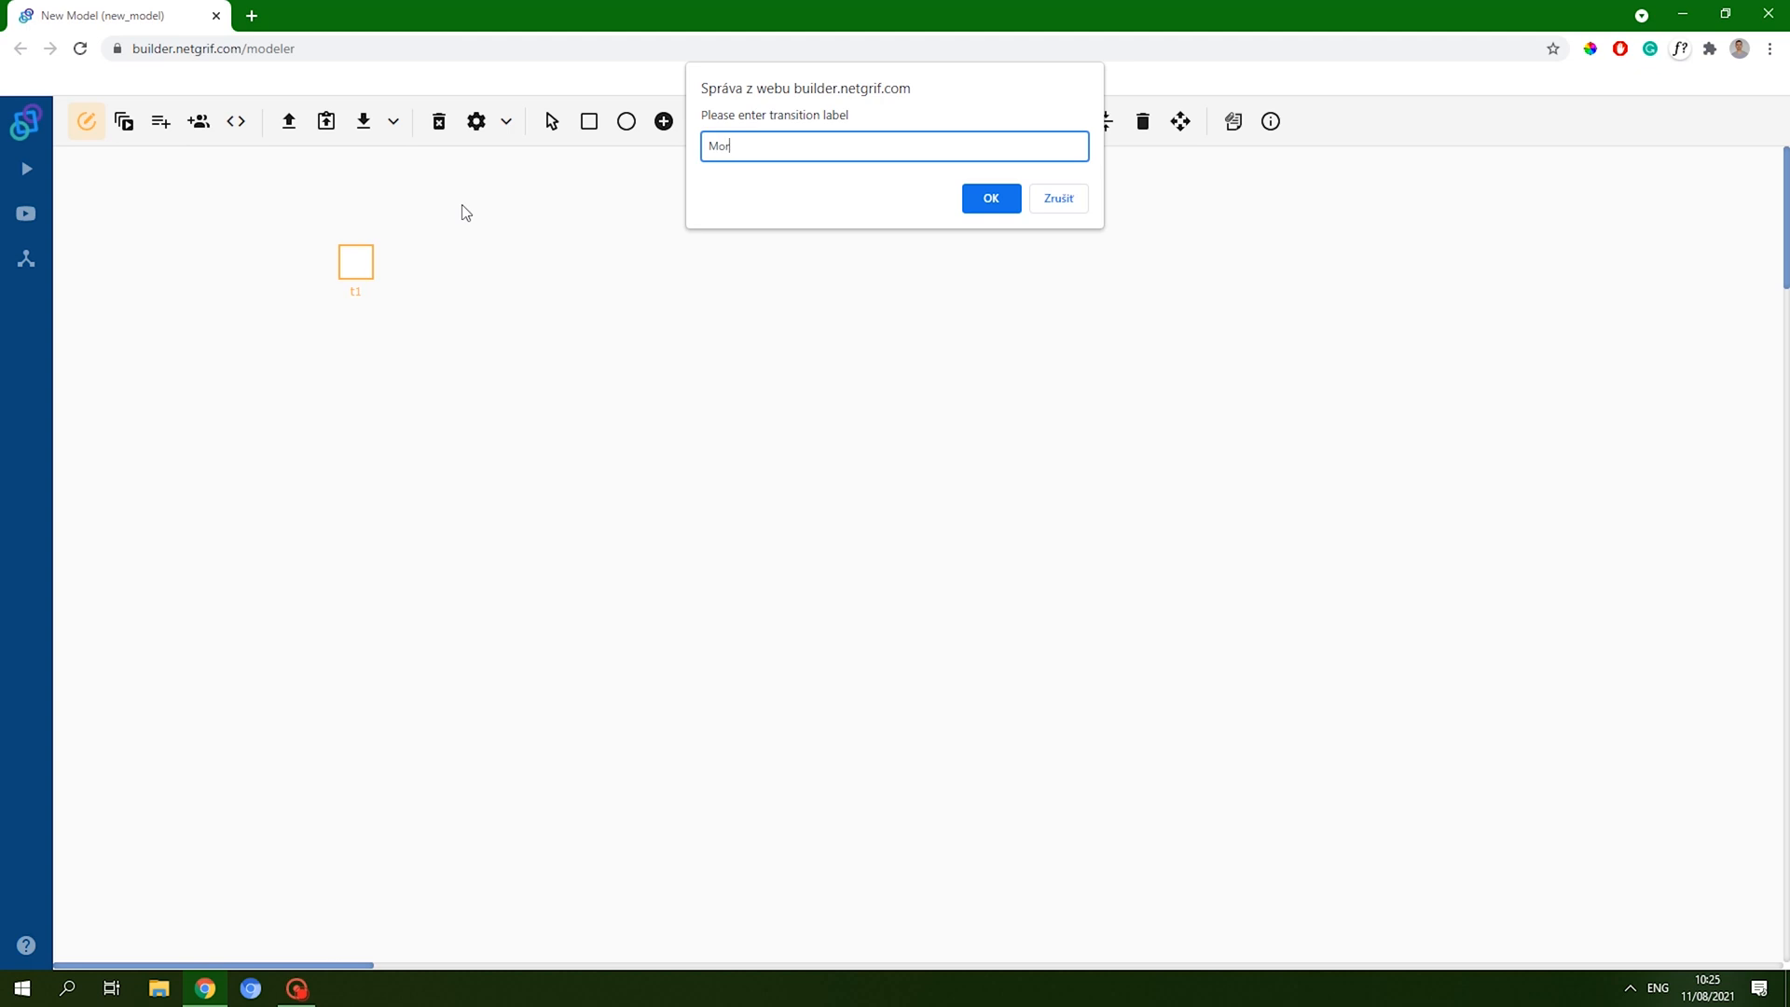
# - Finish labelling transition t1 'Mortgage application form' and bring up its context menu
pyautogui.write('ge application form')
pyautogui.click(990, 198)
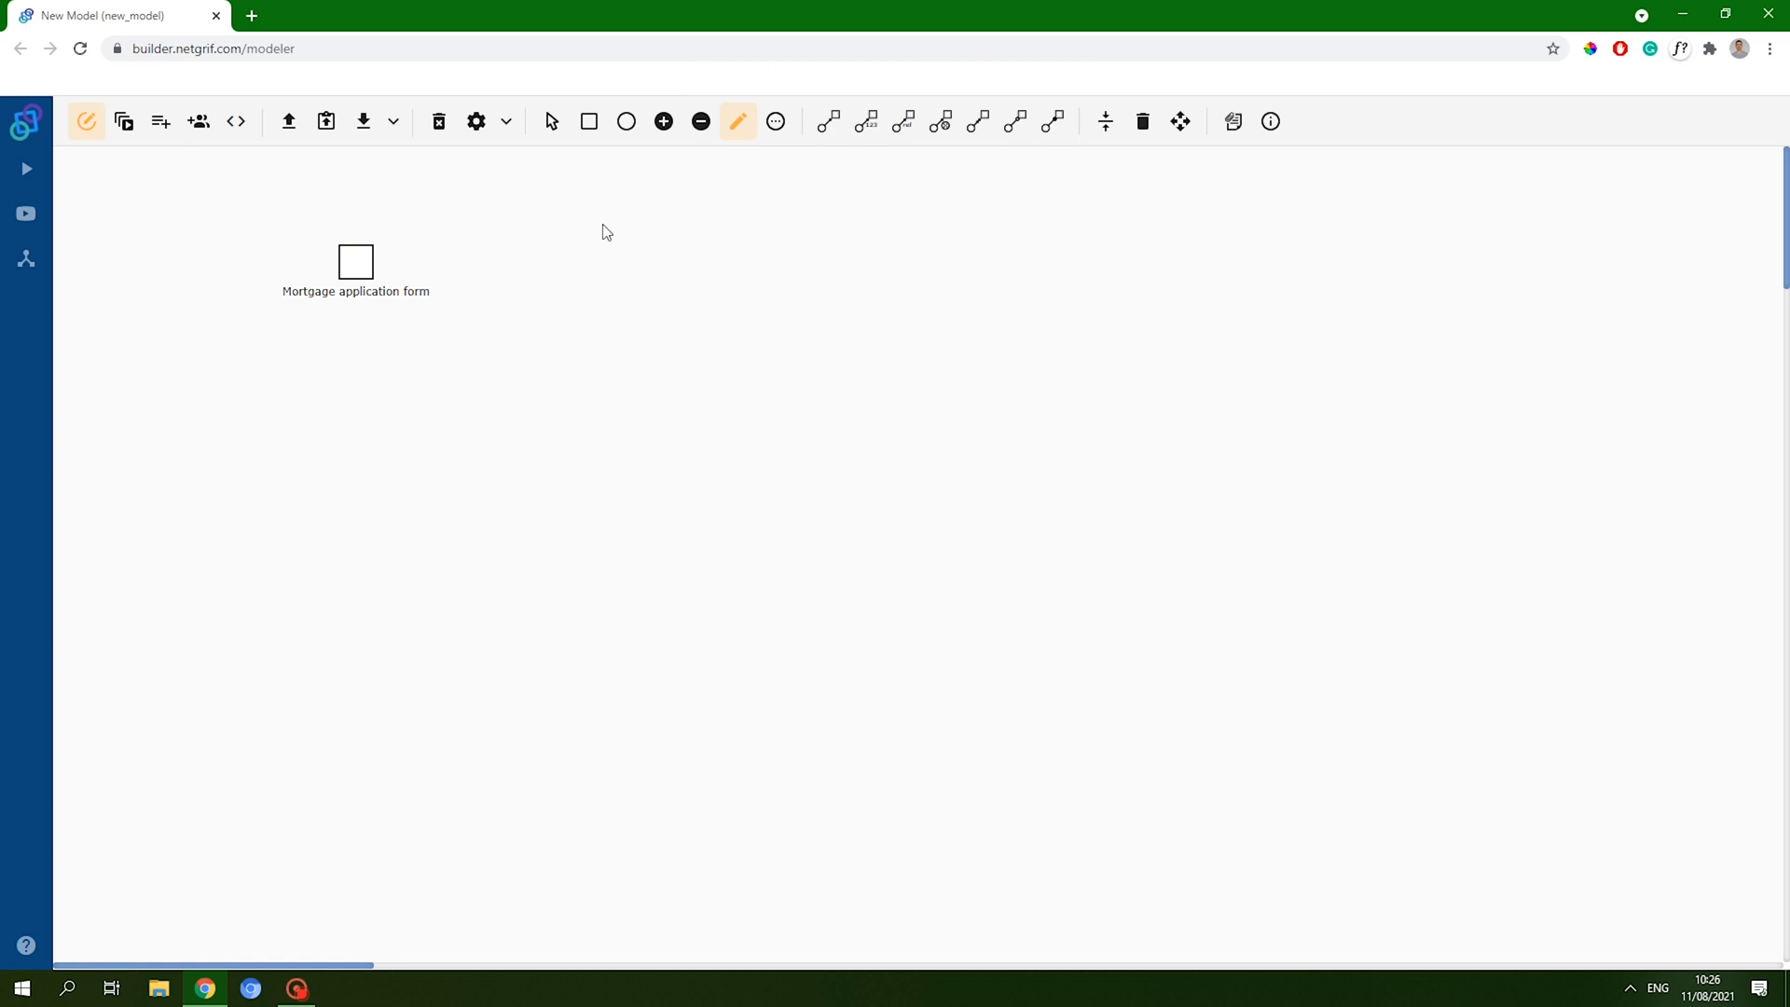
pyautogui.rightClick(363, 269)
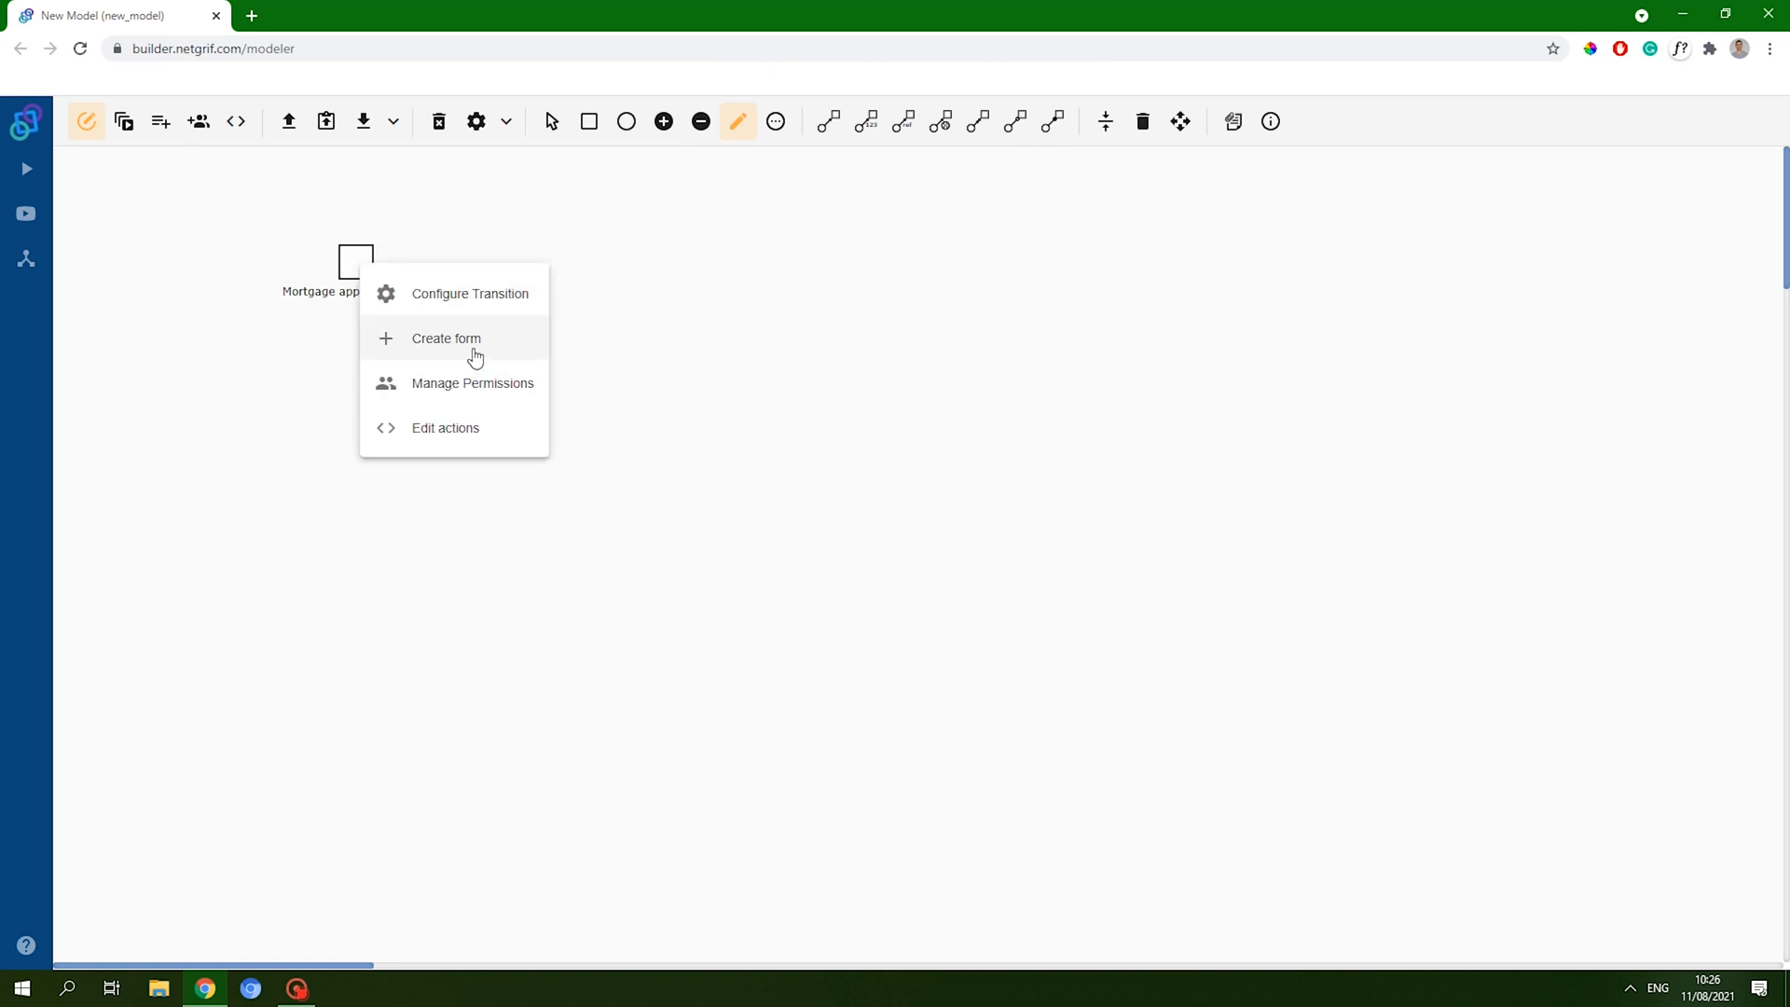
# - Start the transition's form and place a simple text field labelled Name in the top-left cell
pyautogui.click(474, 349)
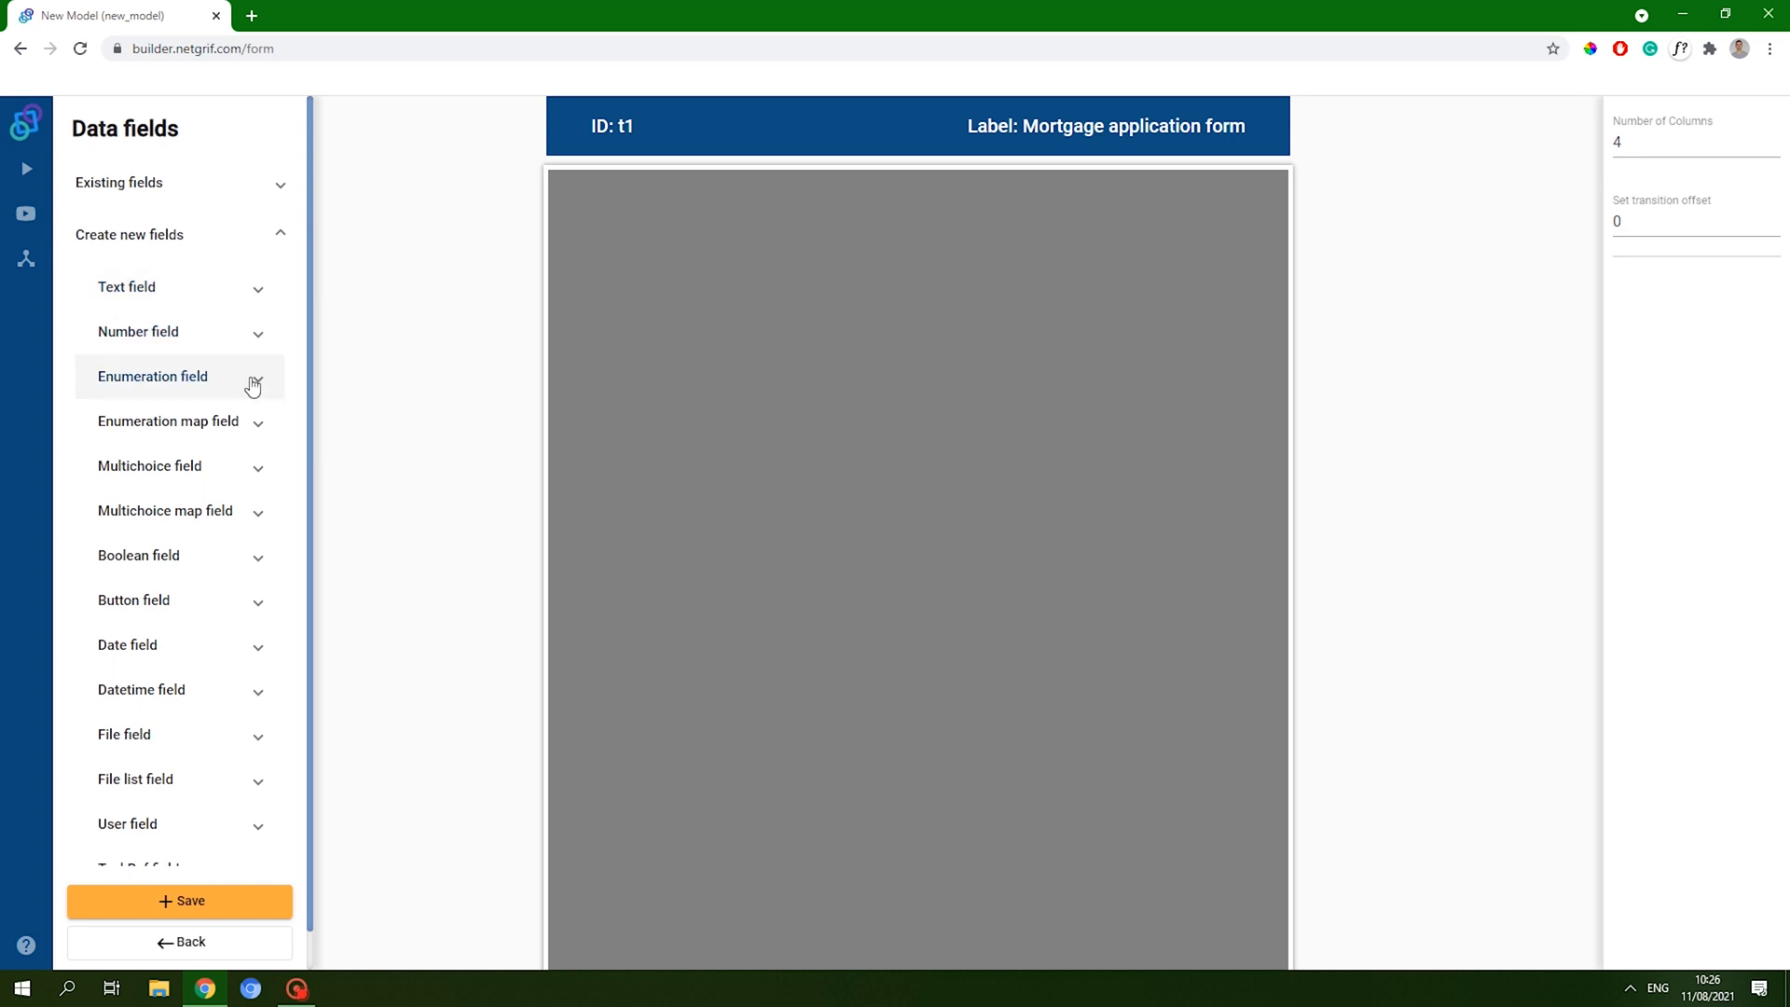
pyautogui.click(258, 296)
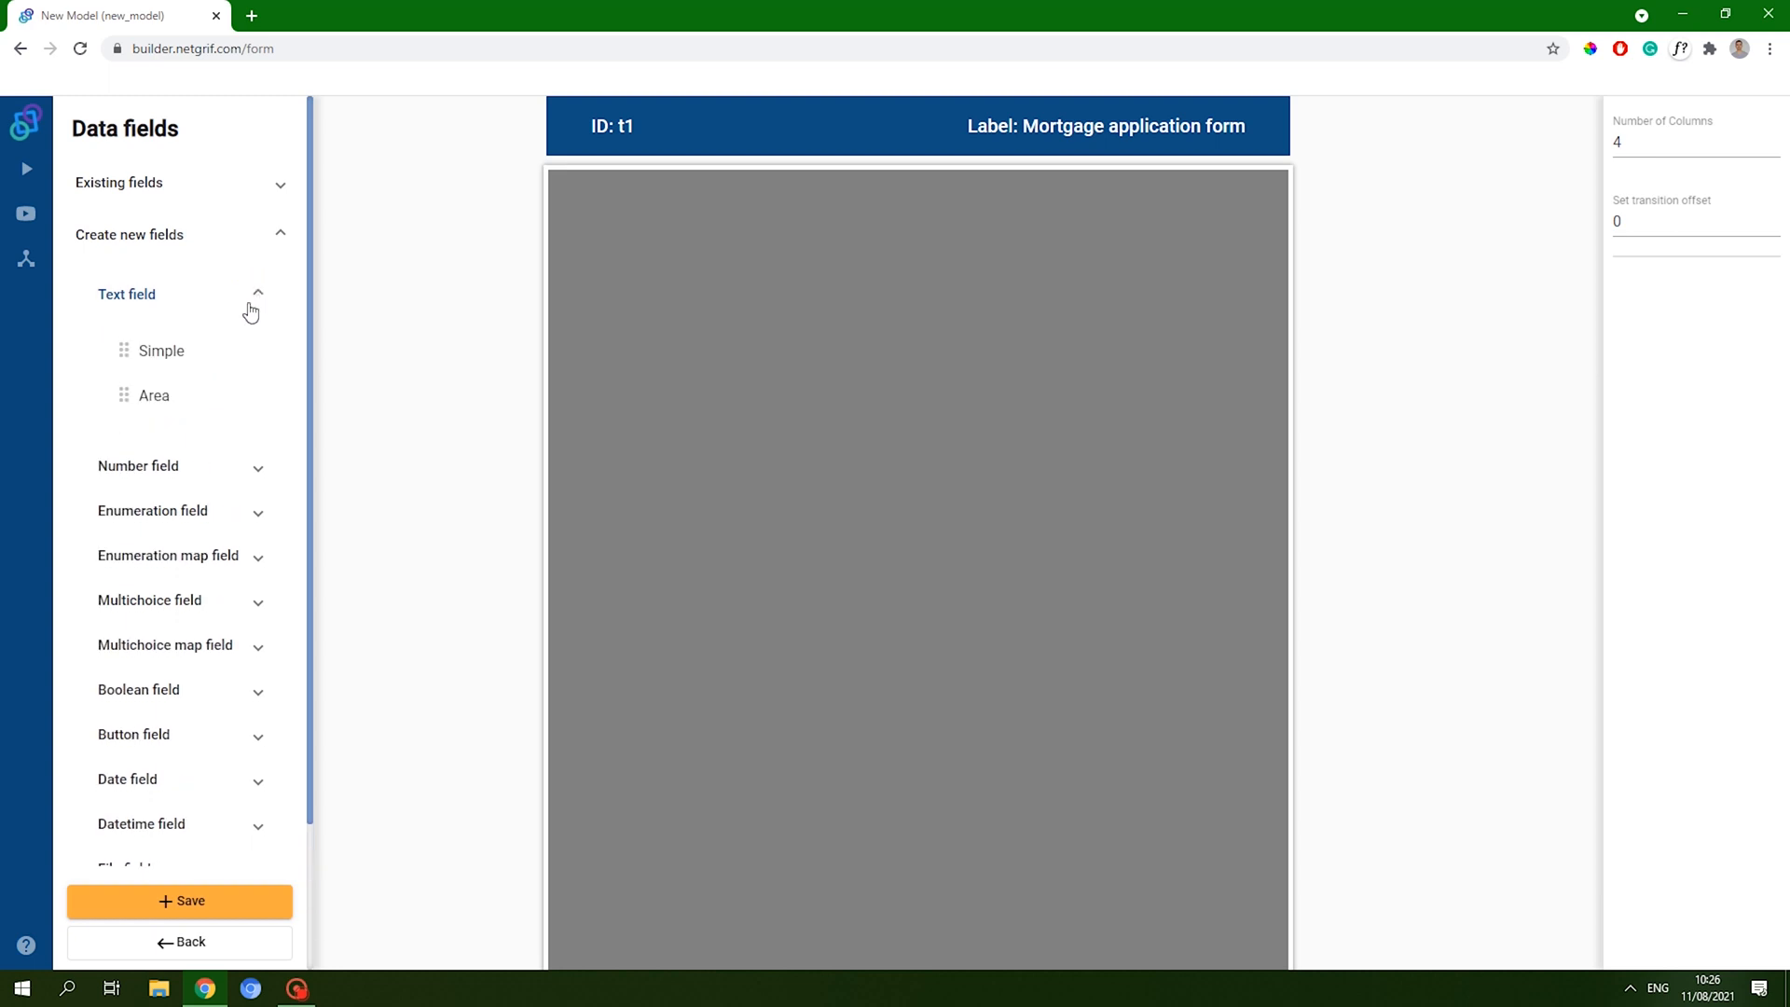
pyautogui.moveTo(152, 359); pyautogui.dragTo(879, 264)
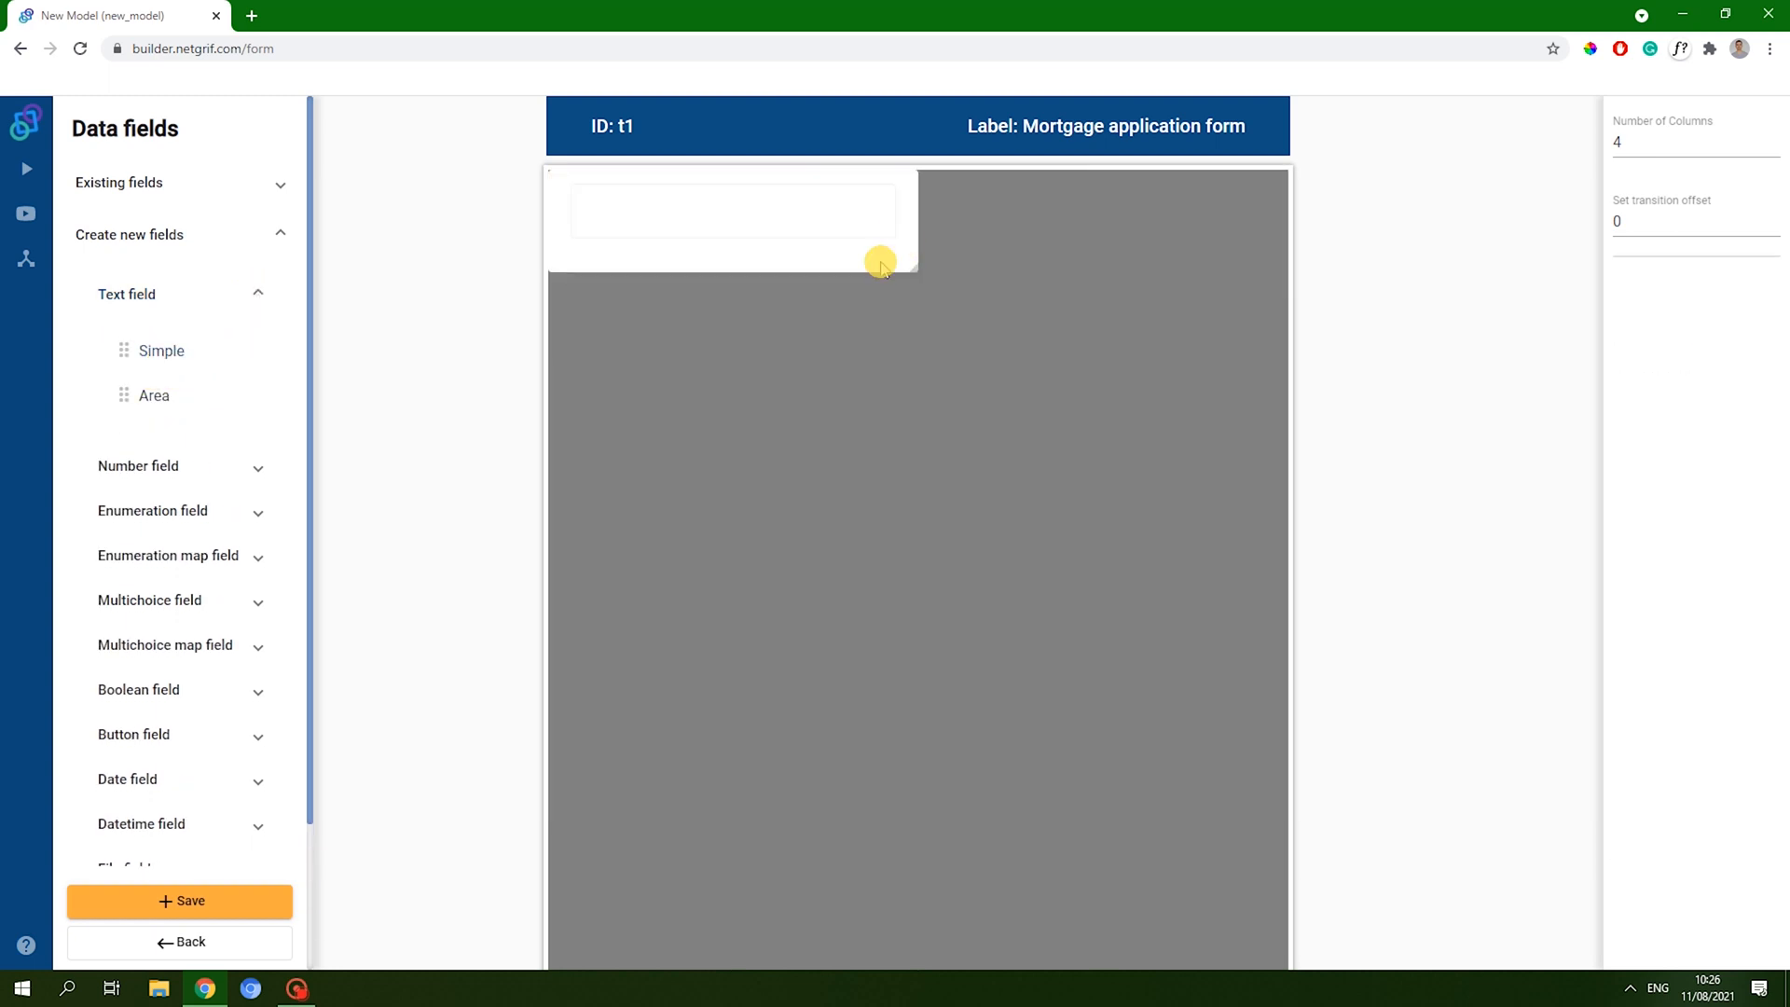
pyautogui.click(1688, 575)
pyautogui.write('Name')
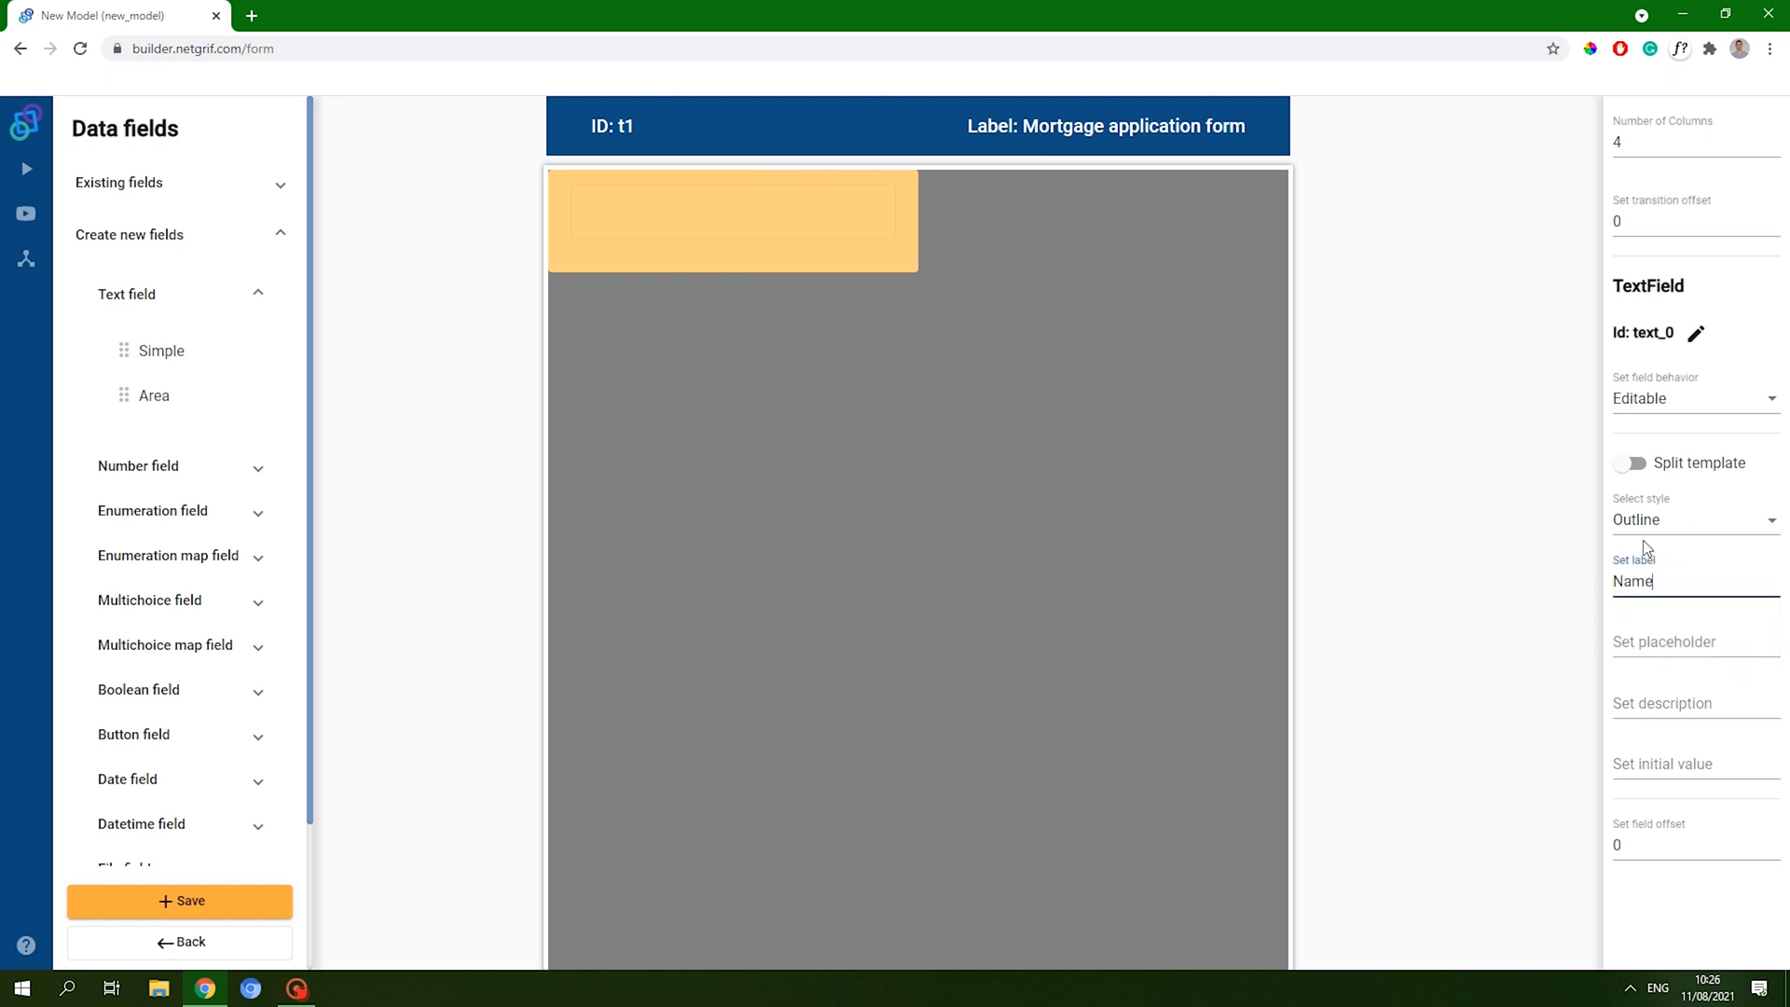
pyautogui.click(1735, 917)
# - Add a Surname text field beside Name and a full-width Email text field below
pyautogui.moveTo(162, 353); pyautogui.dragTo(1285, 237)
pyautogui.click(1669, 571)
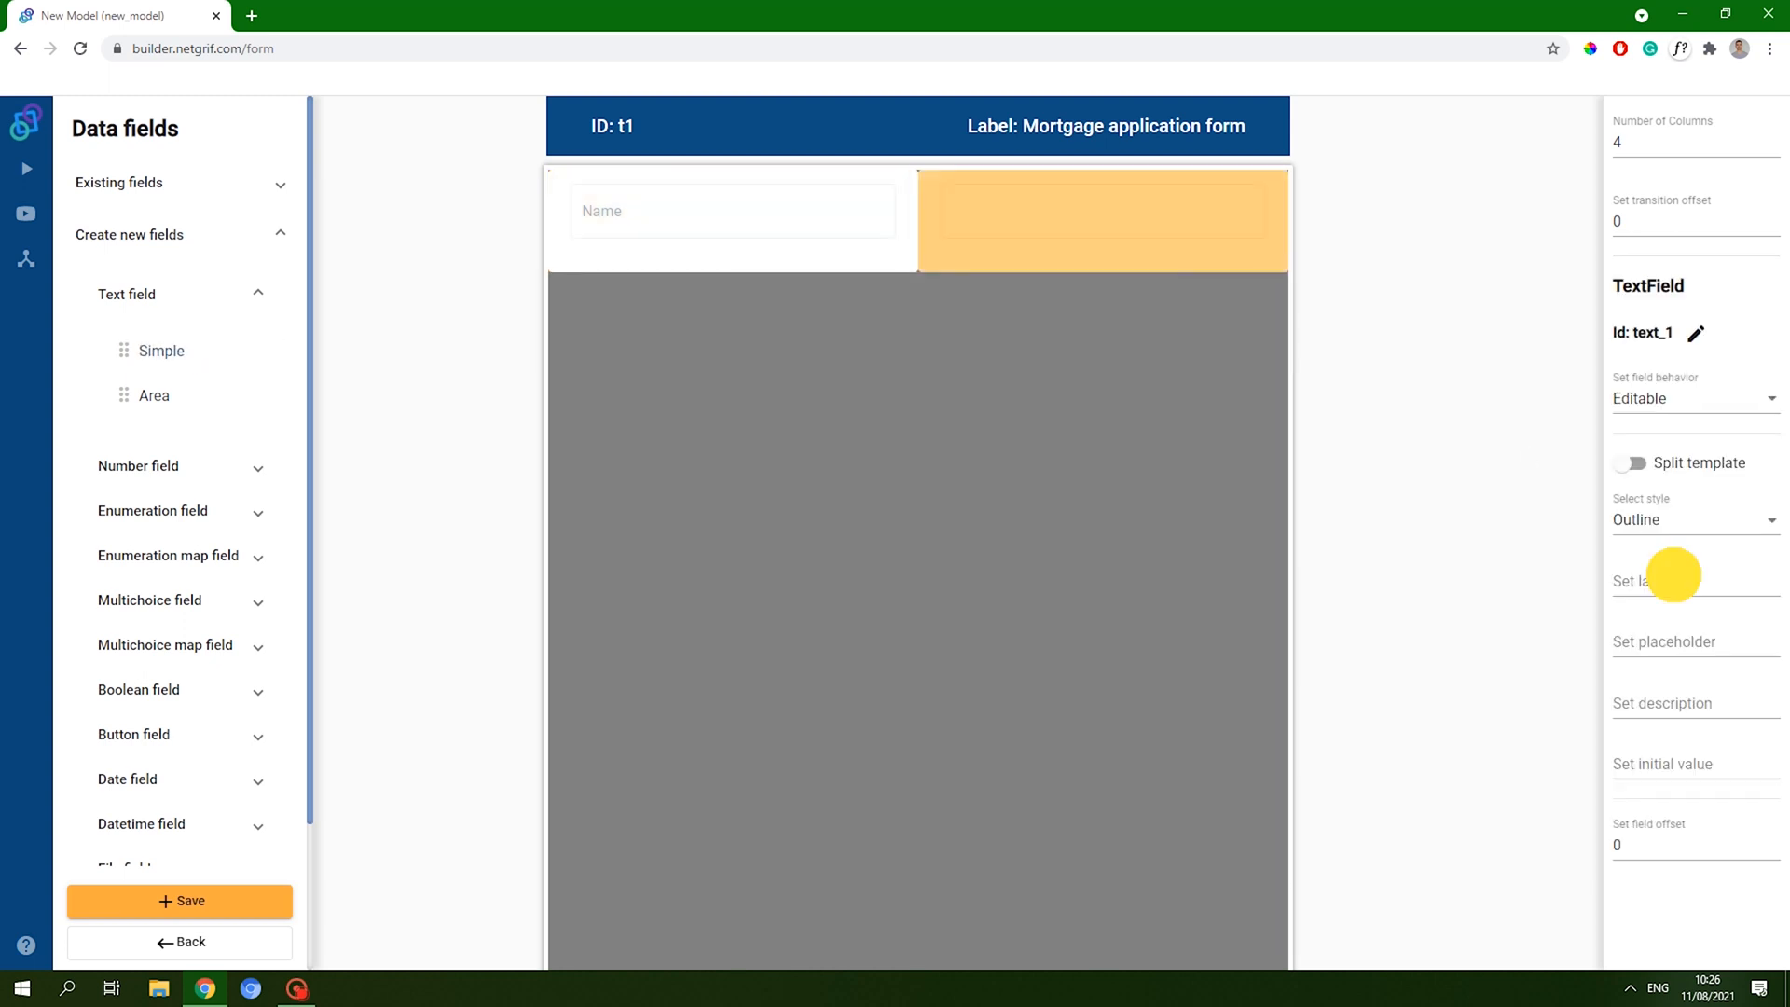
pyautogui.write('Surname')
pyautogui.click(1016, 528)
pyautogui.moveTo(144, 354); pyautogui.dragTo(1242, 335)
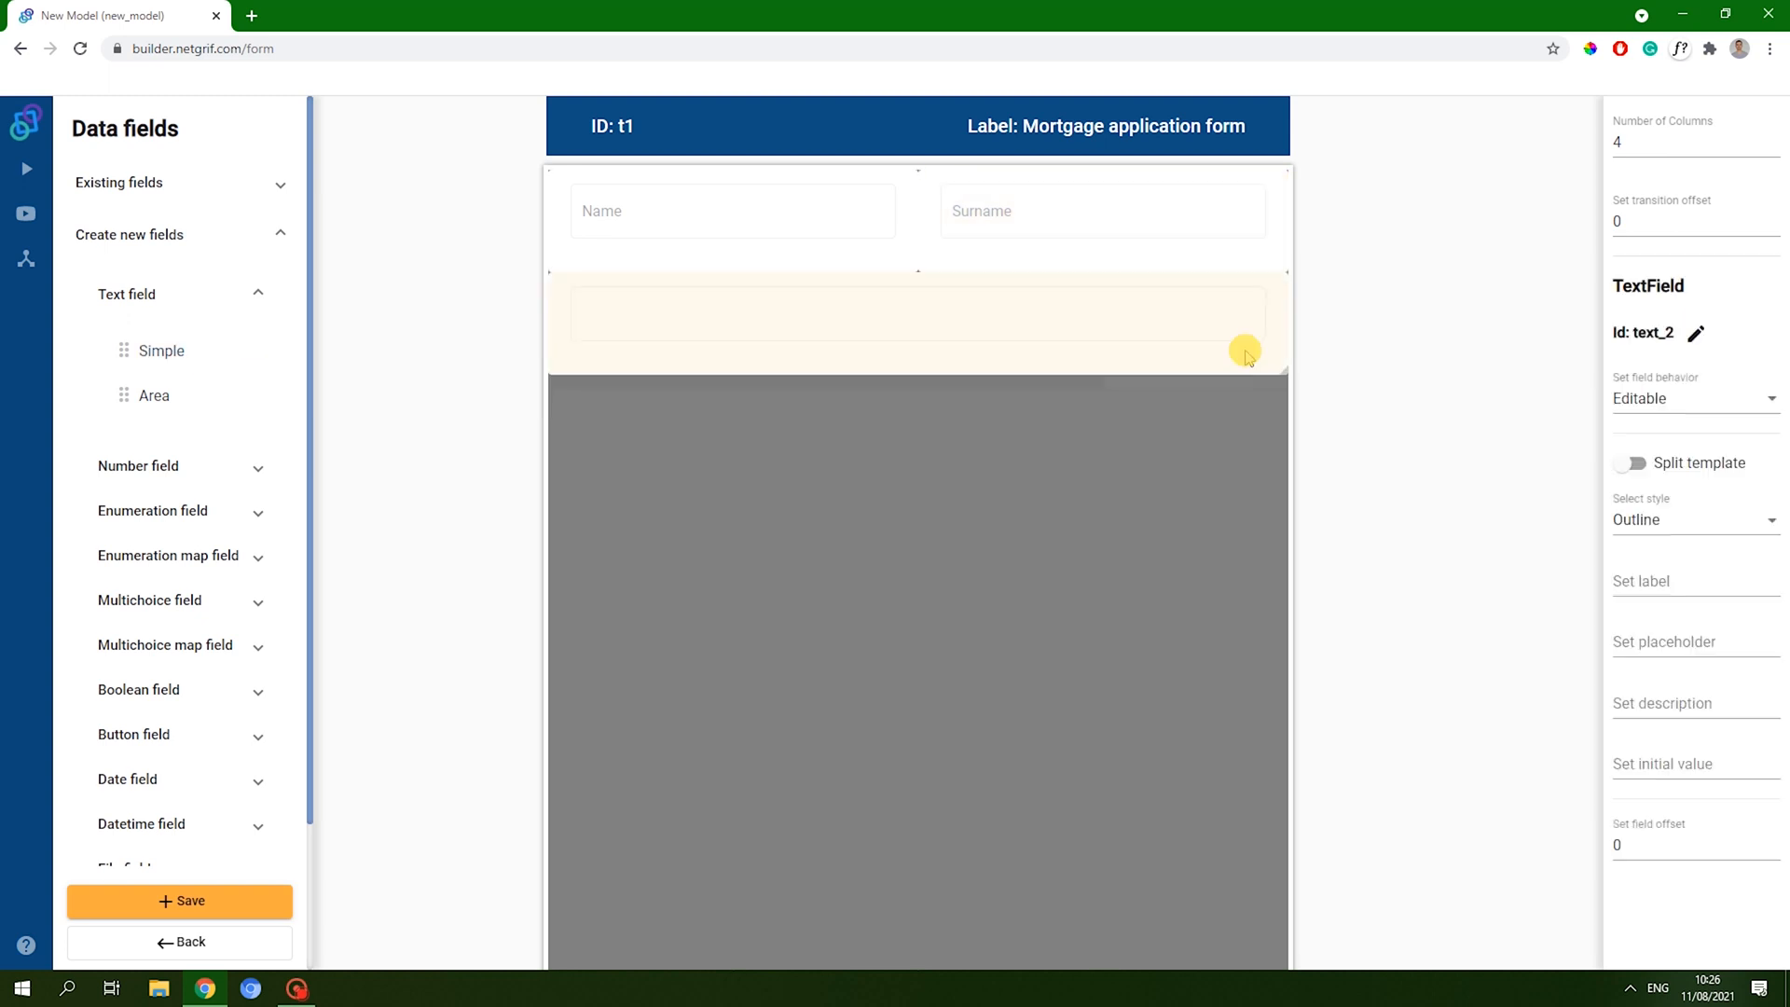
pyautogui.click(1658, 579)
pyautogui.write('Email')
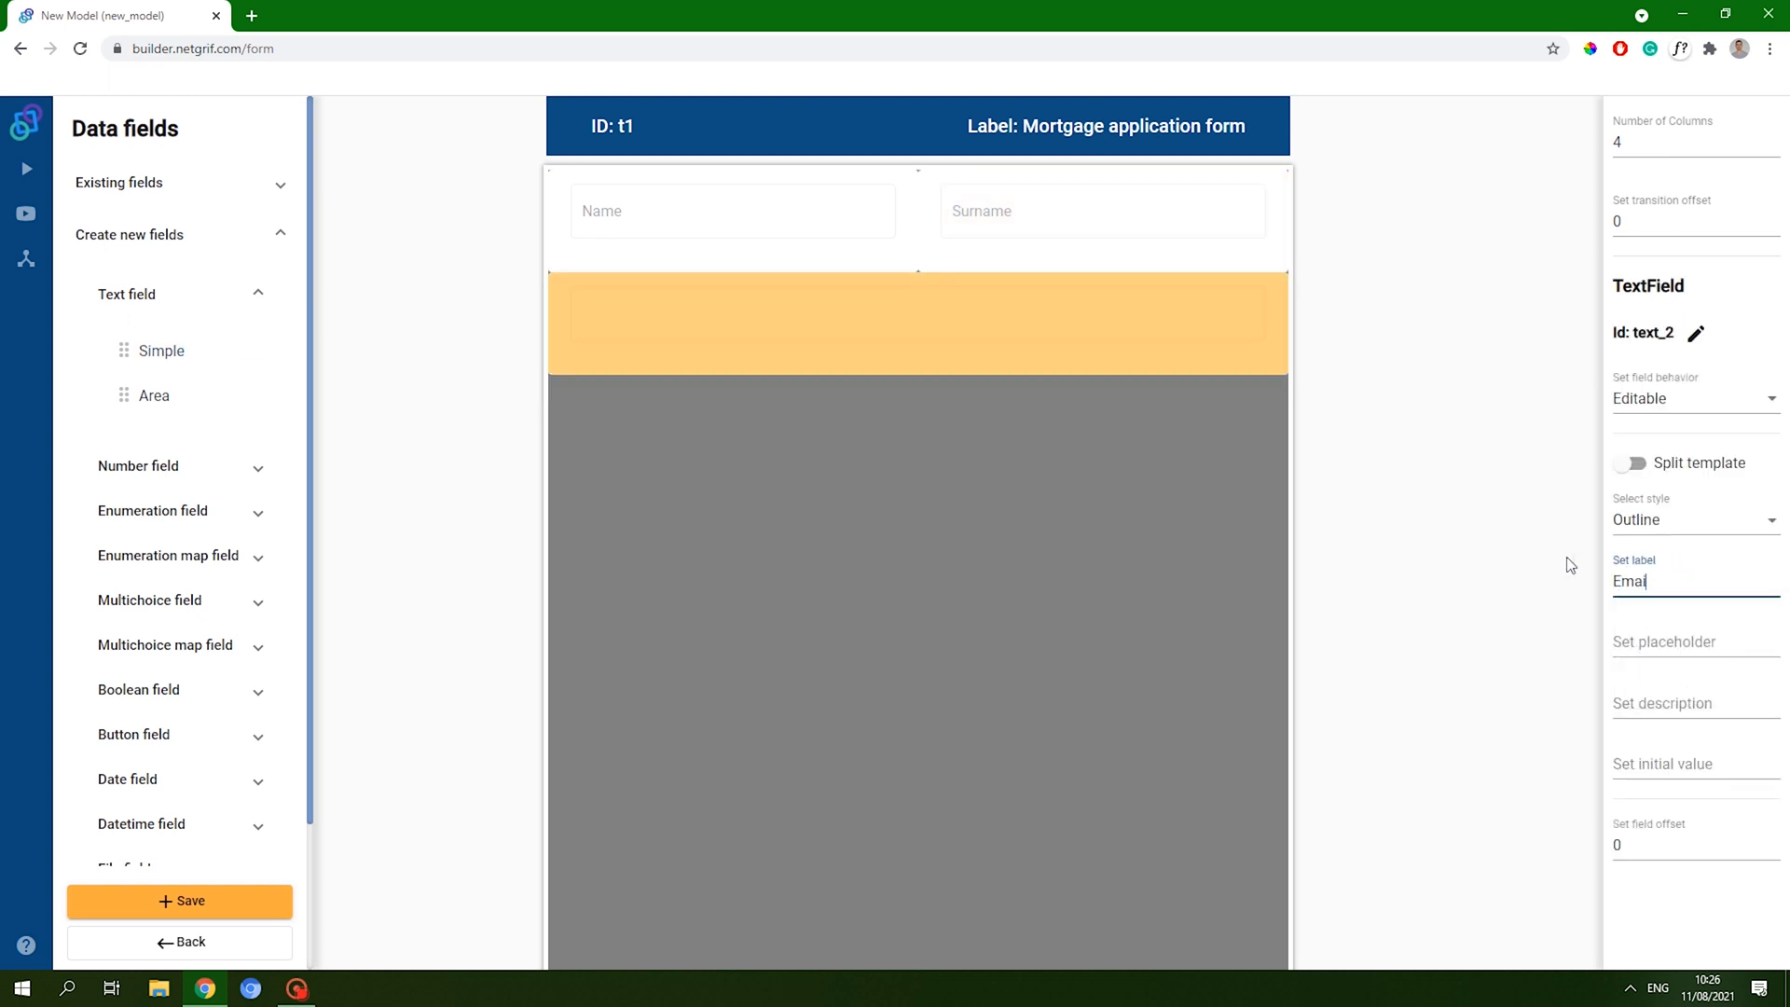
pyautogui.click(1672, 875)
# - Make the Name field required
pyautogui.click(240, 297)
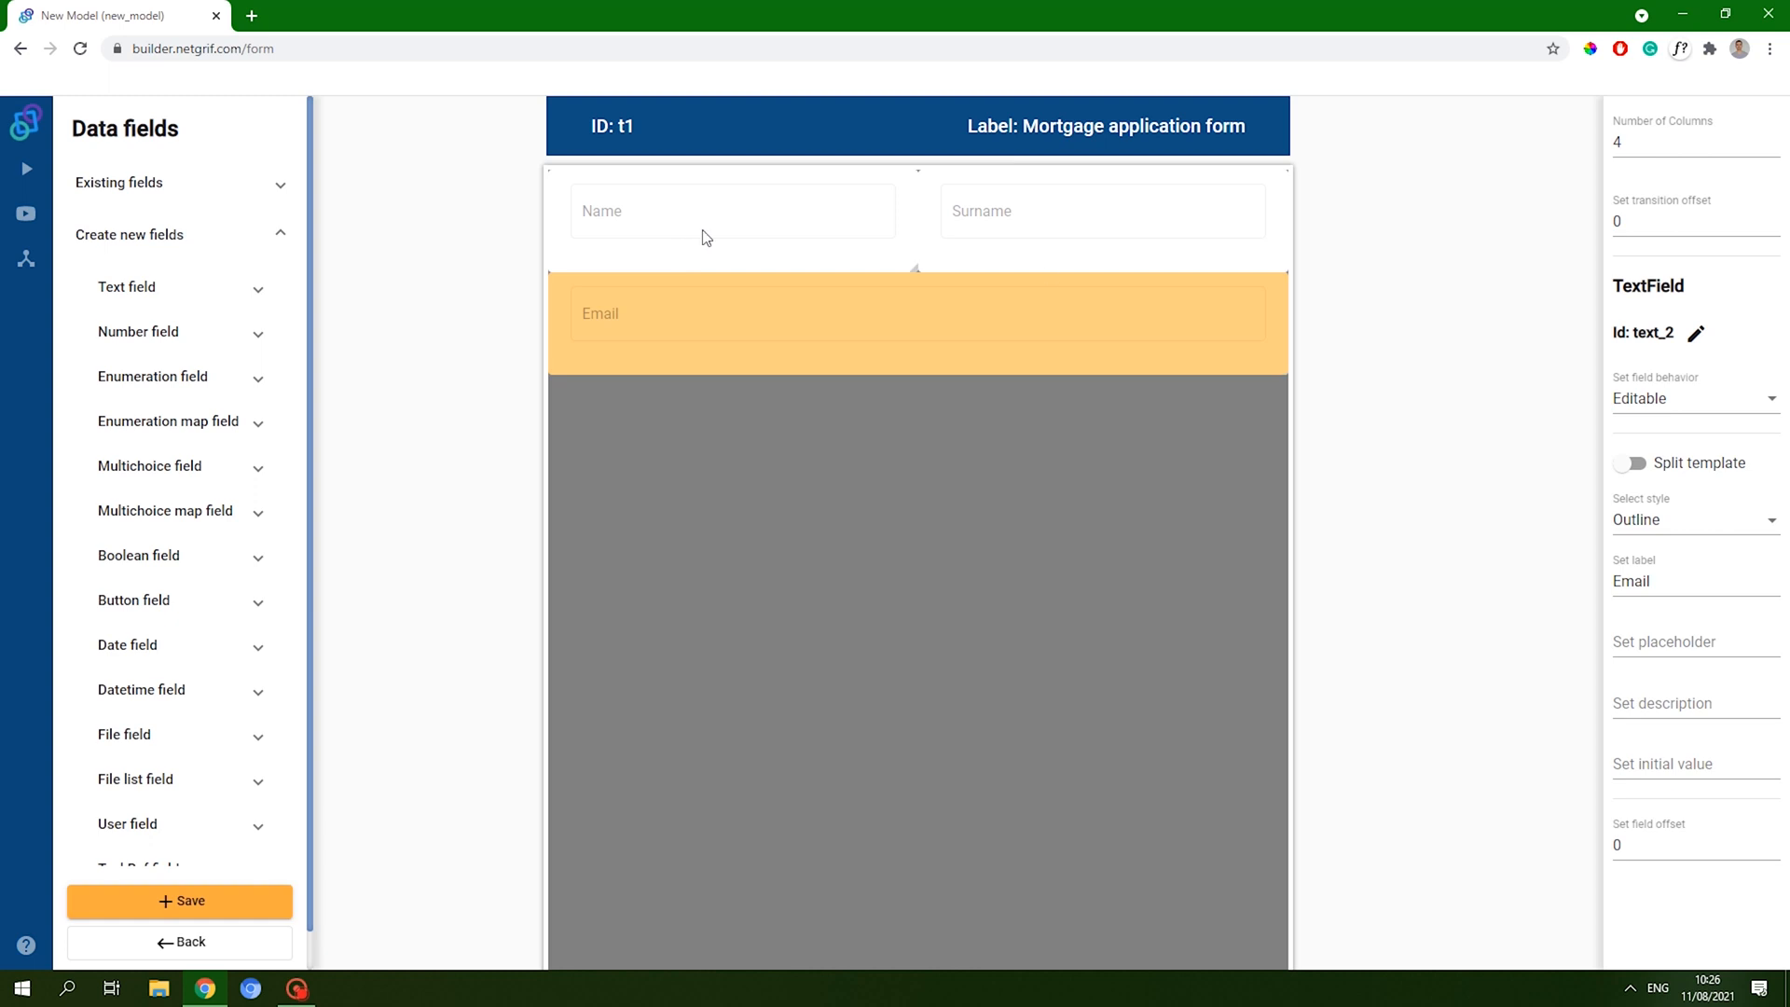
pyautogui.click(1194, 236)
pyautogui.click(830, 215)
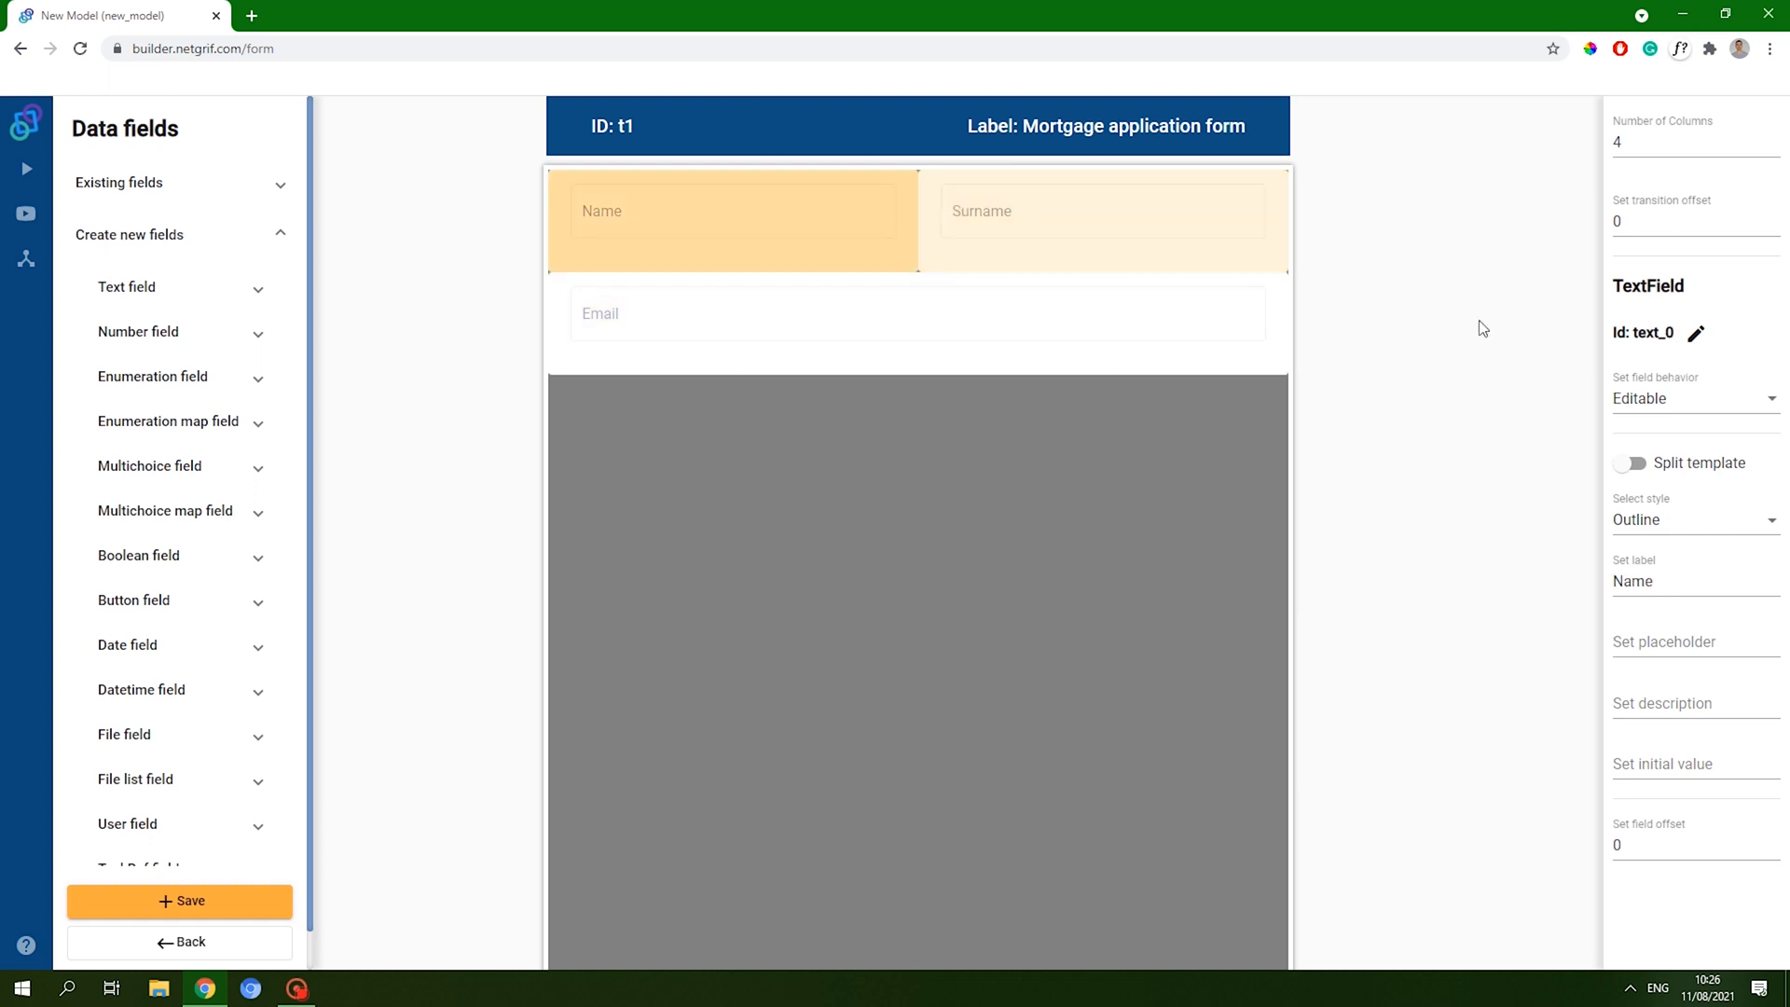
pyautogui.click(1652, 399)
pyautogui.click(1633, 445)
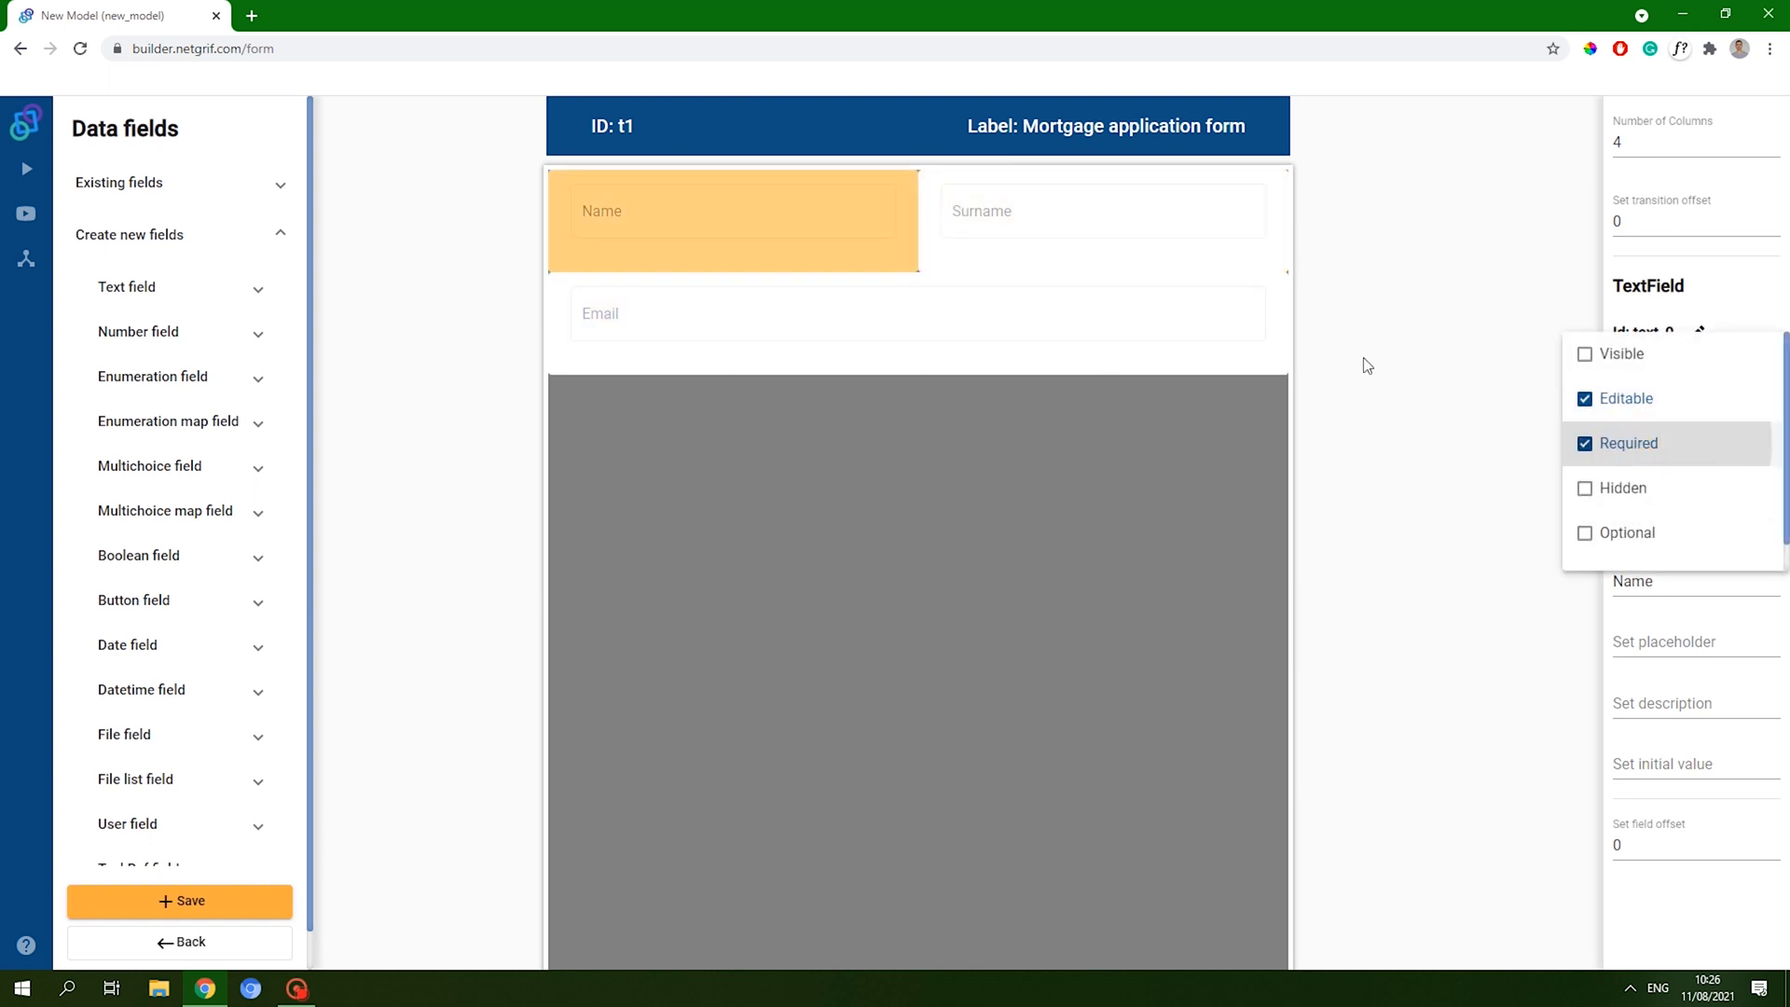
pyautogui.click(1110, 226)
# - Make the Surname and Email fields required as well
pyautogui.click(1110, 226)
pyautogui.click(1680, 396)
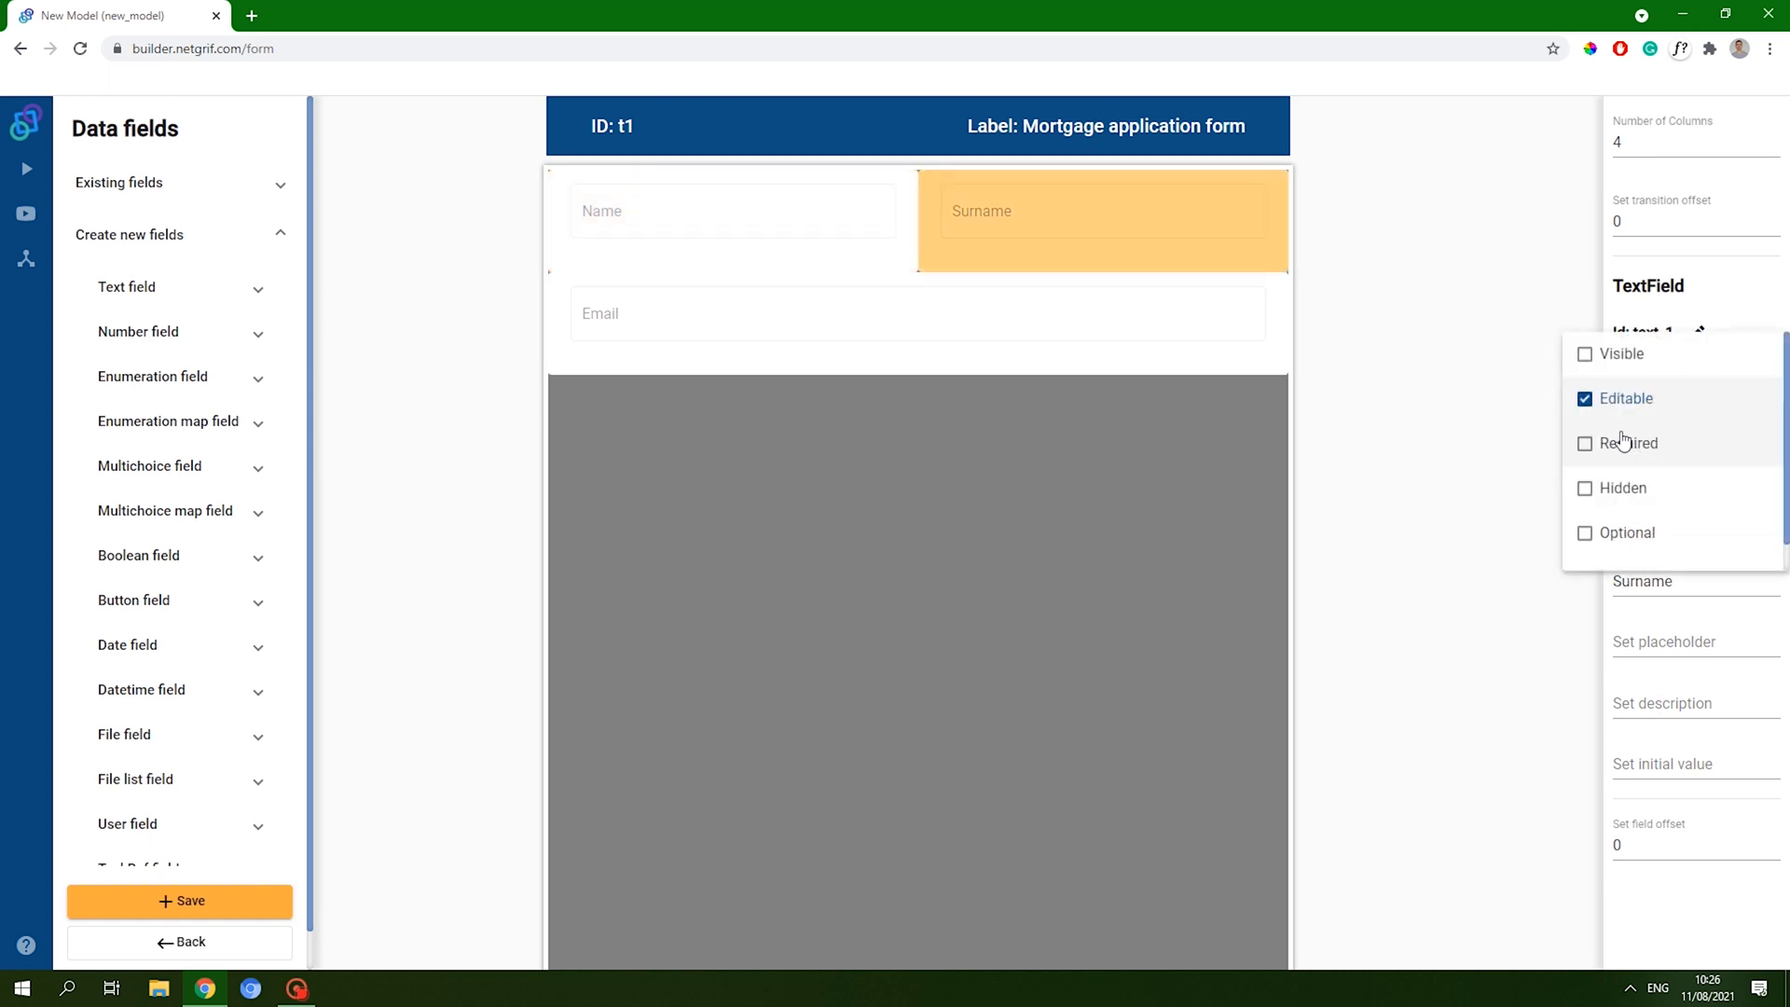
pyautogui.click(1623, 440)
pyautogui.click(1059, 332)
pyautogui.click(1195, 338)
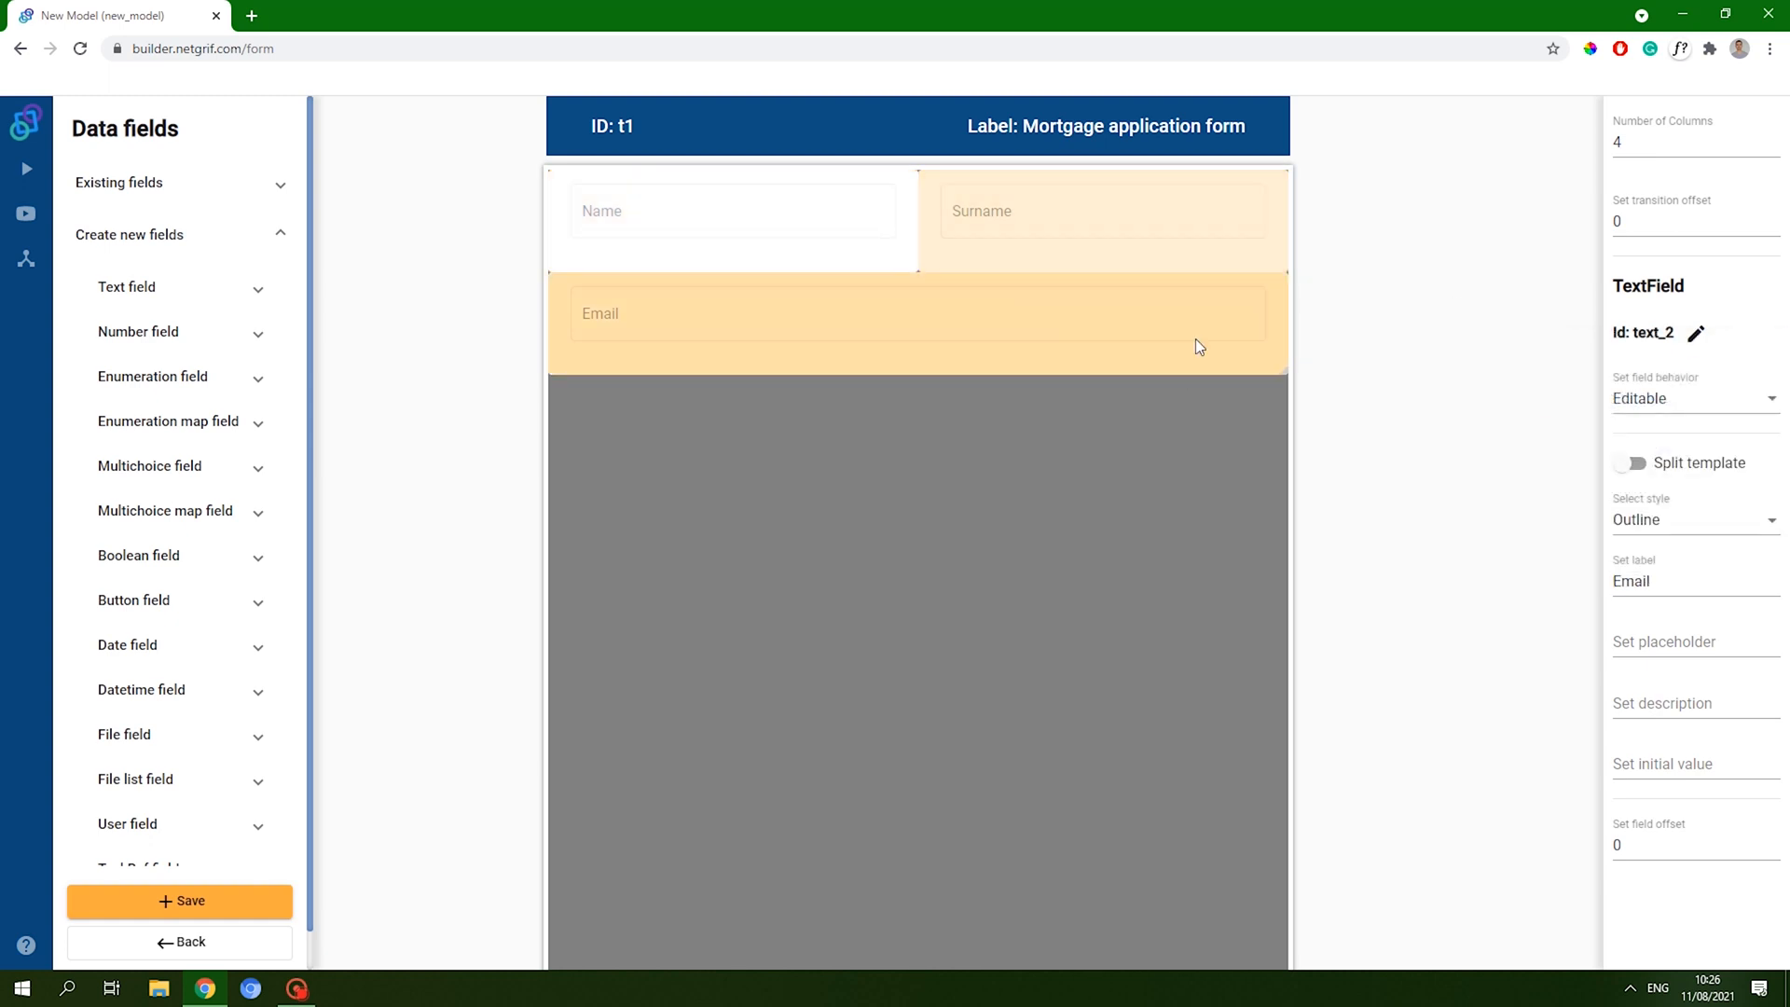
pyautogui.click(1660, 399)
pyautogui.click(1633, 445)
pyautogui.click(1415, 401)
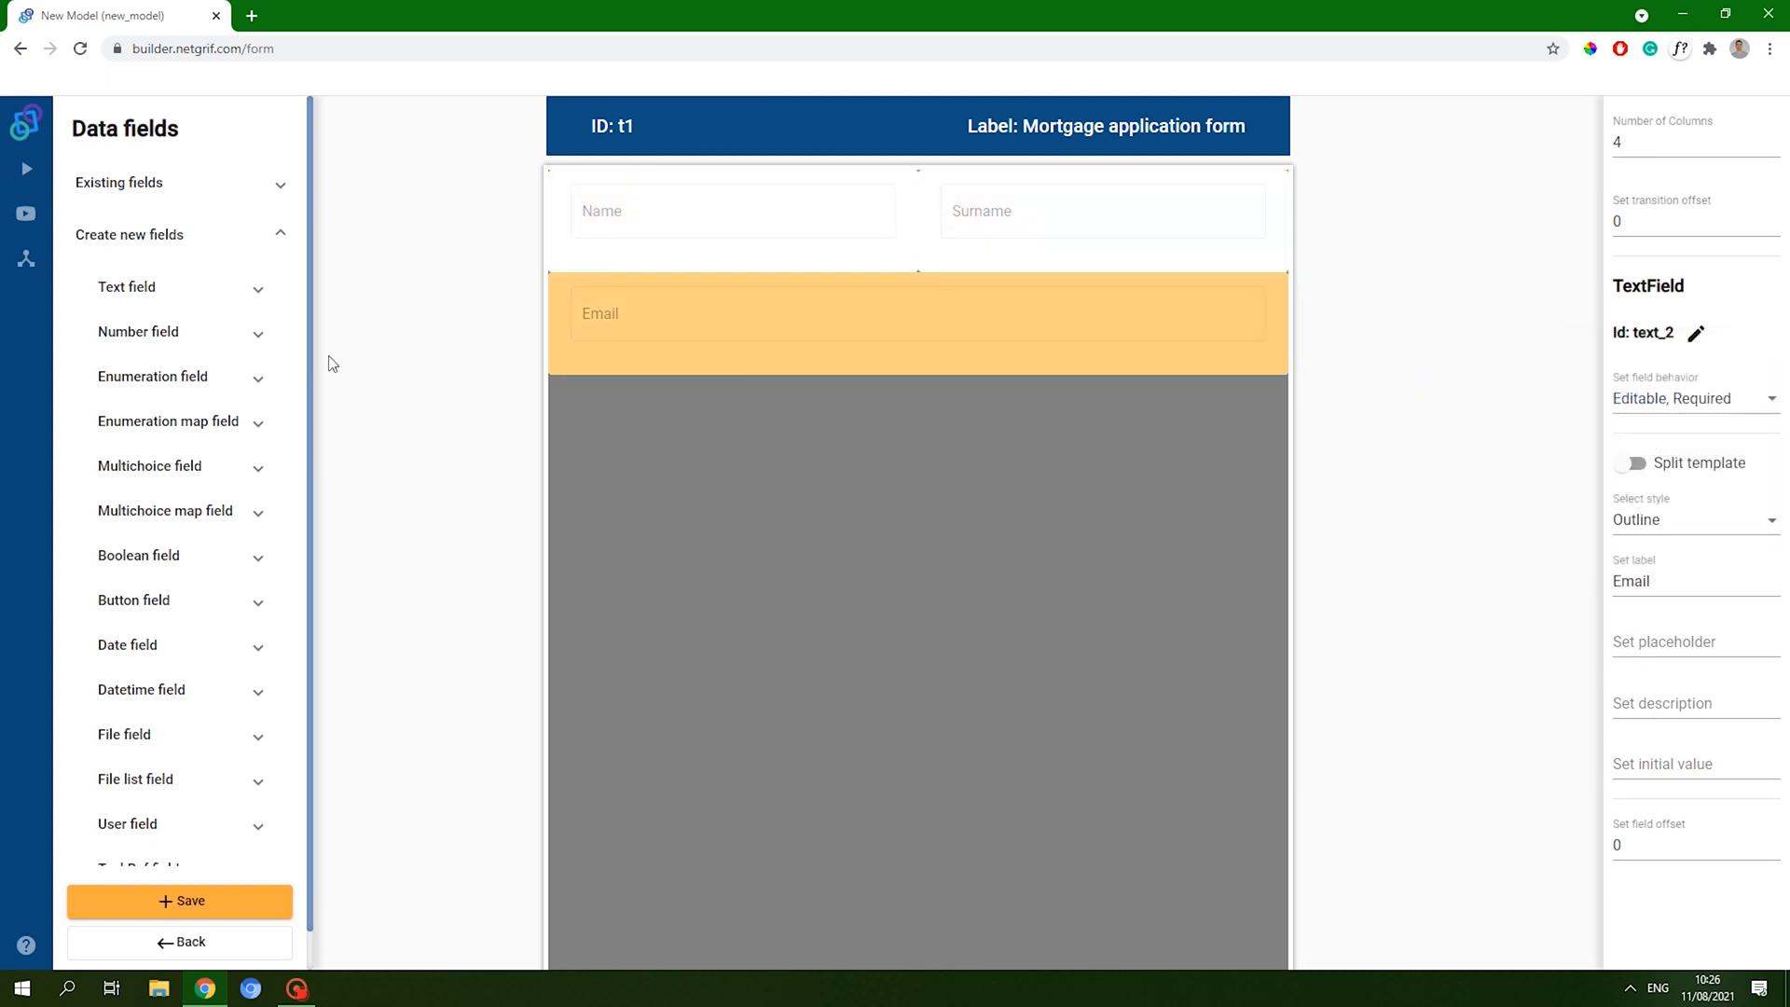
# - Add a simple text field labelled Postal code in the row below Email
pyautogui.click(145, 289)
pyautogui.moveTo(175, 350); pyautogui.dragTo(905, 434)
pyautogui.moveTo(252, 360); pyautogui.dragTo(1156, 431)
pyautogui.click(781, 425)
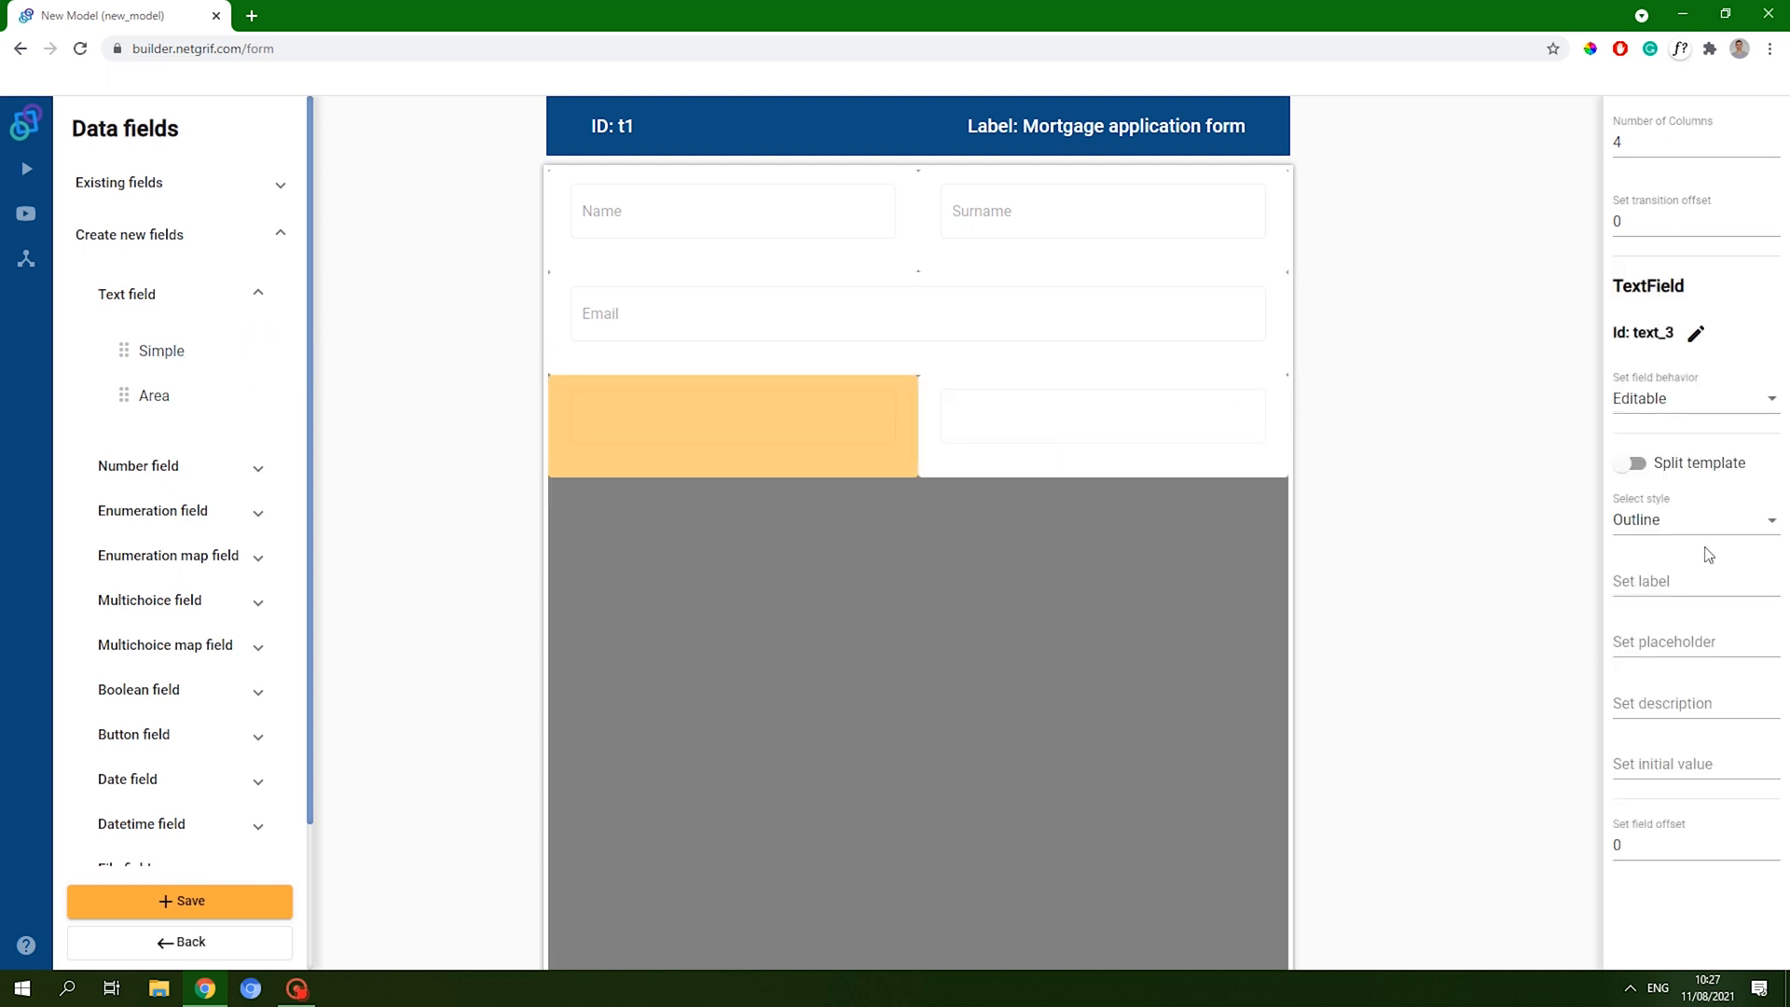
pyautogui.click(1645, 580)
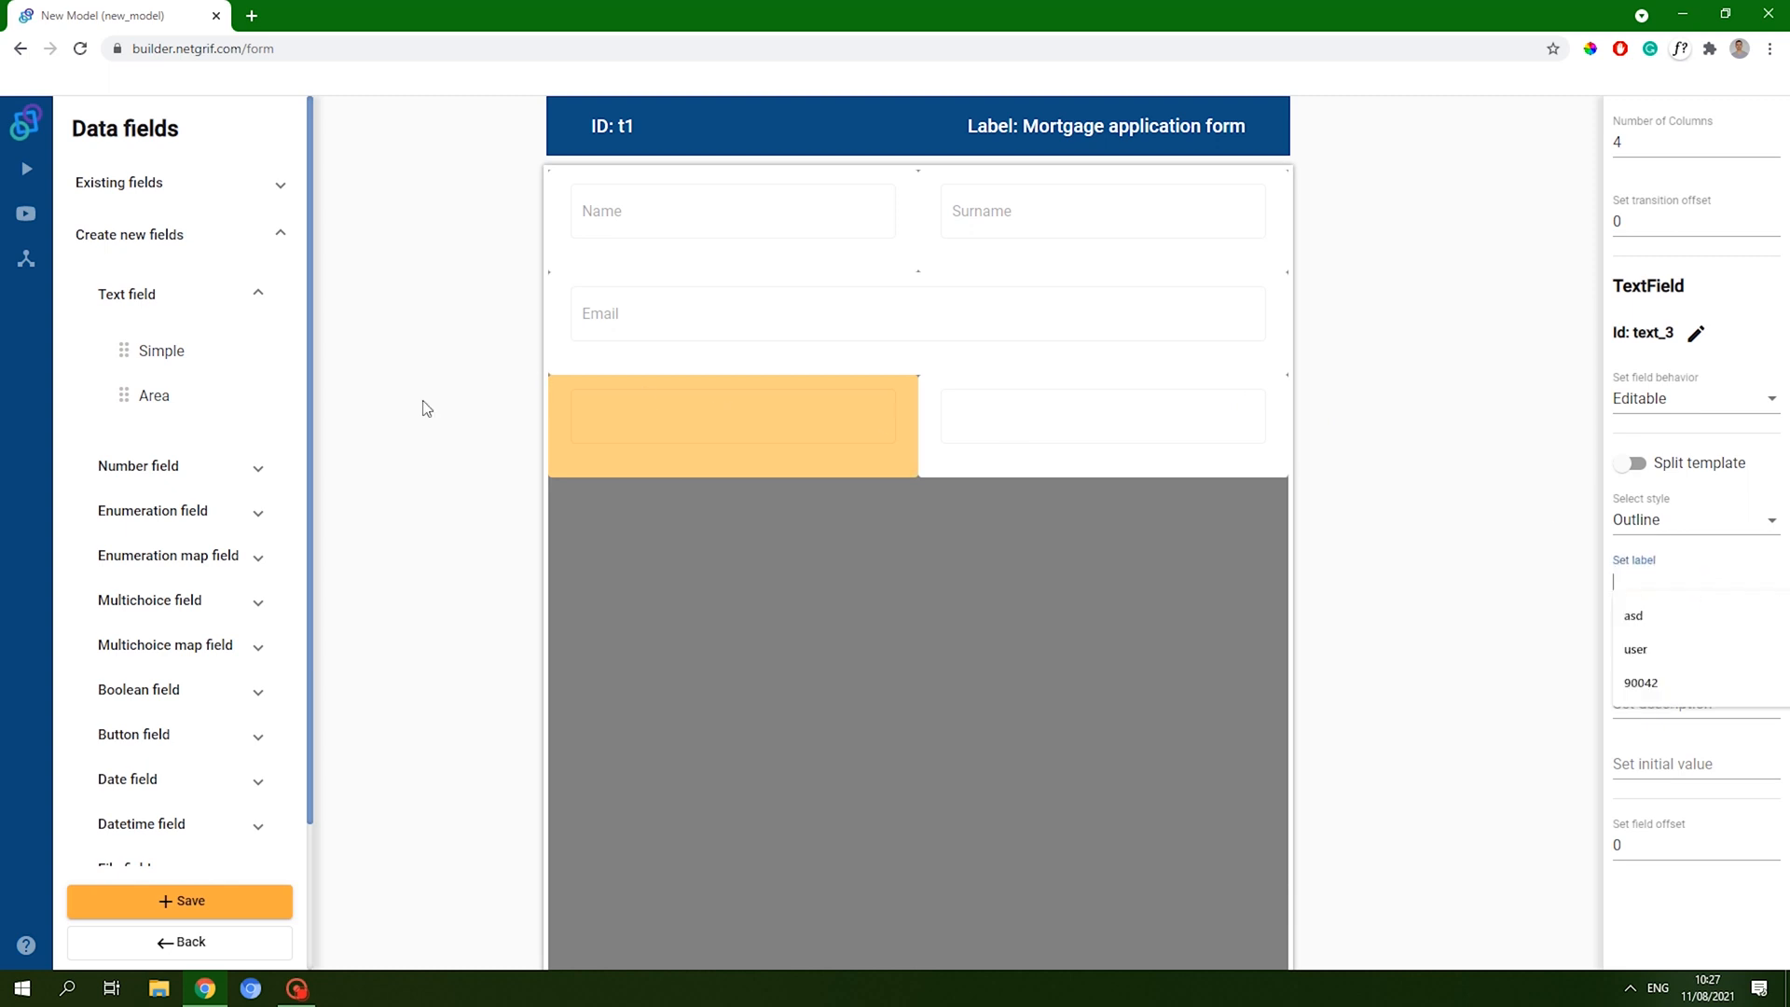
pyautogui.click(1262, 468)
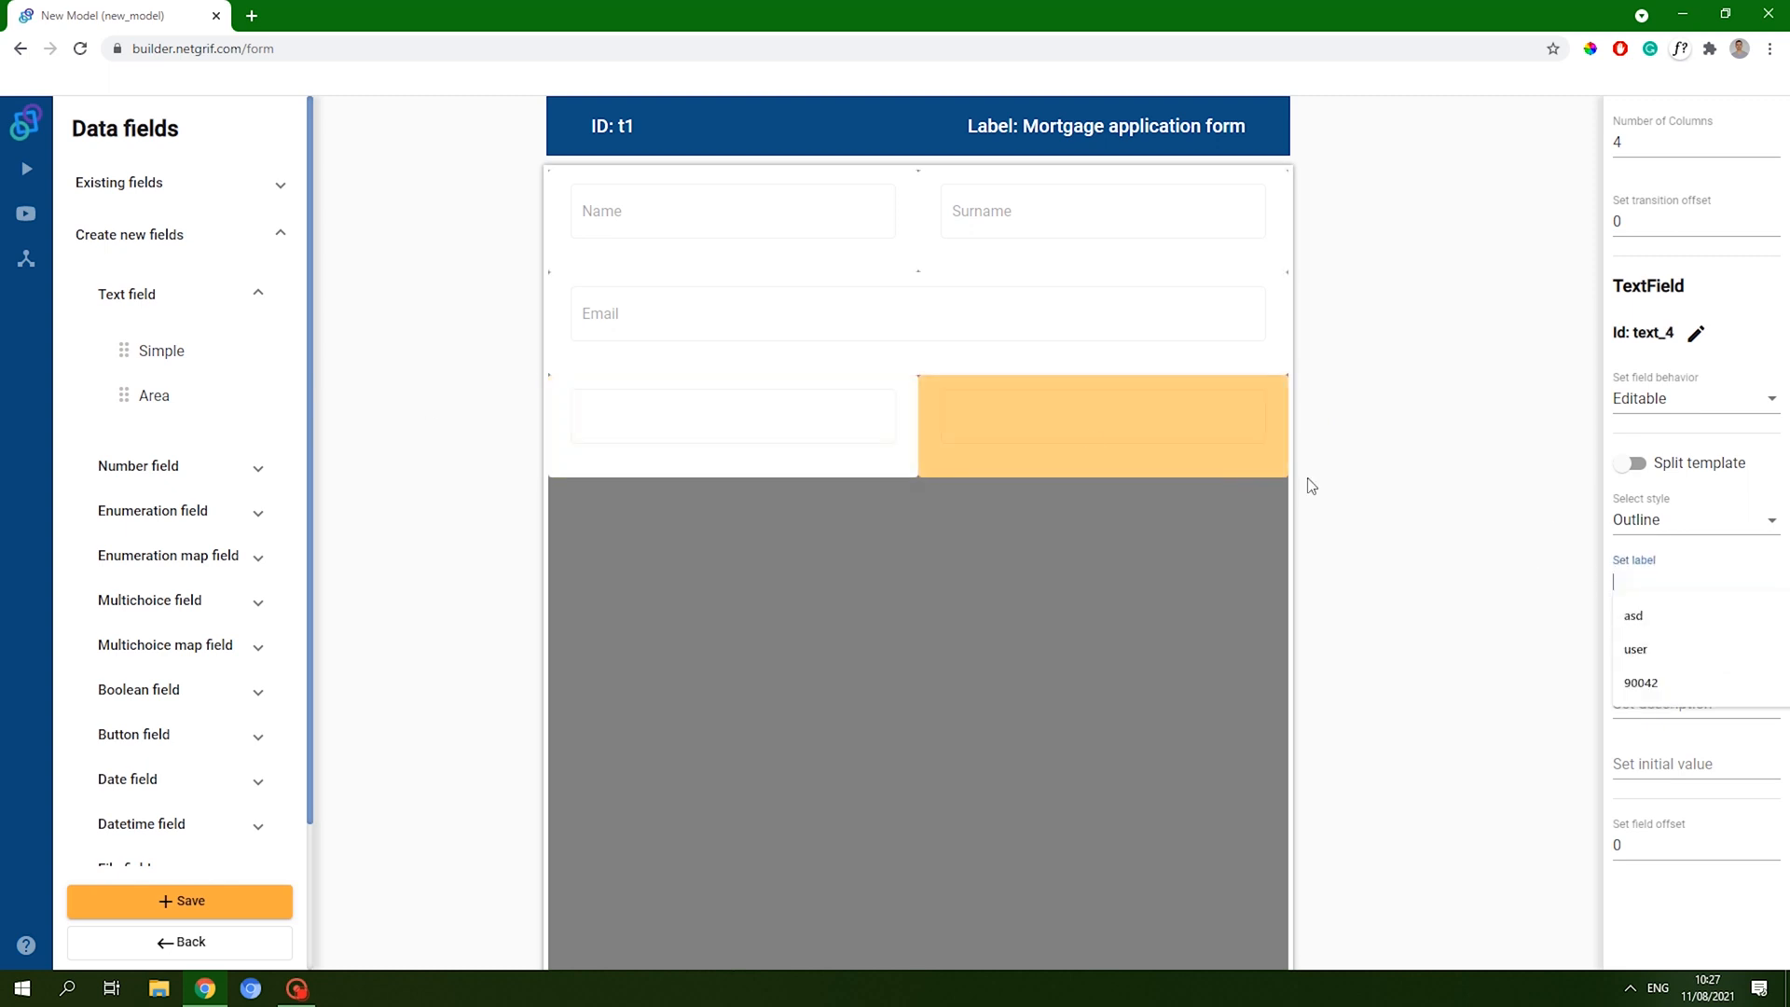
pyautogui.click(822, 416)
pyautogui.click(1529, 643)
pyautogui.click(1642, 583)
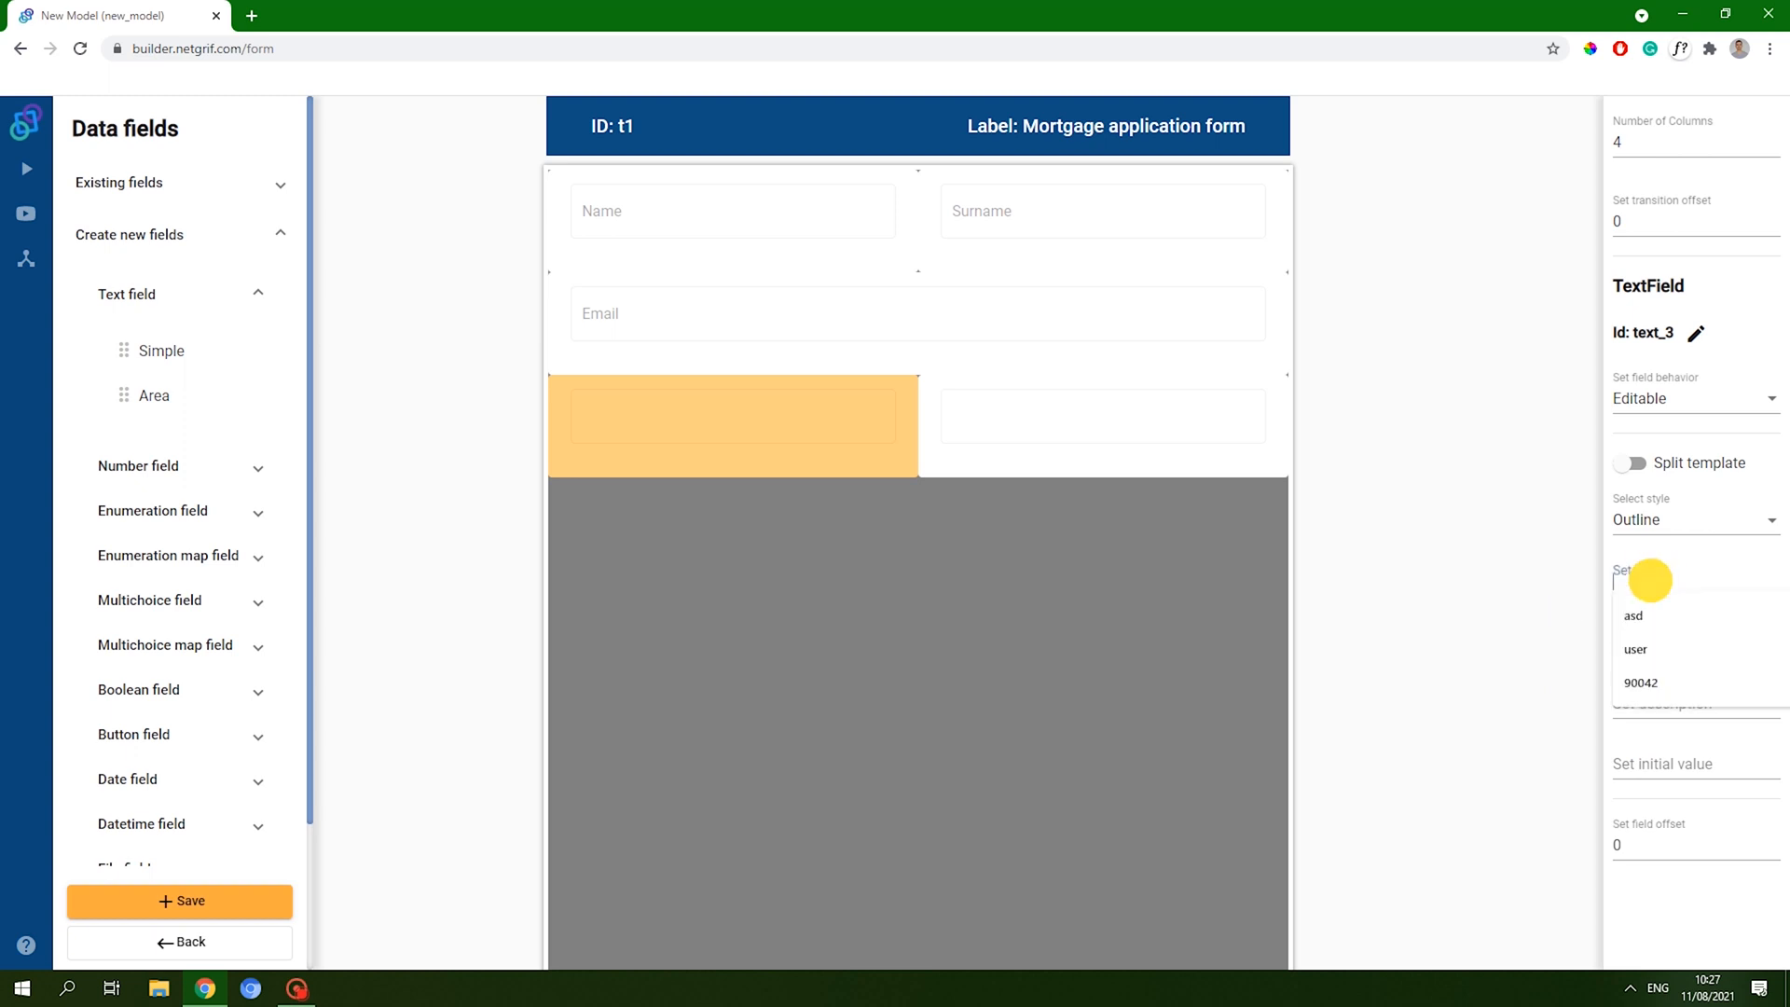
pyautogui.write('Postal code')
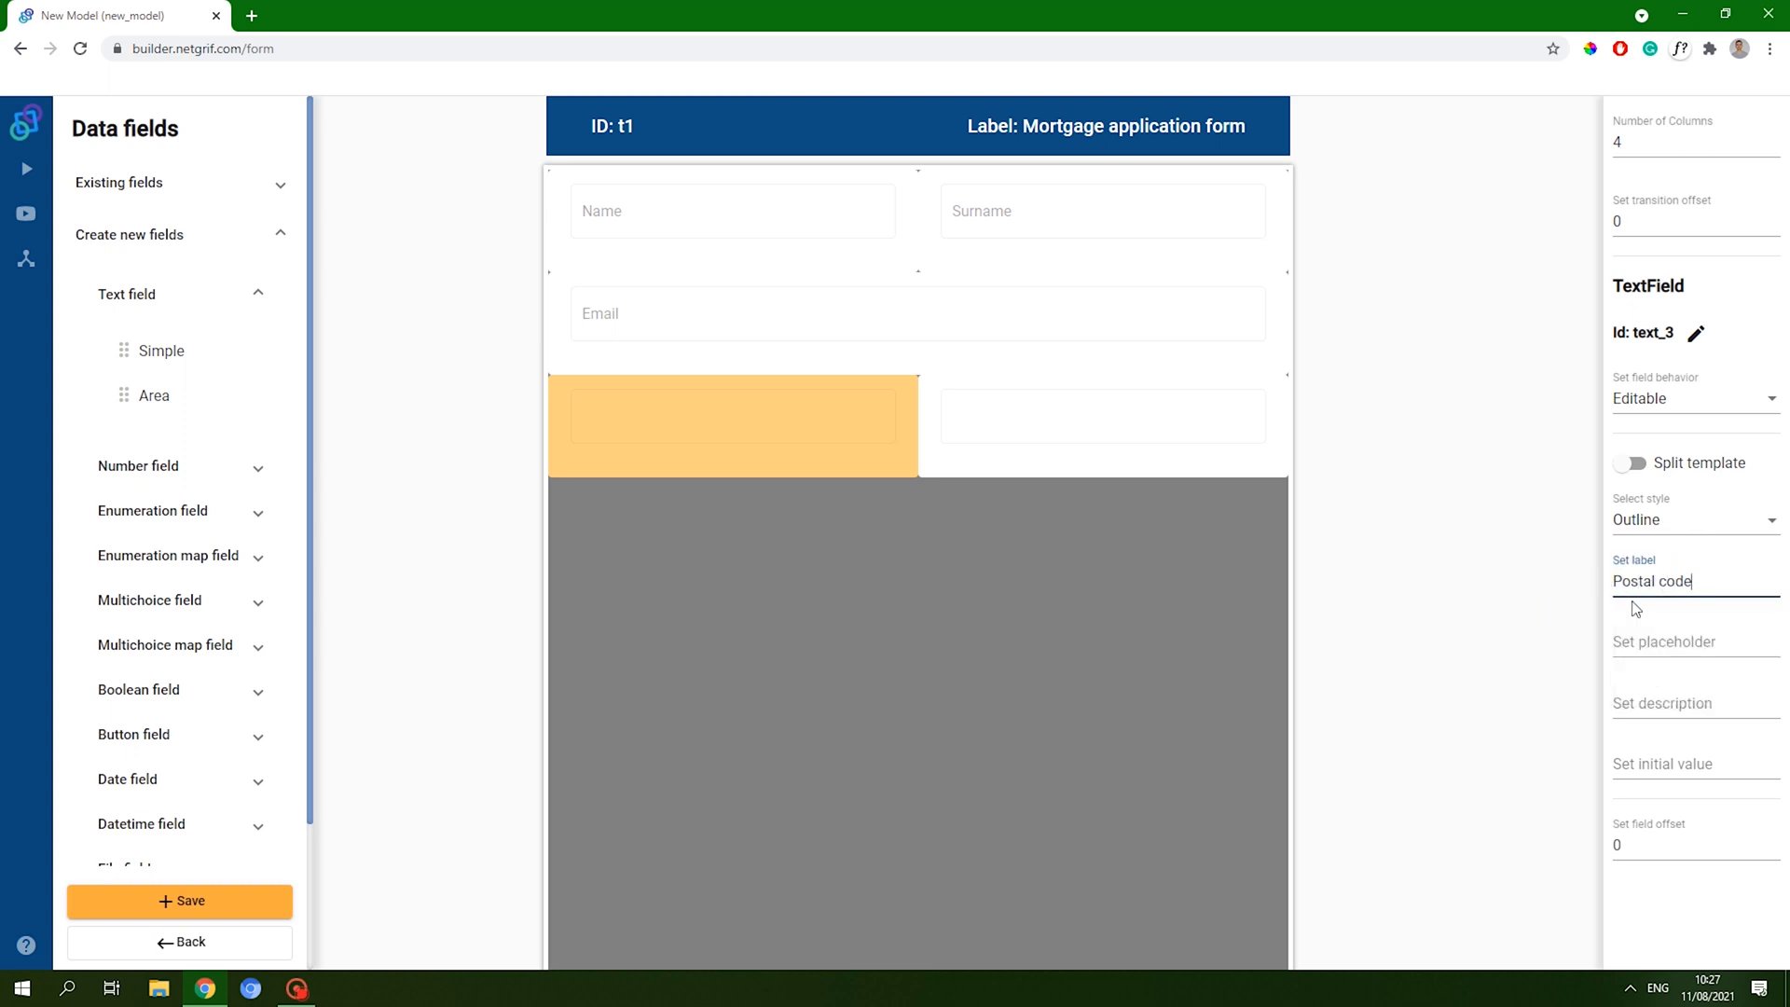
pyautogui.click(1695, 914)
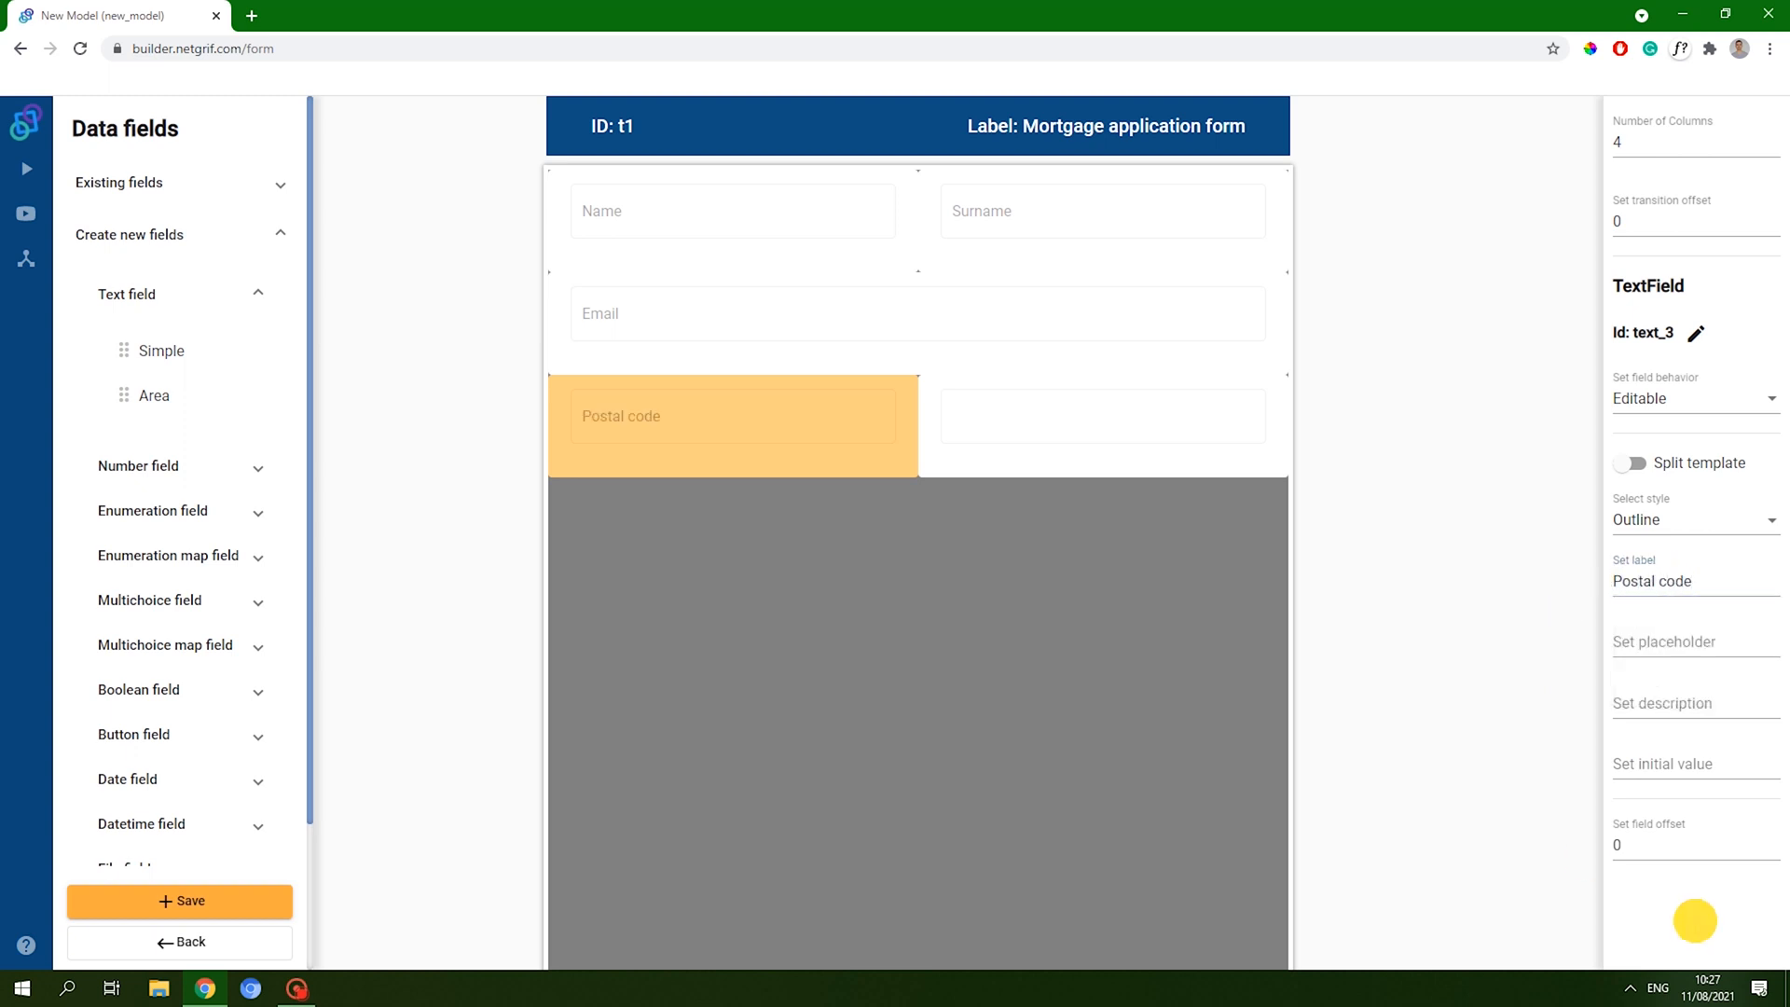
# - Delete the extra empty text field beside Postal code
pyautogui.click(1088, 431)
pyautogui.rightClick(1093, 423)
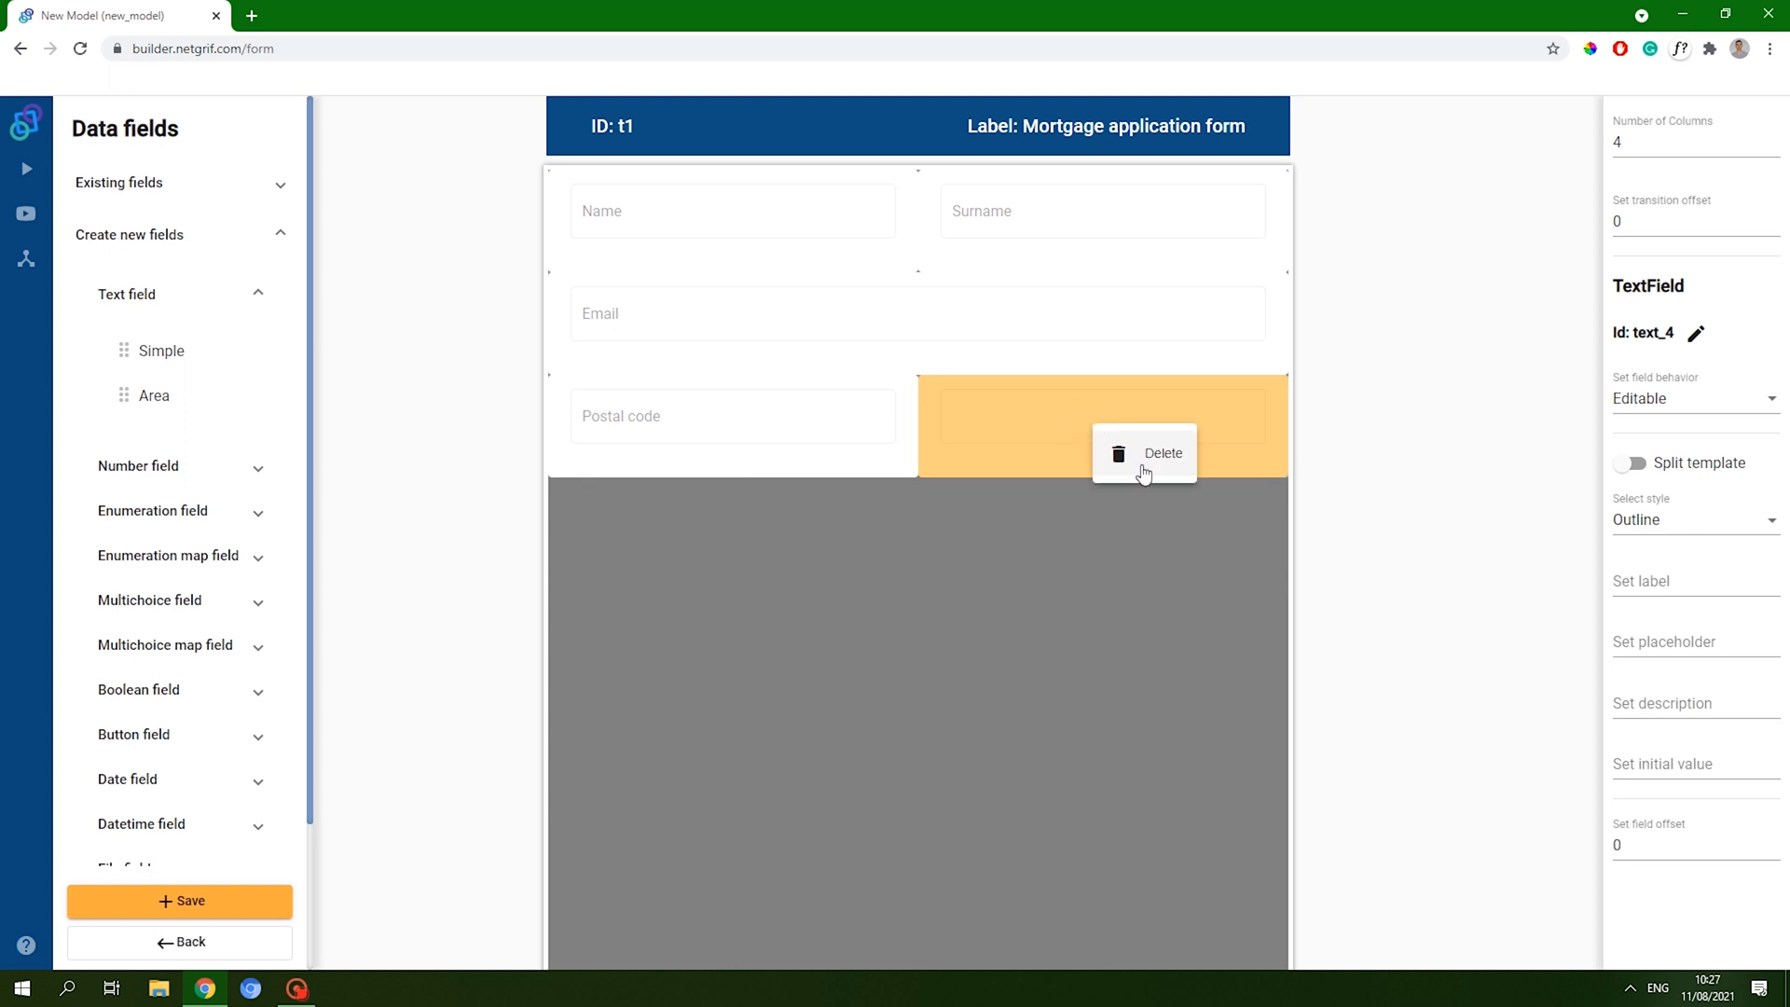
pyautogui.click(1145, 454)
# - Place an Enumeration Select field labelled City beside Postal code and save the form
pyautogui.click(177, 512)
pyautogui.moveTo(186, 597); pyautogui.dragTo(1272, 428)
pyautogui.click(1186, 428)
pyautogui.click(1664, 581)
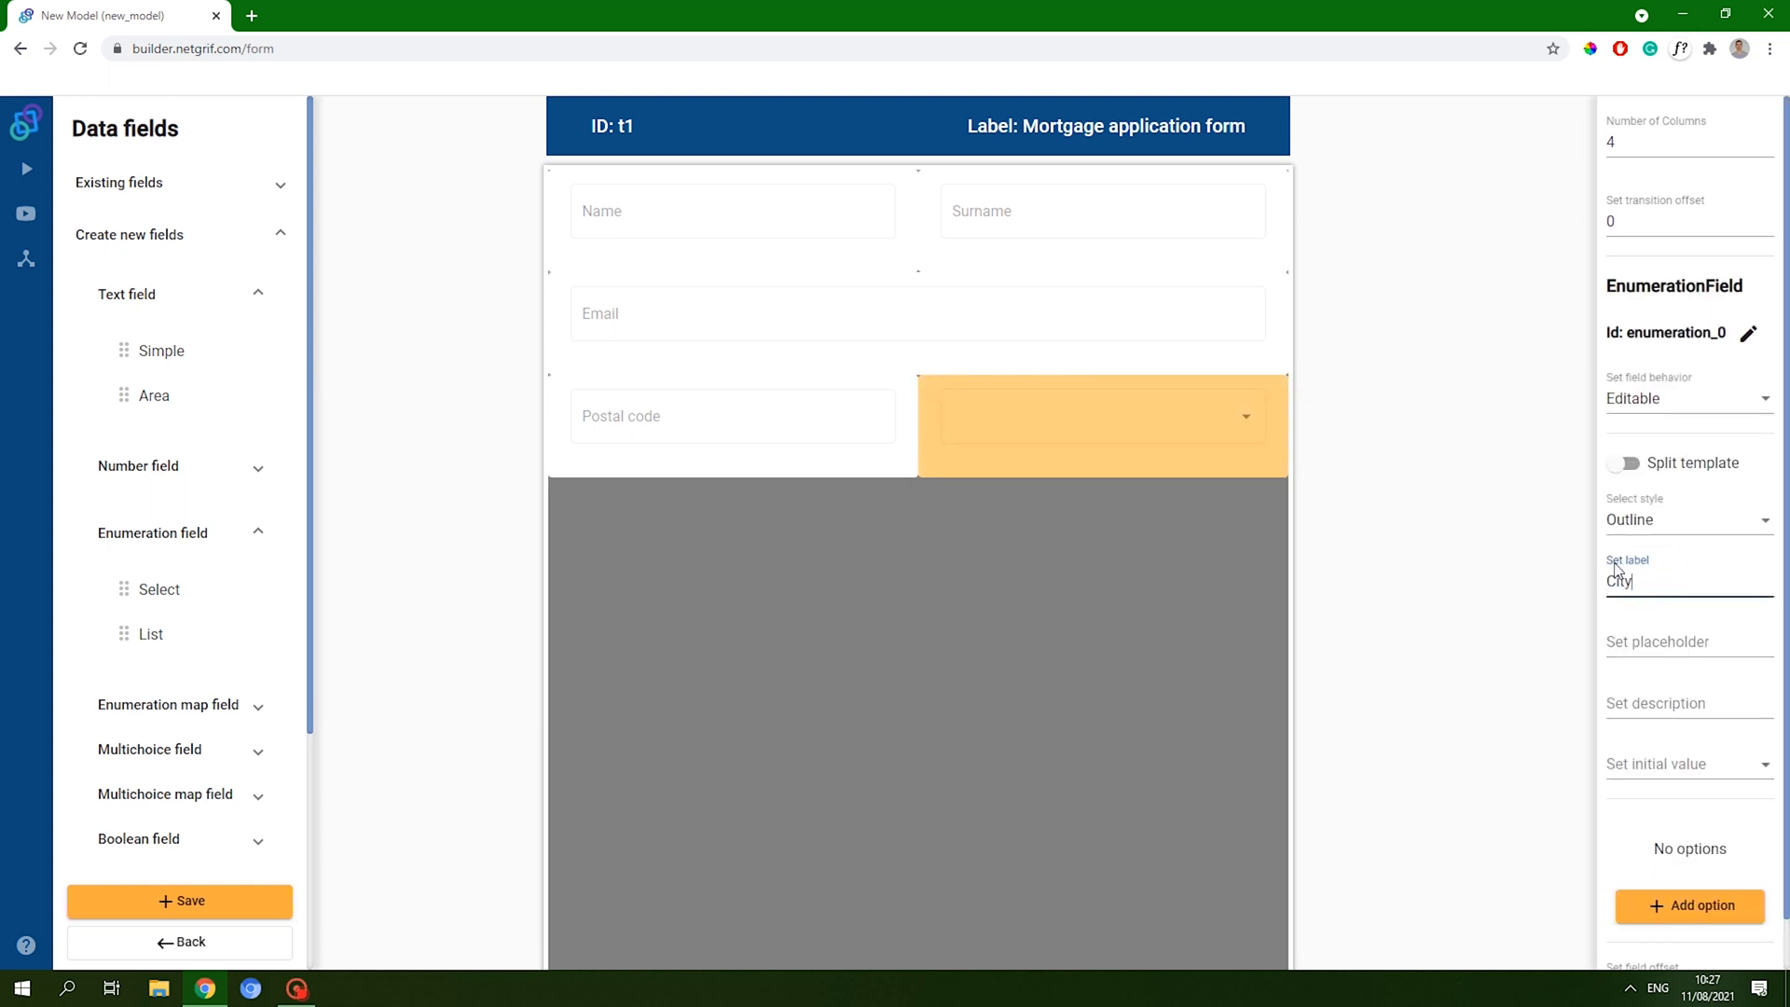
pyautogui.click(1641, 795)
pyautogui.click(187, 902)
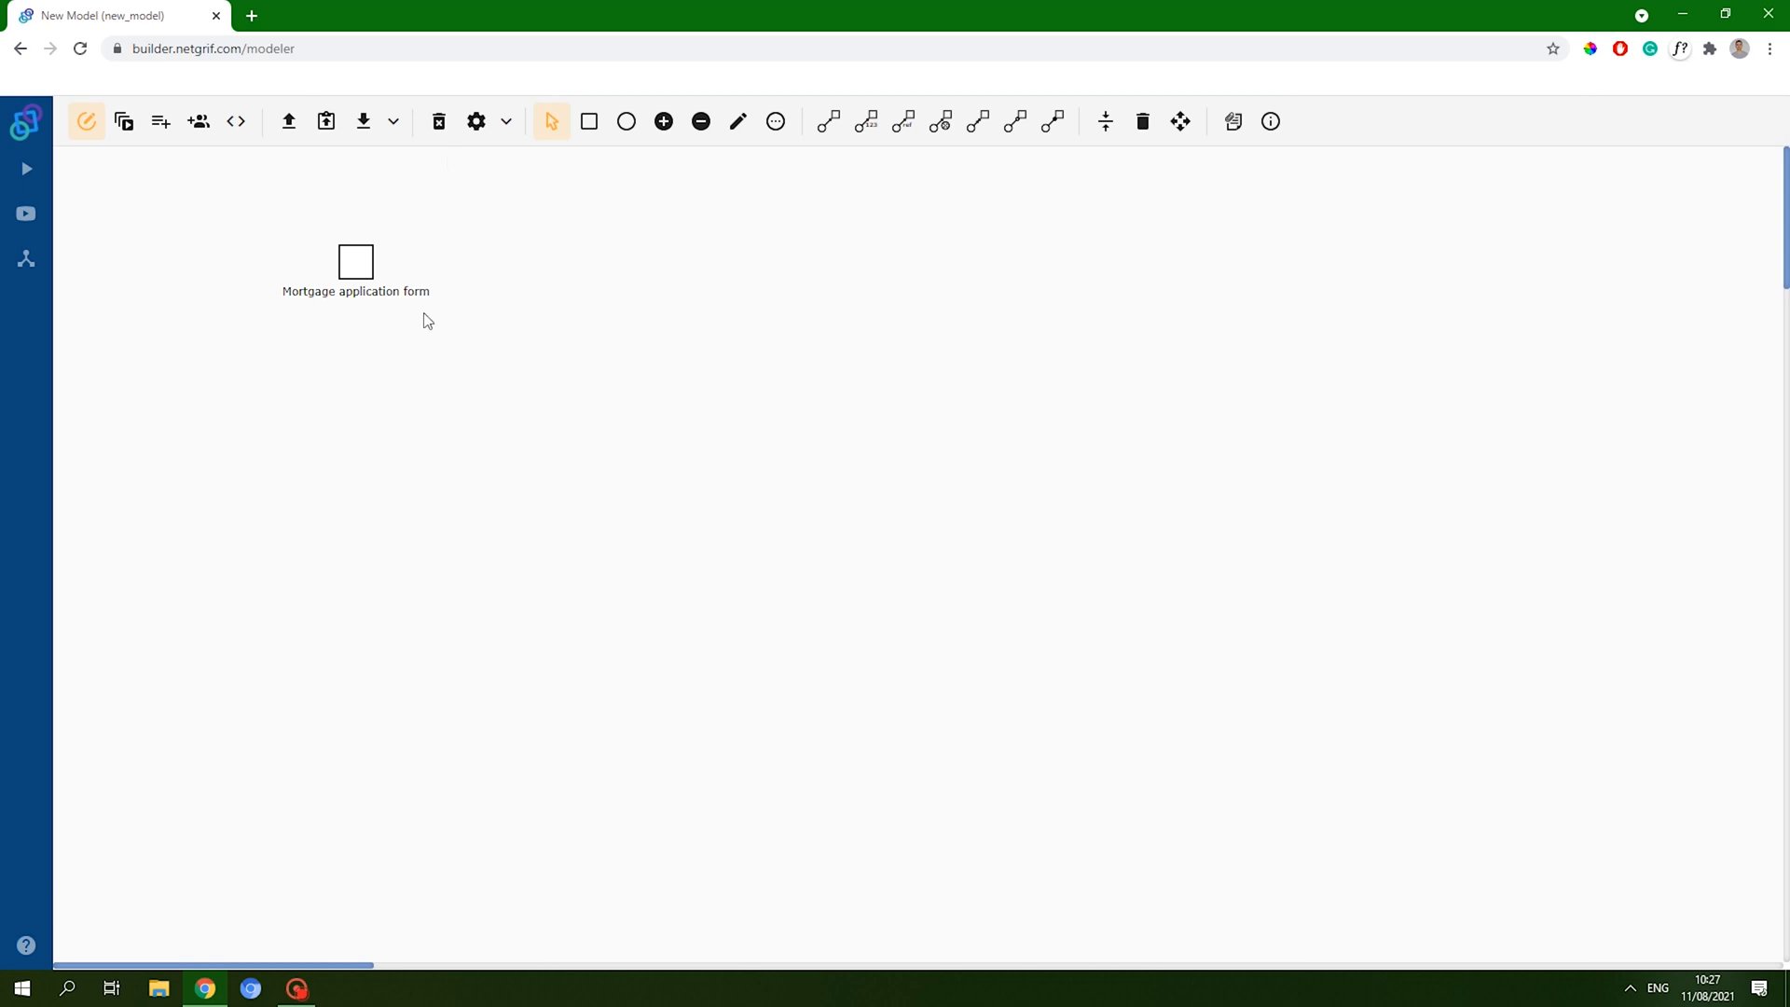
# - Add a new set action to the Postal code field in the Actions editor
pyautogui.click(244, 136)
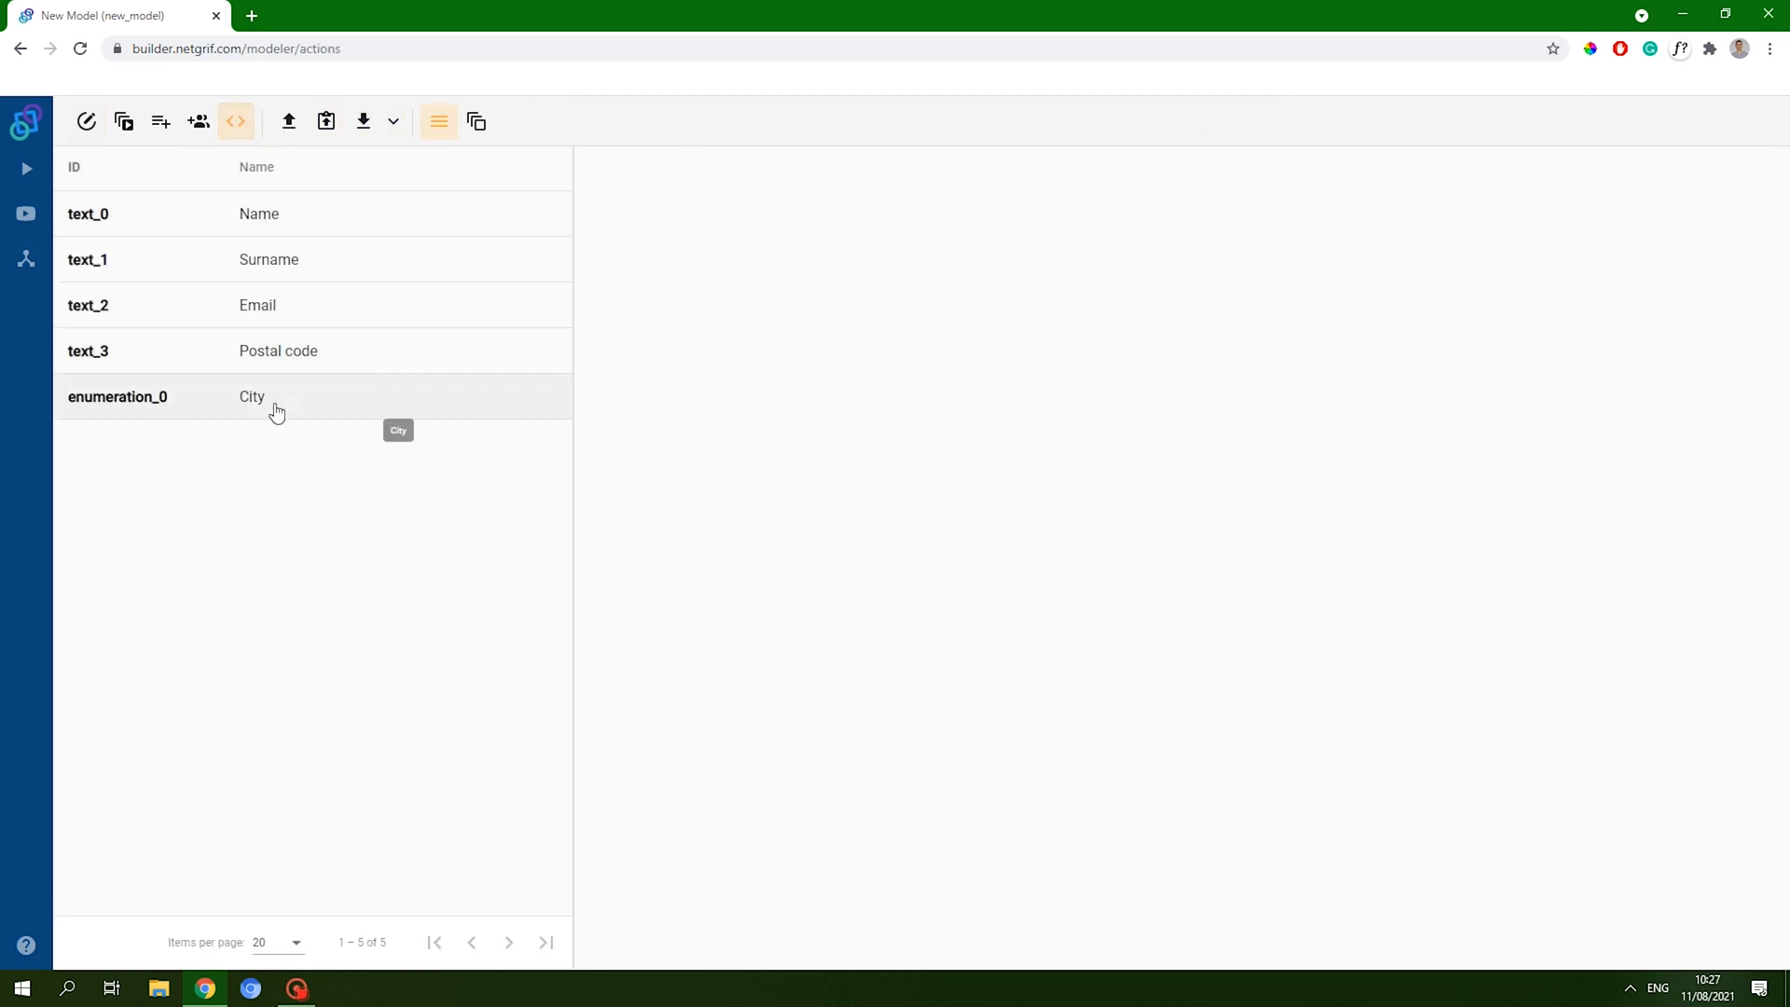
pyautogui.click(297, 351)
pyautogui.click(668, 169)
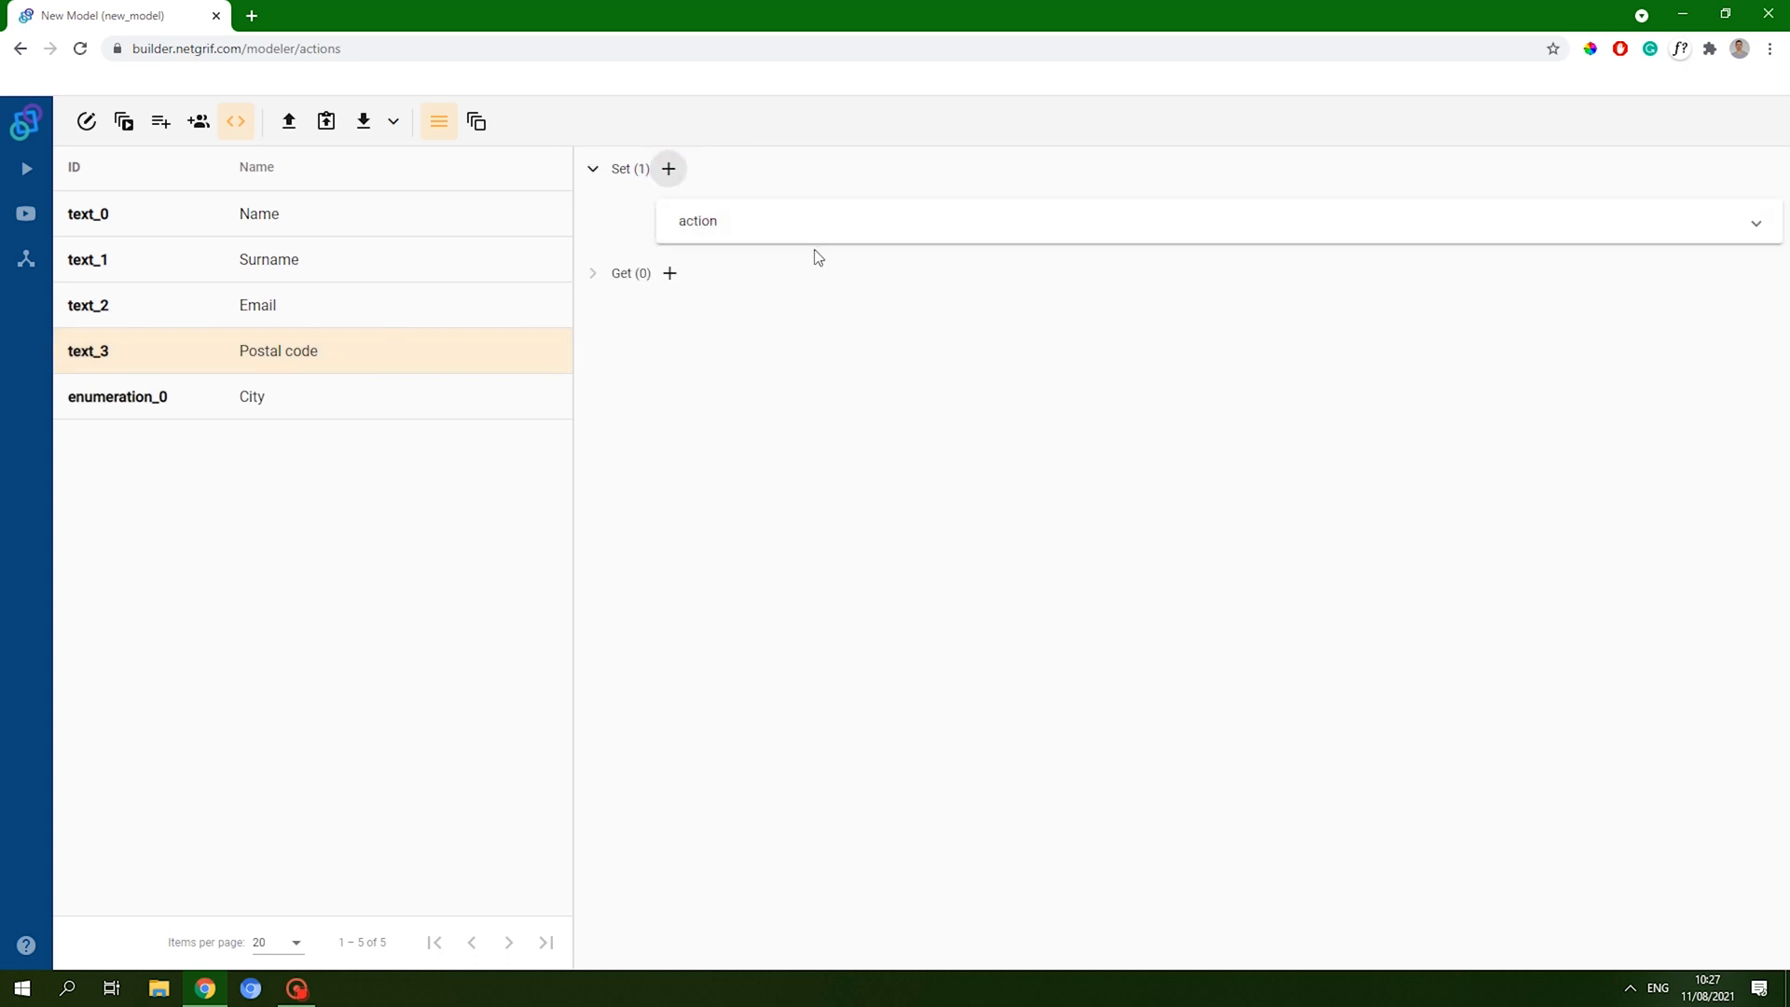
pyautogui.click(778, 268)
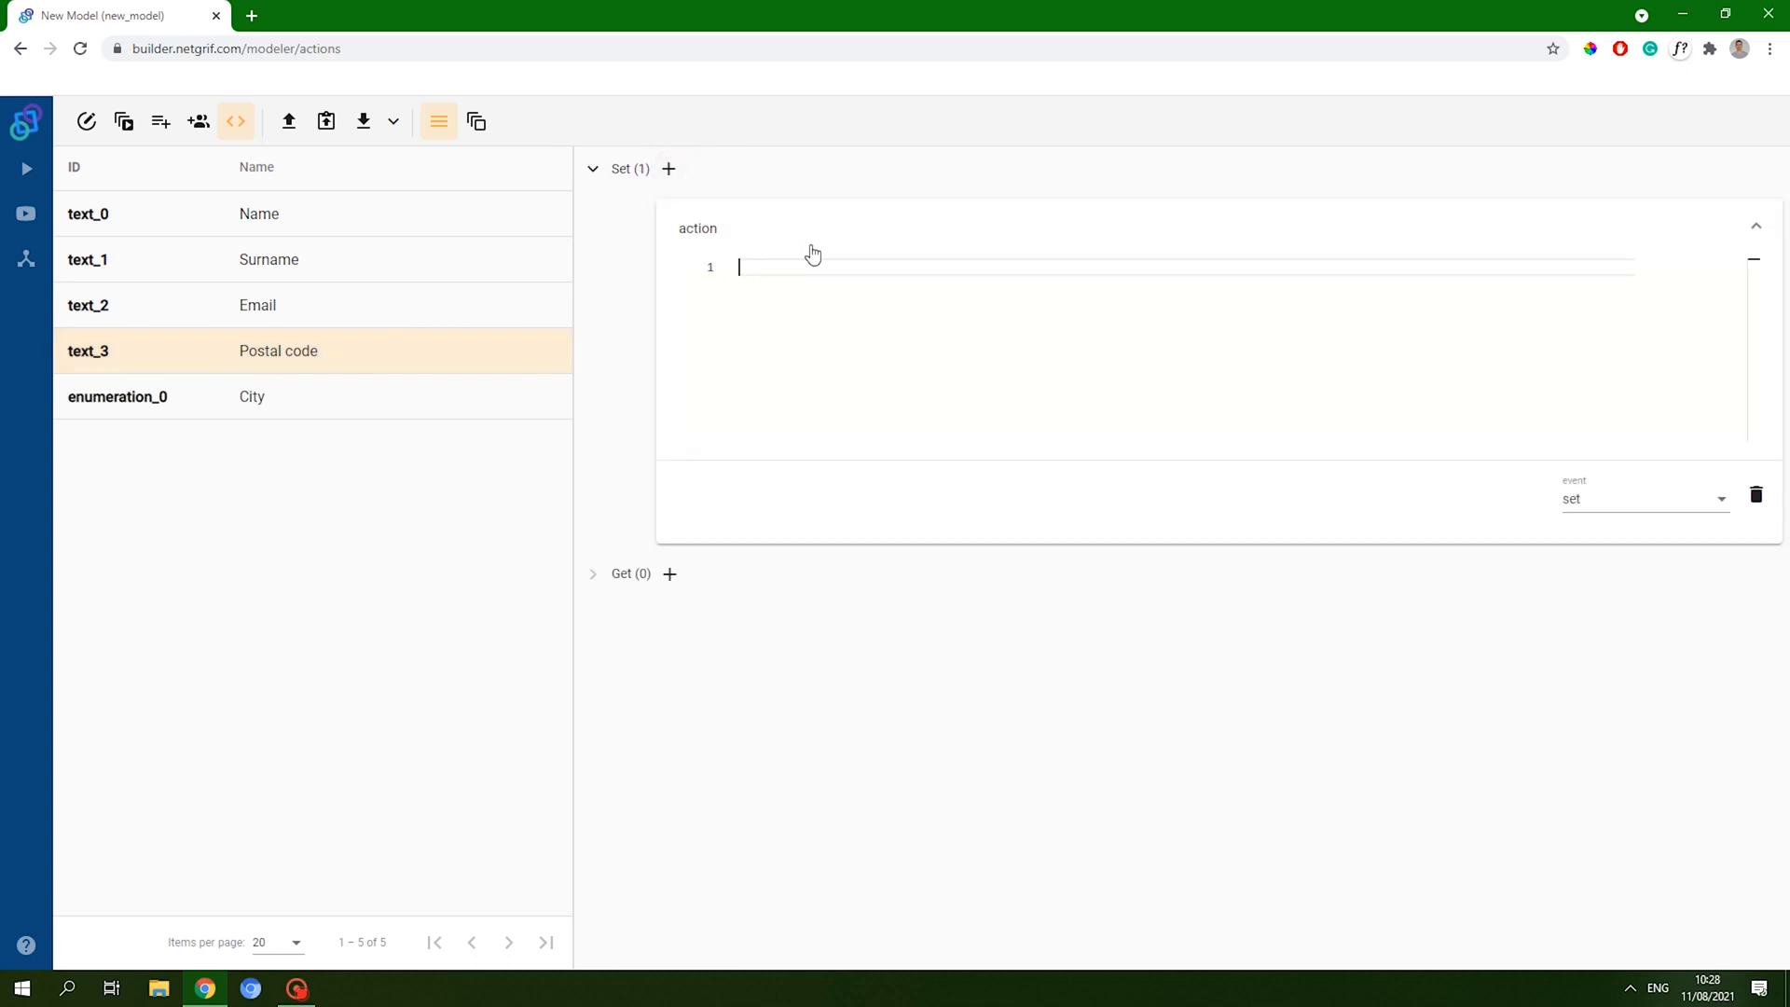
# - Write the action header 'postal: f.text_3, city: f.enumeration_0;' and begin 'change city choices {'
pyautogui.write('postal: f.text_3,')
pyautogui.press('Return')
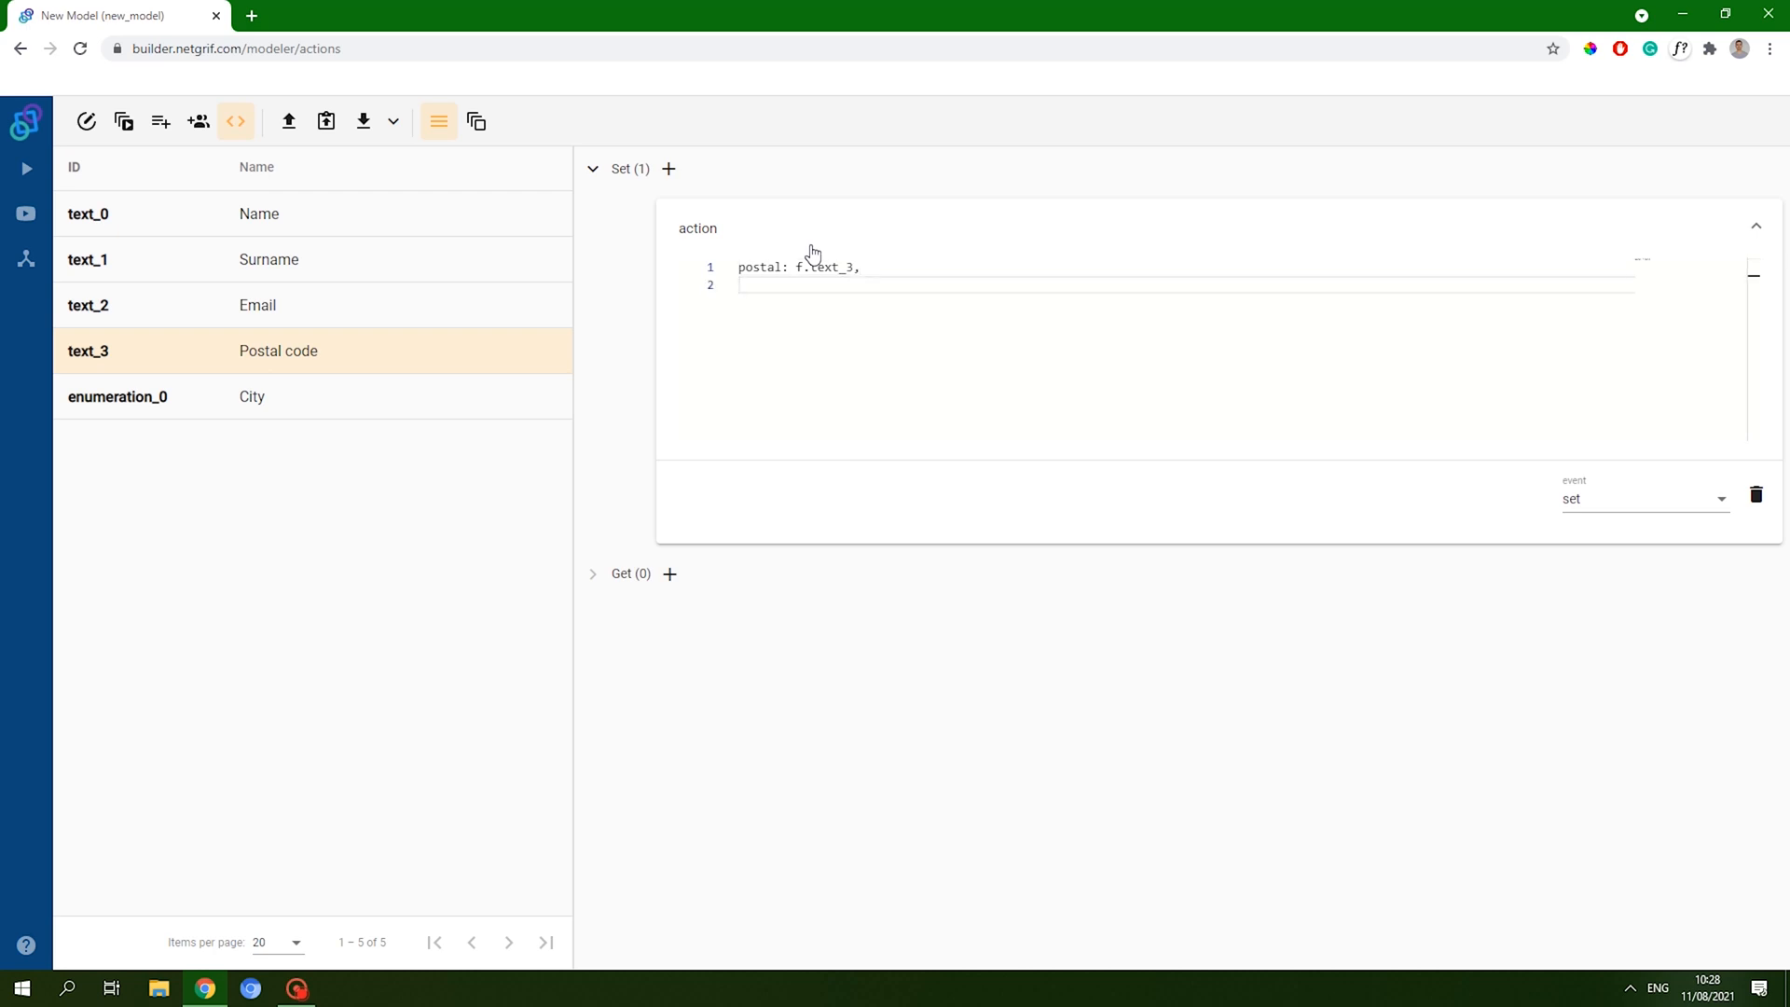
pyautogui.write('city: f.enumeration_0;')
pyautogui.press('Return')
pyautogui.press('Return')
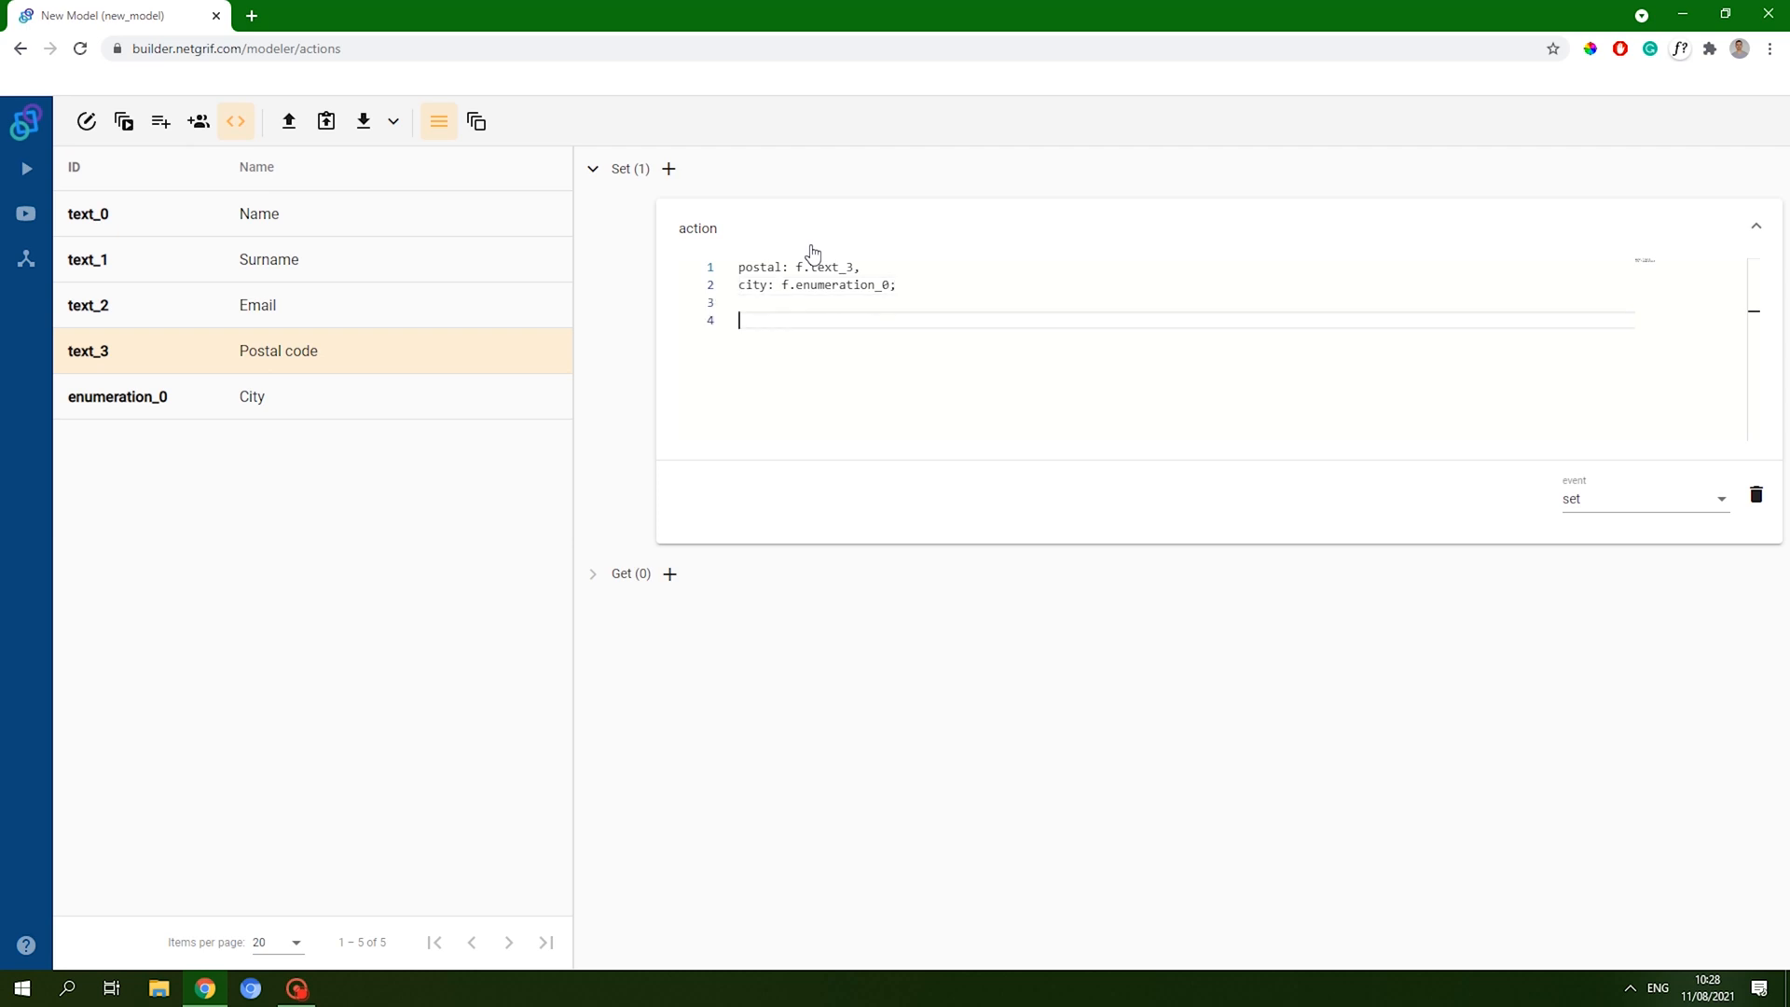
pyautogui.write('change city choices {')
# - Add 'def postals = psc(byCode, postal.value)' and 'return postals.collect({it.city}).unique()', then a blank line
pyautogui.press('Return')
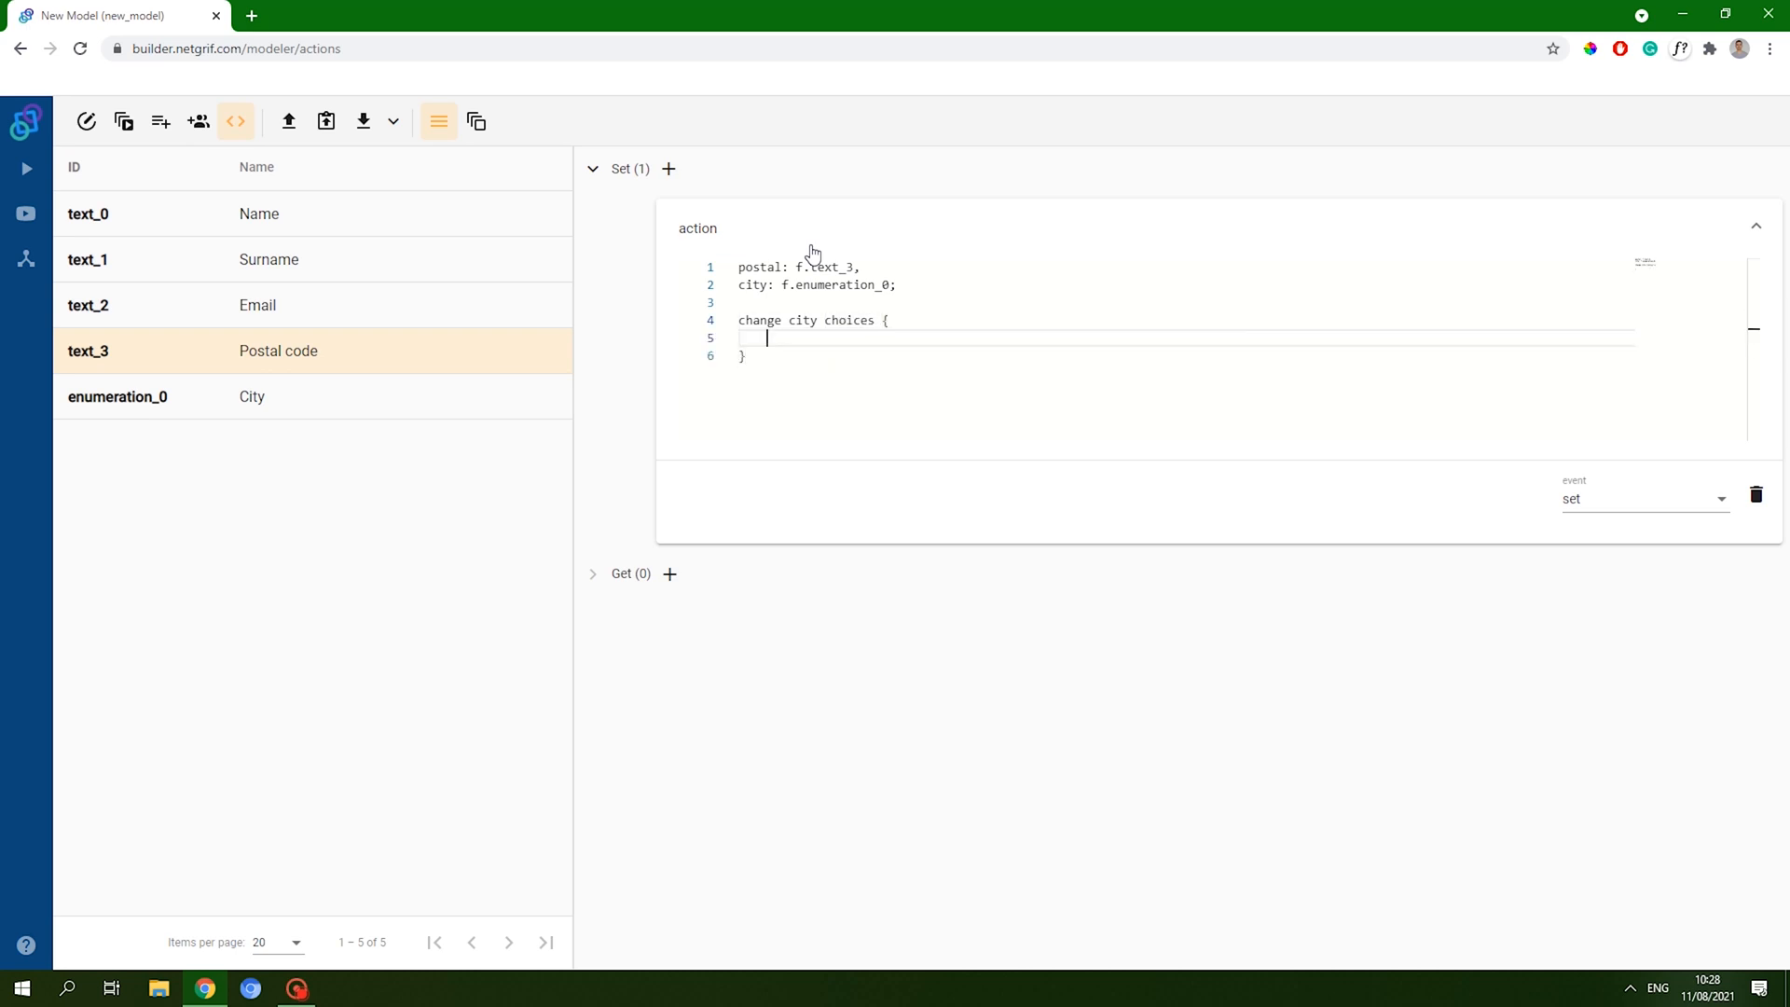
pyautogui.write('def posta')
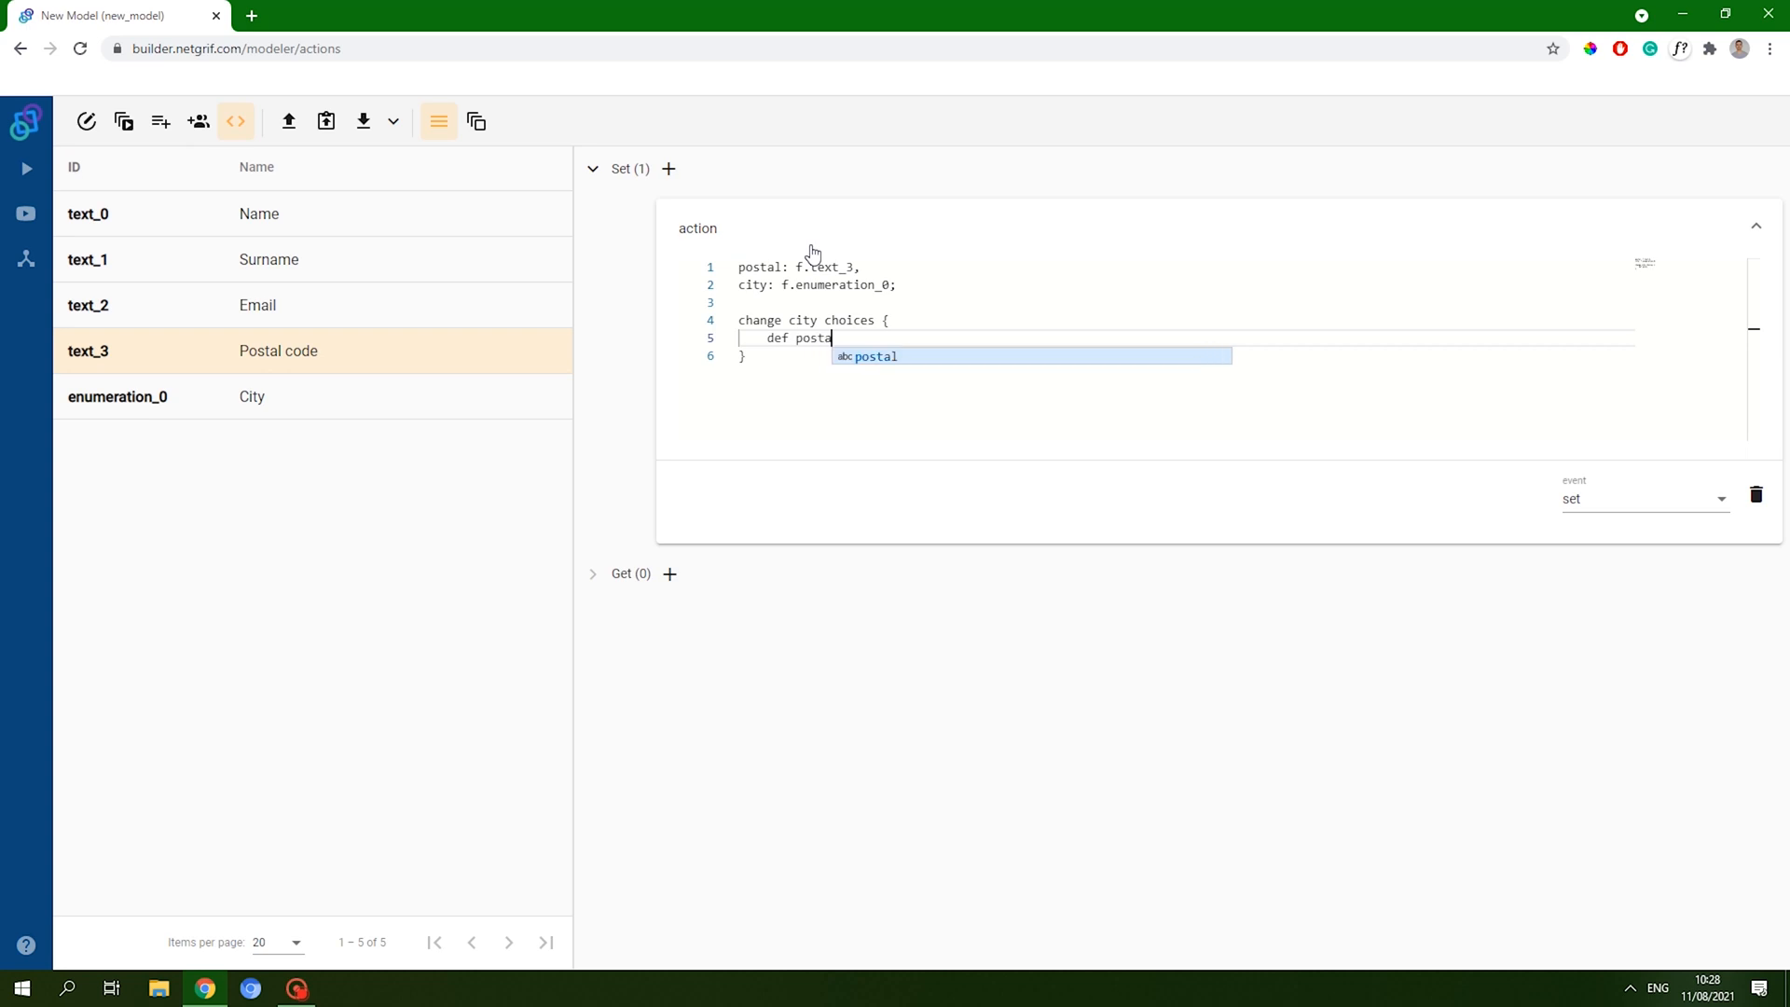
pyautogui.write('ls = ')
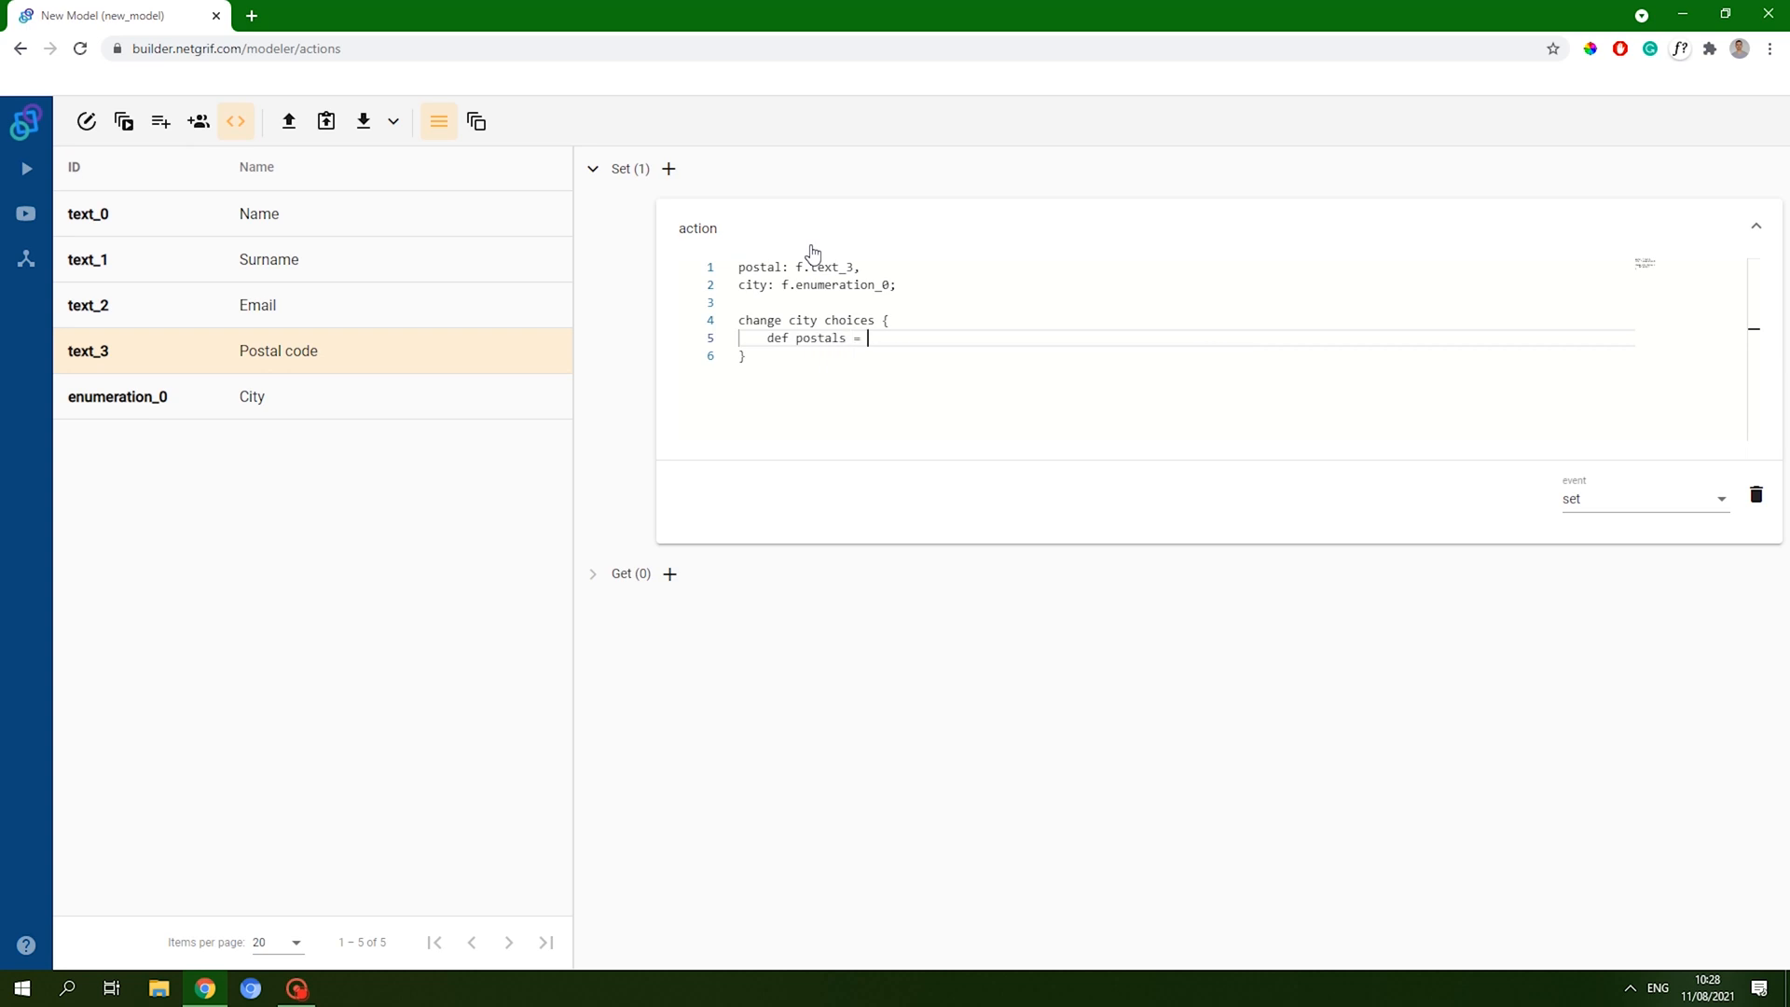
pyautogui.write('psc')
pyautogui.write('()')
pyautogui.write('byCode')
pyautogui.write(',')
pyautogui.write('postal')
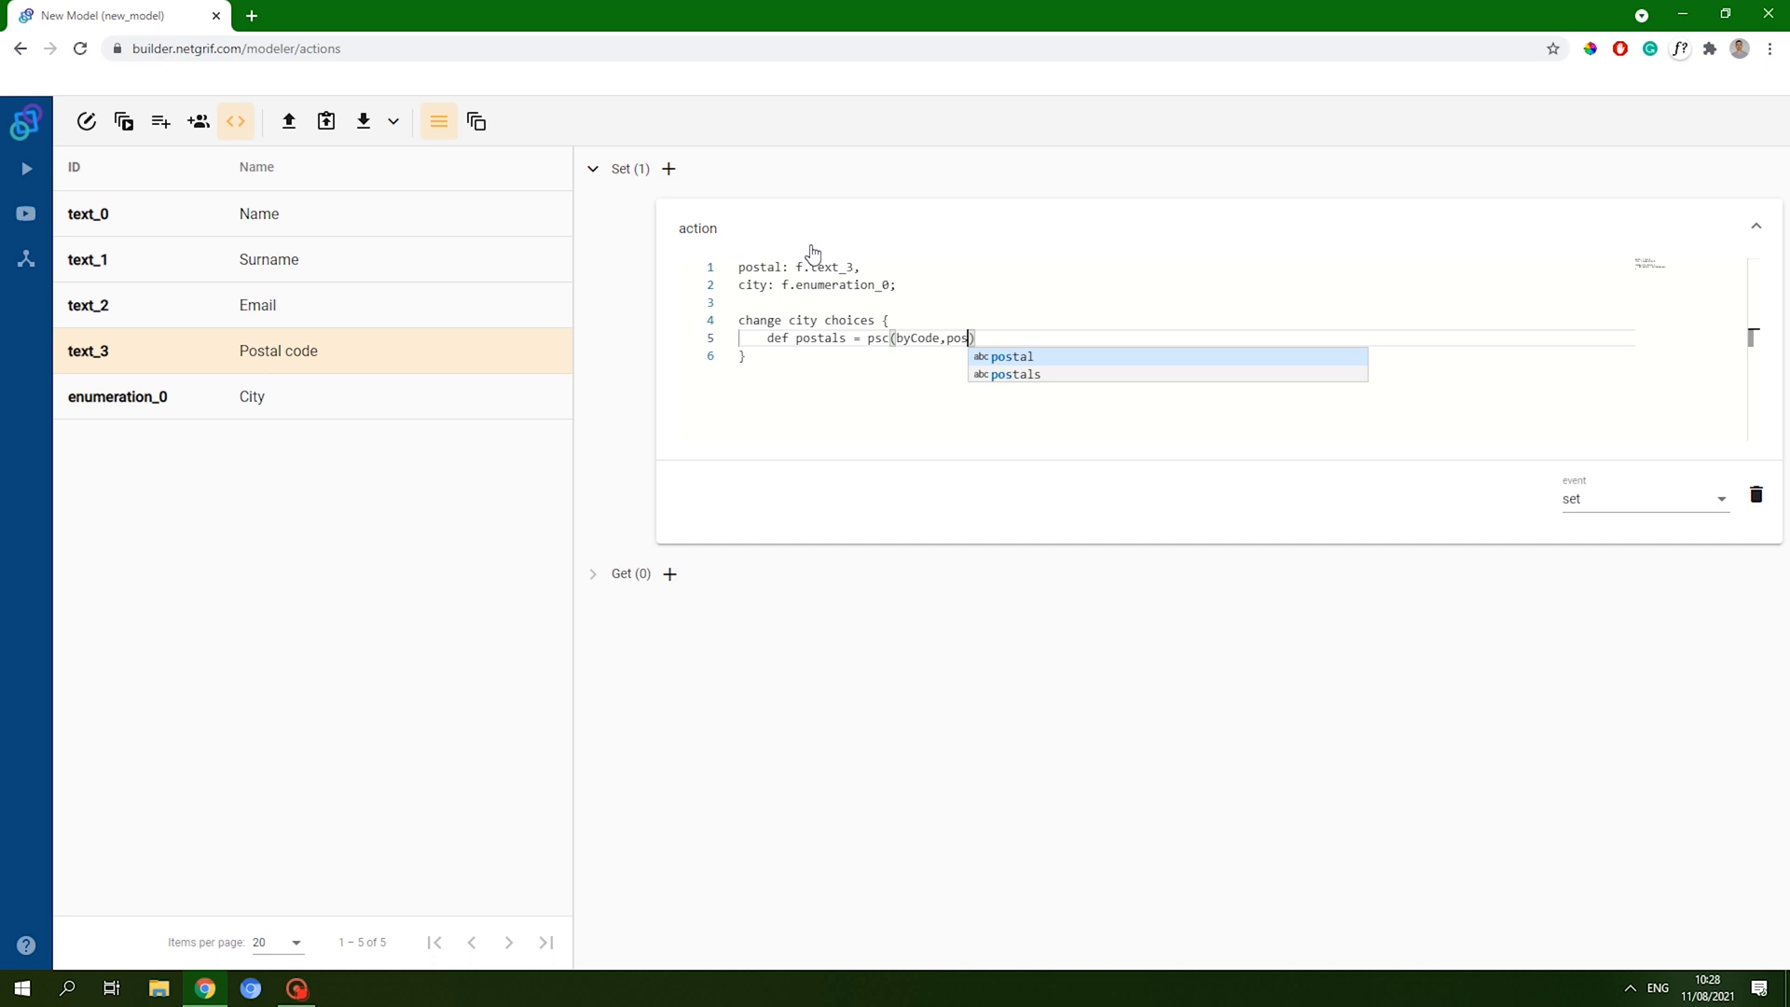
pyautogui.write('.value')
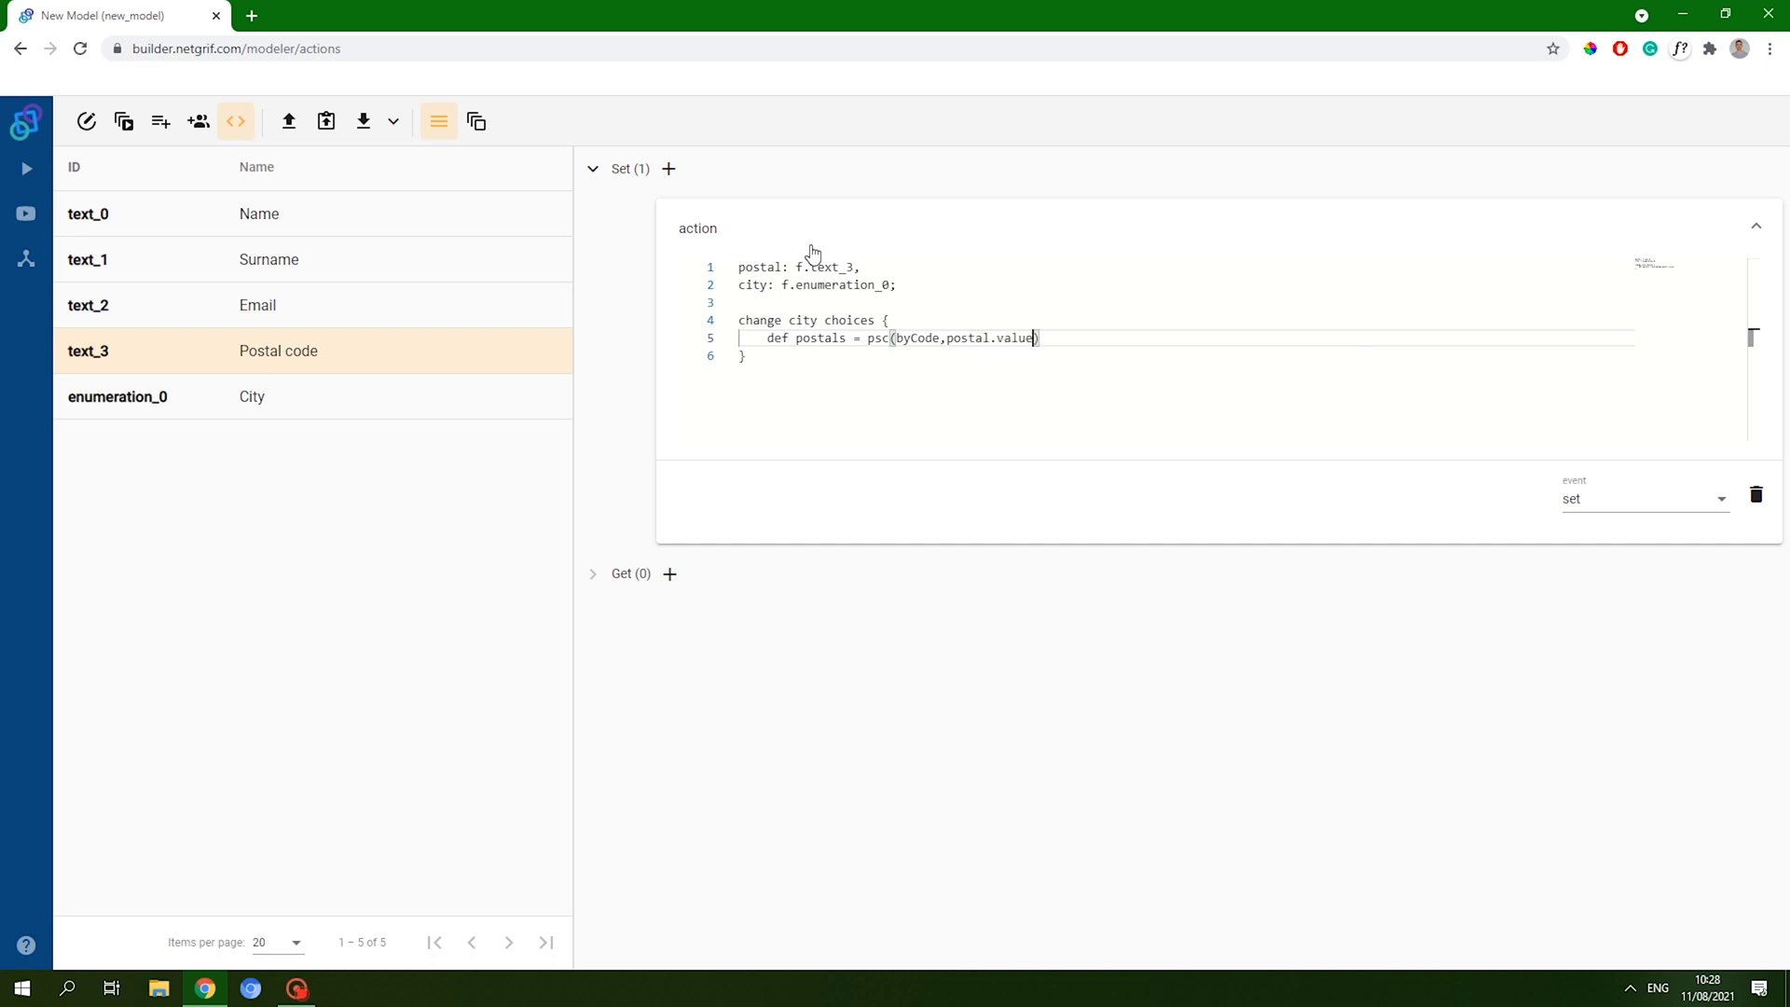
pyautogui.press('Return')
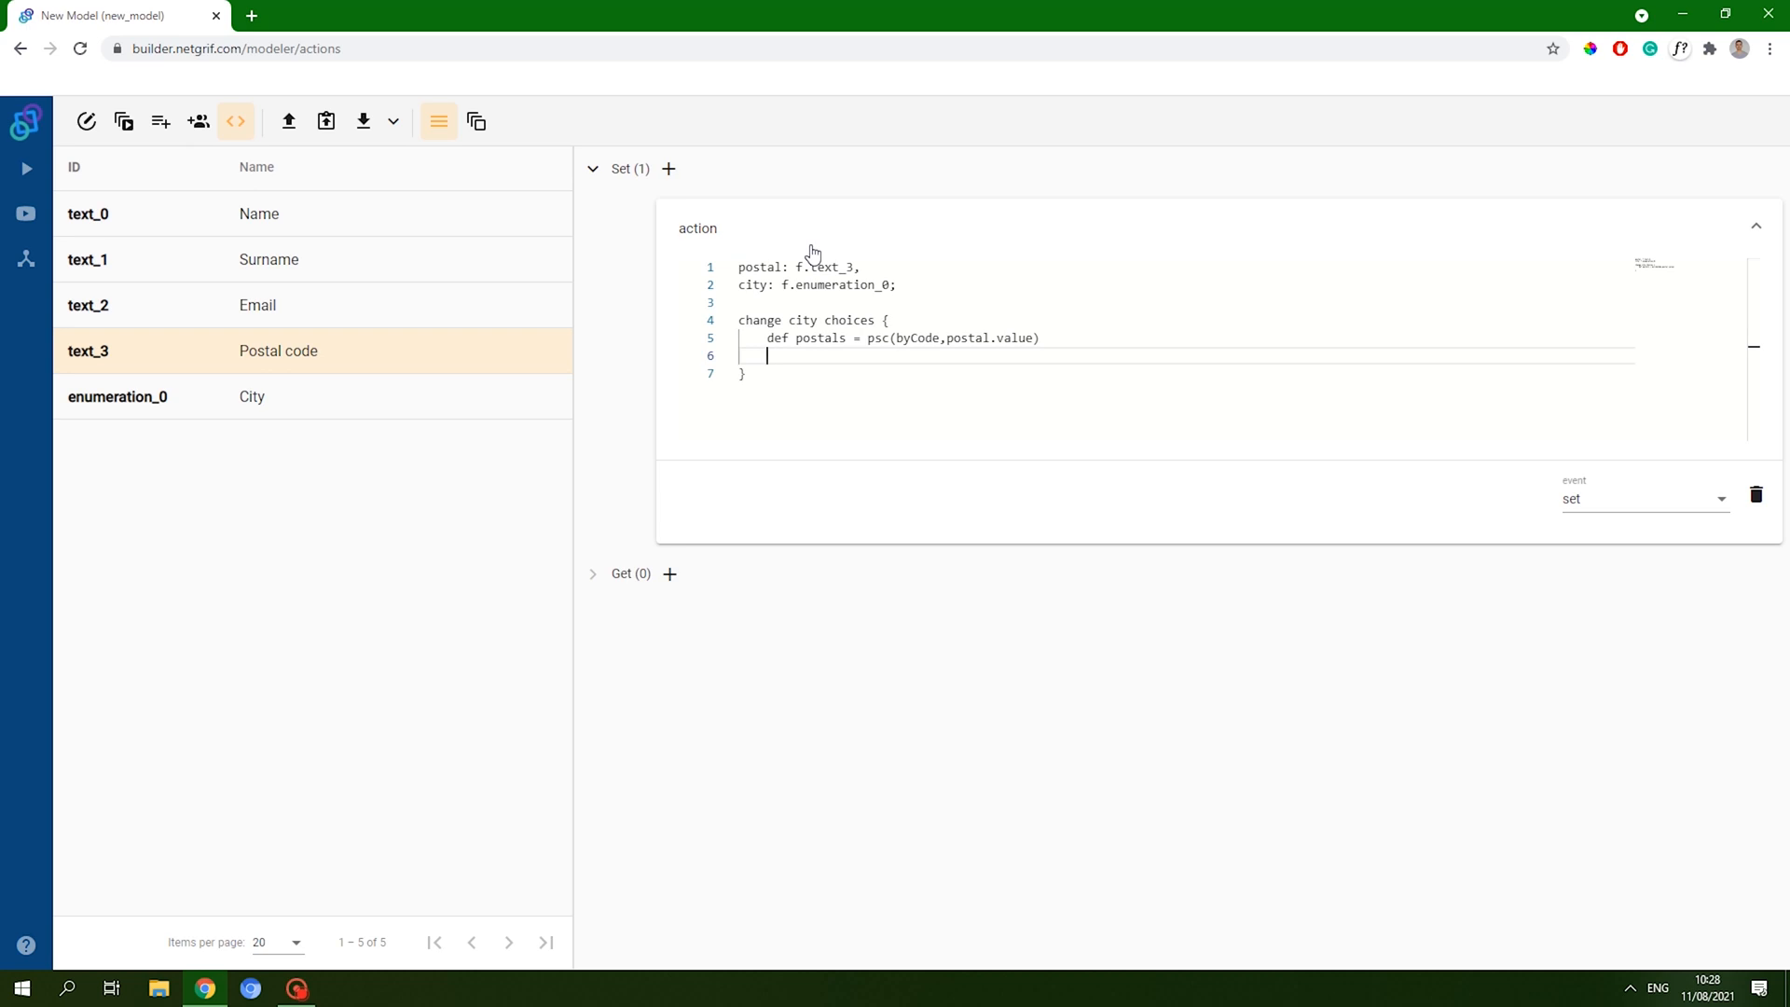
pyautogui.write('return postals.collect(){')
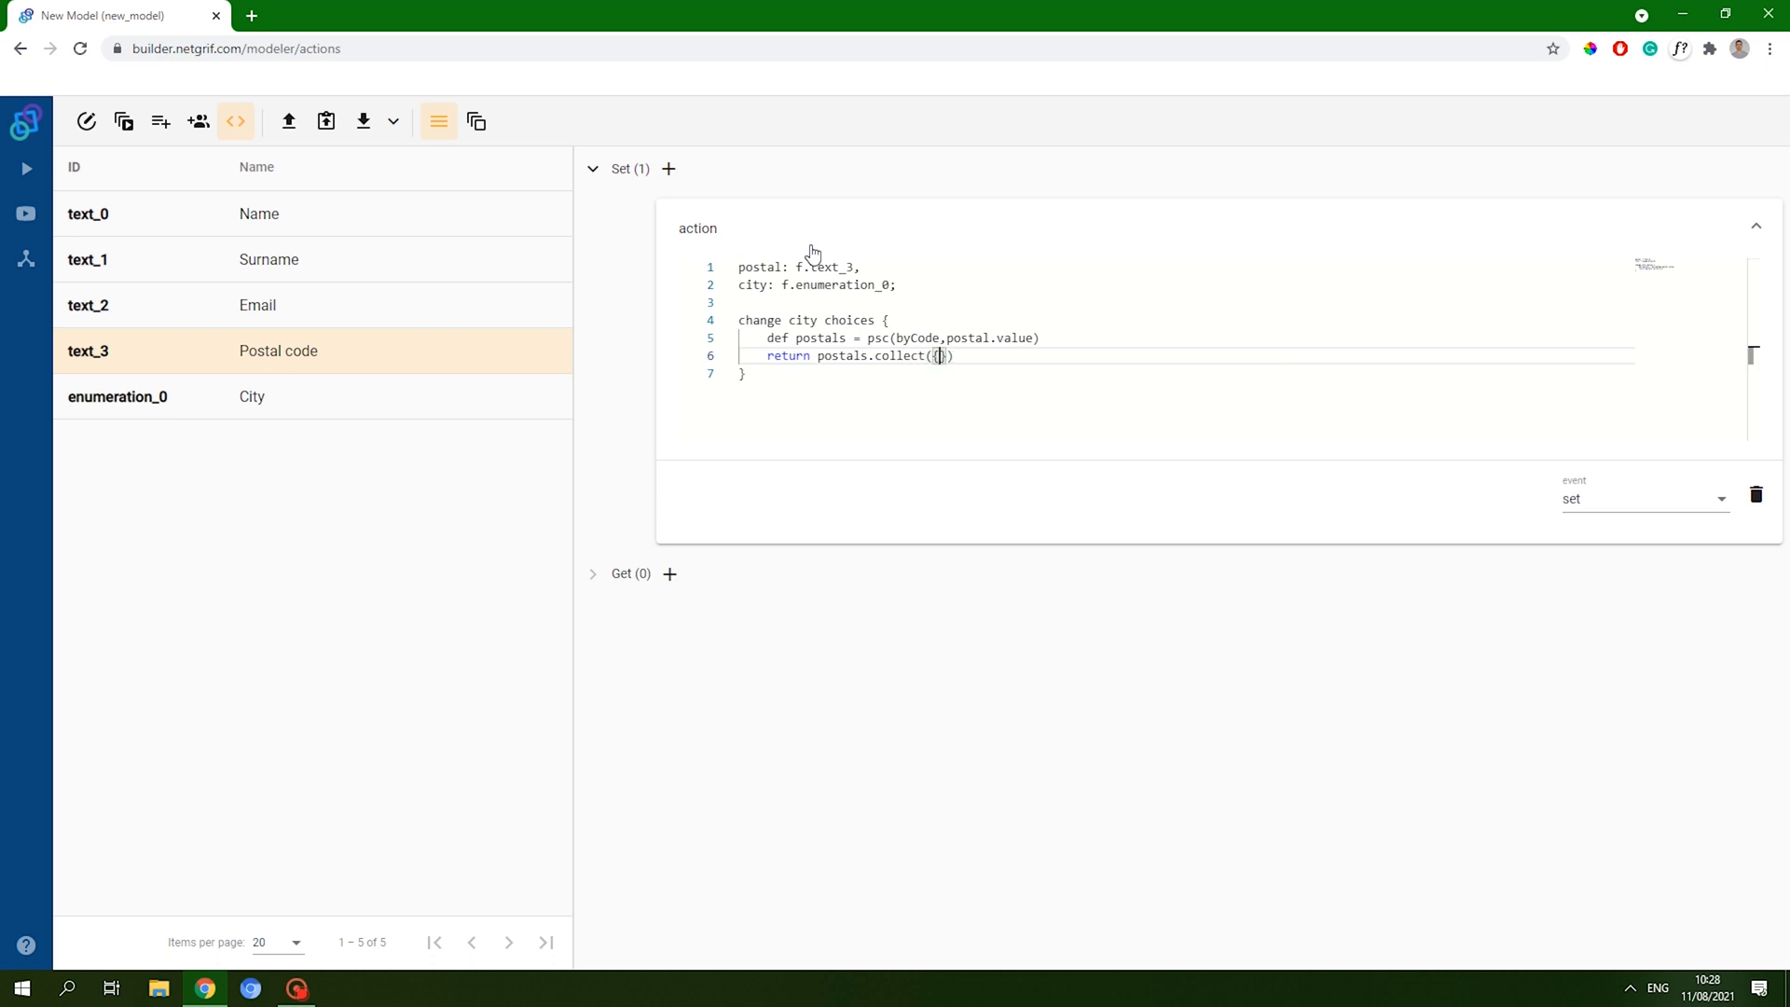
pyautogui.write('it.city')
pyautogui.write(').unique()')
pyautogui.press('Down')
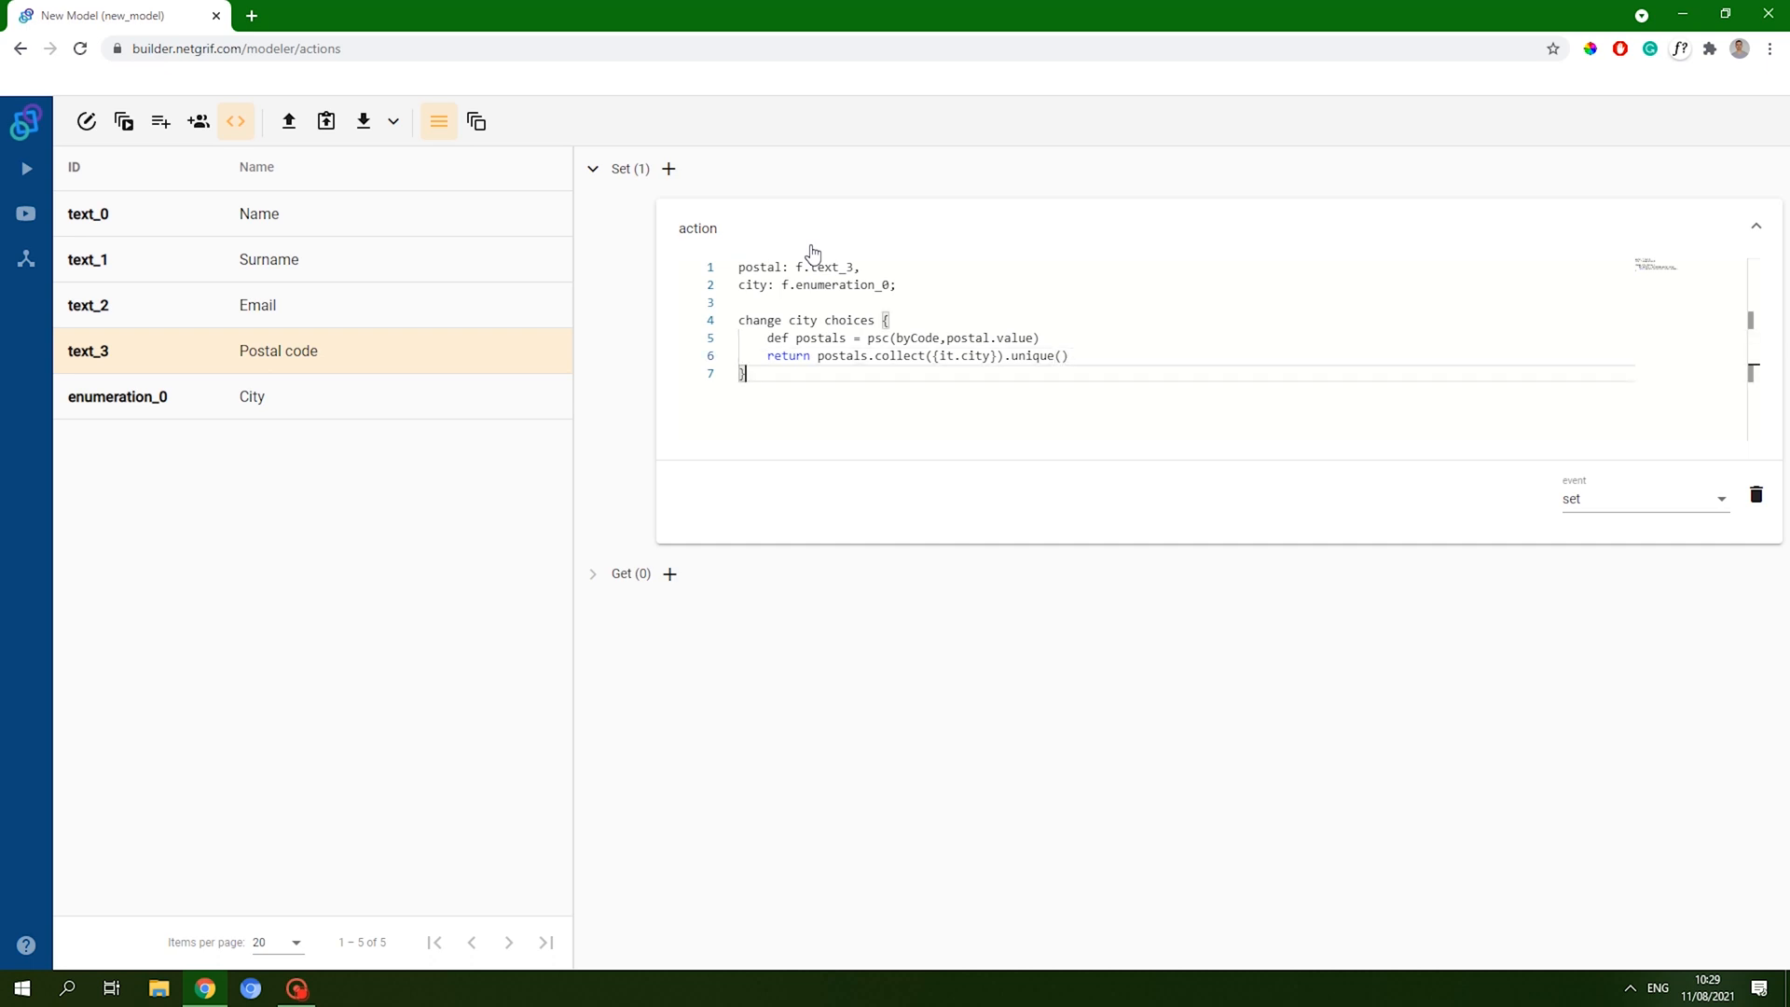
pyautogui.press('Return')
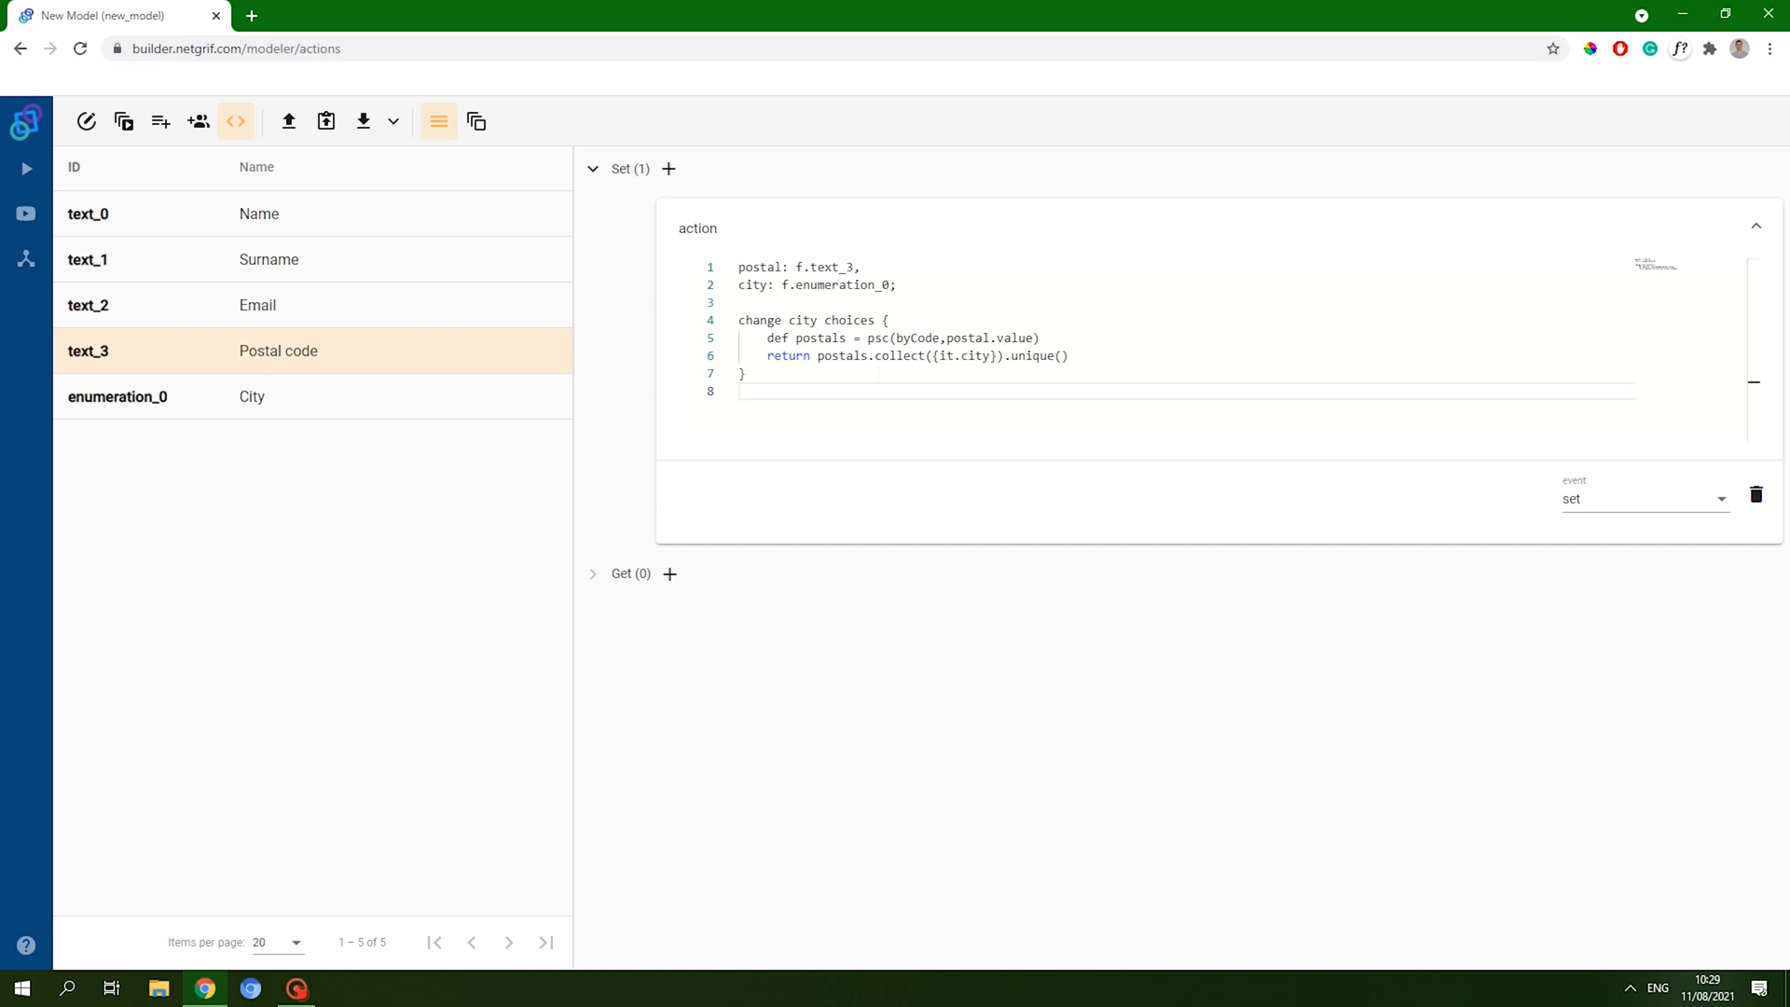
# - Review the finished action code, tidy the trailing blank line, and go back to the model canvas
pyautogui.moveTo(1068, 356); pyautogui.dragTo(1012, 357)
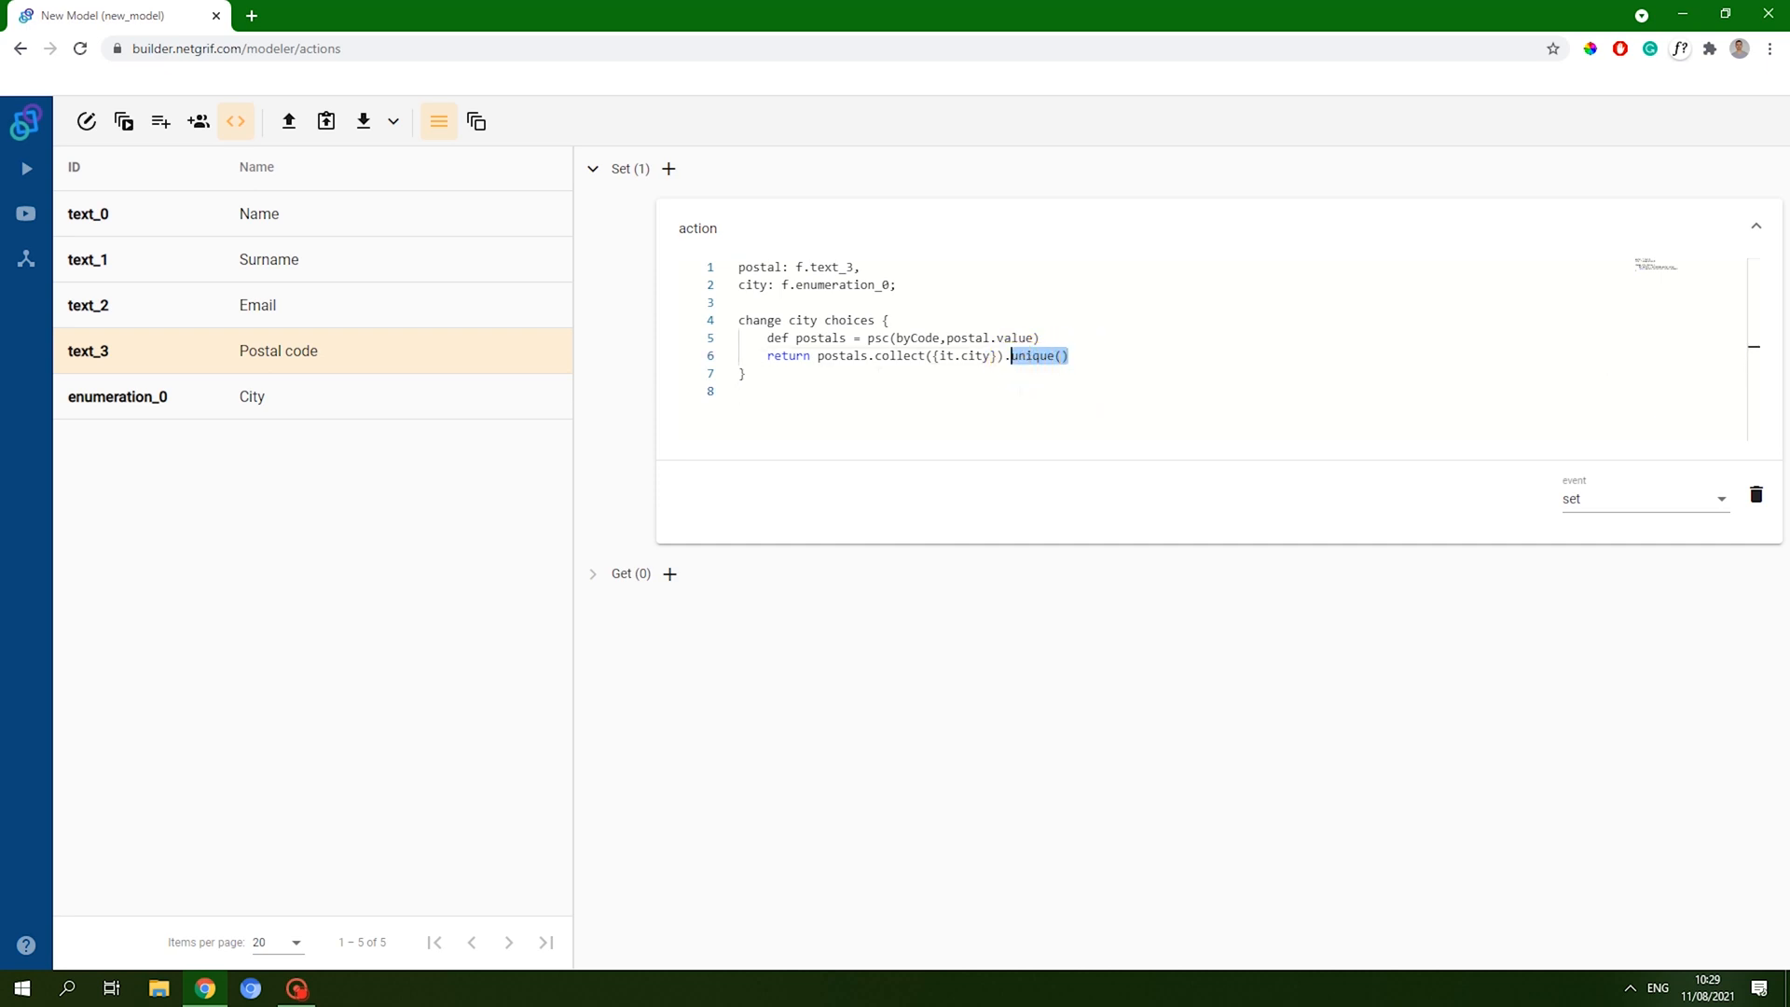
pyautogui.click(844, 385)
pyautogui.press('BackSpace')
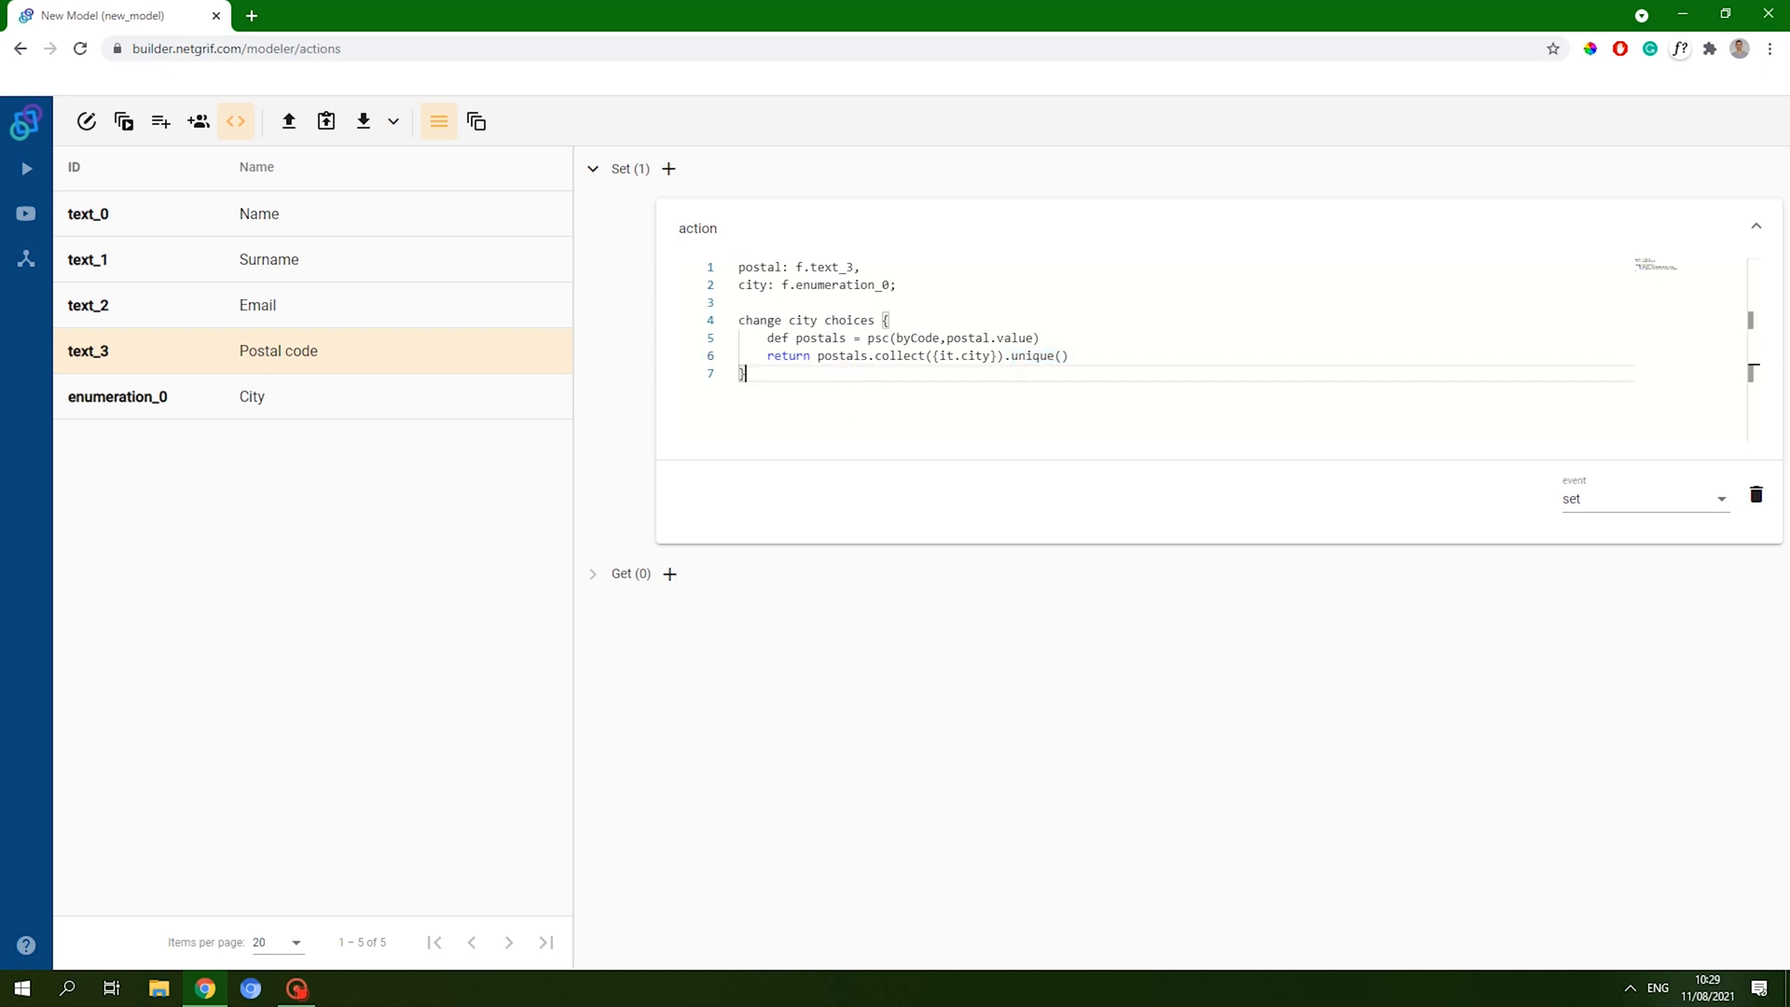
pyautogui.press('Return')
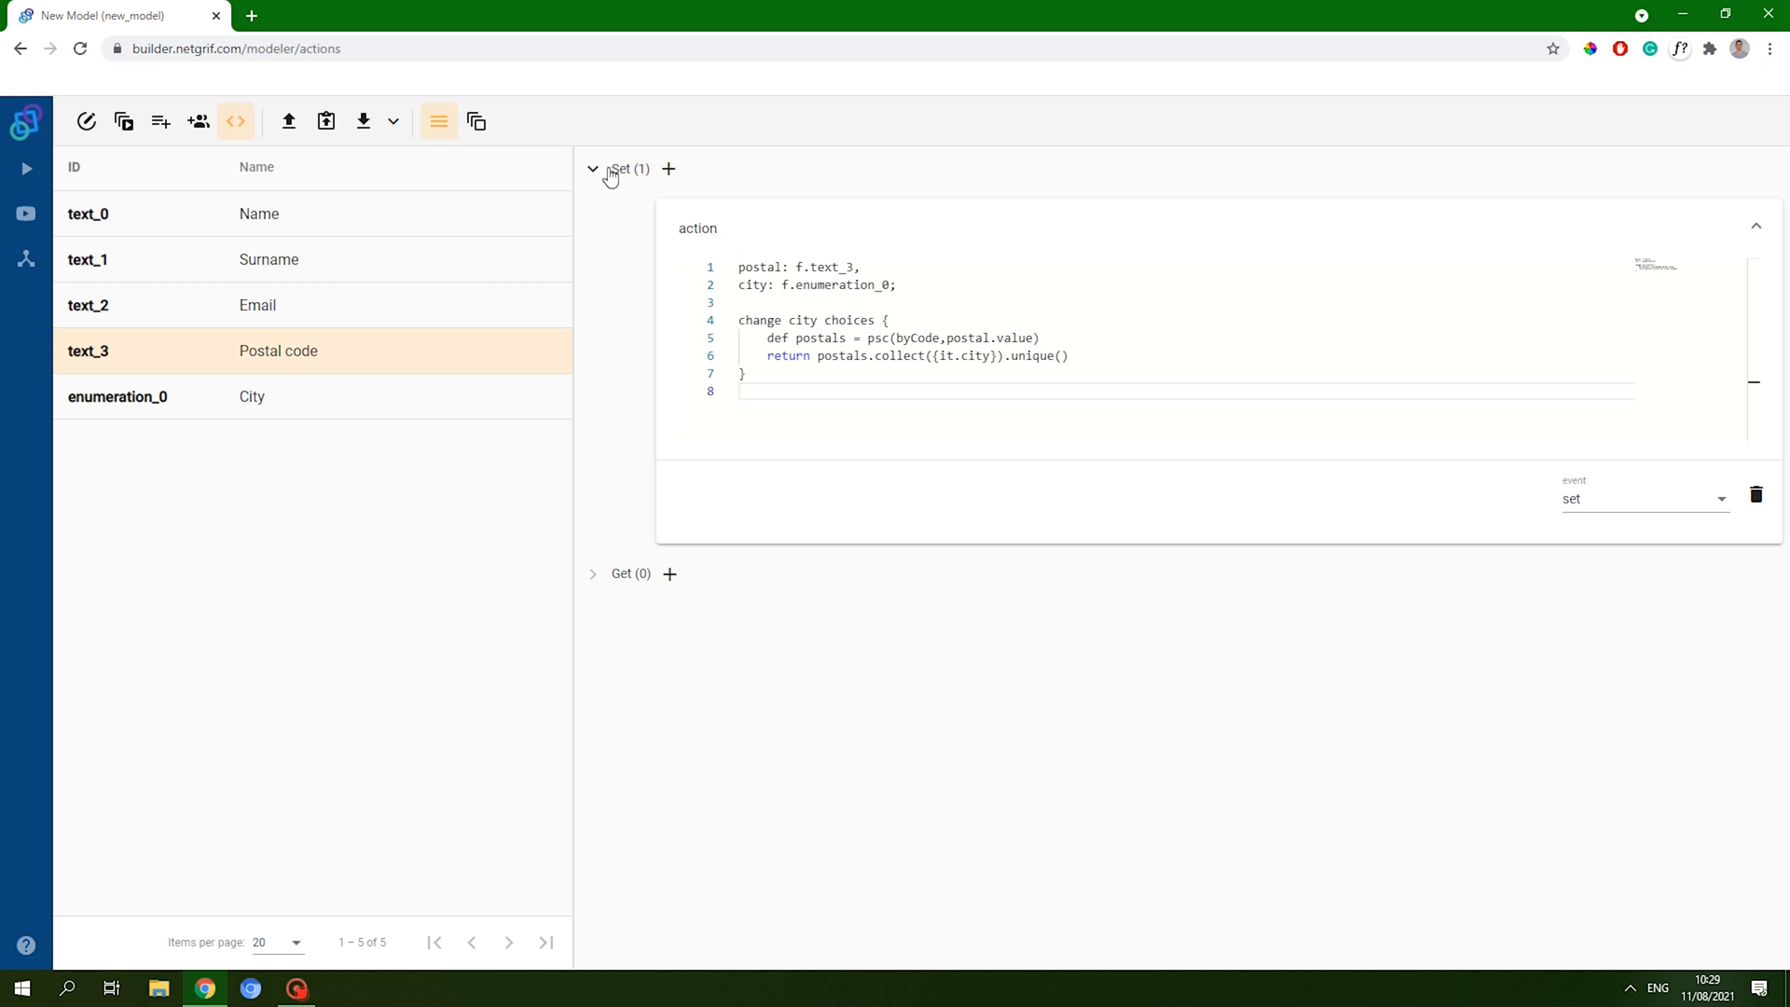
pyautogui.click(96, 120)
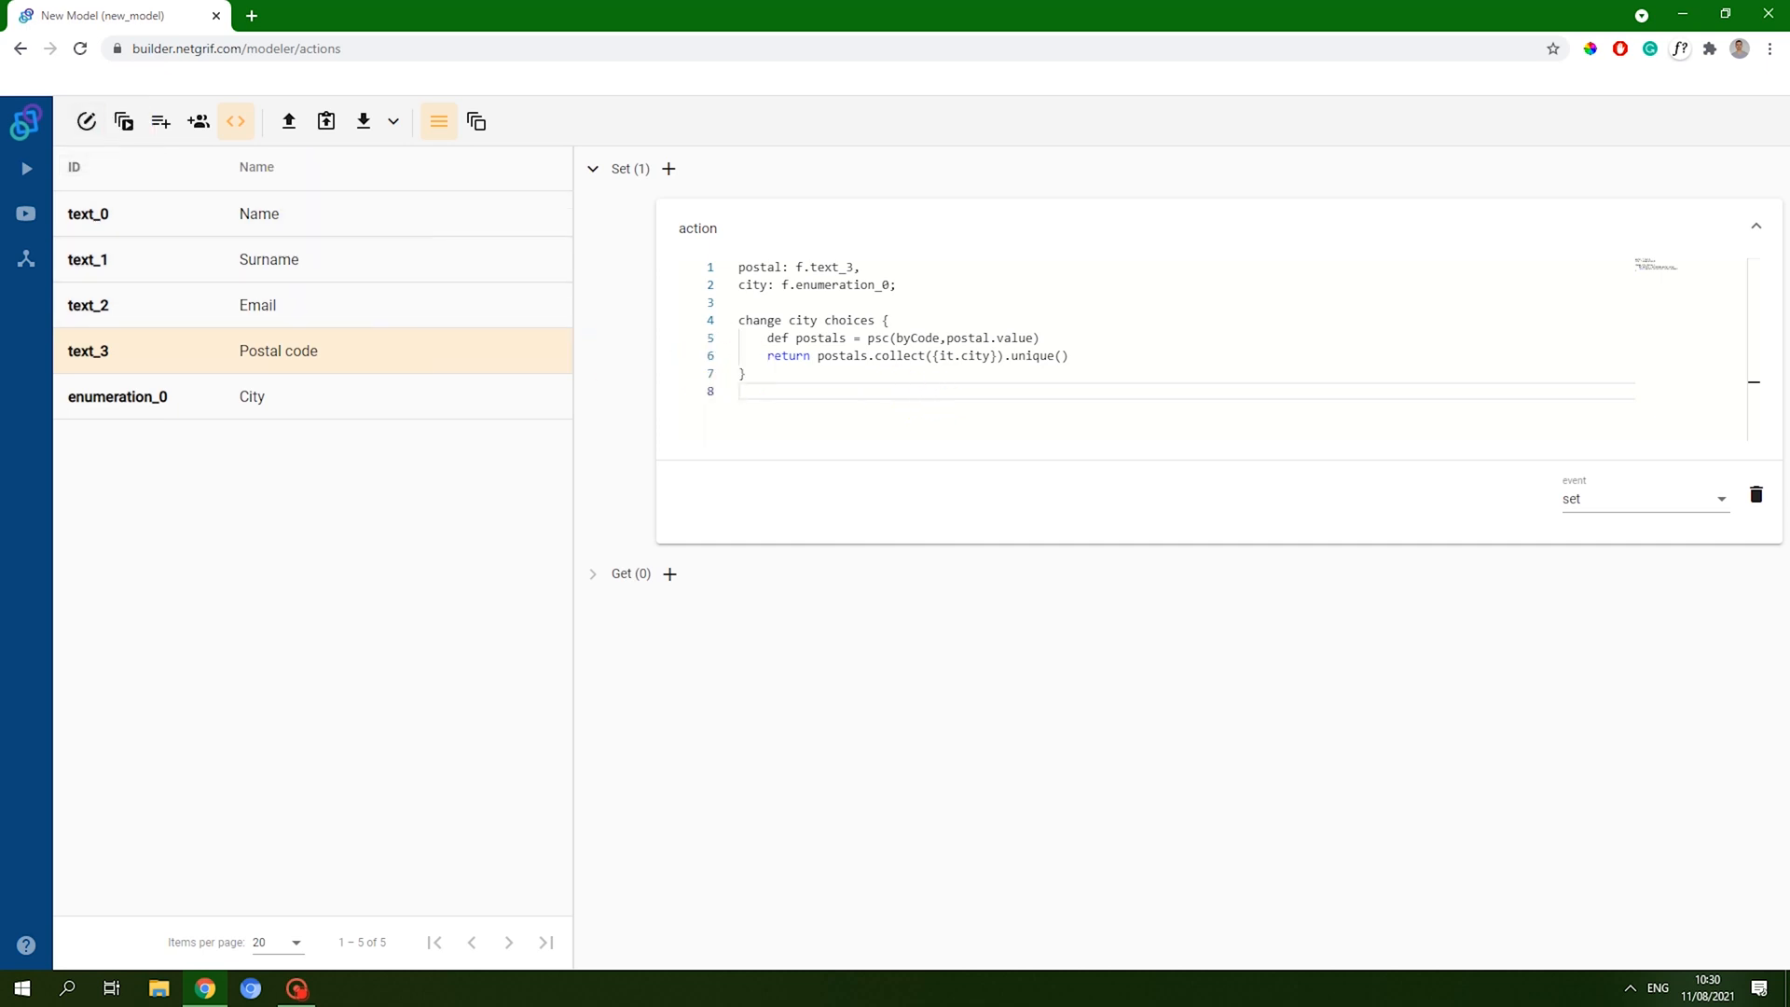
pyautogui.click(909, 355)
pyautogui.doubleClick(909, 355)
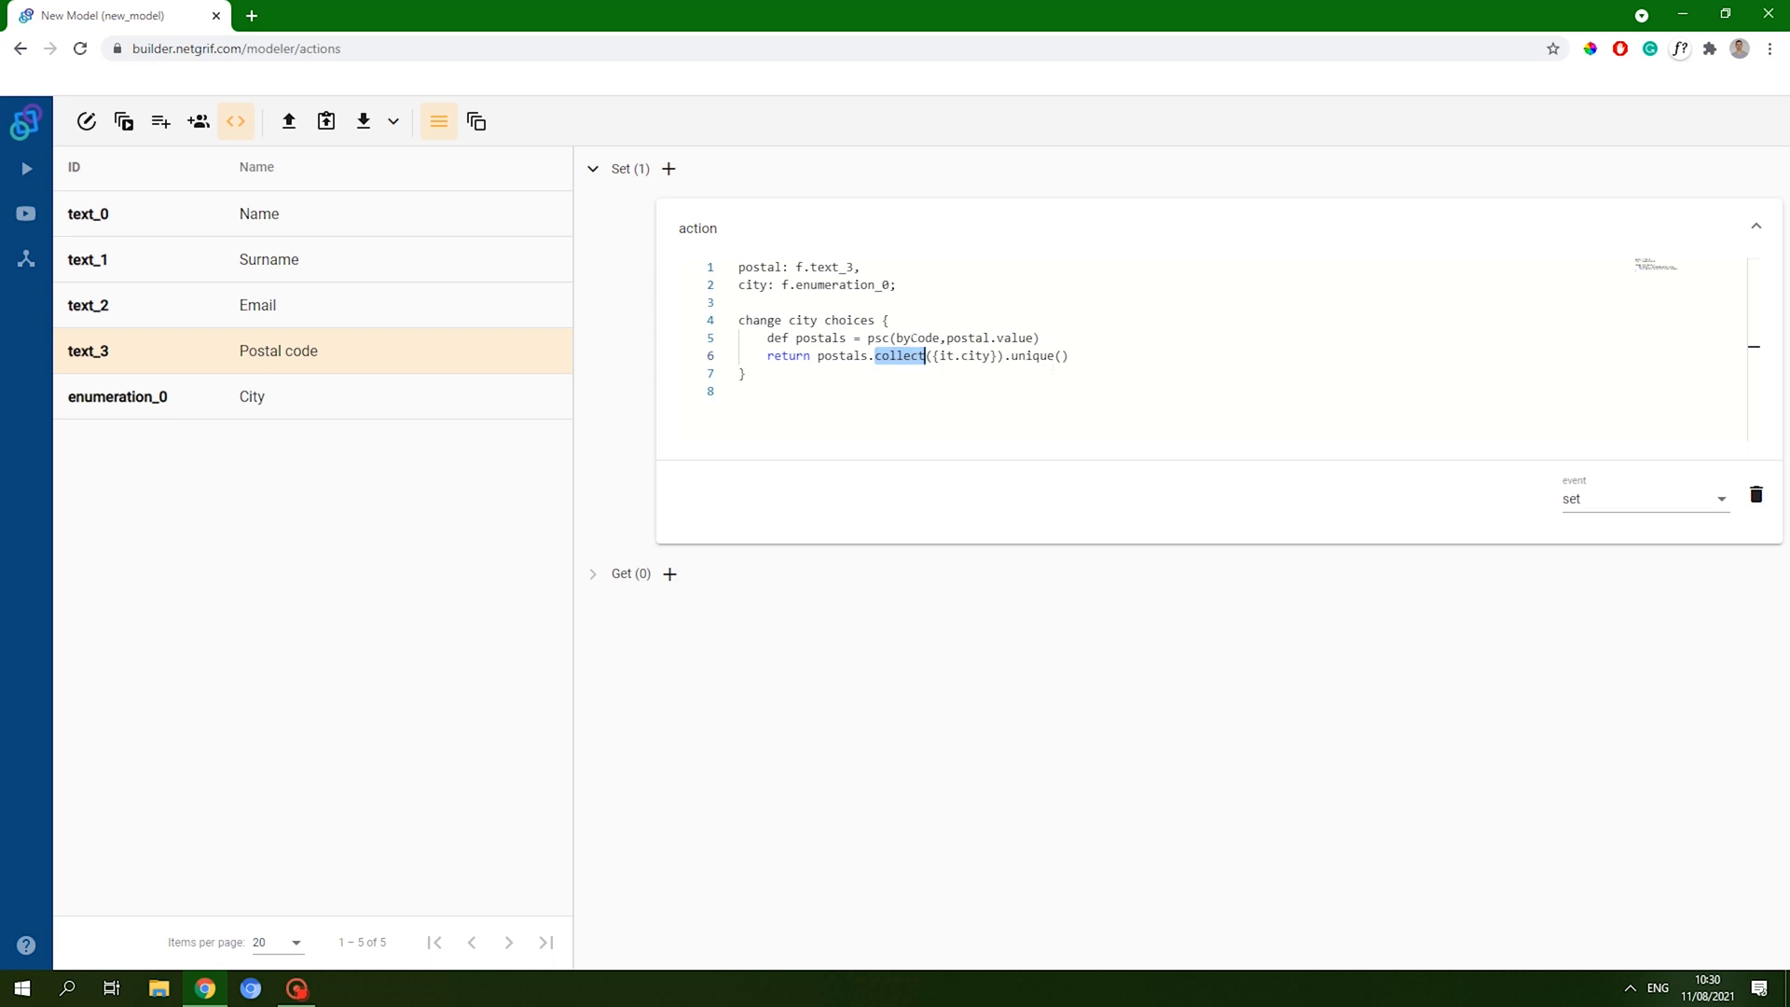
pyautogui.click(86, 123)
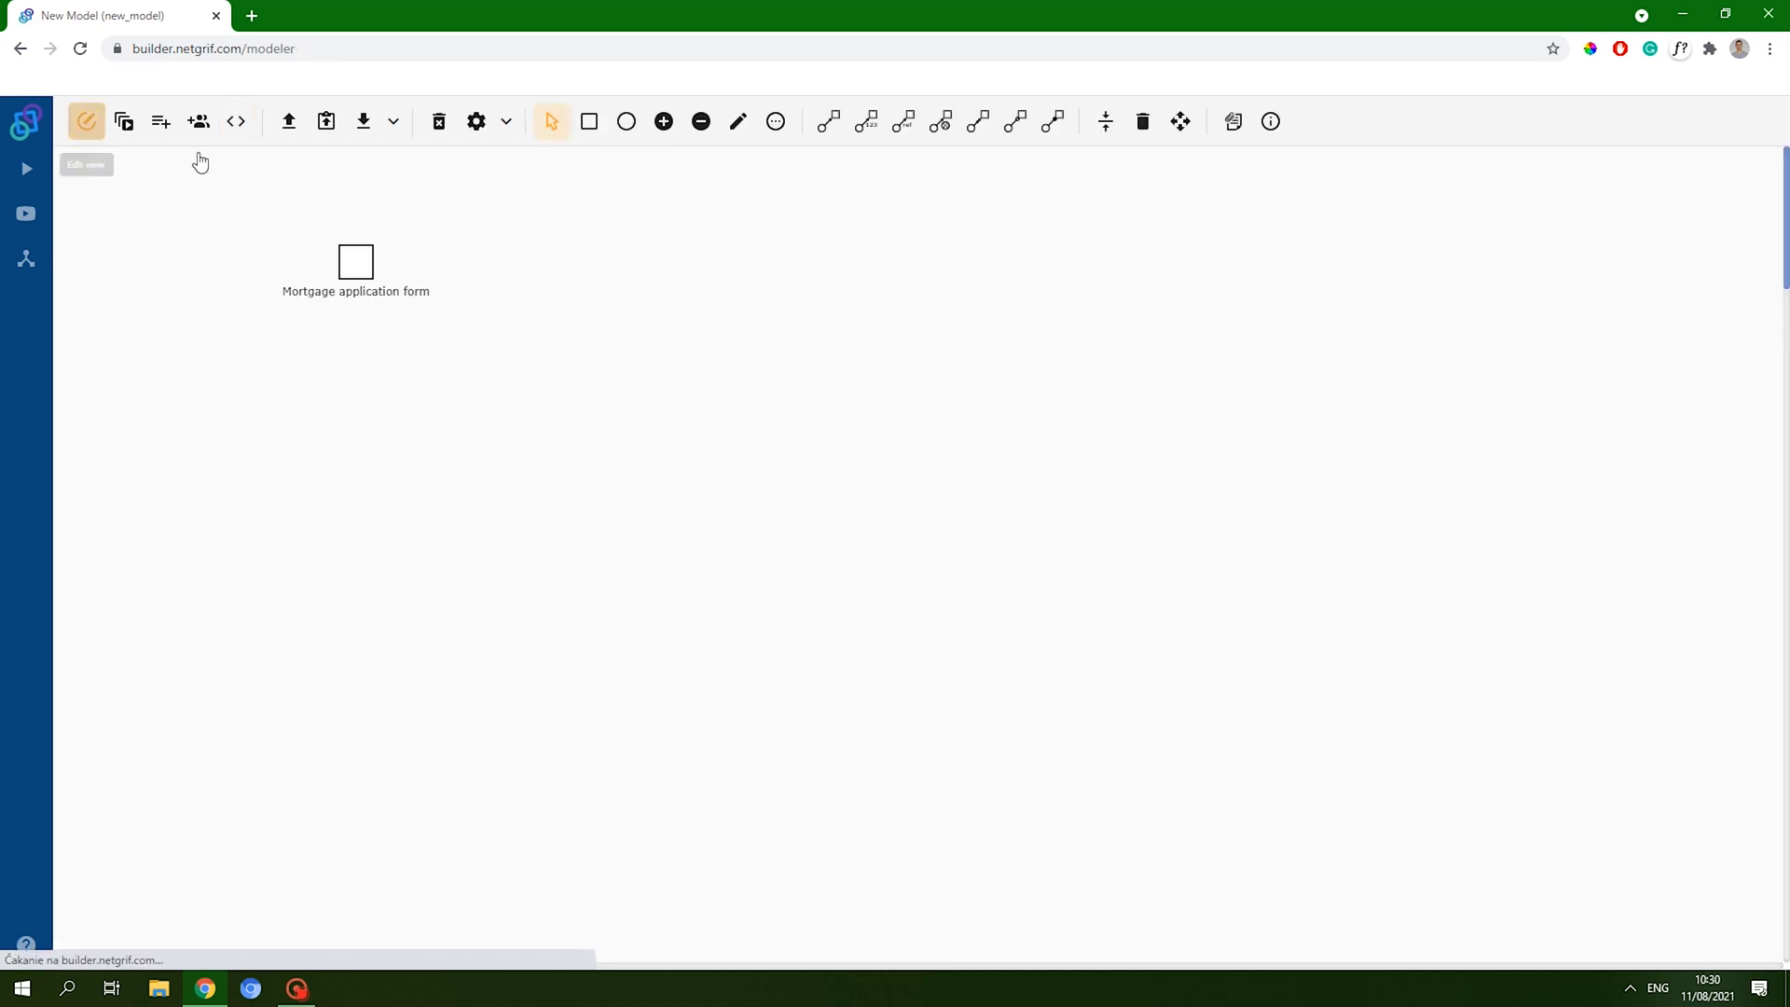
# - Reopen the transition's form and drop two simple text fields into a new row below Postal code
pyautogui.click(351, 252)
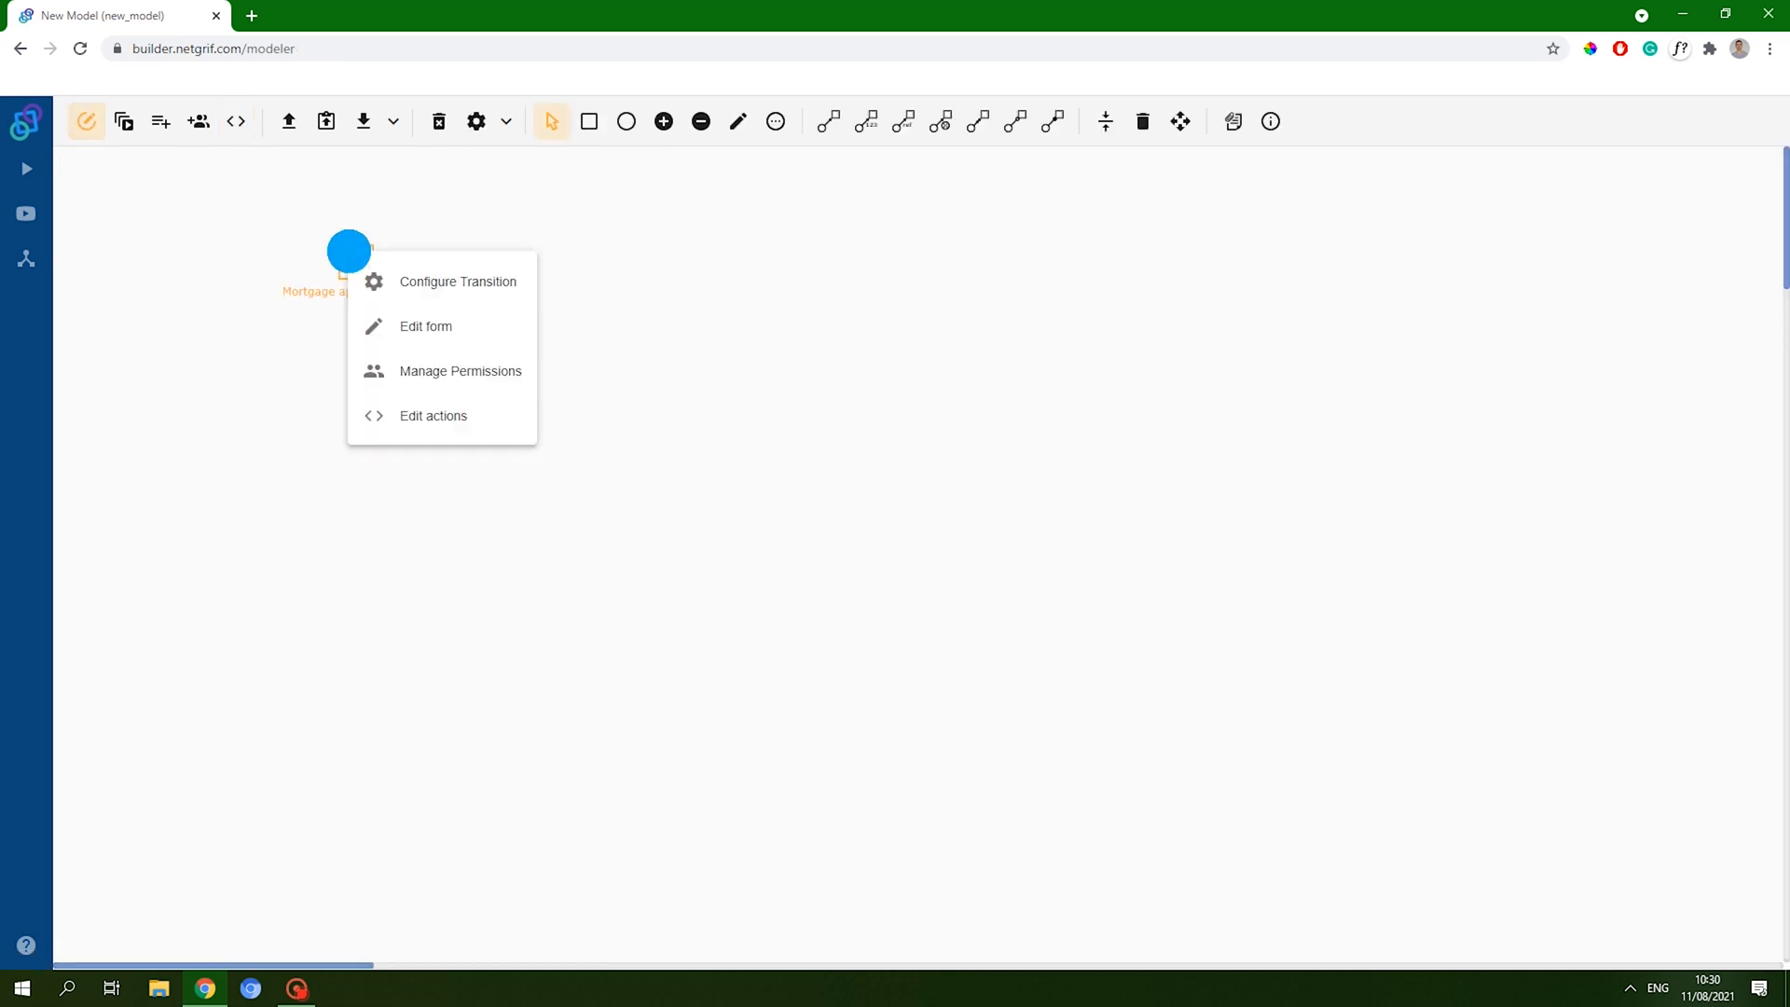
pyautogui.click(428, 328)
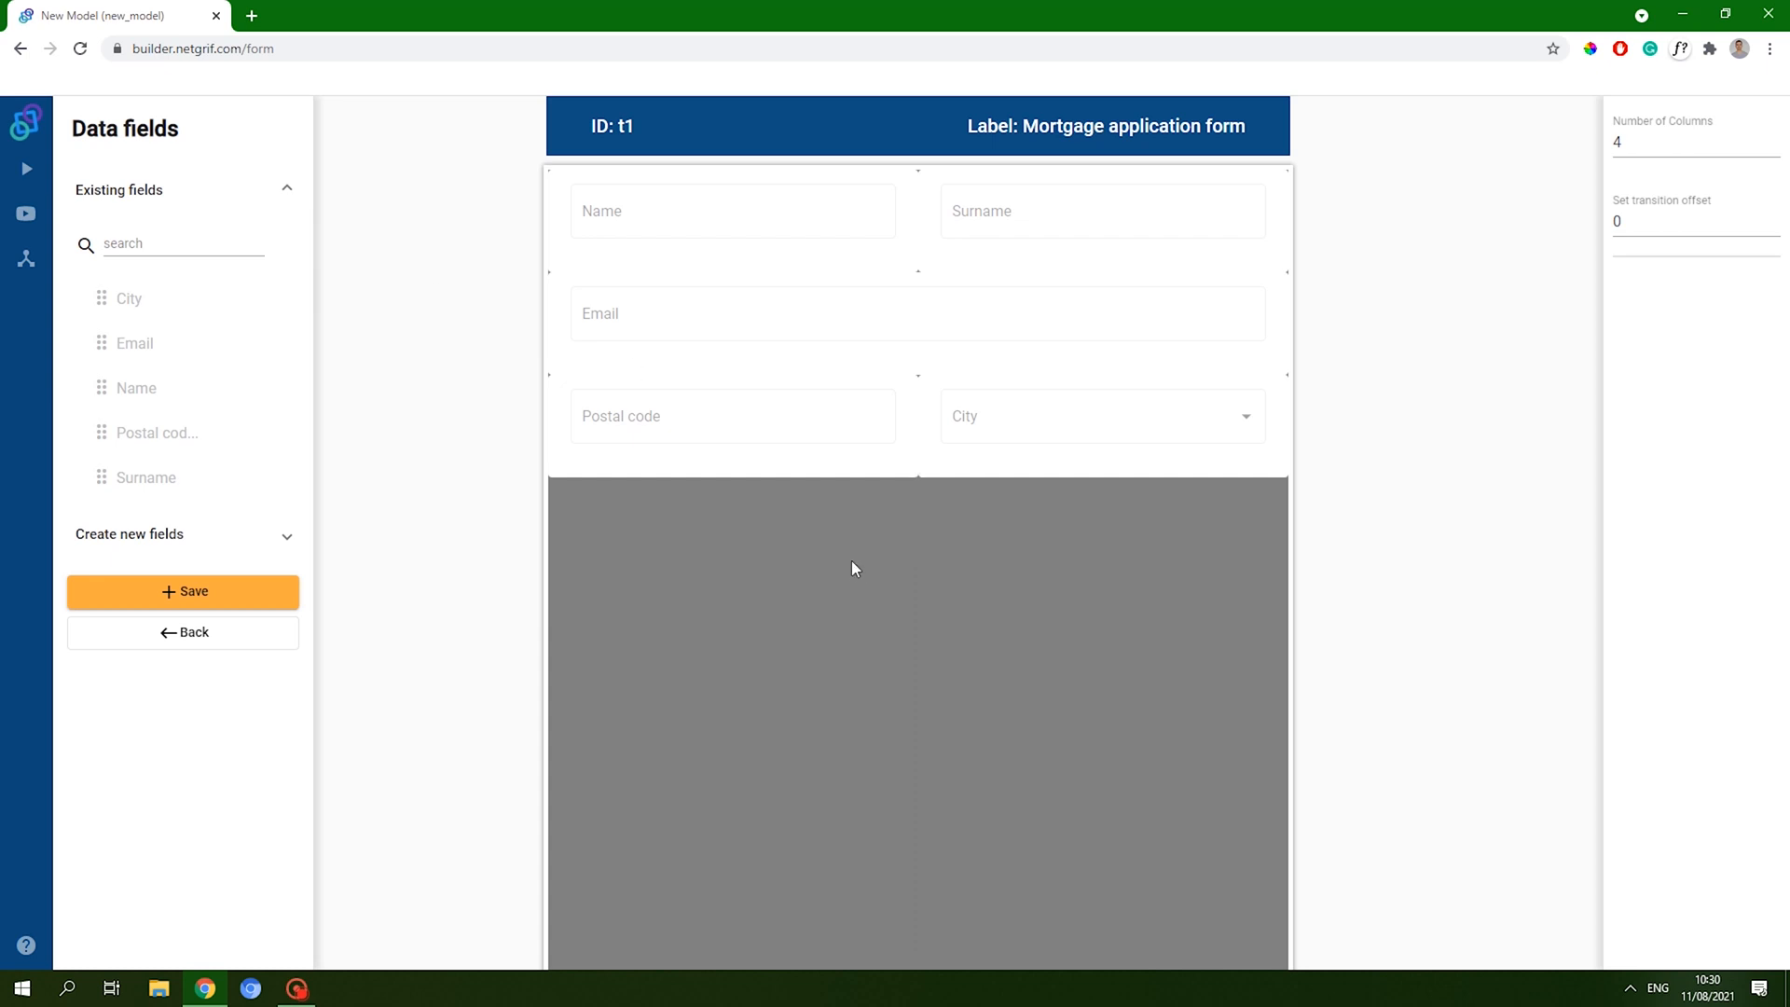
pyautogui.click(244, 548)
pyautogui.scroll(-3, 252, 502)
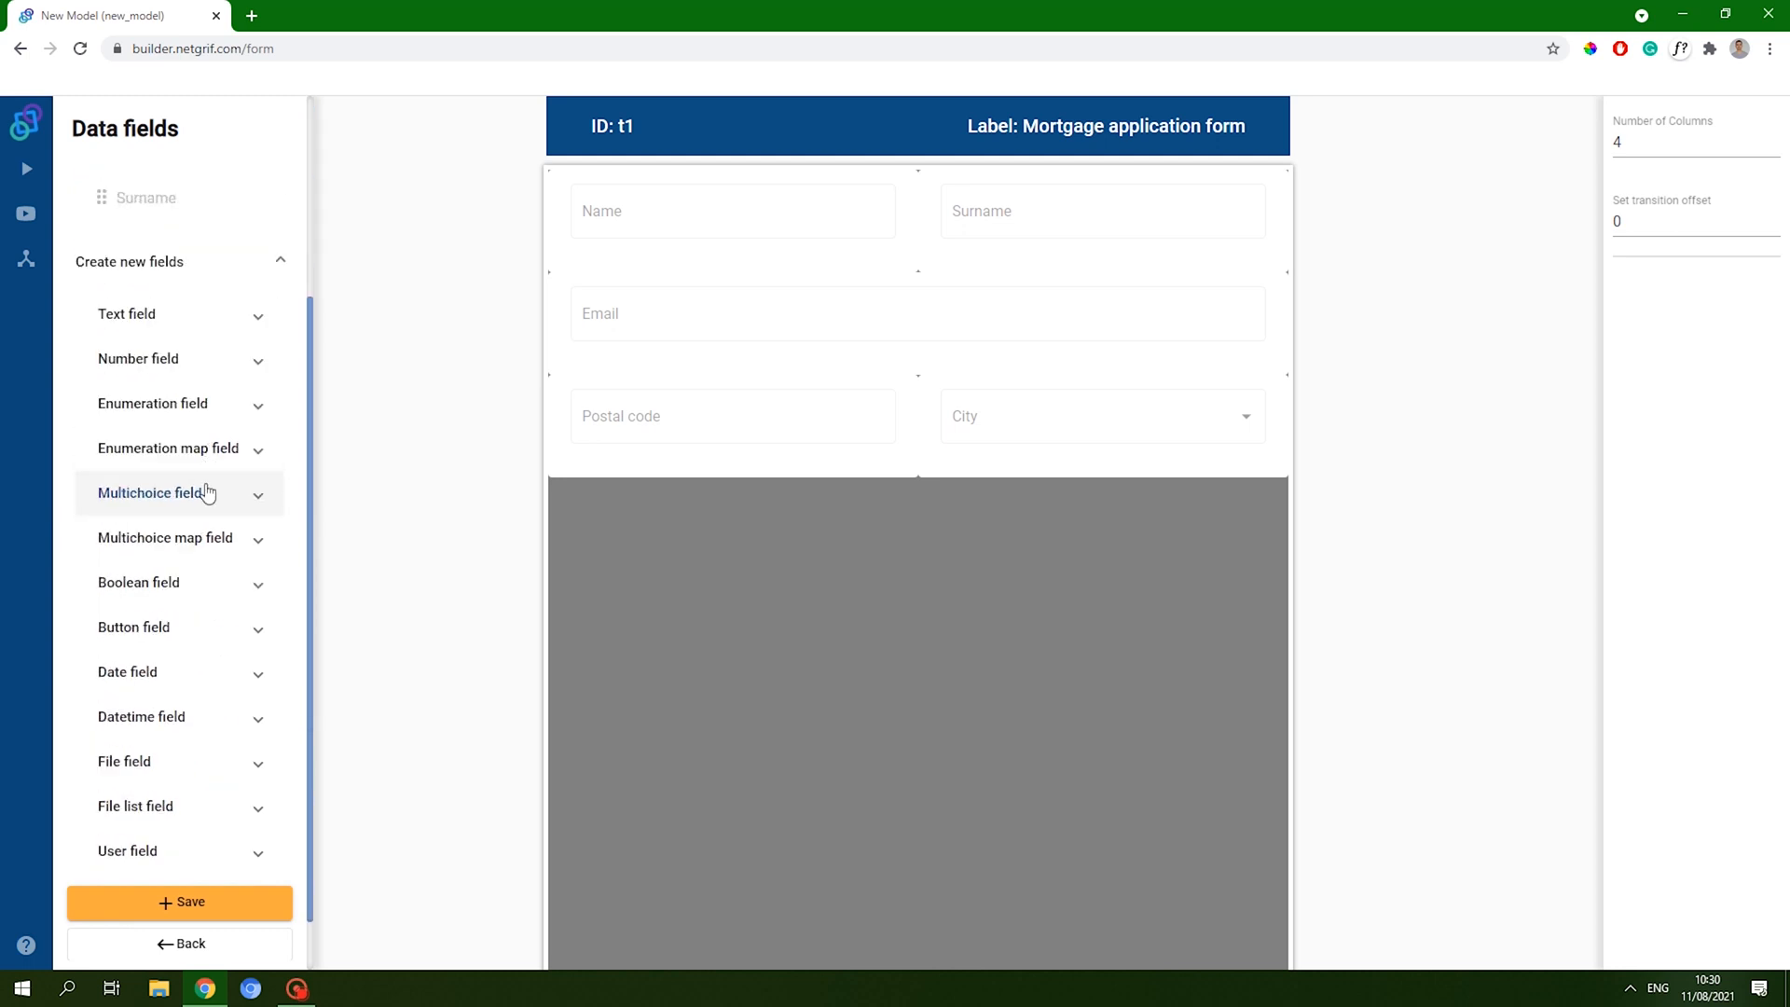
pyautogui.click(186, 314)
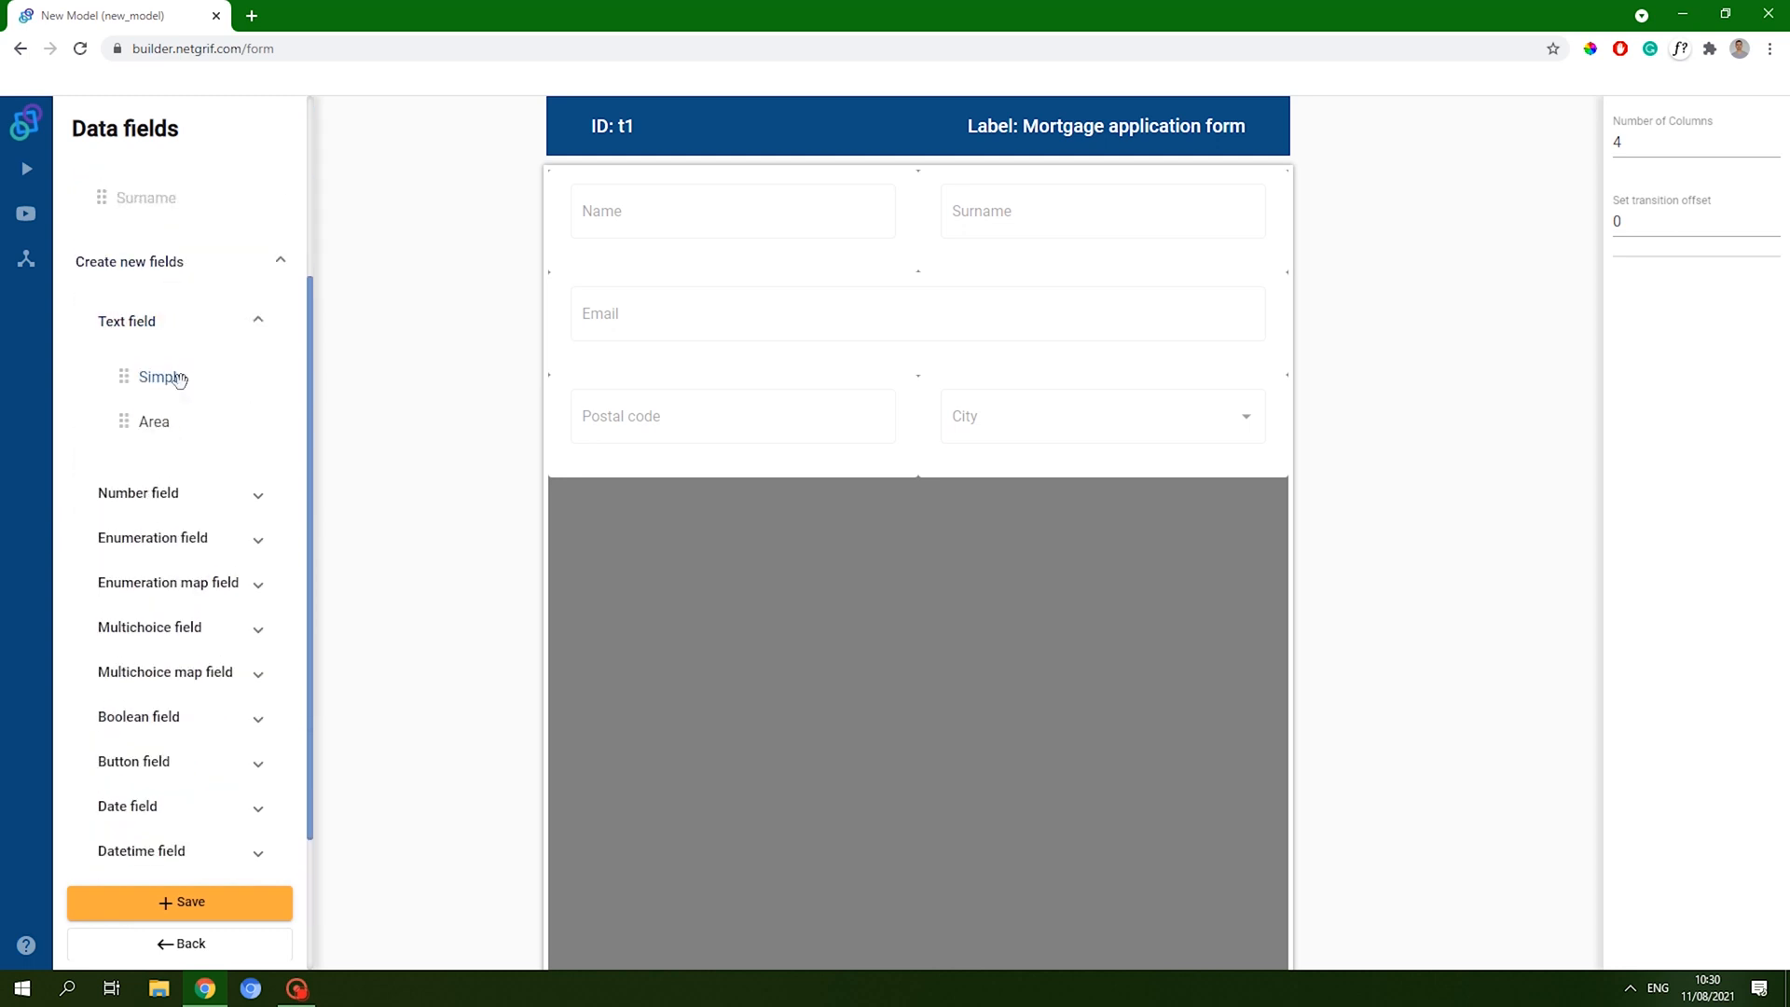
pyautogui.moveTo(177, 376); pyautogui.dragTo(916, 539)
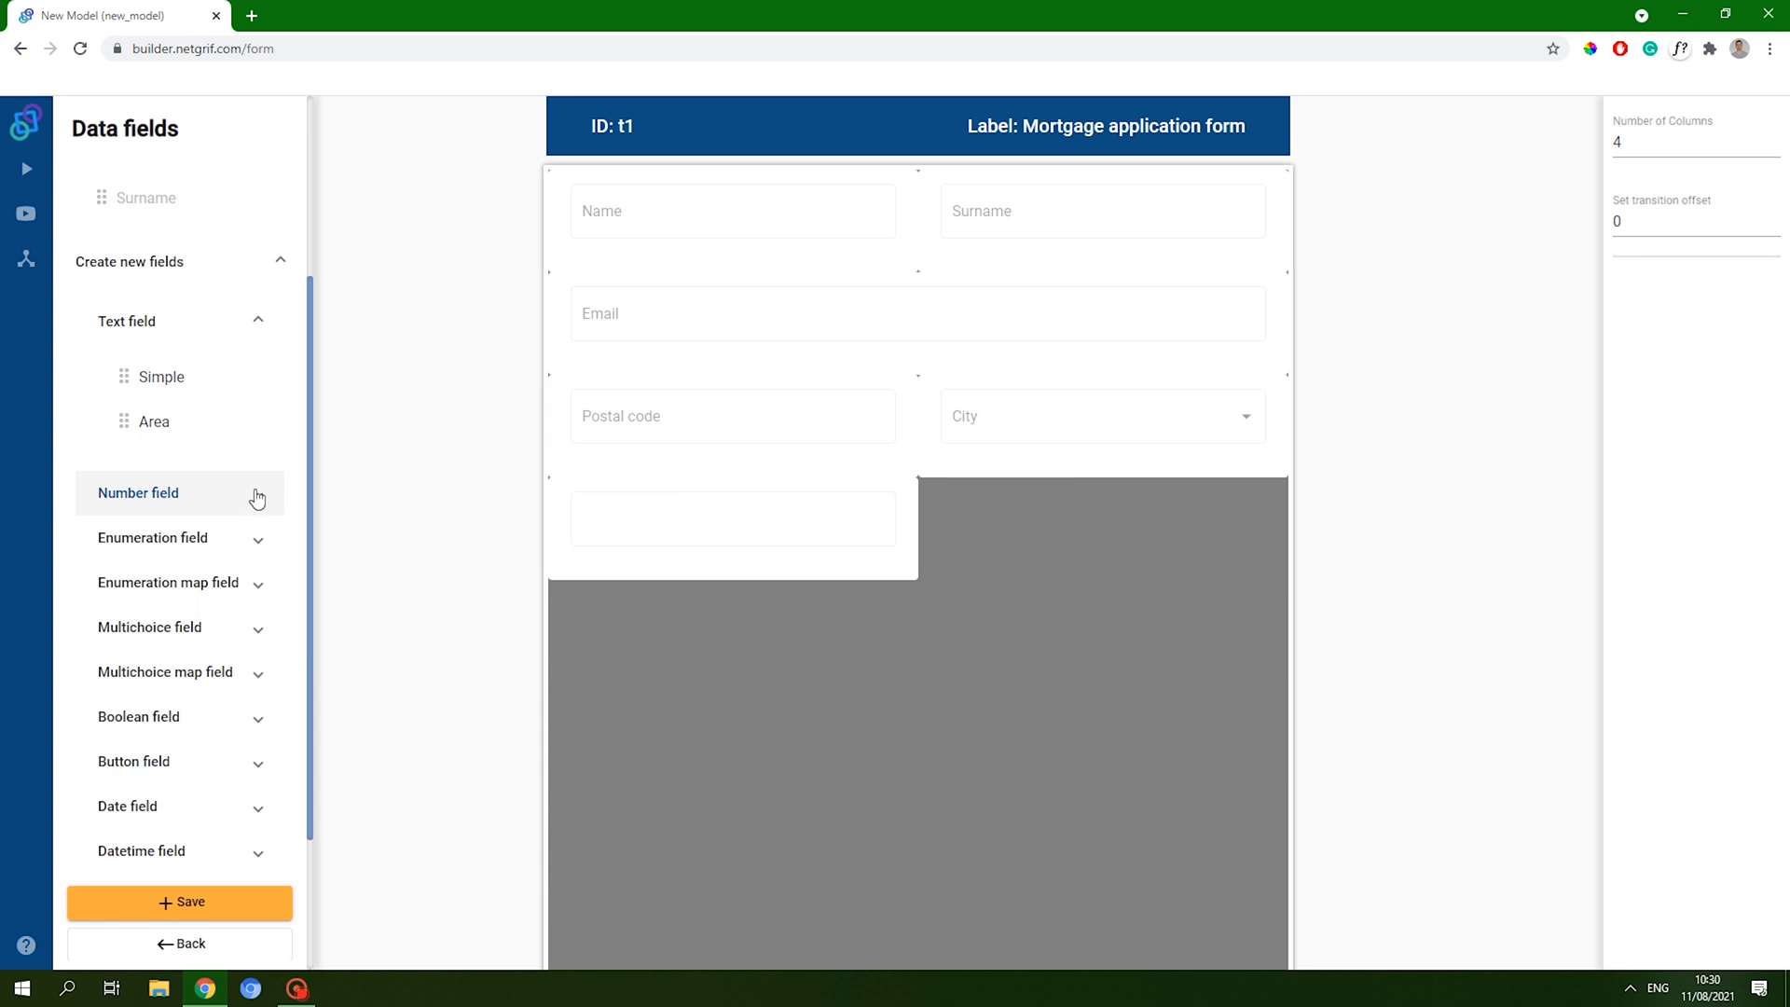
pyautogui.click(236, 510)
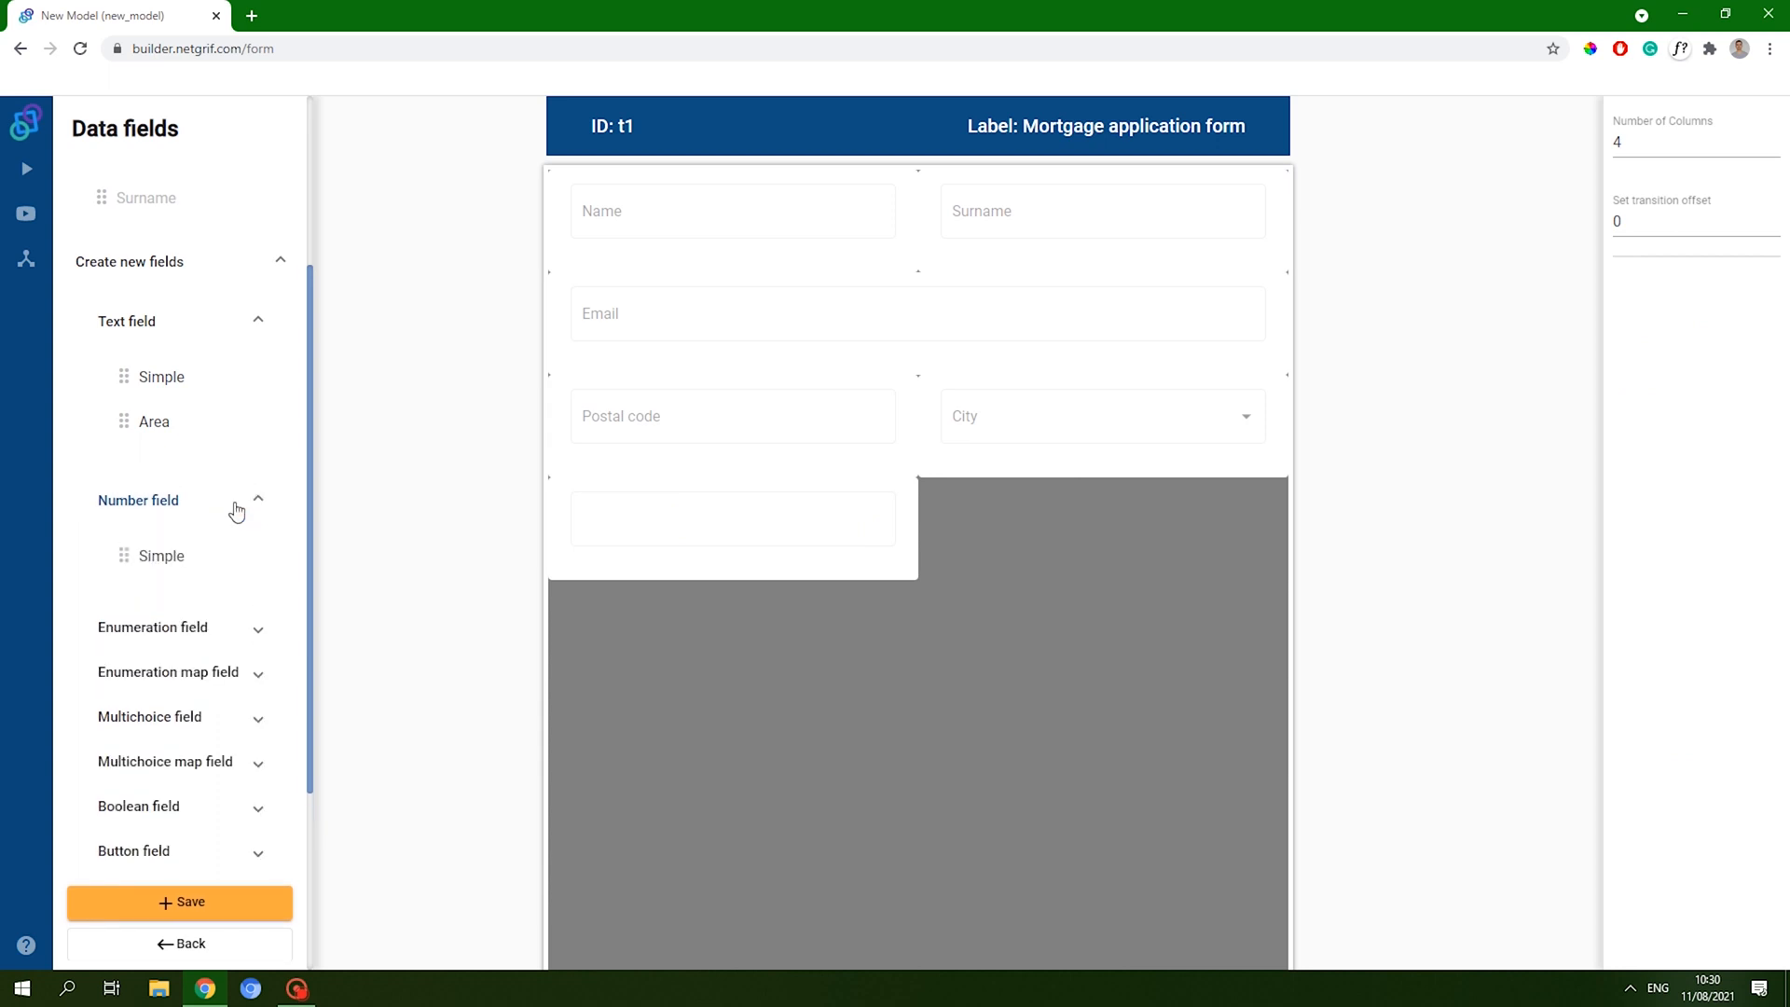
pyautogui.moveTo(145, 380); pyautogui.dragTo(1260, 538)
# - Label the two new fields Street and Street number
pyautogui.click(820, 533)
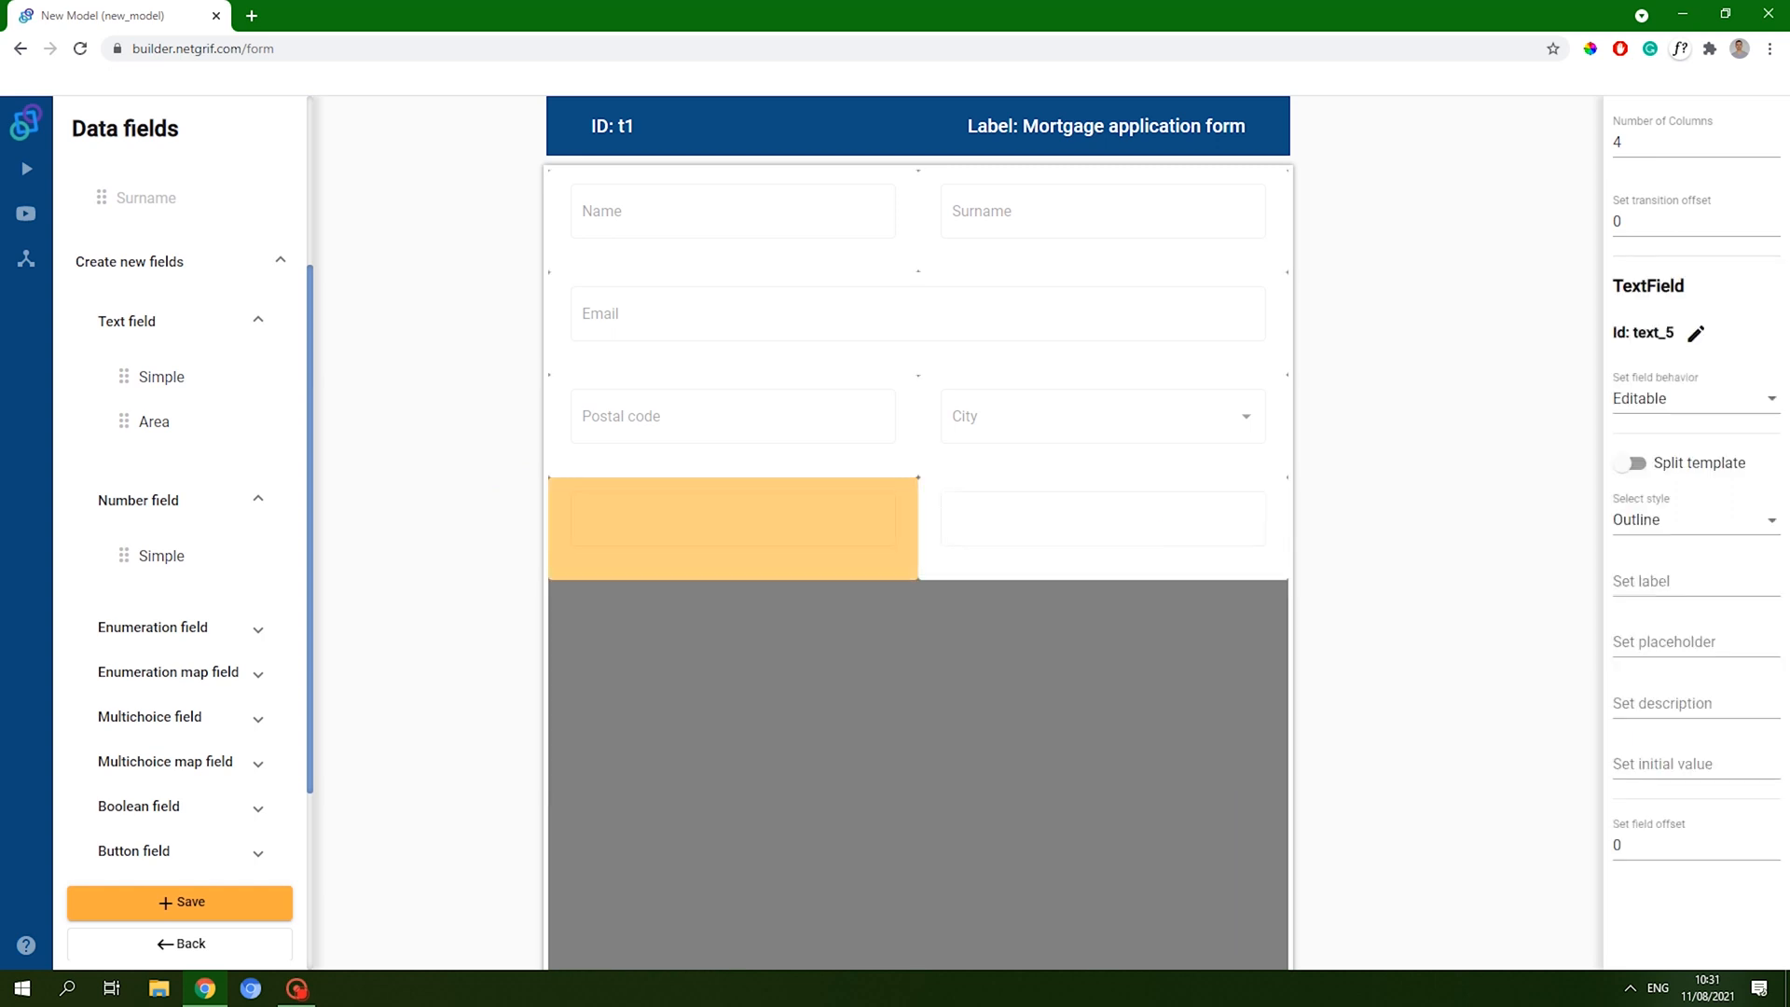
pyautogui.click(1613, 552)
pyautogui.write('Street')
pyautogui.click(1202, 548)
pyautogui.click(873, 534)
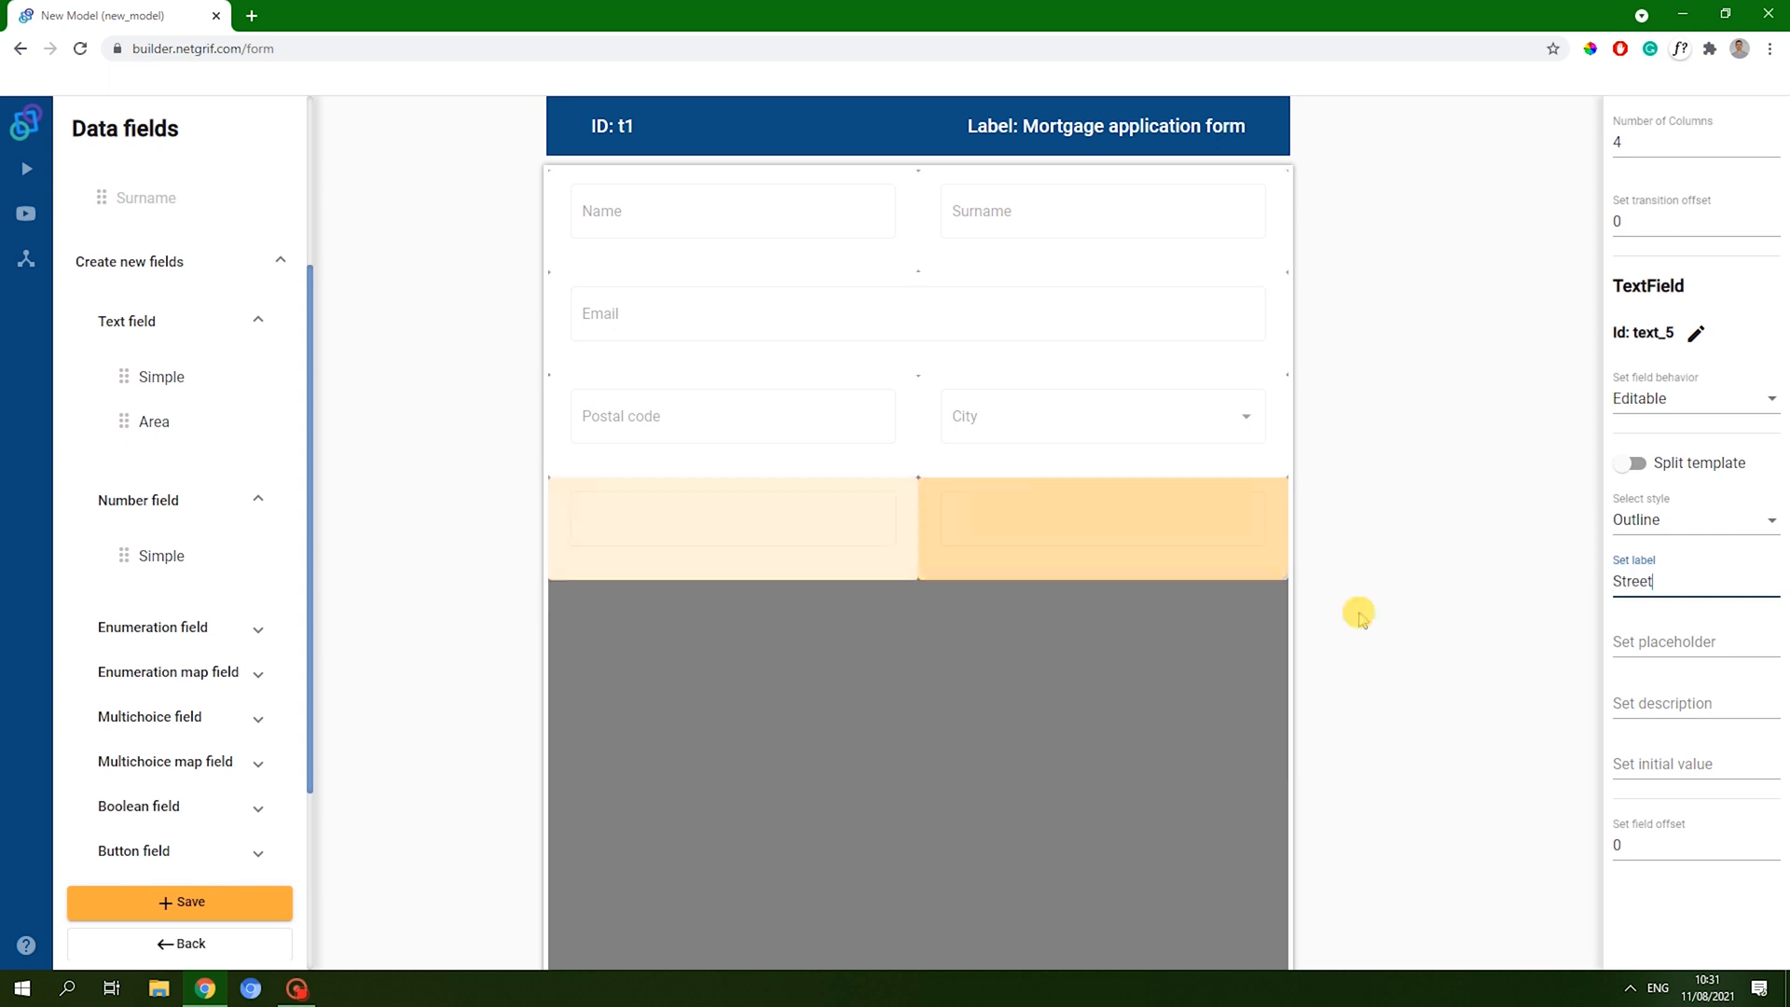
pyautogui.click(1123, 555)
pyautogui.click(1692, 578)
pyautogui.write('Stree')
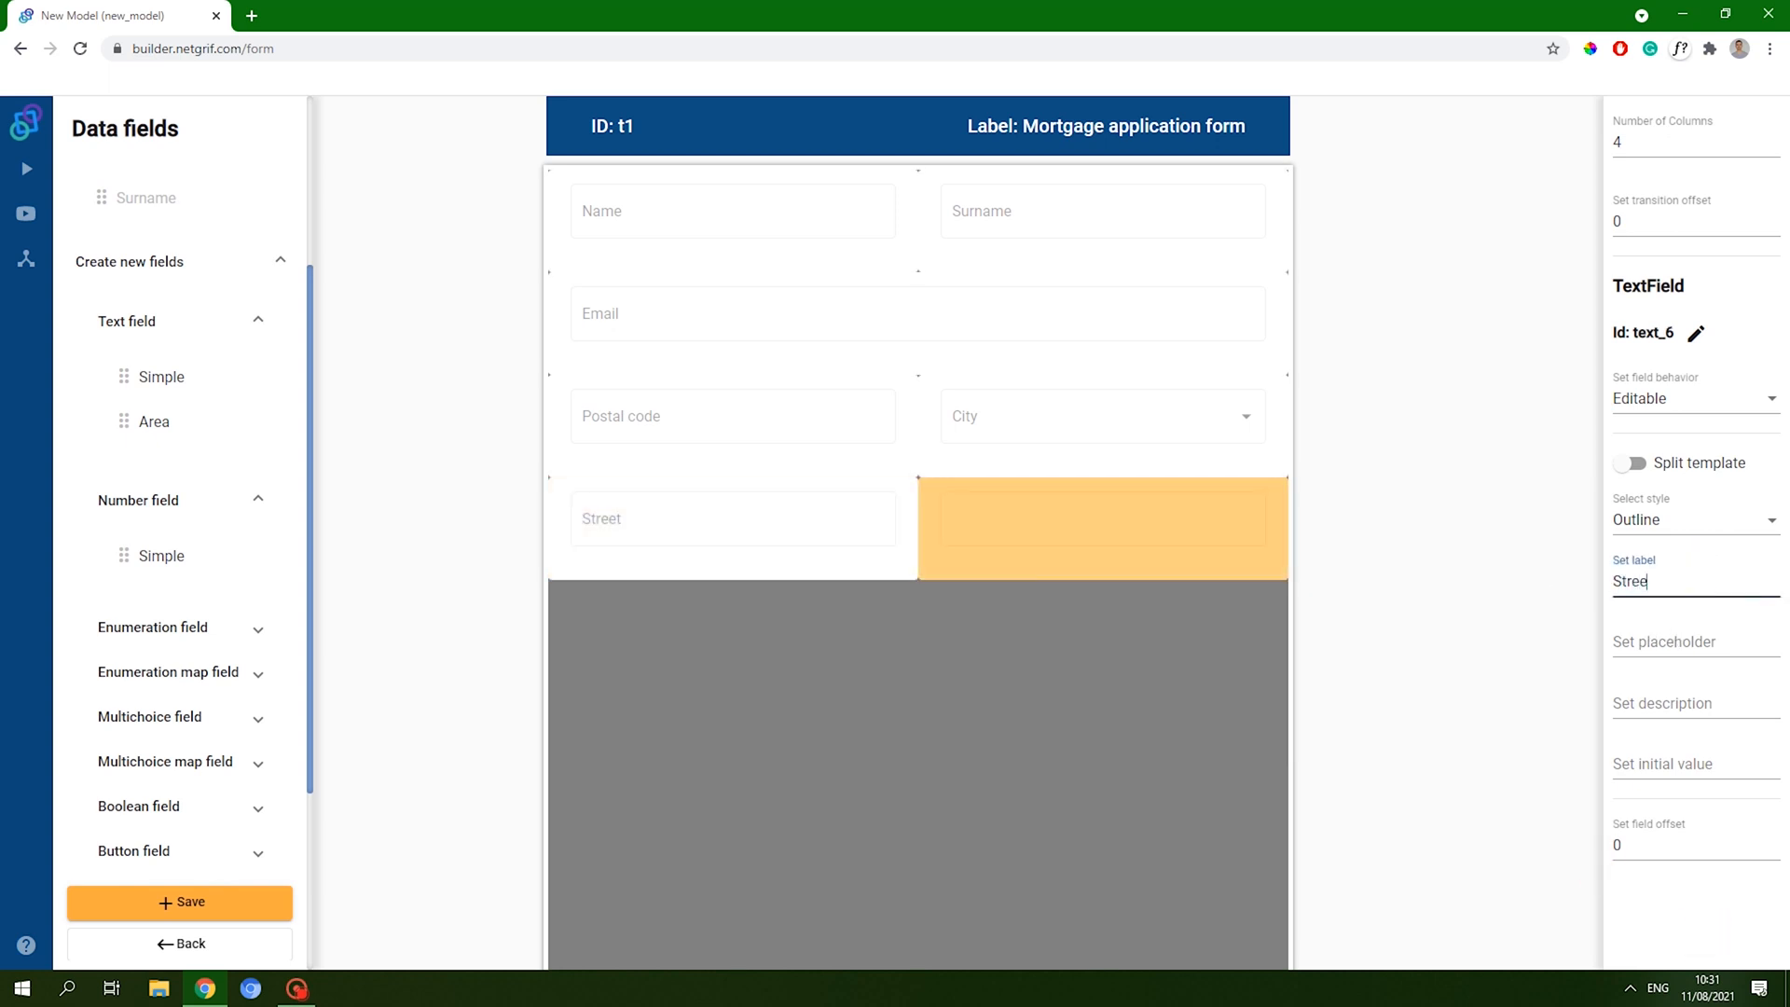
pyautogui.write('t number')
pyautogui.click(1633, 874)
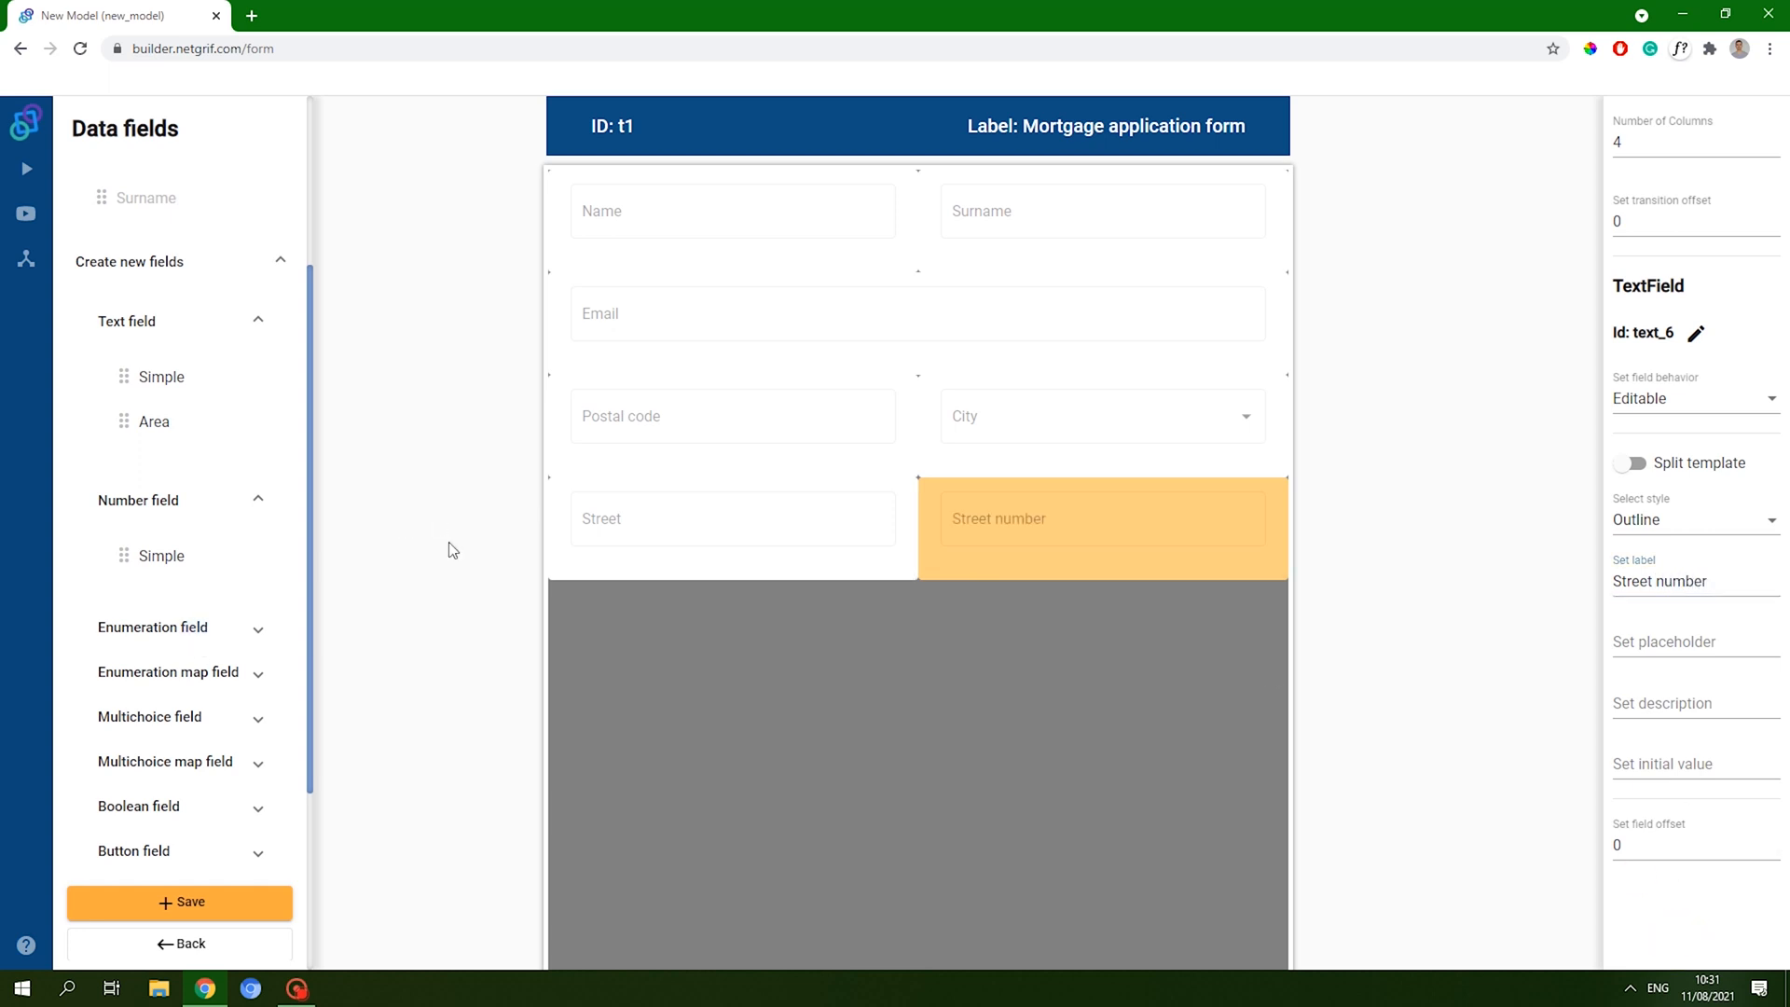
pyautogui.scroll(-1, 250, 554)
pyautogui.scroll(-1, 573, 509)
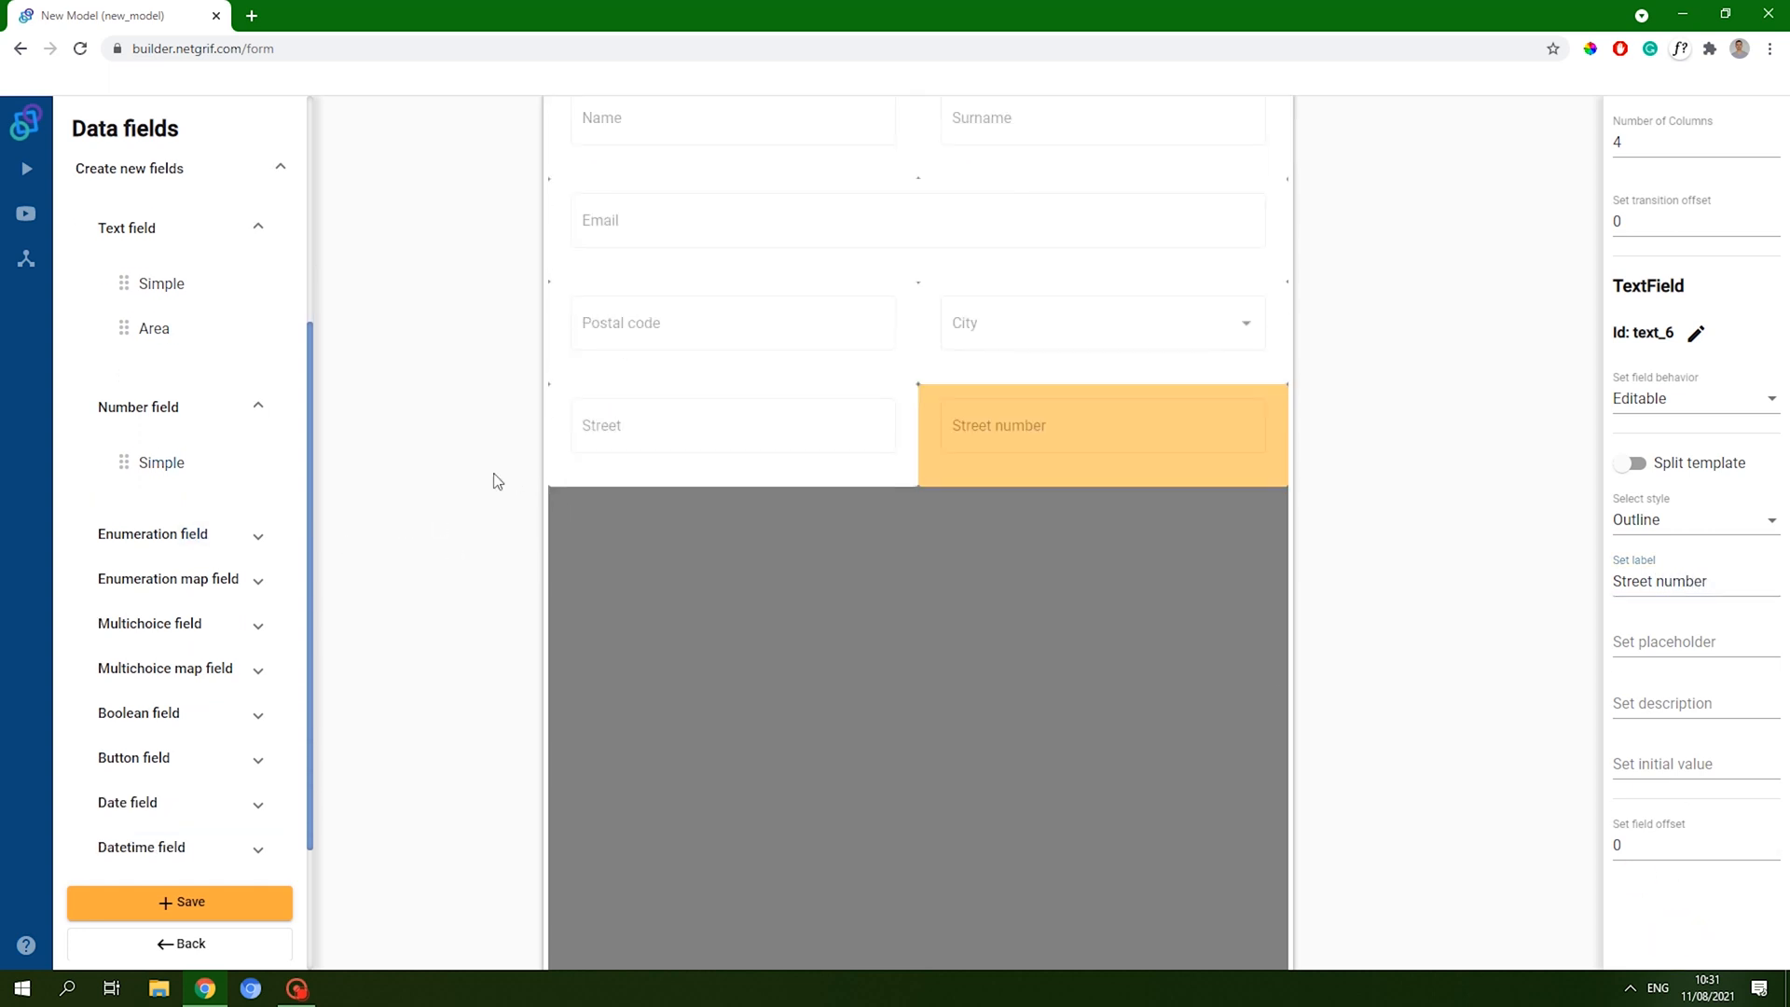
pyautogui.scroll(1, 238, 476)
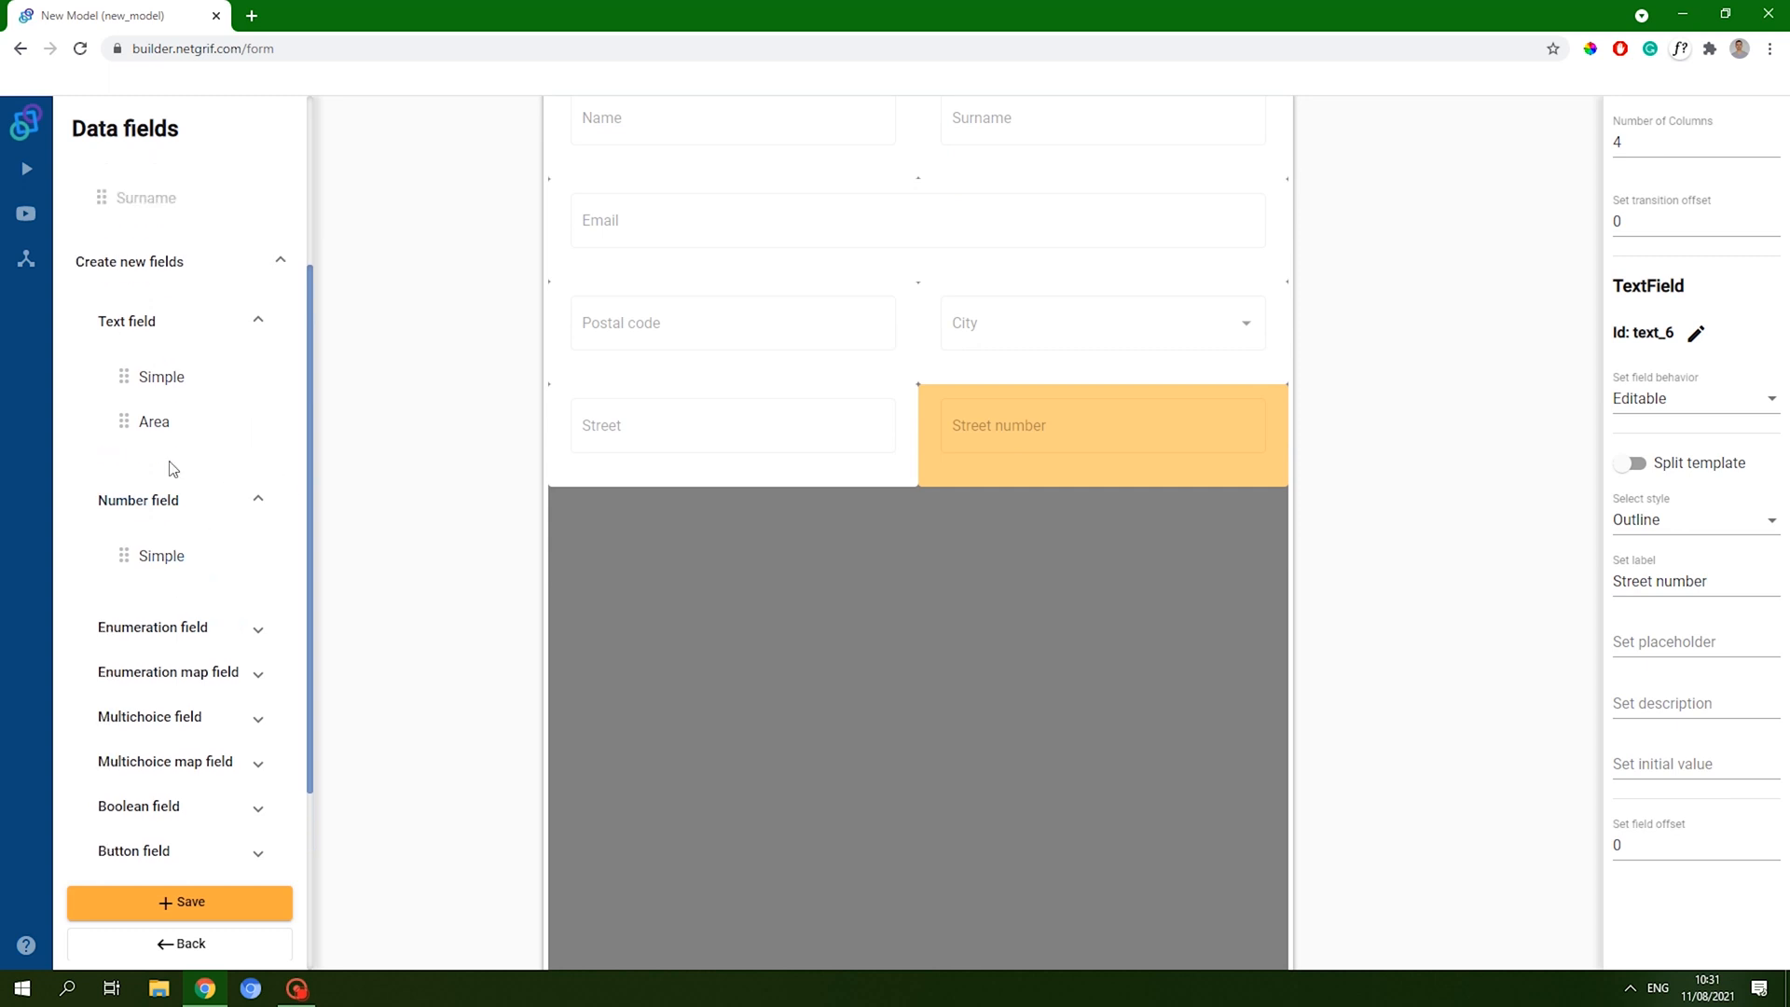
pyautogui.scroll(-2, 174, 503)
pyautogui.scroll(2, 161, 659)
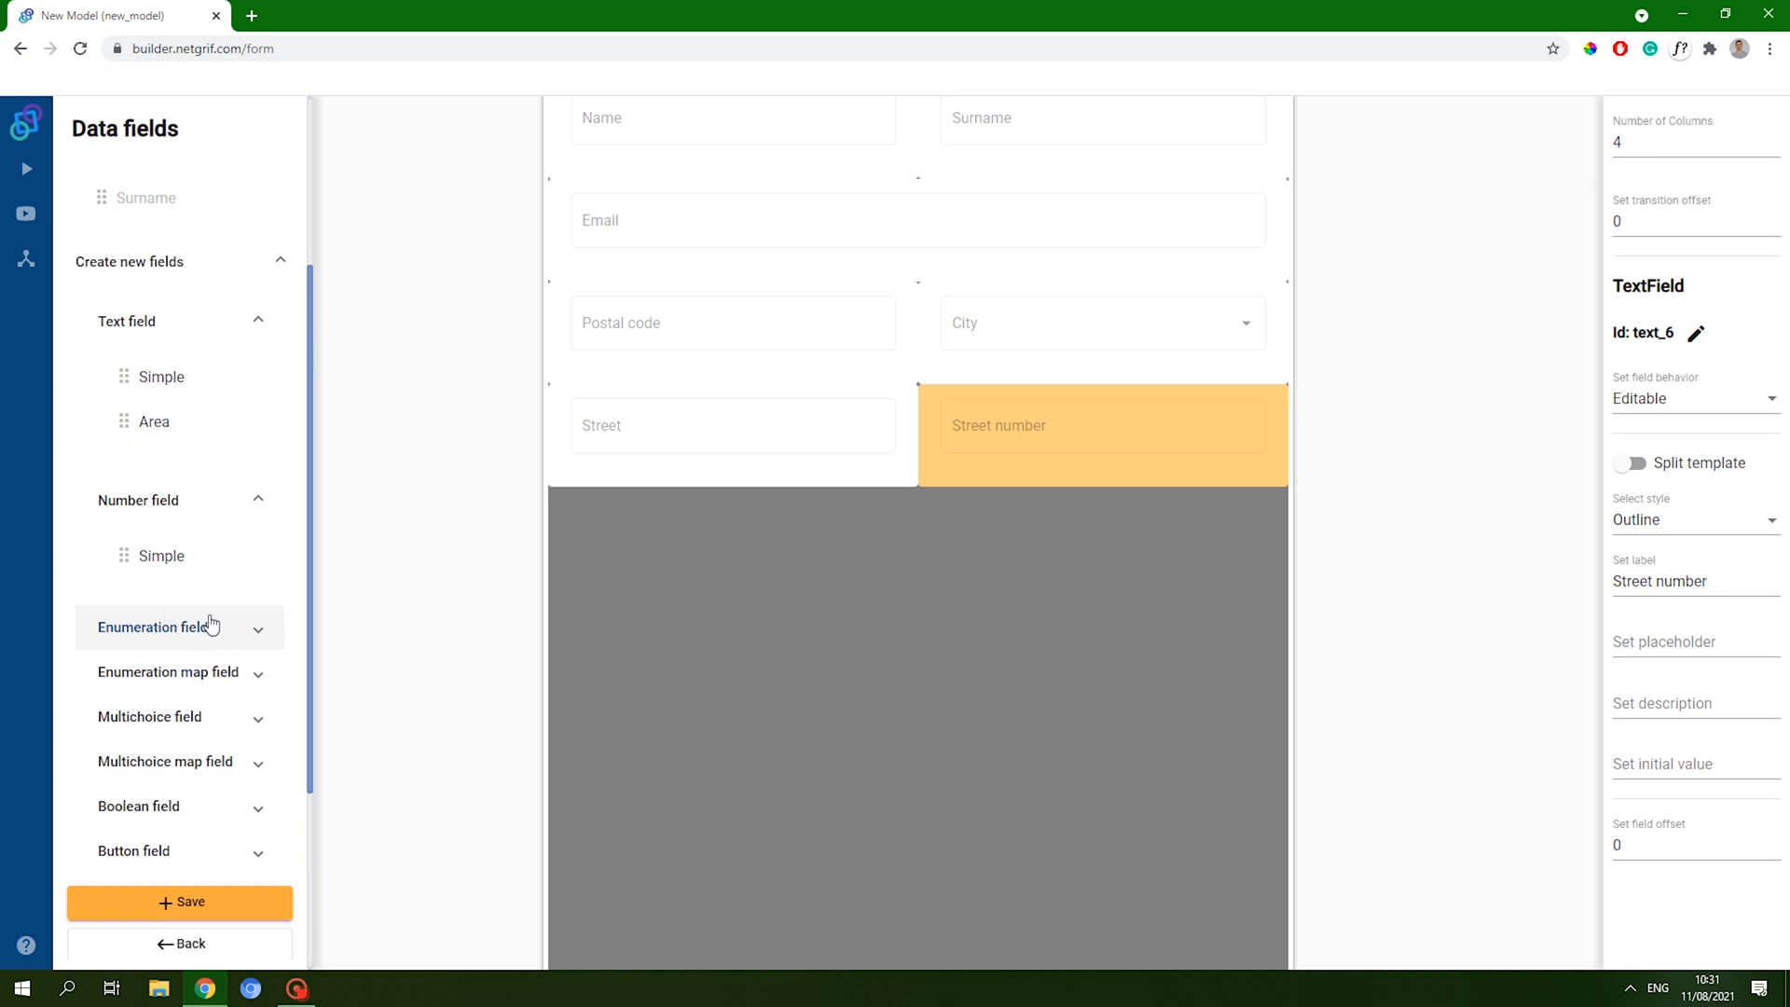
pyautogui.click(269, 260)
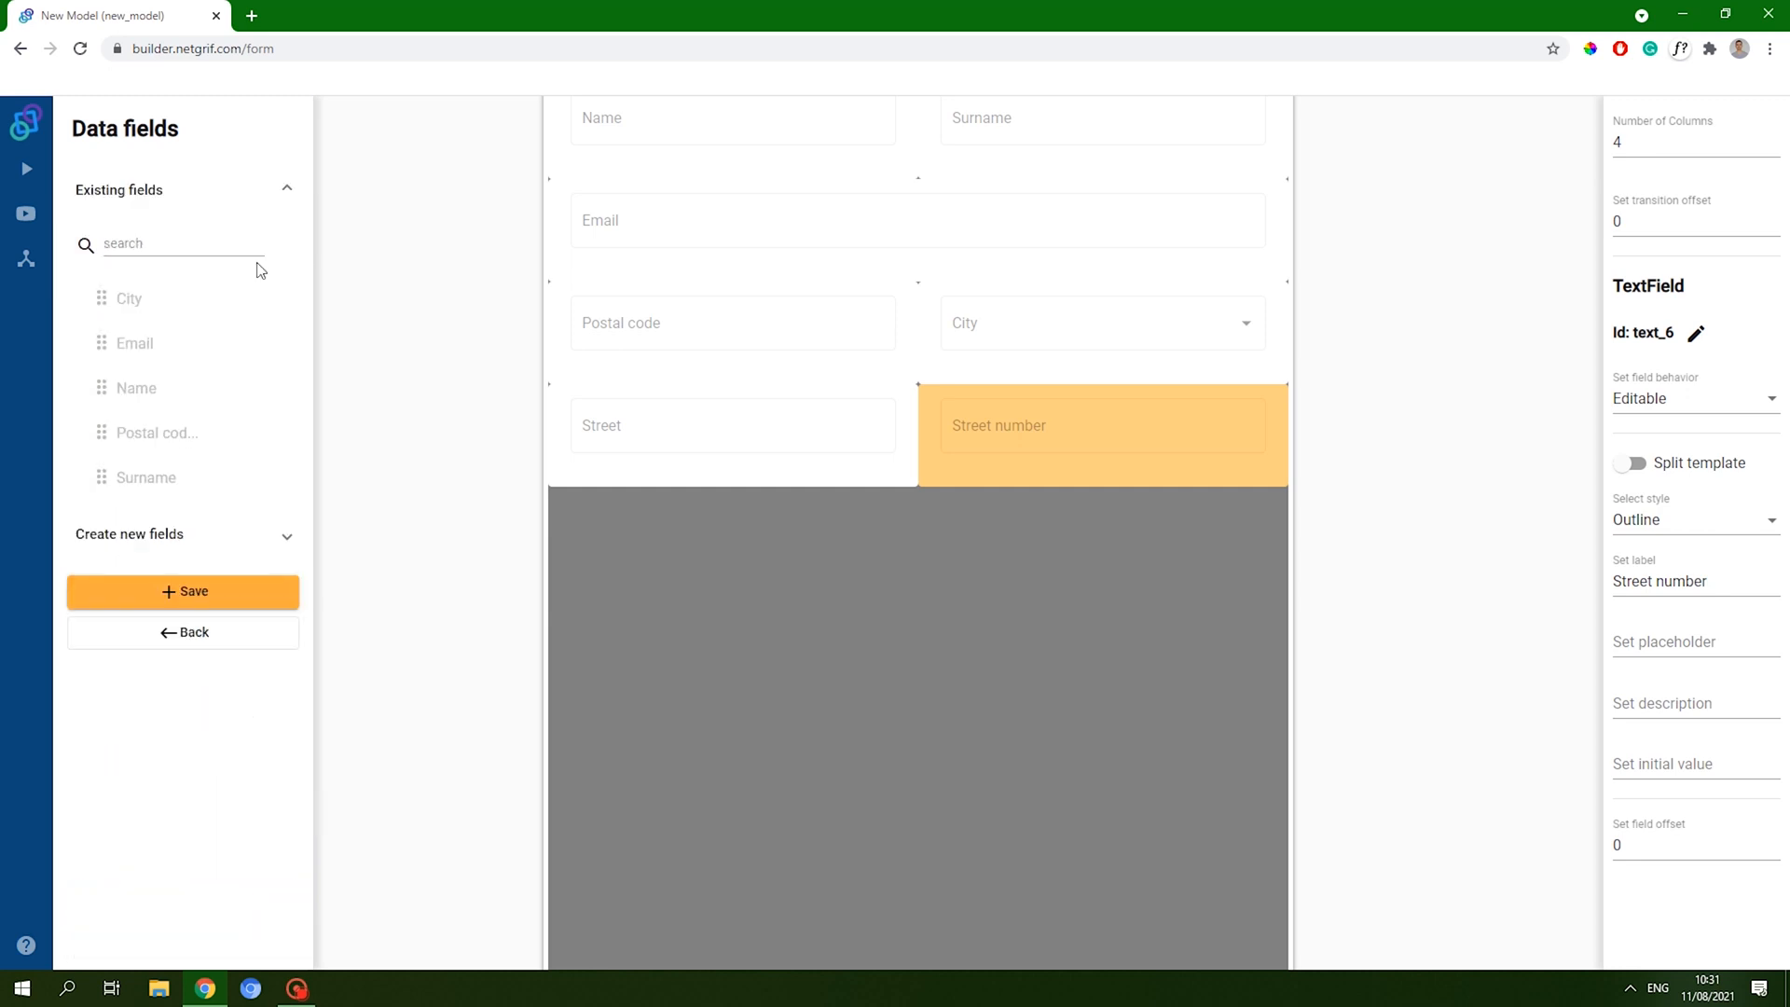
# - Add number fields labelled Income and Amount side by side below Street
pyautogui.click(207, 542)
pyautogui.click(172, 600)
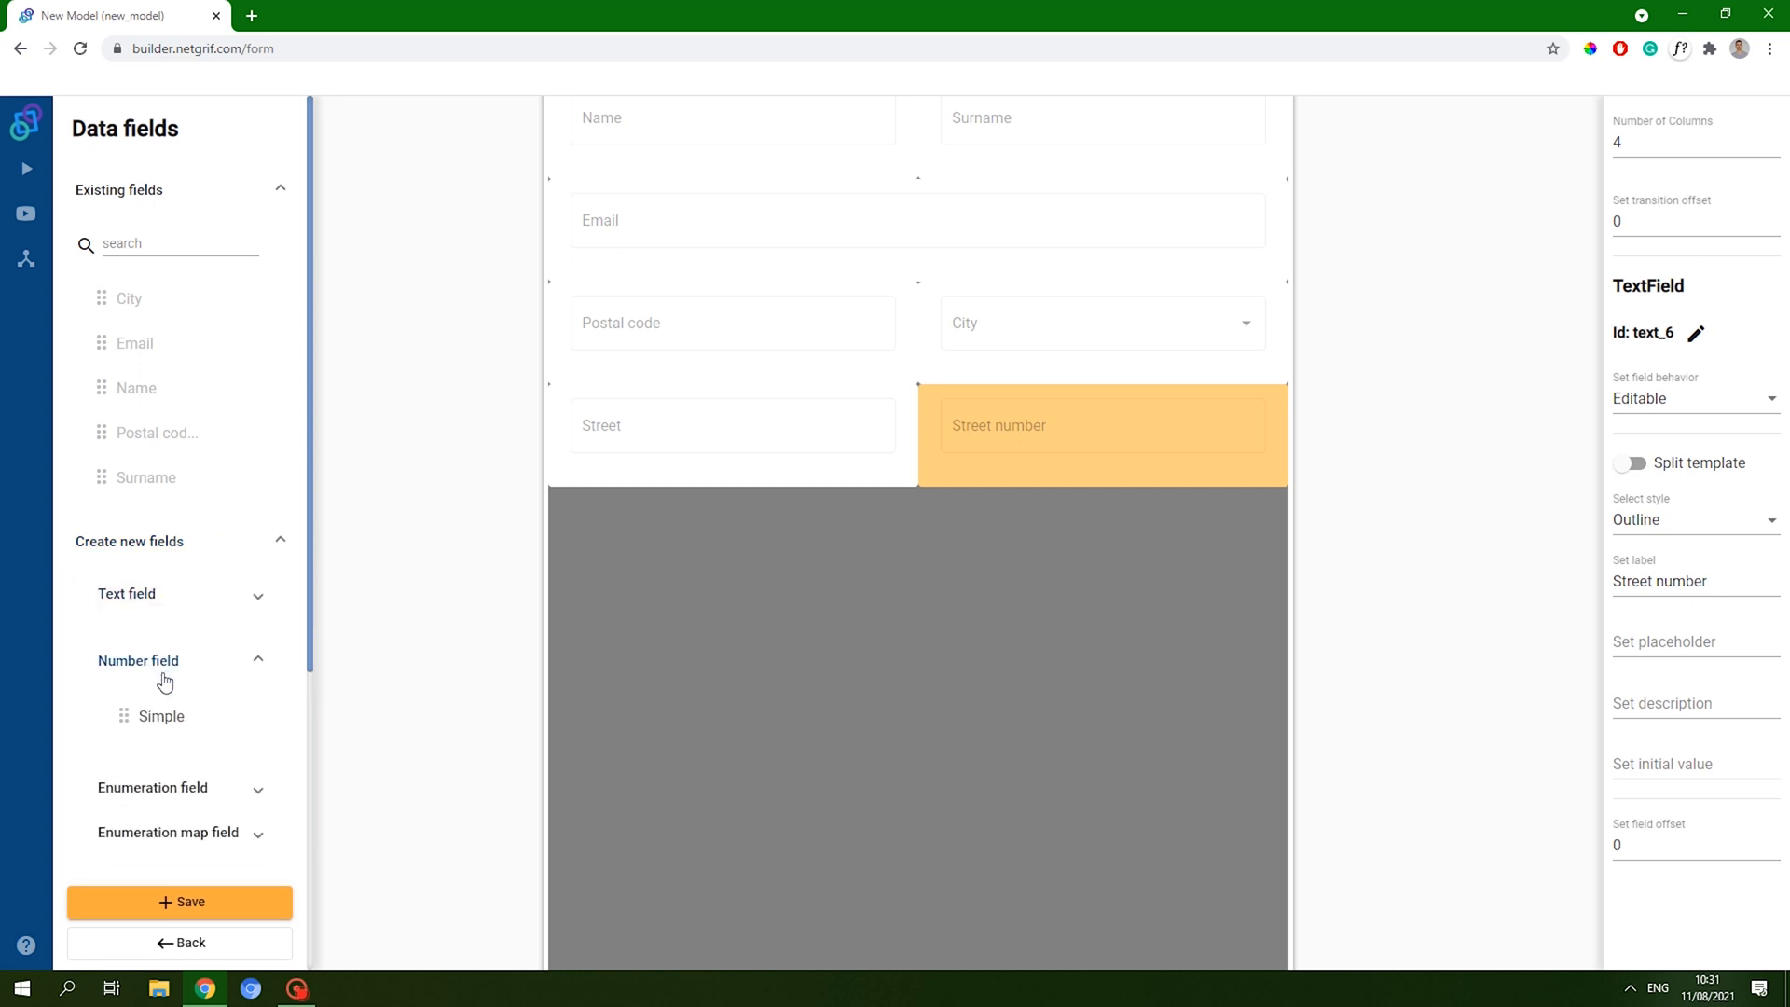
pyautogui.moveTo(173, 719); pyautogui.dragTo(895, 556)
pyautogui.click(1668, 580)
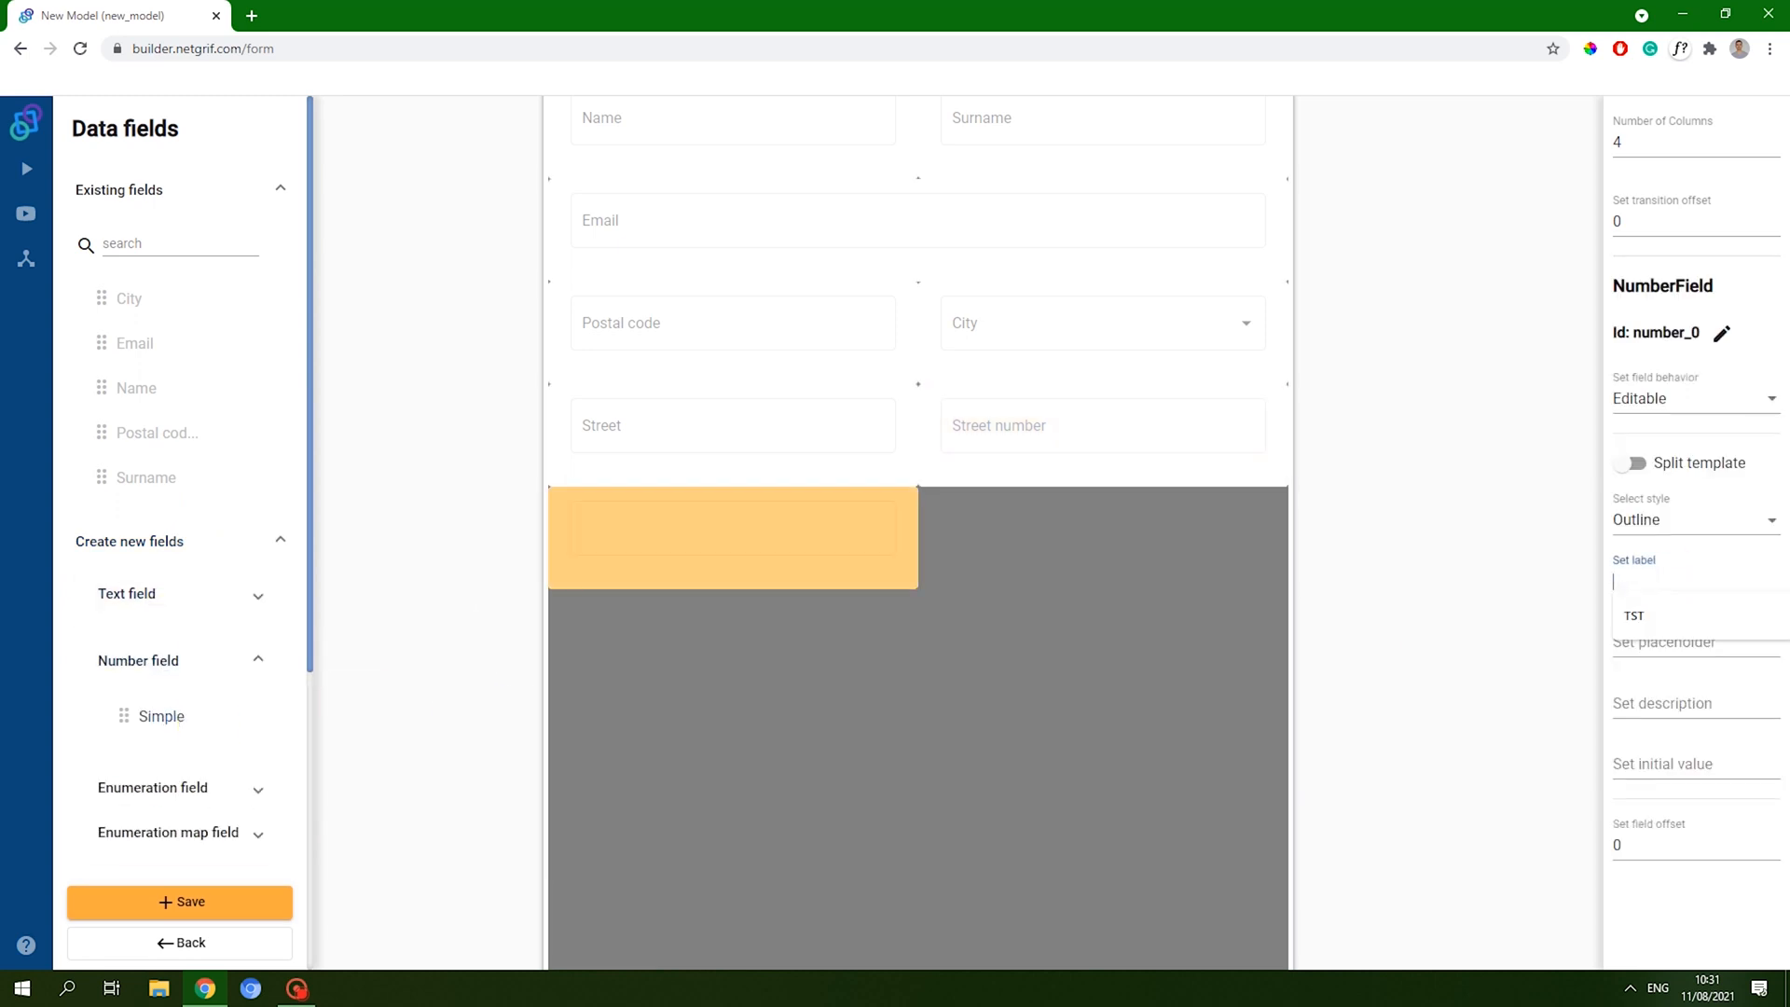
pyautogui.write('Income')
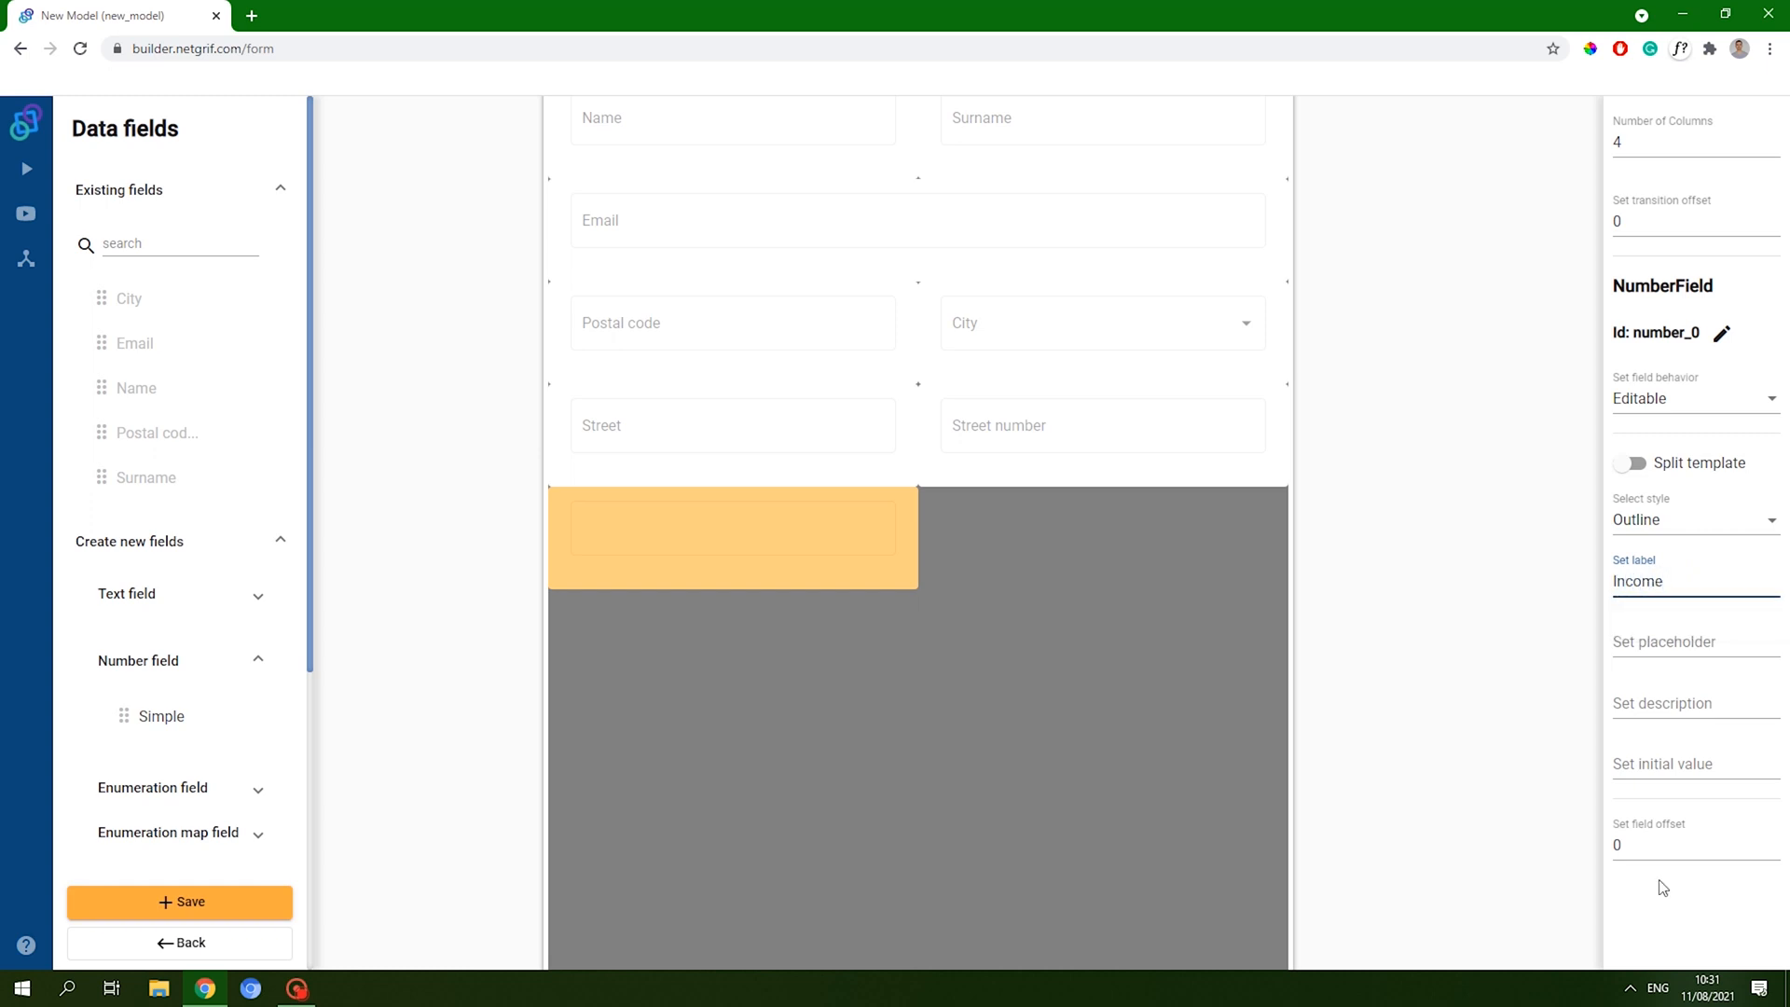
pyautogui.click(1649, 904)
pyautogui.moveTo(159, 721); pyautogui.dragTo(1343, 587)
pyautogui.click(1671, 571)
pyautogui.write('Amount')
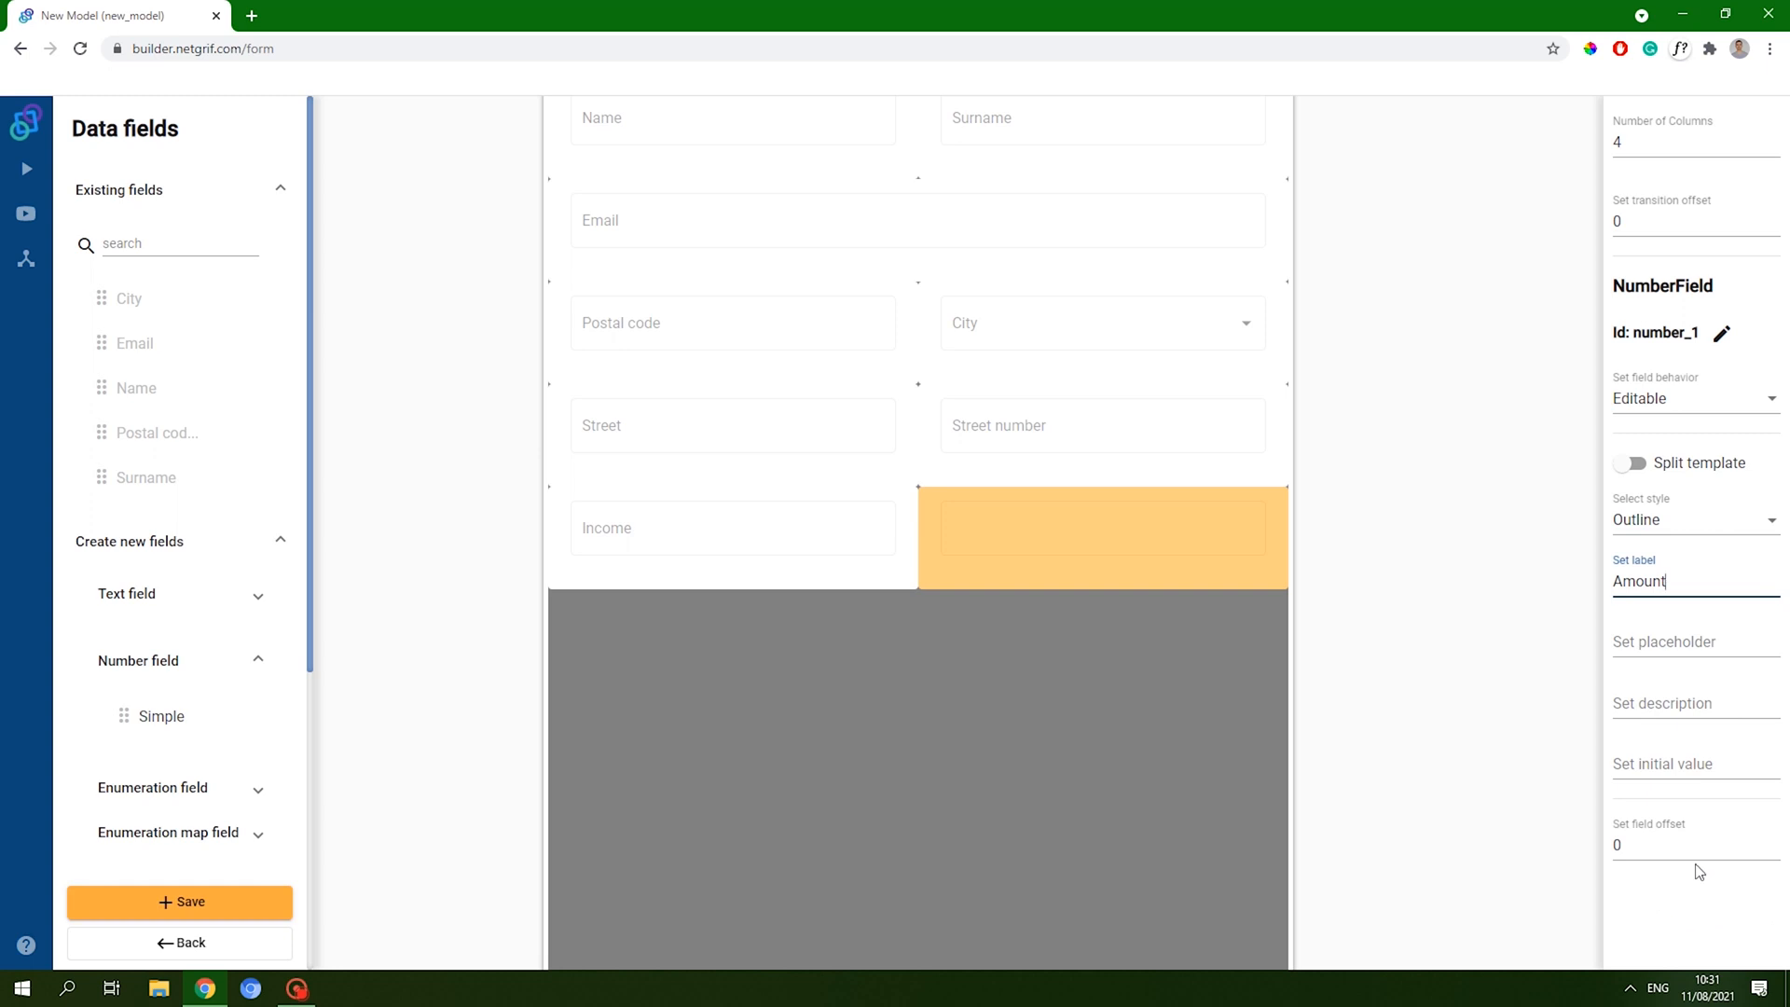
pyautogui.click(1654, 913)
# - Add a row with number fields labelled Number of years and Monthly payment
pyautogui.scroll(-1, 256, 653)
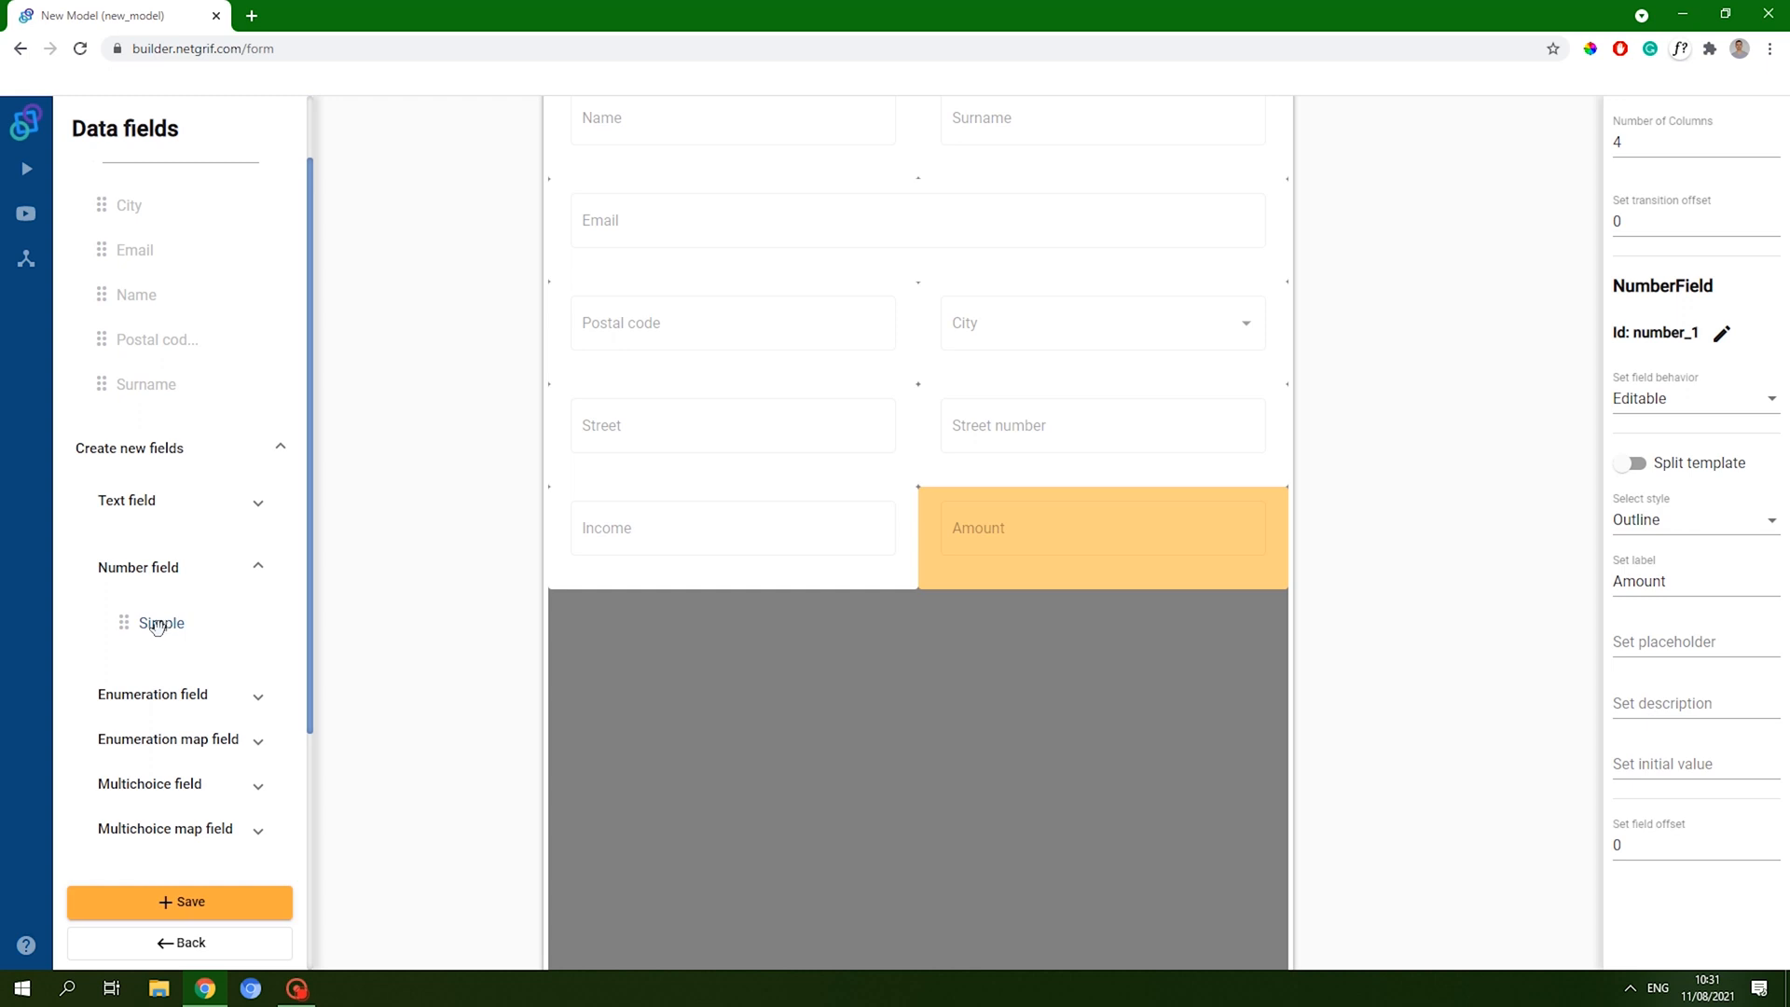
pyautogui.moveTo(152, 625); pyautogui.dragTo(848, 636)
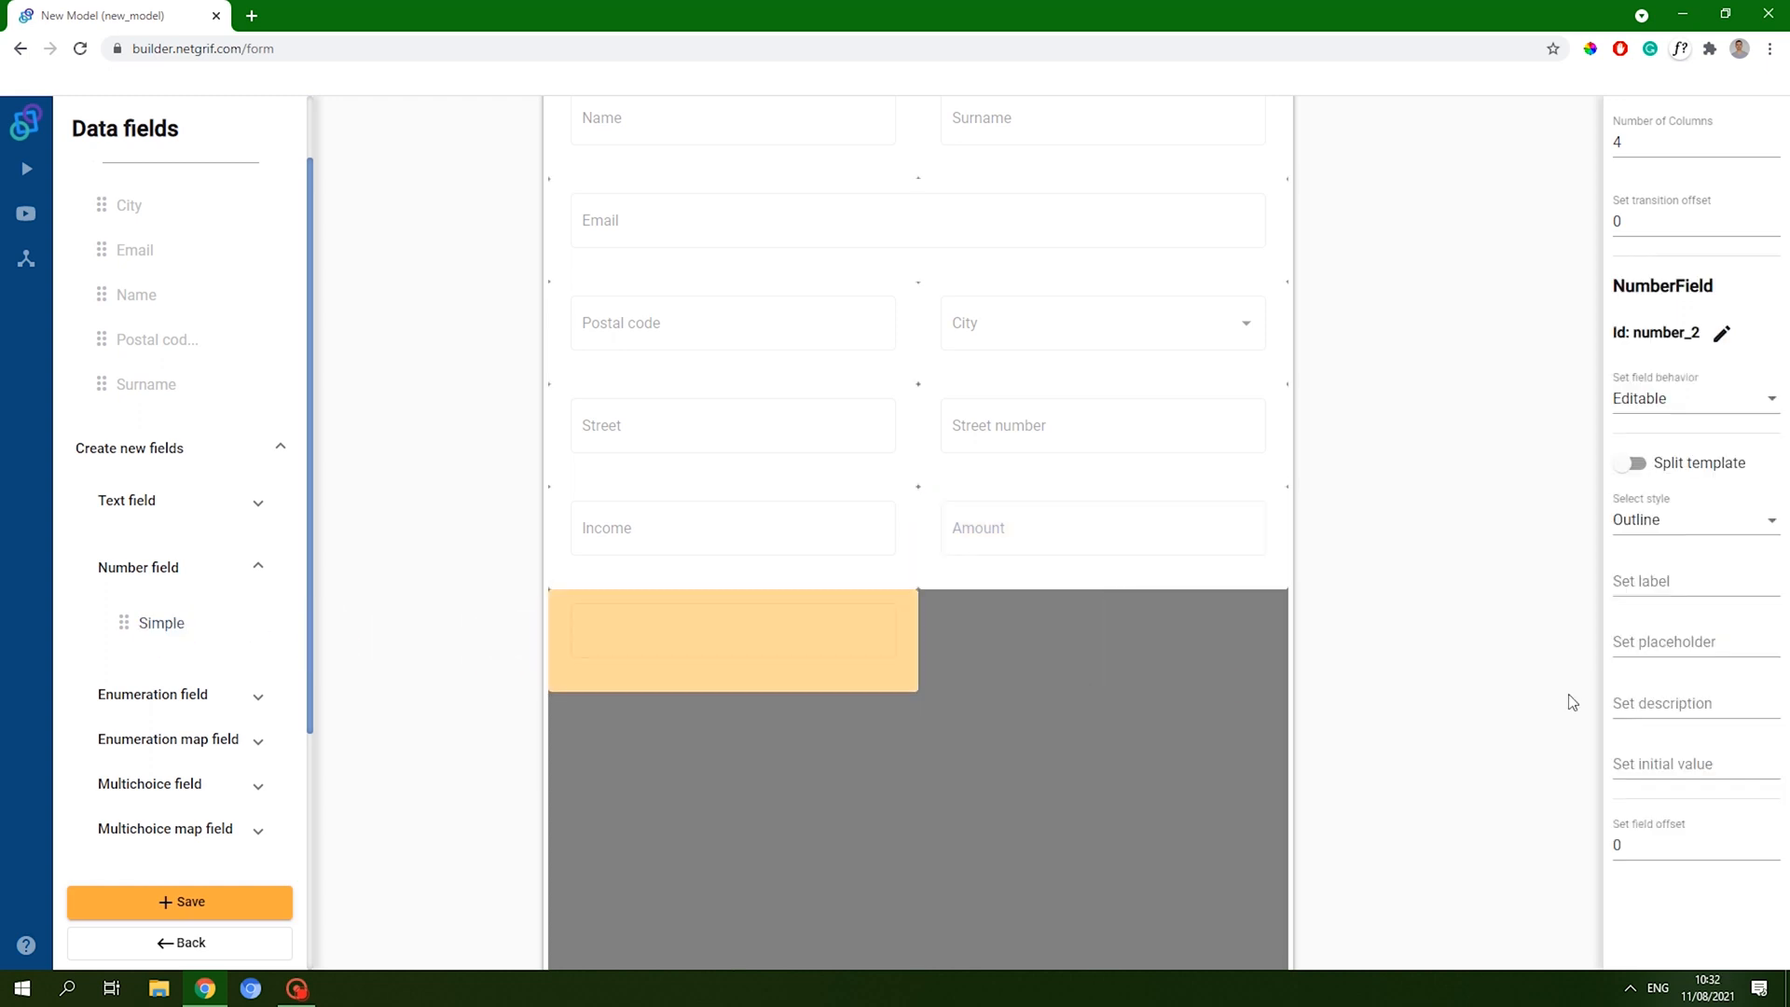
pyautogui.click(1655, 583)
pyautogui.write('N')
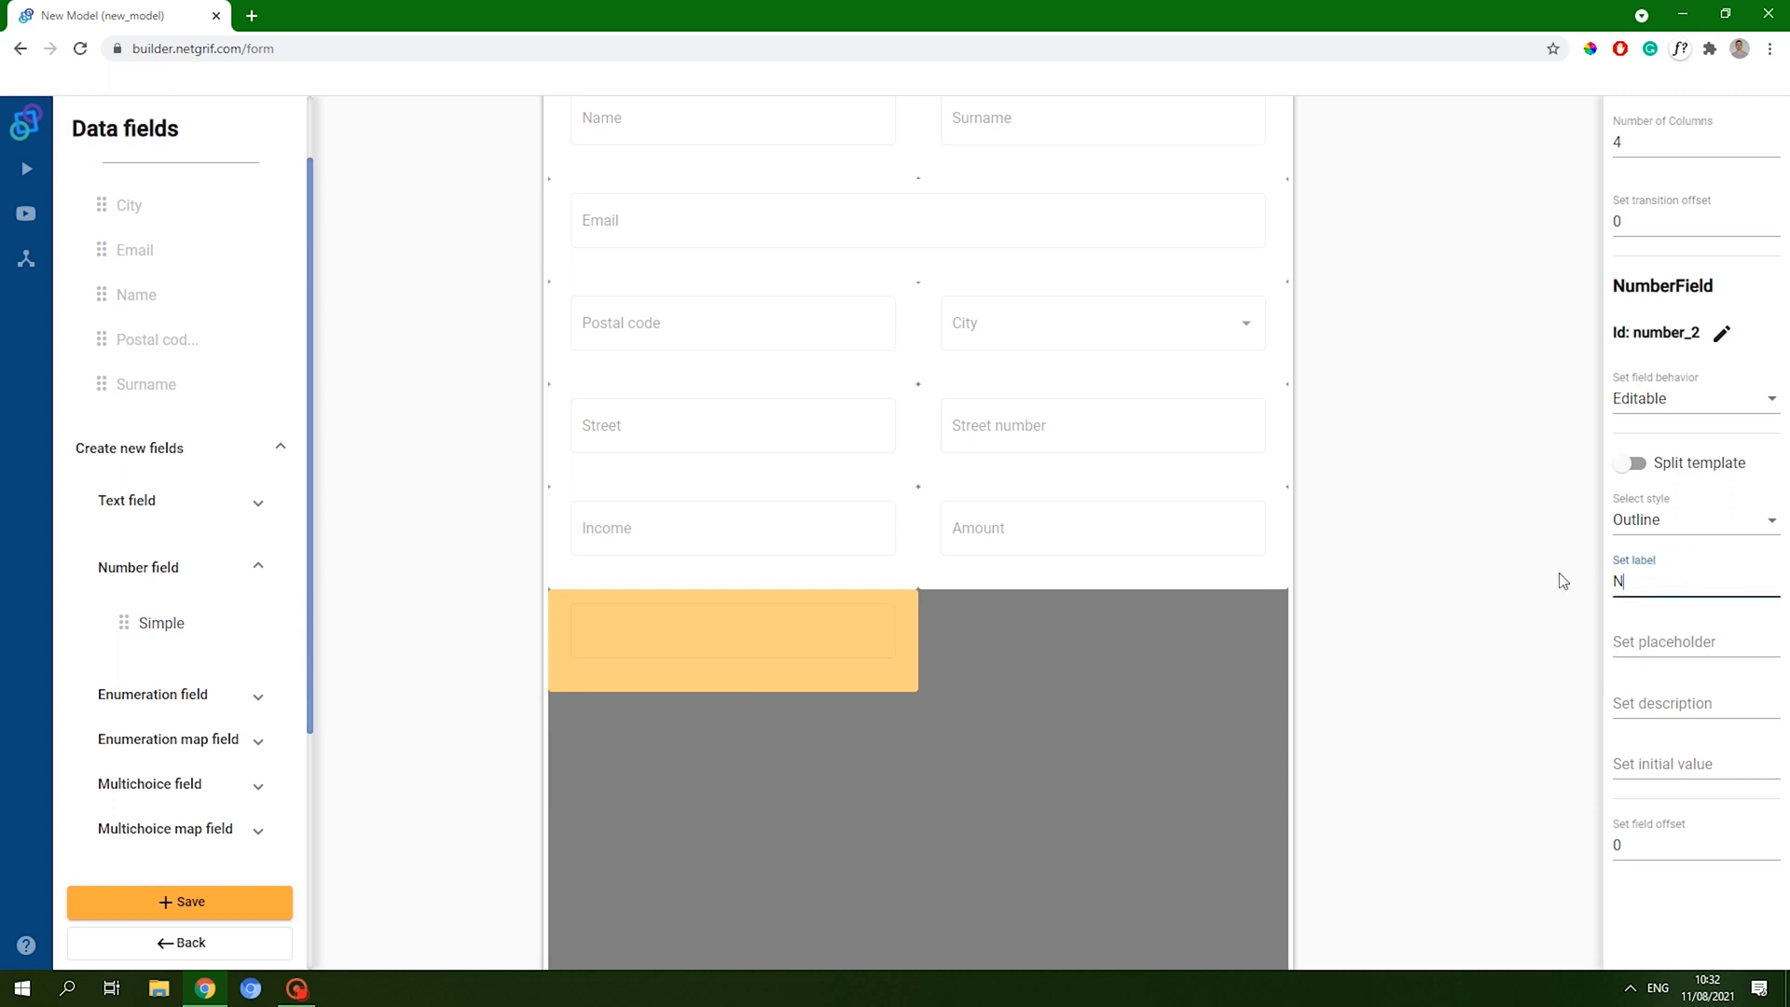
pyautogui.write('umber of years')
pyautogui.click(1709, 900)
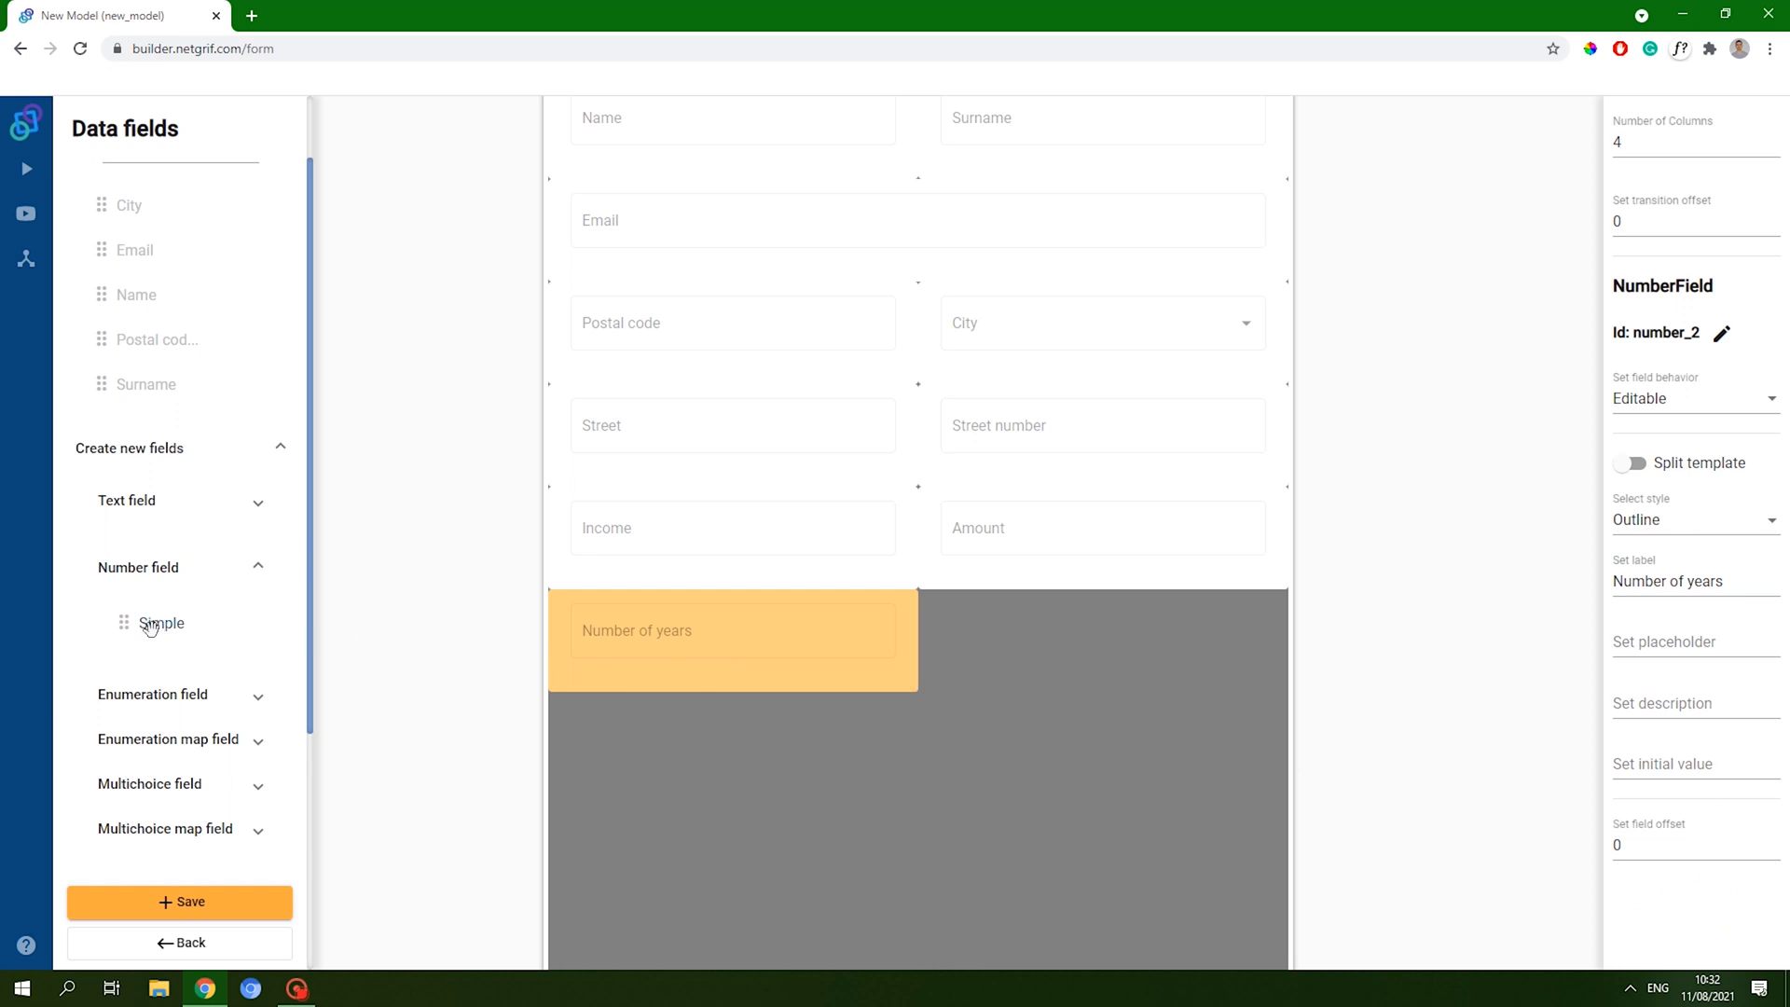
pyautogui.moveTo(158, 627); pyautogui.dragTo(1278, 668)
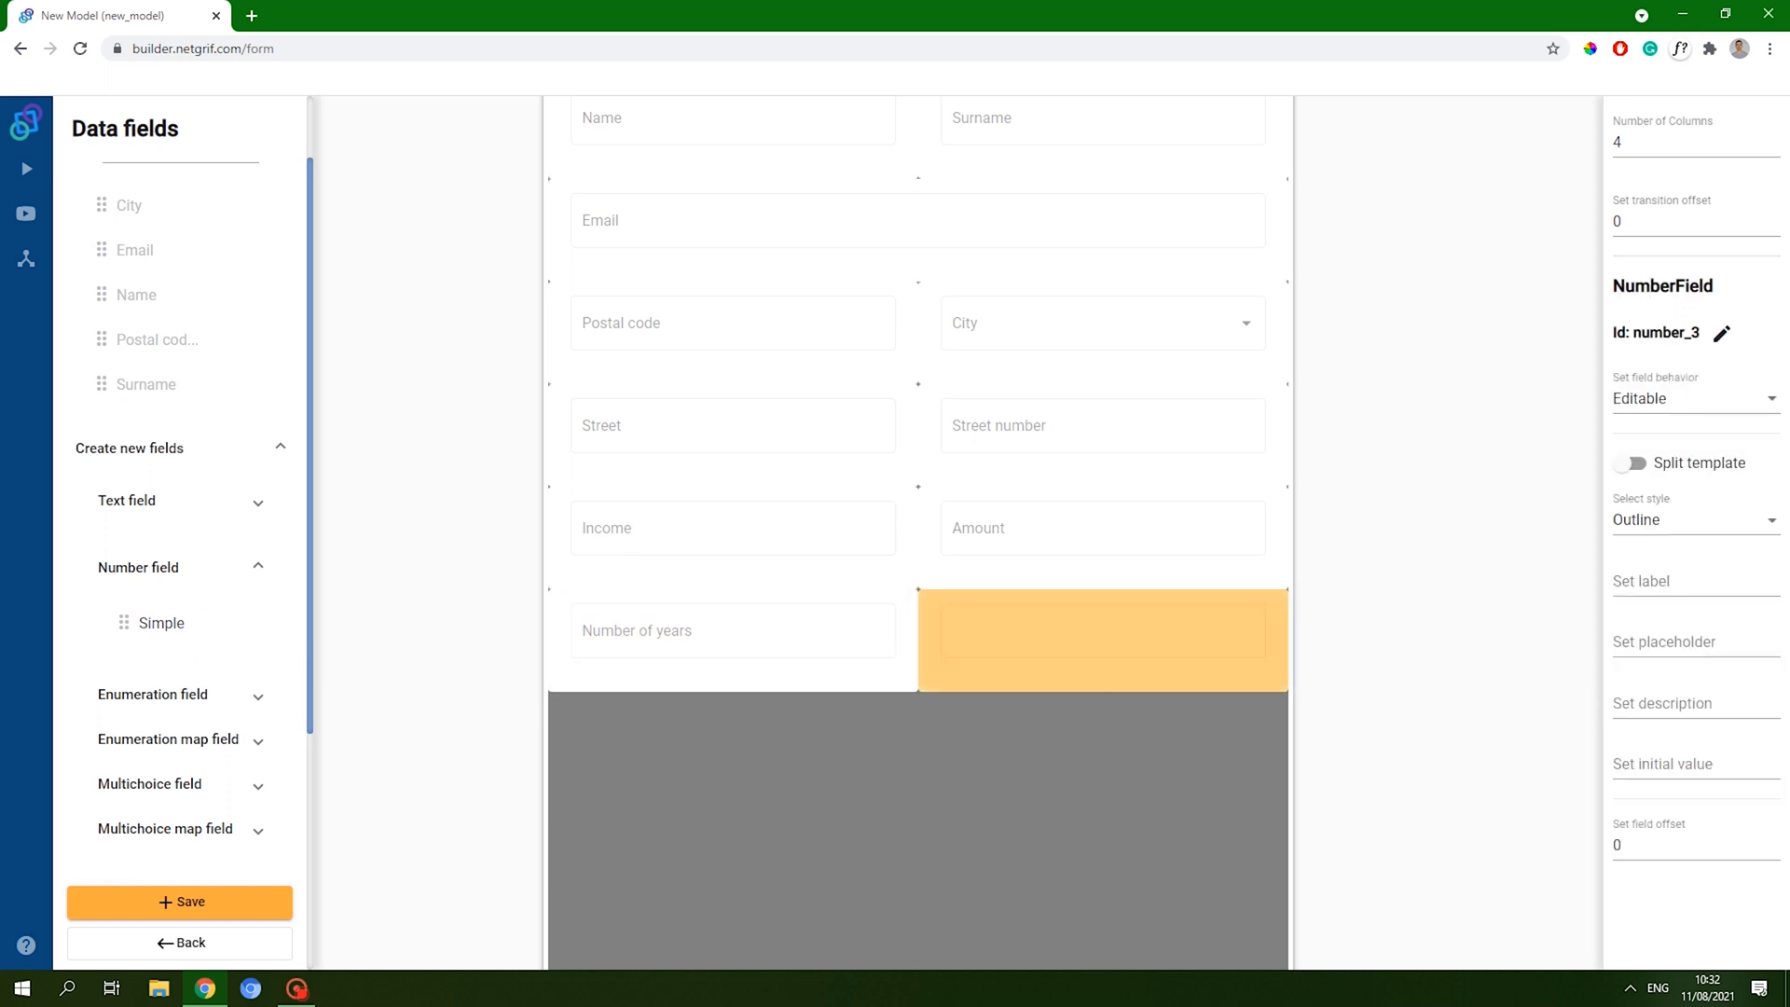
pyautogui.click(1693, 576)
pyautogui.write('Monthly pa')
pyautogui.write('yment')
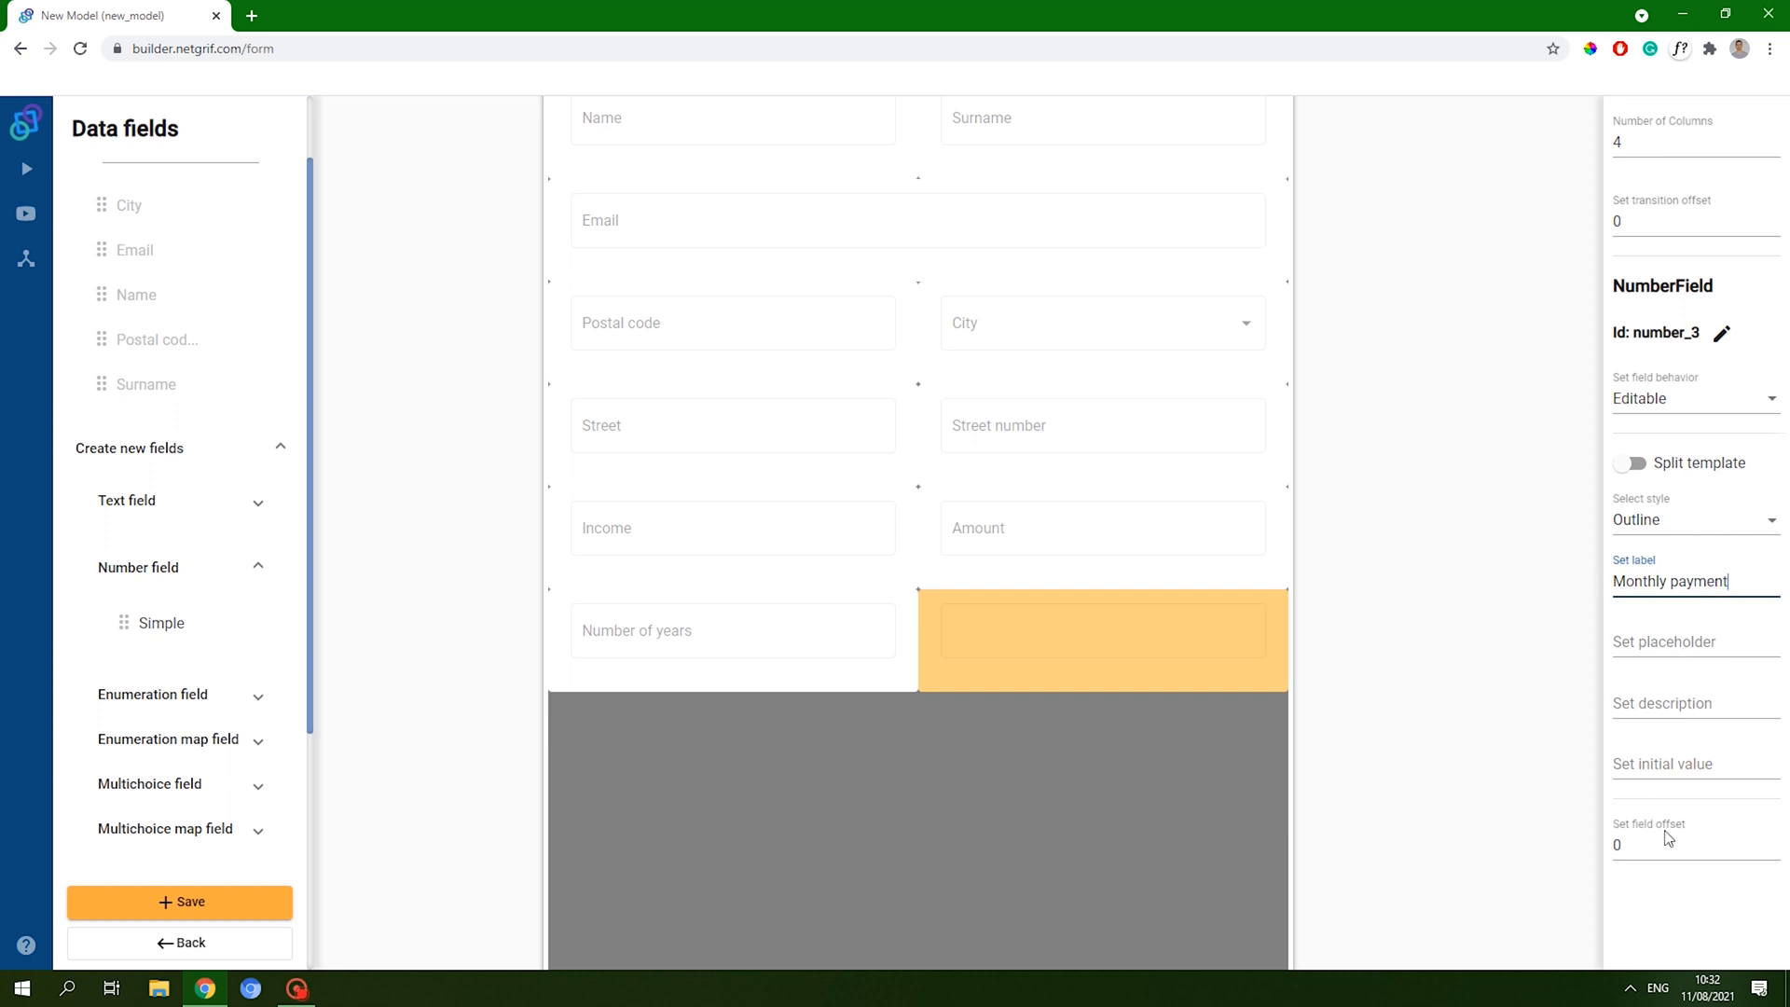
pyautogui.click(1655, 909)
# - Make Monthly payment visible-only instead of editable
pyautogui.click(1662, 399)
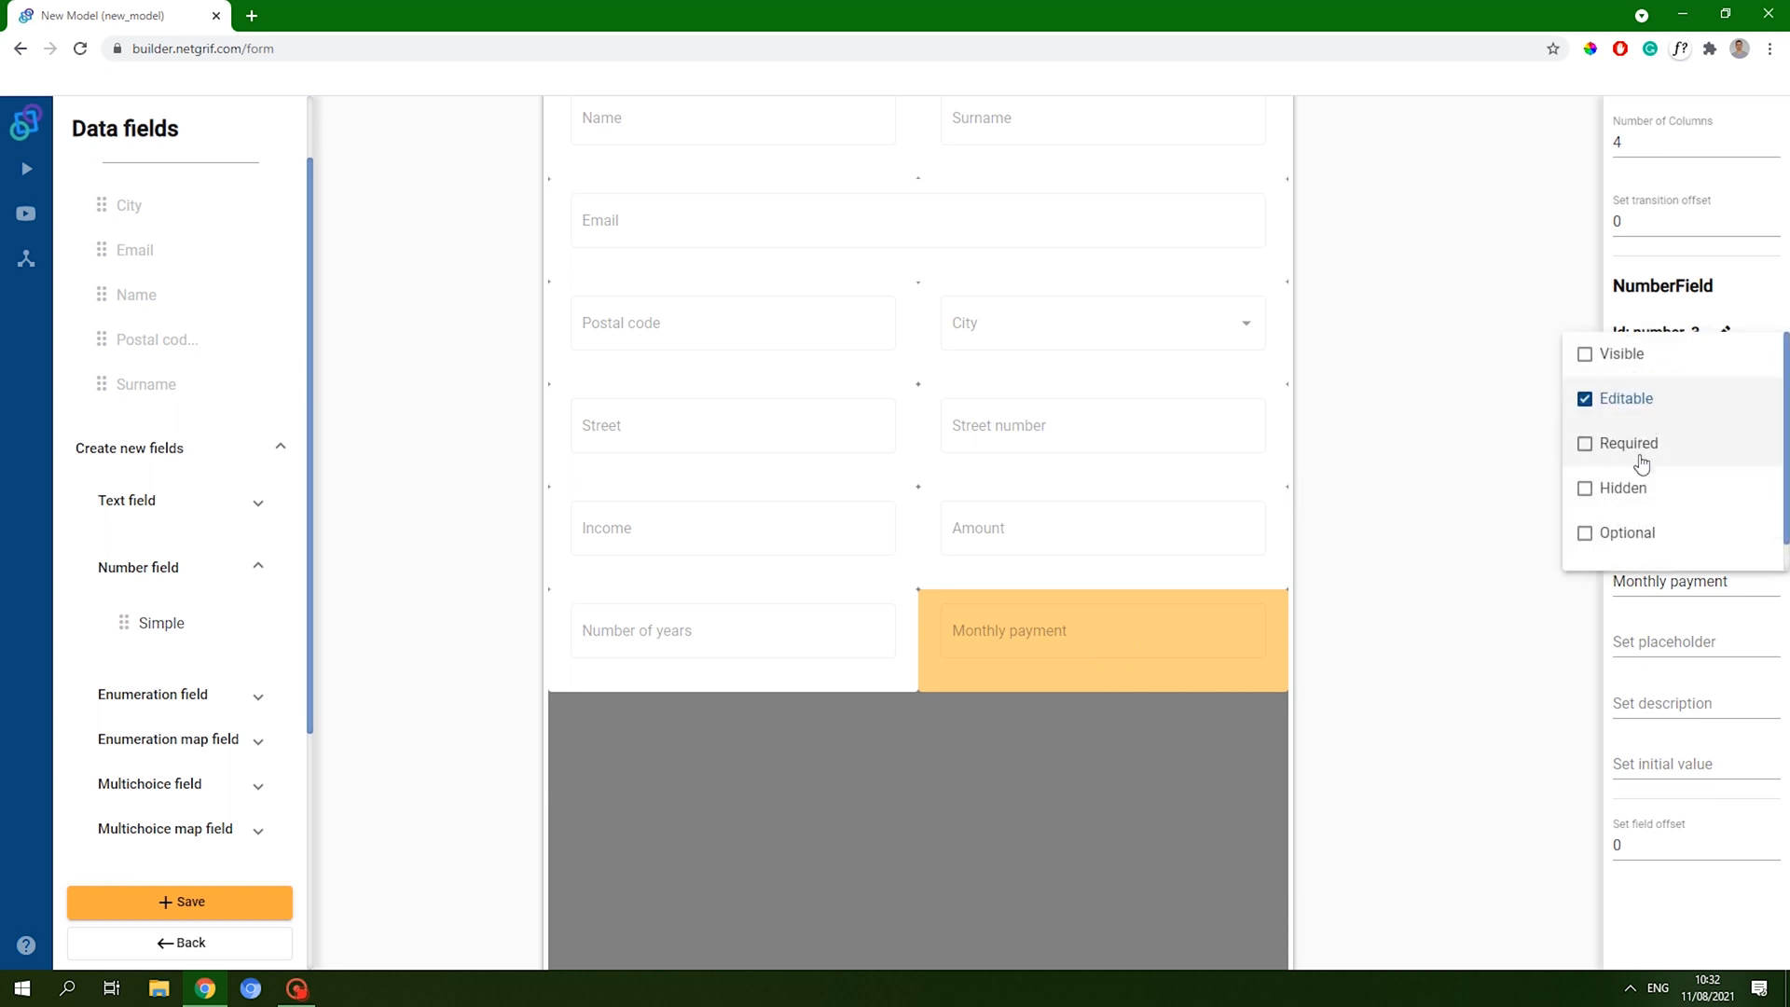
pyautogui.click(1629, 399)
pyautogui.click(1629, 353)
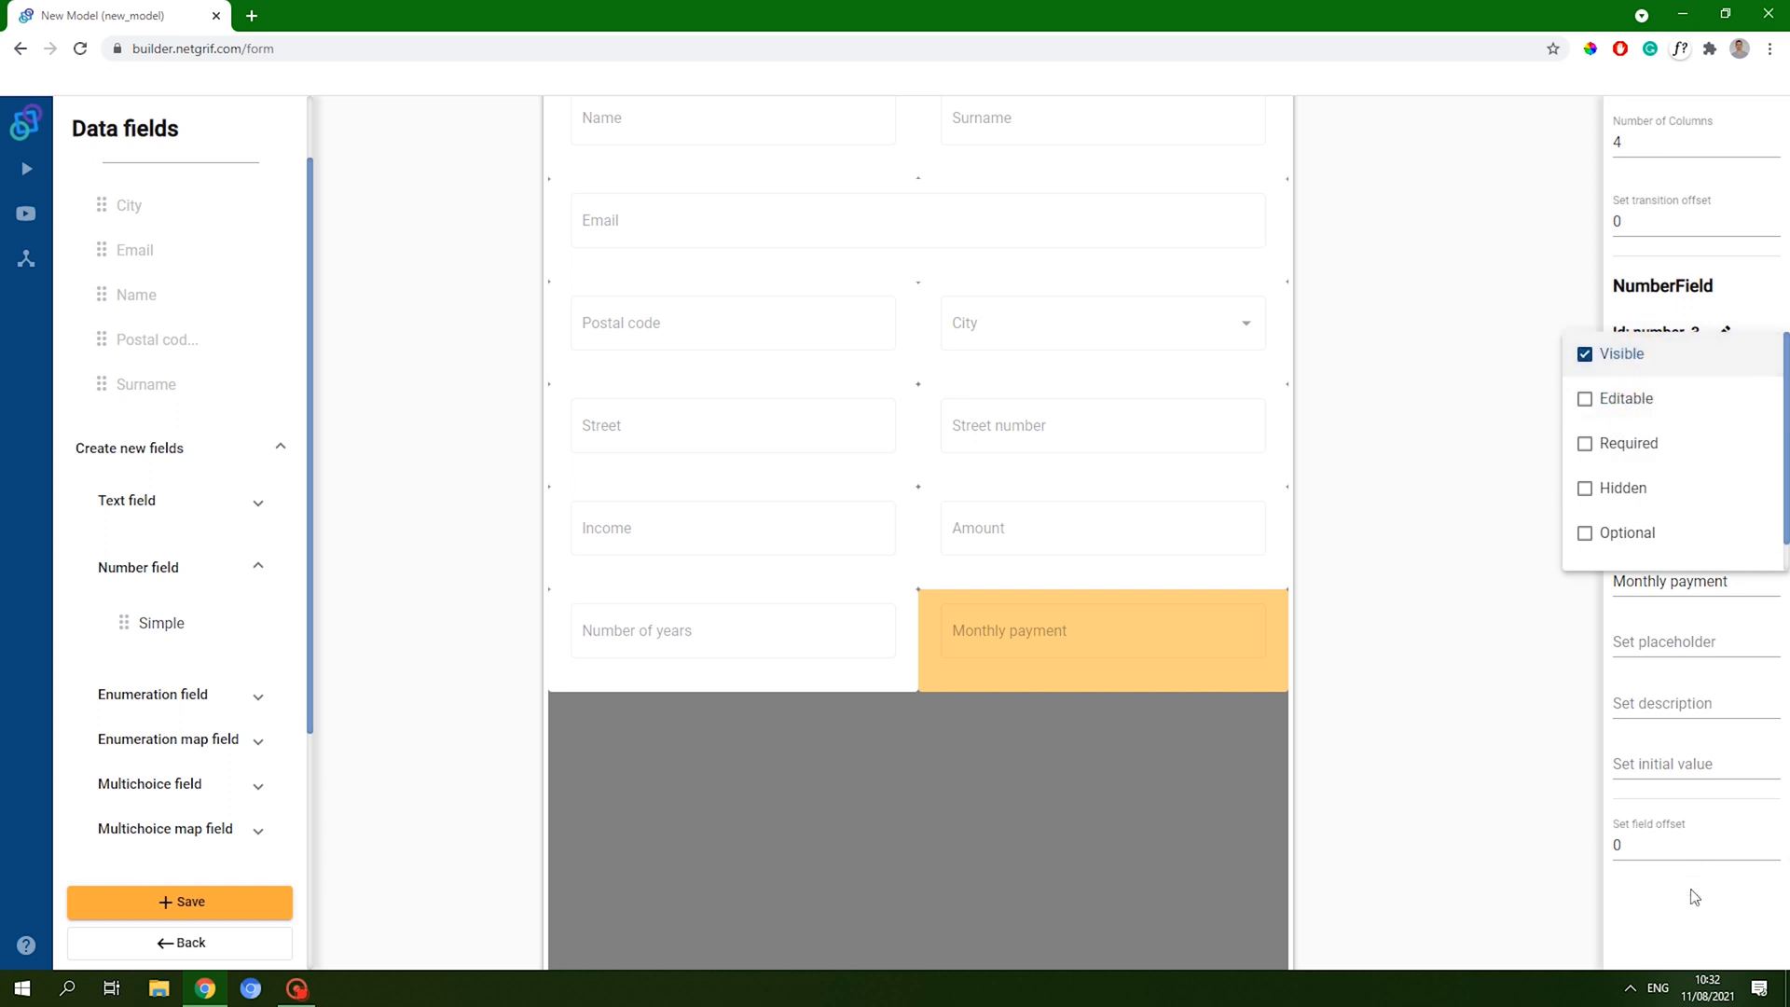
pyautogui.click(1661, 872)
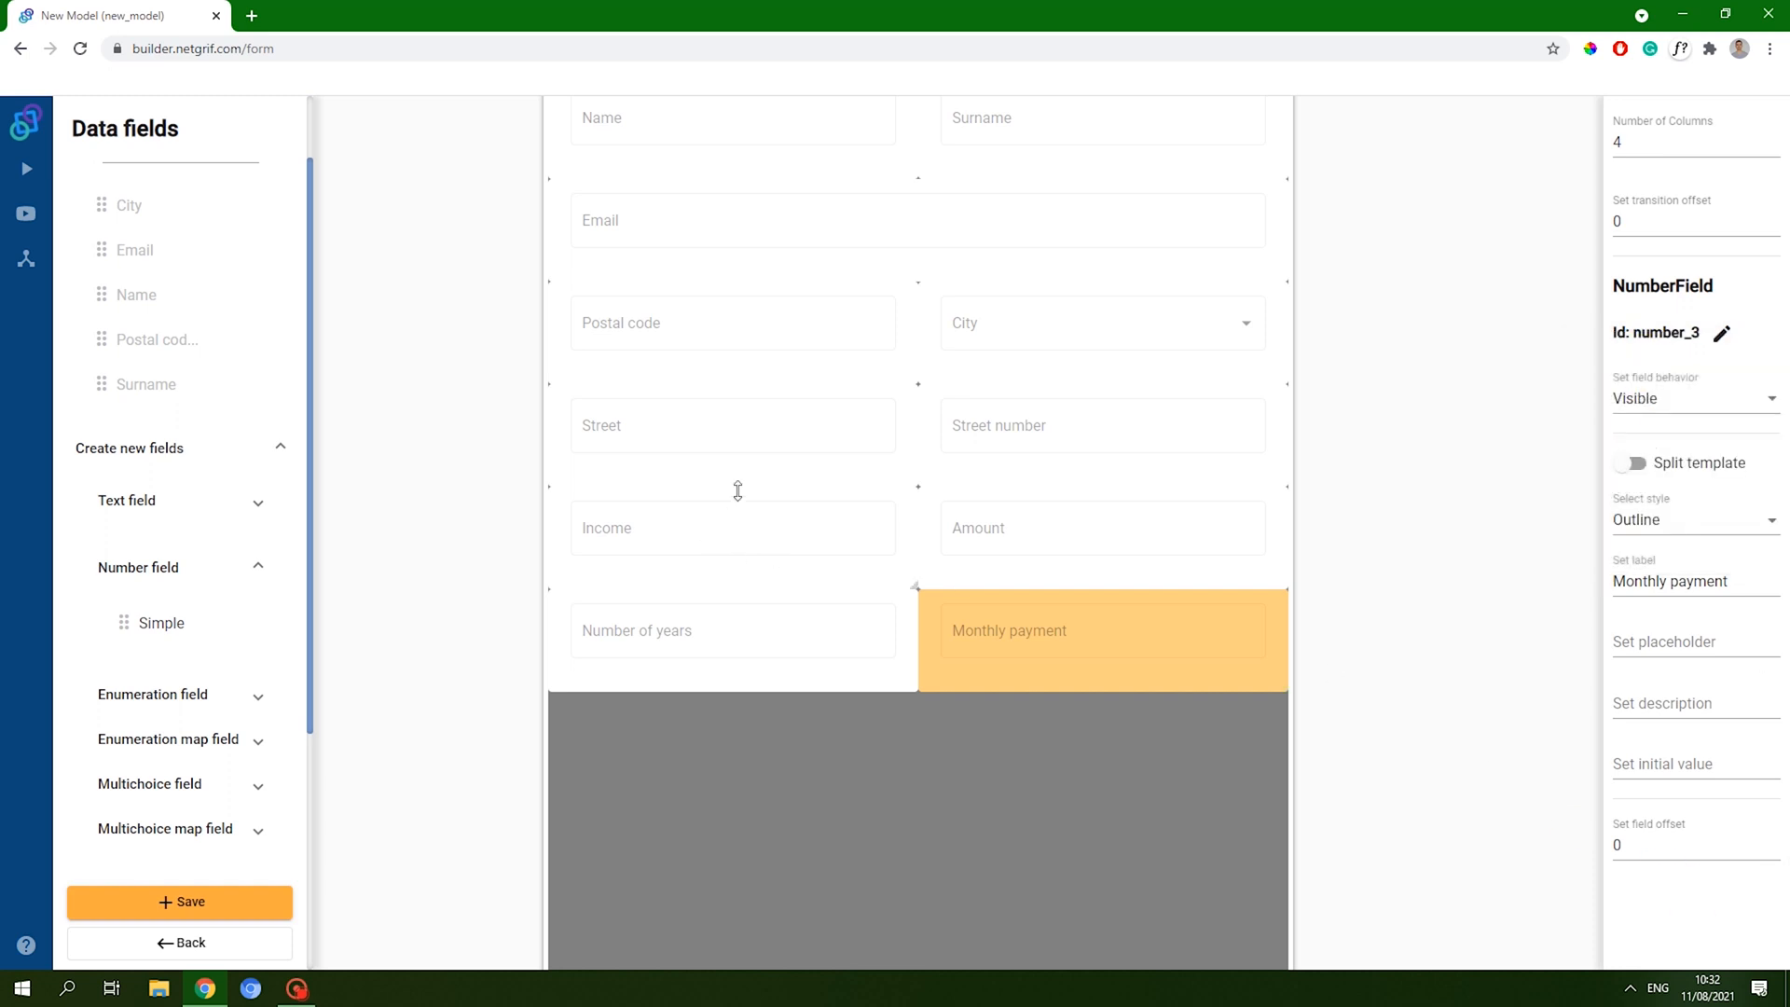
# - Make the Income and Amount fields required
pyautogui.click(913, 519)
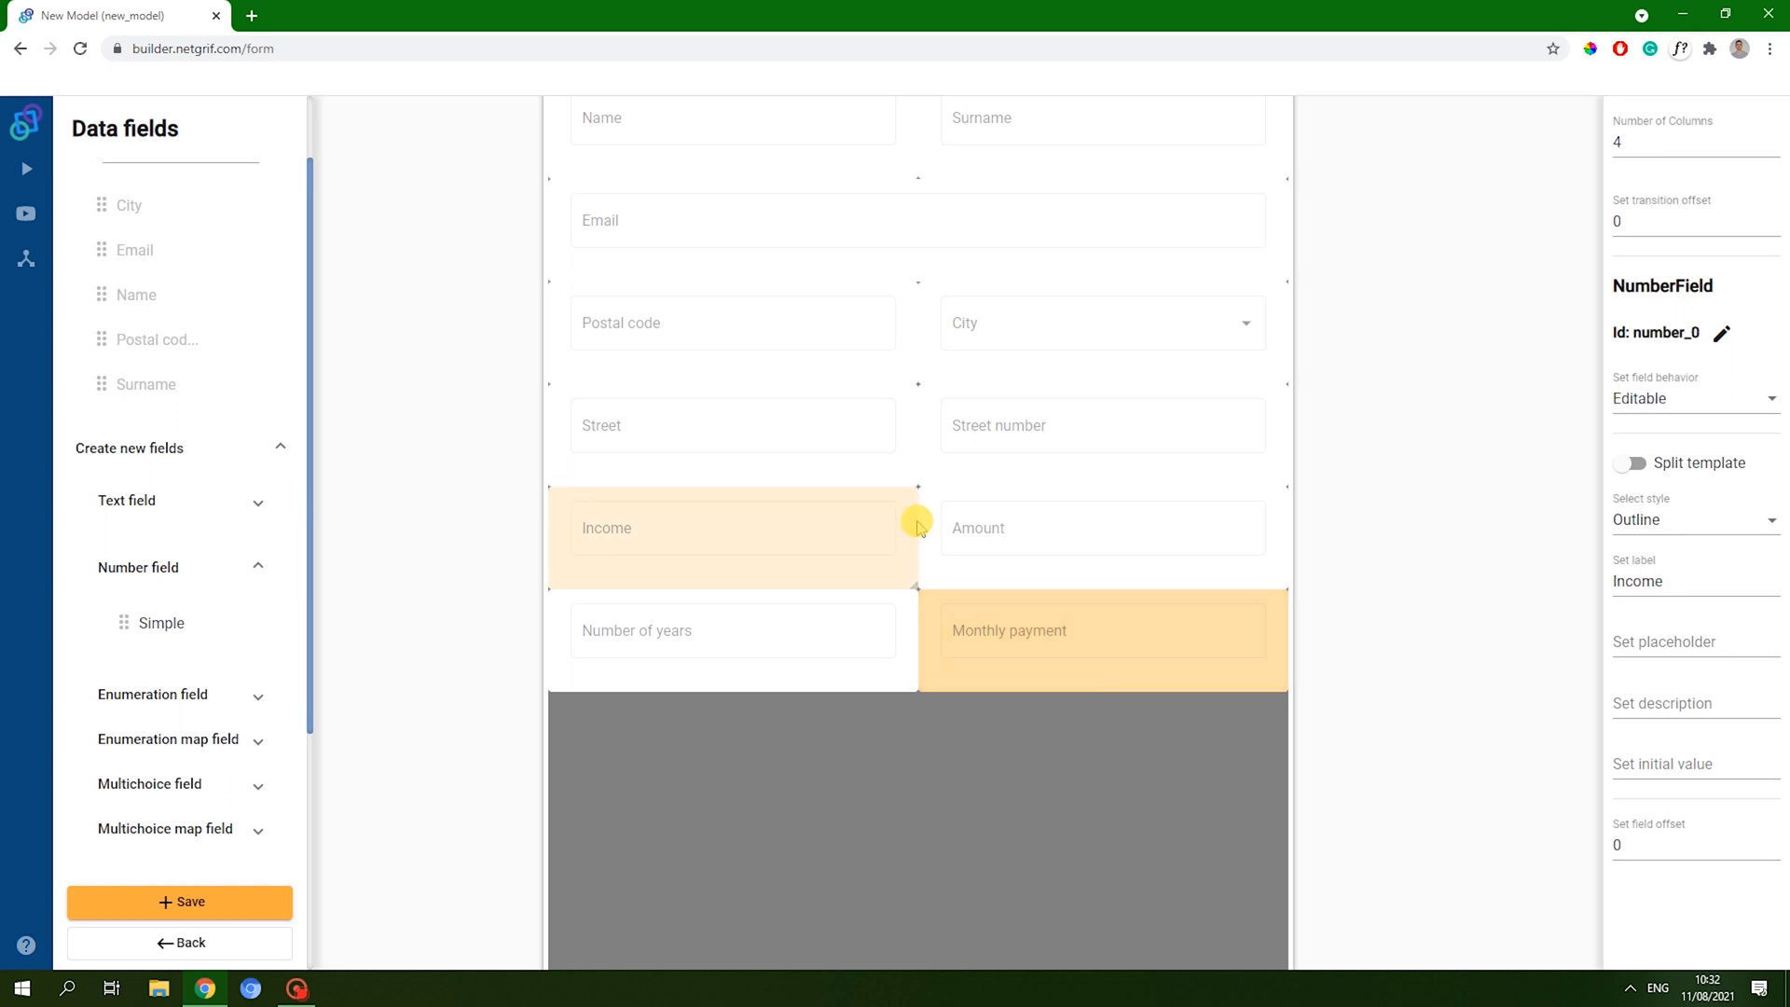
pyautogui.click(1687, 400)
pyautogui.click(1630, 444)
pyautogui.click(1145, 511)
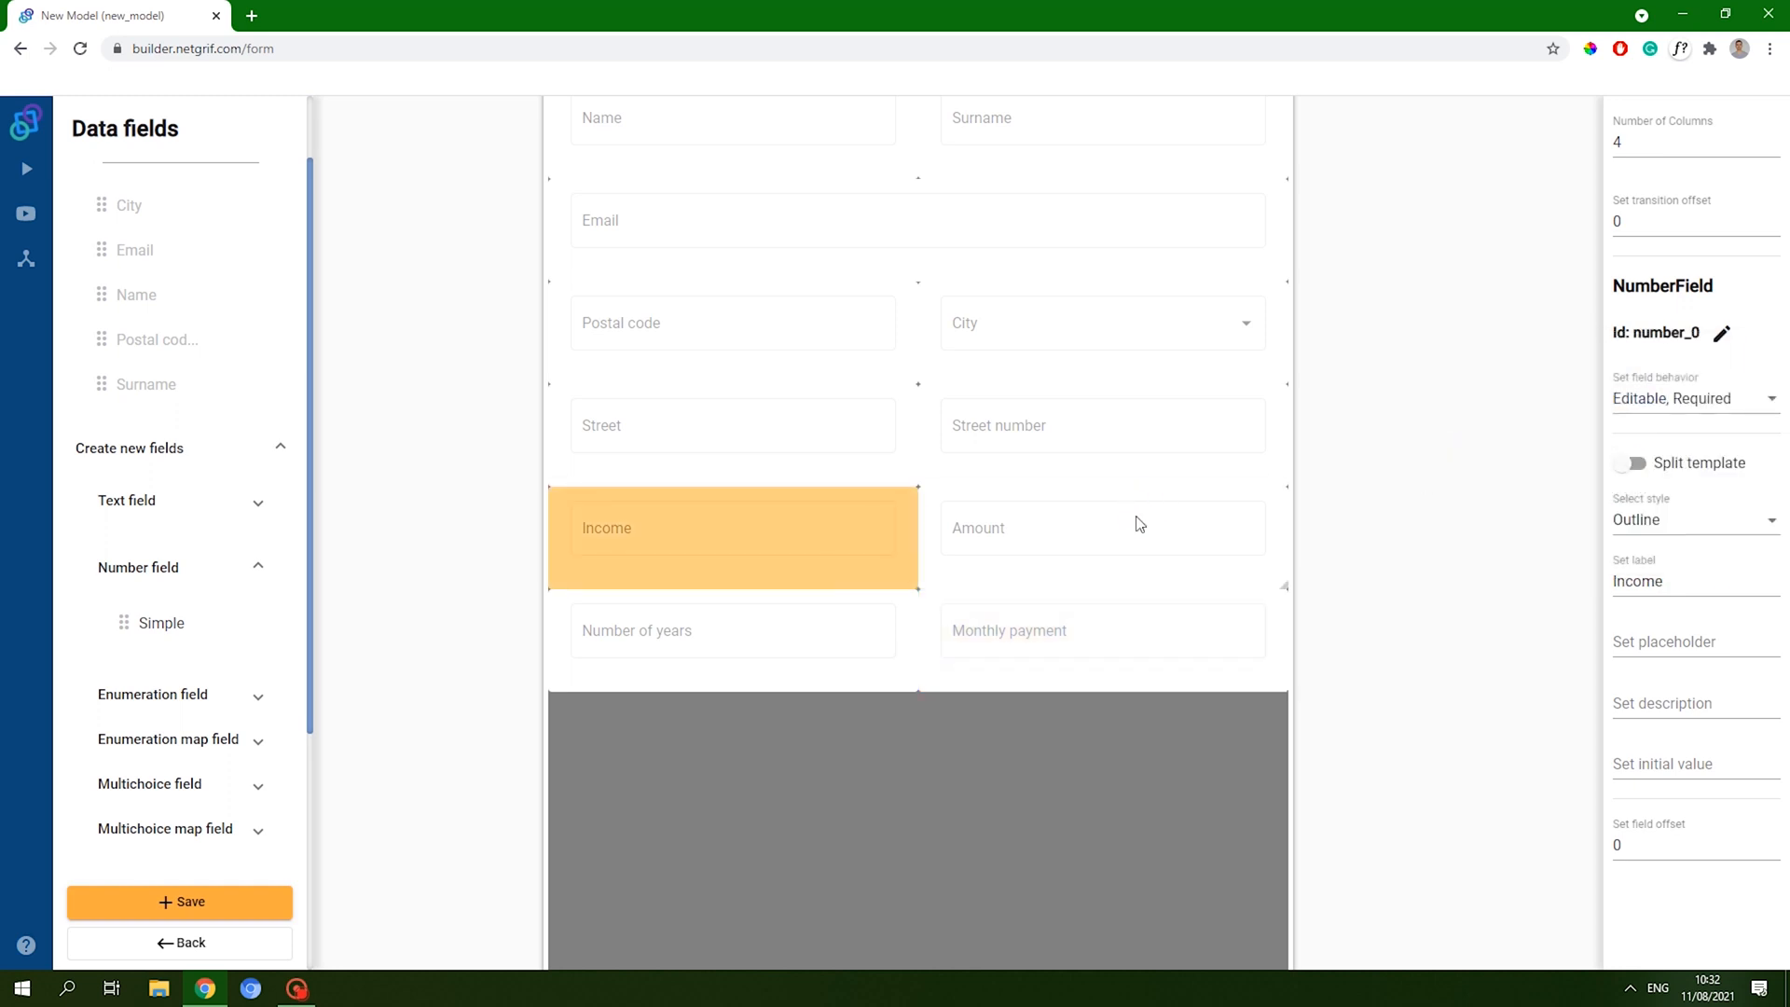
pyautogui.click(1134, 519)
pyautogui.click(1650, 399)
pyautogui.click(1632, 442)
pyautogui.click(688, 666)
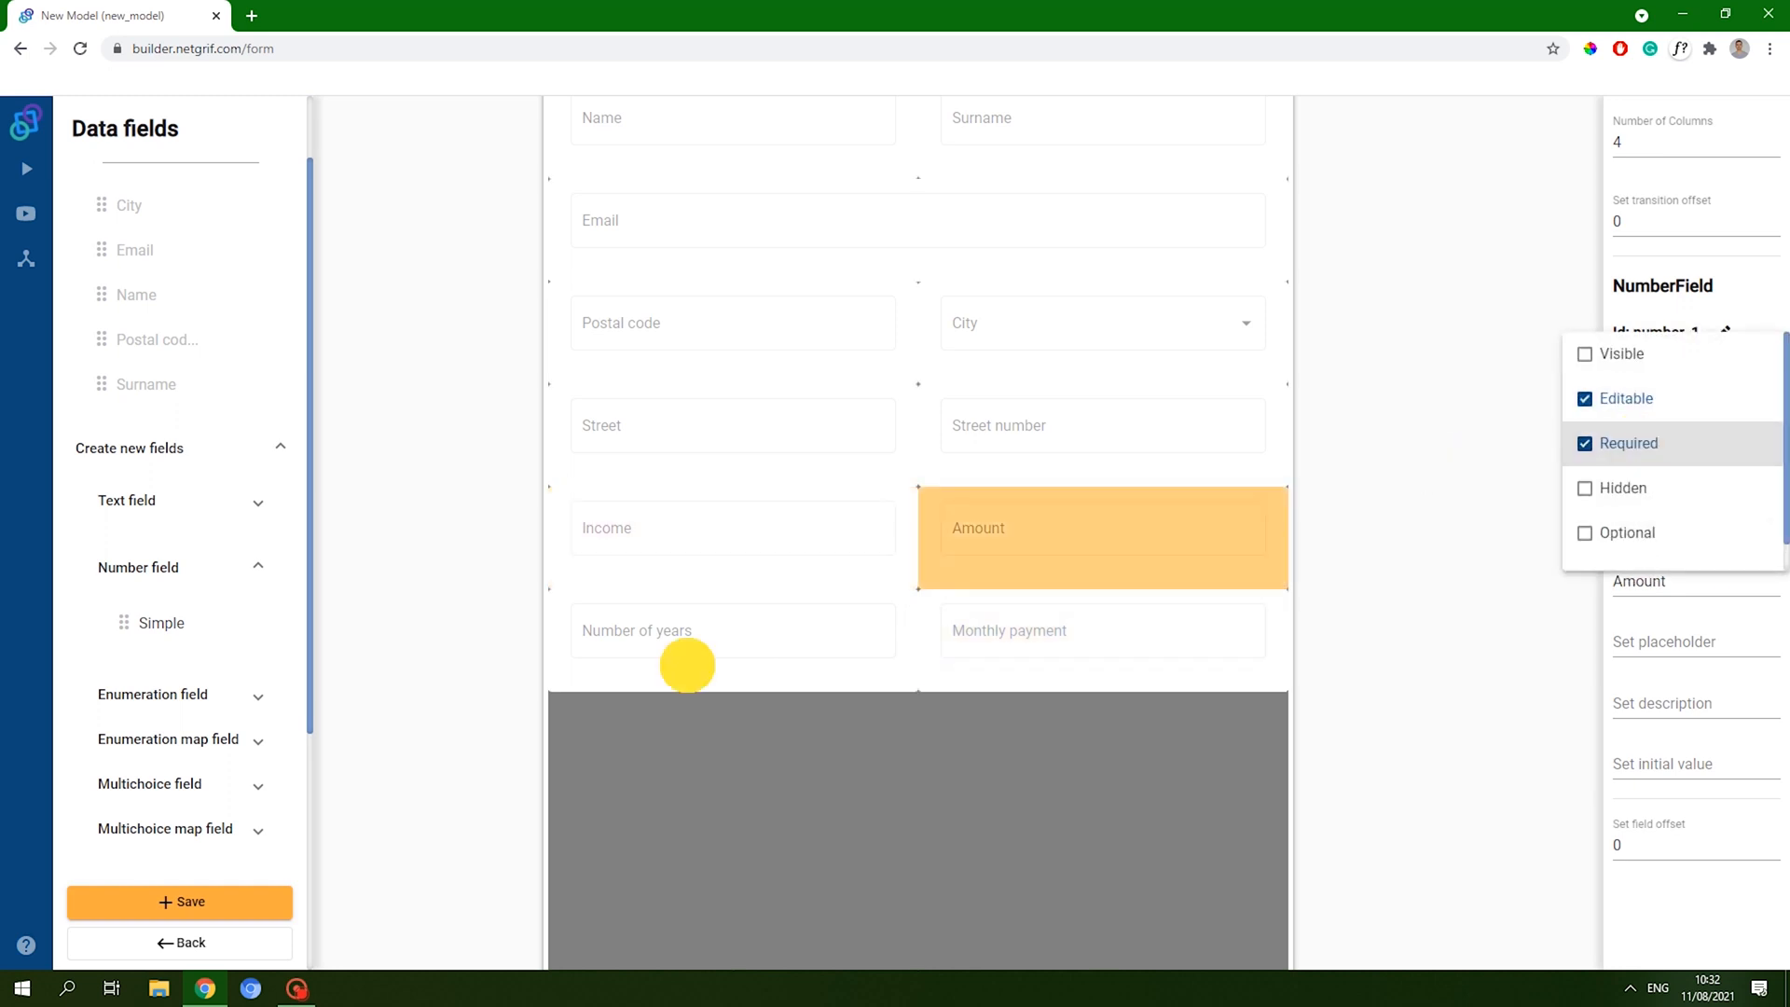
# - Make Number of years required and save the form
pyautogui.click(696, 649)
pyautogui.click(1624, 399)
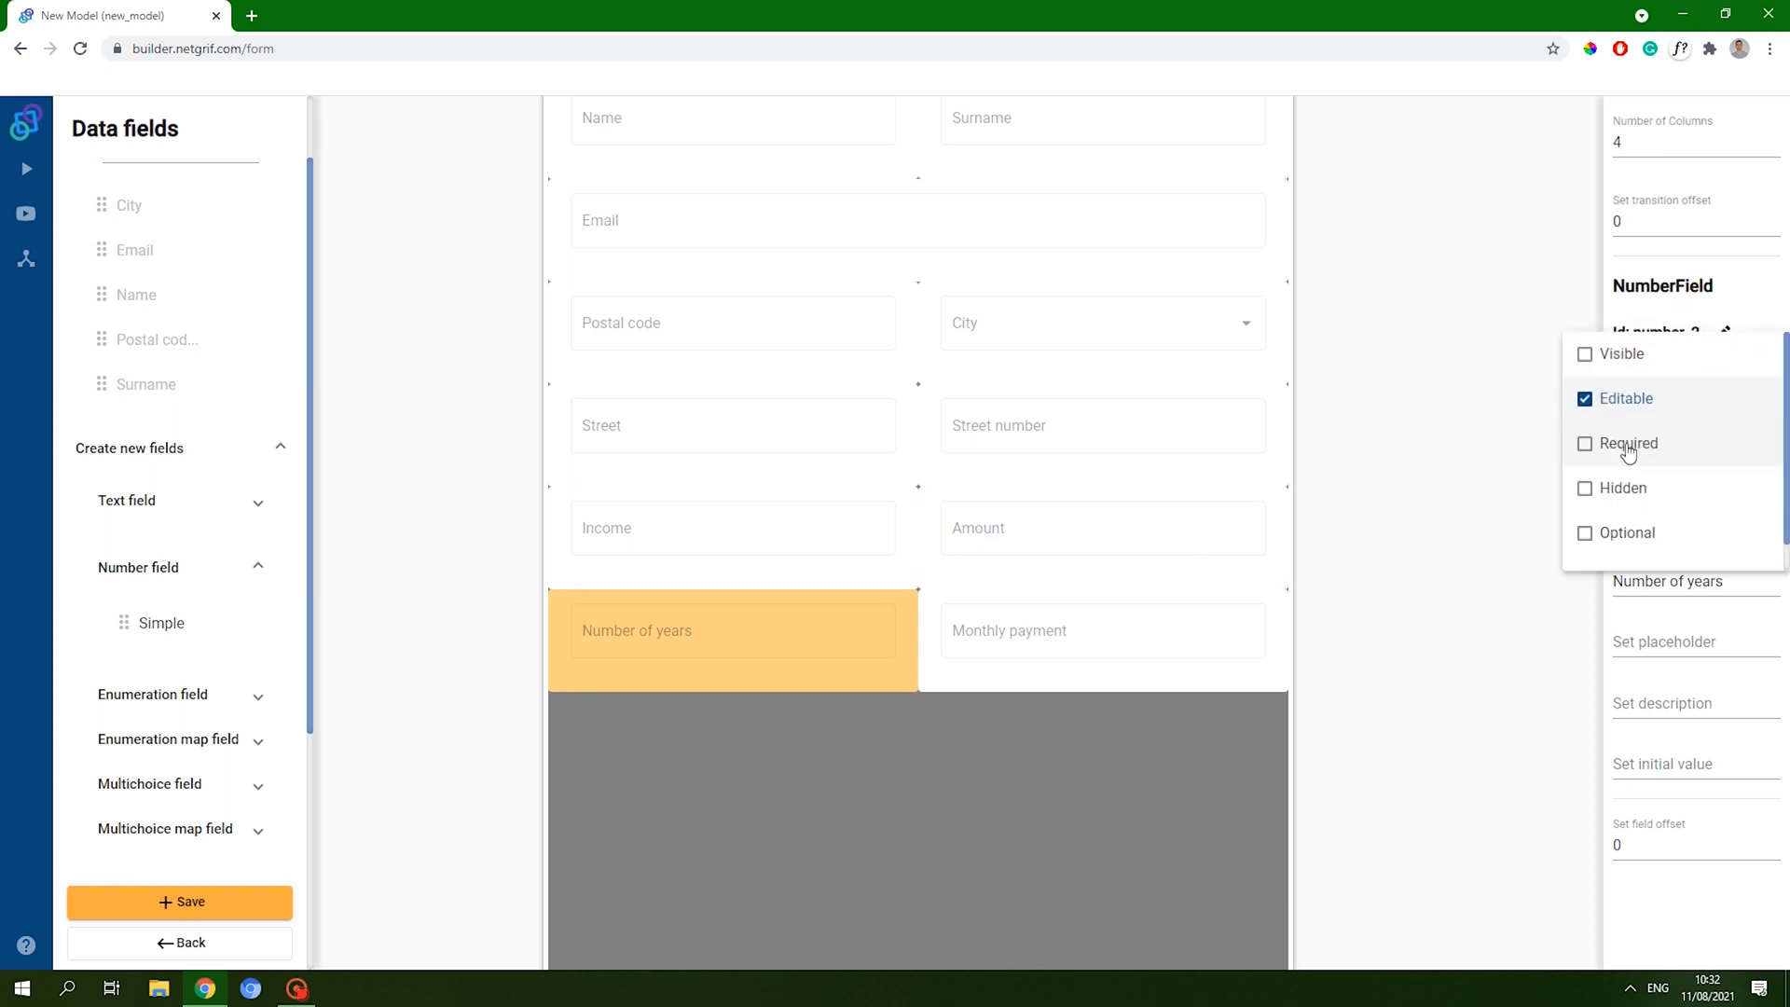
pyautogui.click(1630, 444)
pyautogui.click(1680, 903)
pyautogui.click(171, 904)
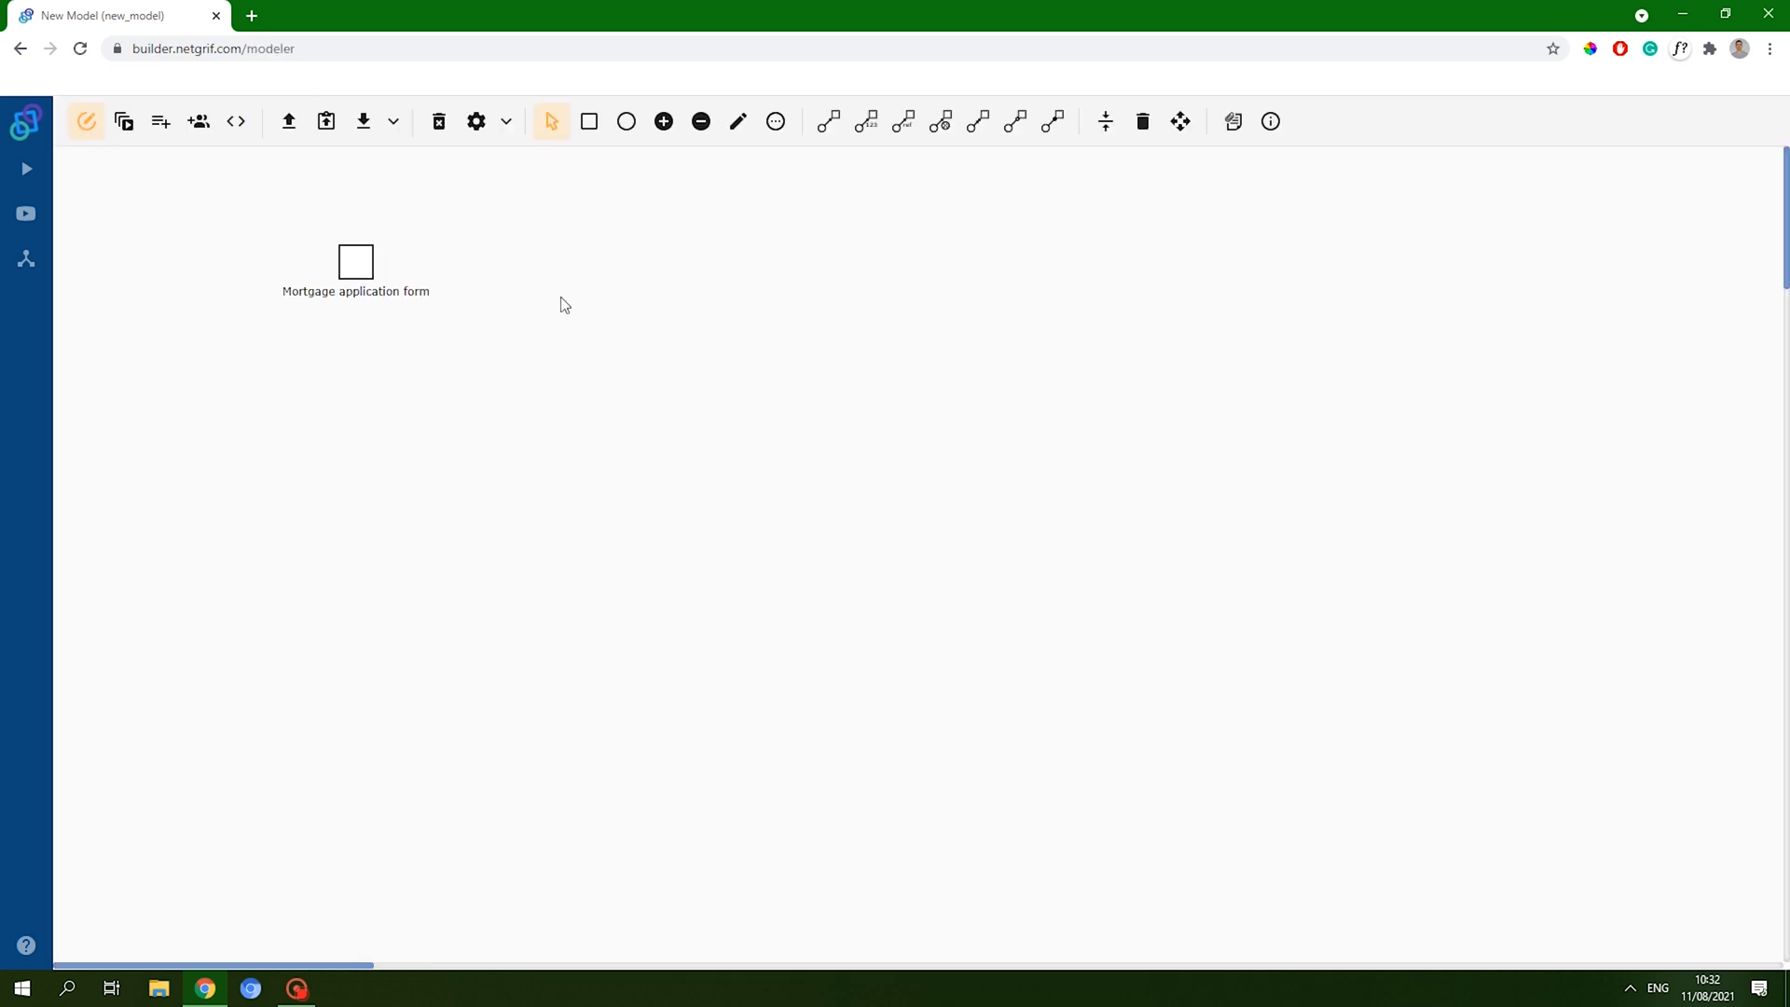
# - Add a new data field with ID calc and title calc
pyautogui.click(359, 264)
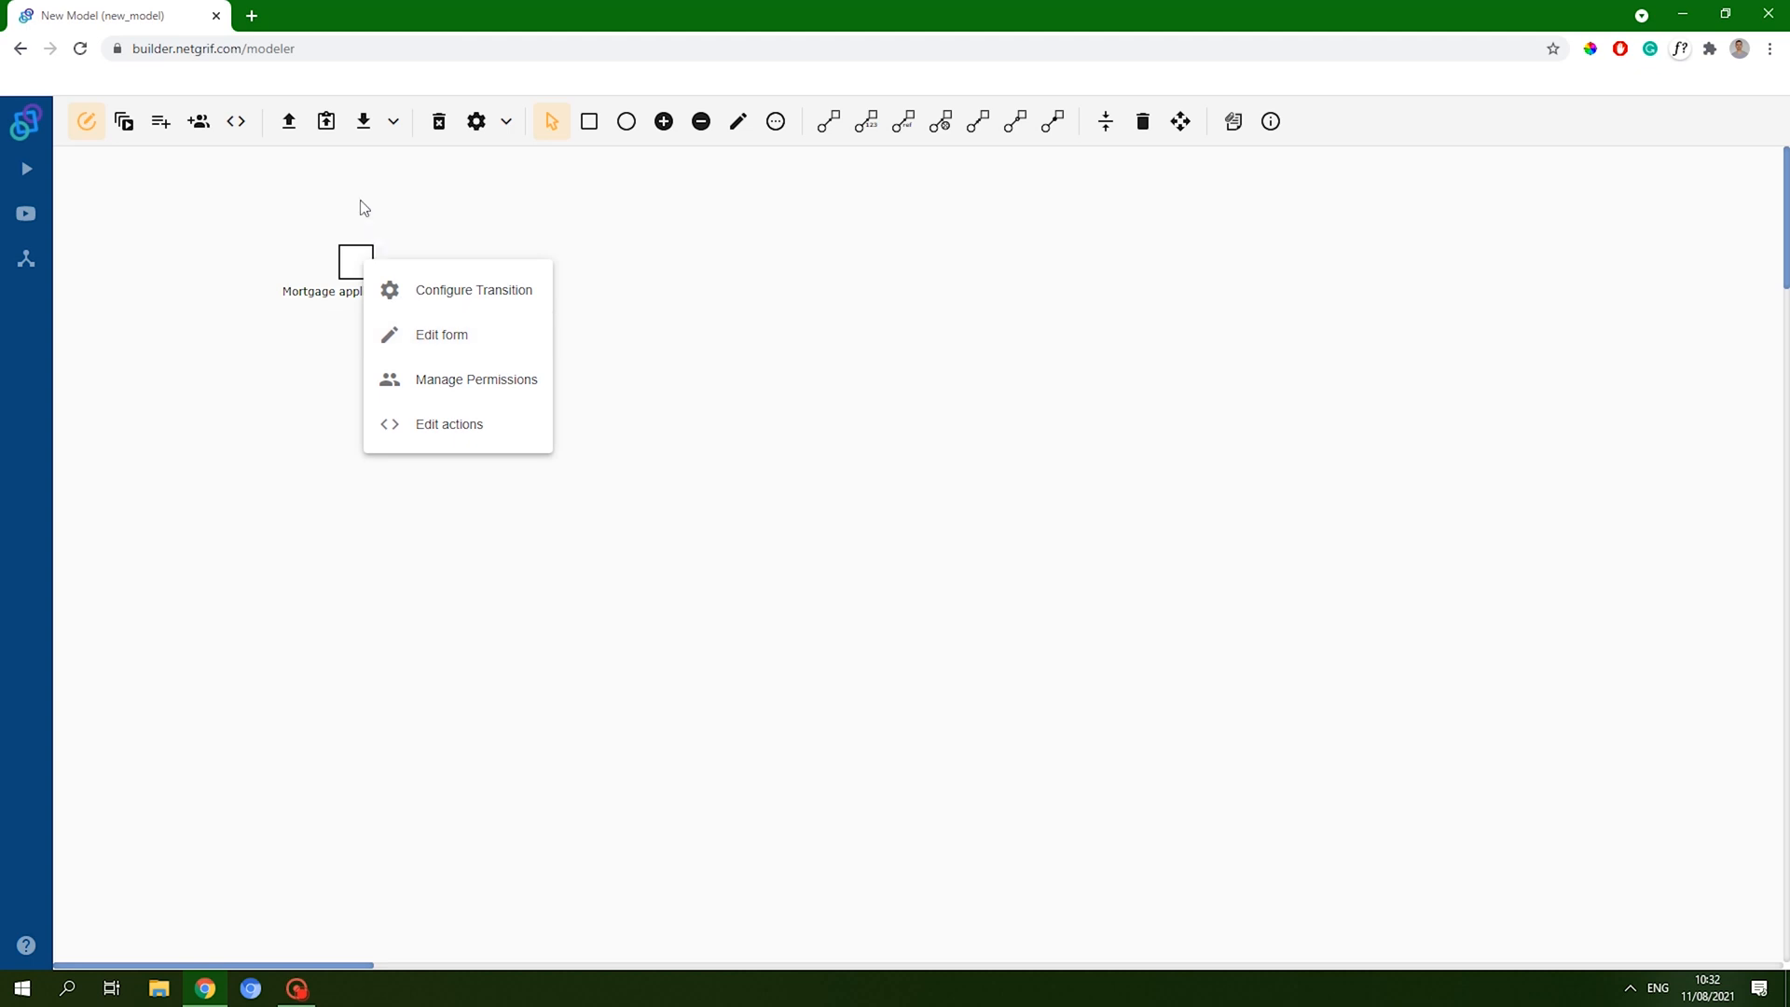
pyautogui.click(160, 125)
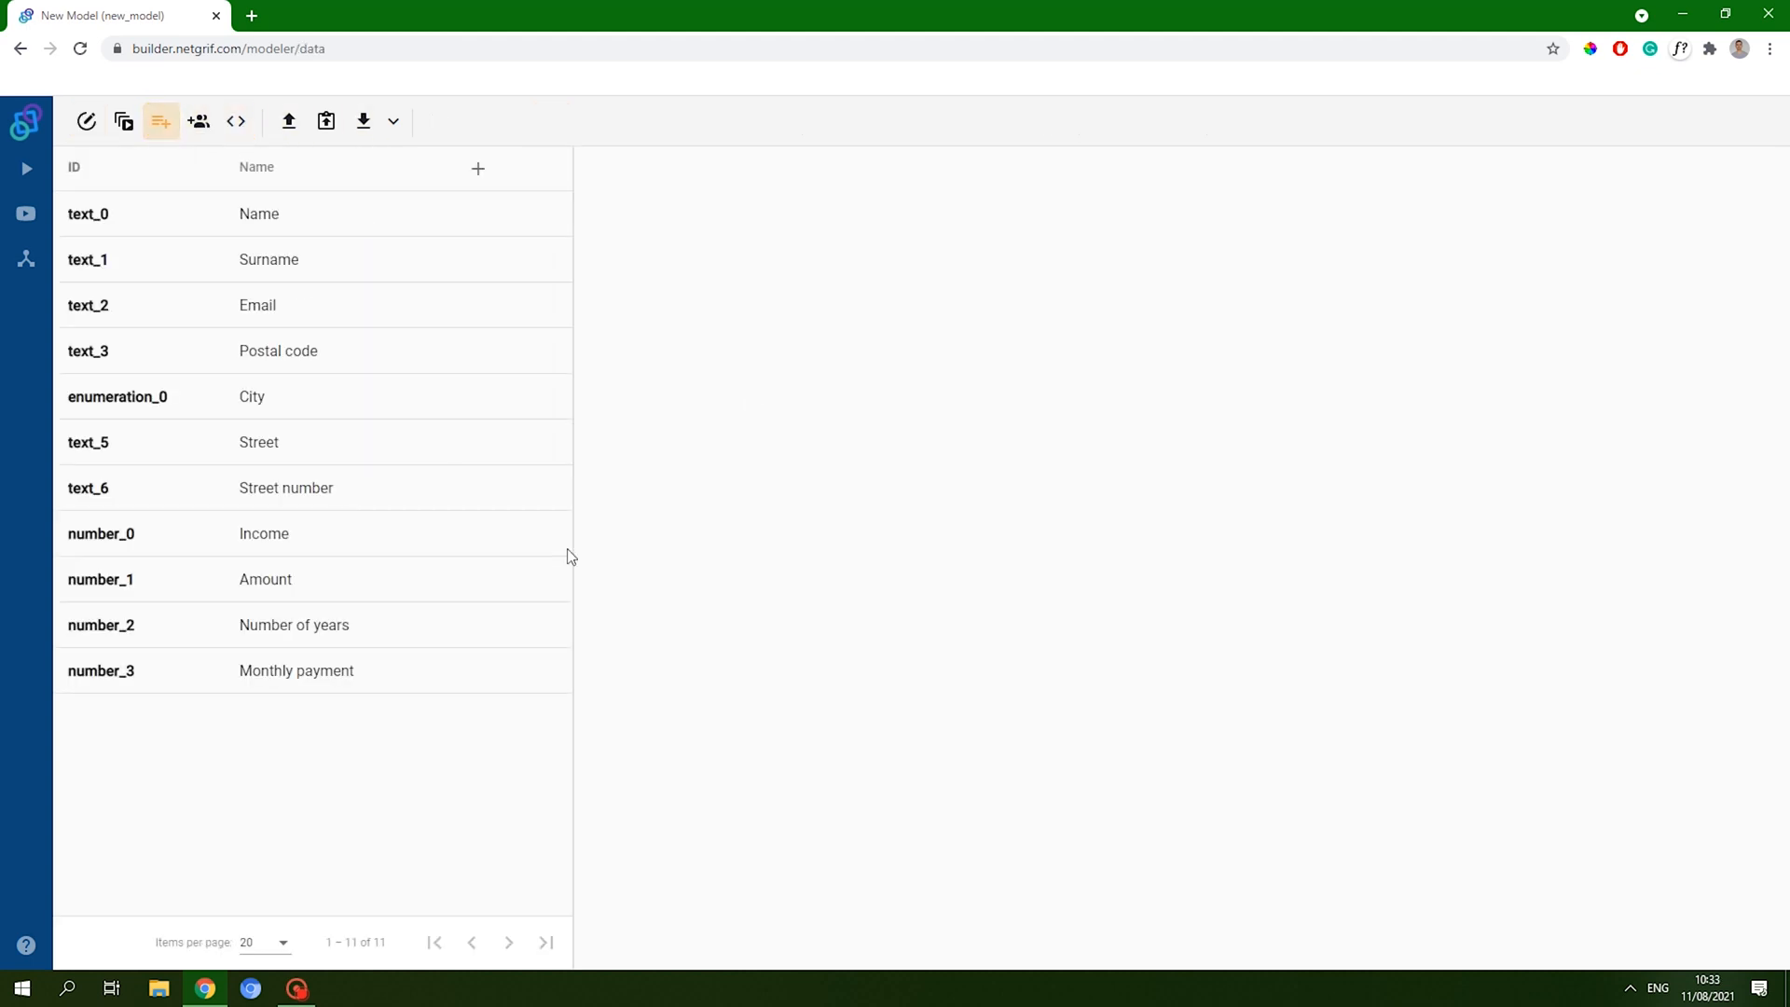
pyautogui.click(478, 169)
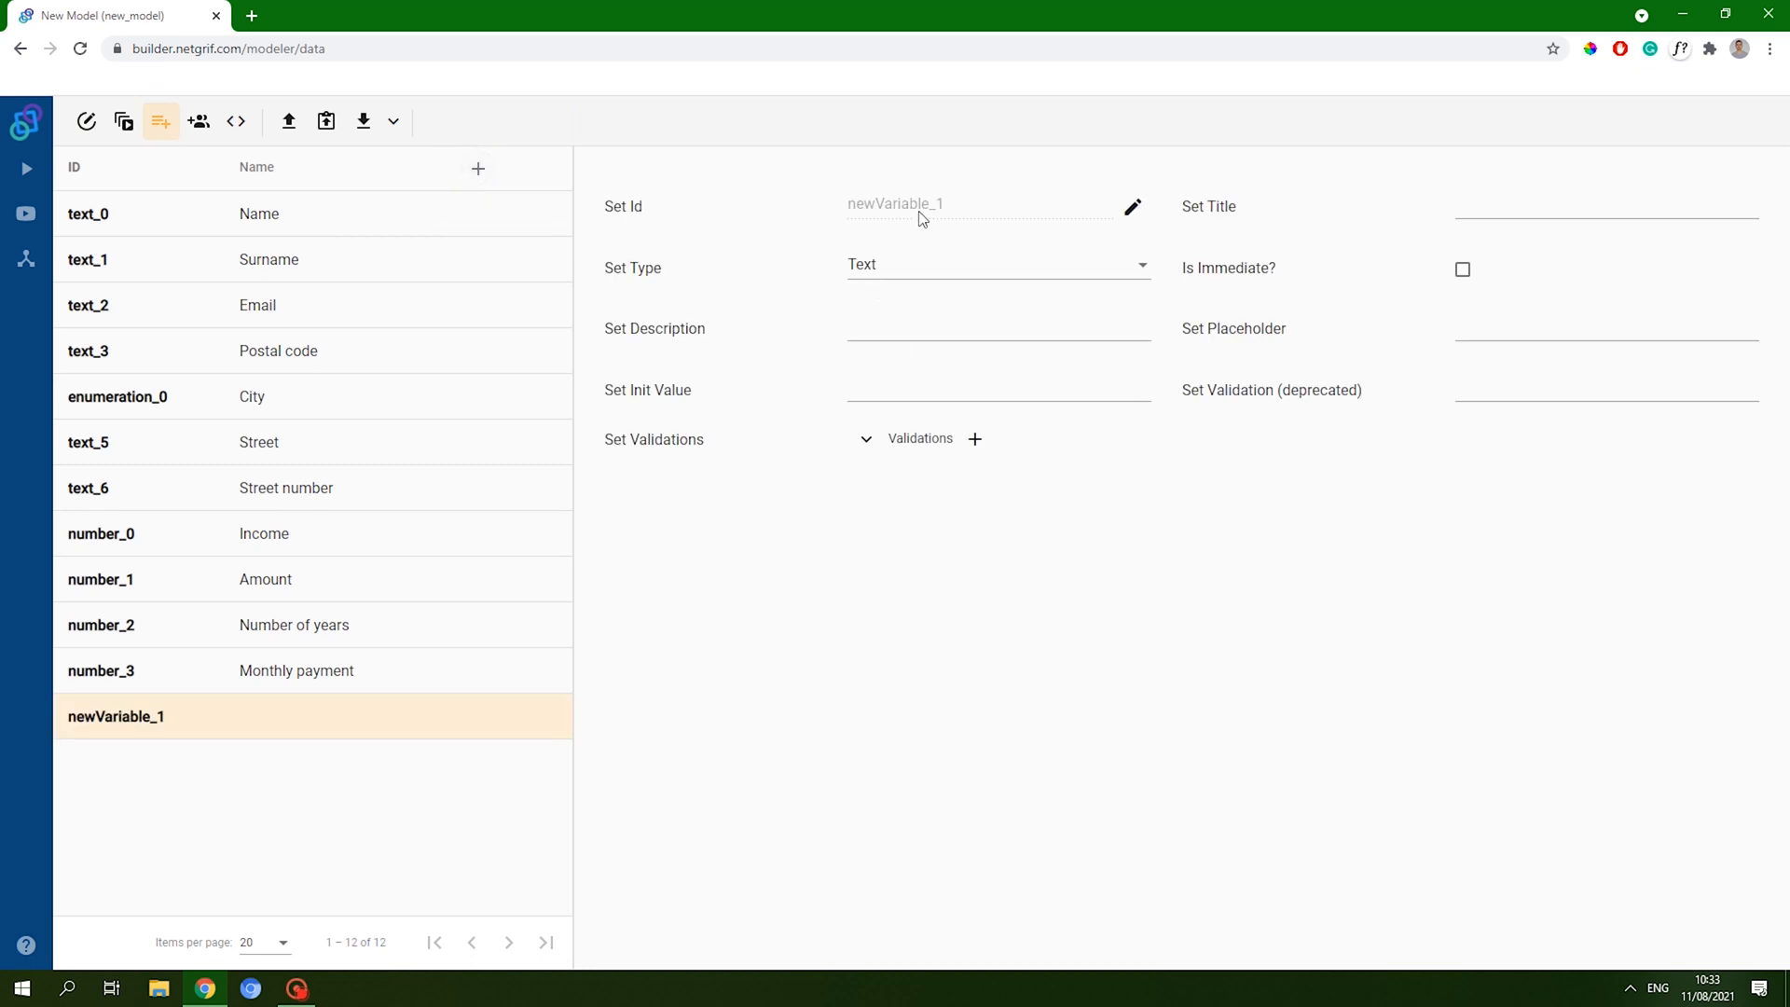
pyautogui.click(1138, 209)
pyautogui.write('calc')
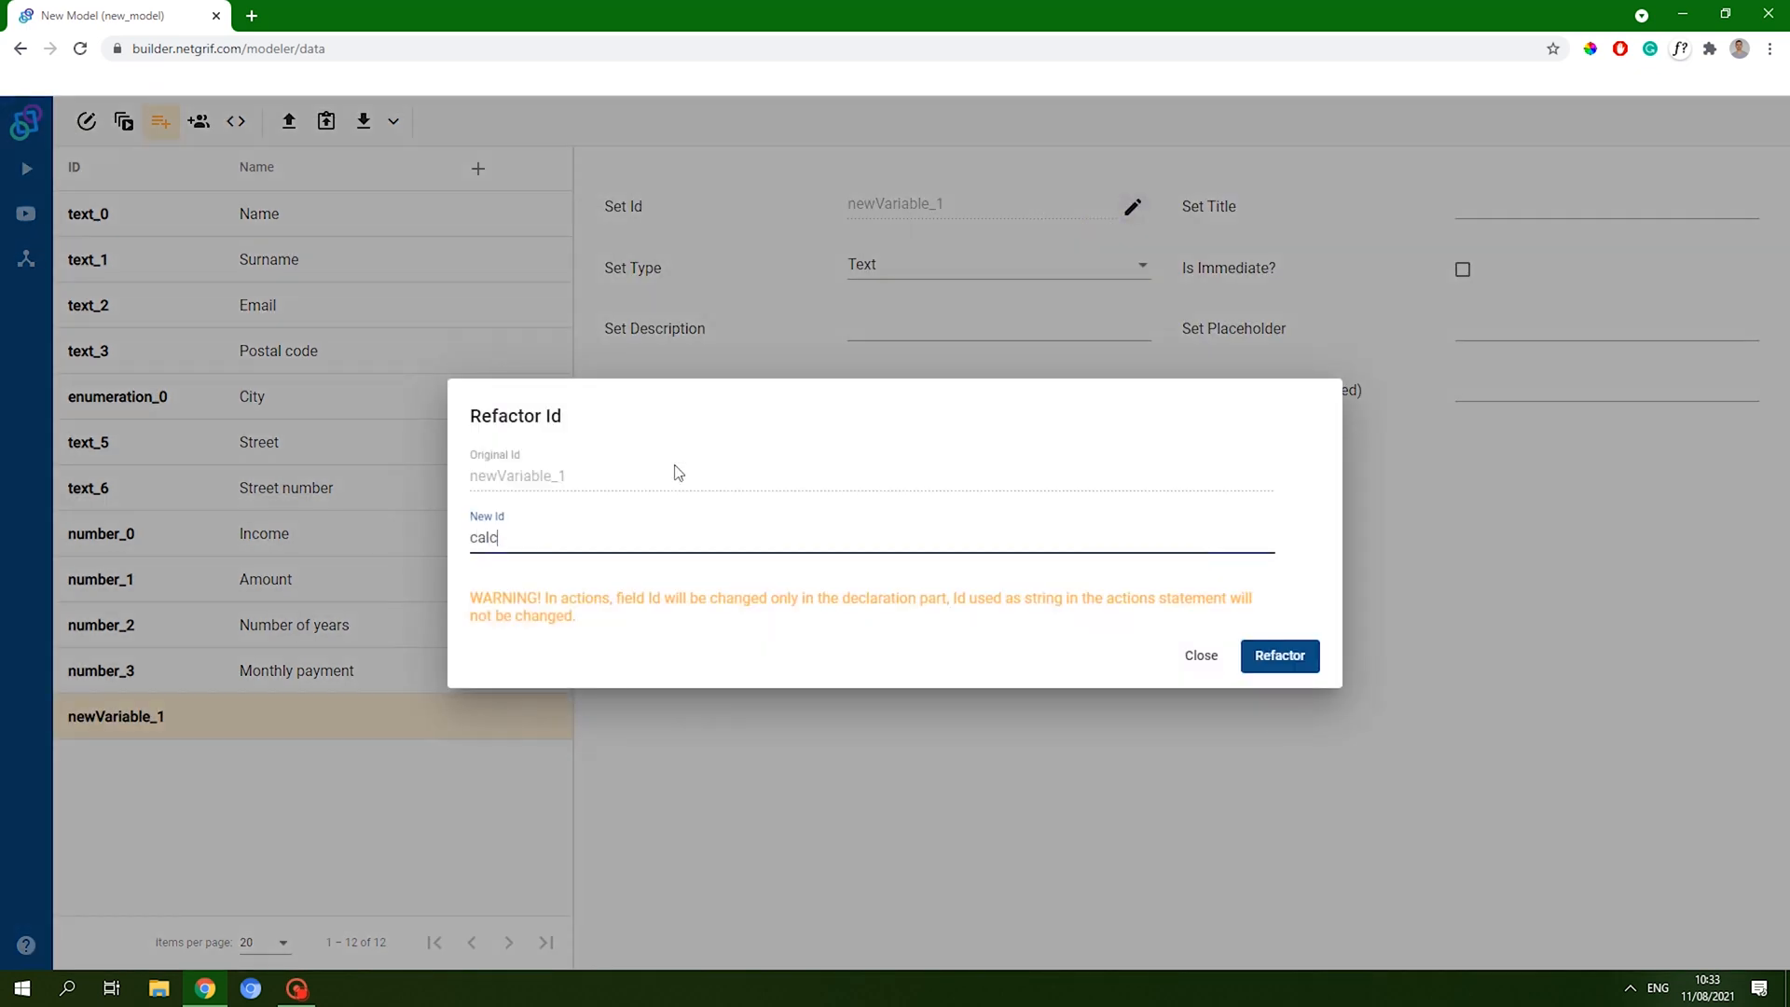
pyautogui.click(1265, 663)
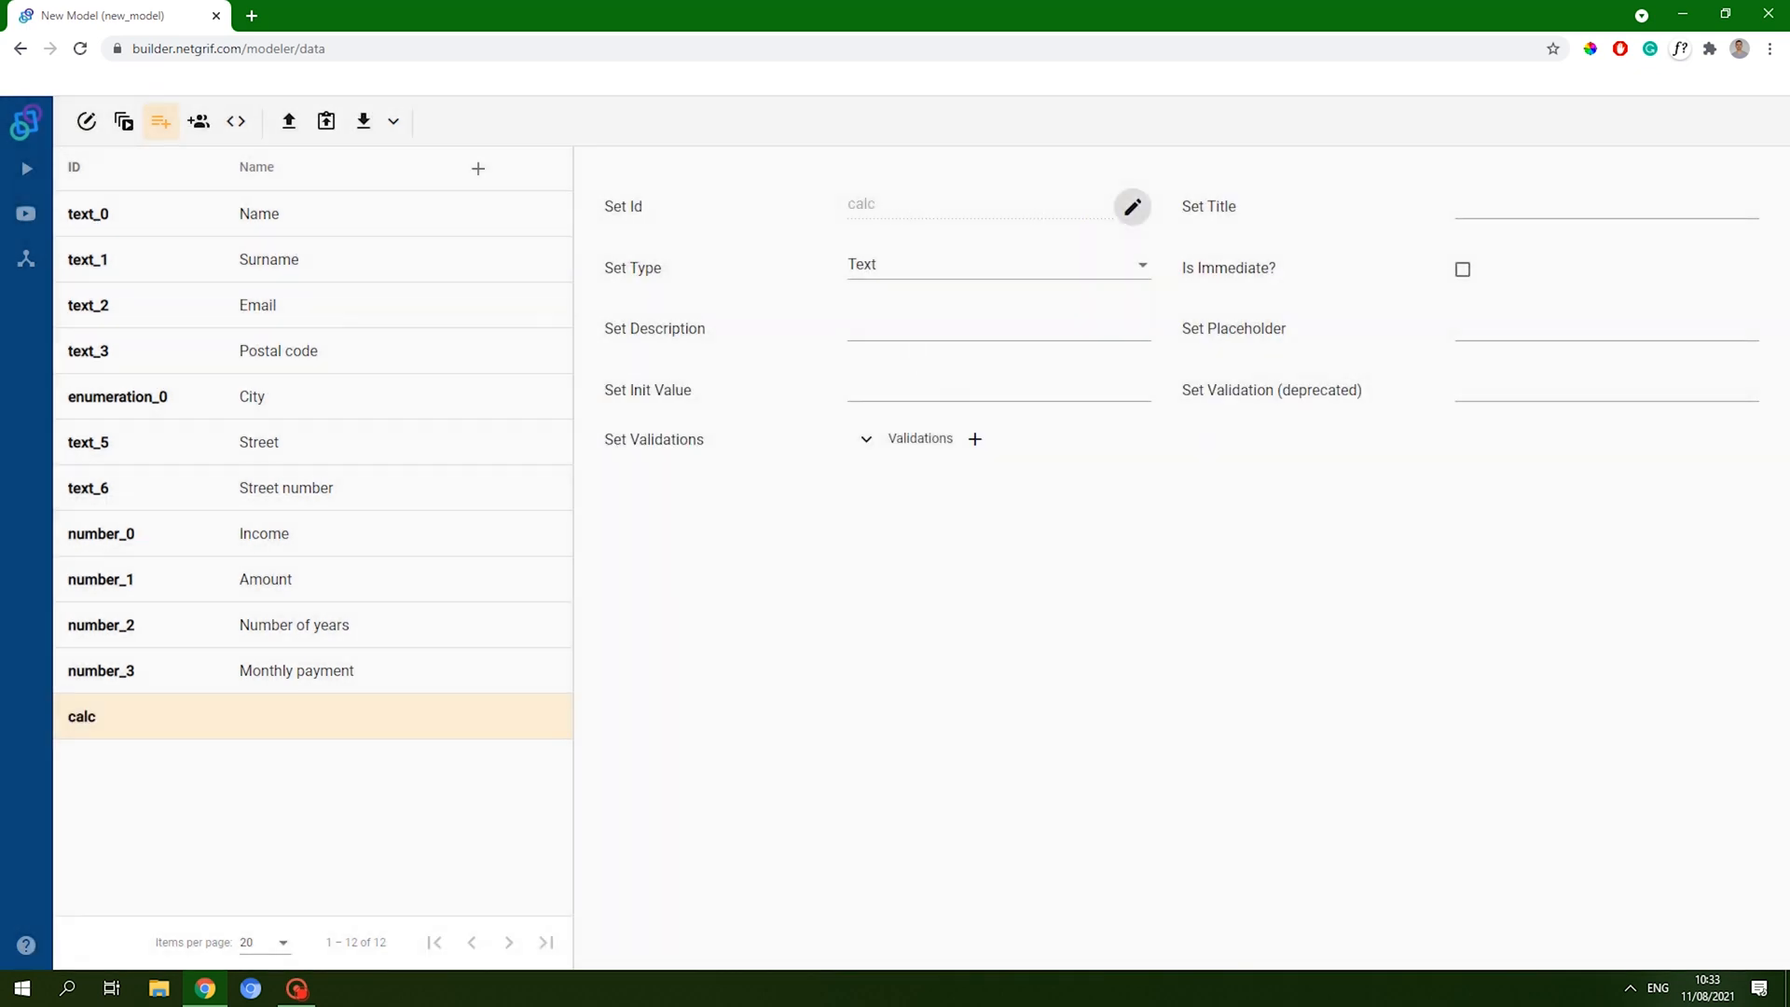
pyautogui.click(1494, 201)
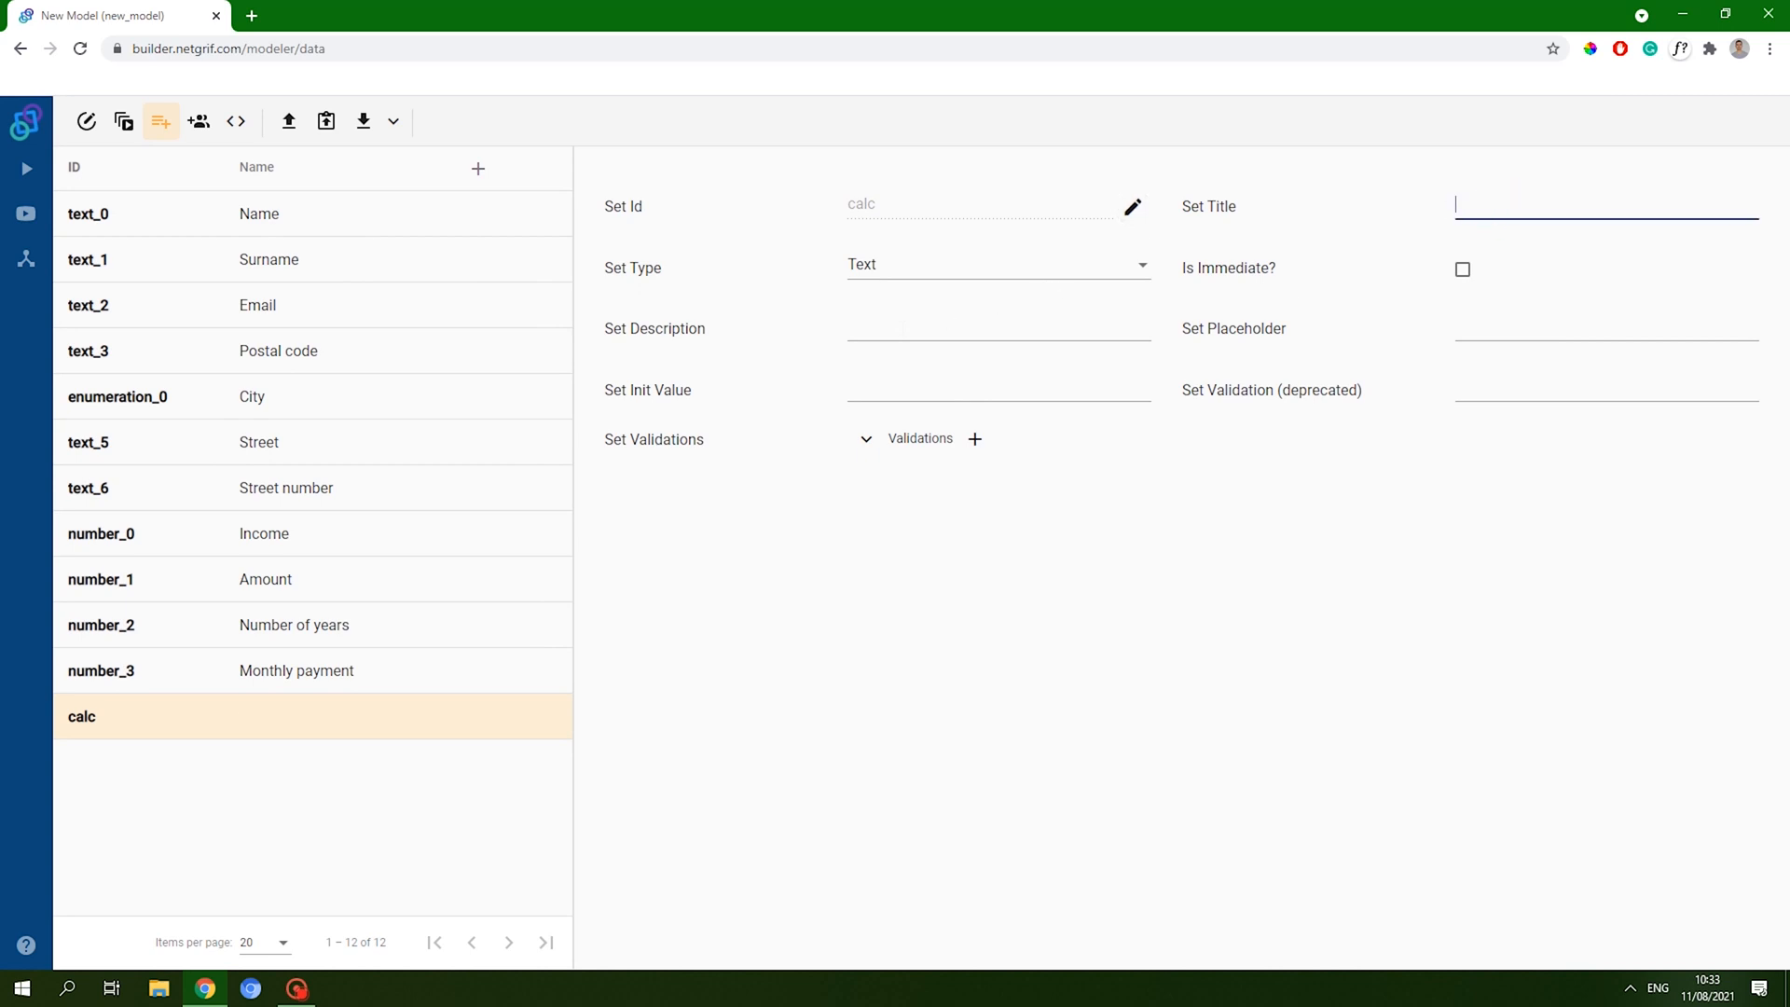
pyautogui.write('calc')
pyautogui.click(847, 755)
# - View the calc field's actions, then go back to the data fields list
pyautogui.click(86, 121)
pyautogui.click(236, 121)
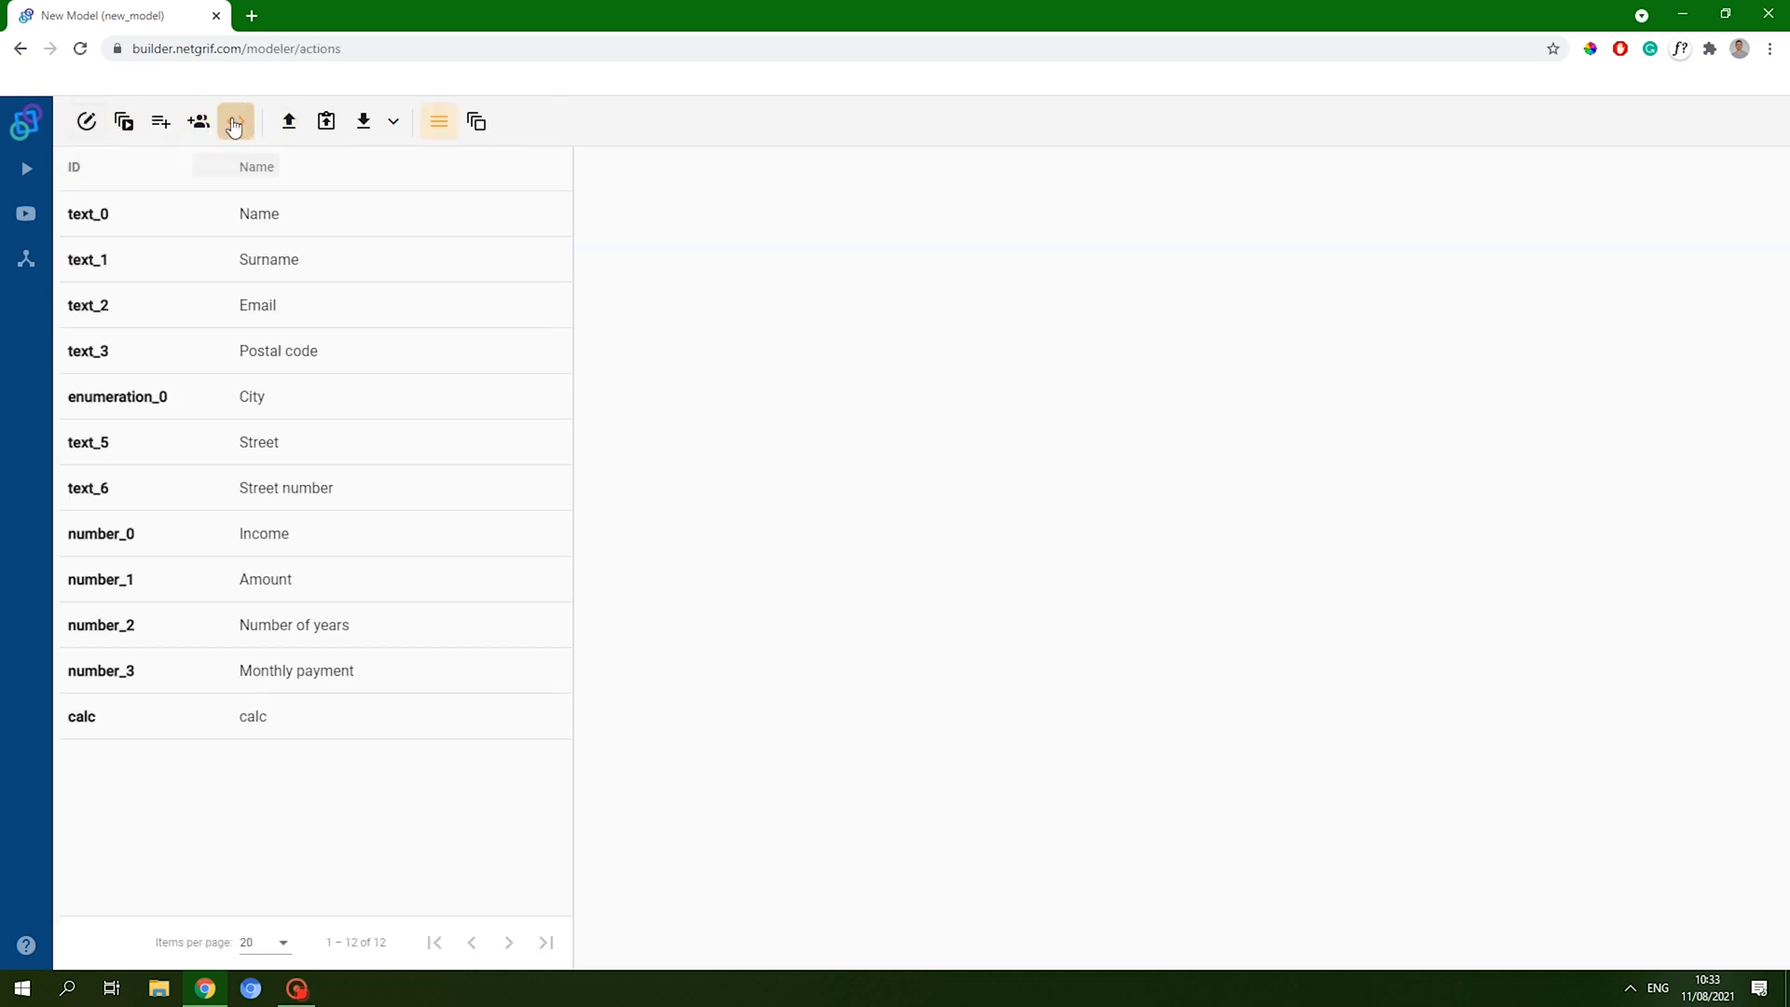
pyautogui.click(298, 733)
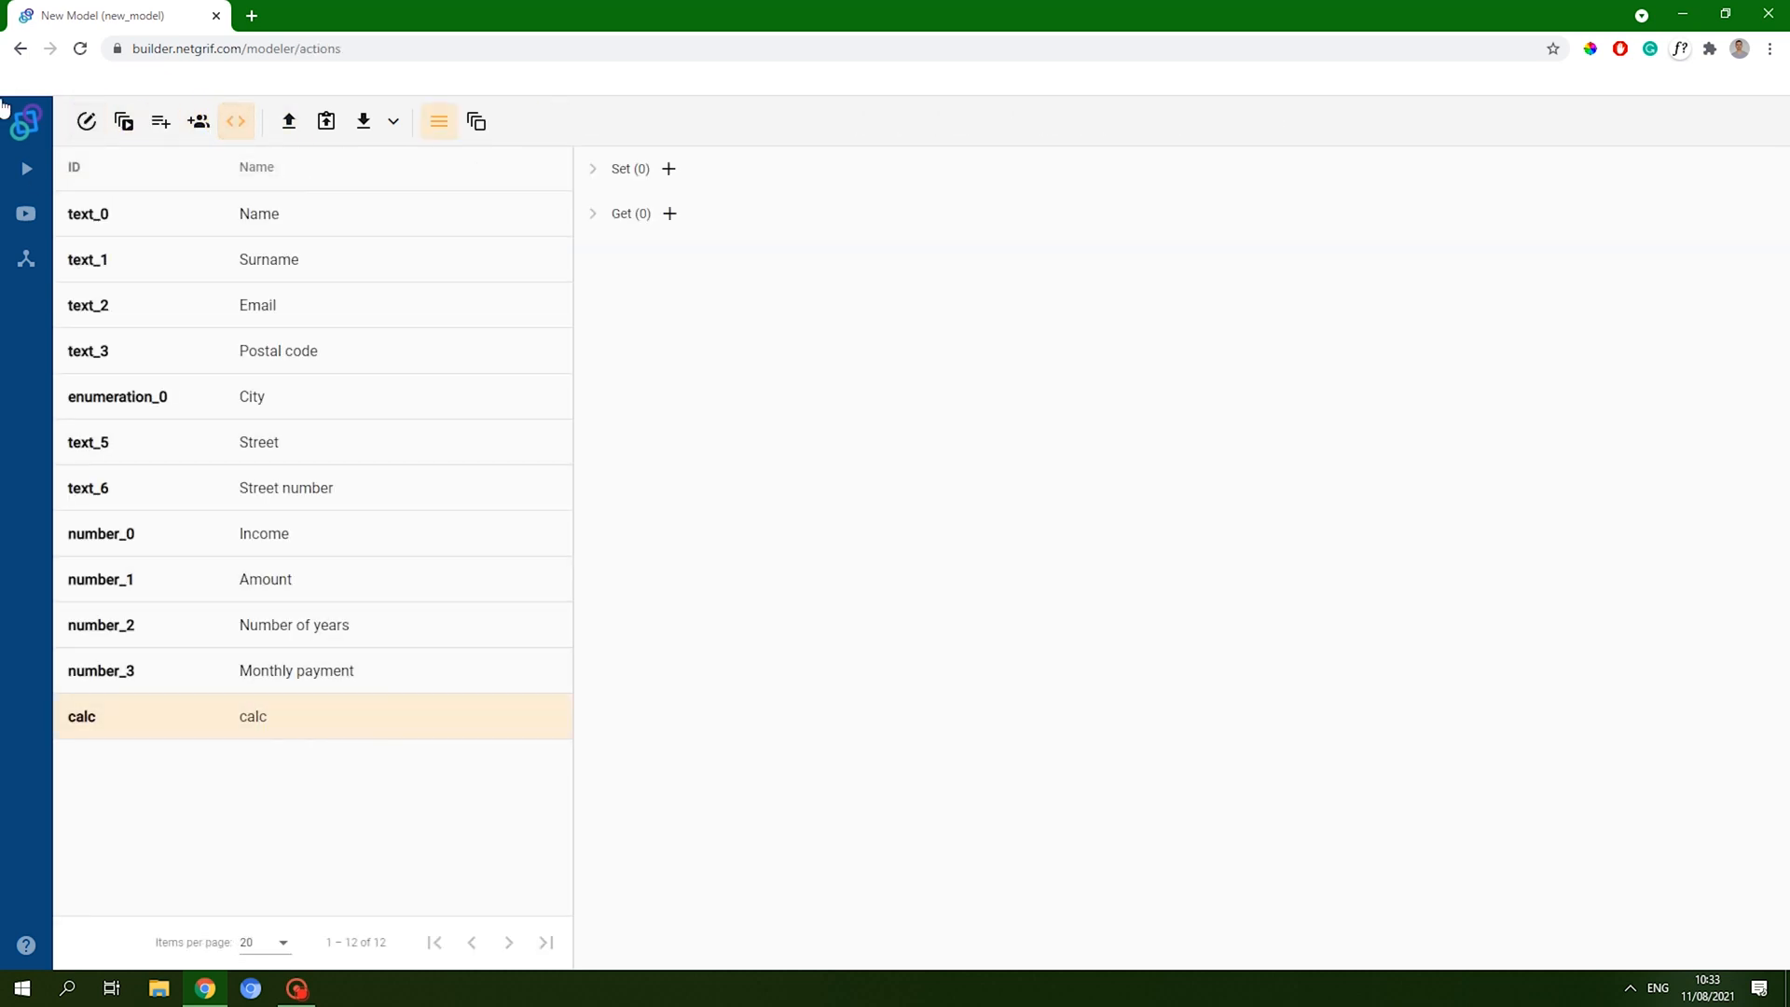
pyautogui.click(149, 116)
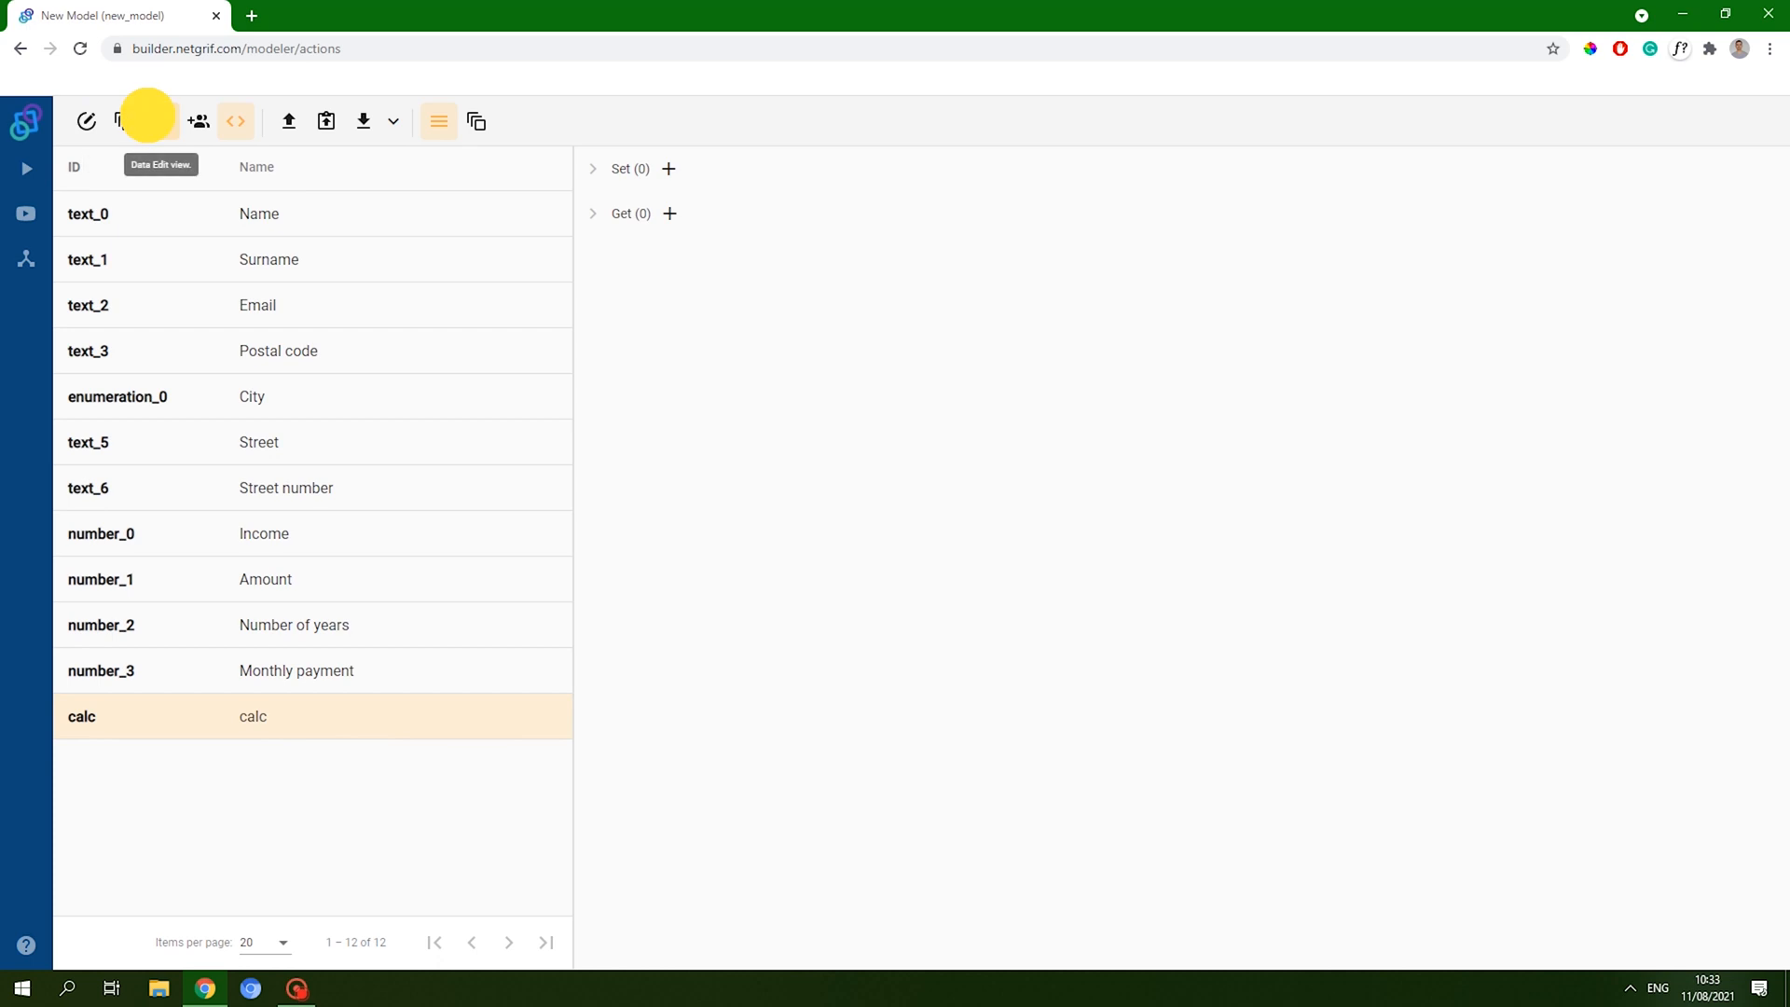
# - Change the calc field's type to Boolean
pyautogui.click(287, 718)
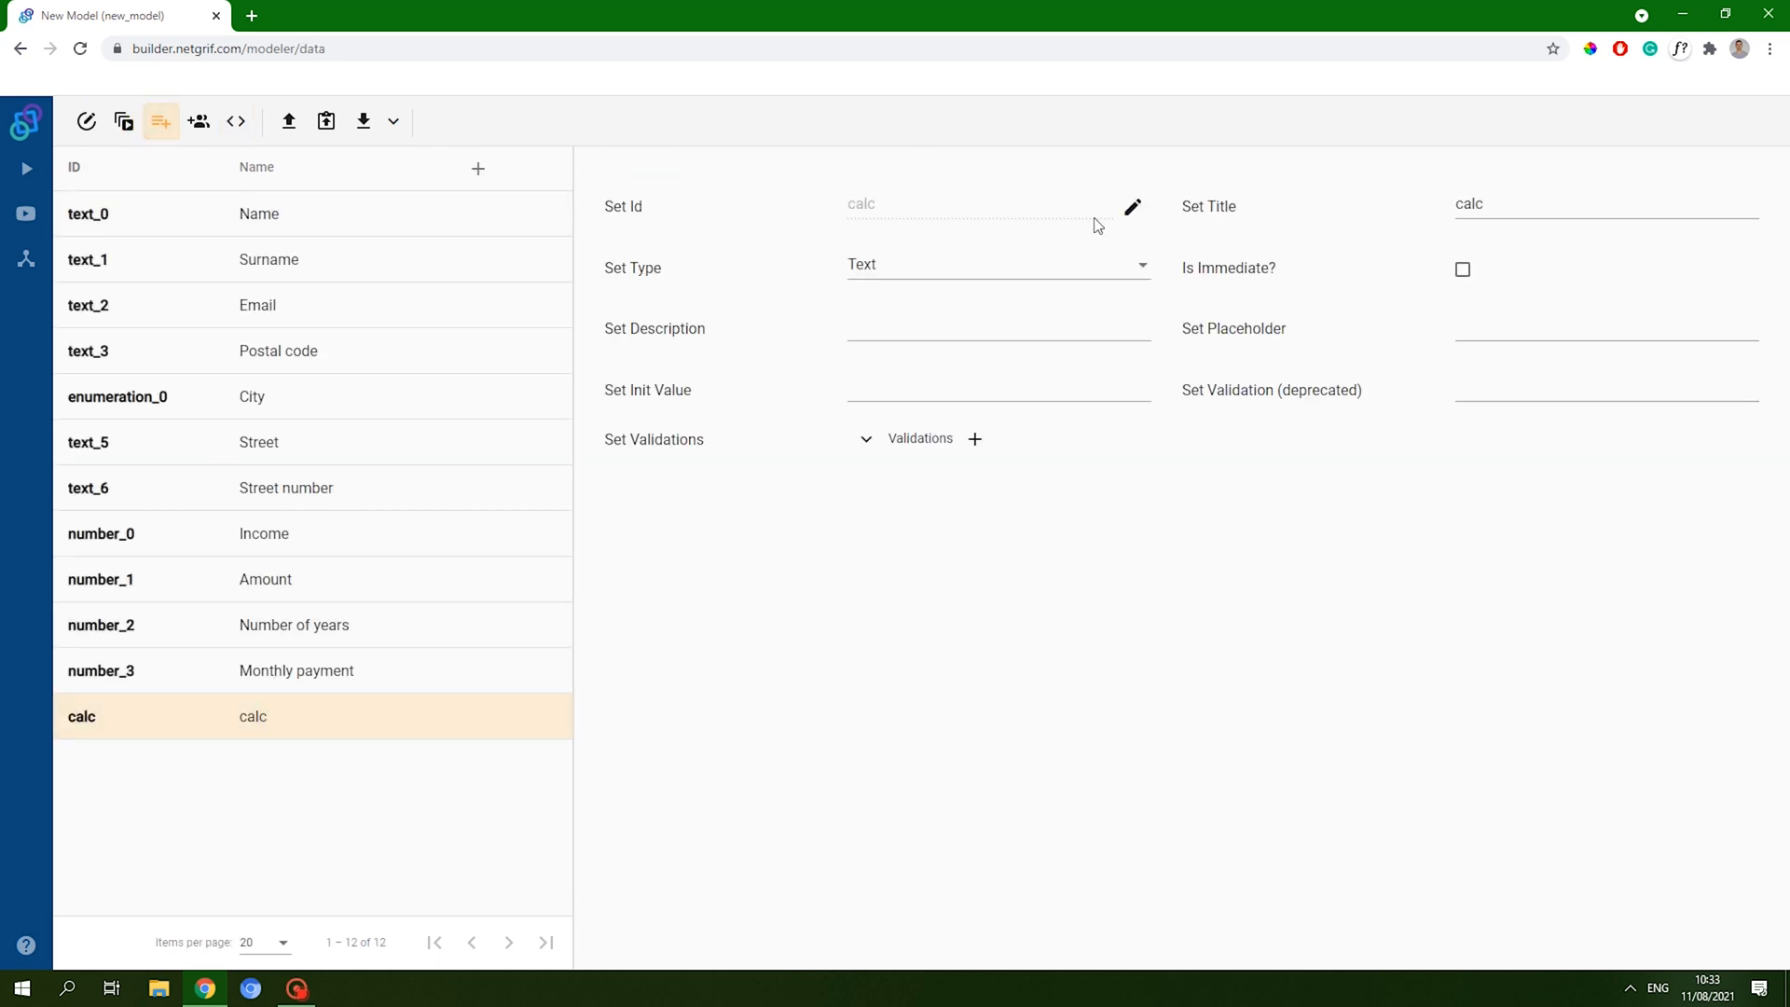
pyautogui.click(1047, 270)
pyautogui.scroll(-3, 914, 410)
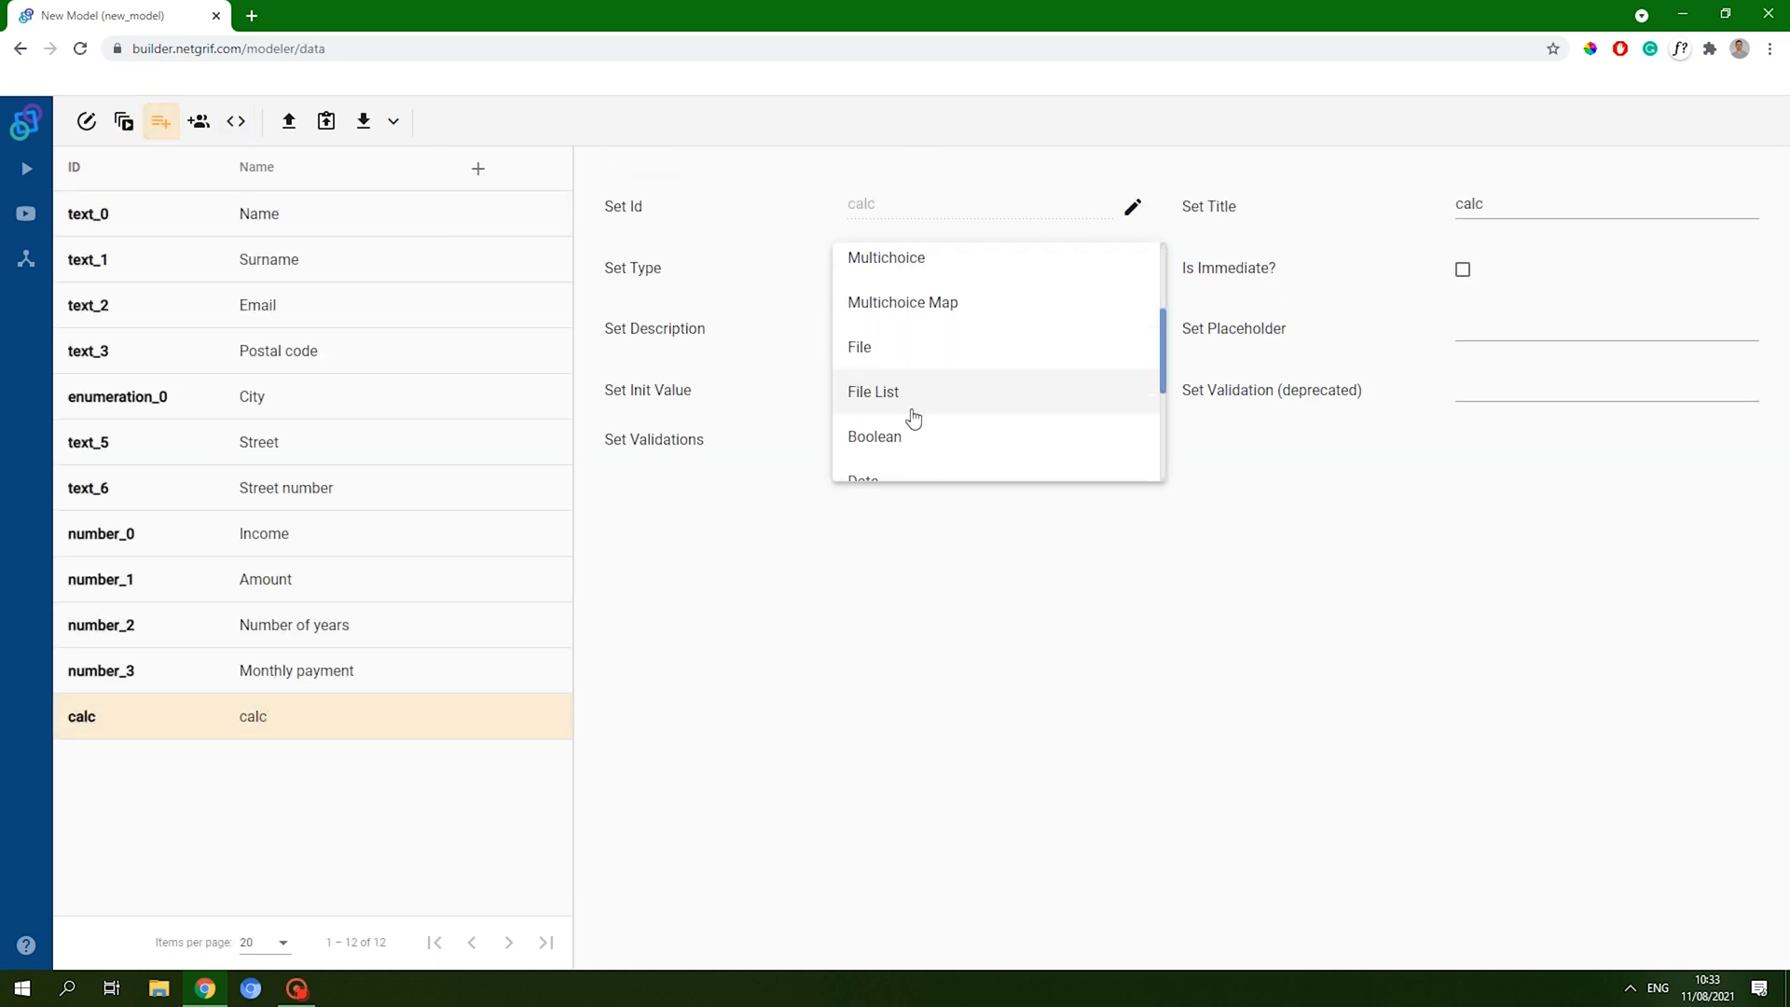
pyautogui.click(881, 343)
pyautogui.click(874, 651)
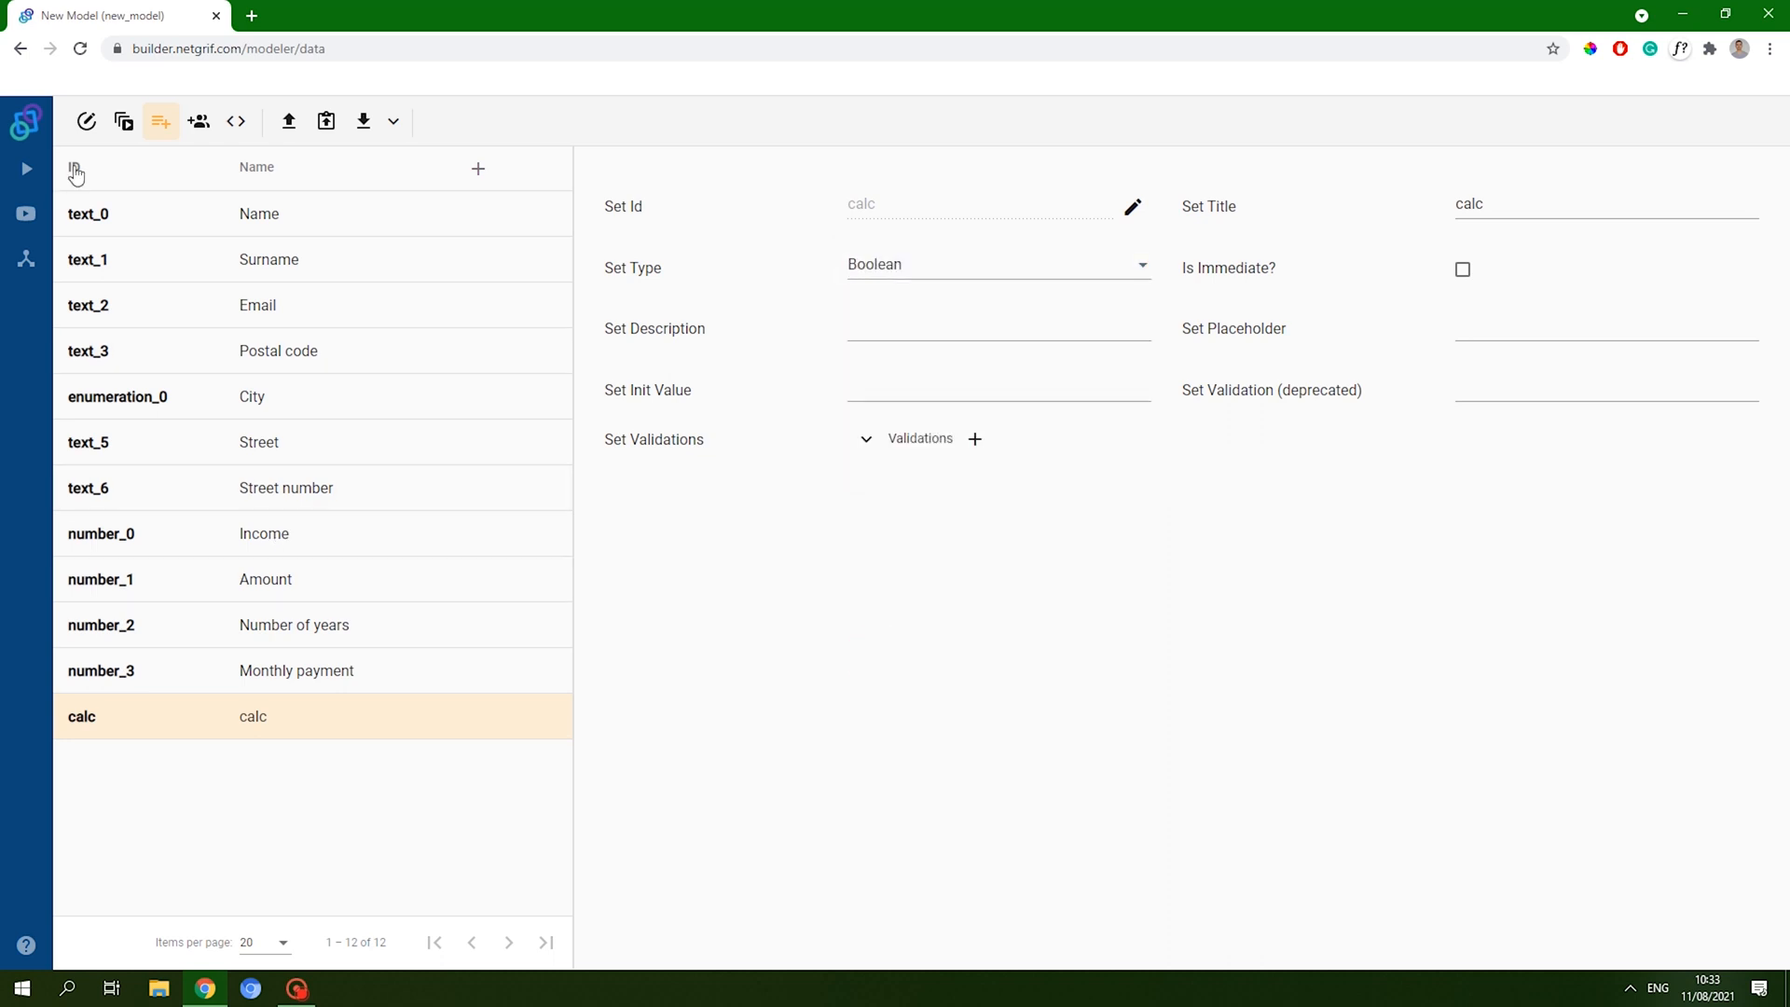
pyautogui.click(85, 122)
pyautogui.click(235, 122)
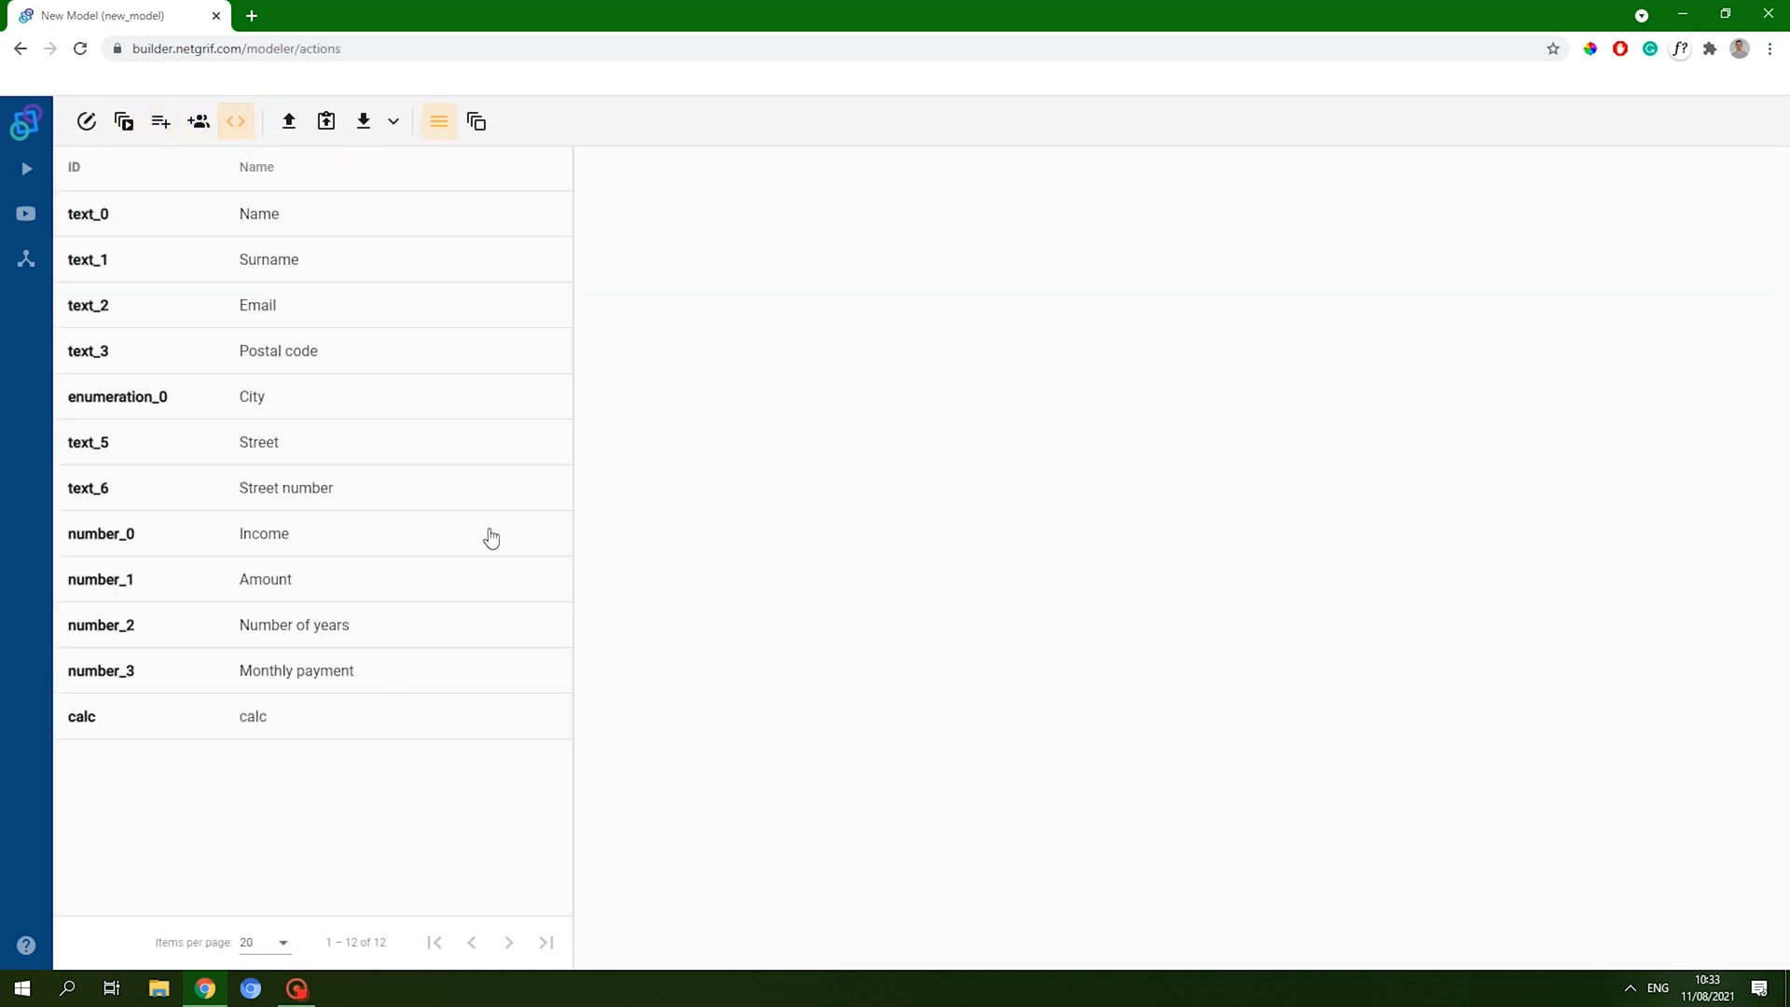
# - Add a set action to calc and write its first line: period: f.number_2
pyautogui.click(351, 713)
pyautogui.click(668, 169)
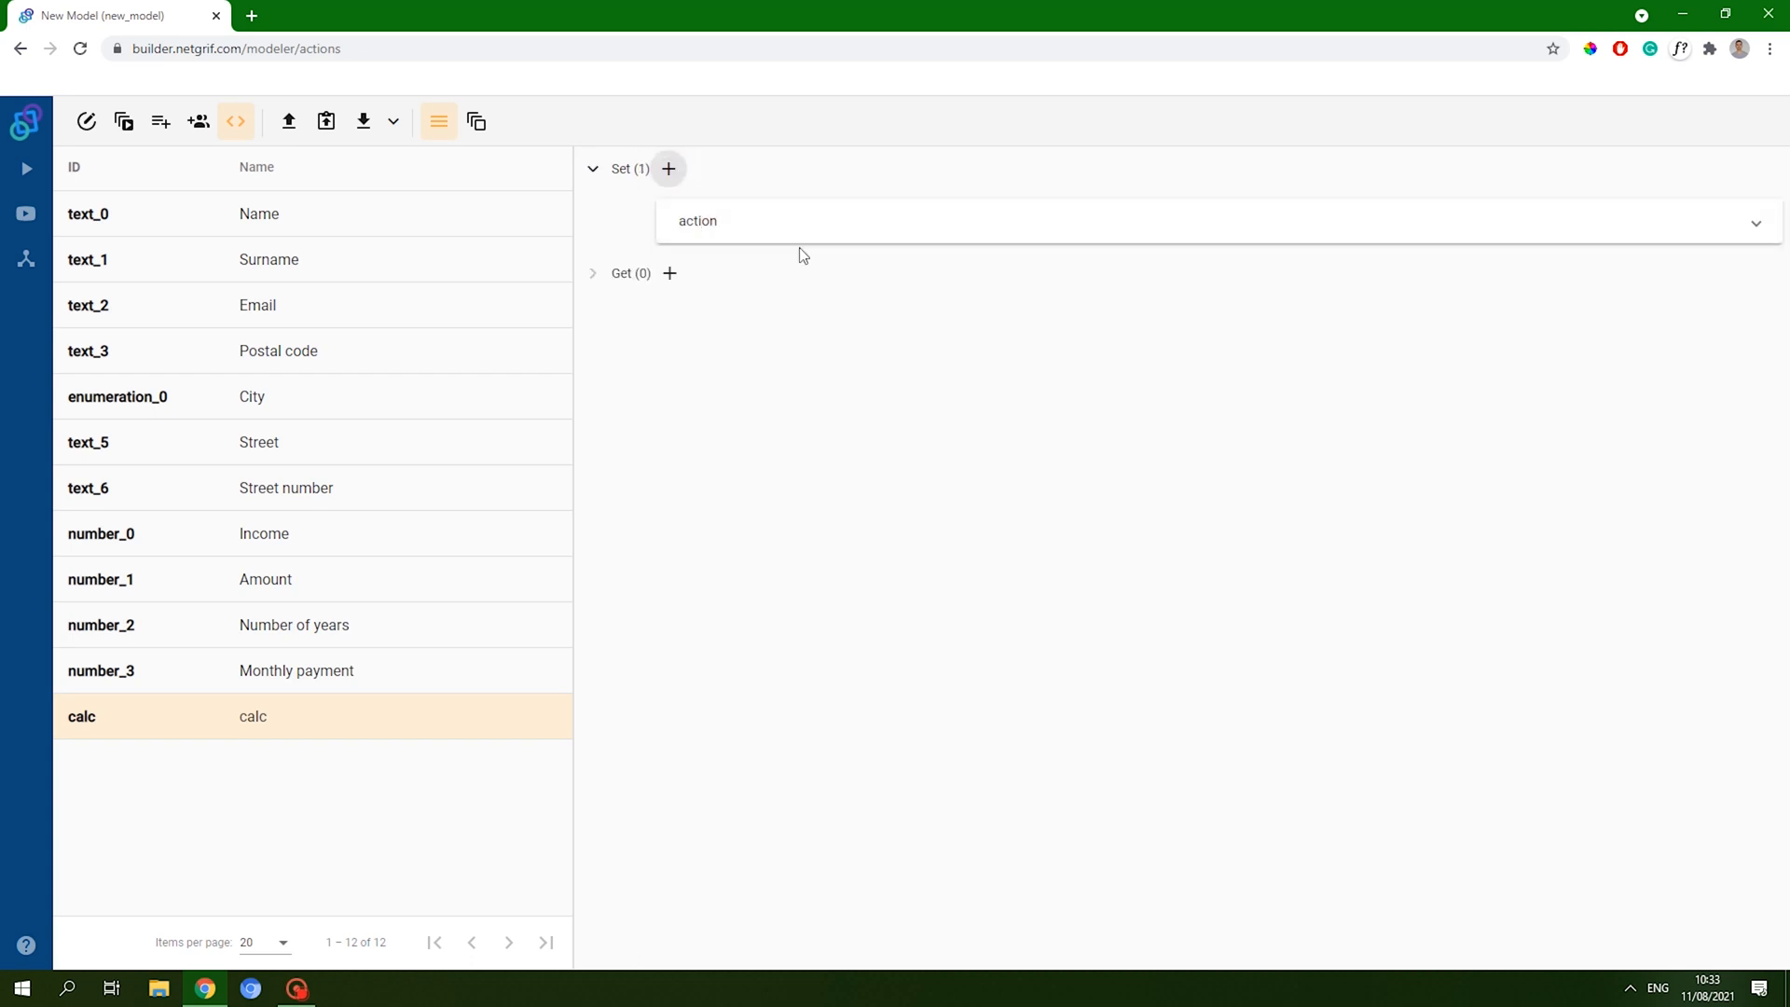
pyautogui.click(872, 286)
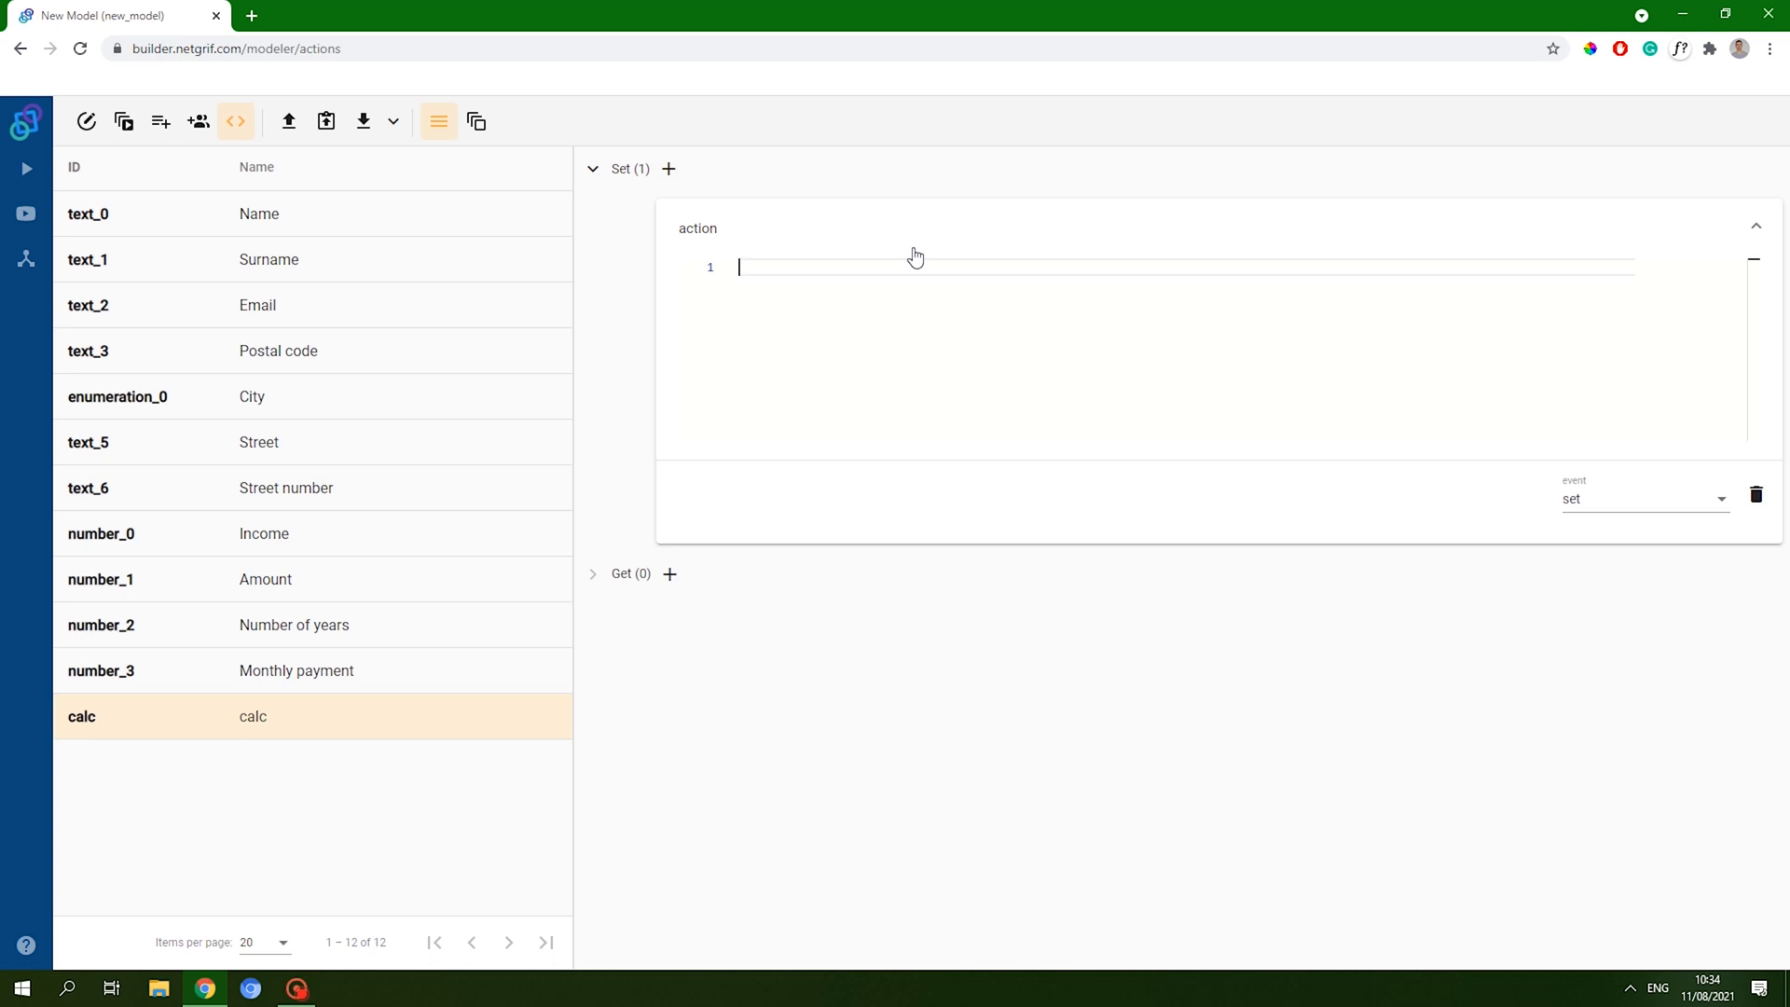
pyautogui.write('period: f.number_2,')
# - Duplicate the period line and edit the copy into loan: f.number_1
pyautogui.hotkey('ctrl', 'a')
pyautogui.hotkey('ctrl', 'c')
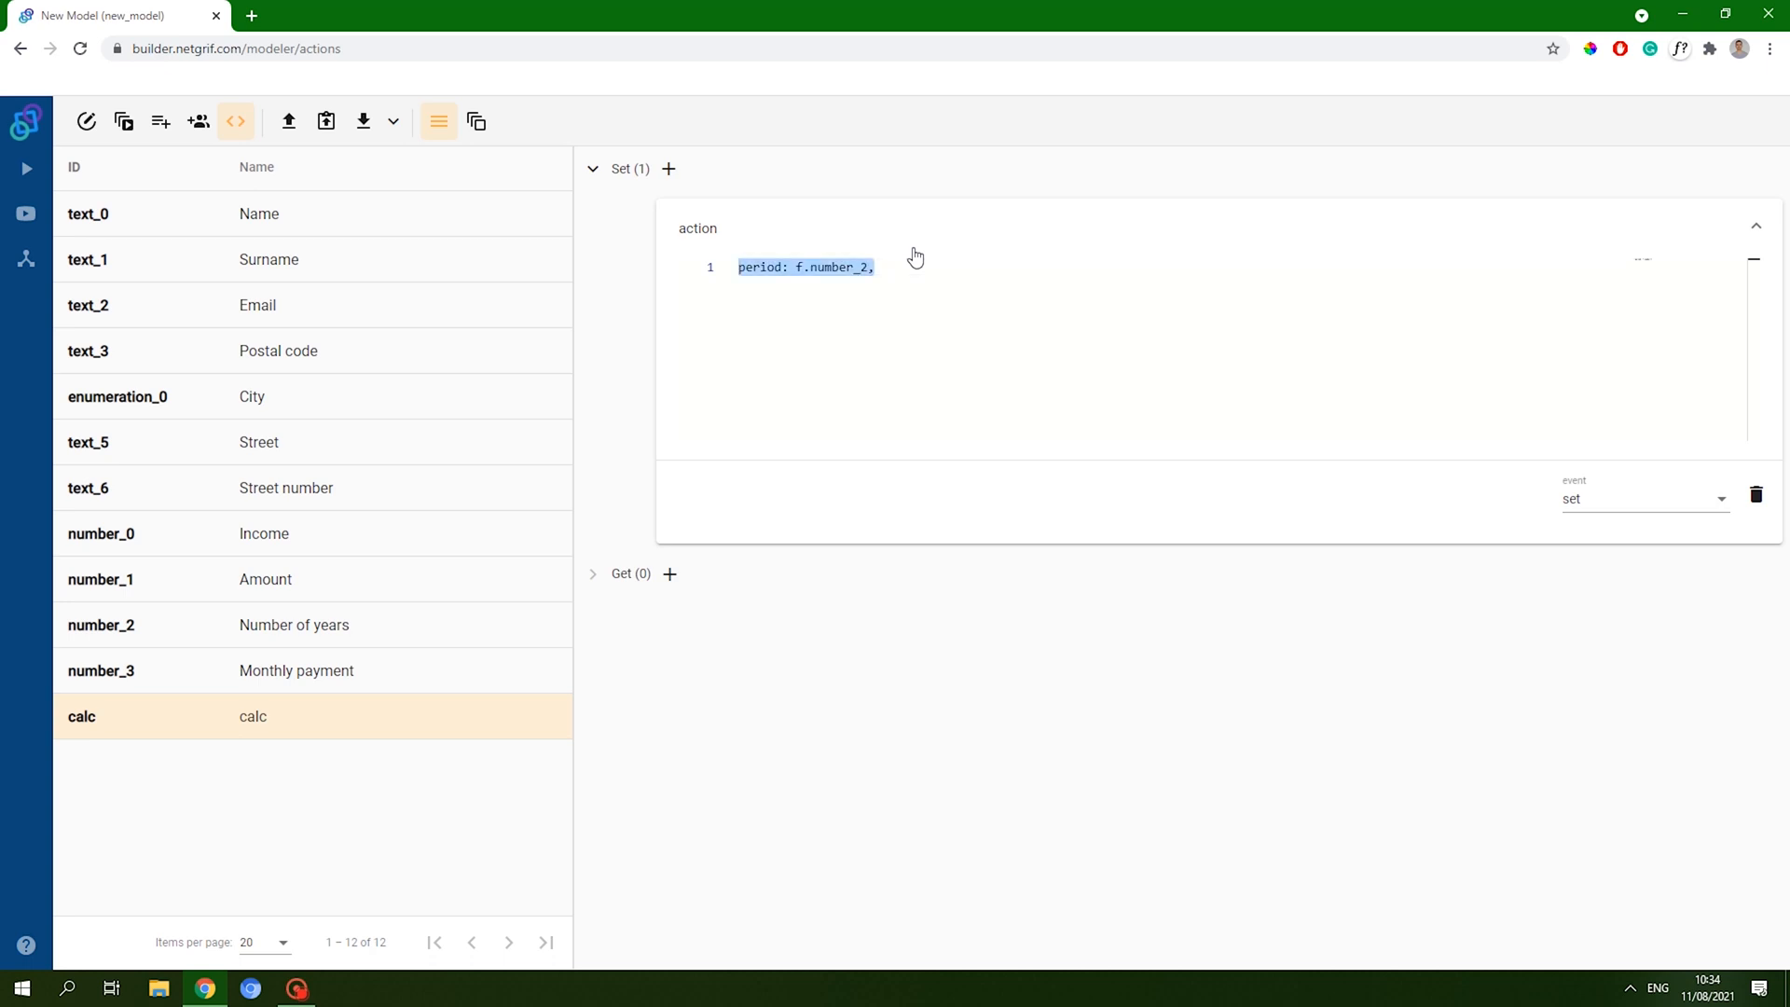
pyautogui.press('Right')
pyautogui.press('Return')
pyautogui.hotkey('ctrl', 'v')
pyautogui.hotkey('ctrl', 'shift', 'Right')
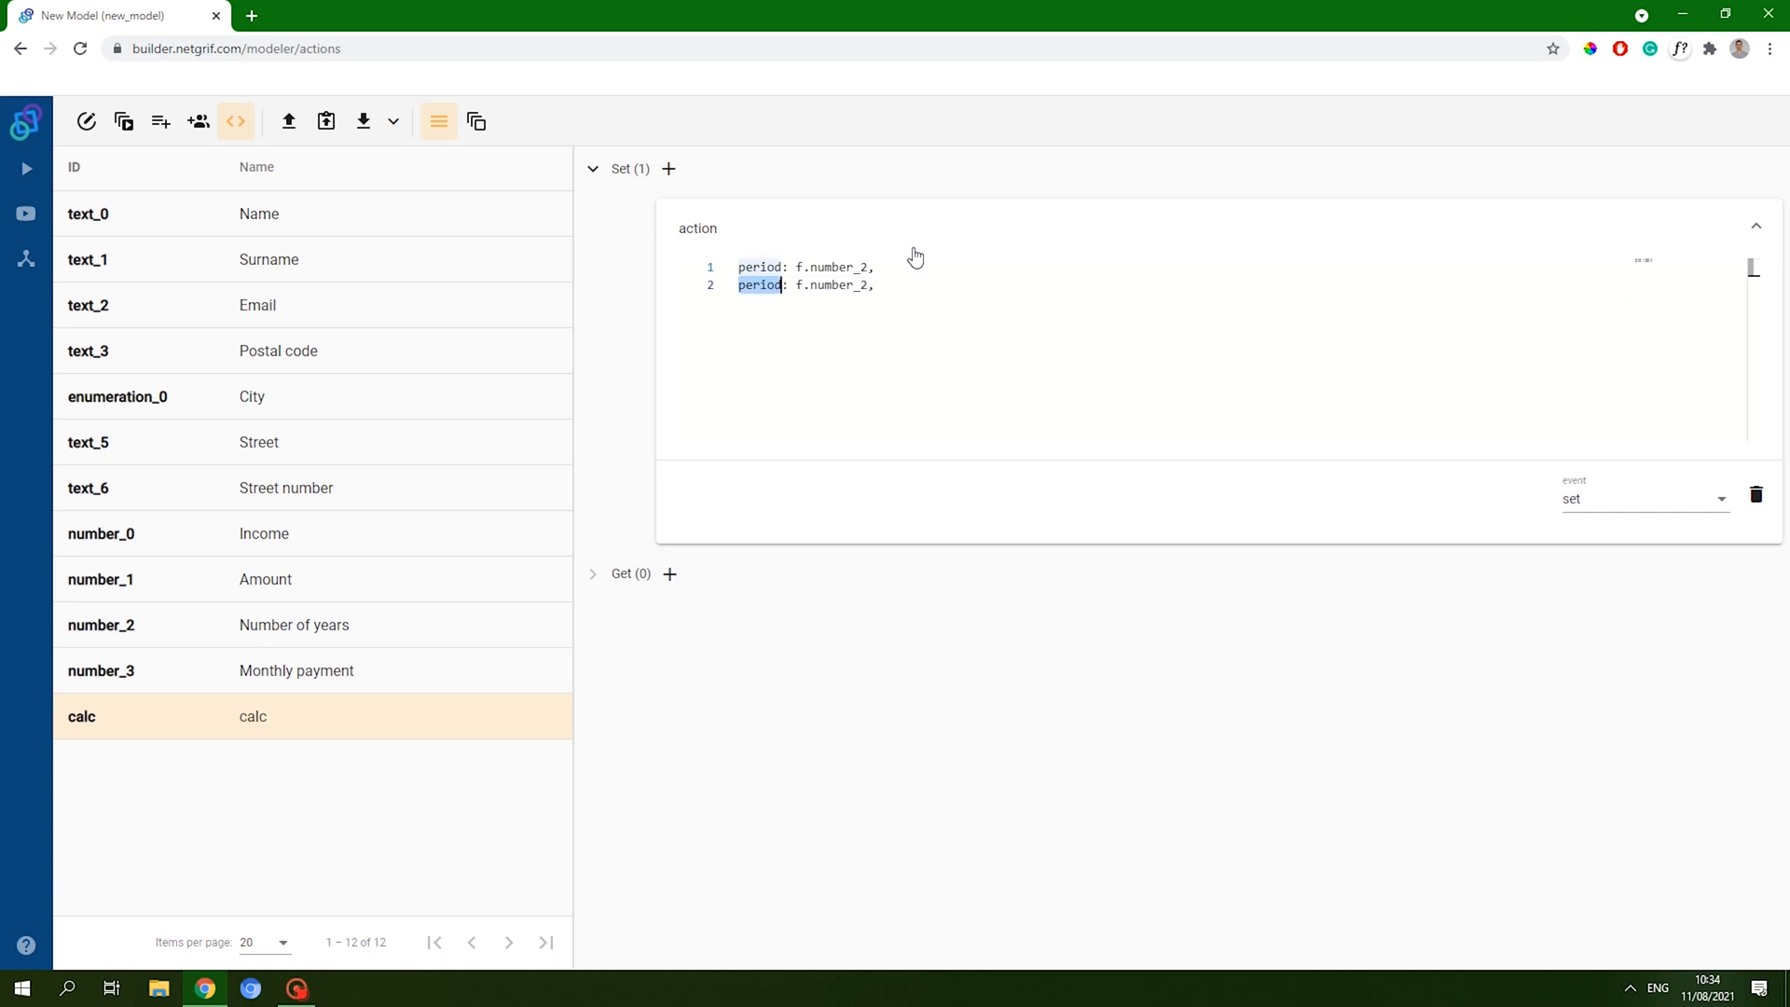
pyautogui.write('a')
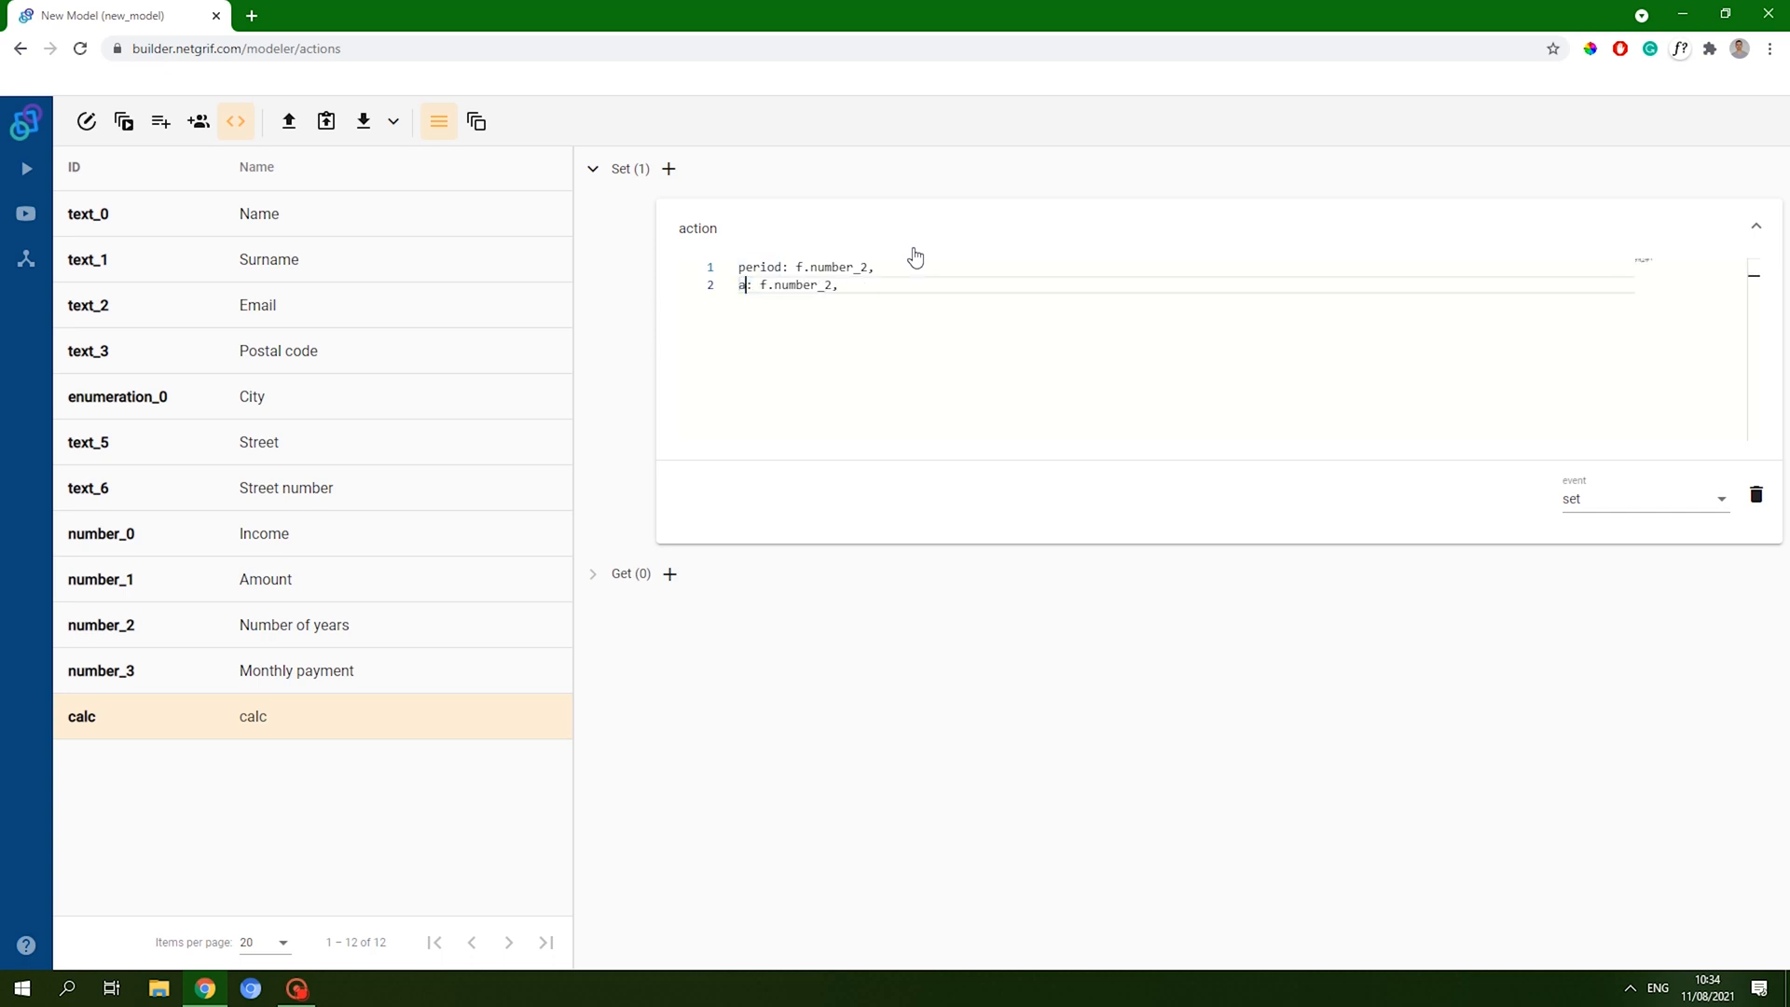
pyautogui.write('mount')
pyautogui.press('BackSpace')
pyautogui.write('1')
pyautogui.hotkey('ctrl', 'shift', 'Right')
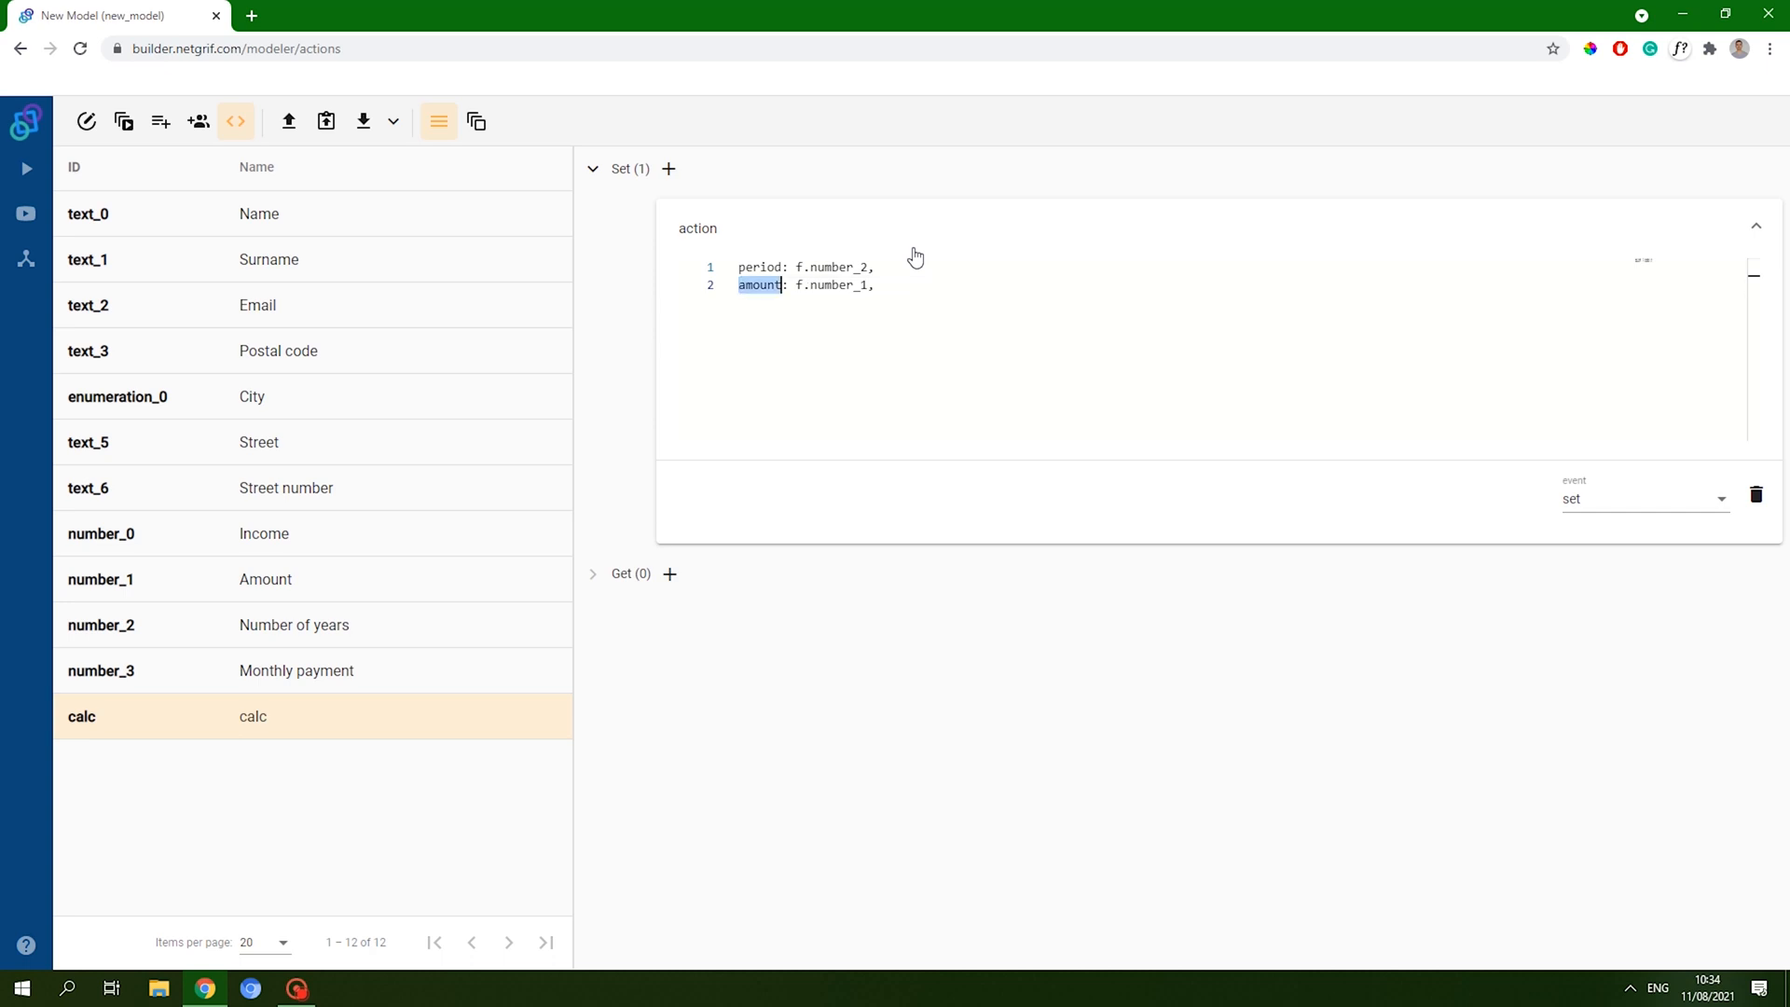
pyautogui.write('loan')
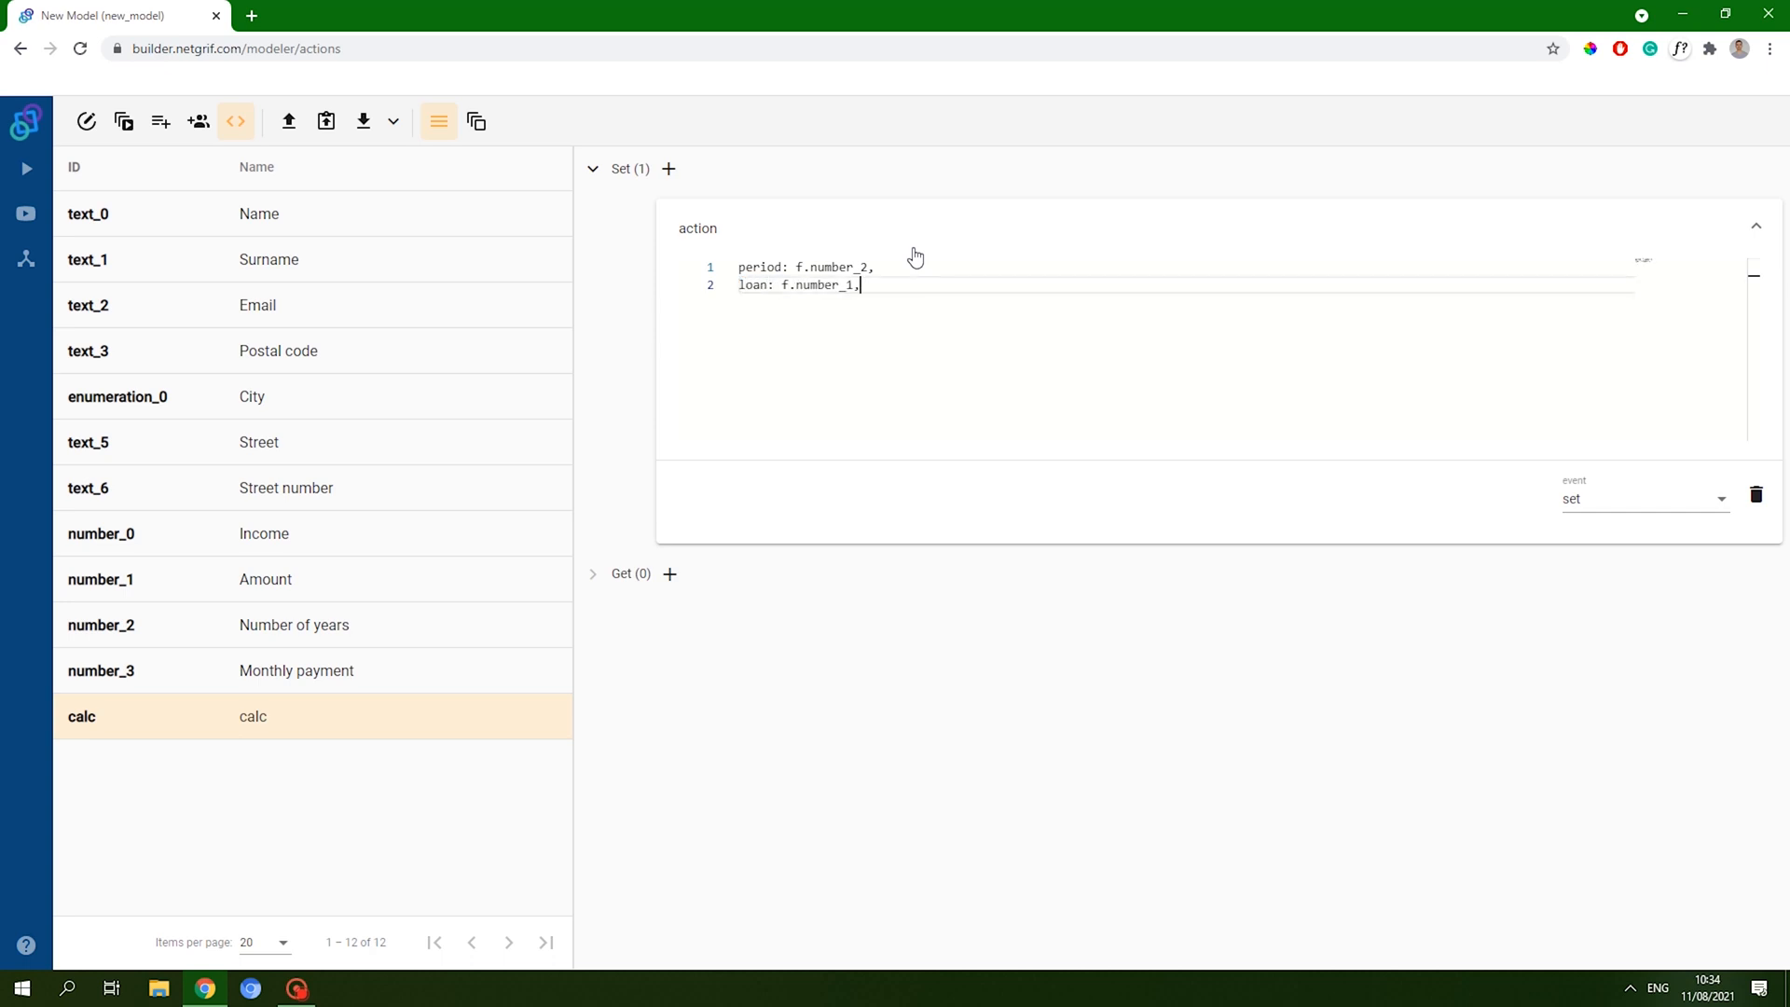
# - Duplicate the loan line into monthly: f.number_3 ending with a semicolon
pyautogui.press('End')
pyautogui.hotkey('shift', 'Home')
pyautogui.hotkey('ctrl', 'c')
pyautogui.press('End')
pyautogui.press('Return')
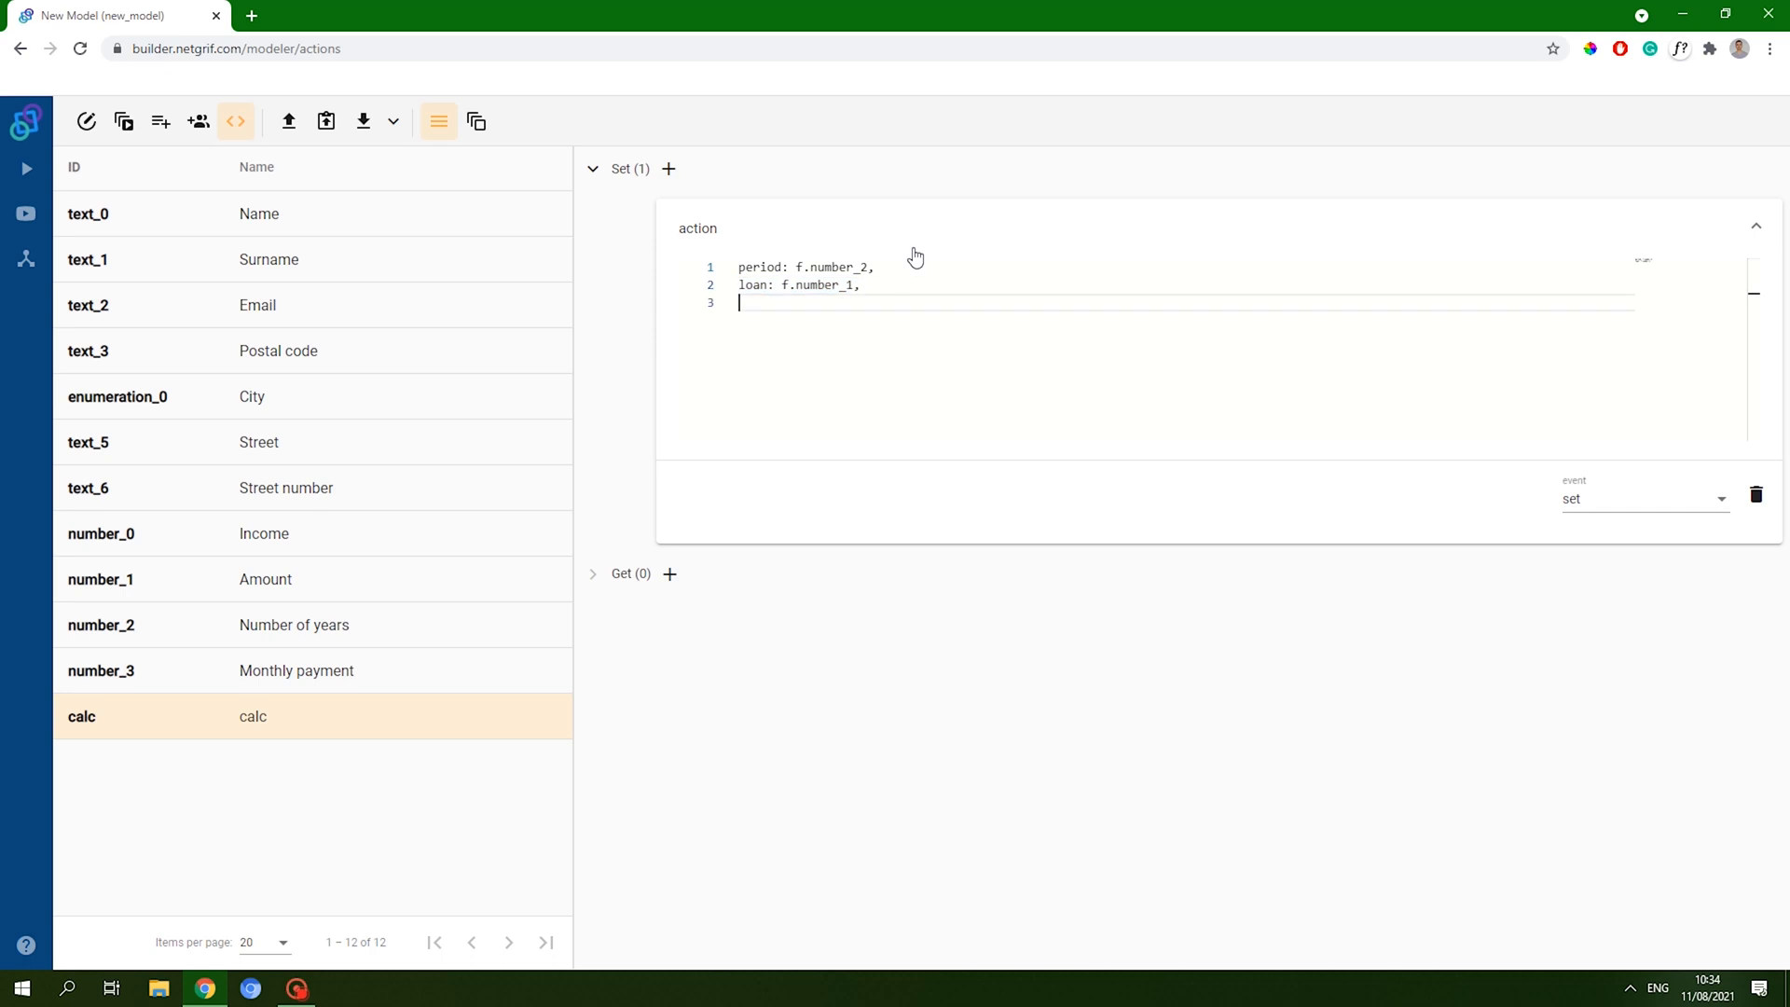
pyautogui.hotkey('ctrl', 'v')
pyautogui.hotkey('ctrl', 'shift', 'Right')
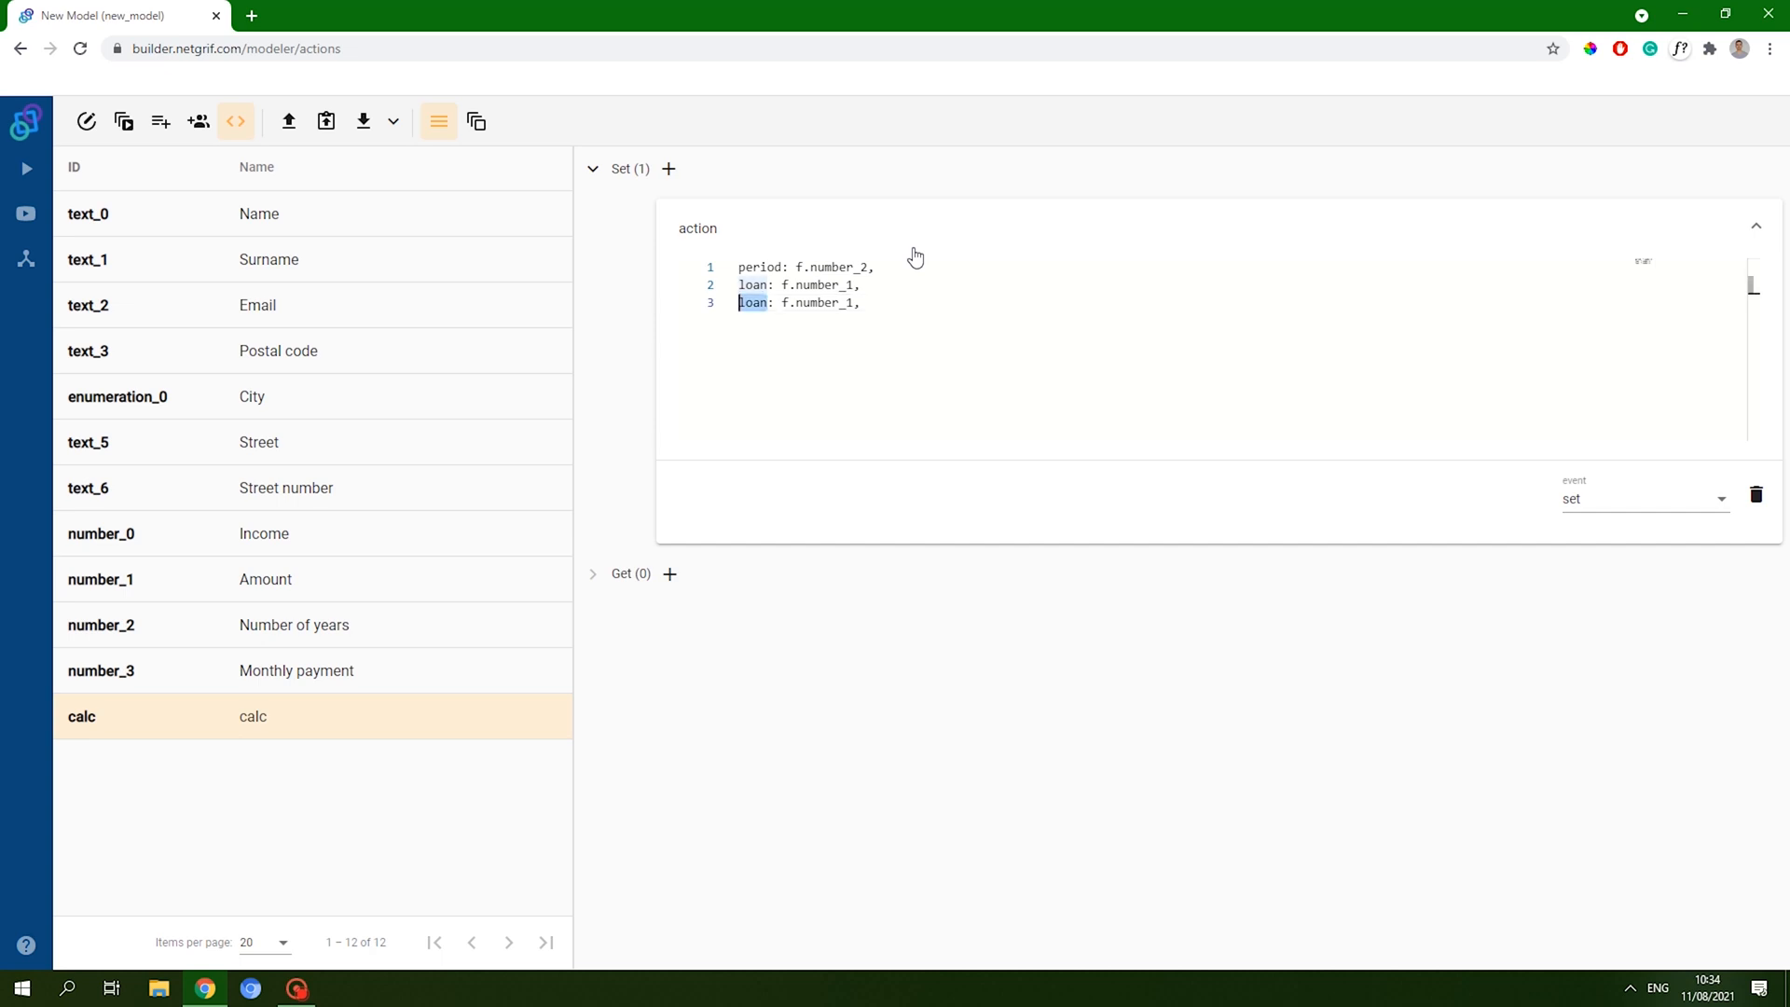
pyautogui.write('mont')
pyautogui.write('hly')
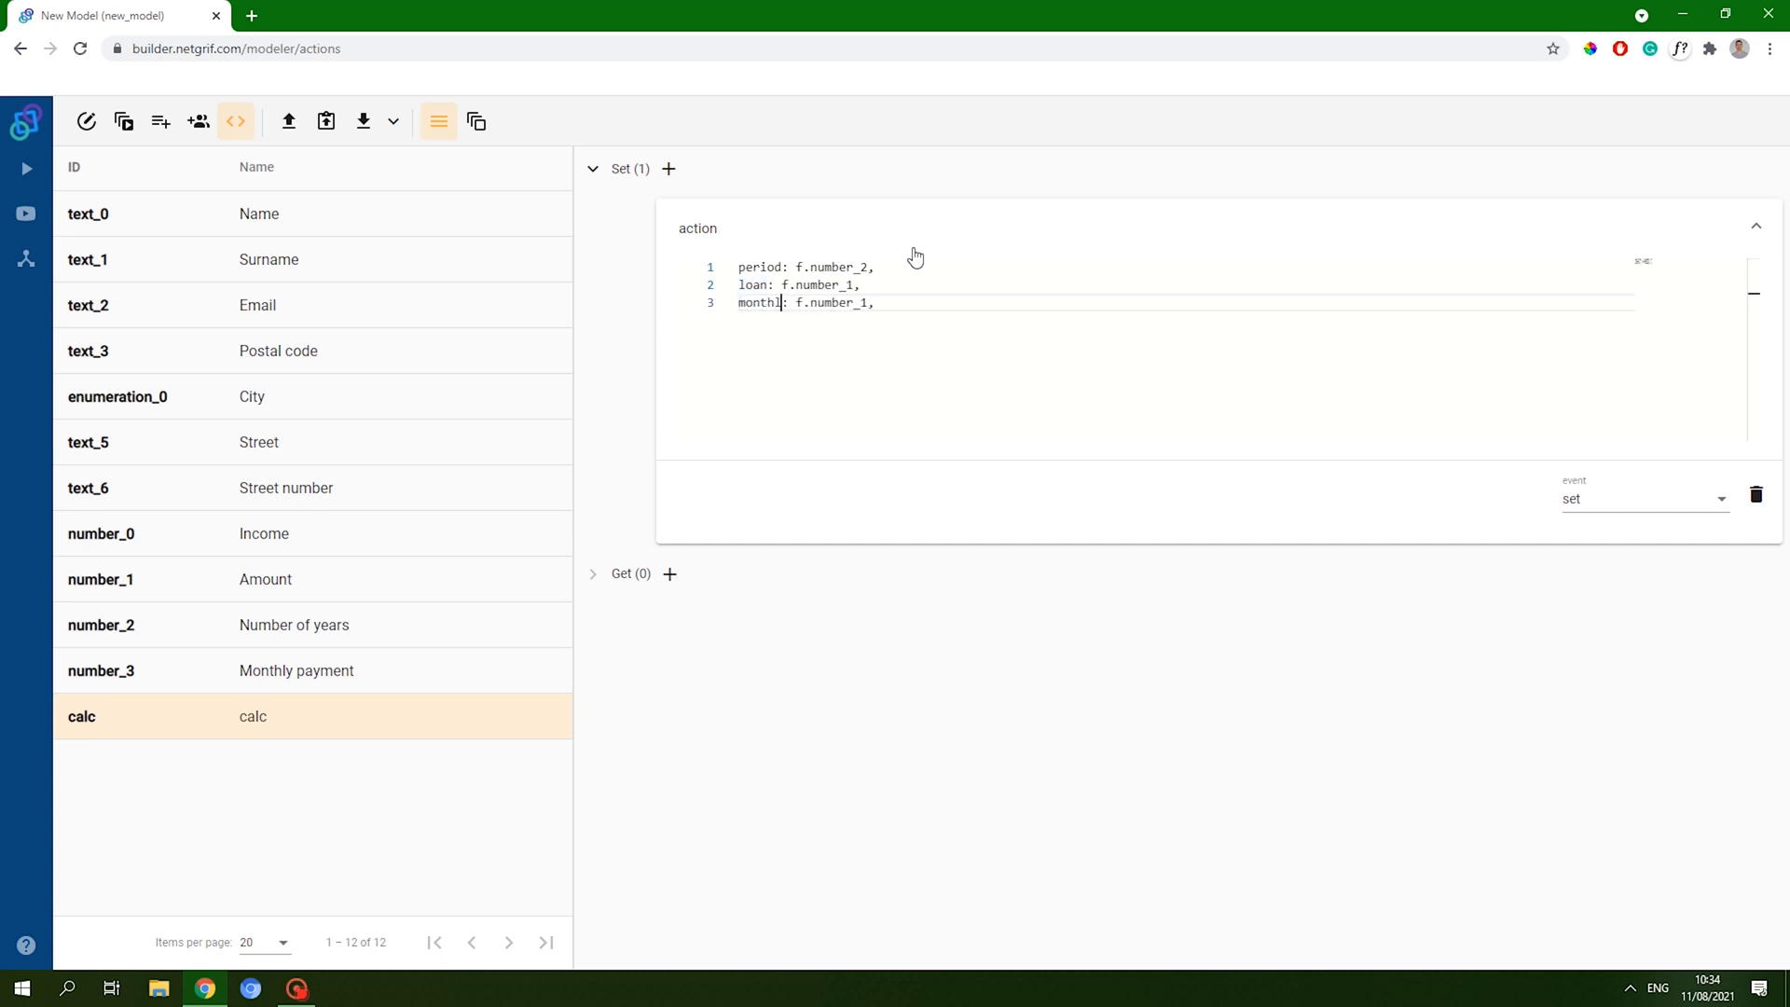
pyautogui.press('End')
pyautogui.press('Left')
pyautogui.press('BackSpace')
pyautogui.write('3')
pyautogui.press('Delete')
pyautogui.write(';')
# - Begin a change statement for monthly two lines below the declarations
pyautogui.press('Return')
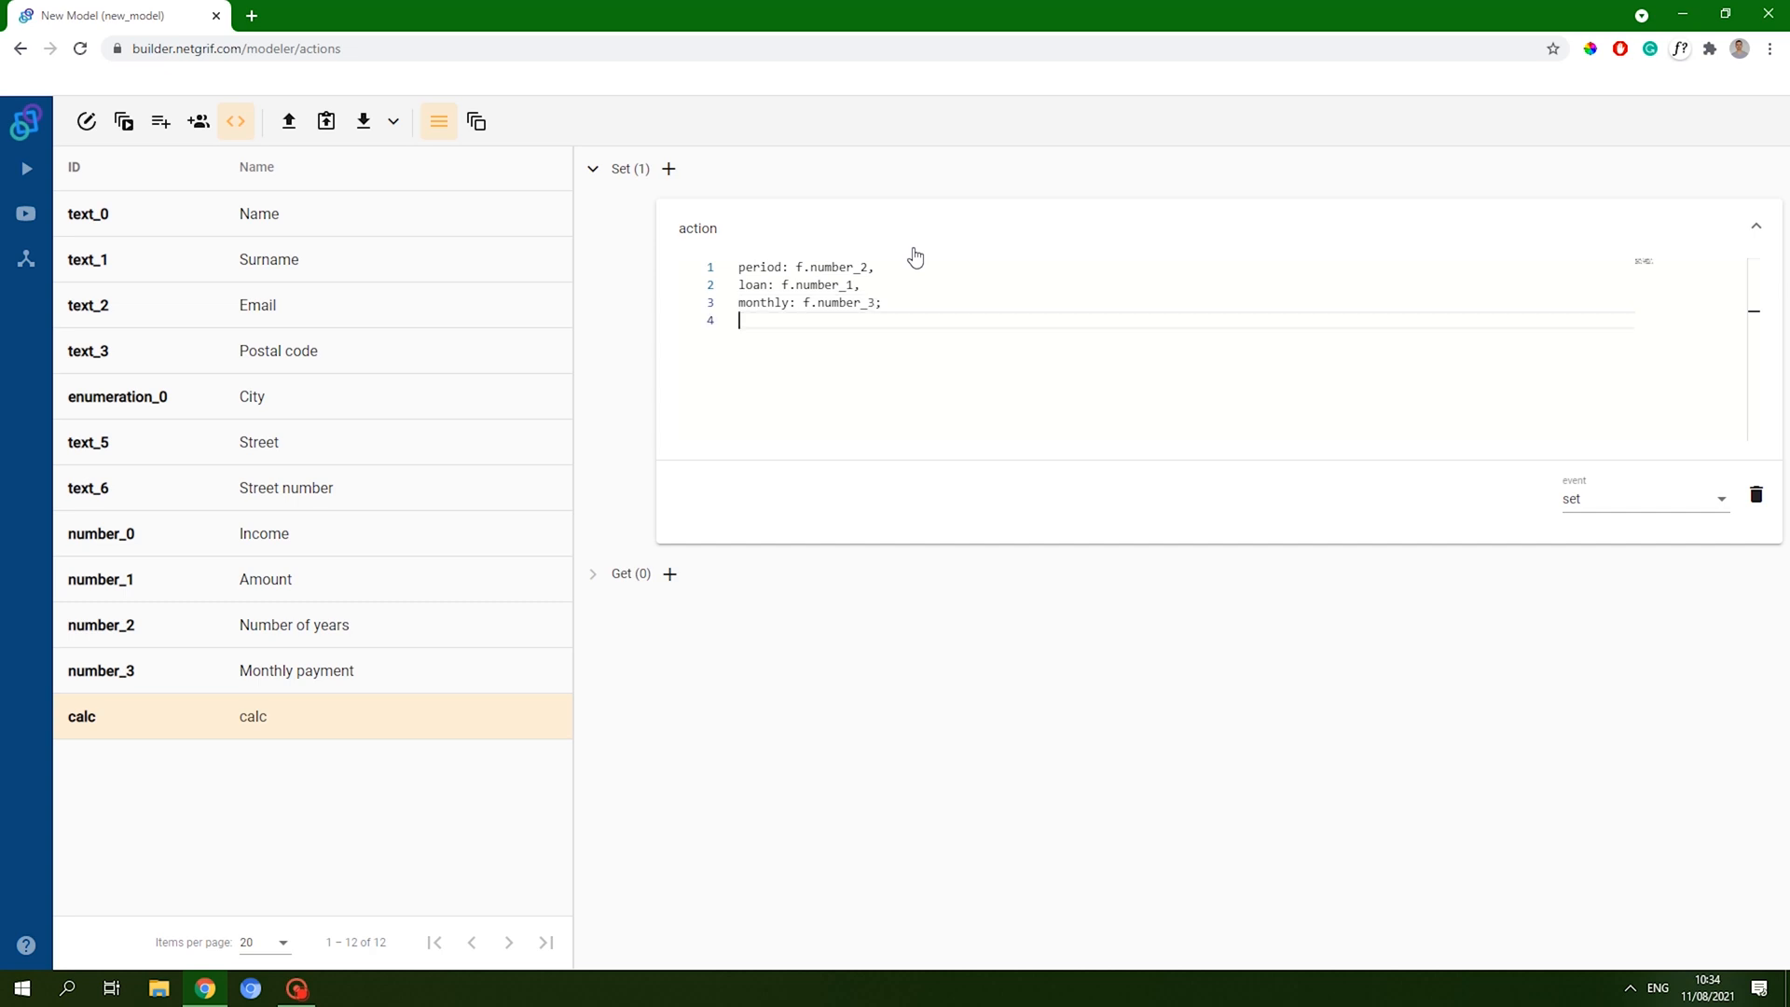
pyautogui.press('Return')
pyautogui.write('change')
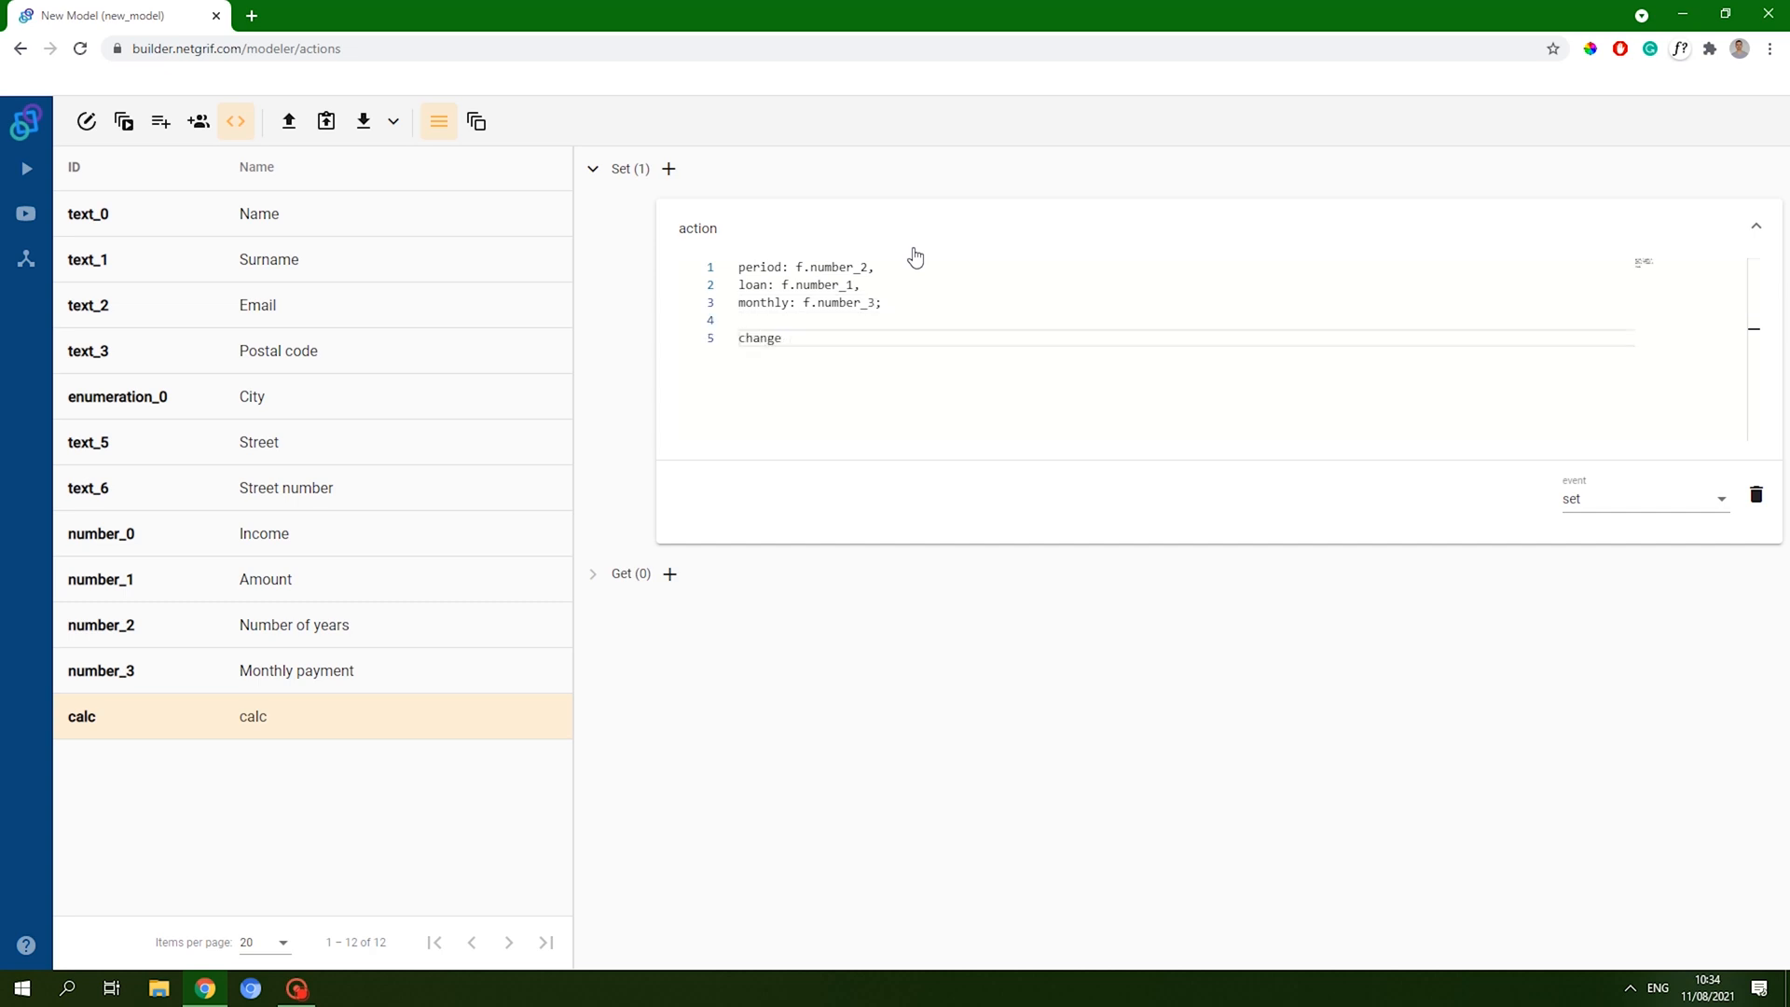
pyautogui.write(' m')
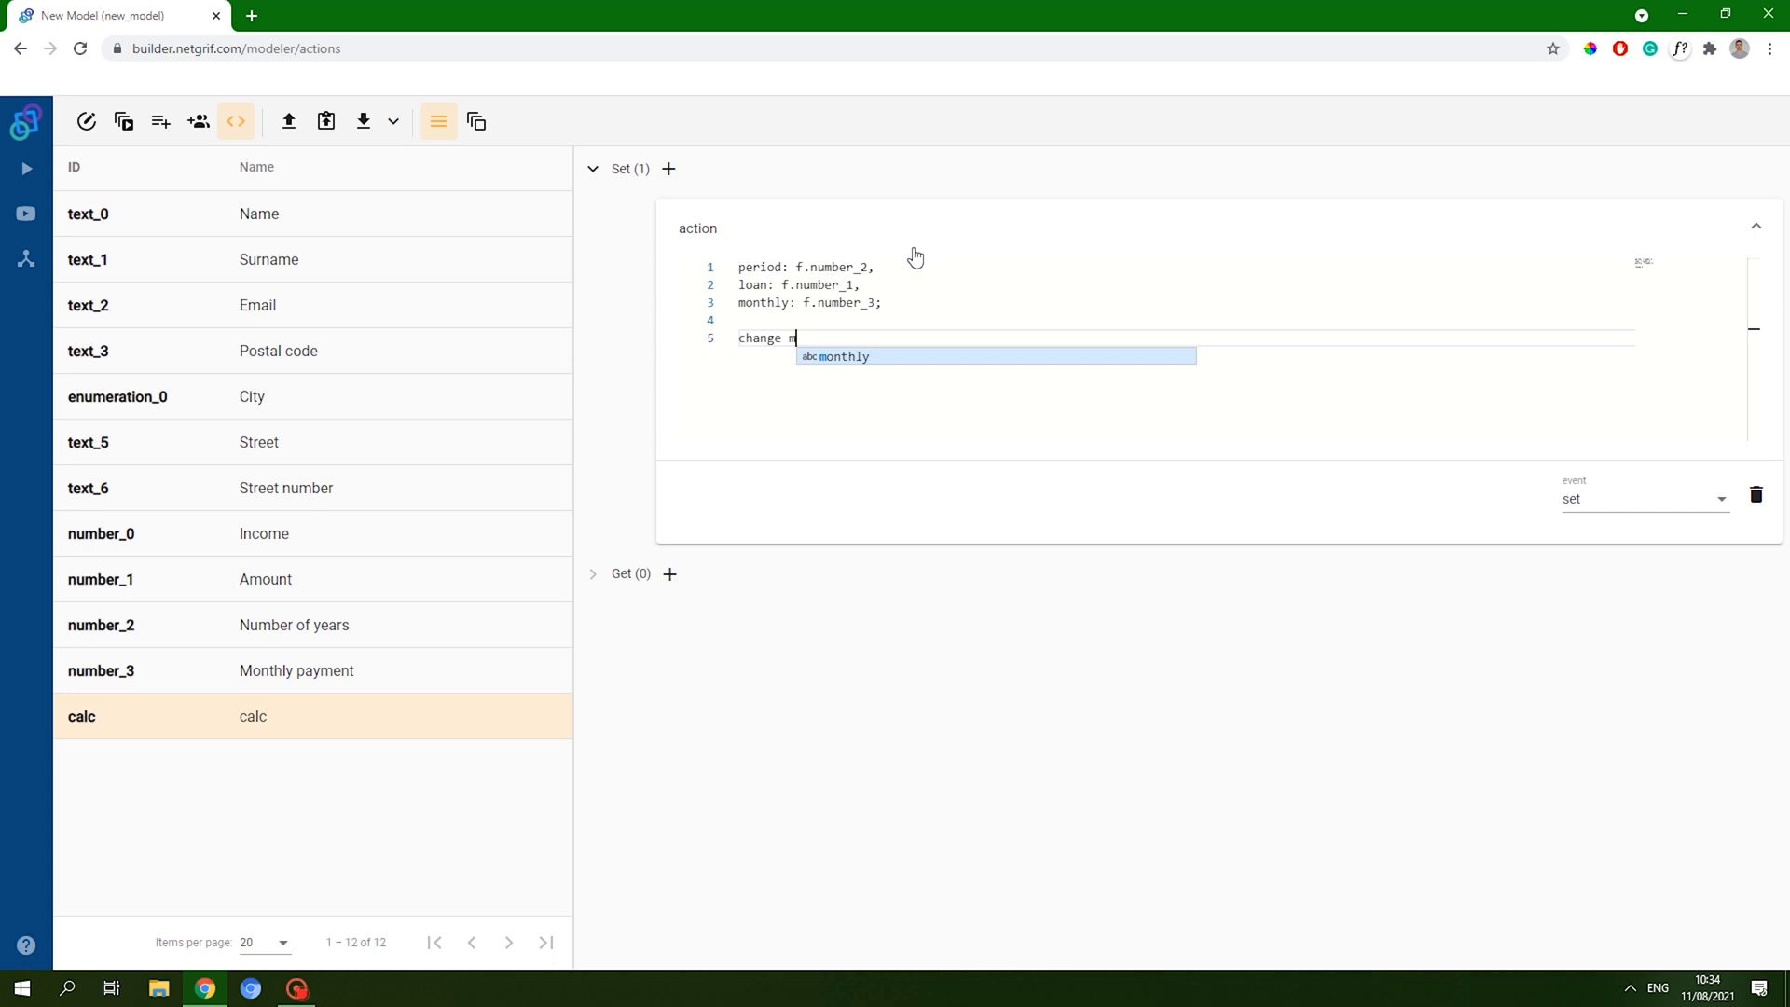
# - Make change monthly value return (loan.value+loan.value*0.02*period.value)/(period.value*12), then collapse Set
pyautogui.press('Return')
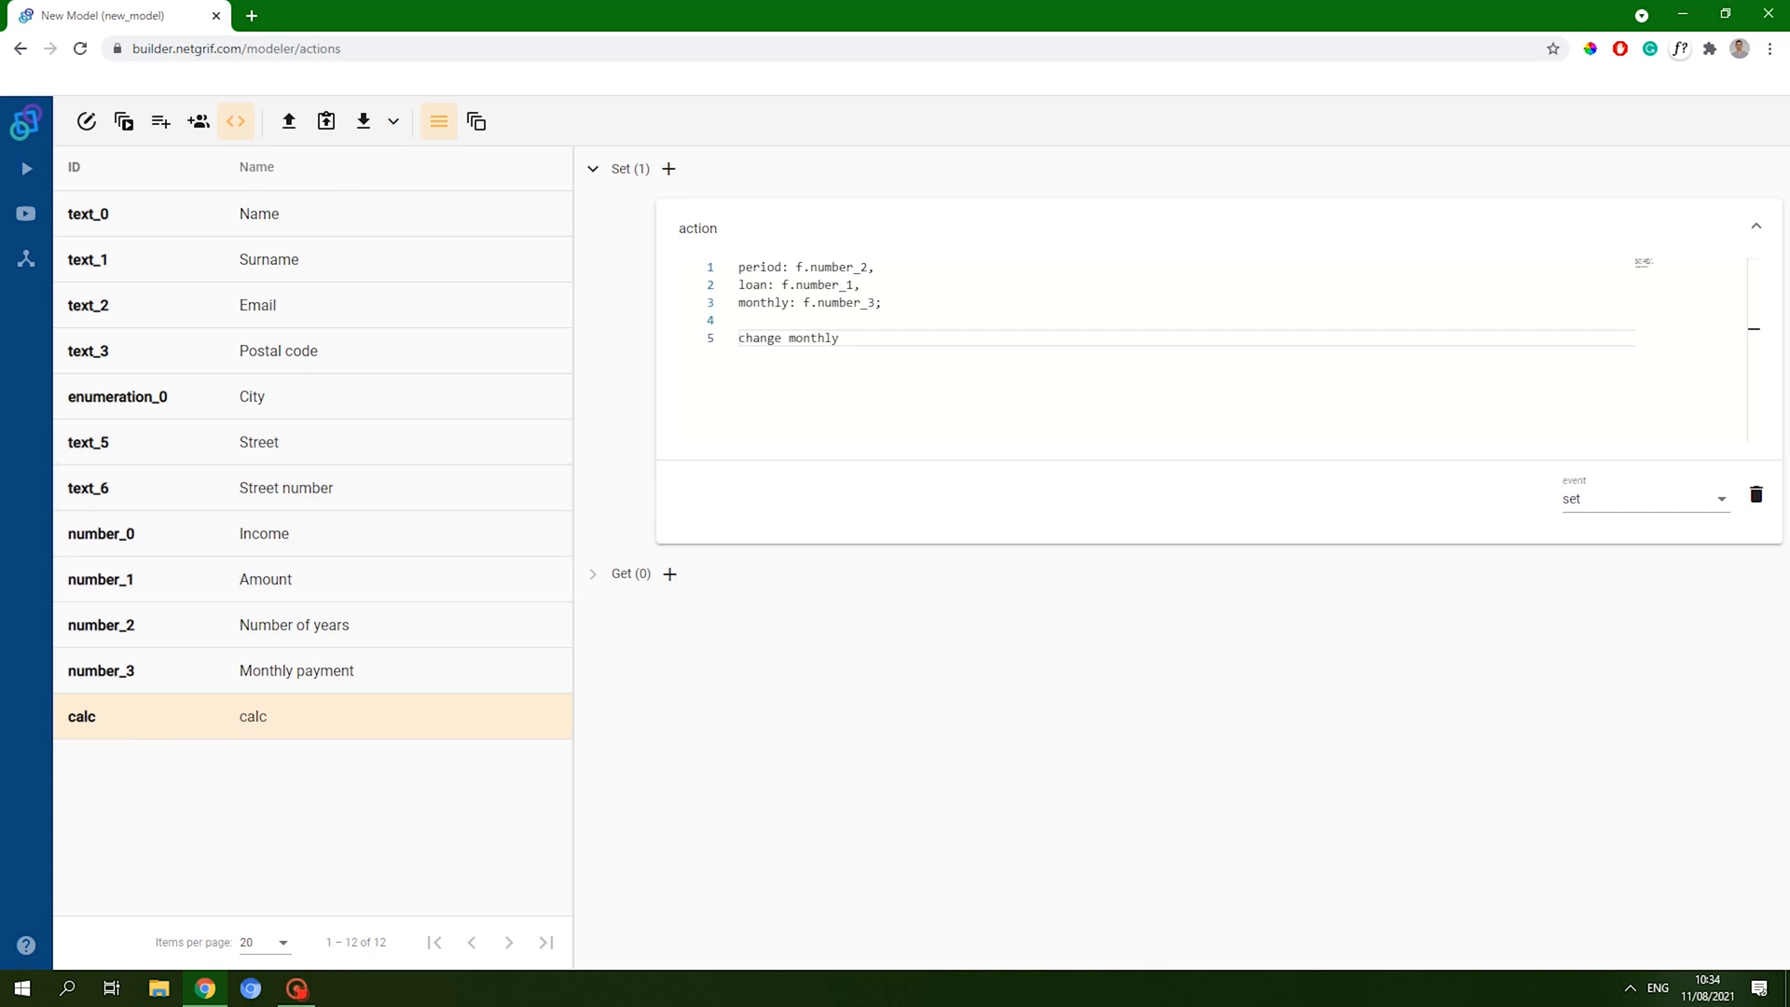
pyautogui.write('value {')
pyautogui.write(' retu')
pyautogui.press('Left')
pyautogui.write('return (loan.value+loan.value*')
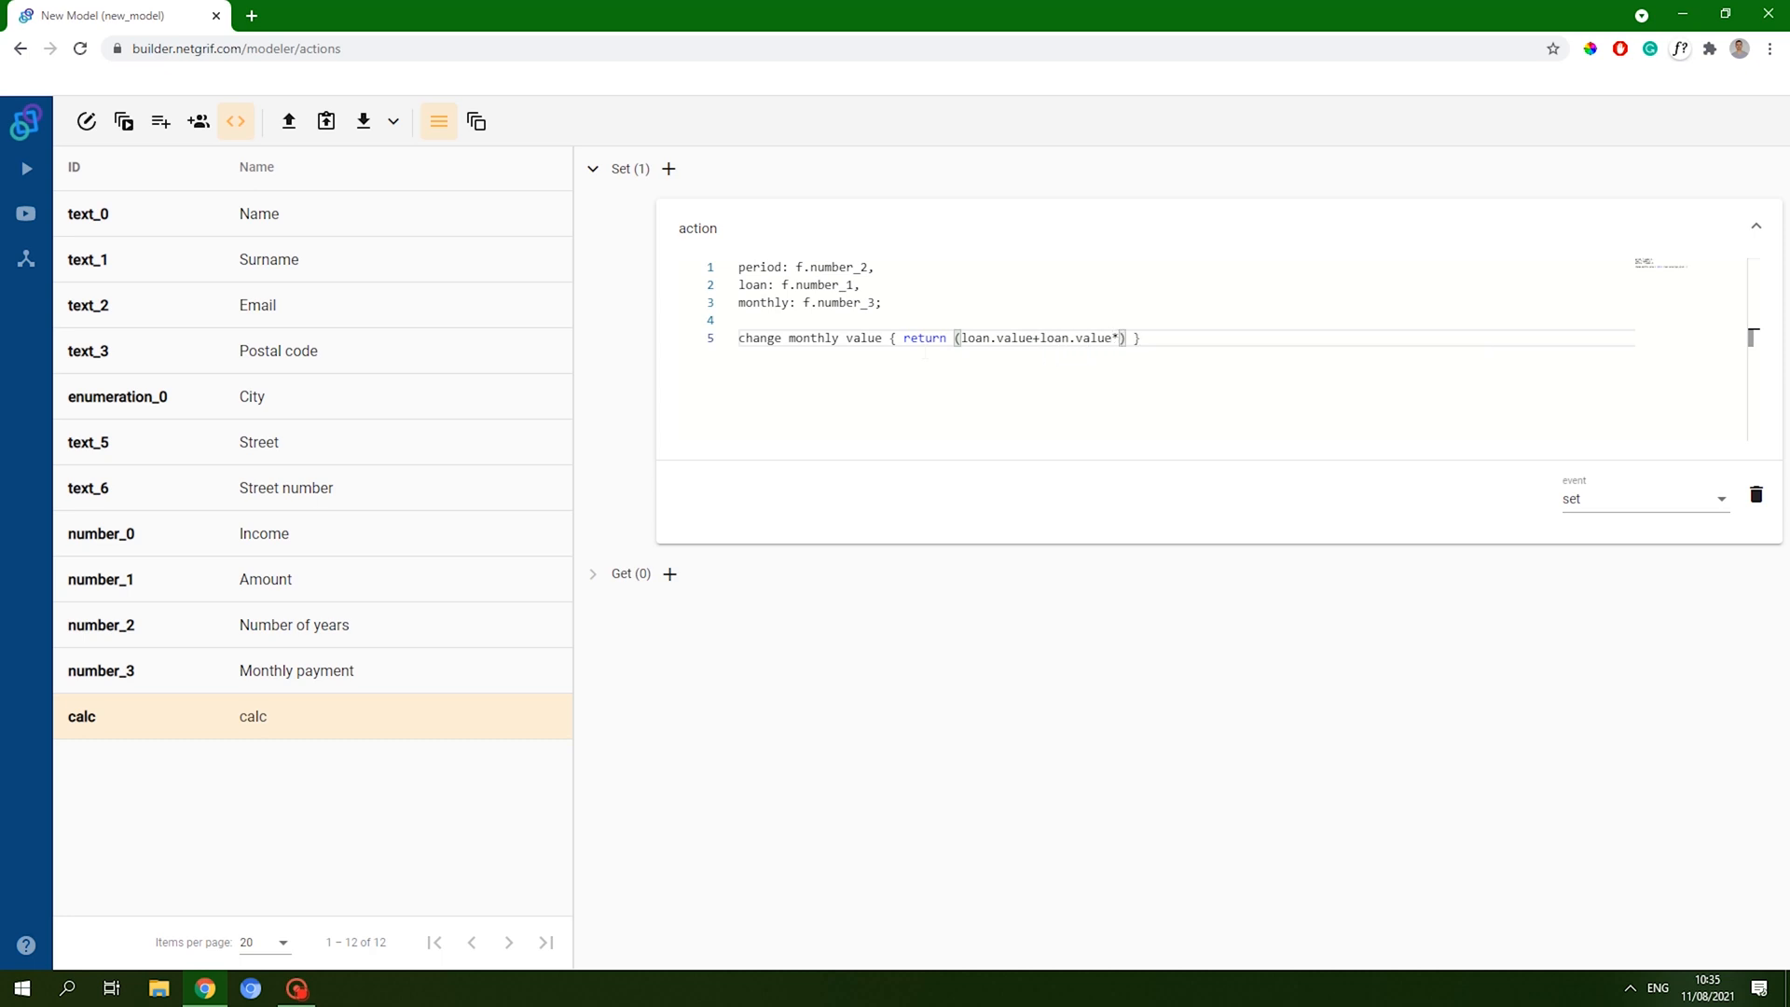
pyautogui.write('0.02*period.va')
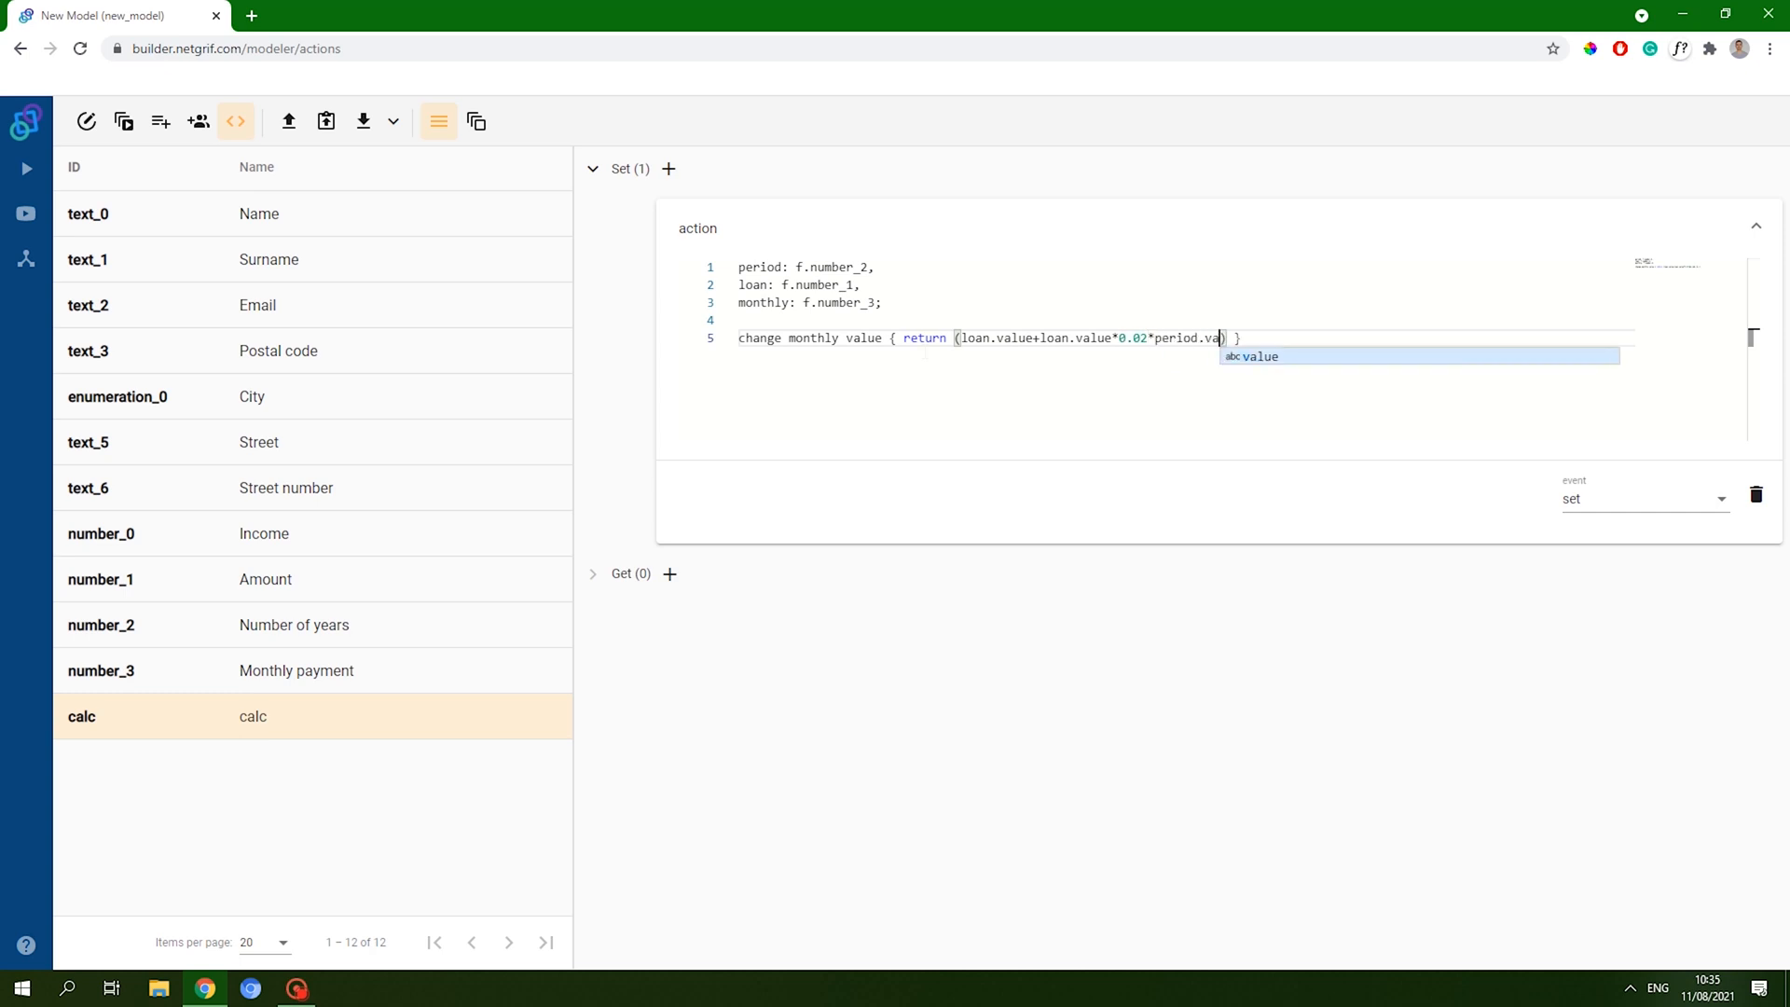
pyautogui.press('Return')
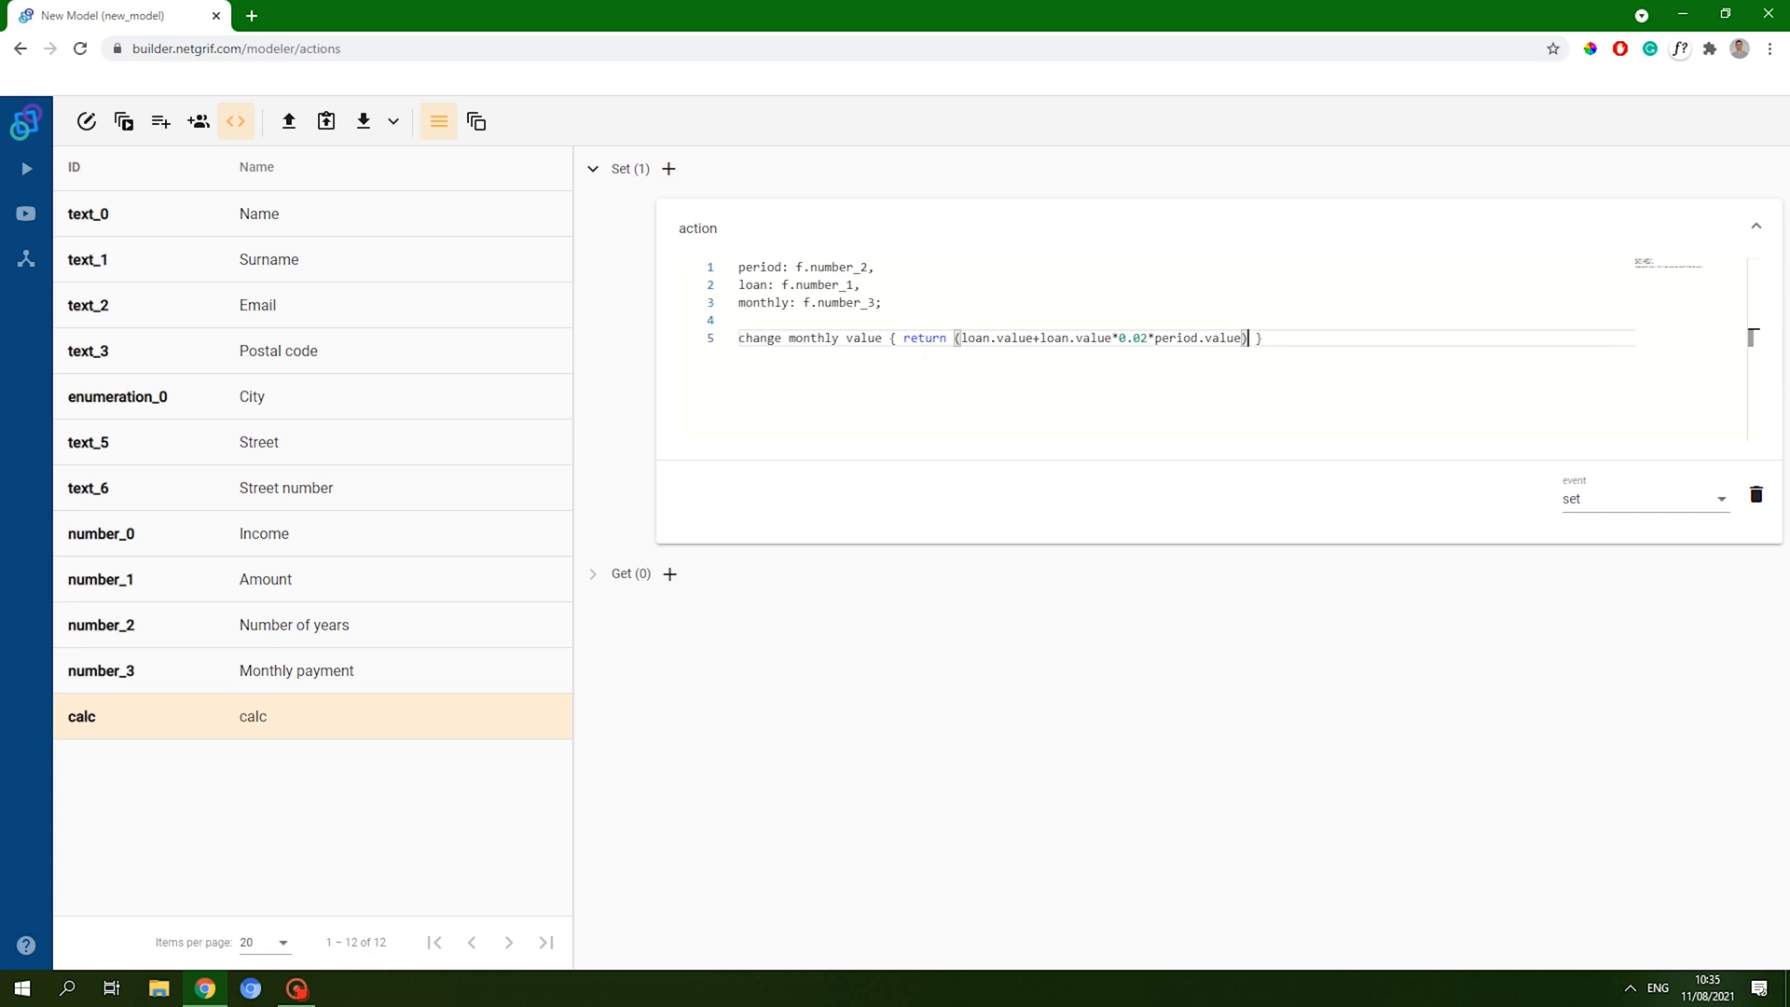
pyautogui.write('/(period.va')
pyautogui.press('Return')
pyautogui.write('*12')
pyautogui.press('Return')
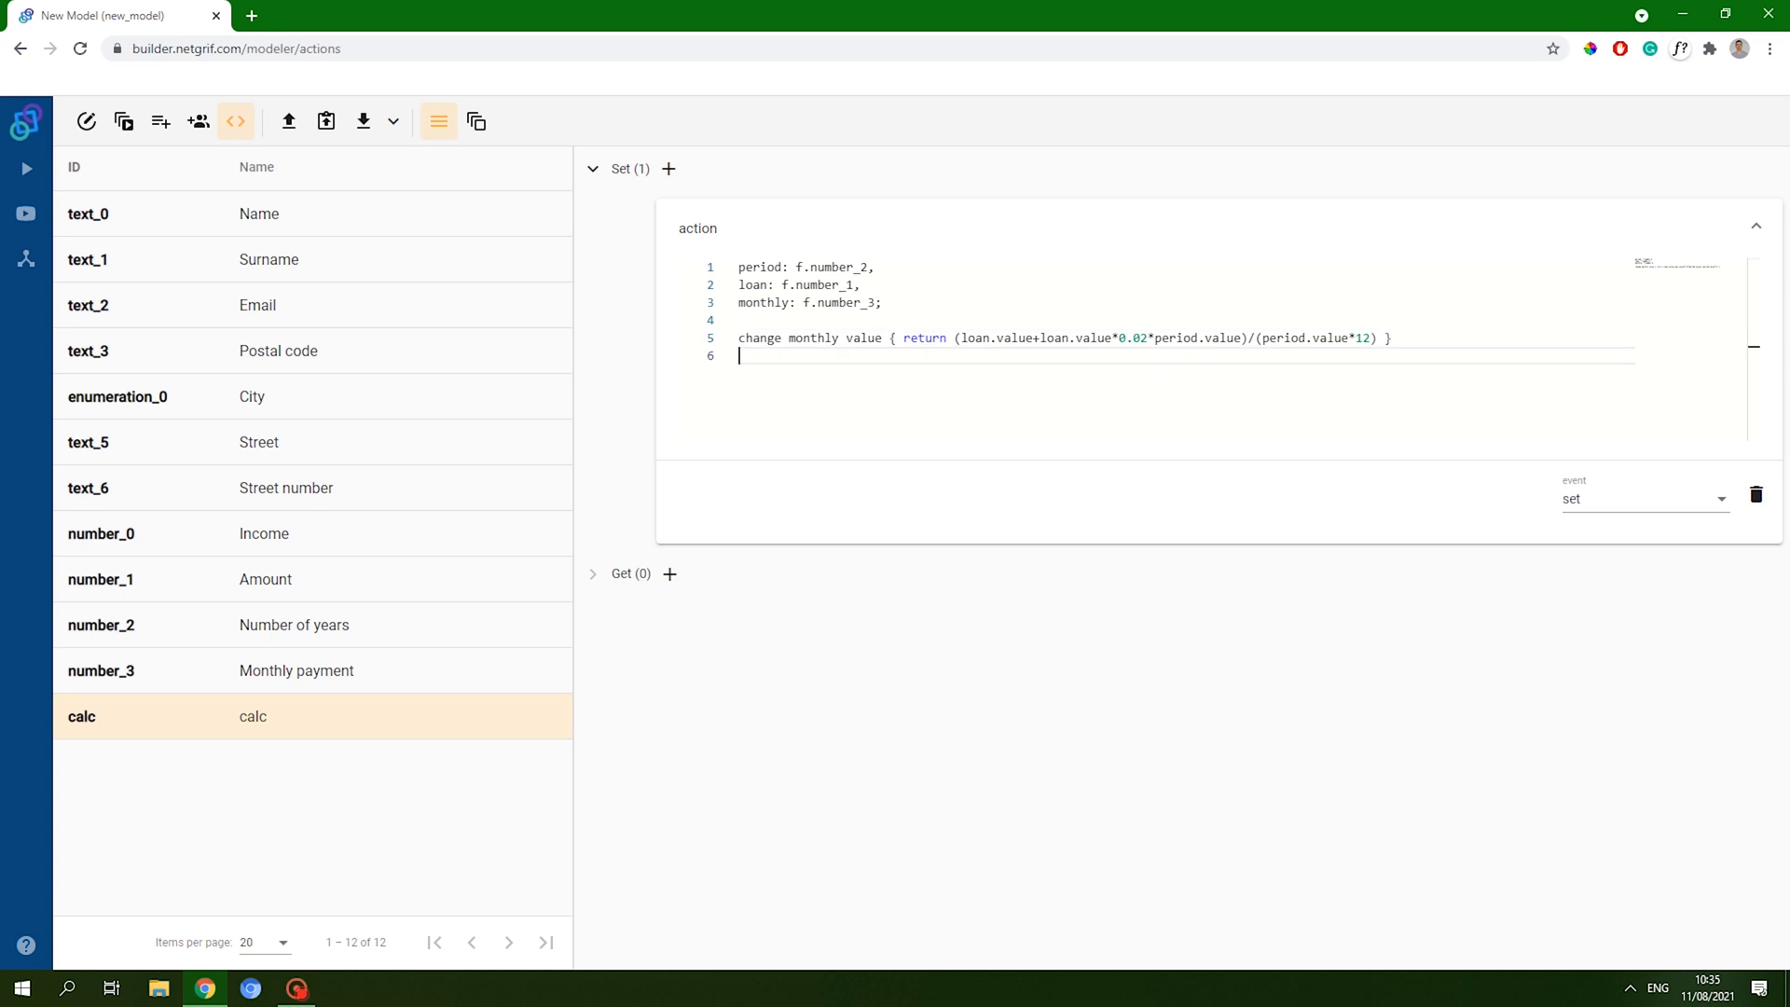
pyautogui.click(596, 170)
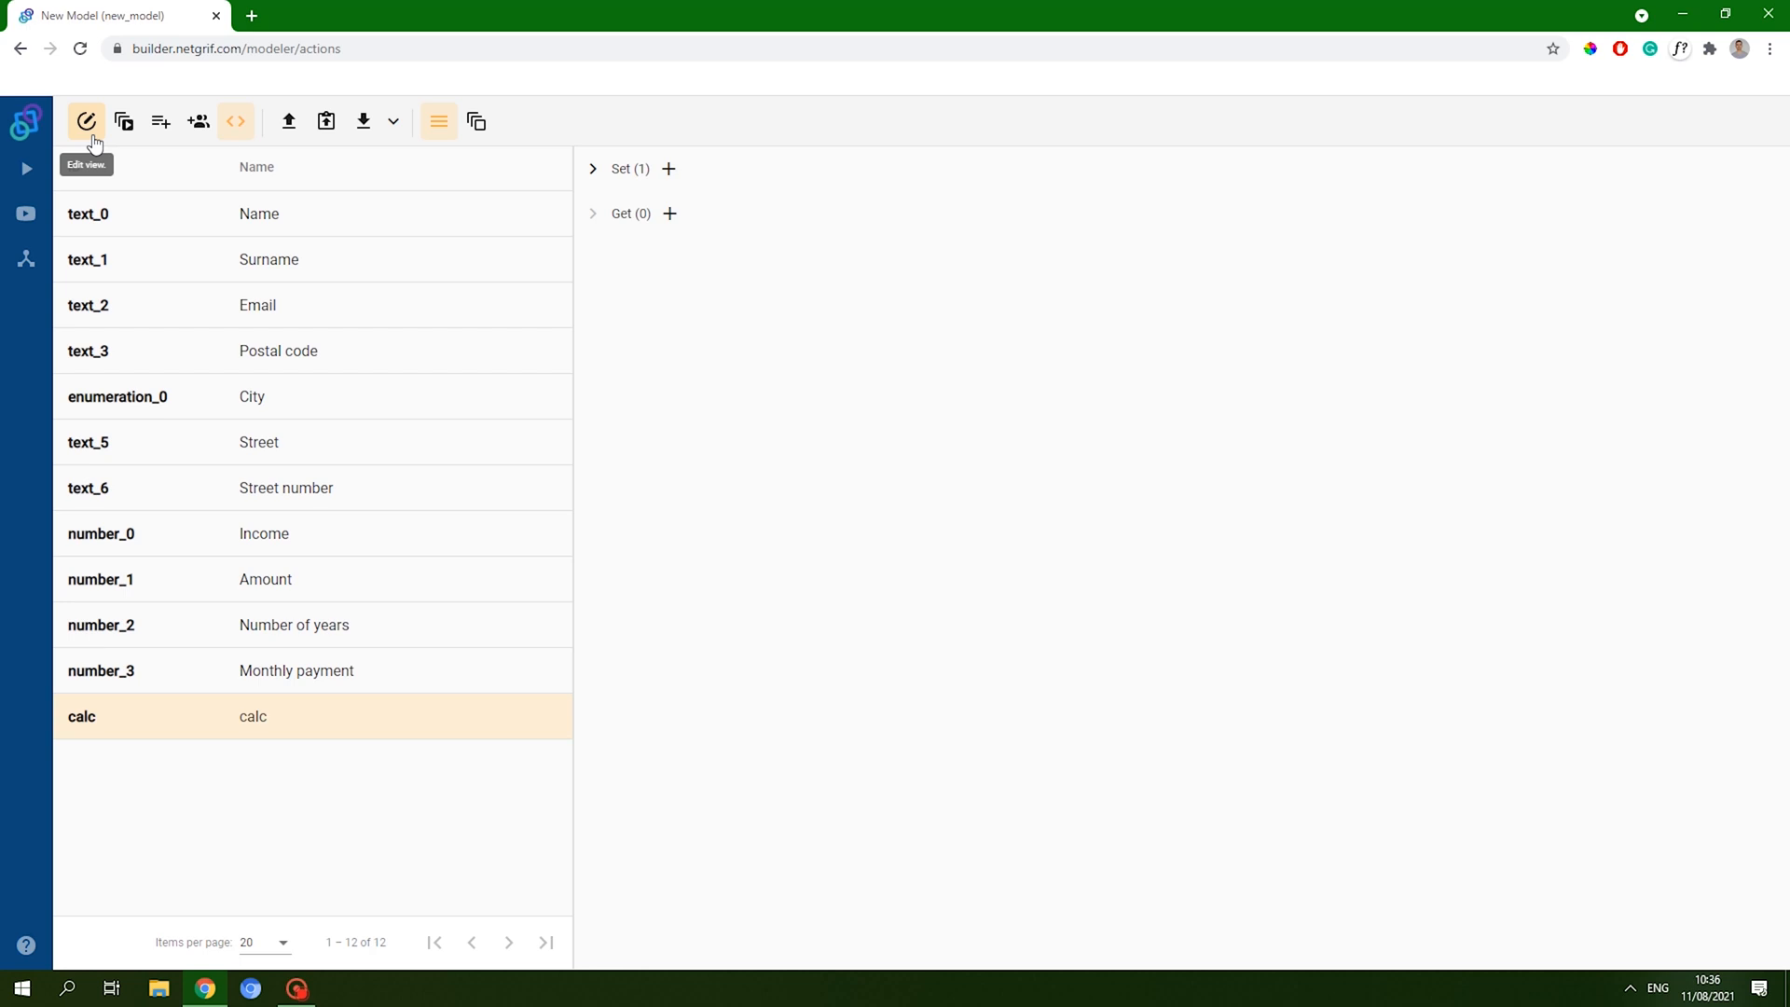
# - Give Amount a set action declaring calc: f.calc and changing calc value to return !calc.value
pyautogui.click(594, 172)
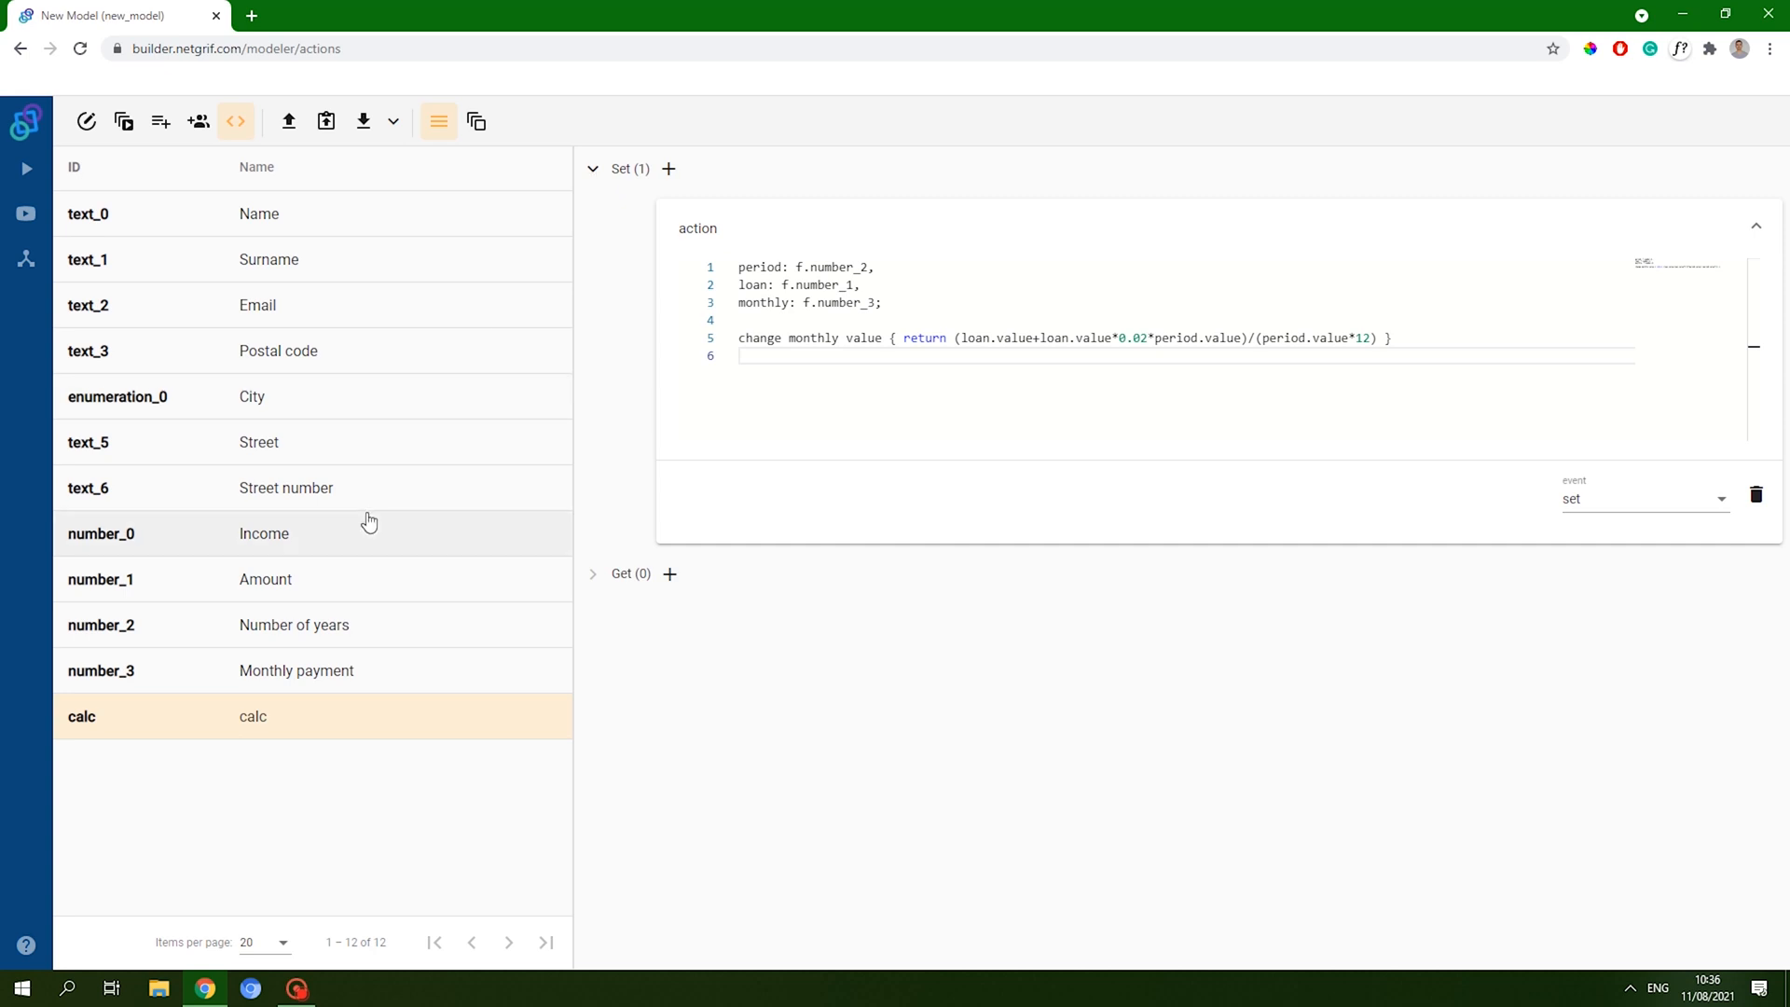
pyautogui.click(317, 579)
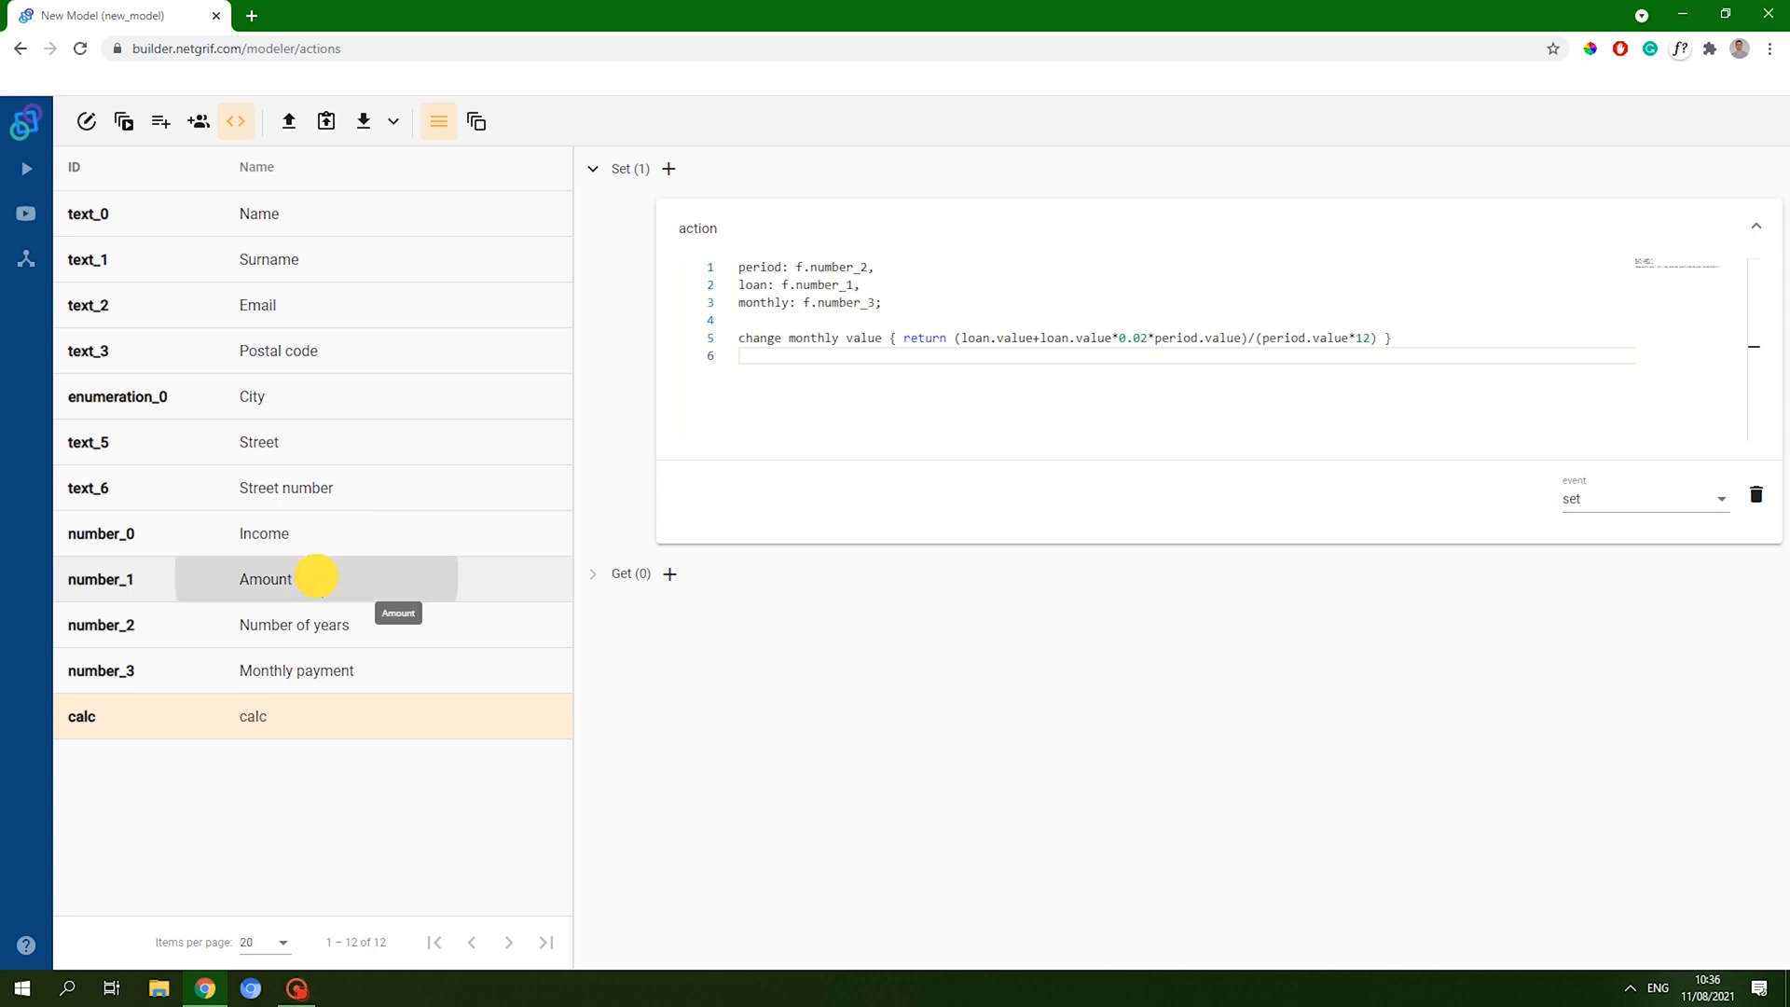
pyautogui.click(669, 170)
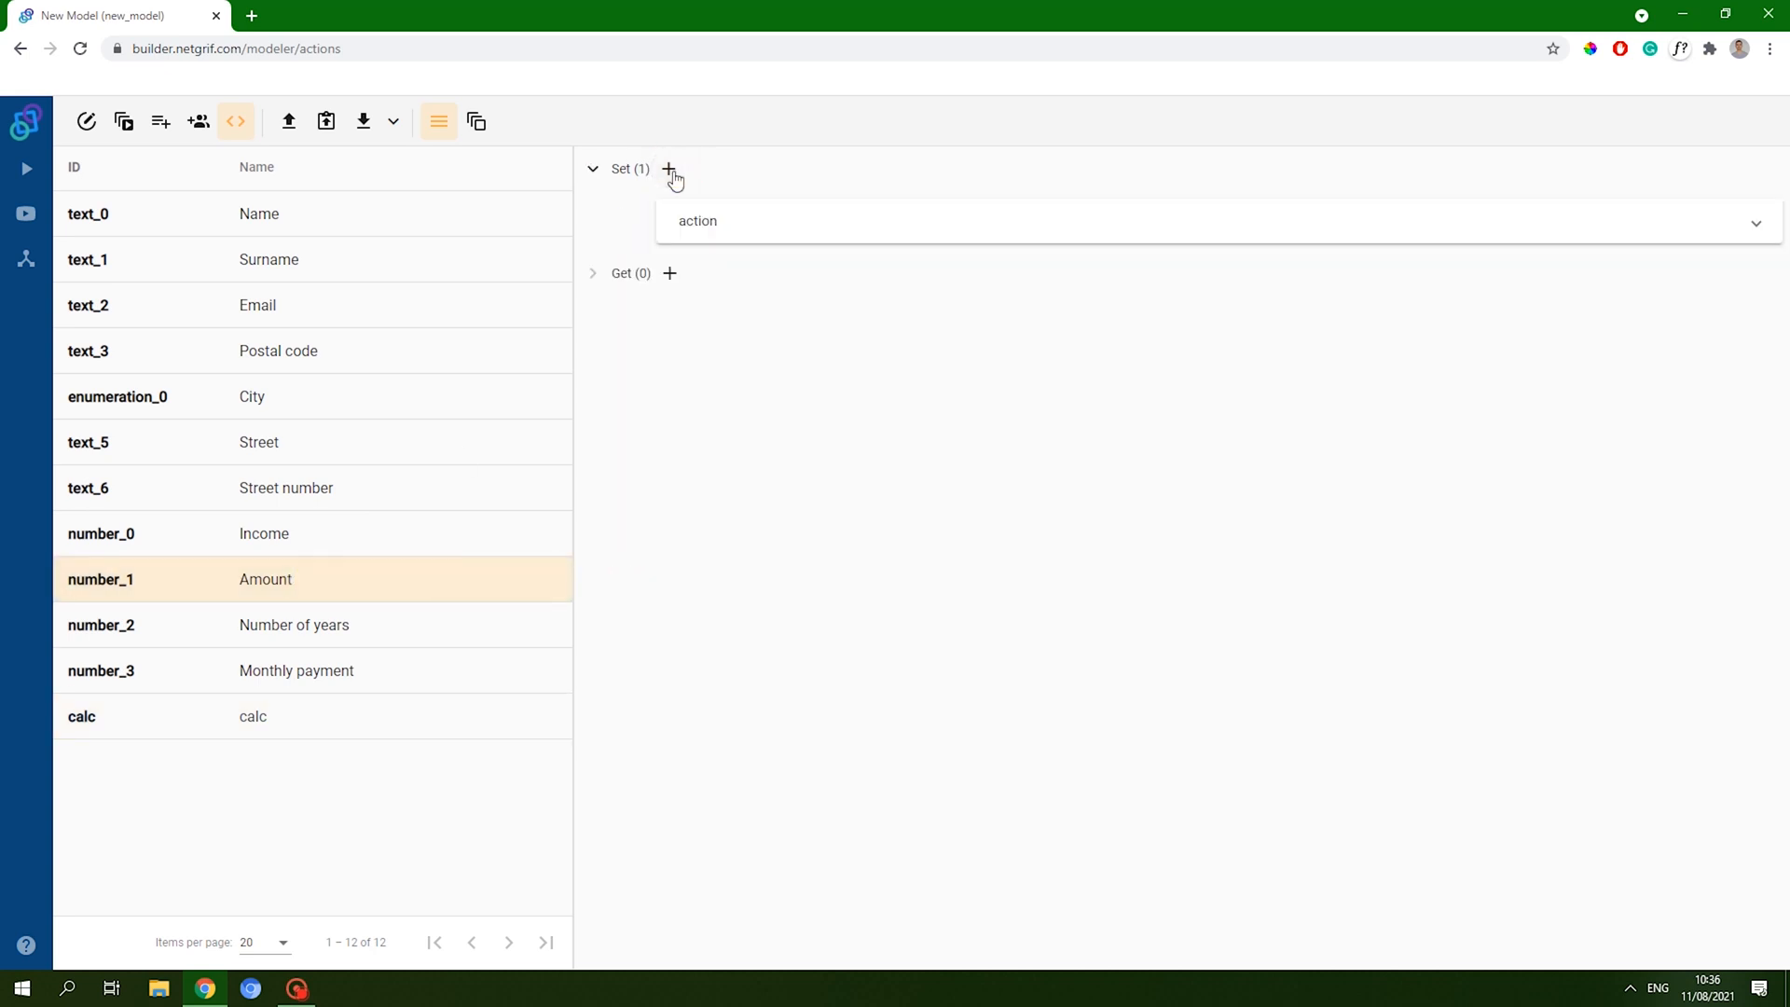
pyautogui.click(699, 224)
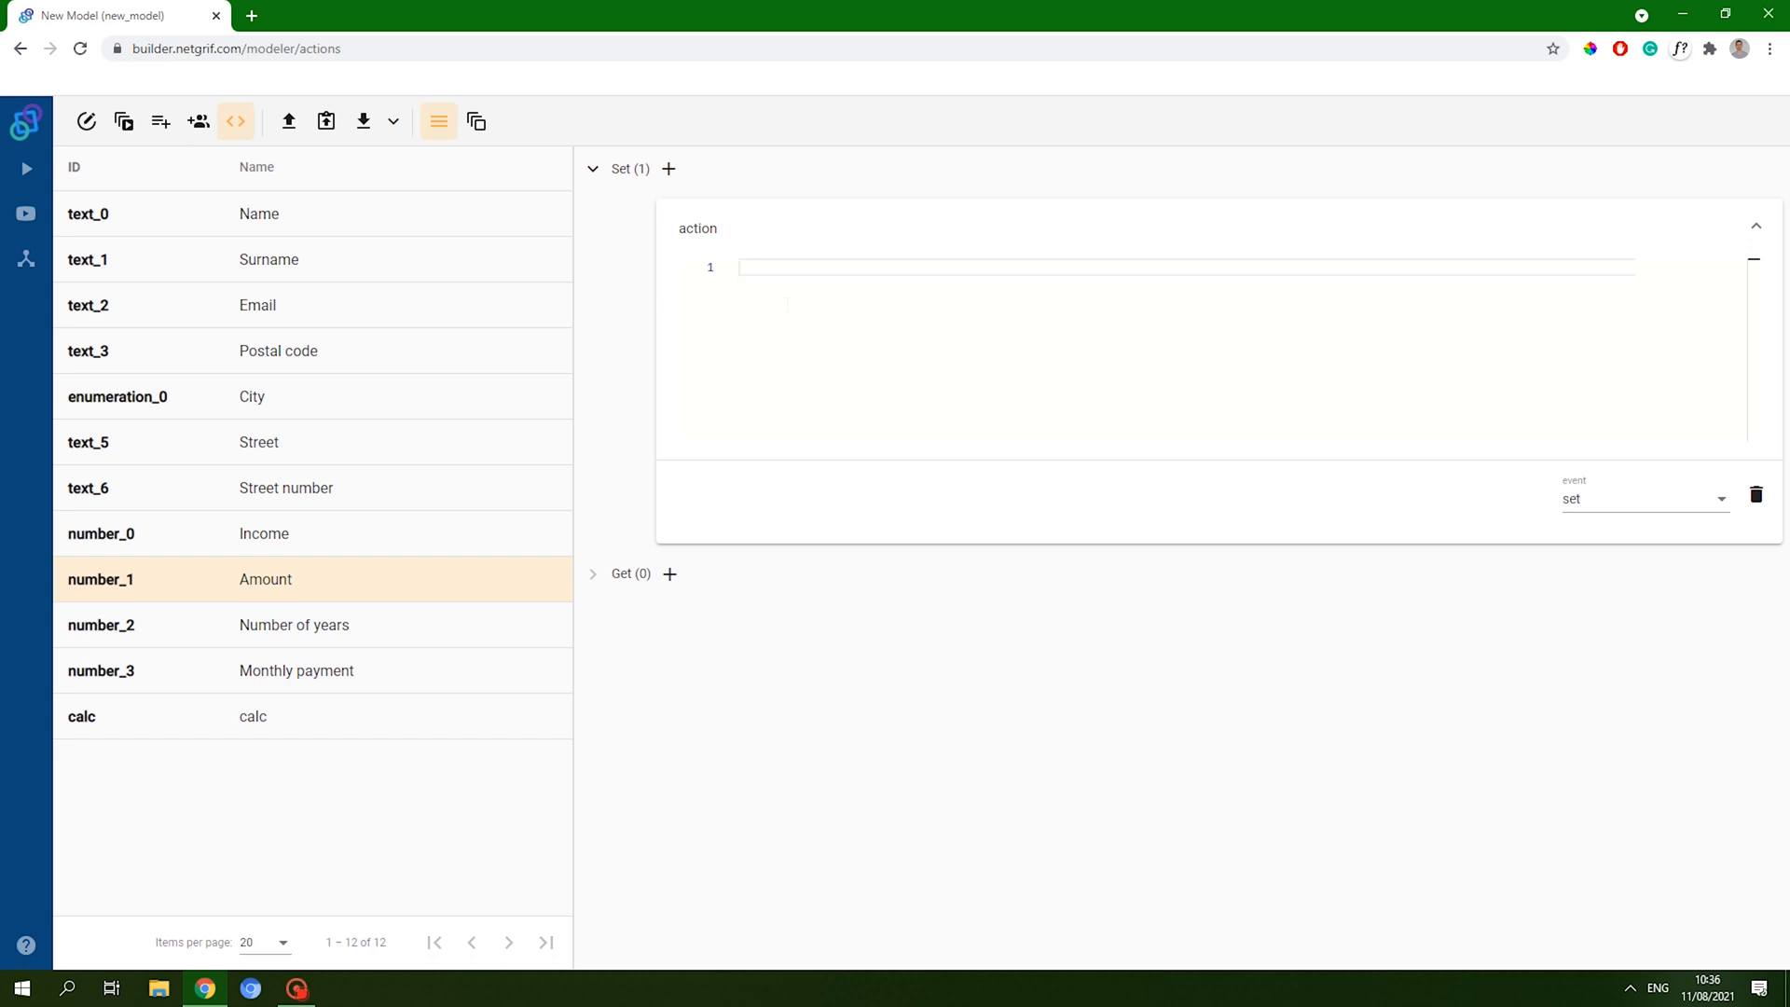
pyautogui.write('calc: f.ca')
pyautogui.press('Return')
pyautogui.write(';')
pyautogui.press('Return')
pyautogui.press('Return')
pyautogui.write('c')
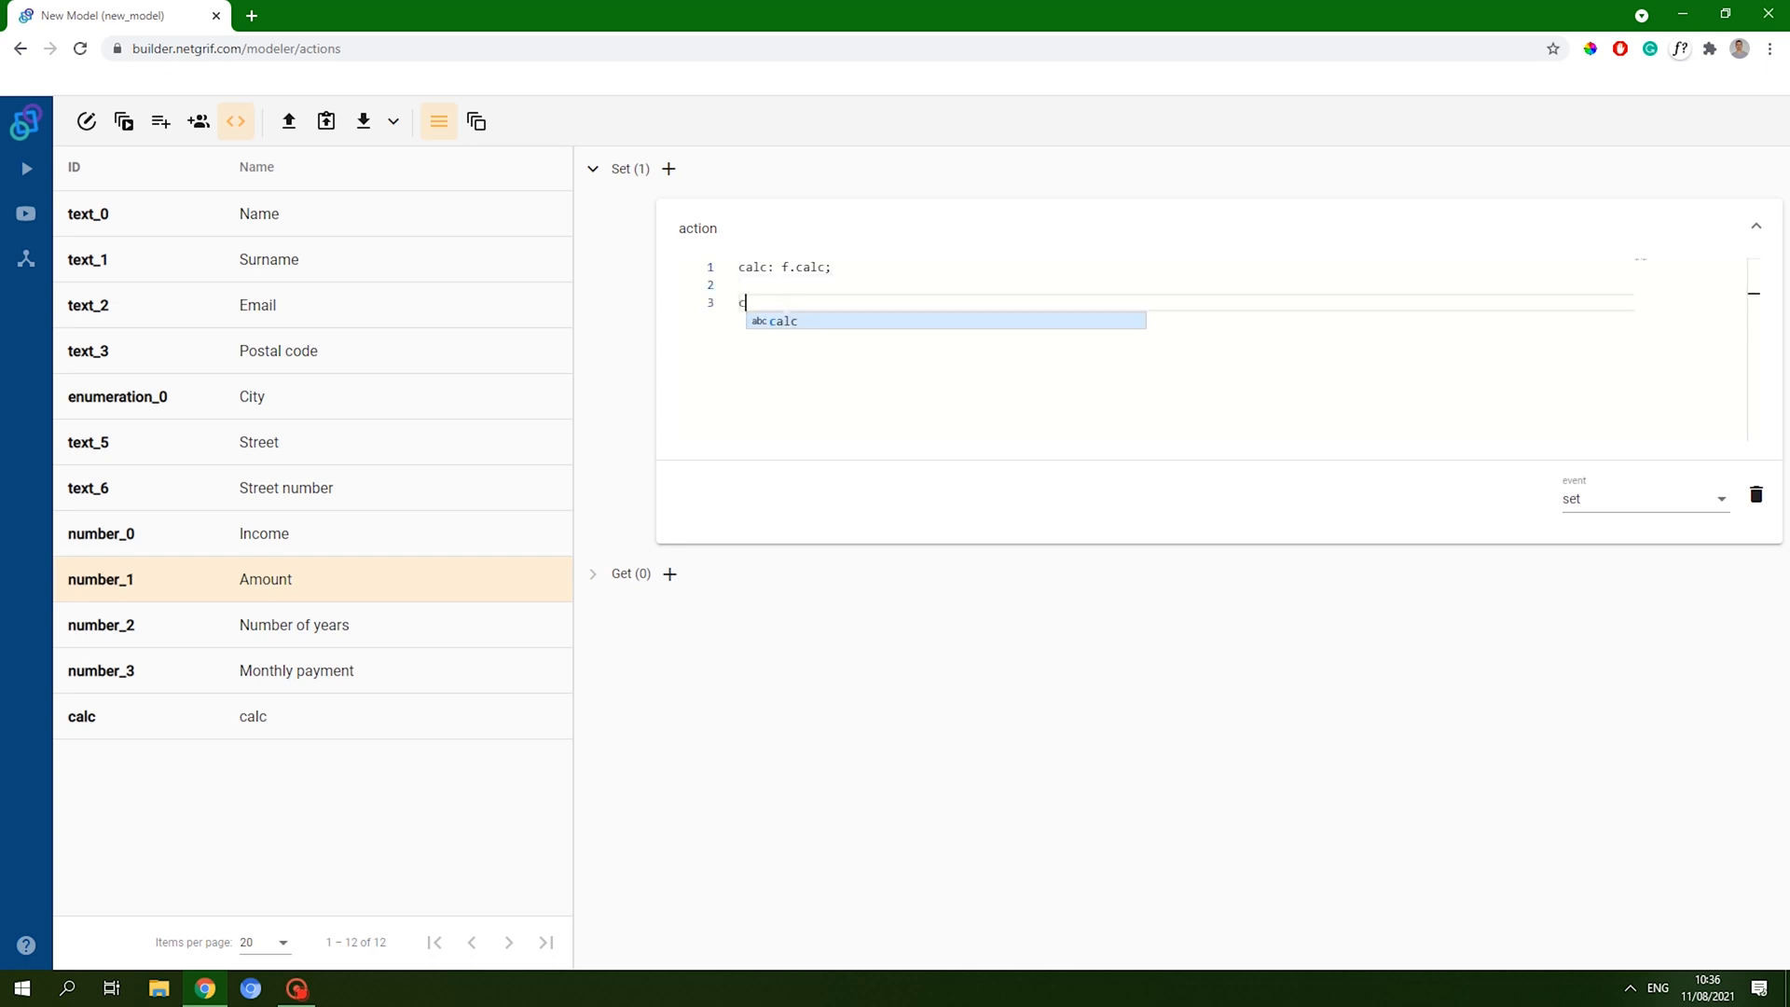
pyautogui.write('hange')
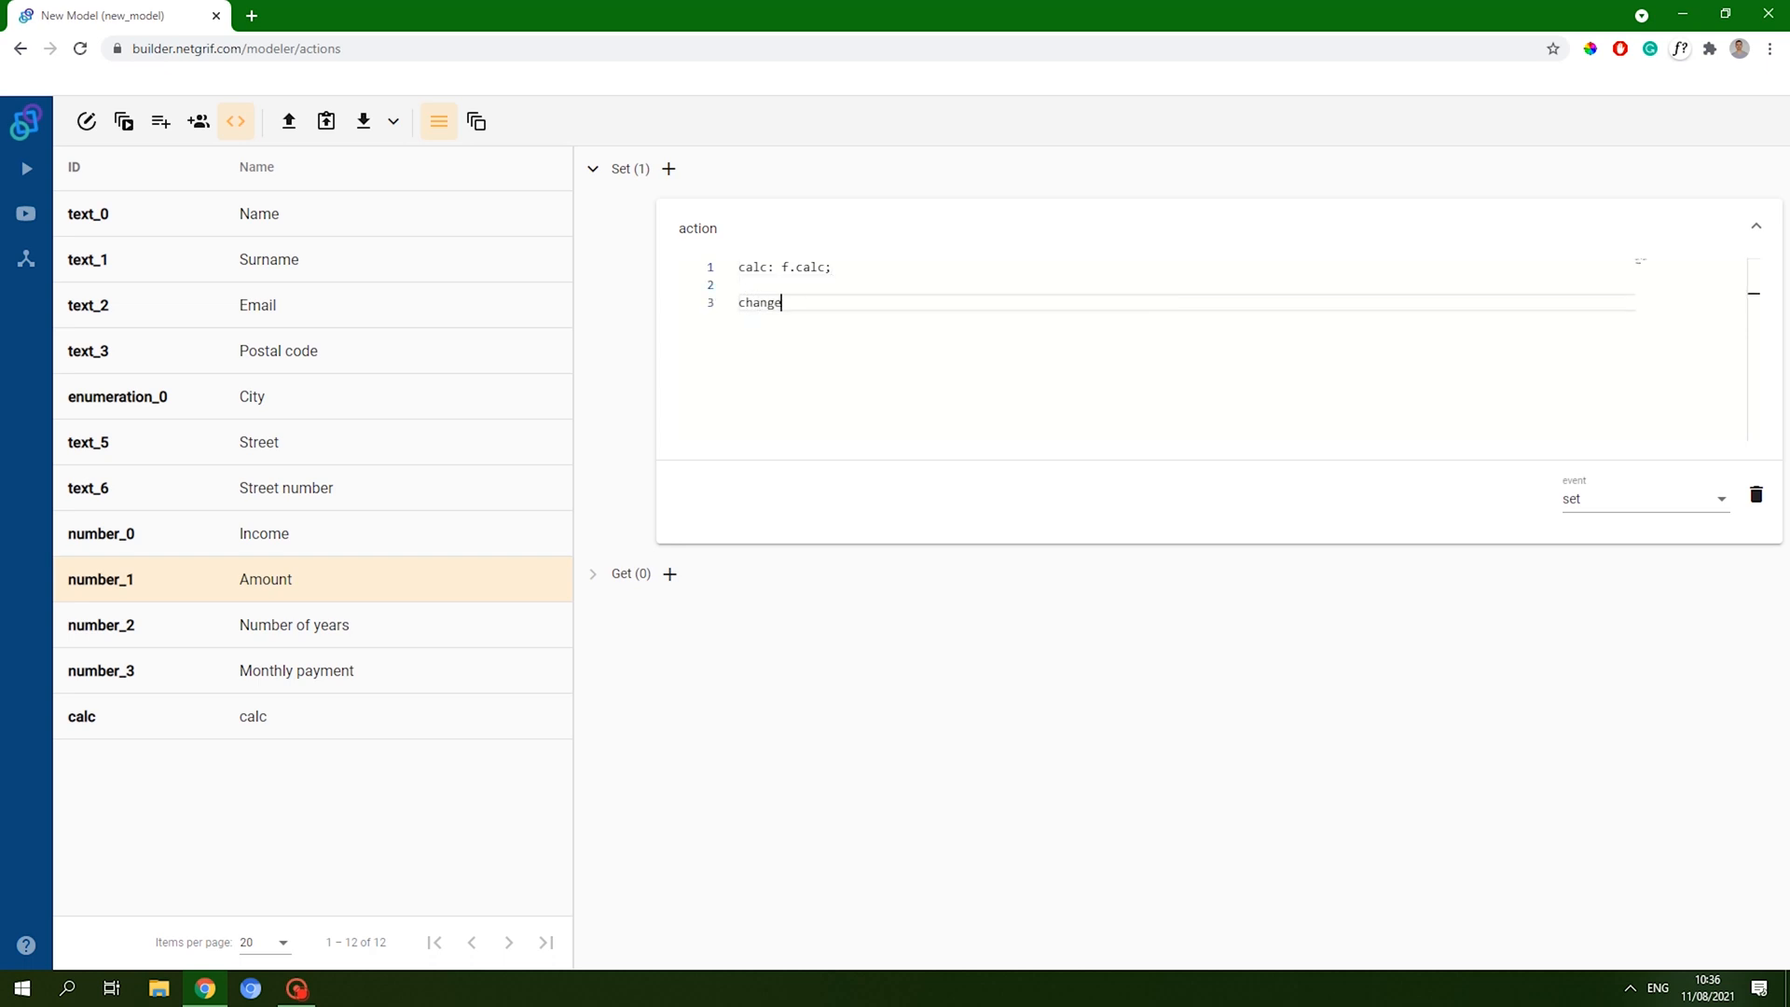
pyautogui.write(' calcvalue {}')
pyautogui.write(' return ')
pyautogui.write('!calc')
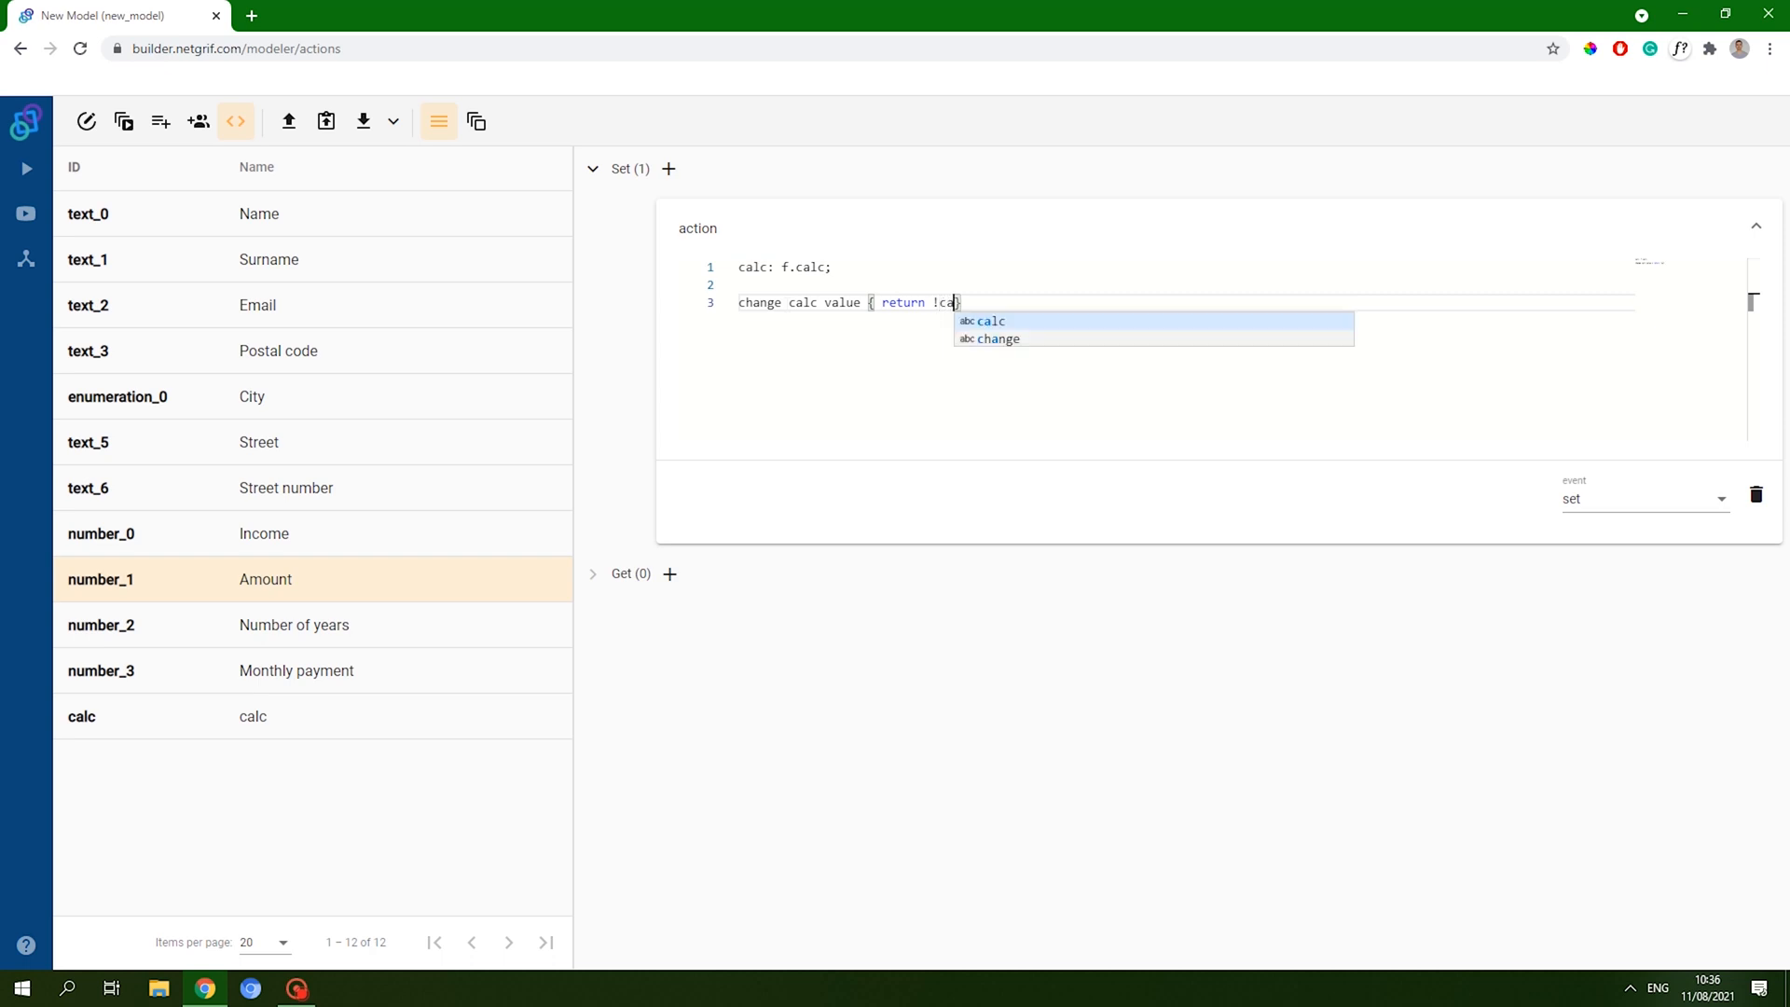
pyautogui.write('.ca')
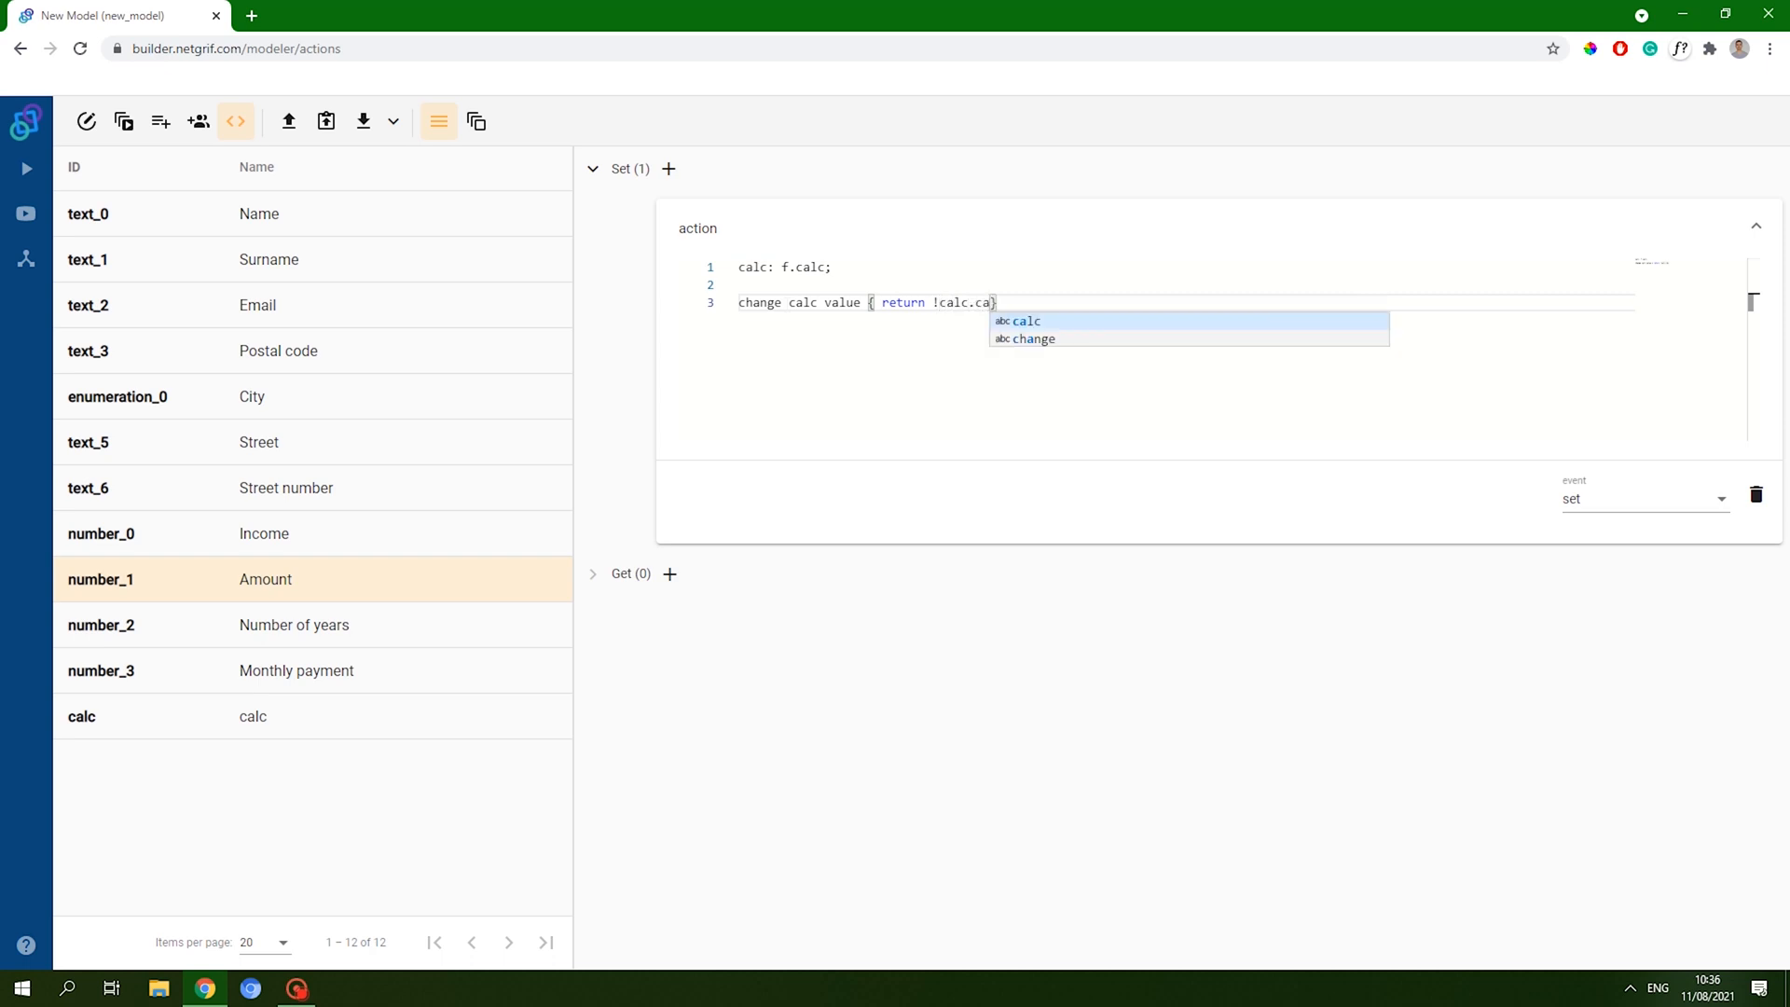
pyautogui.press('BackSpace')
pyautogui.press('BackSpace')
pyautogui.write('value')
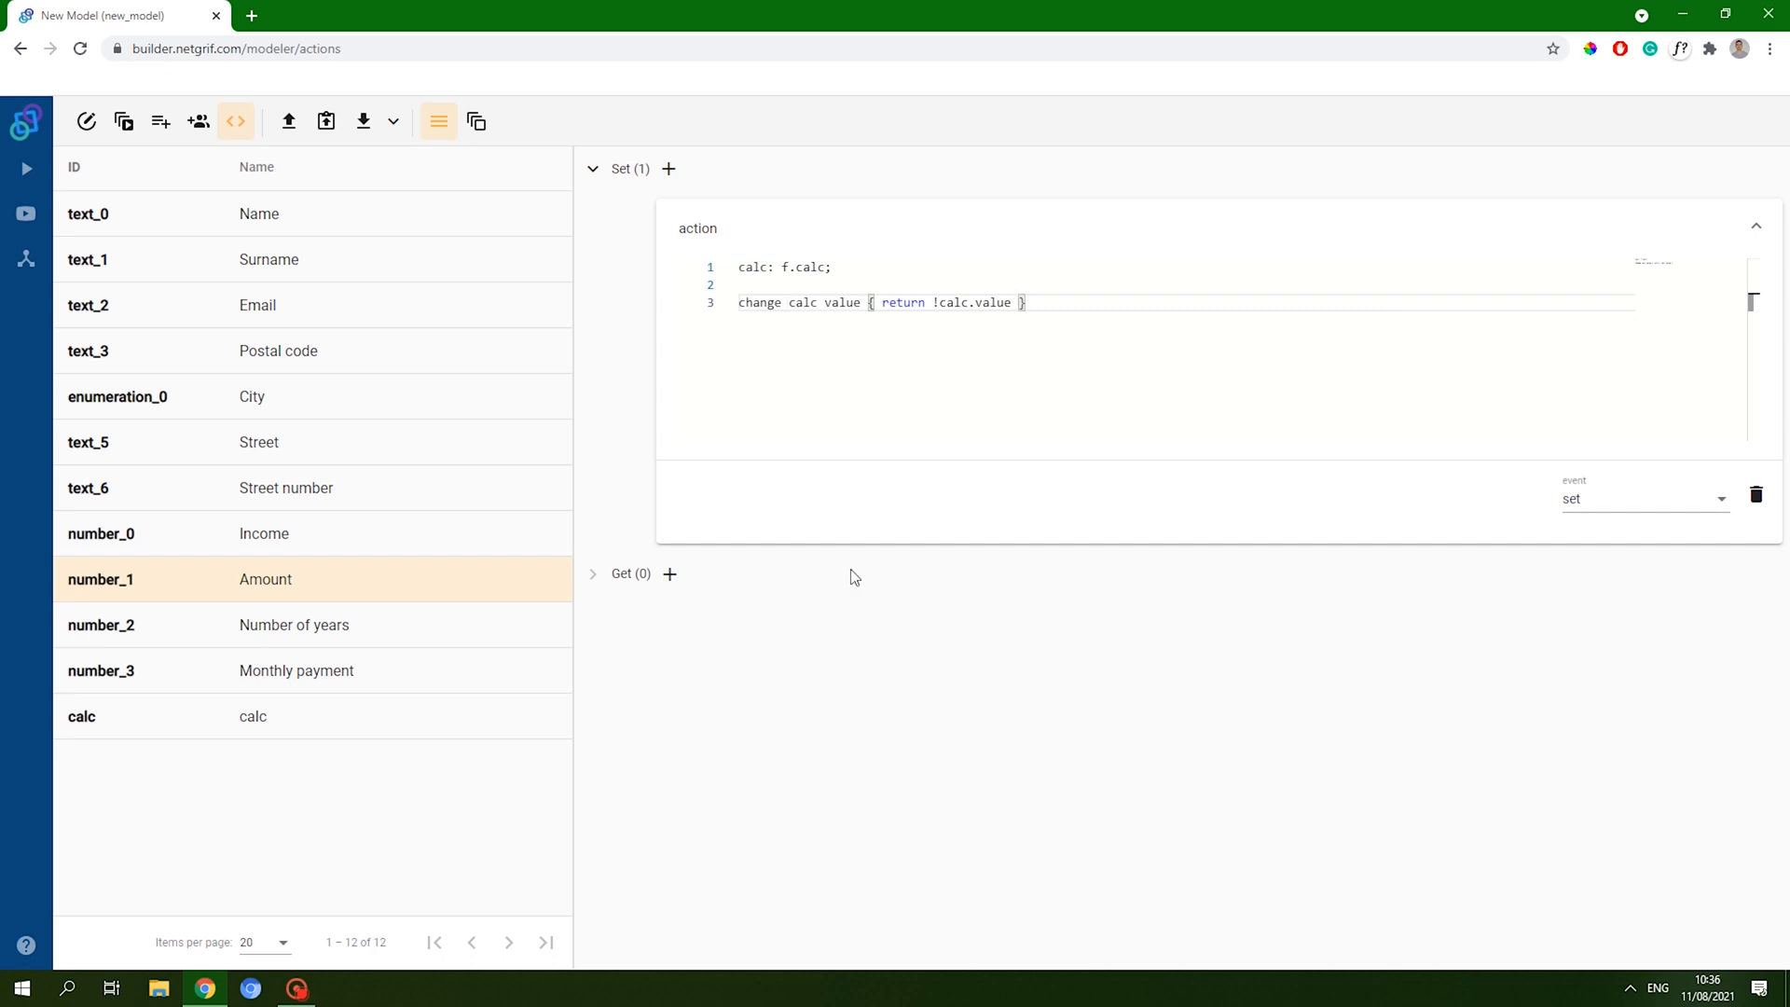
pyautogui.click(859, 281)
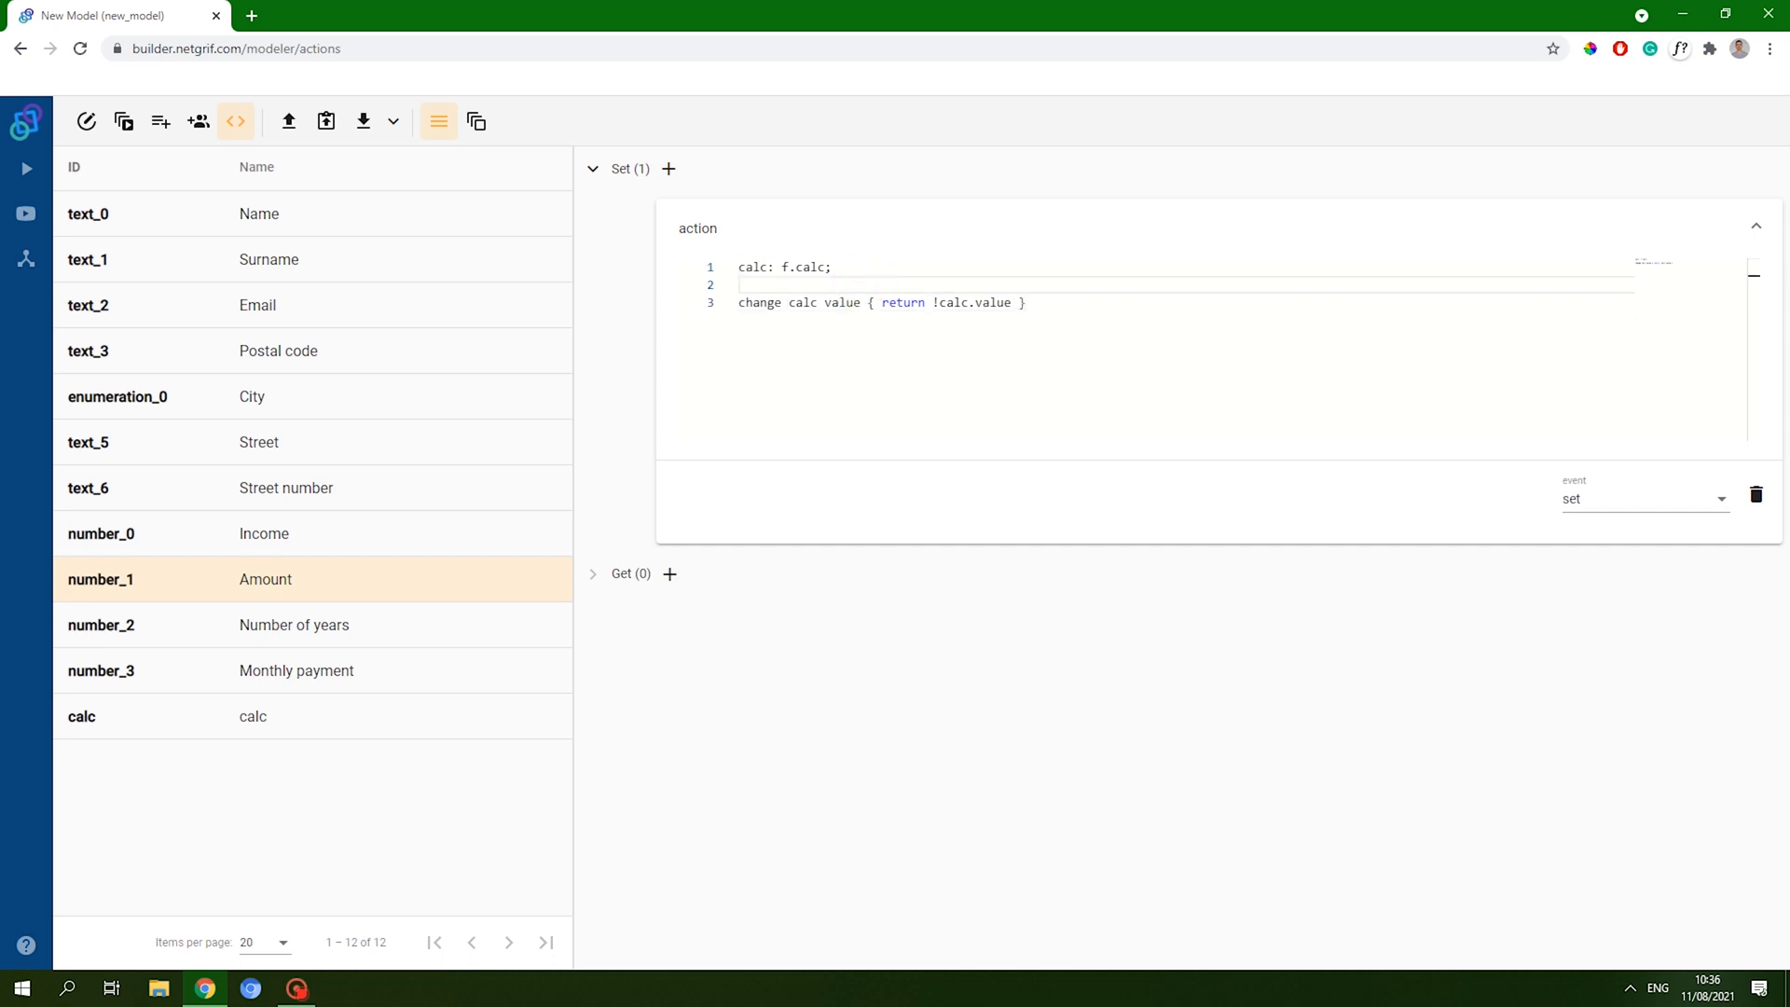
pyautogui.click(1063, 302)
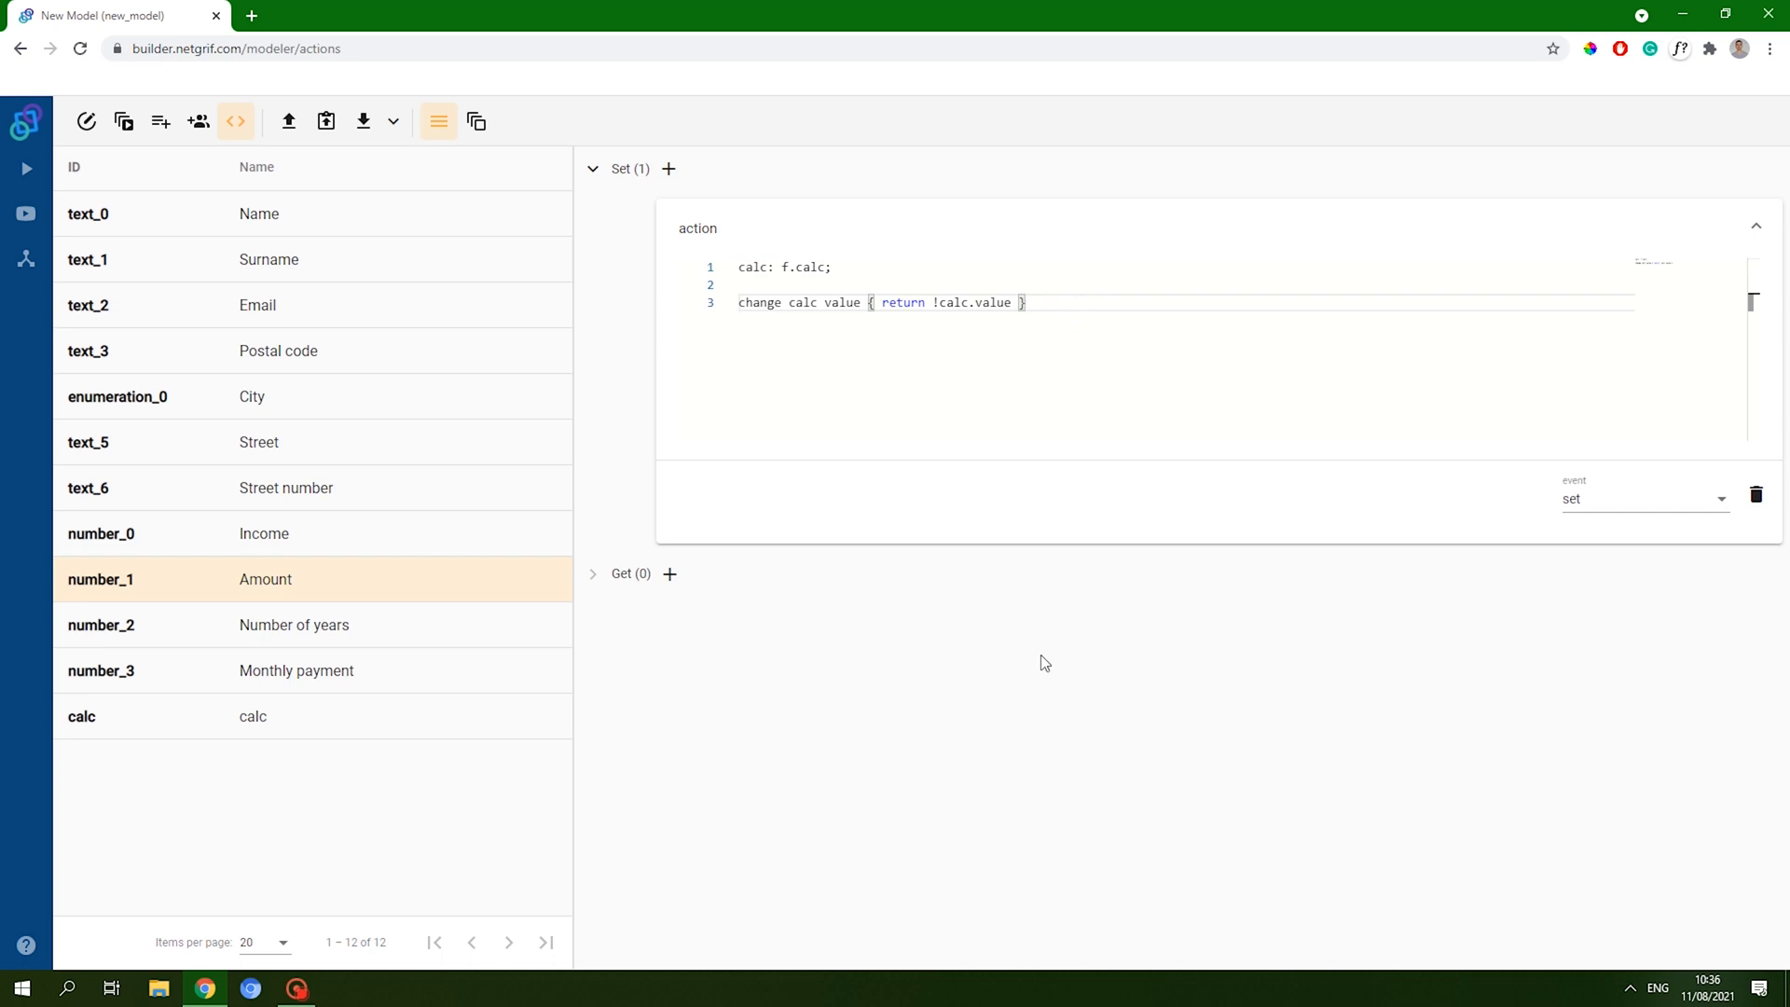
# - Copy Amount's action code into a new set action on Number of years
pyautogui.click(597, 177)
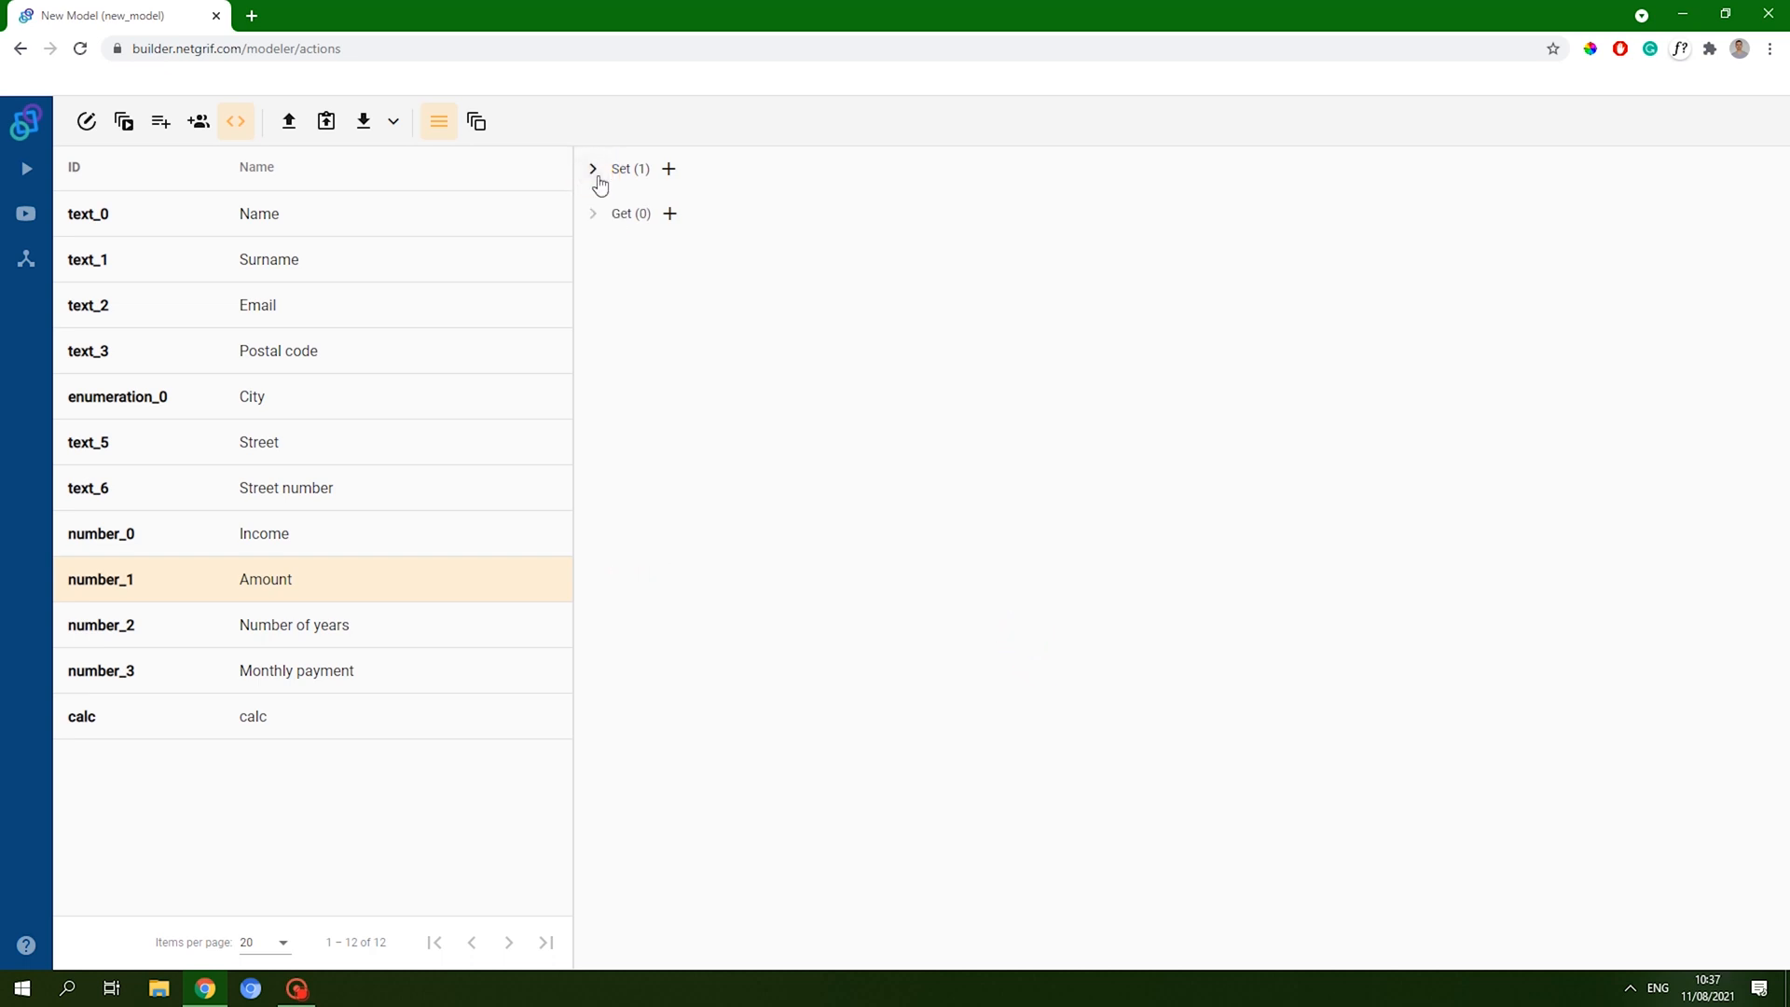
pyautogui.click(600, 172)
pyautogui.click(820, 308)
pyautogui.hotkey('ctrl', 'a')
pyautogui.hotkey('ctrl', 'c')
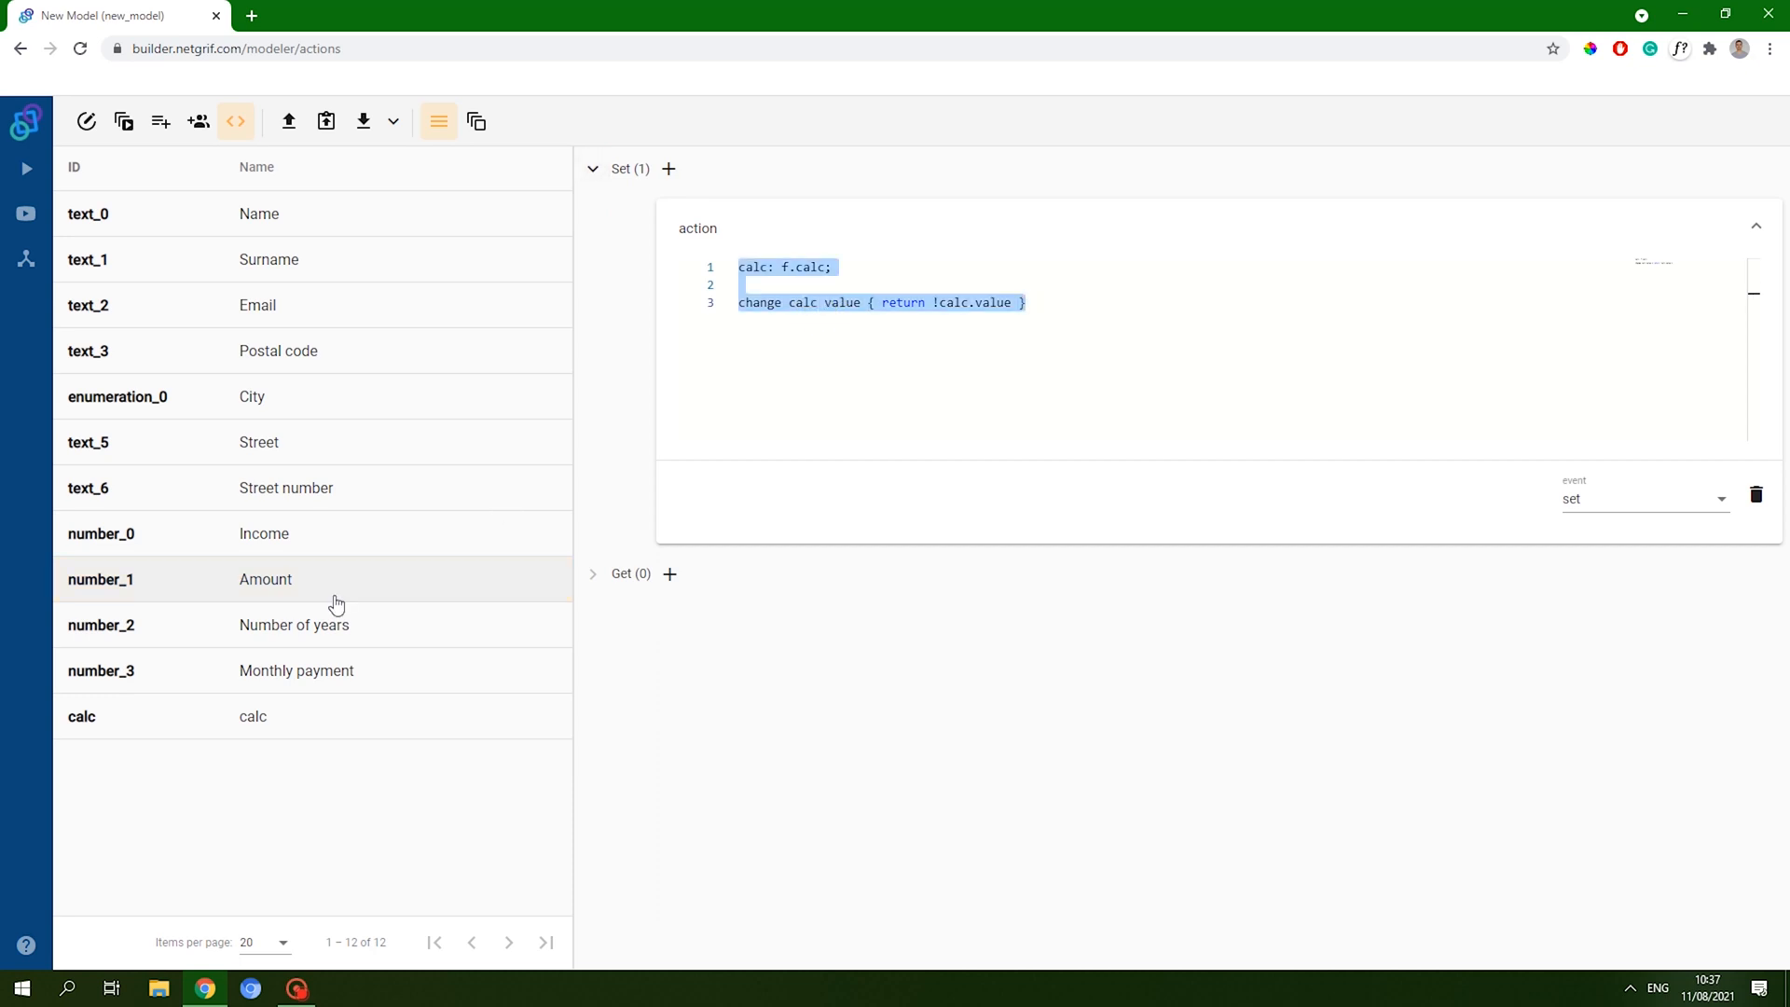
pyautogui.click(294, 627)
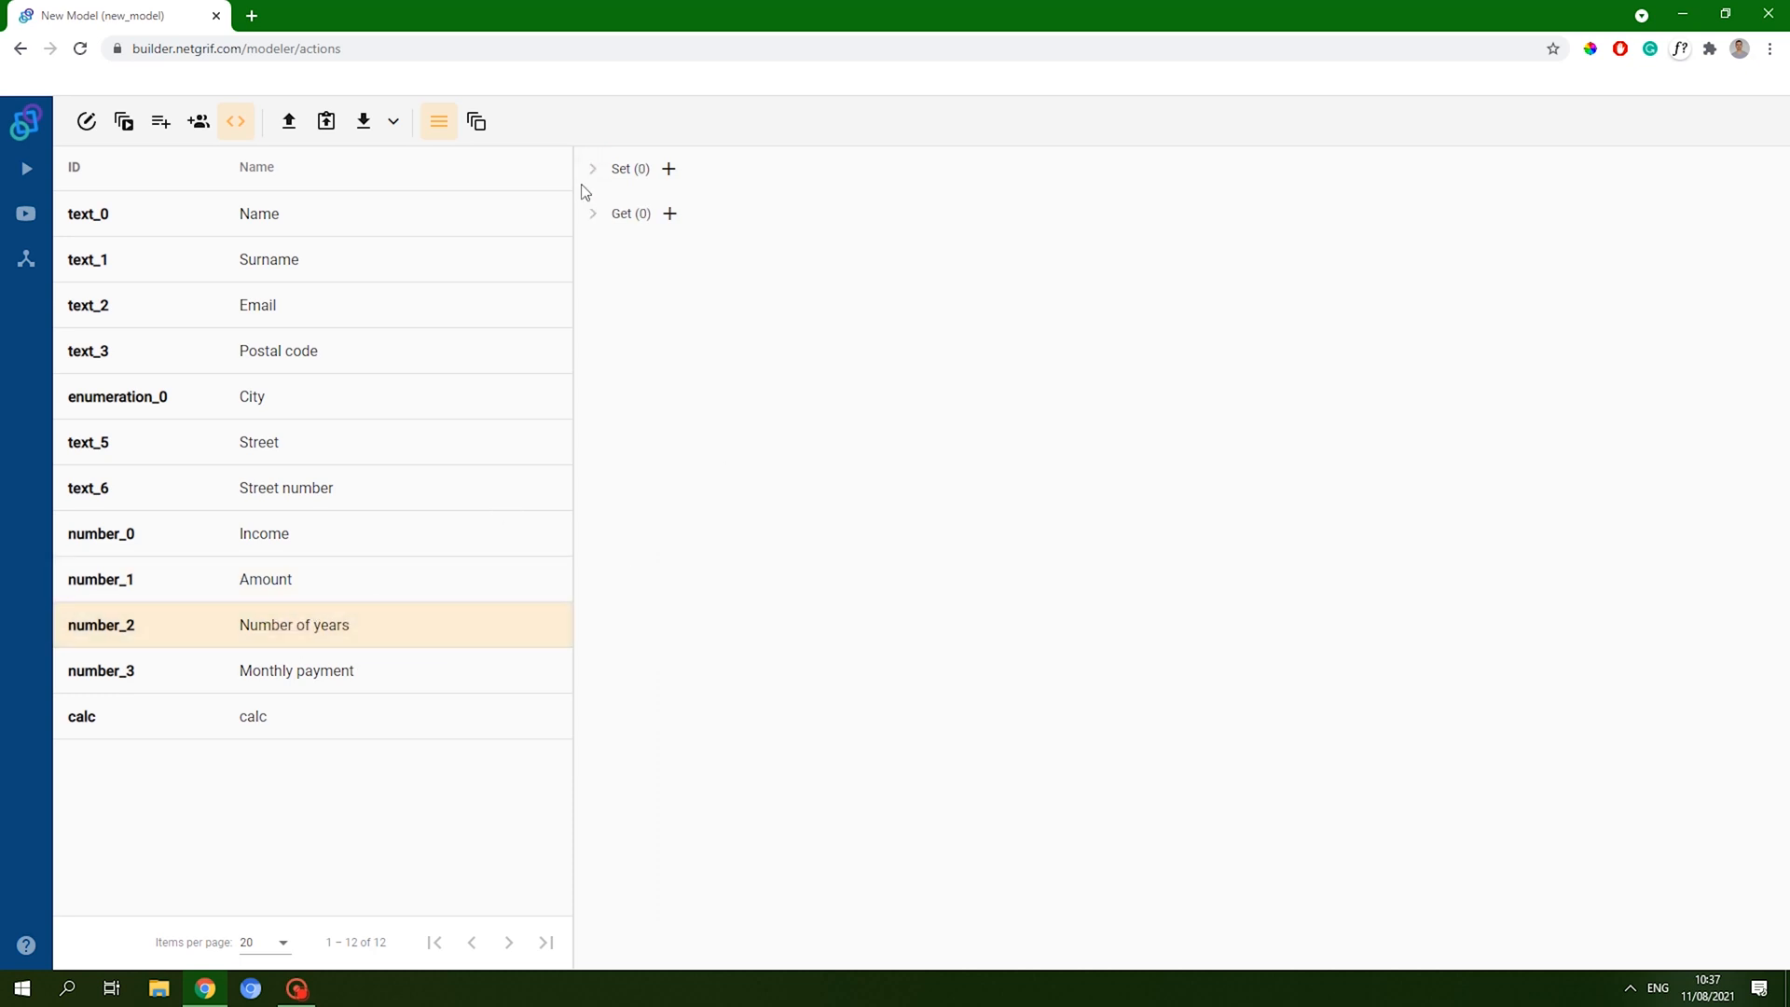
pyautogui.click(668, 169)
pyautogui.click(758, 226)
pyautogui.hotkey('ctrl', 'v')
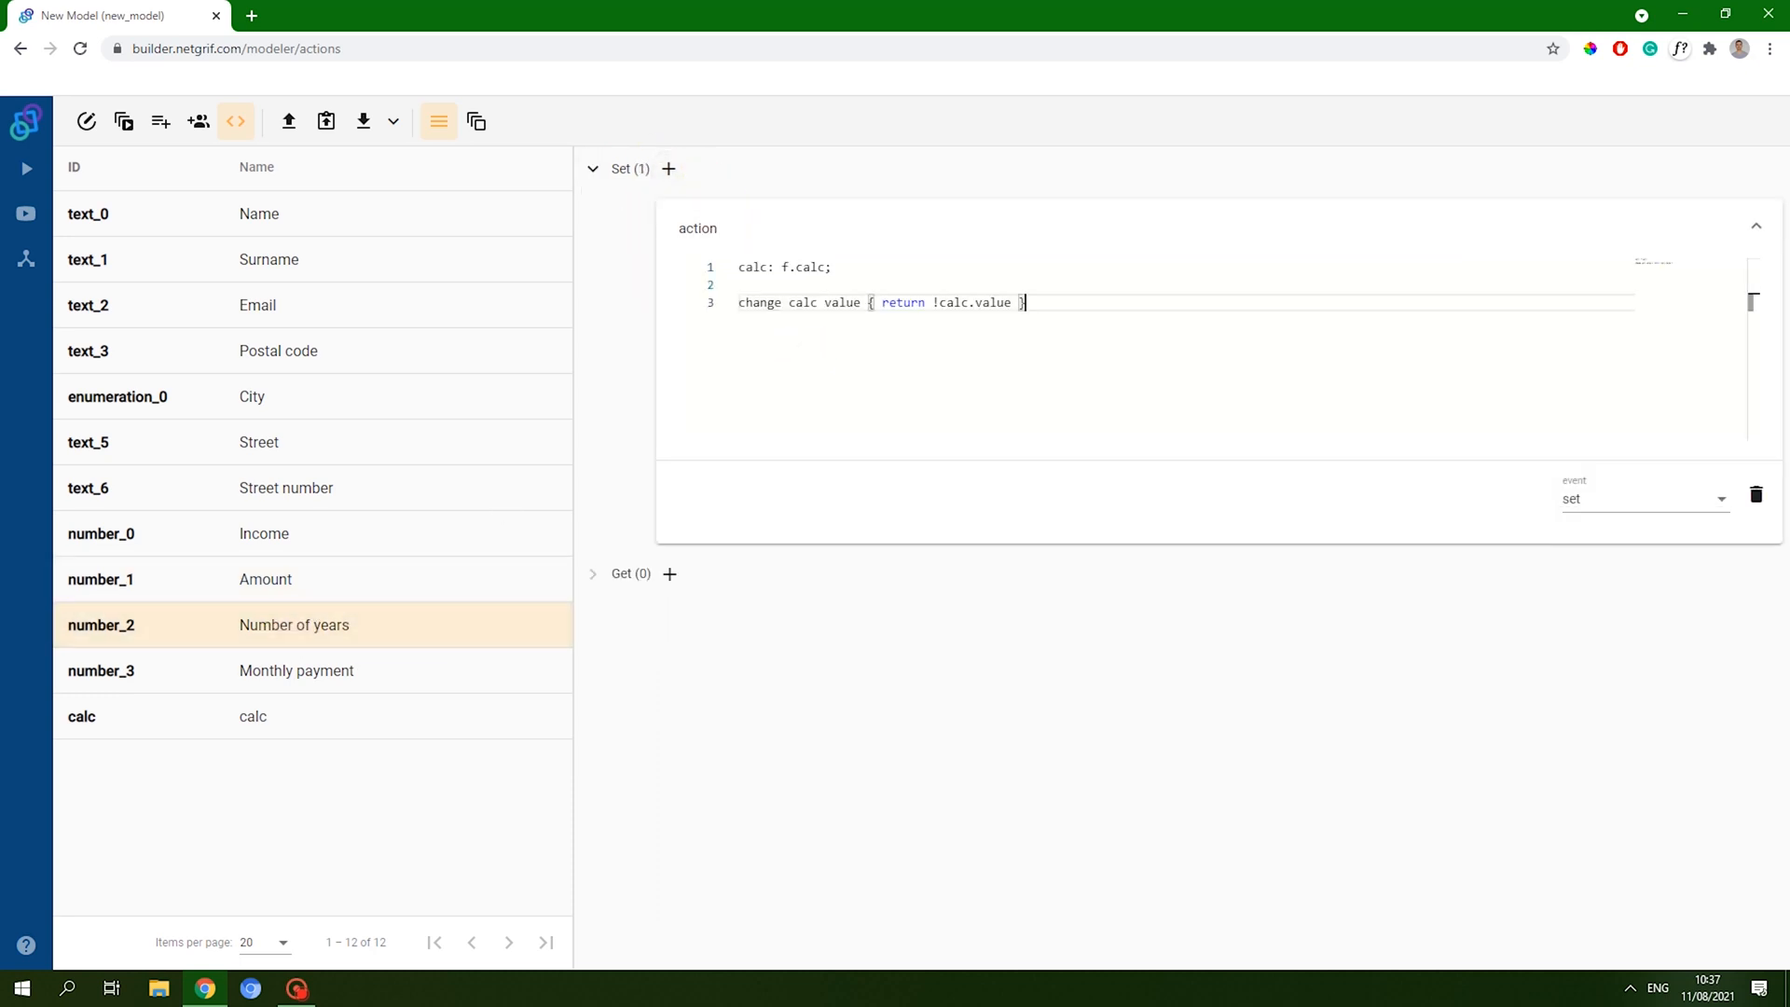
pyautogui.press('Return')
pyautogui.press('BackSpace')
pyautogui.press('Return')
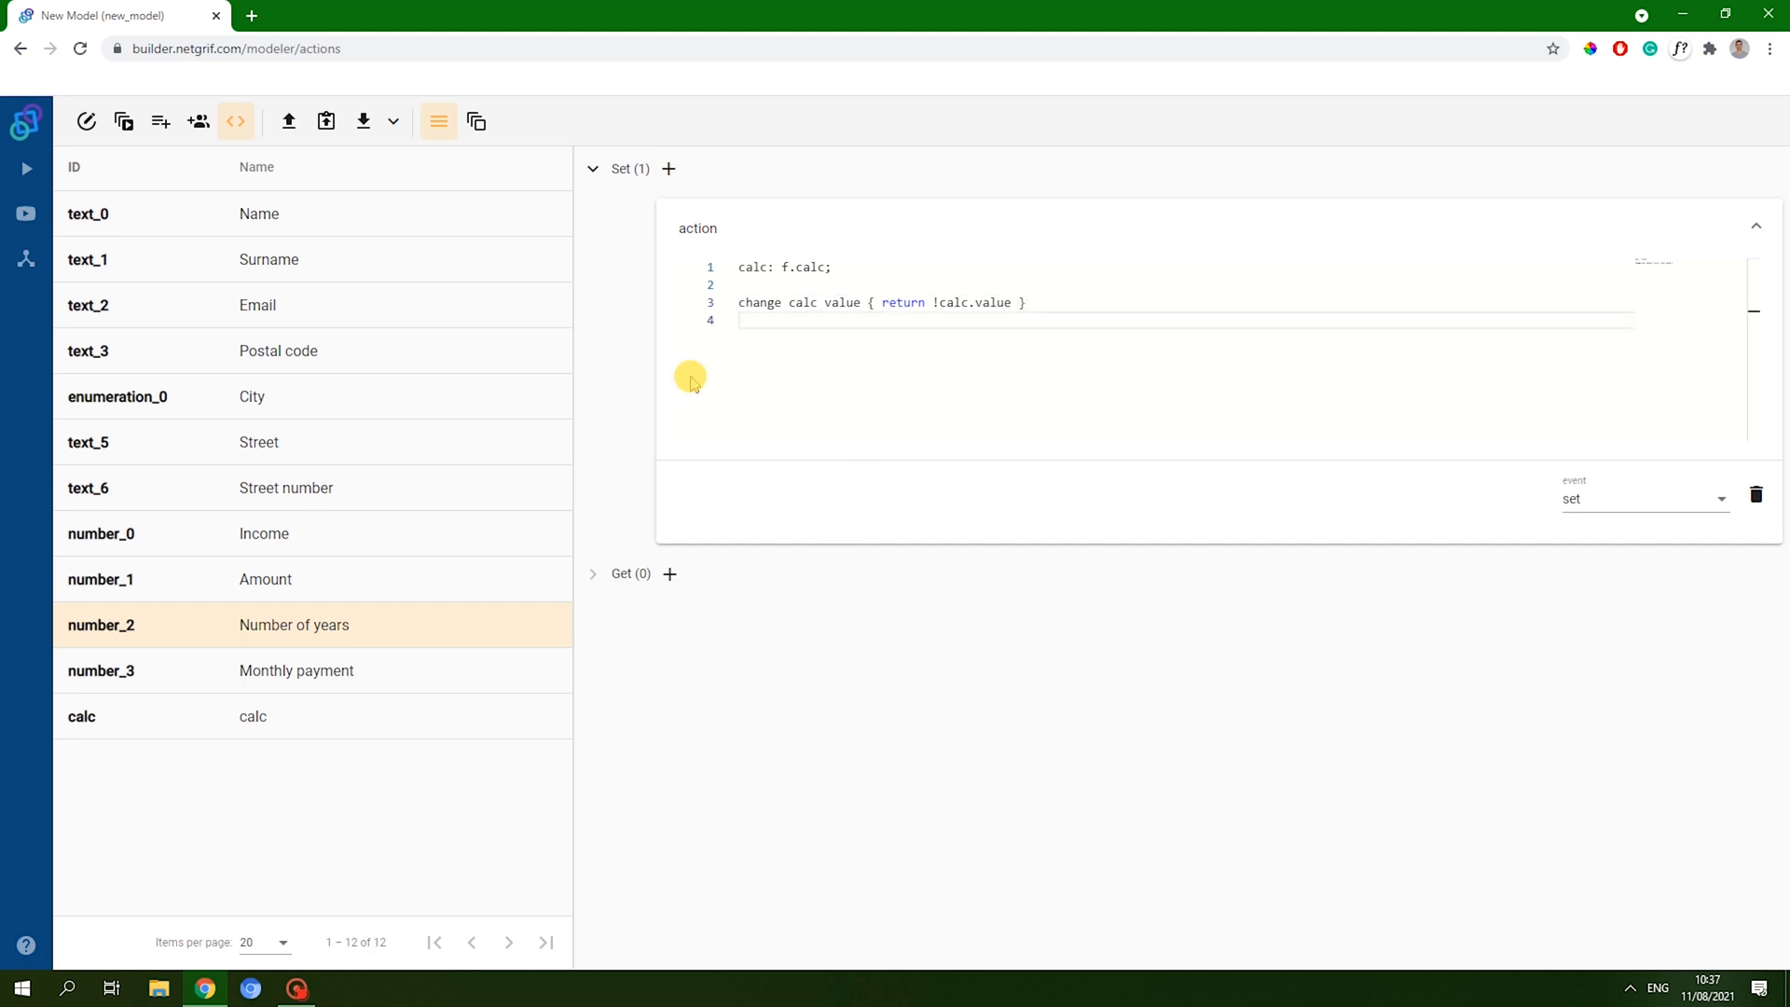
pyautogui.click(586, 170)
pyautogui.click(590, 169)
# - Review the Mortgage application form's fields in the form editor and save it unchanged
pyautogui.click(88, 124)
pyautogui.click(359, 265)
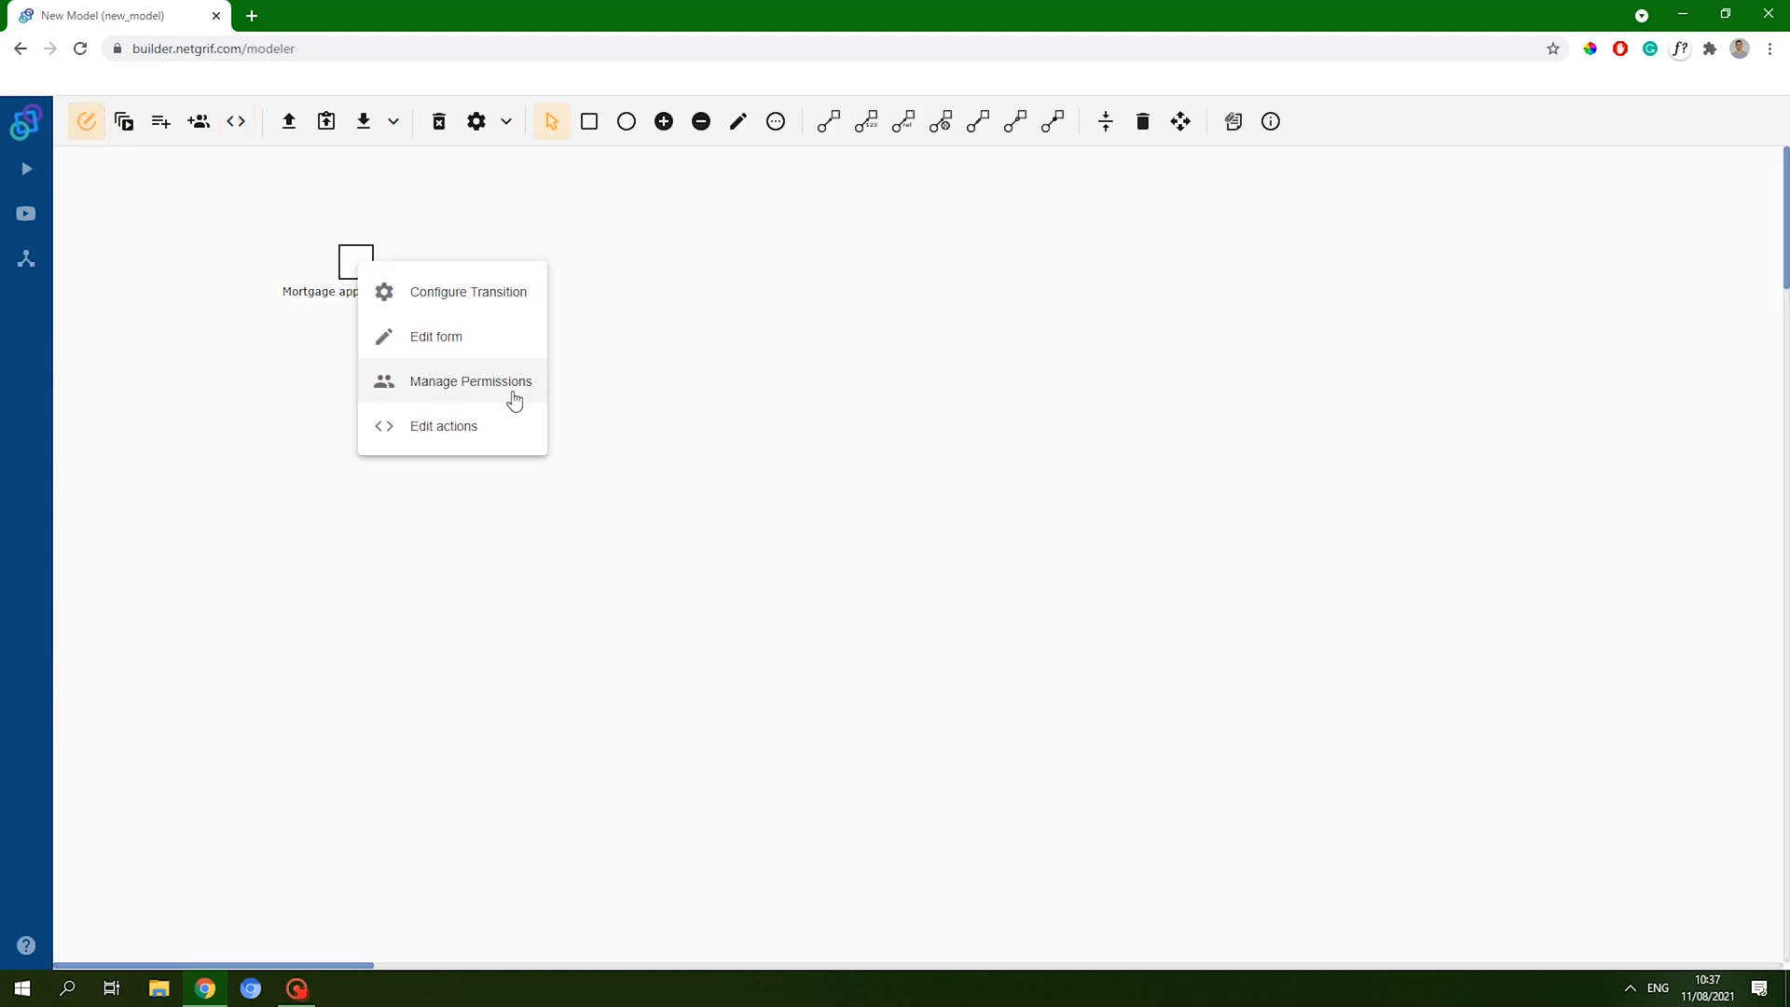
pyautogui.click(494, 337)
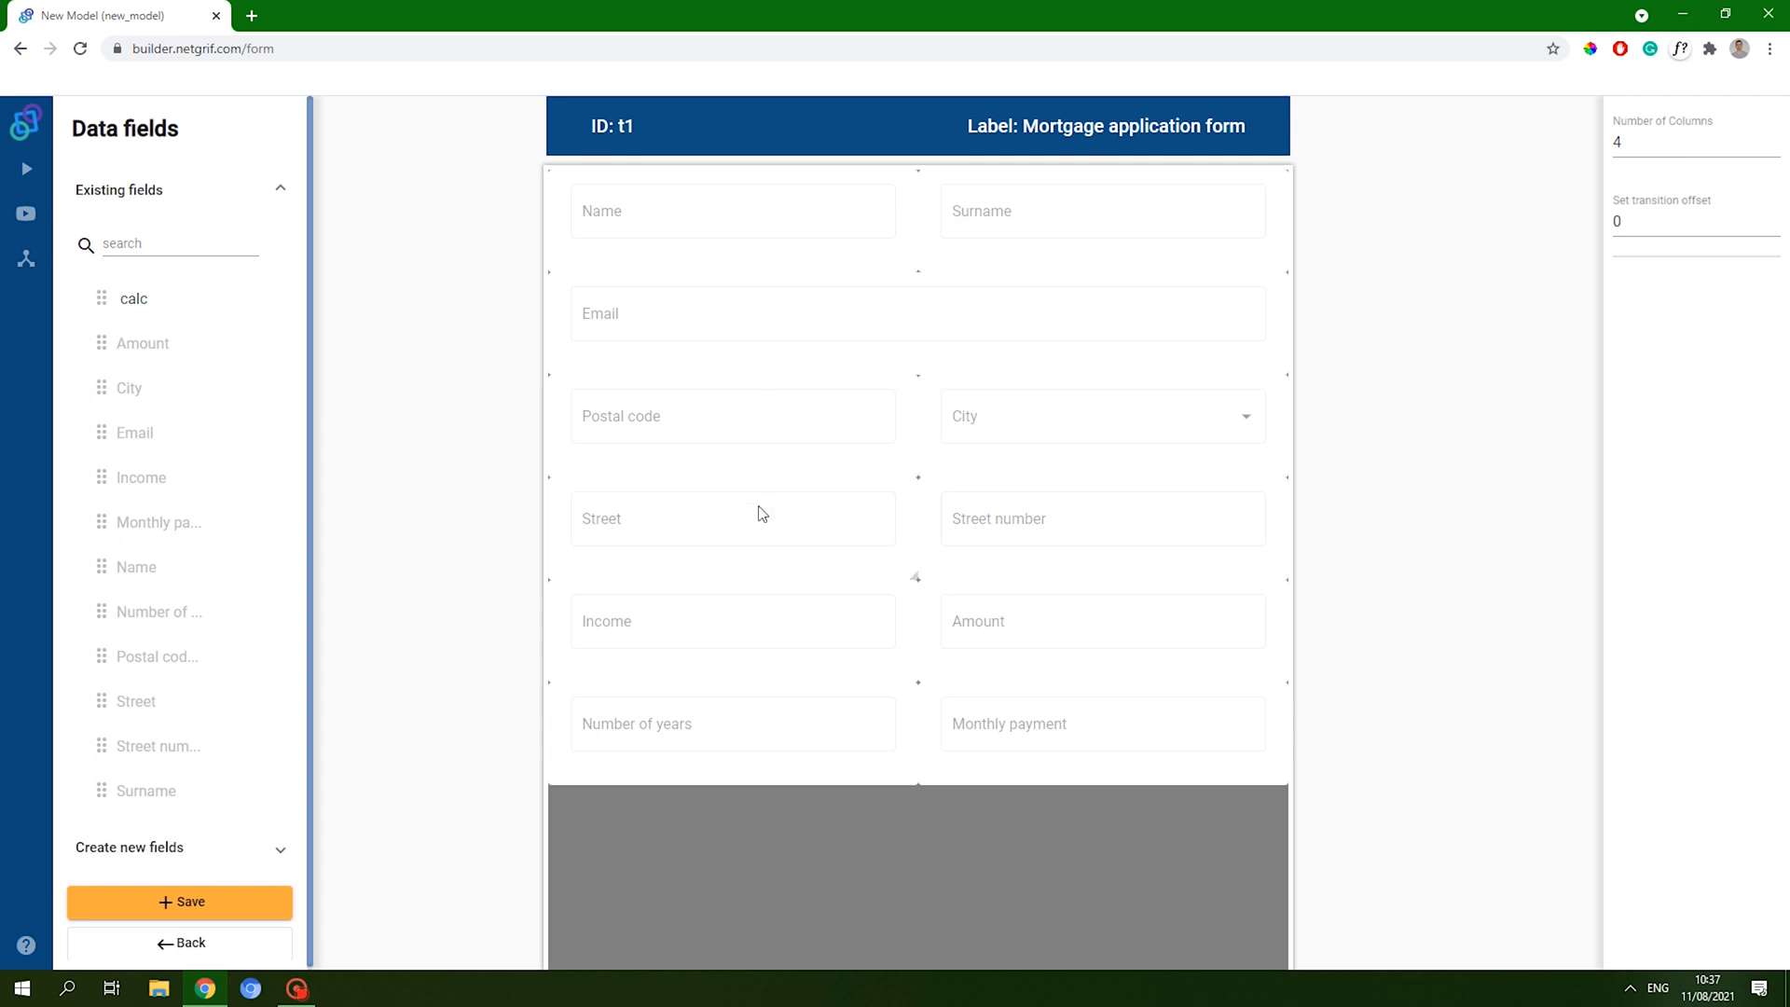
pyautogui.scroll(-1, 109, 522)
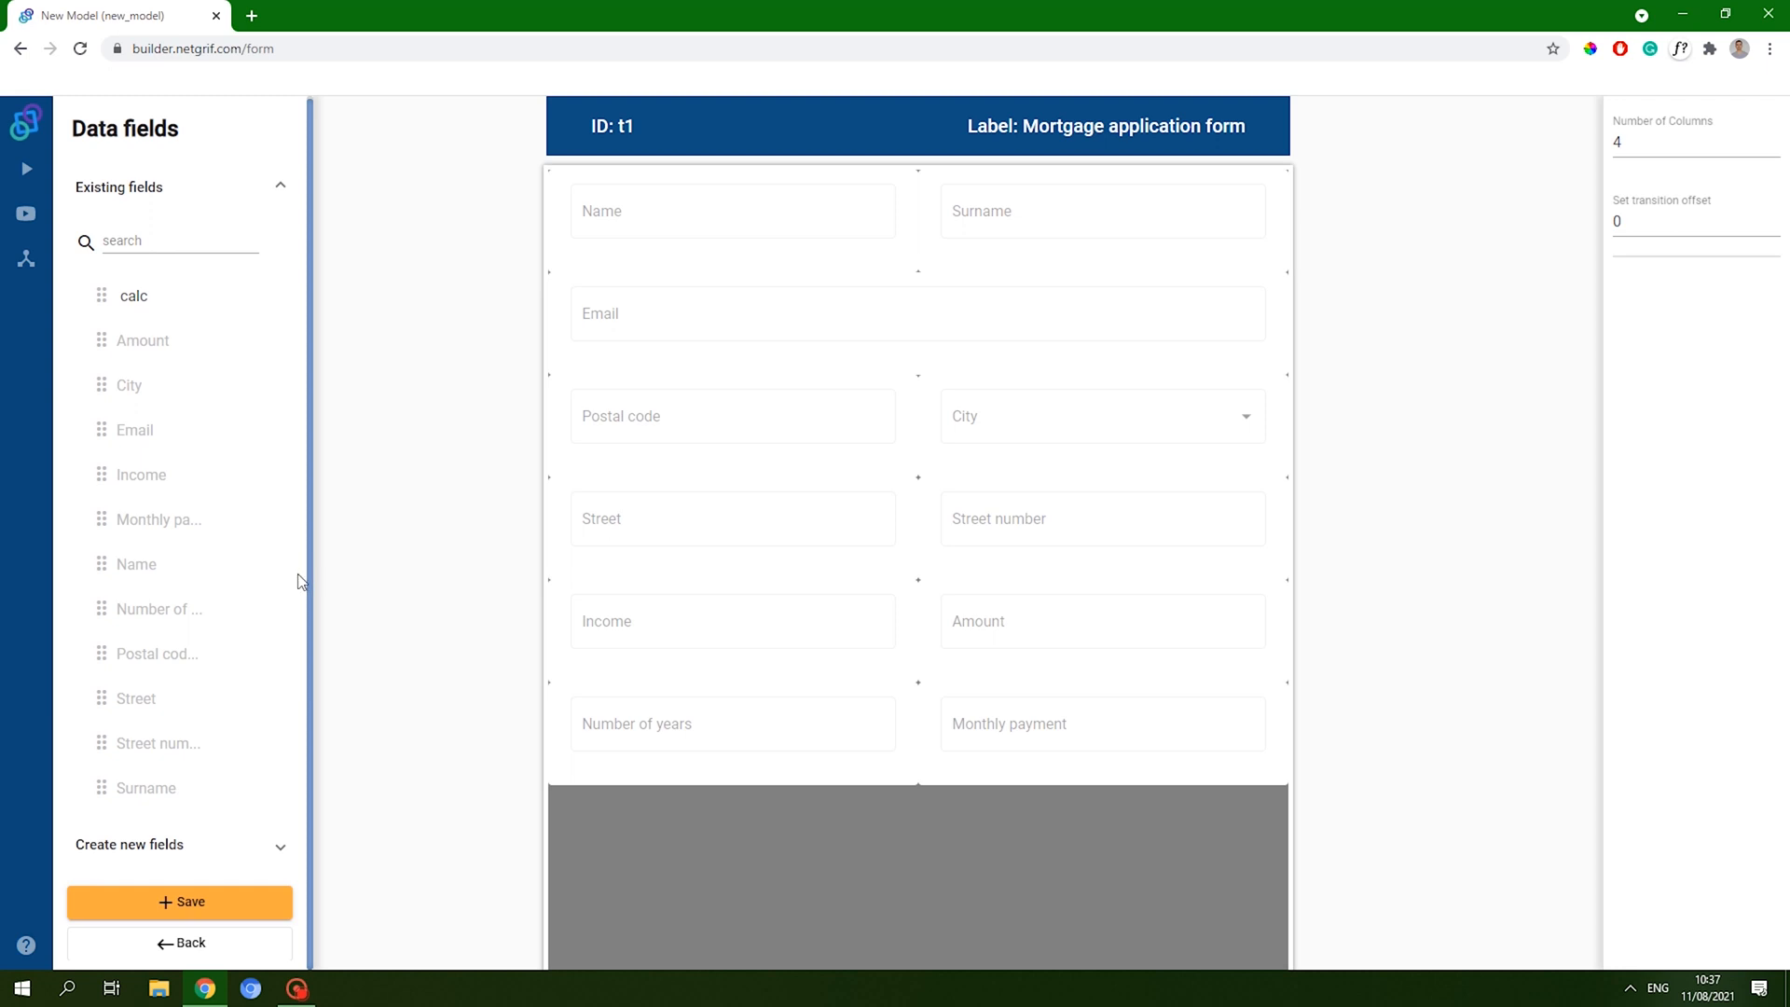
pyautogui.click(222, 905)
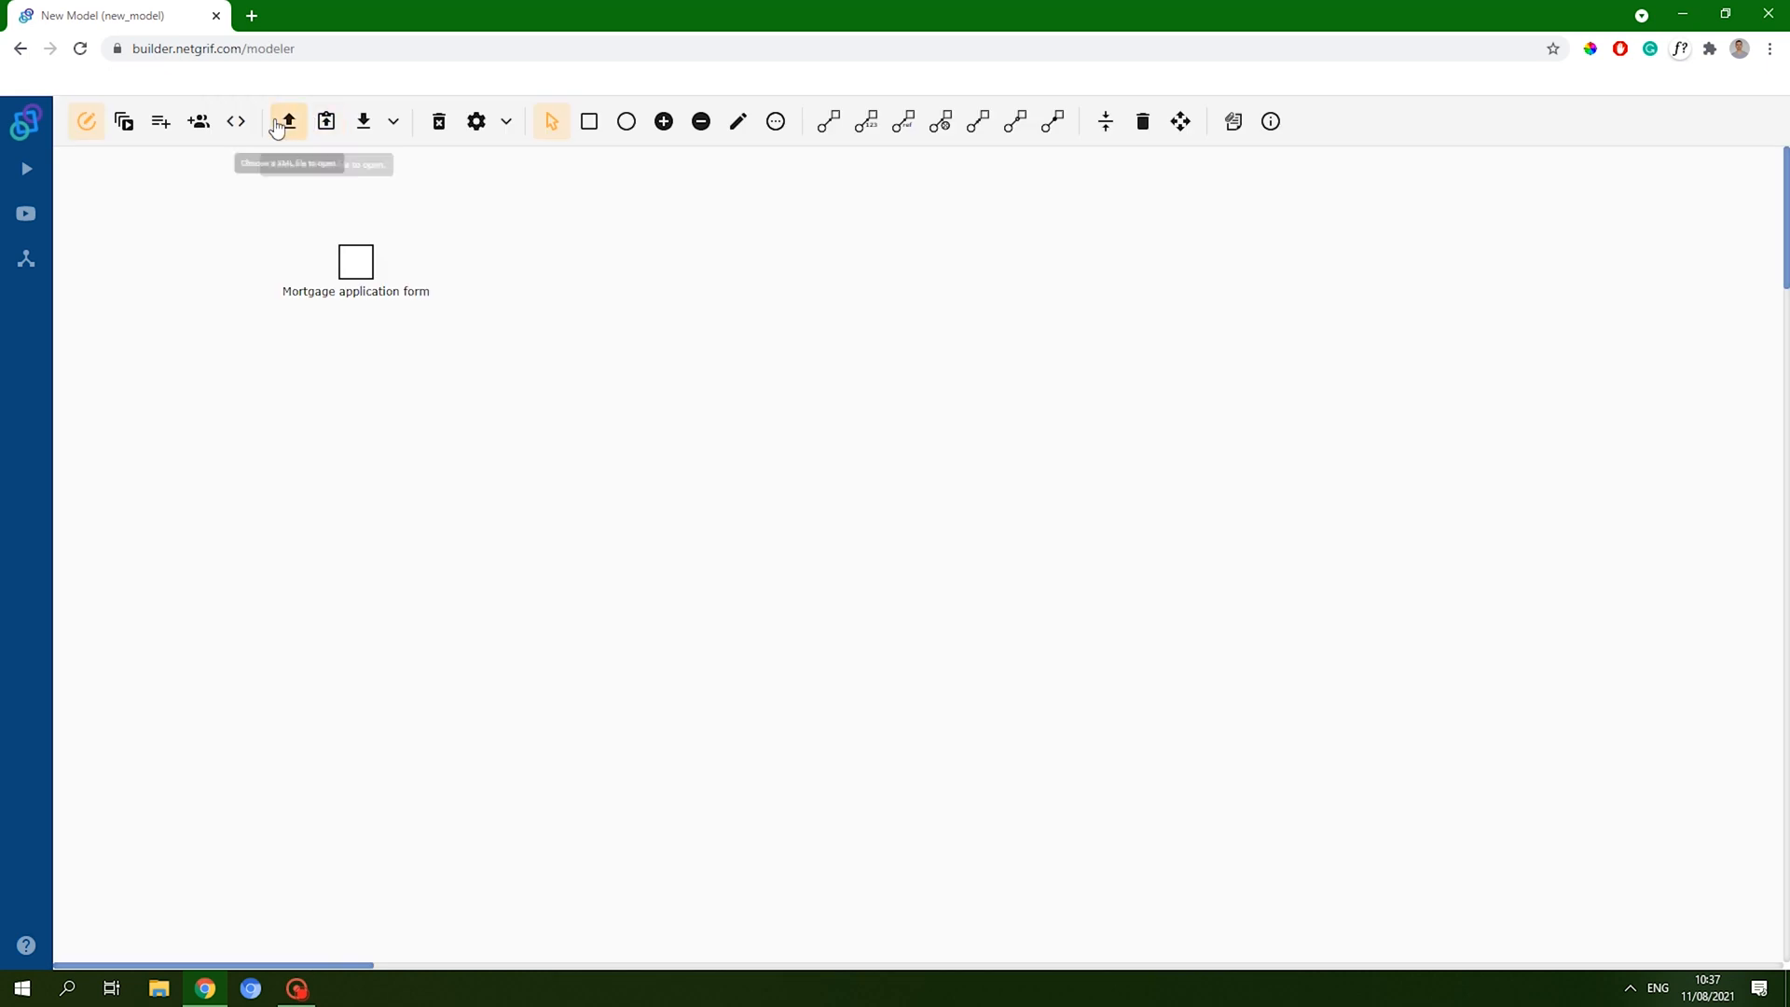
# - Add the validation inrange 1000,1000000 to the Amount field (number_1)
pyautogui.click(160, 122)
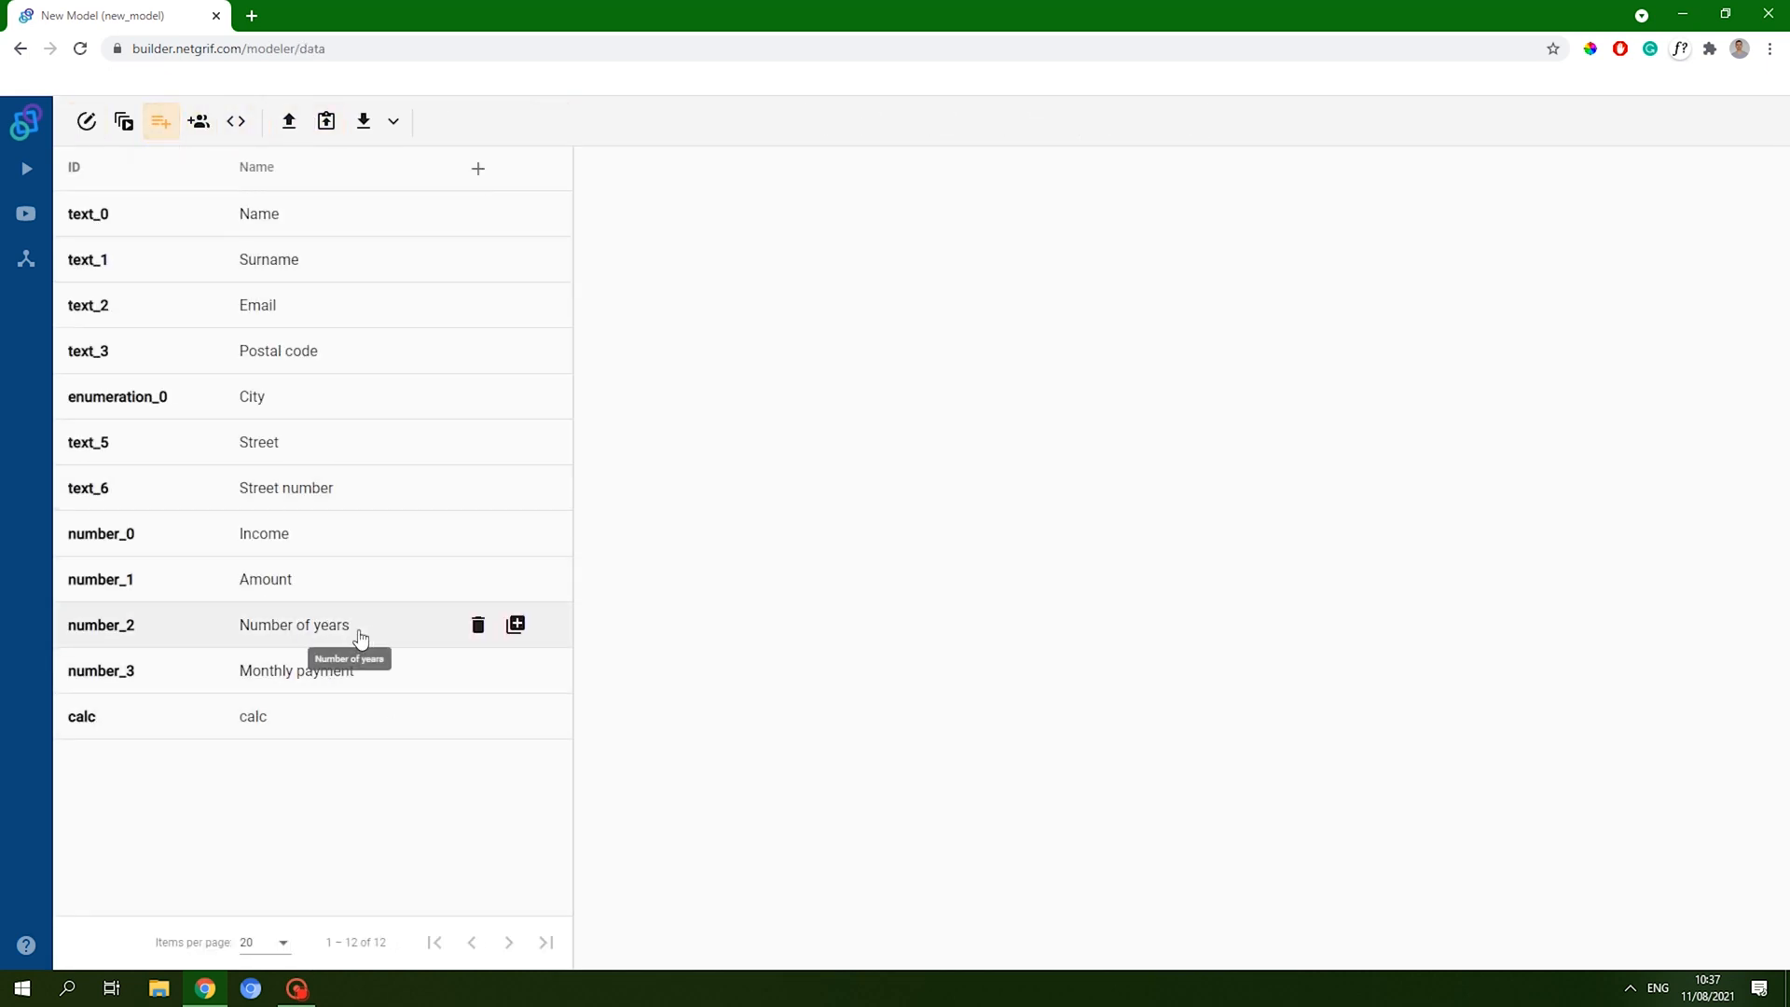
pyautogui.click(339, 588)
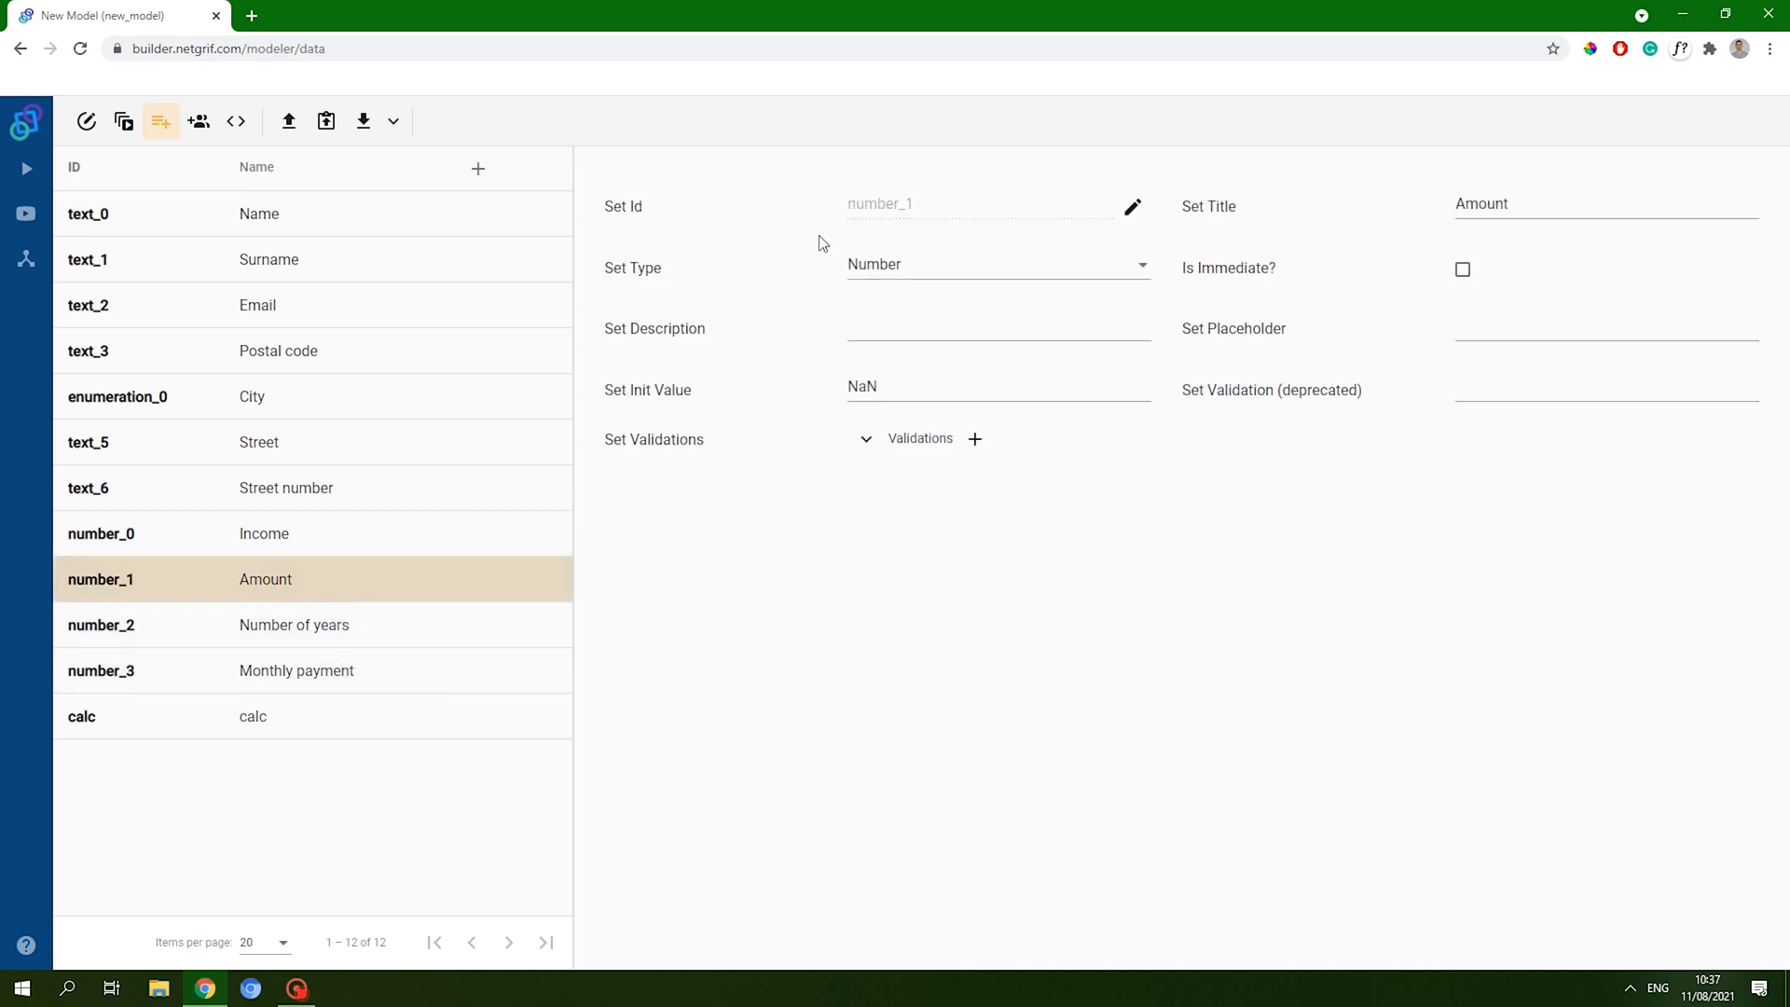
pyautogui.click(857, 444)
pyautogui.click(974, 438)
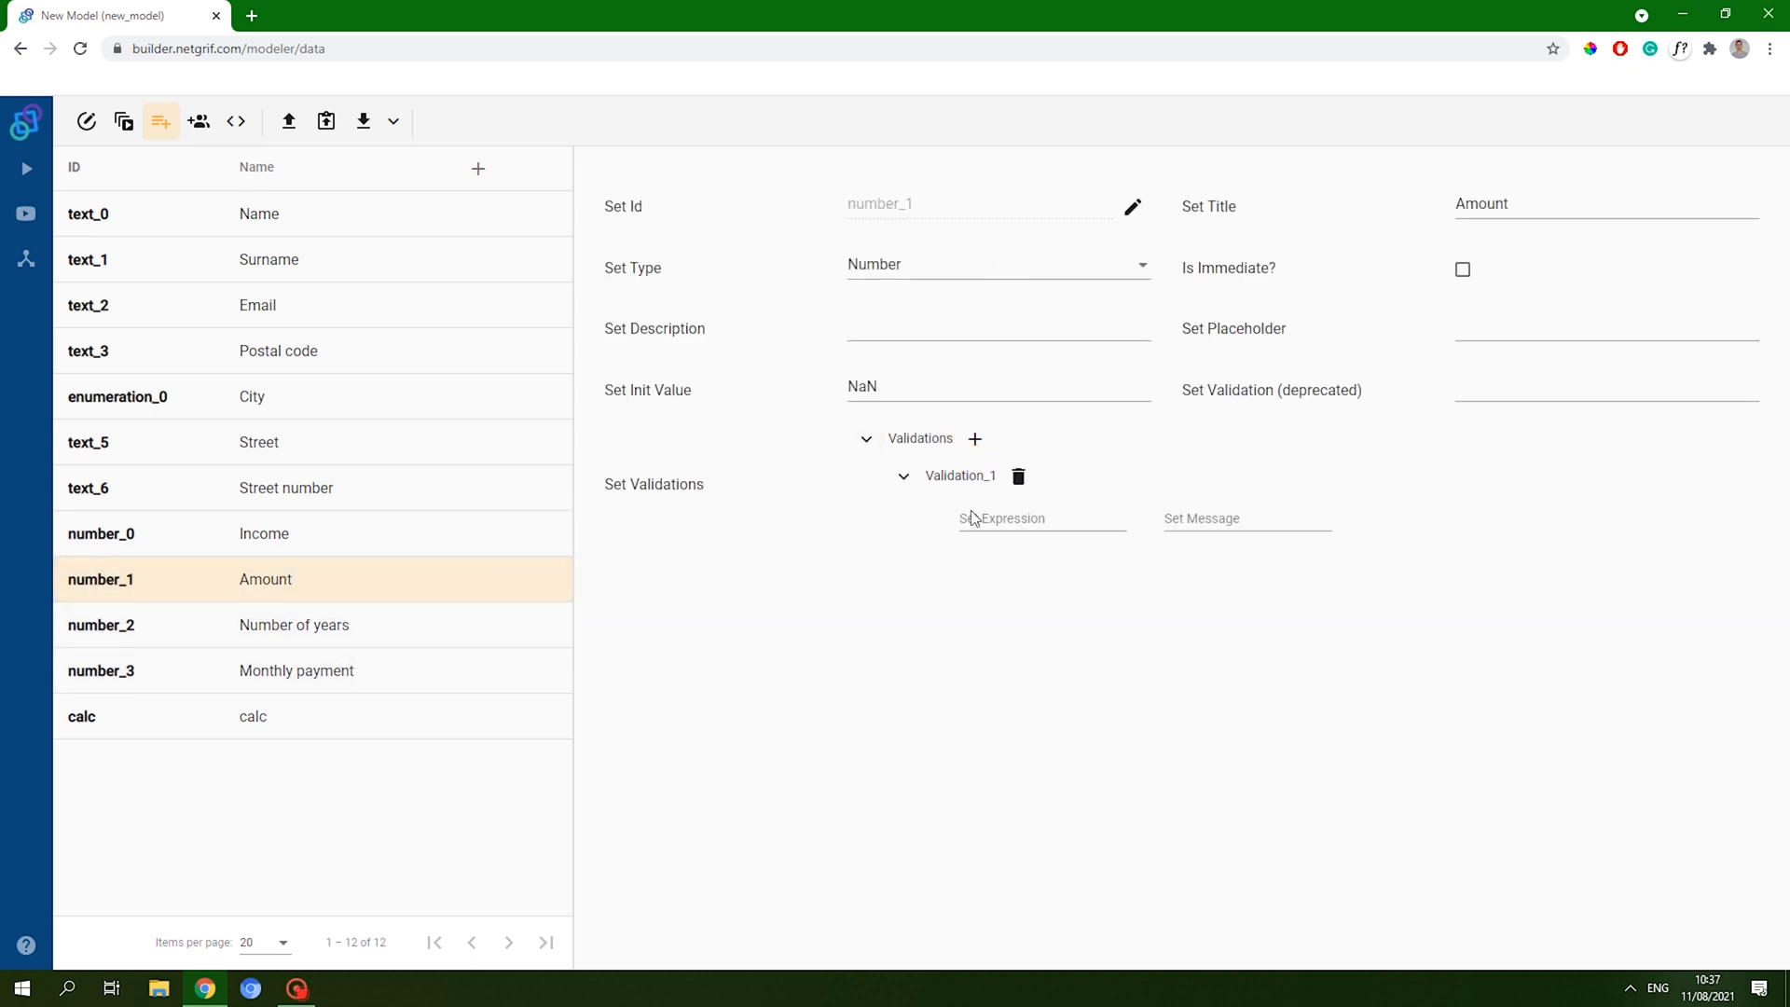
pyautogui.click(991, 518)
pyautogui.write('inrange 1000,1000000')
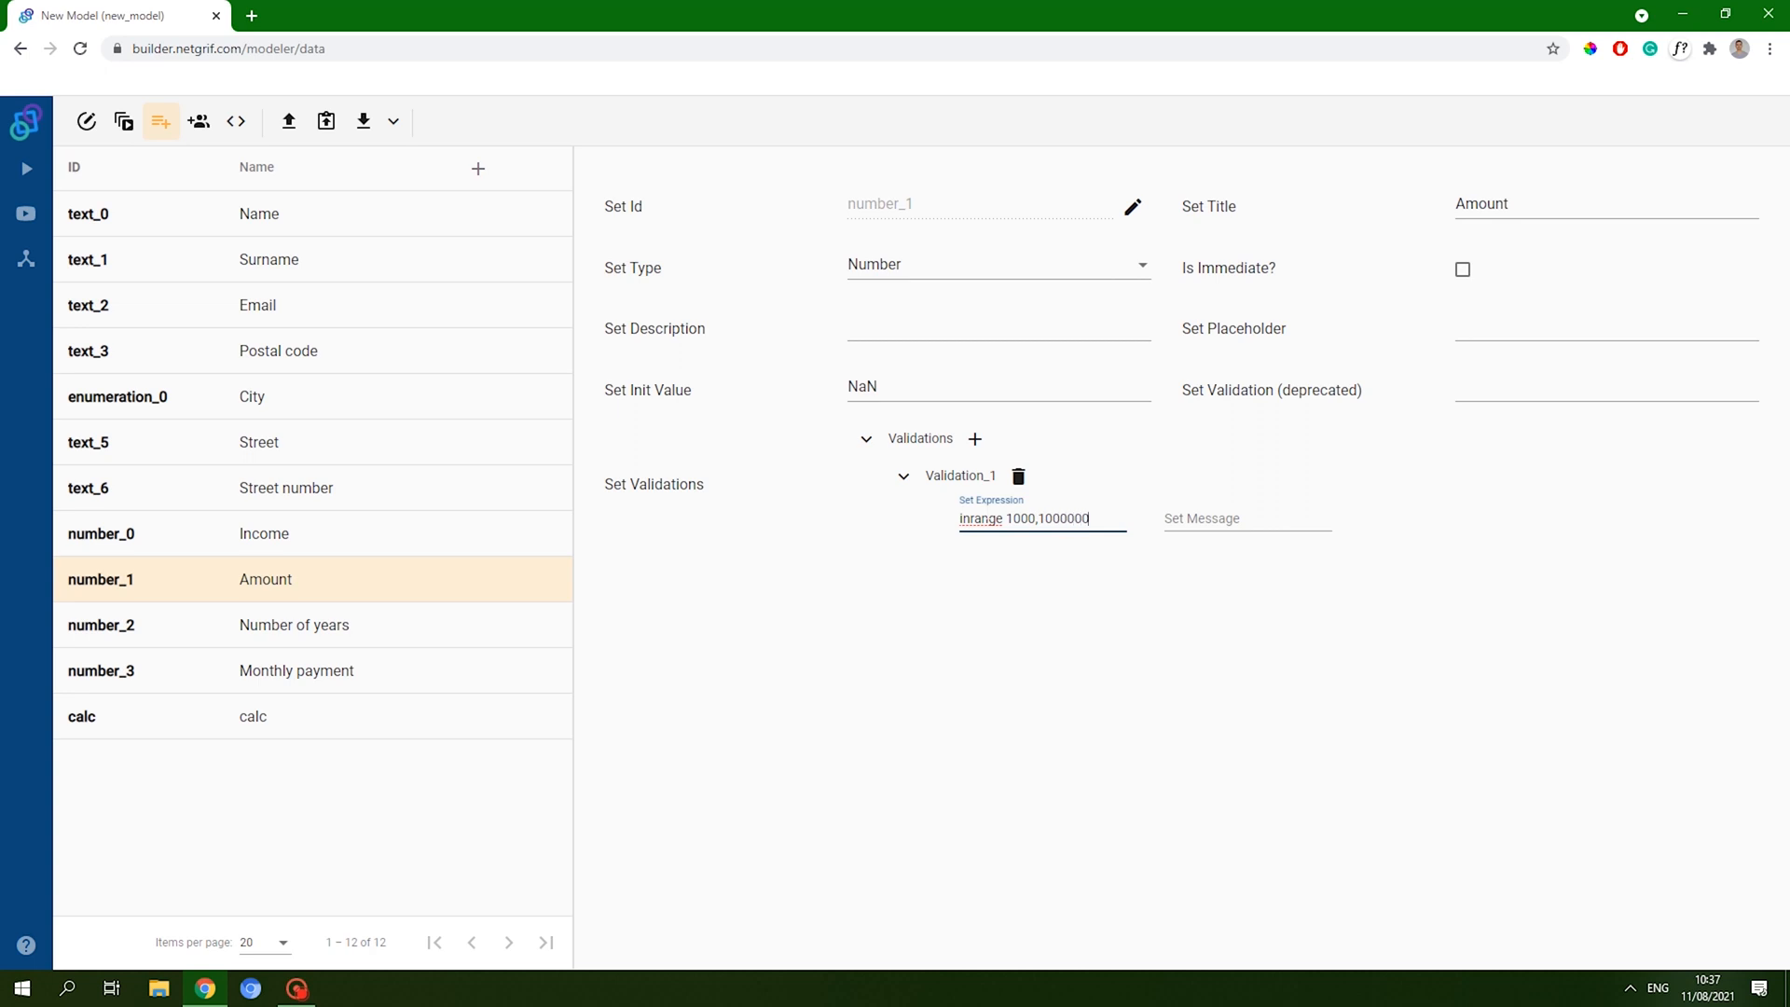
pyautogui.click(1058, 659)
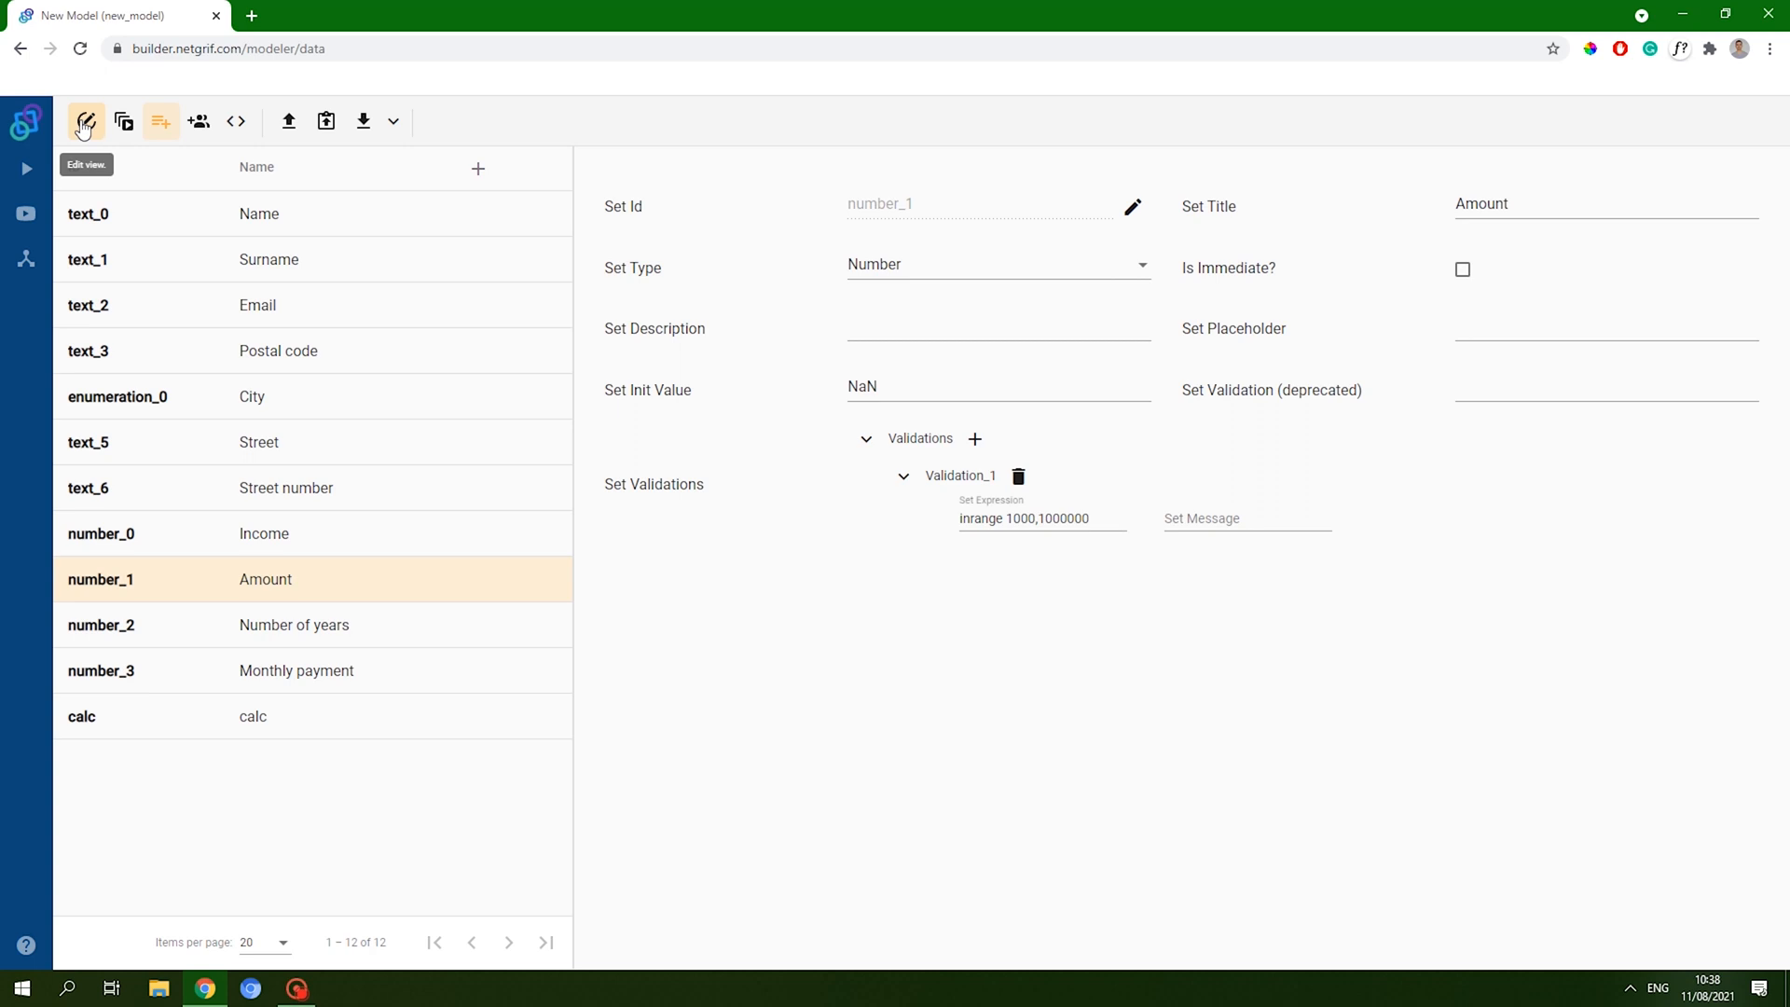
pyautogui.click(84, 126)
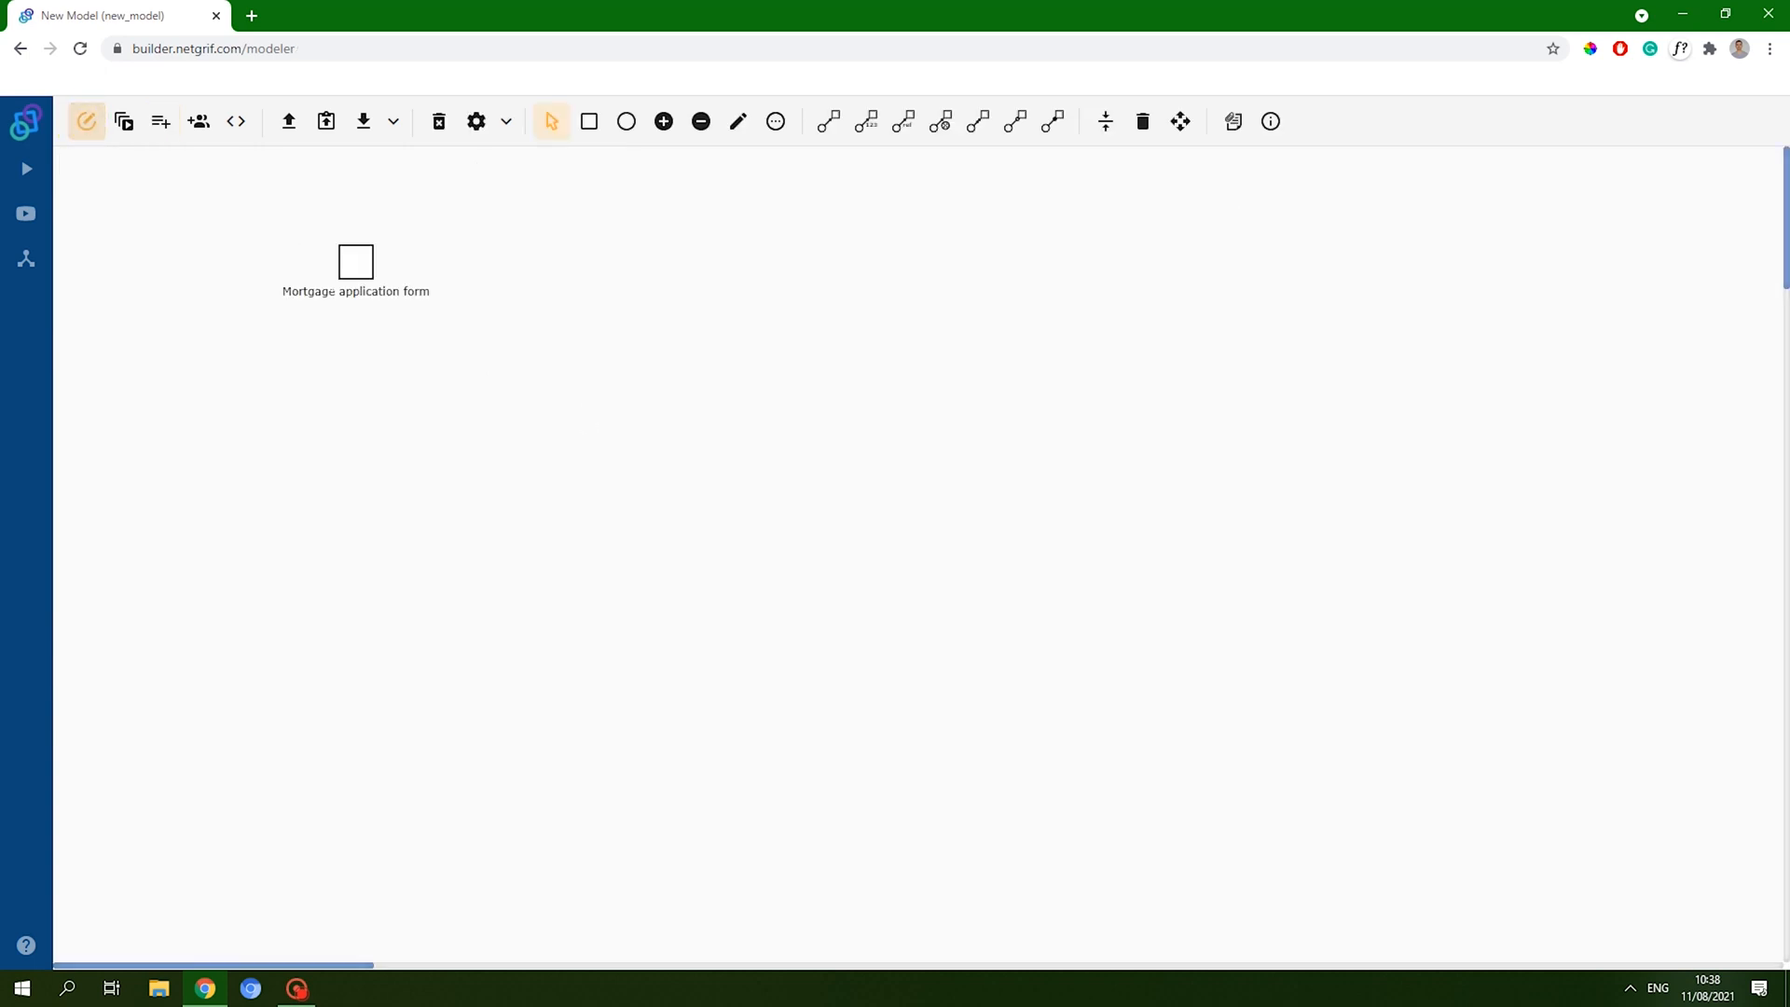
# - Add a full-width select field labelled Property type at the bottom of the form
pyautogui.click(344, 268)
pyautogui.click(480, 344)
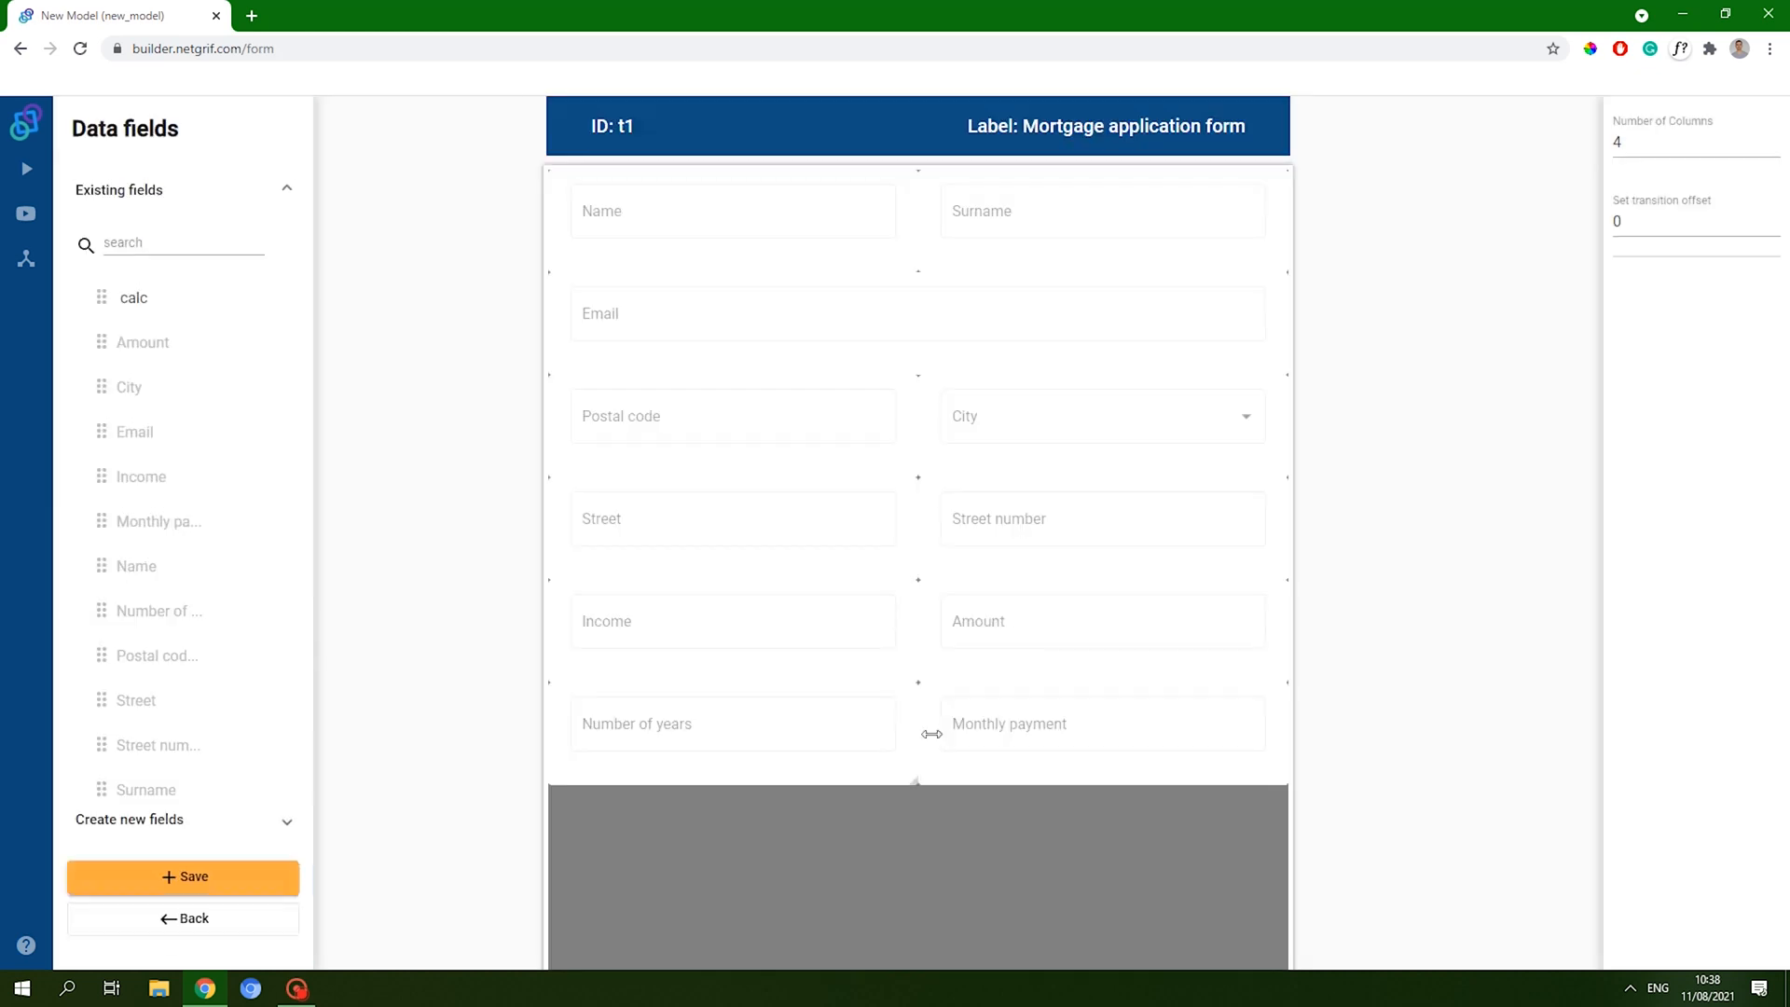
pyautogui.click(187, 847)
pyautogui.scroll(-5, 223, 699)
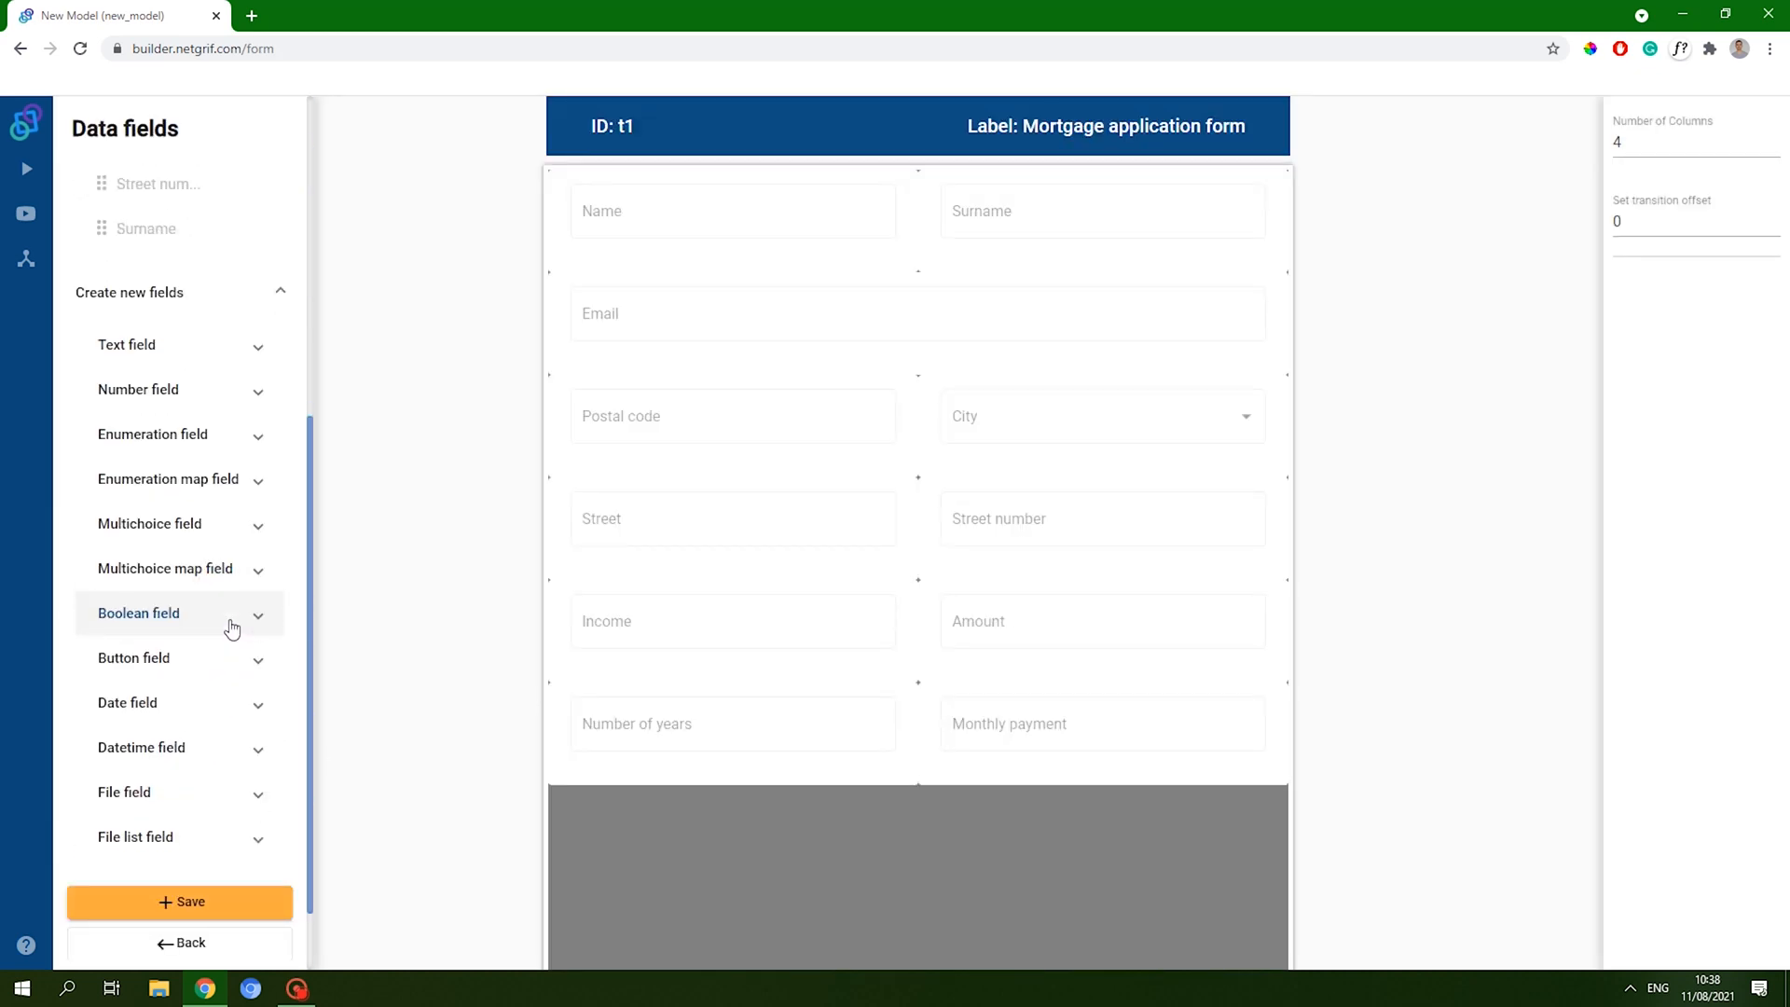
pyautogui.click(240, 436)
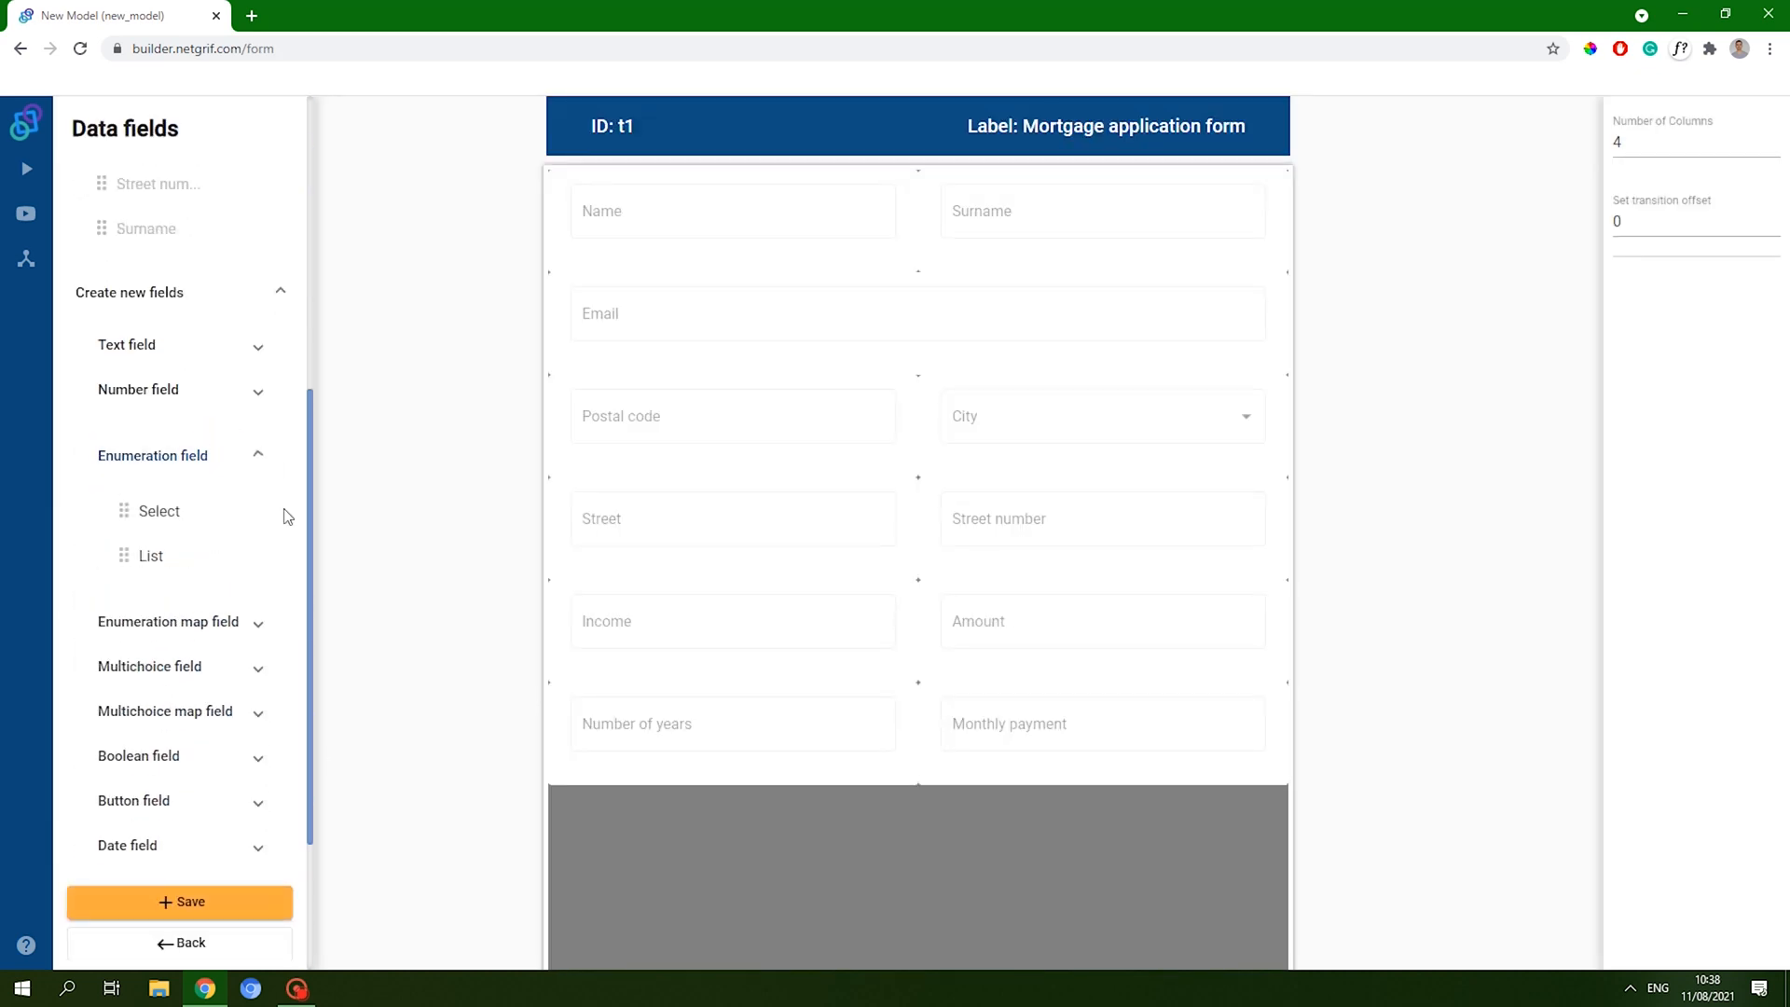
pyautogui.moveTo(187, 515); pyautogui.dragTo(1277, 816)
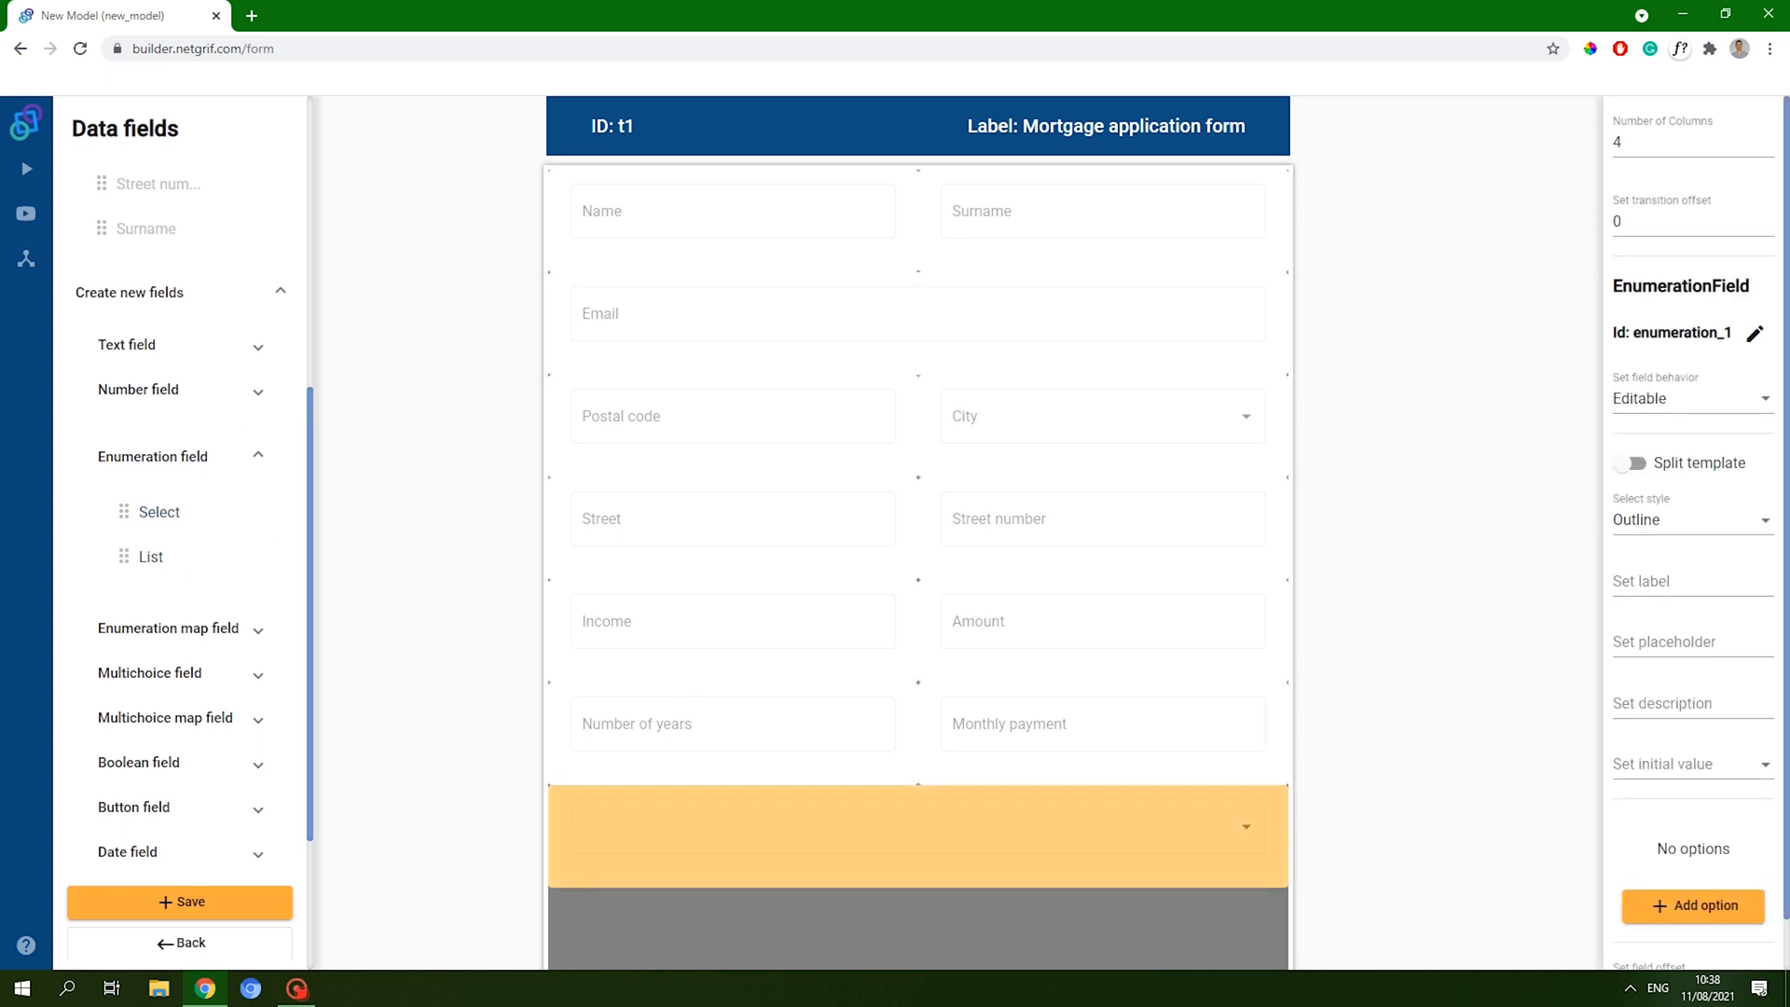
pyautogui.click(1660, 574)
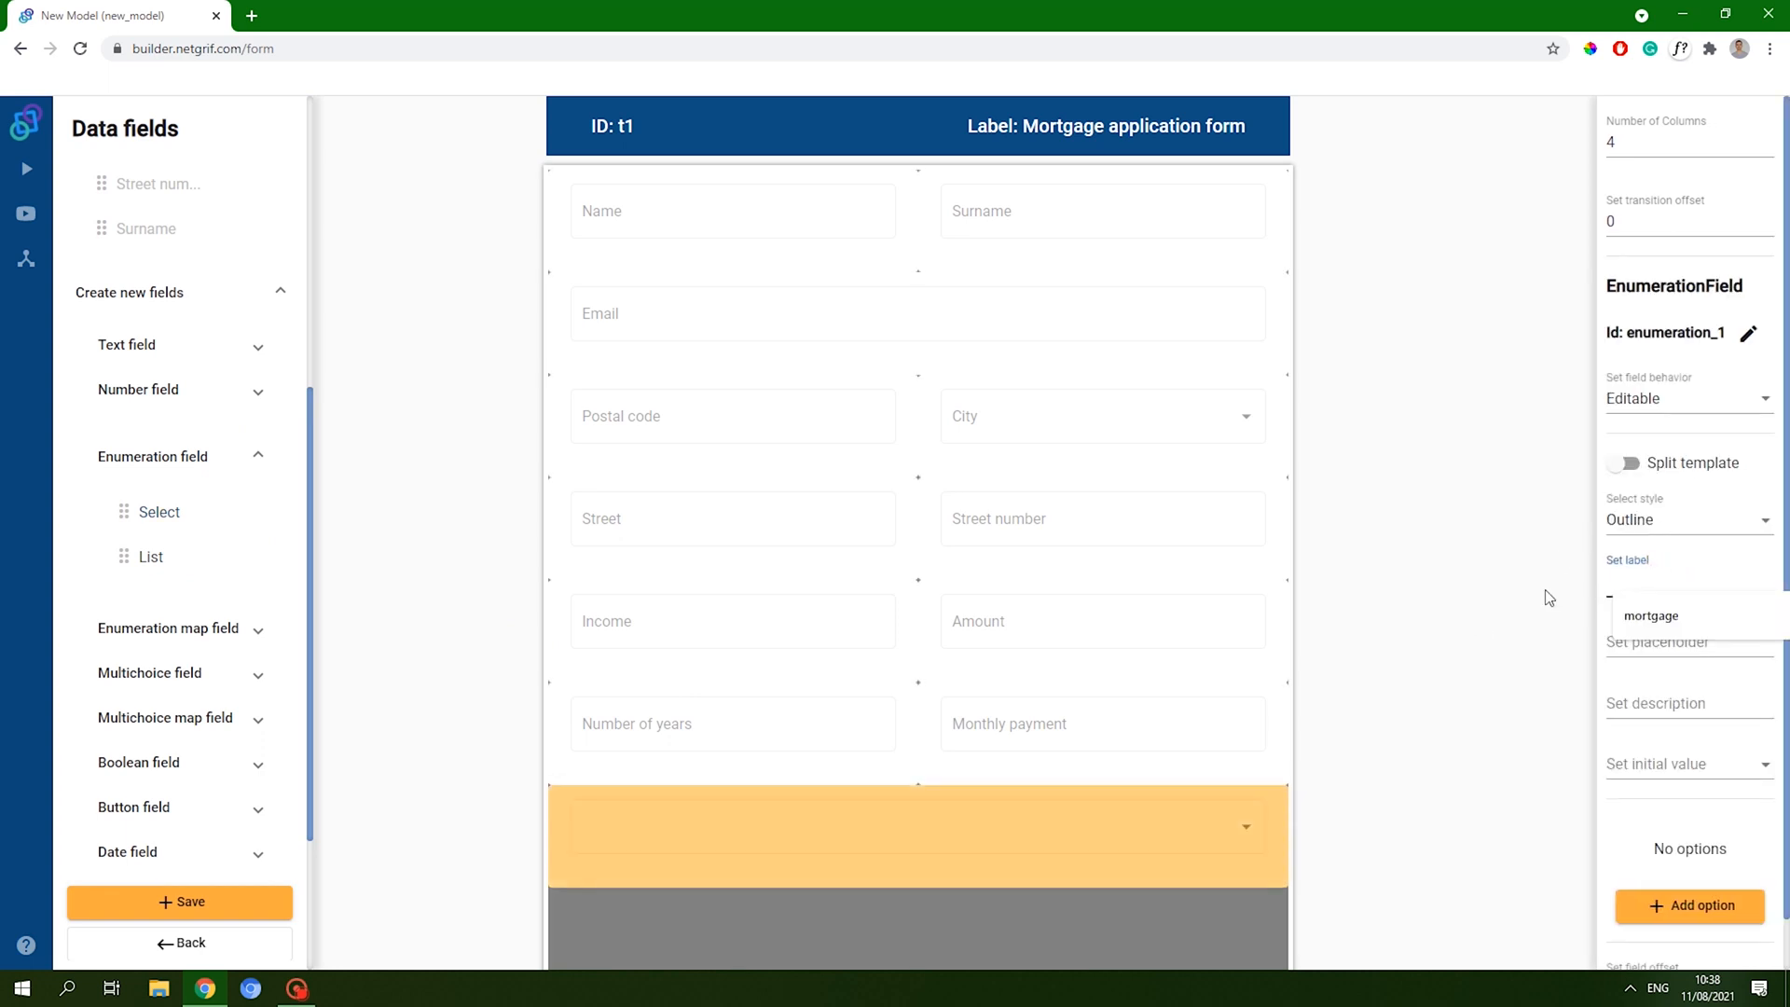
pyautogui.write('Pr')
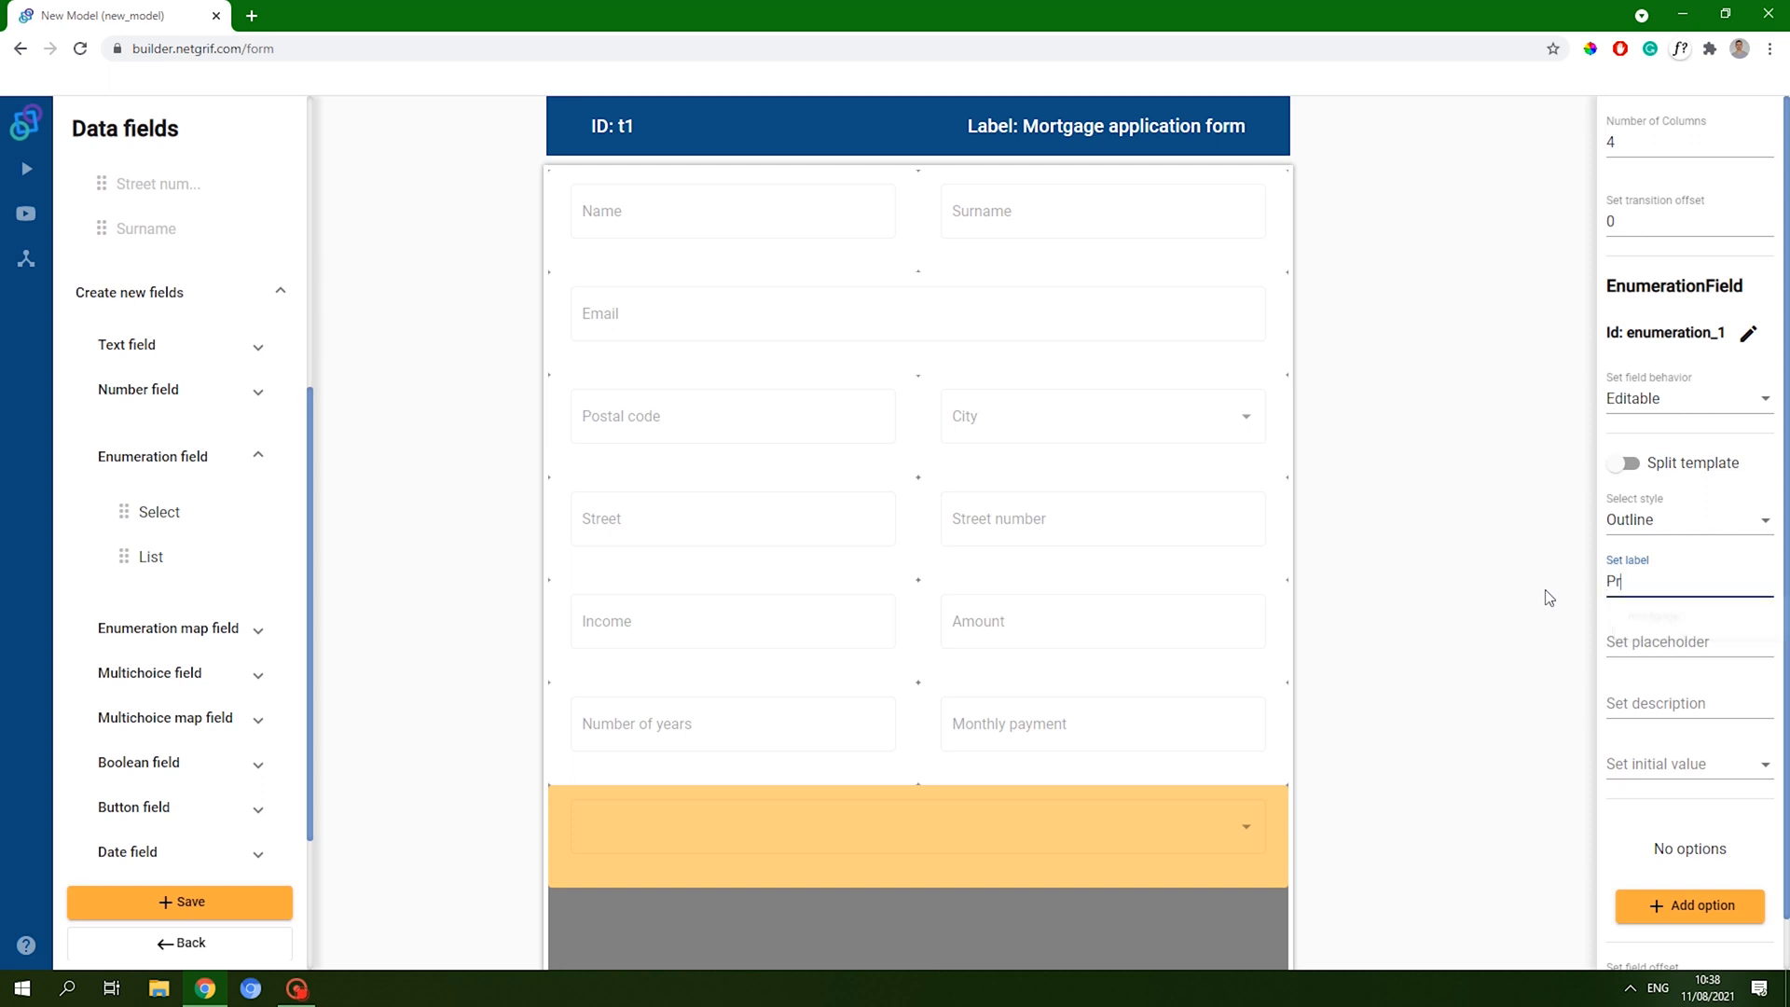
pyautogui.write('operty type')
# - Give Property type the options Appartment, House and Land, and save the form
pyautogui.scroll(-1, 1732, 528)
pyautogui.click(1695, 859)
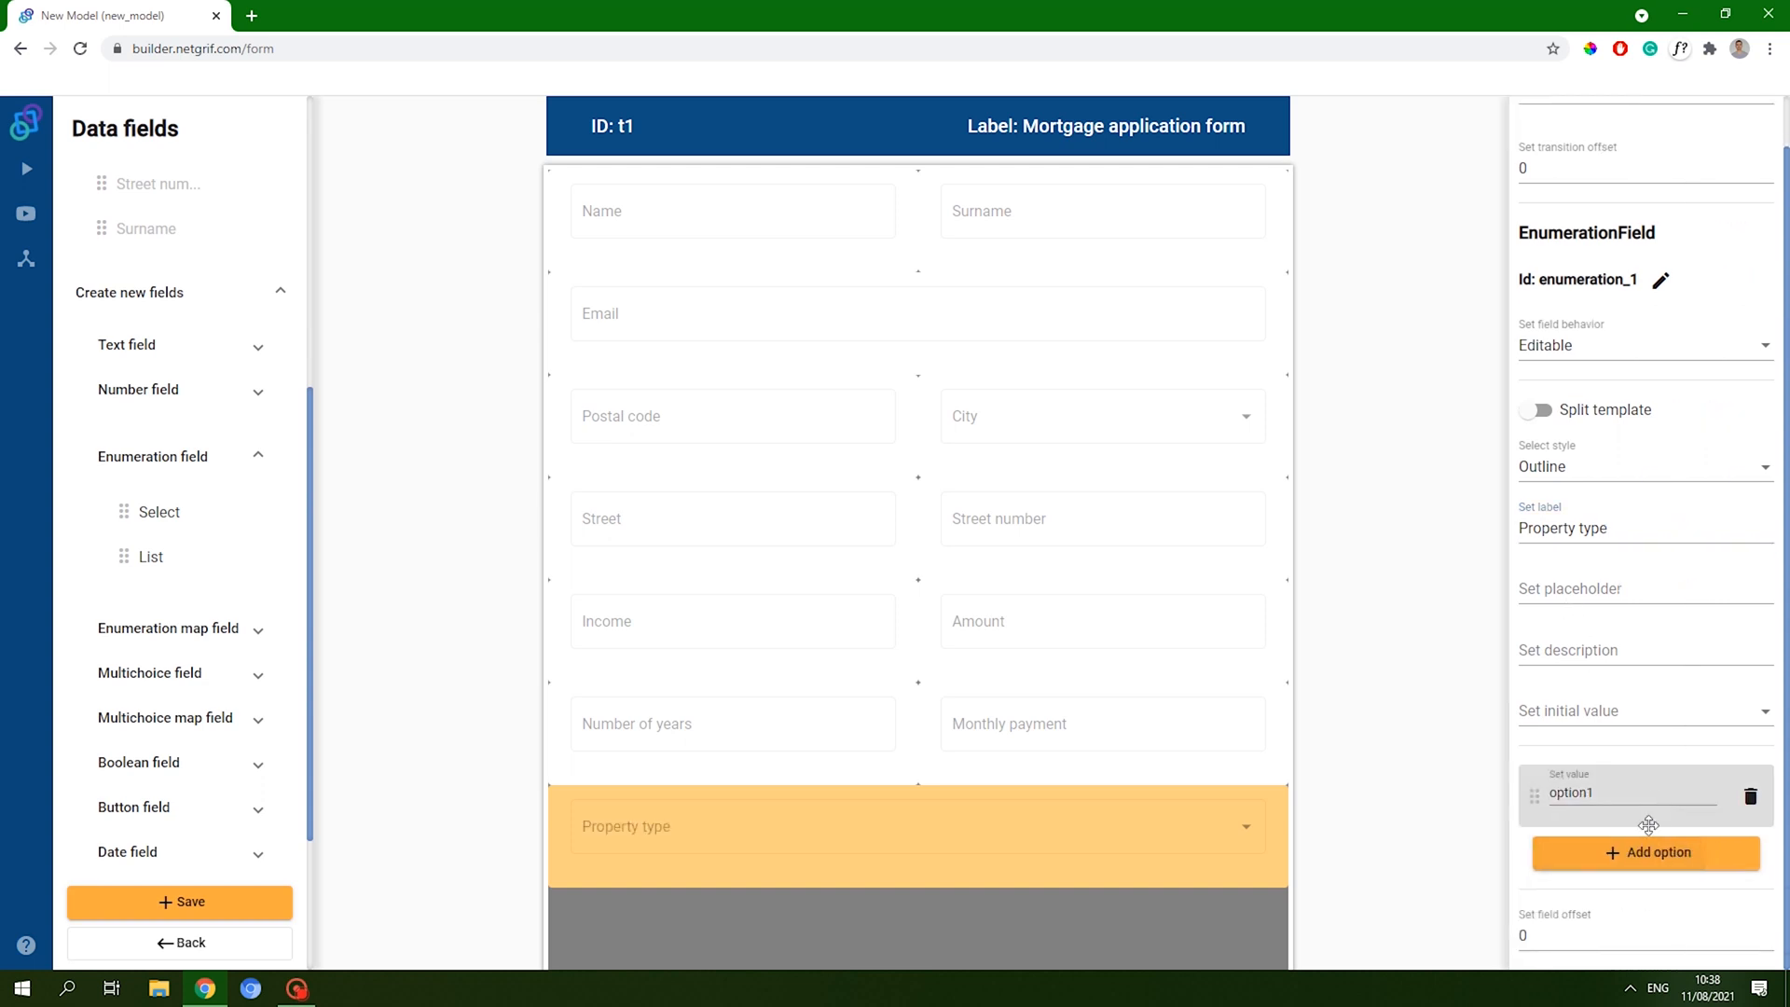
pyautogui.click(1634, 788)
pyautogui.write('A')
pyautogui.doubleClick(1634, 781)
pyautogui.write('Appa')
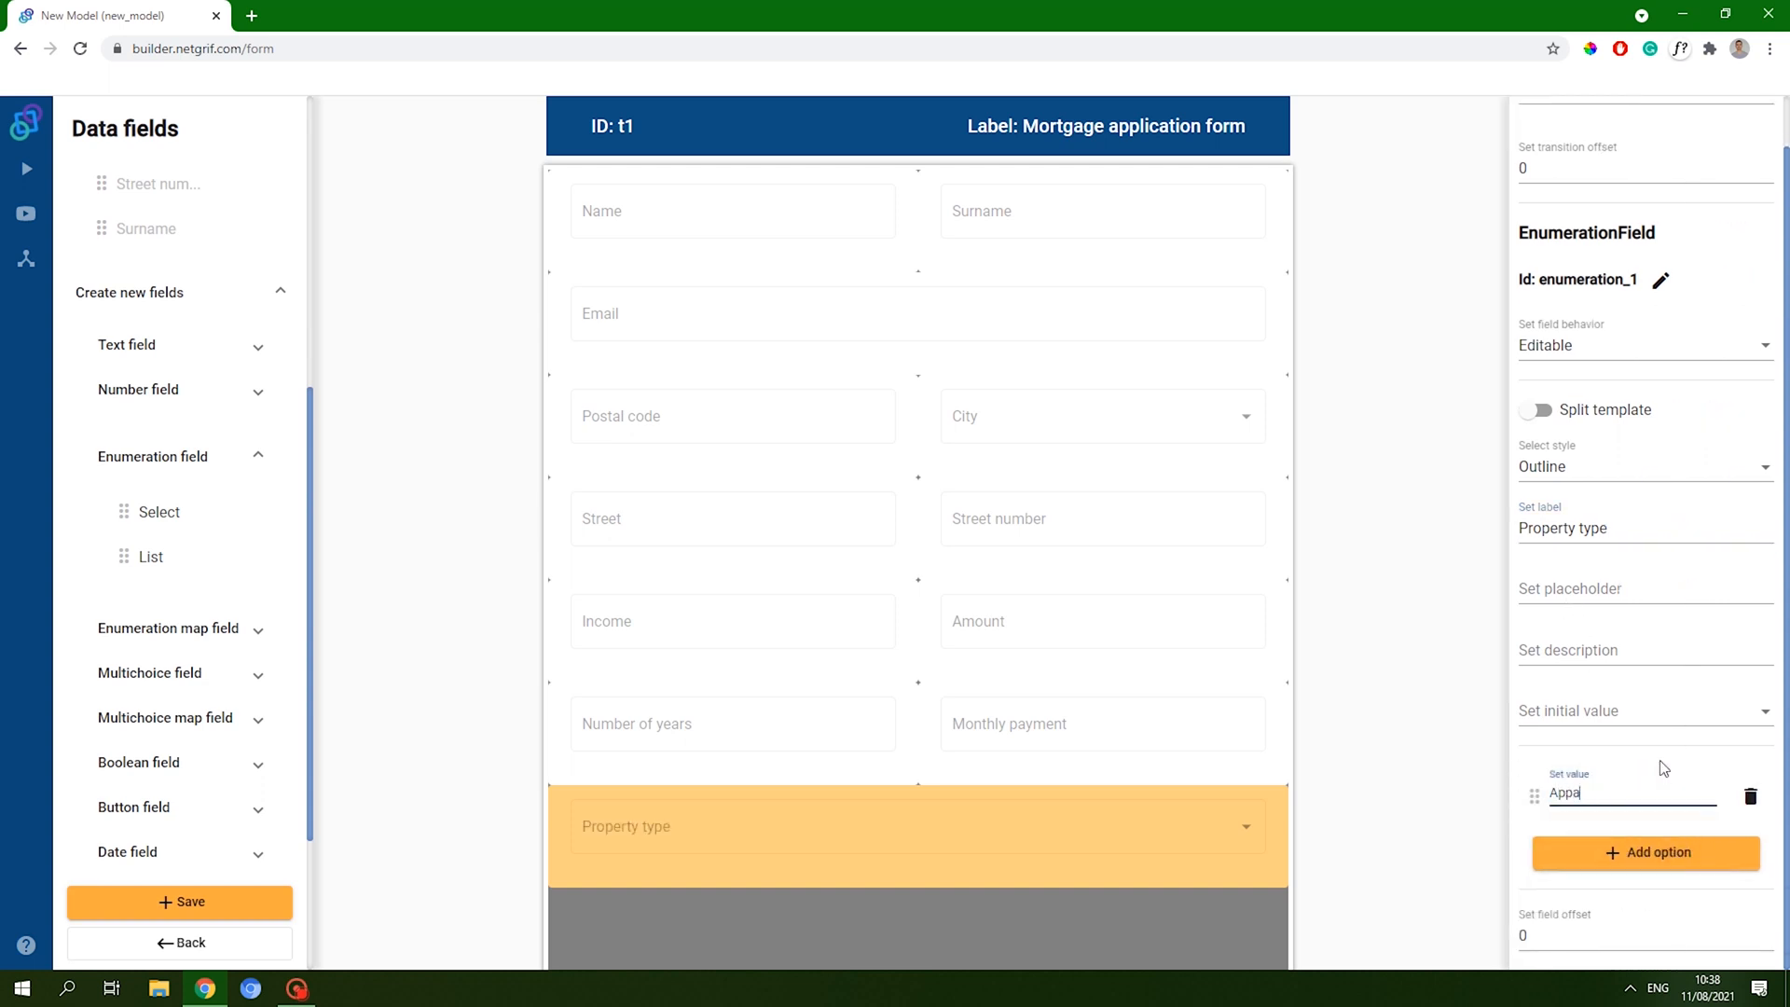
pyautogui.write('rtment')
pyautogui.click(1623, 851)
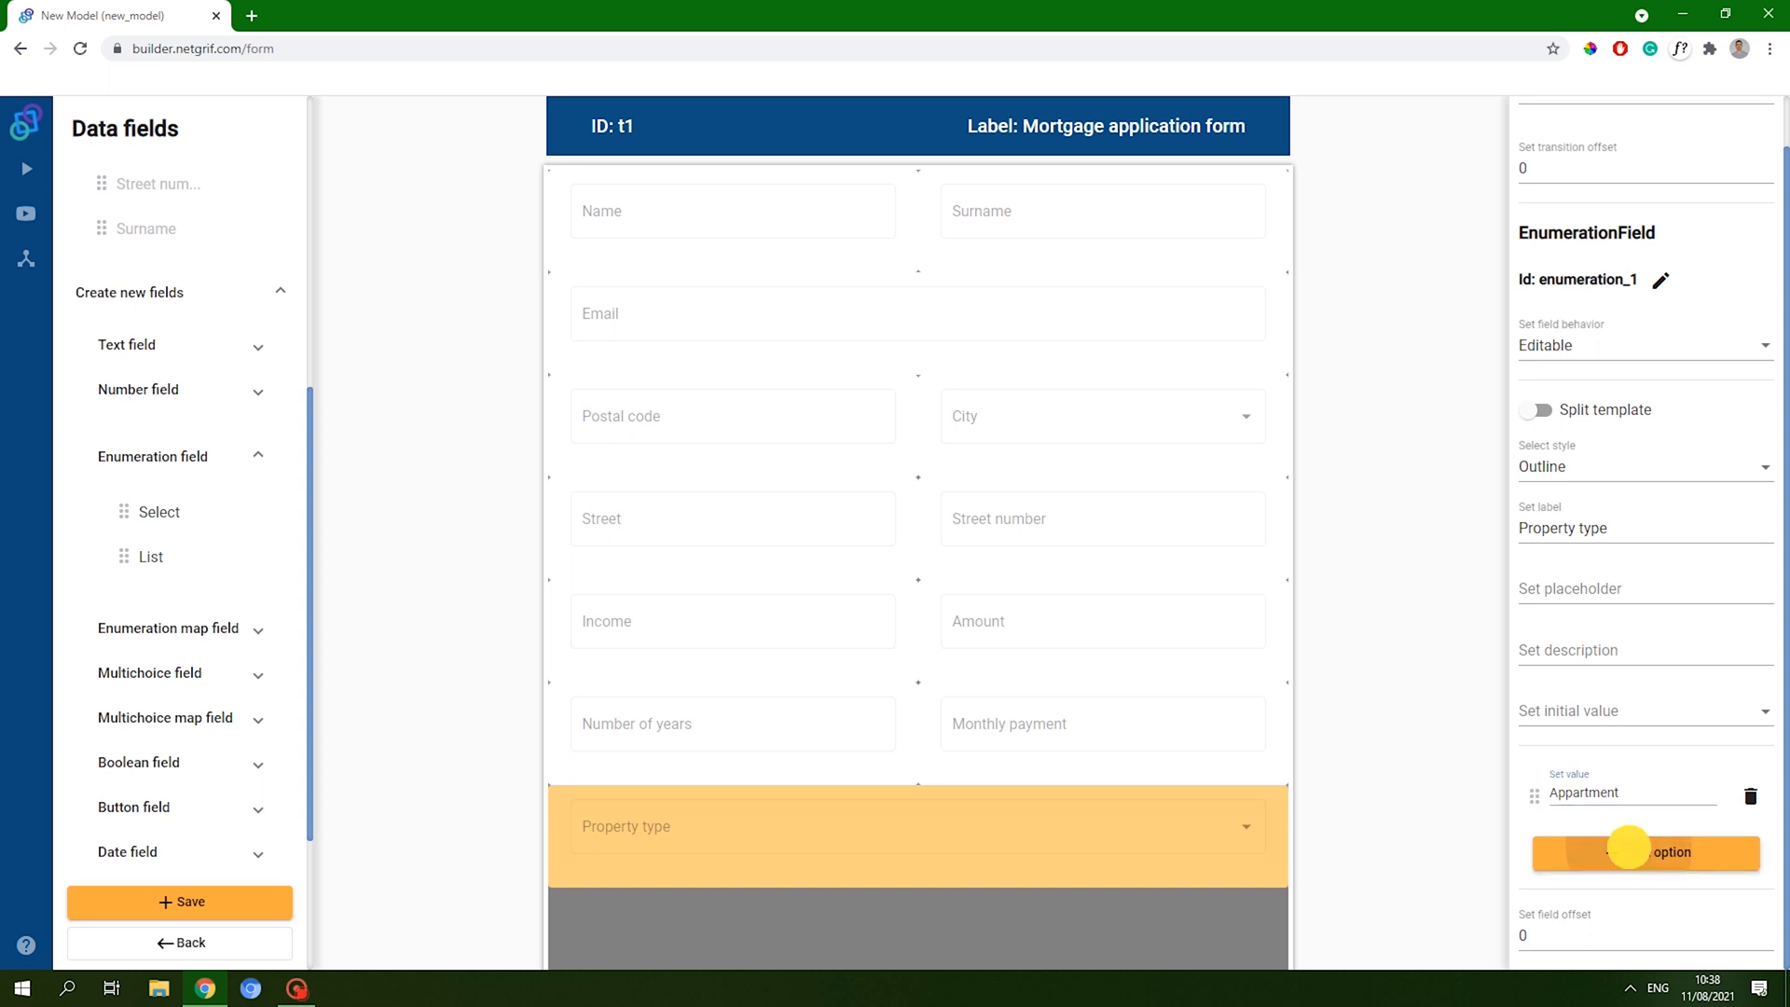
pyautogui.doubleClick(1585, 856)
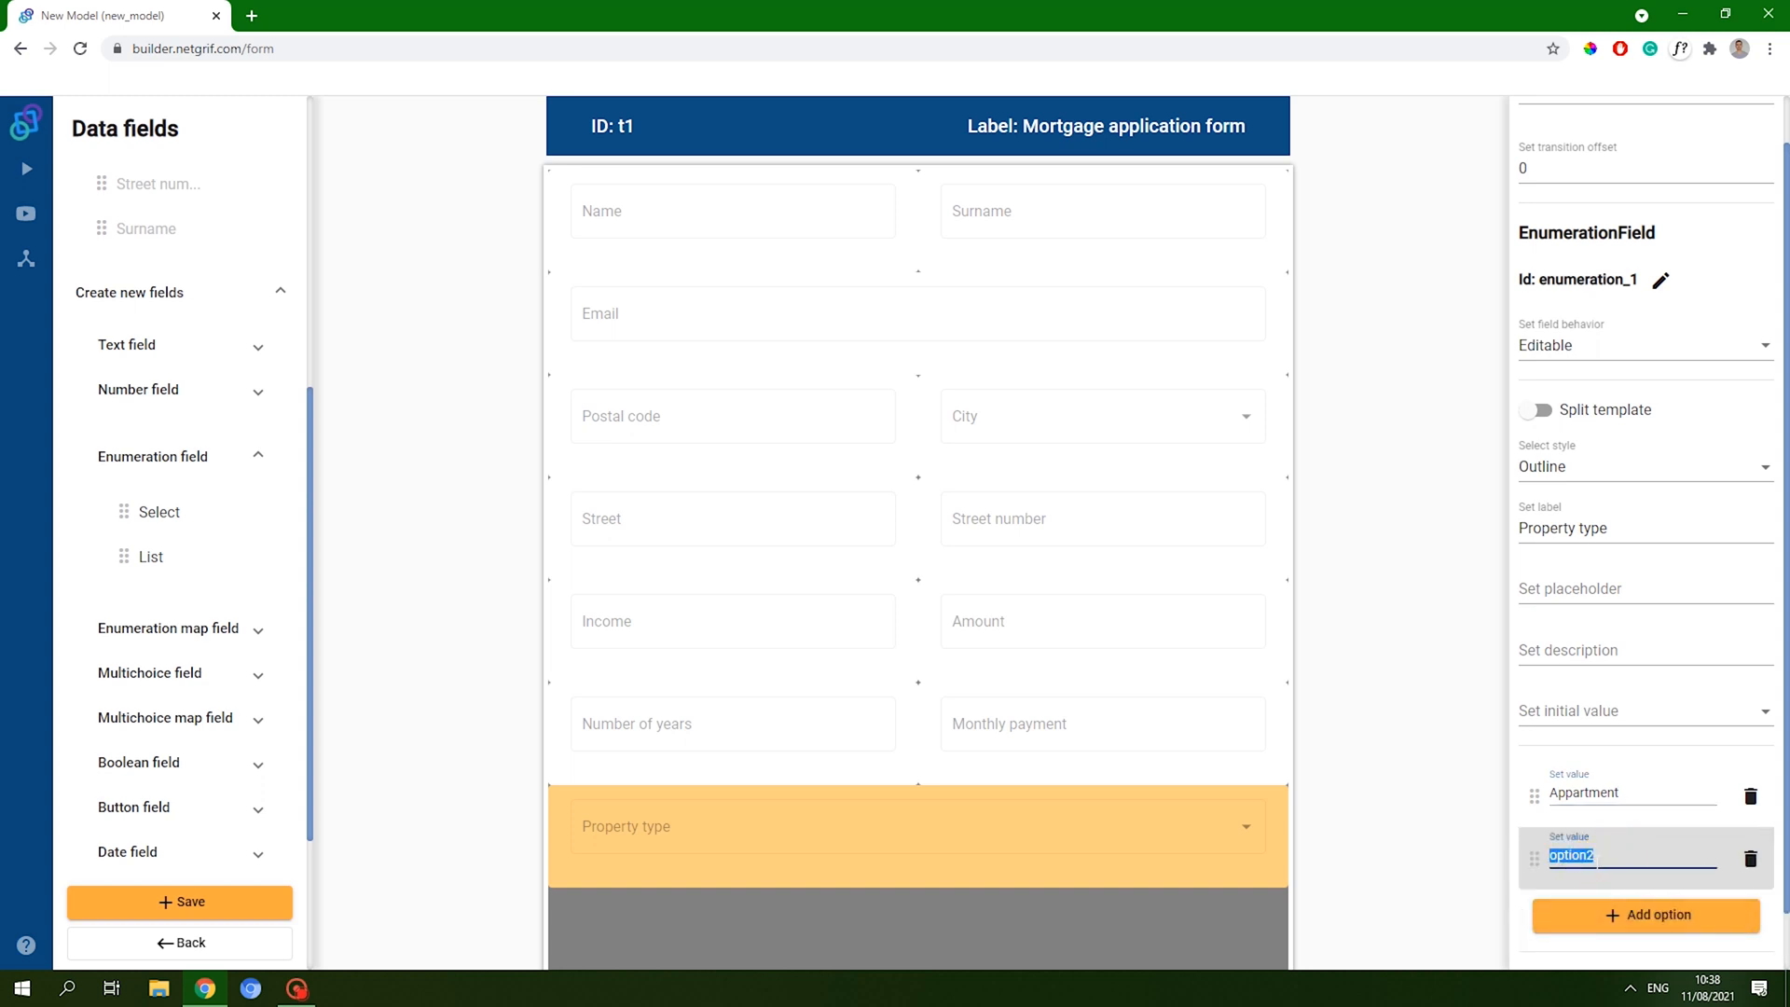
pyautogui.write('House')
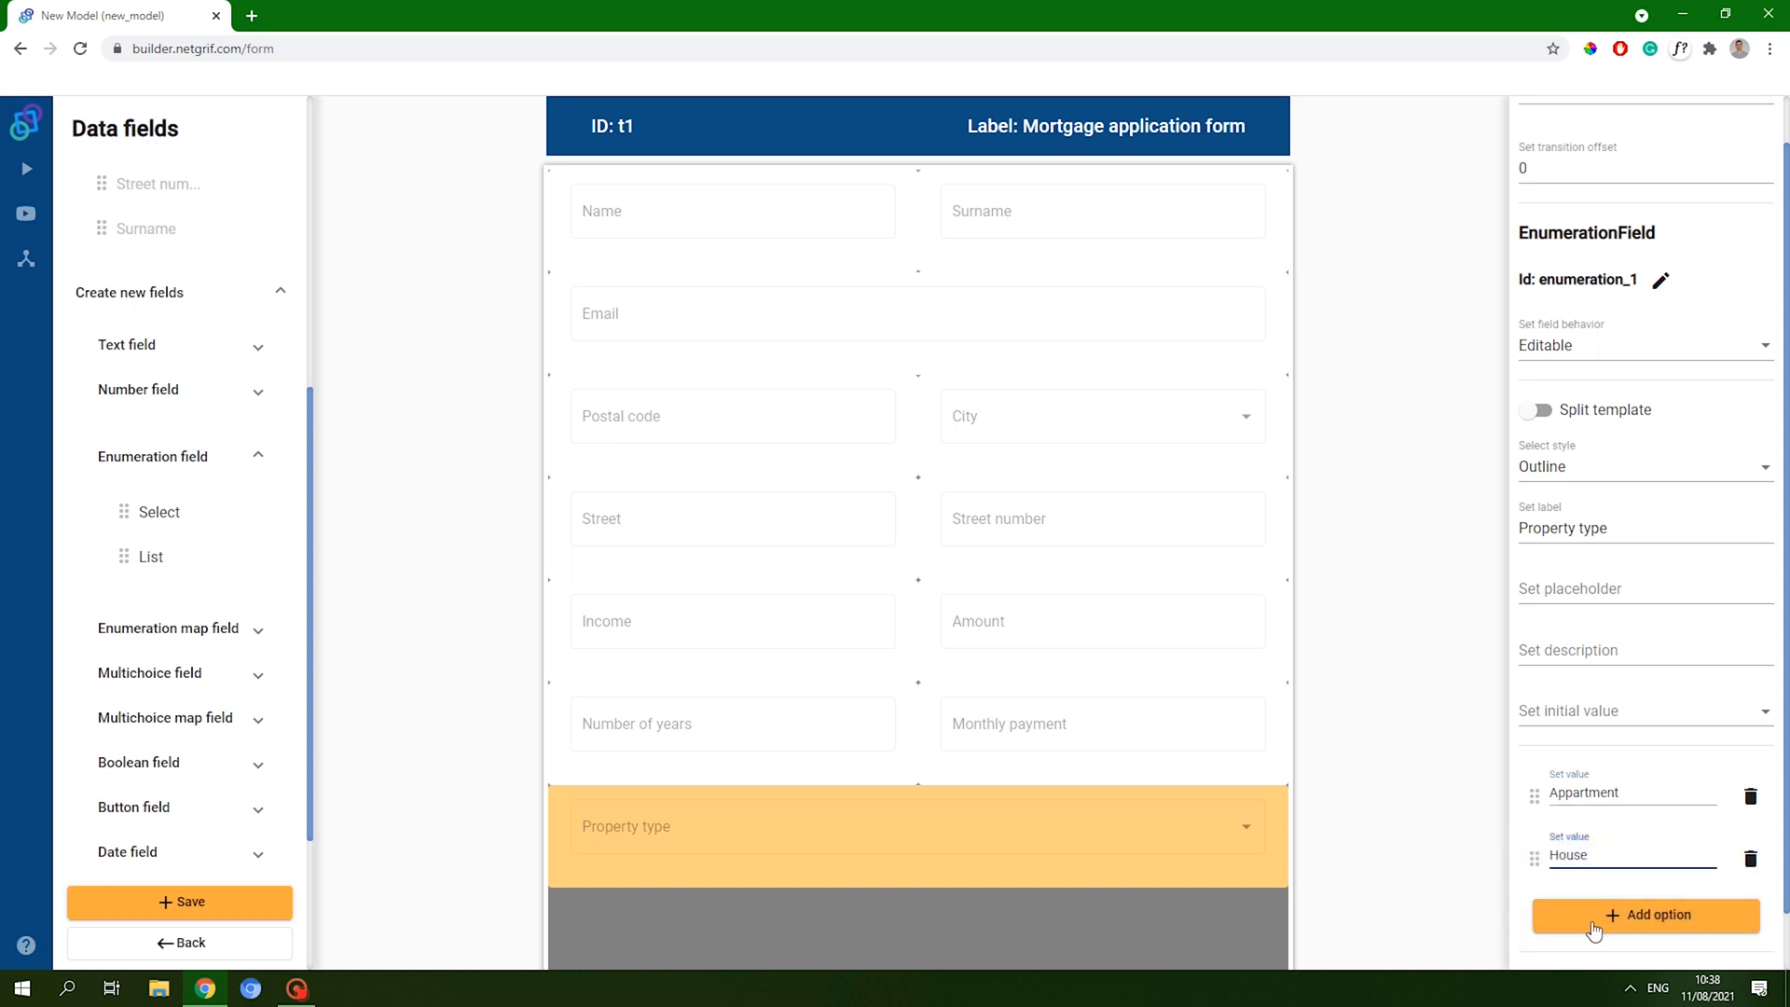
pyautogui.click(1592, 930)
pyautogui.doubleClick(1591, 896)
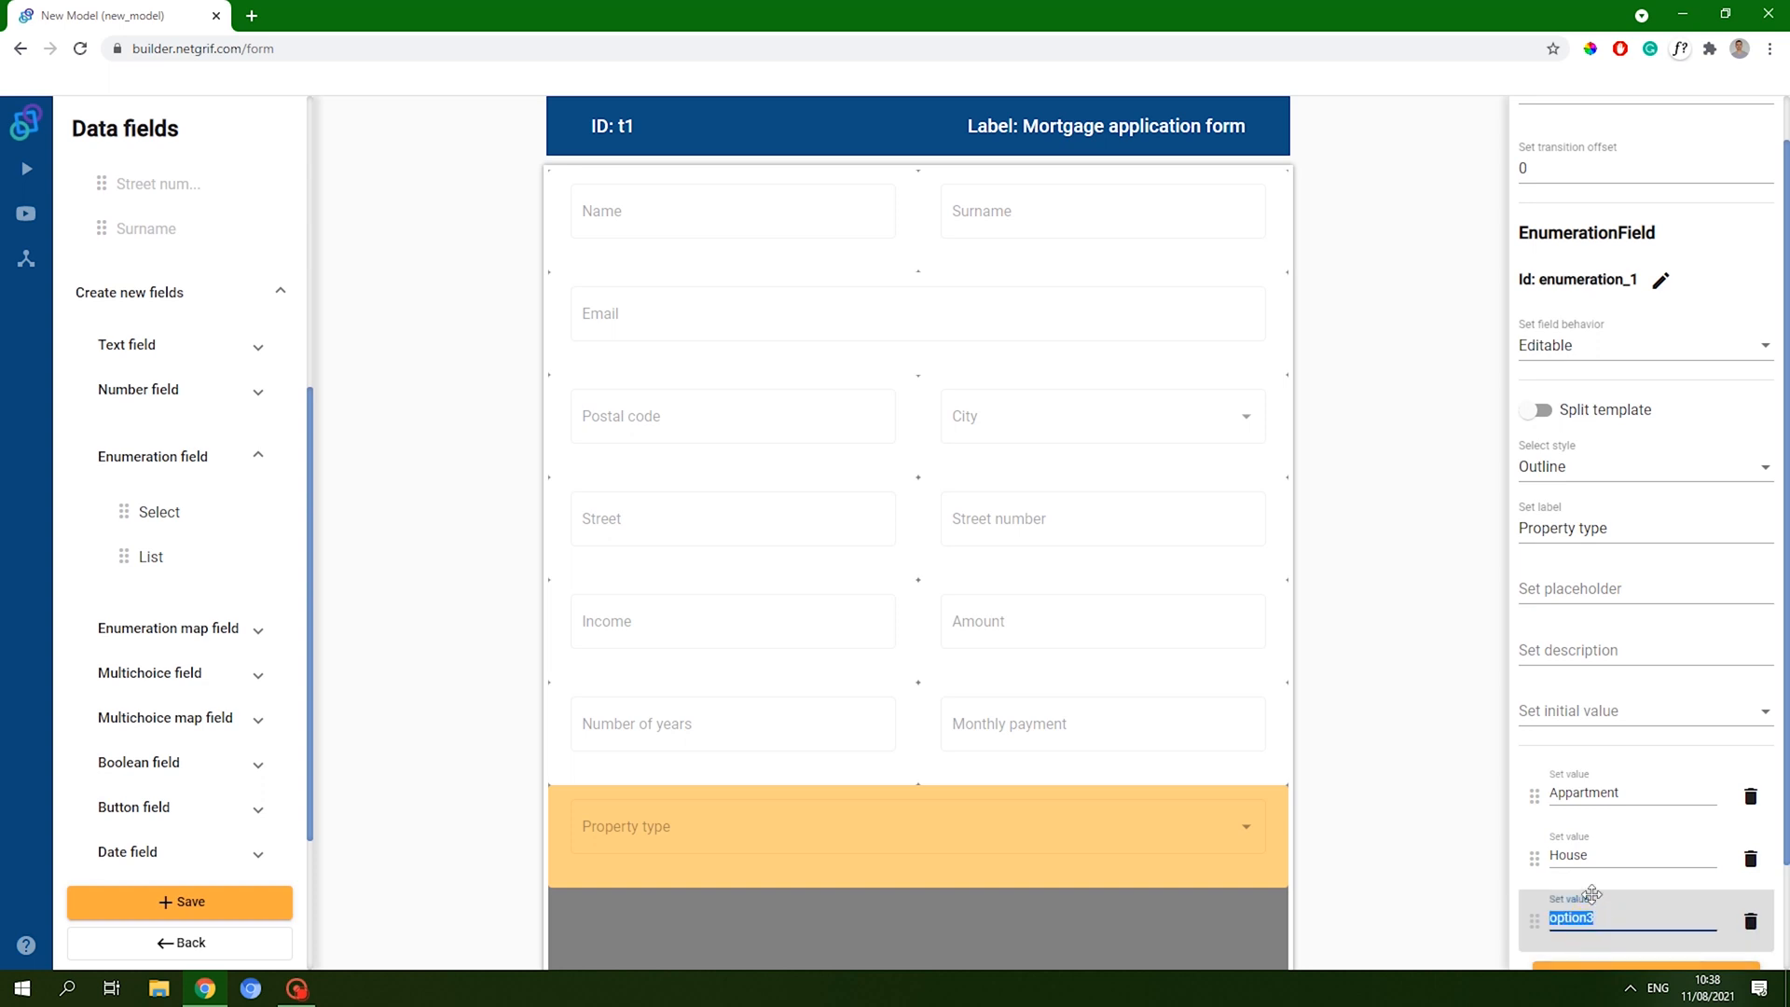
pyautogui.write('Land')
pyautogui.scroll(-2, 1639, 896)
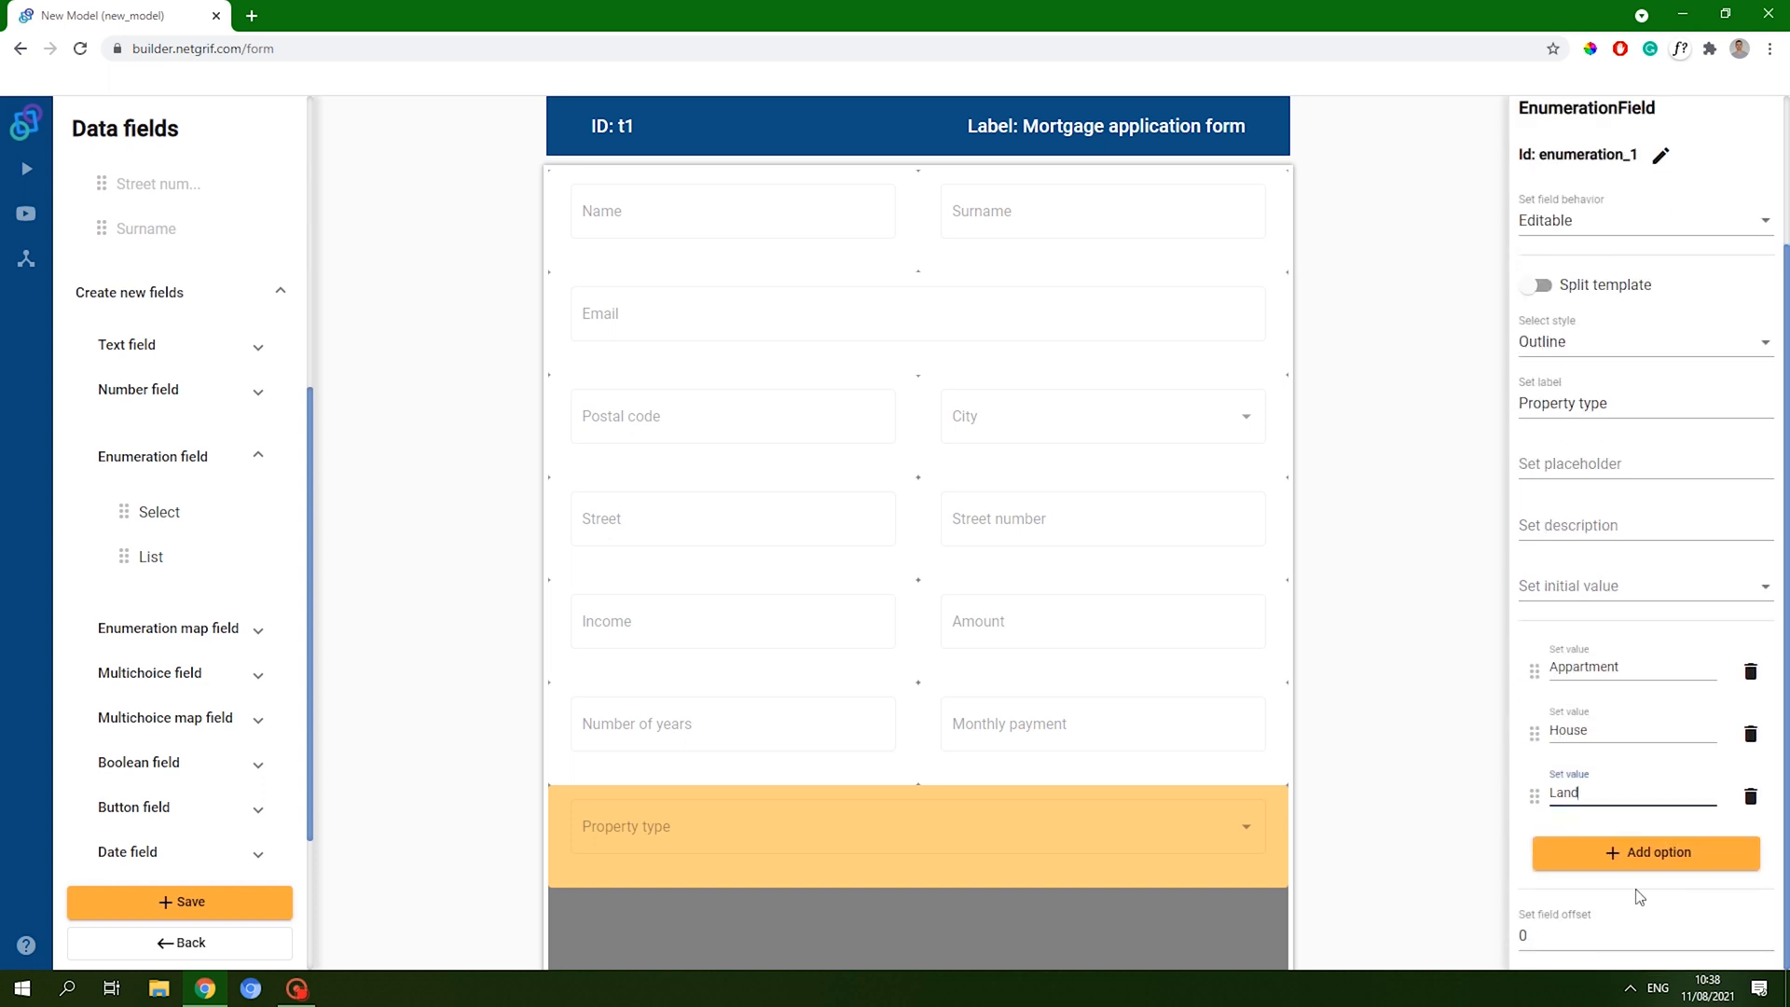
pyautogui.scroll(3, 1589, 774)
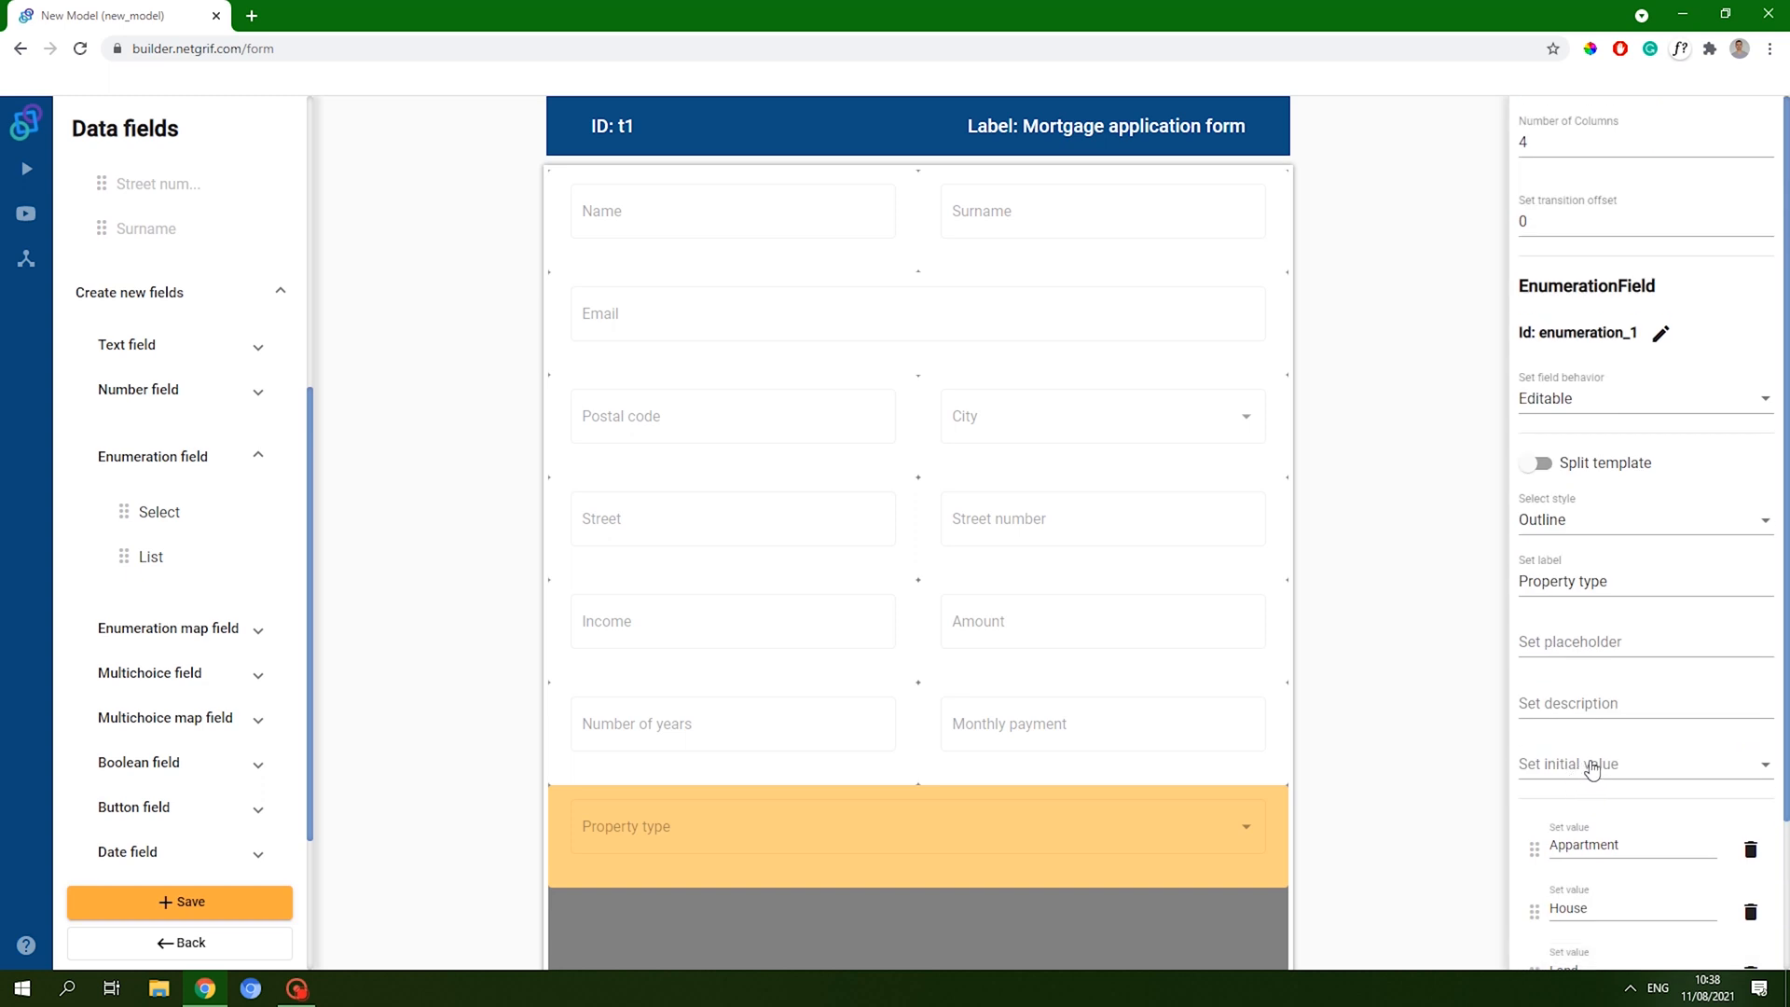
pyautogui.click(229, 901)
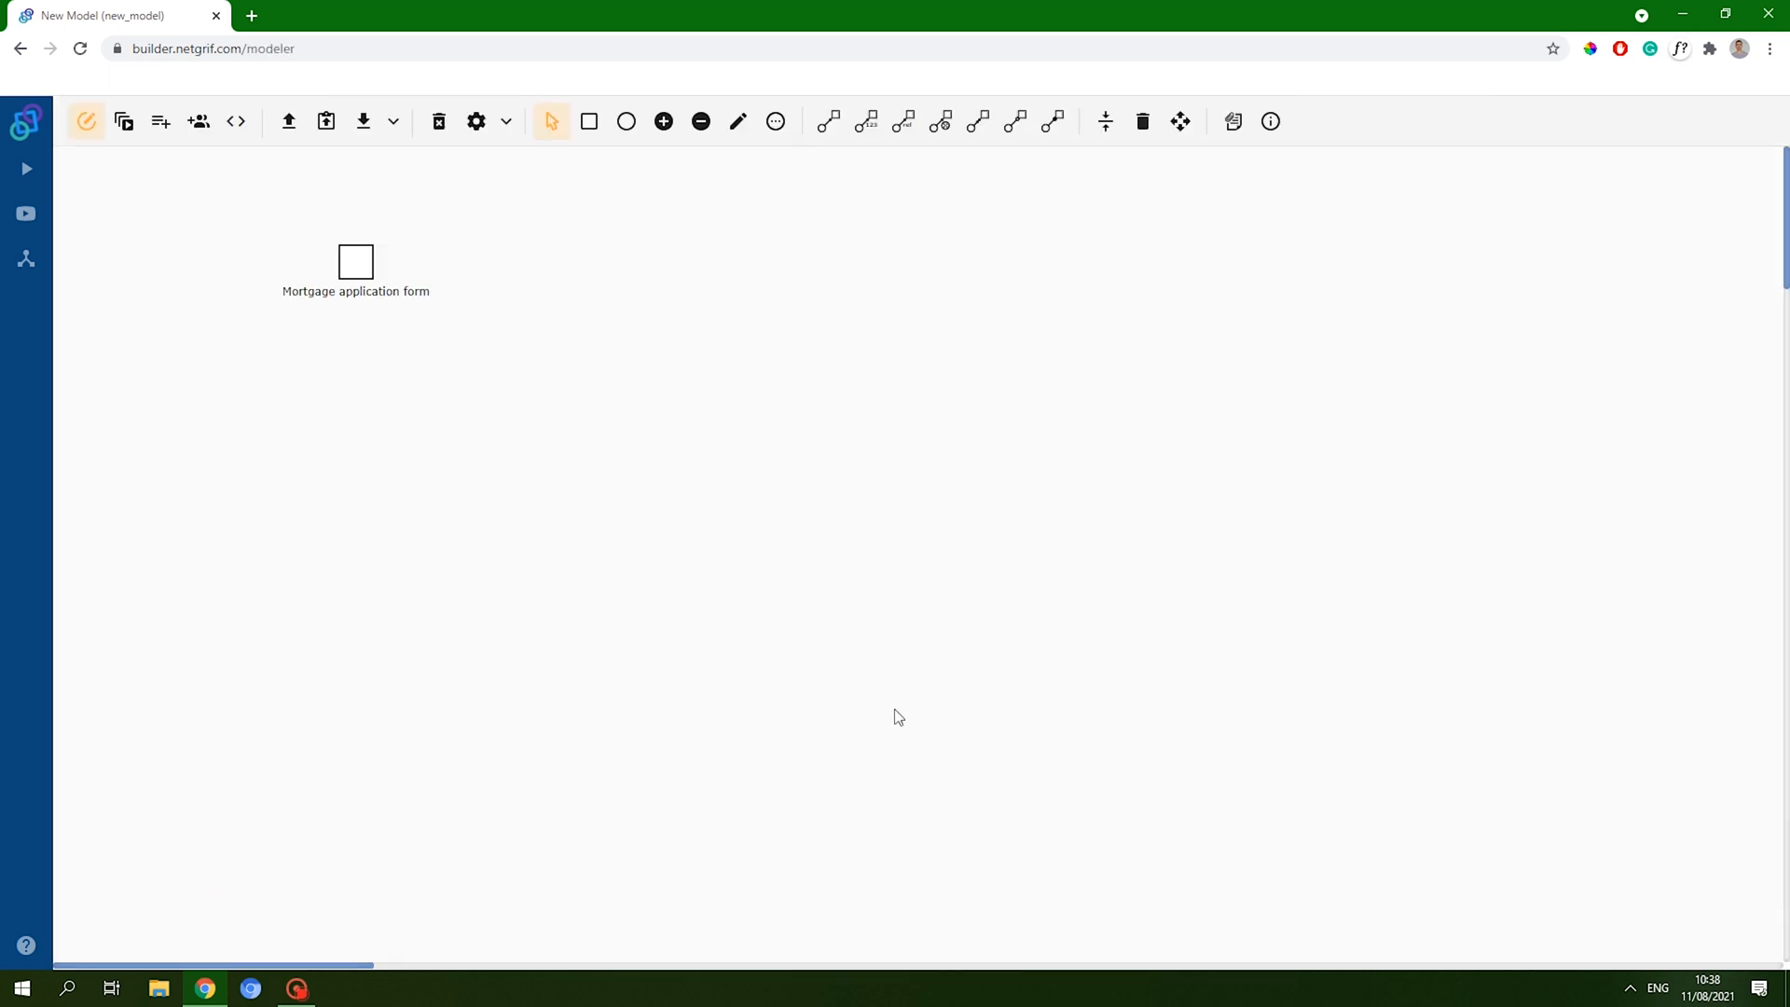
# - Set Property type's field behaviour to Required and return to the model
pyautogui.rightClick(355, 265)
pyautogui.click(428, 347)
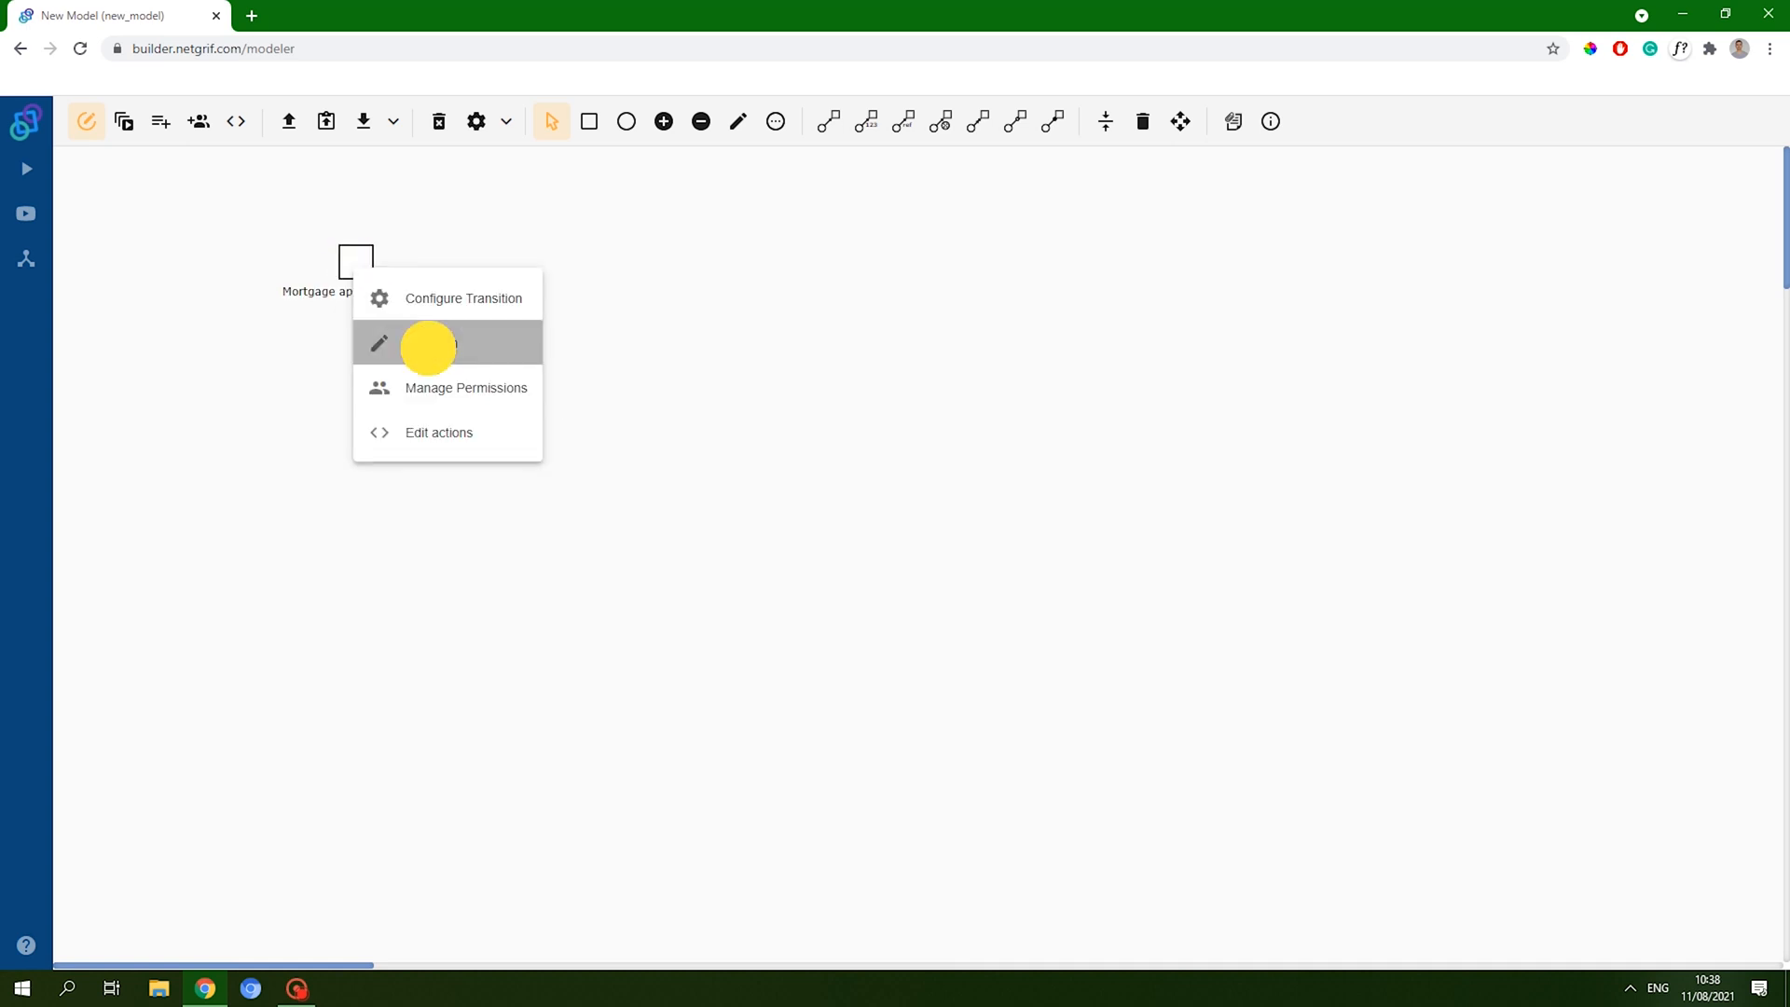
pyautogui.scroll(-2, 827, 596)
pyautogui.click(739, 731)
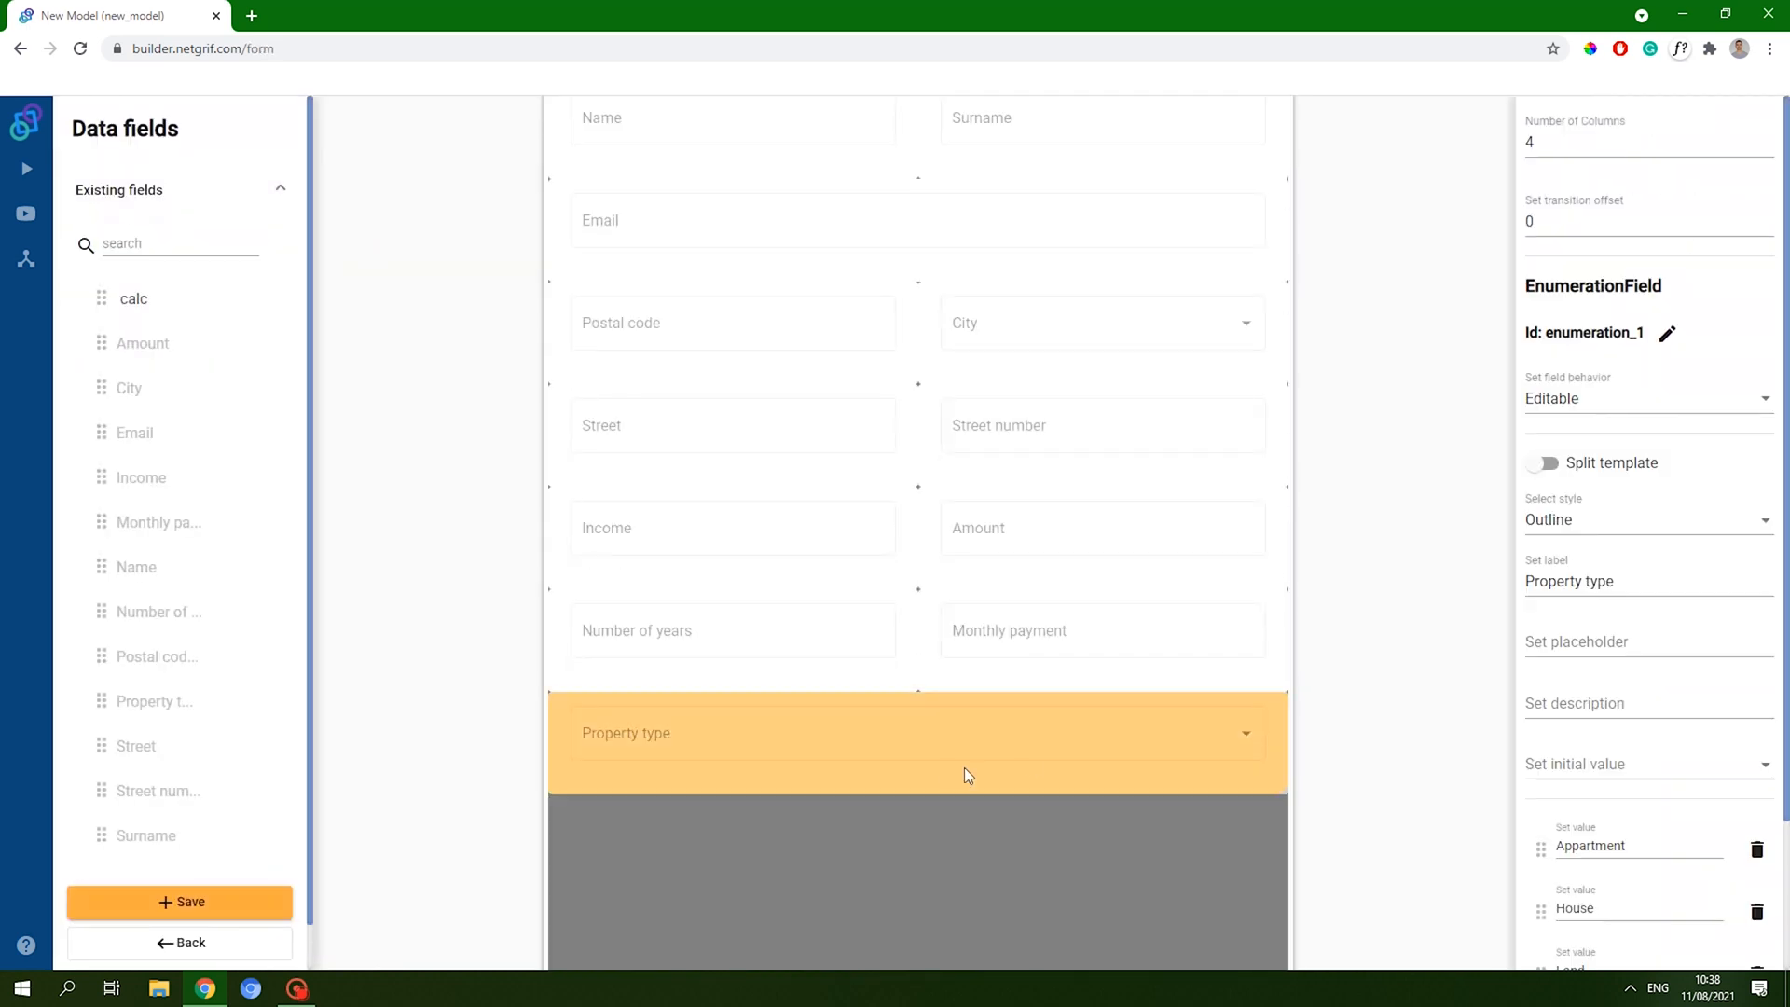
pyautogui.click(1609, 399)
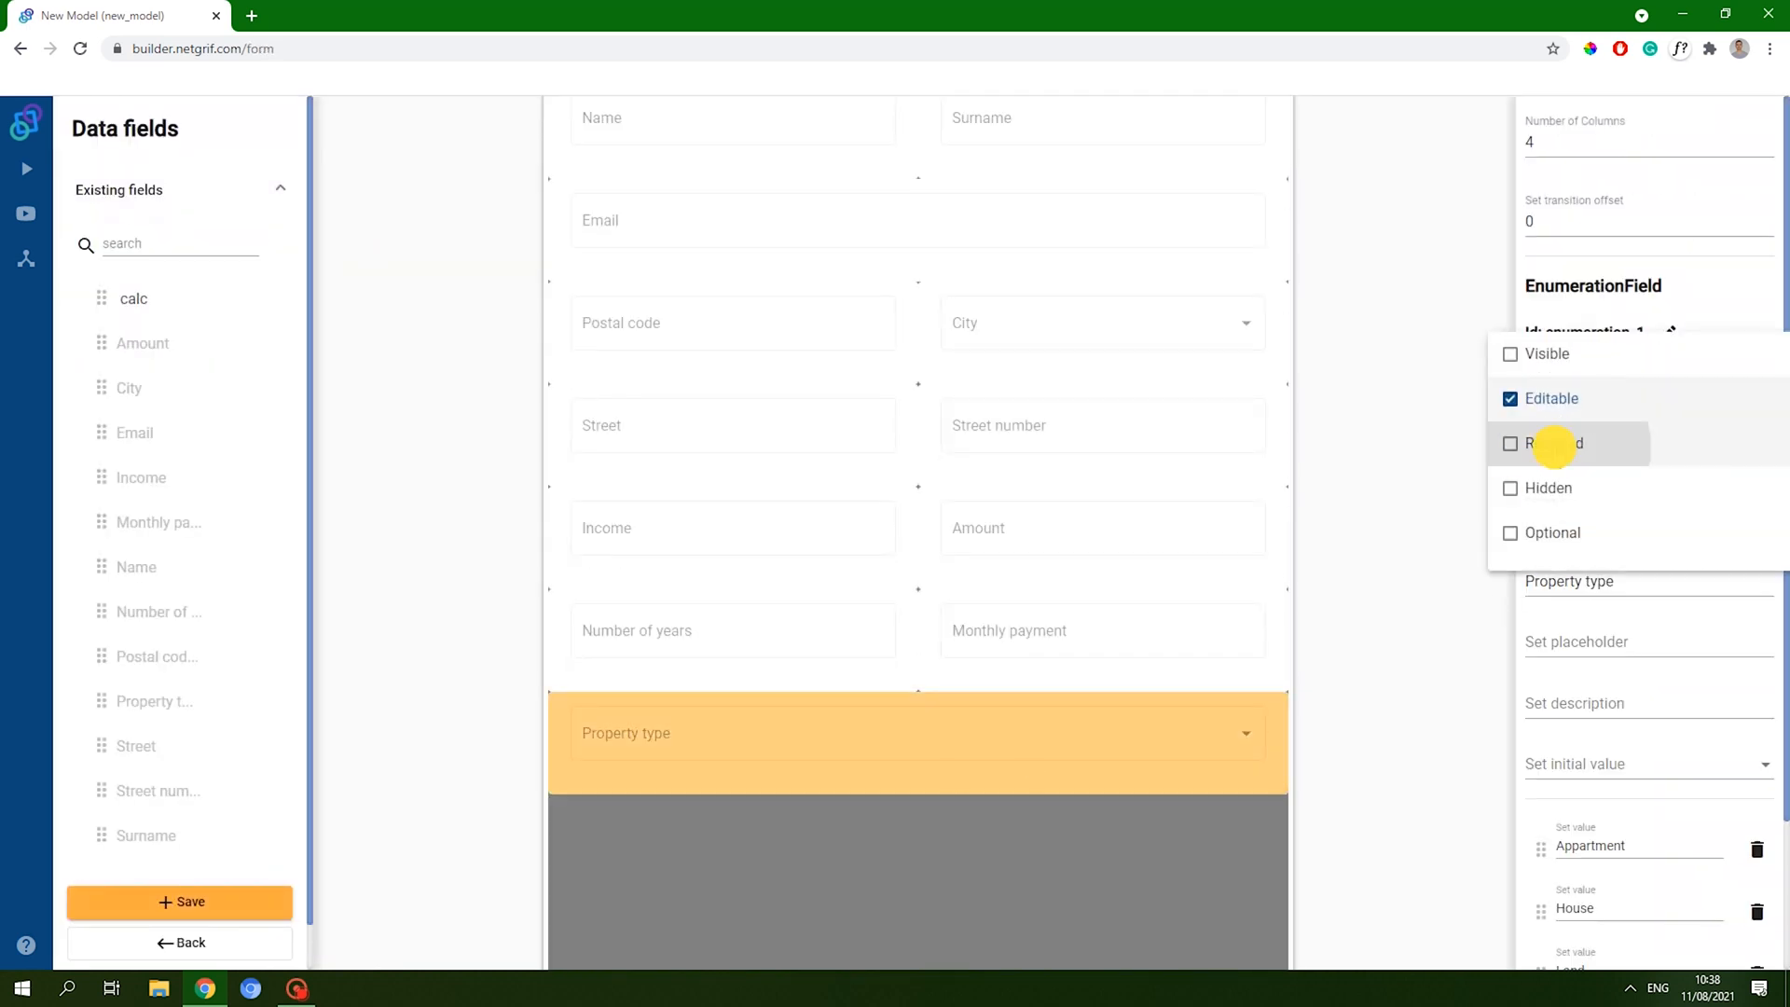
pyautogui.click(1553, 446)
pyautogui.click(1187, 830)
pyautogui.click(180, 942)
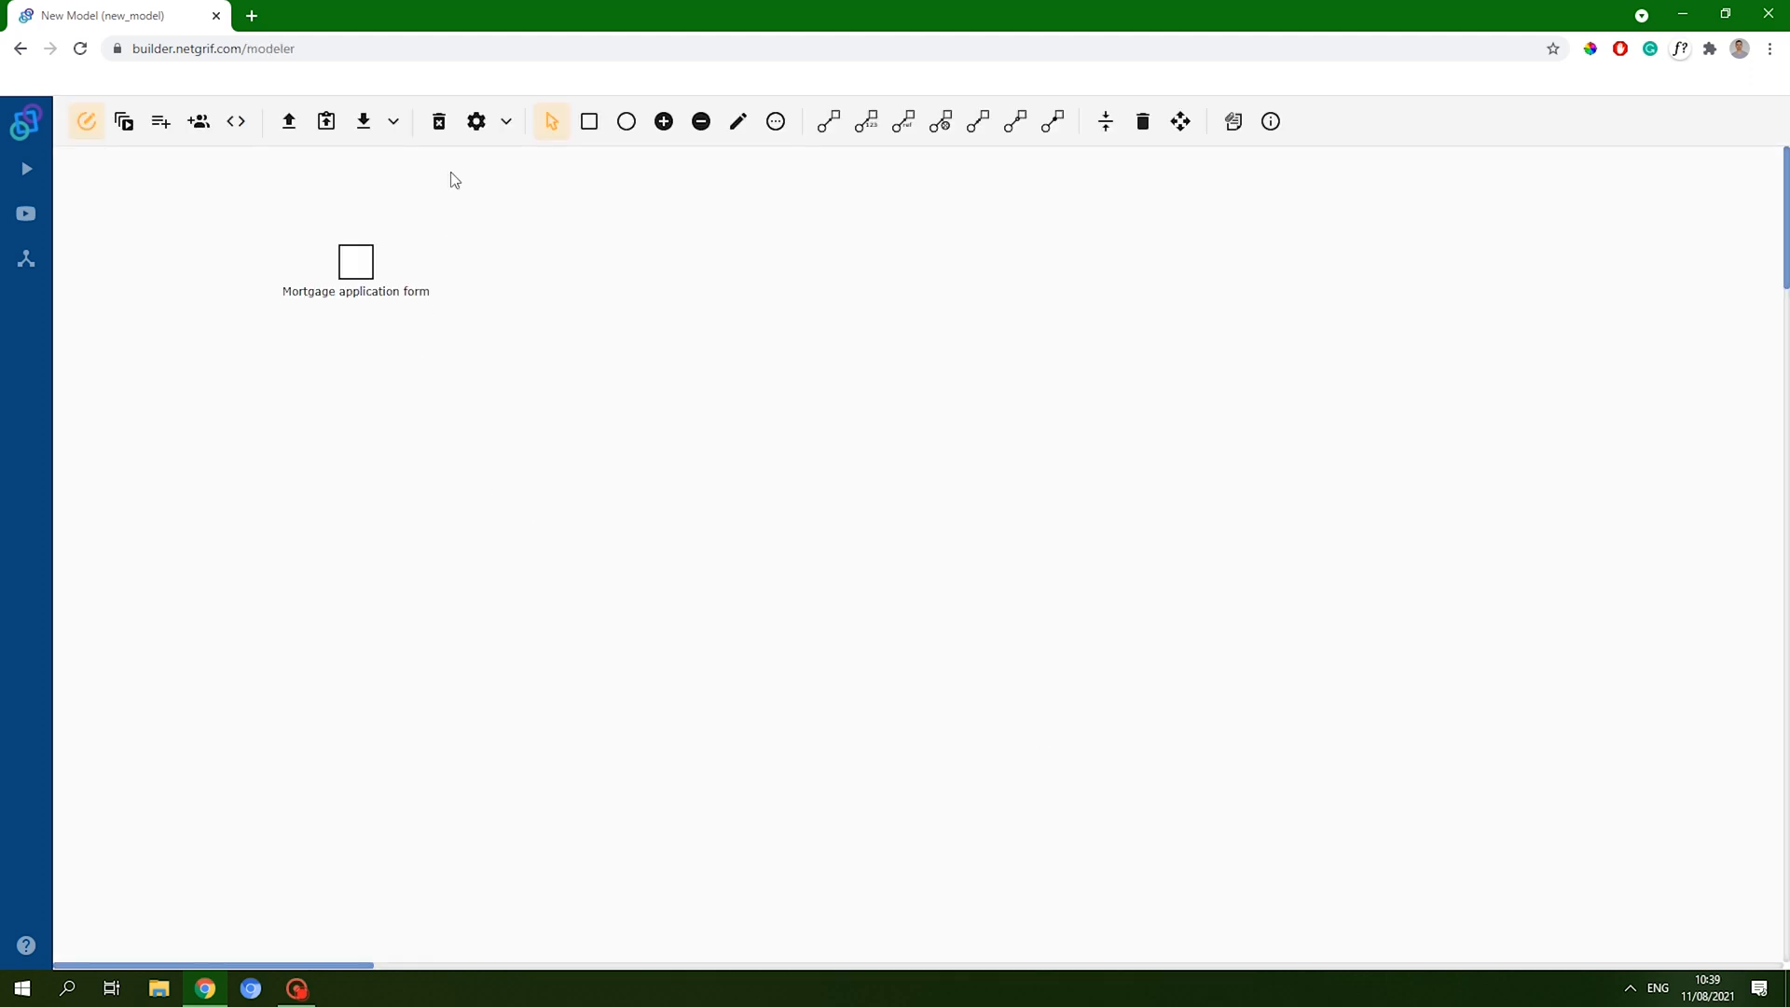
# - Set the model's identifier to mortgage, initials to MTG and title to Mortgage
pyautogui.click(476, 121)
pyautogui.write('mortgage')
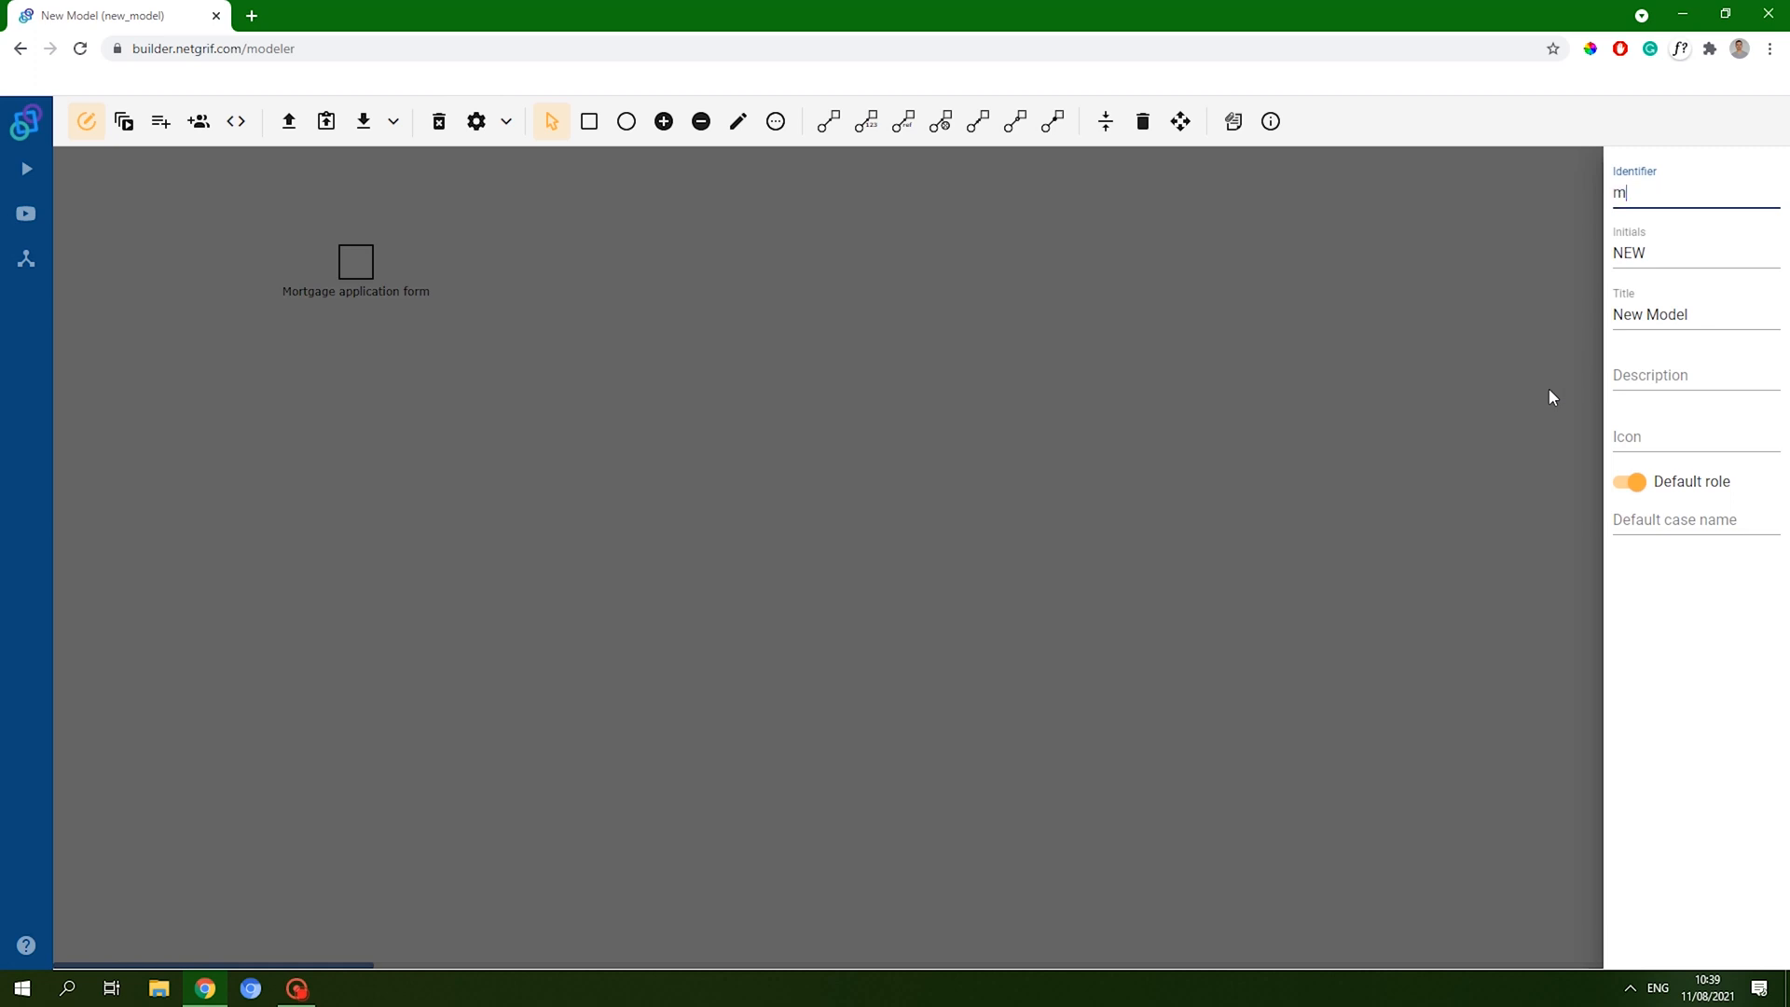
pyautogui.press('Tab')
pyautogui.write('MTG')
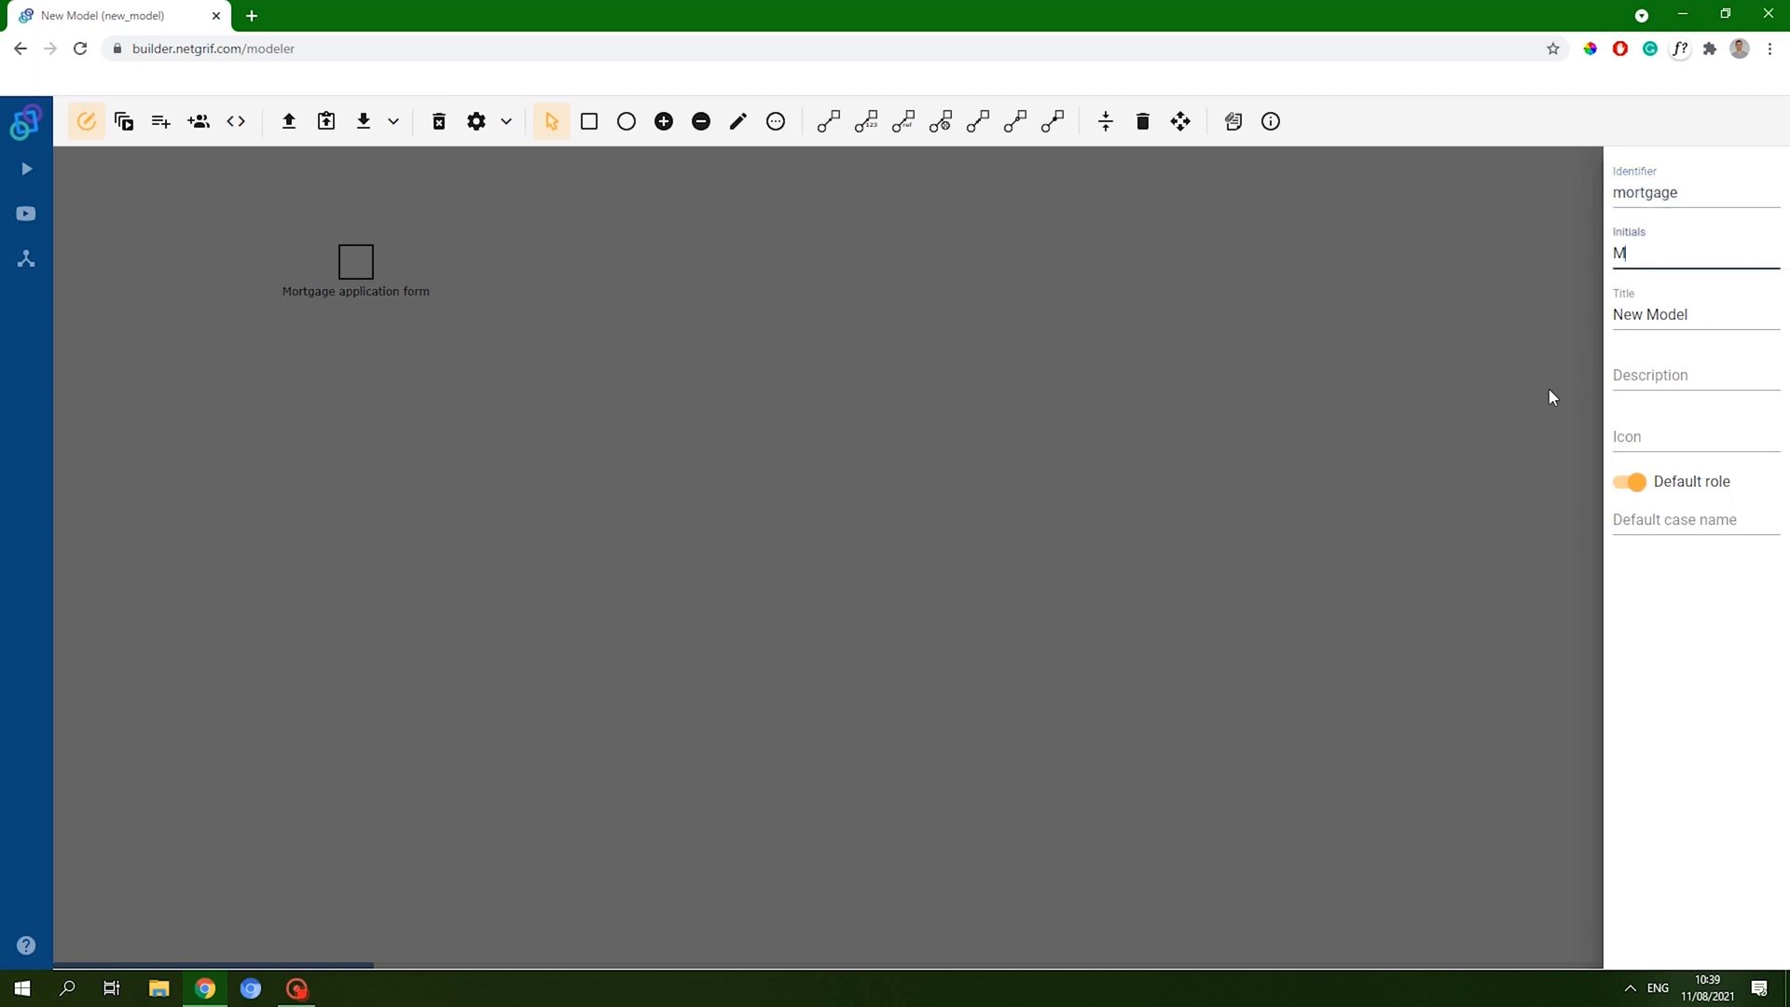
pyautogui.press('Tab')
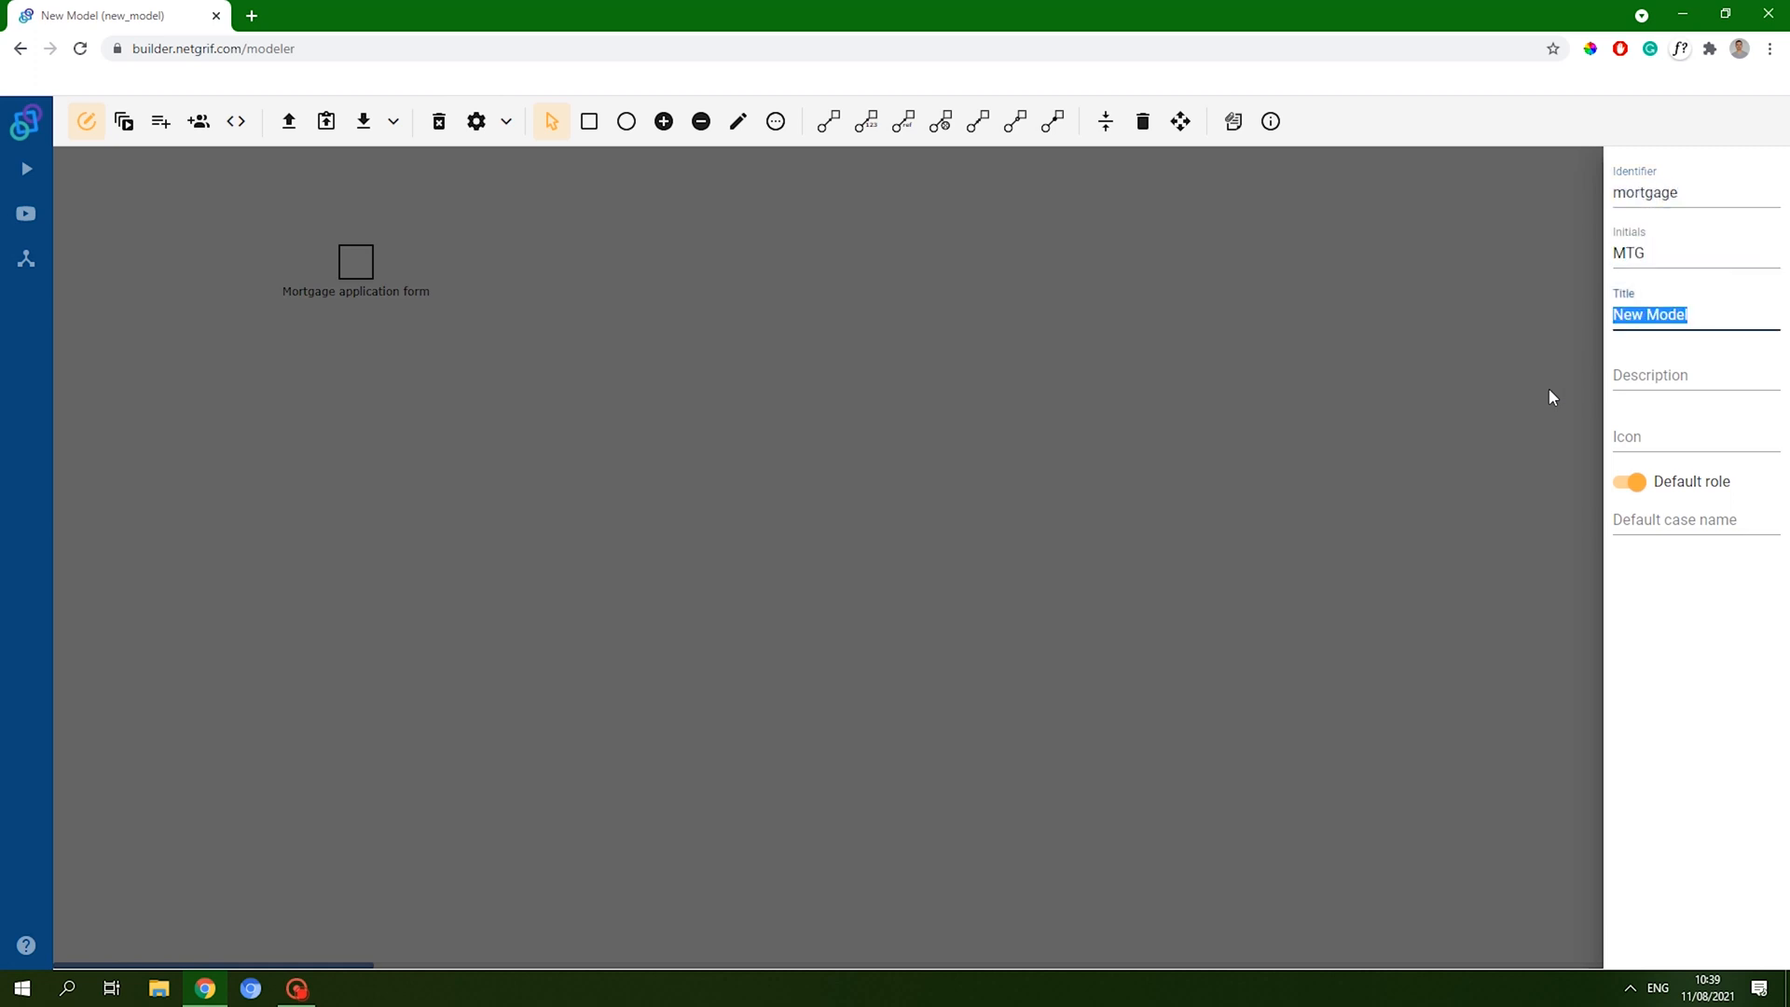
pyautogui.write('Mortgage')
pyautogui.click(1674, 675)
pyautogui.click(1518, 707)
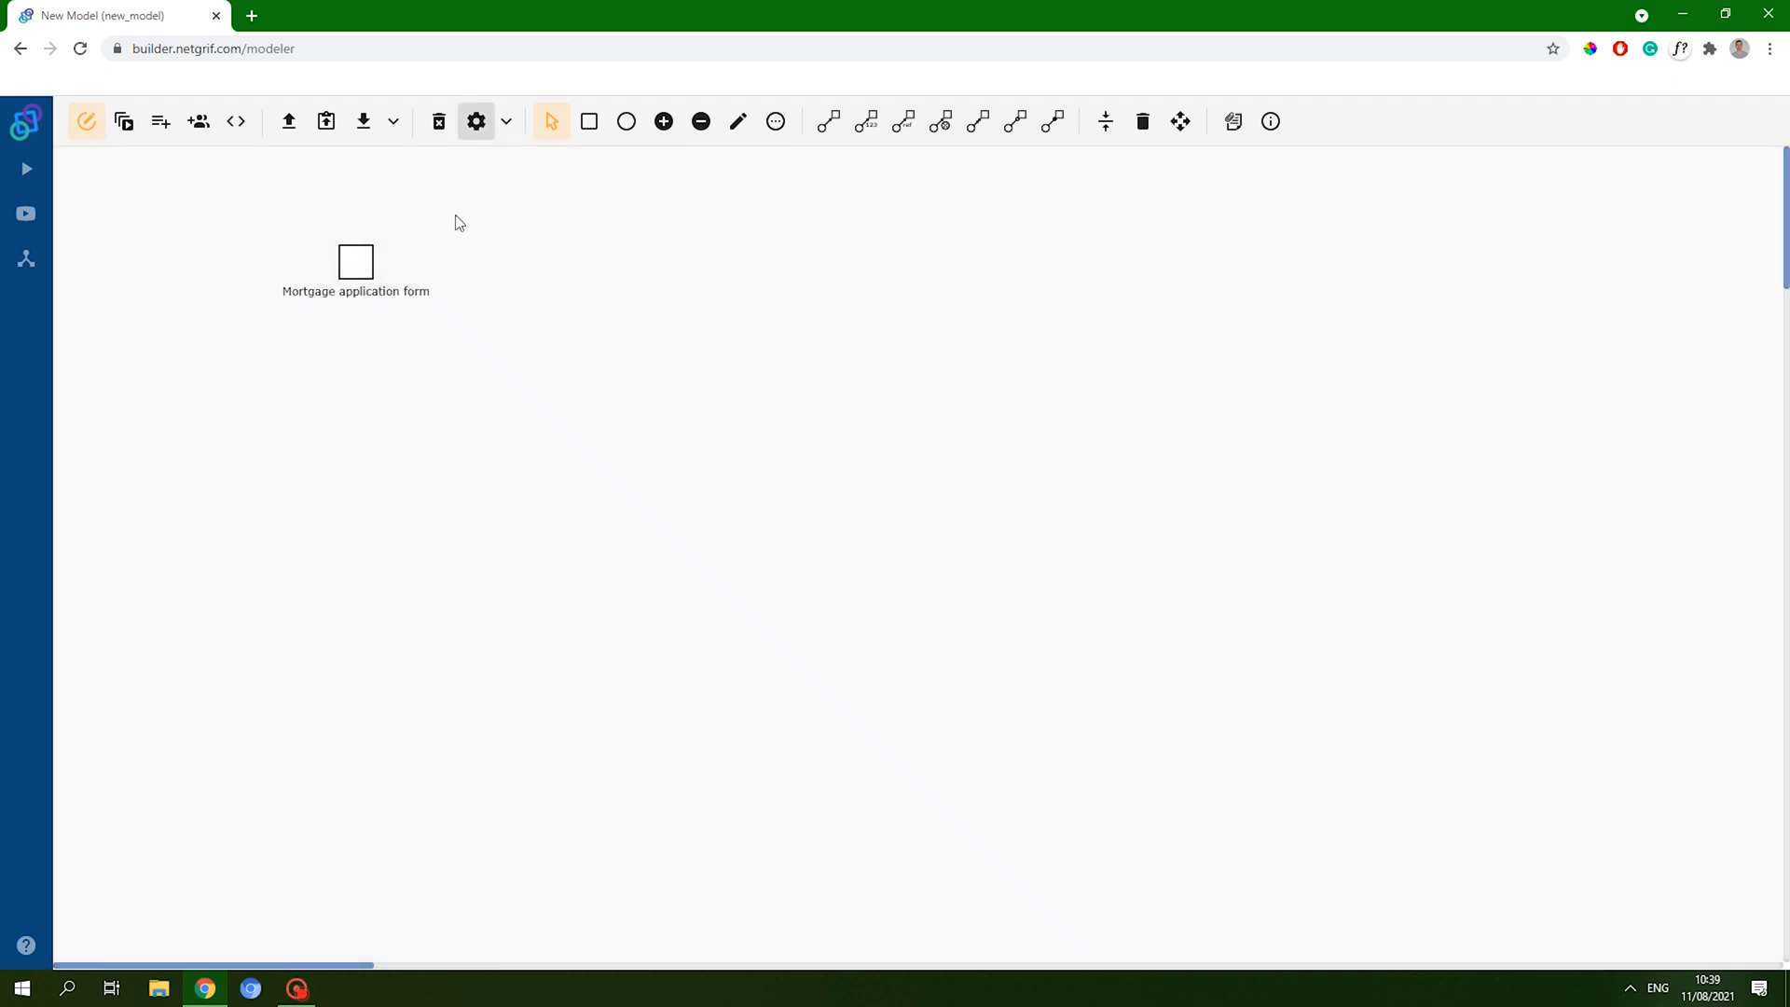
# - Export the model as mortgage (1).xml and open a new browser tab
pyautogui.click(363, 122)
pyautogui.click(977, 315)
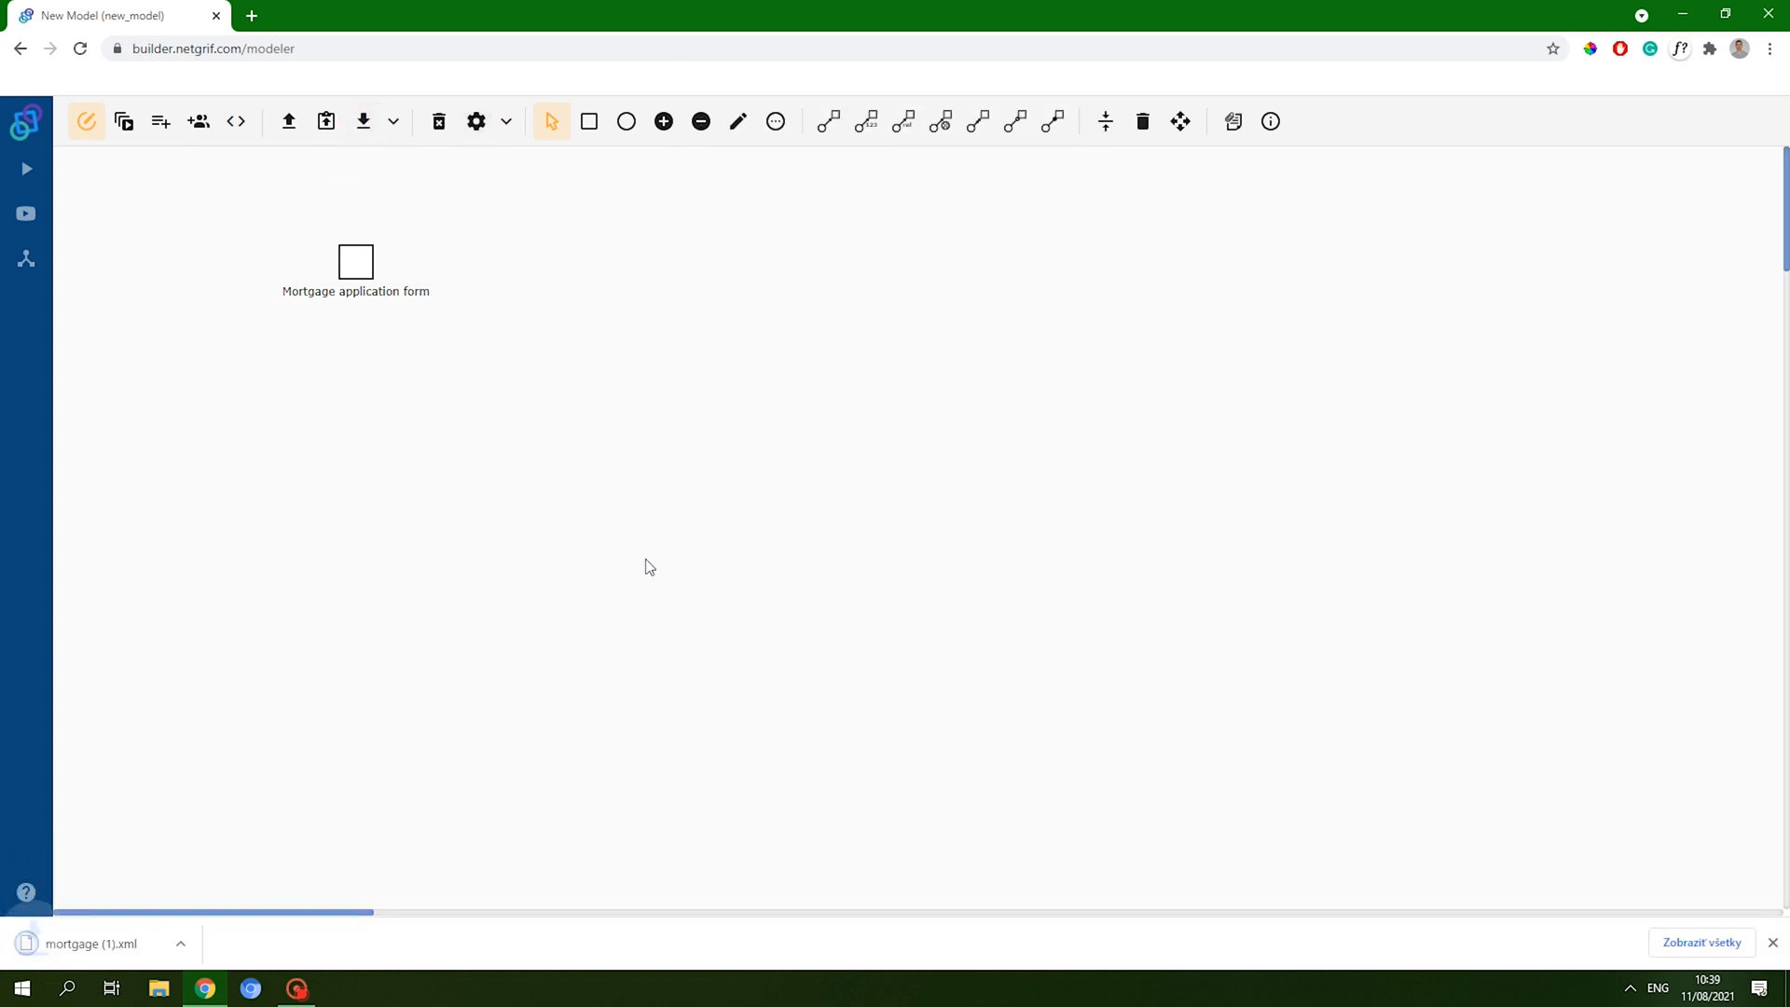
pyautogui.click(250, 14)
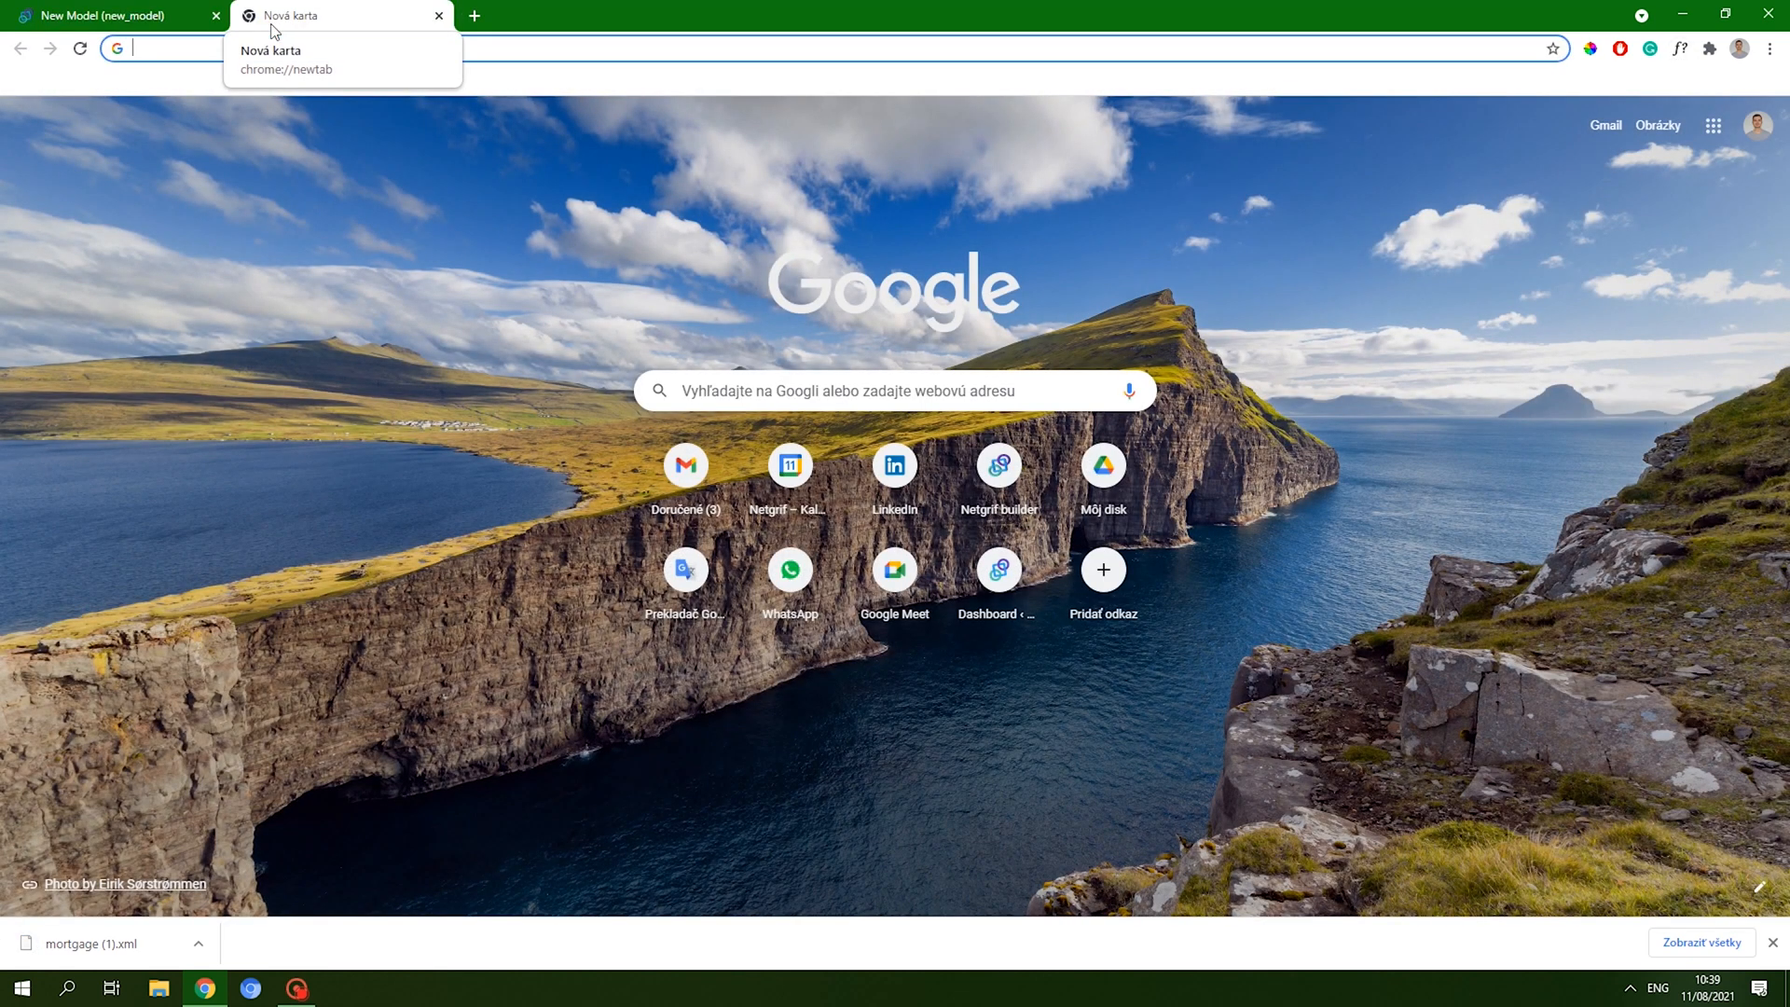
# - Load next.demo.netgrif.com without the autocompleted path and log in to the demo portal
pyautogui.write('next.demo.netgrif.com/portal/cases')
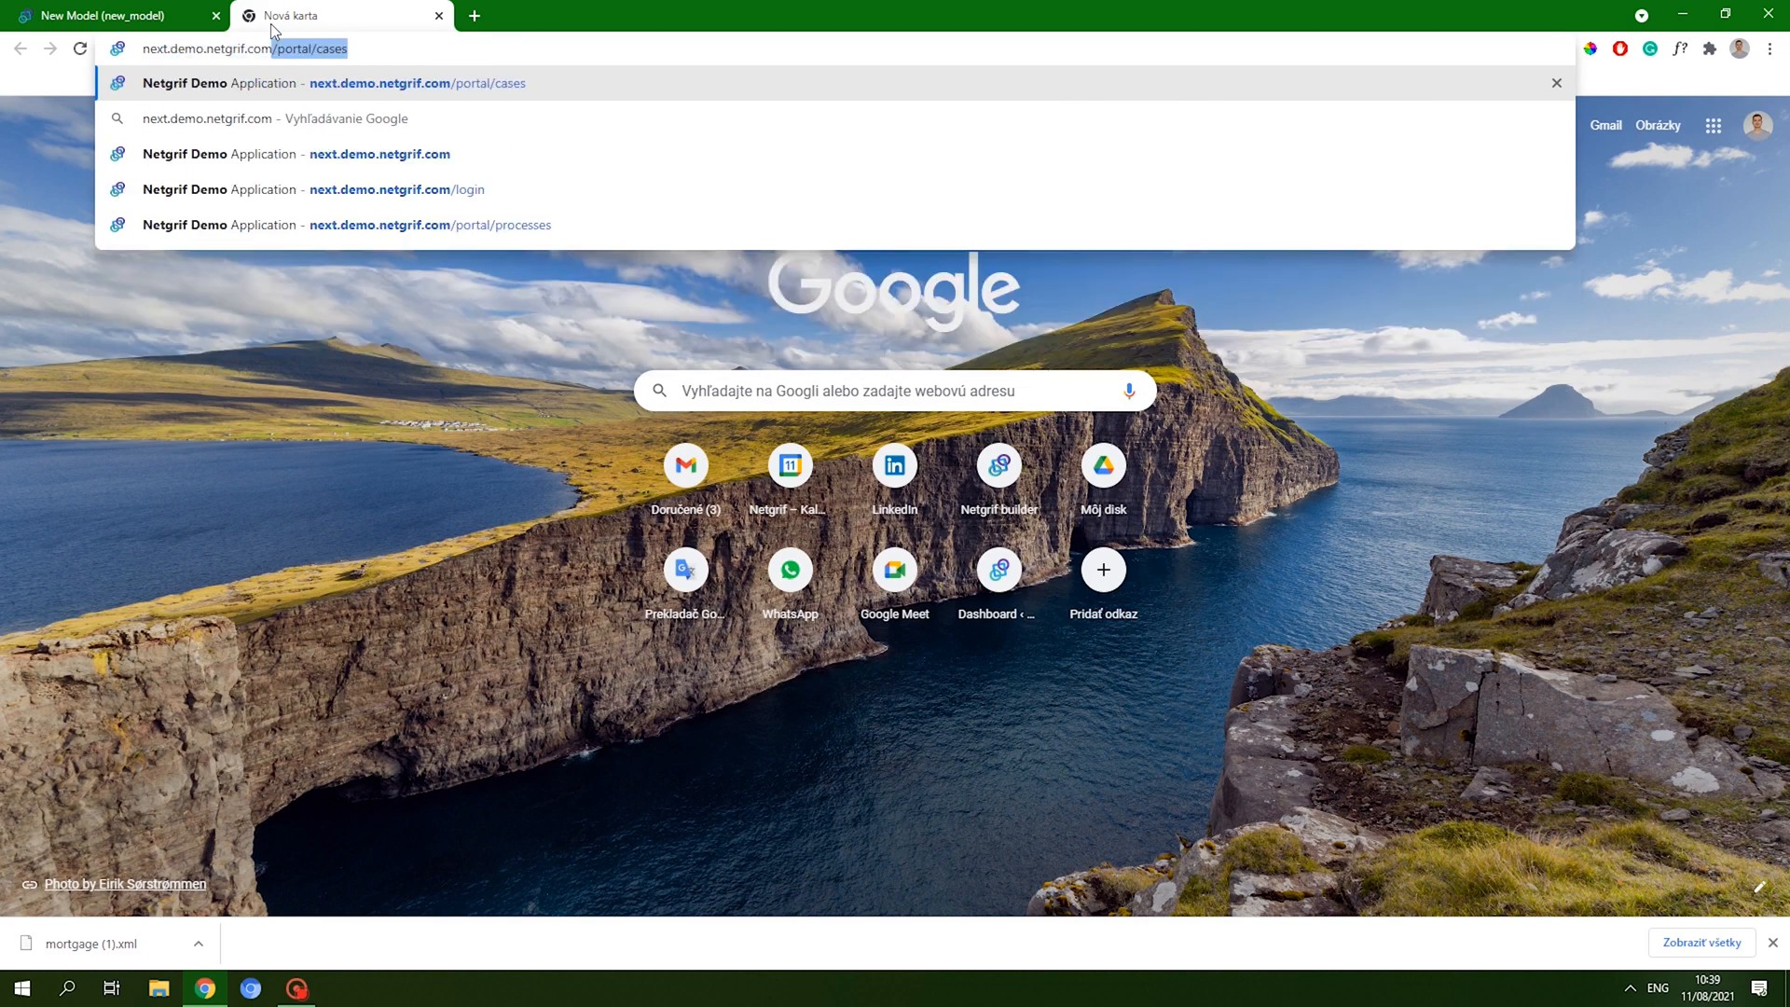
pyautogui.hotkey('ctrl', 'shift', 'Left')
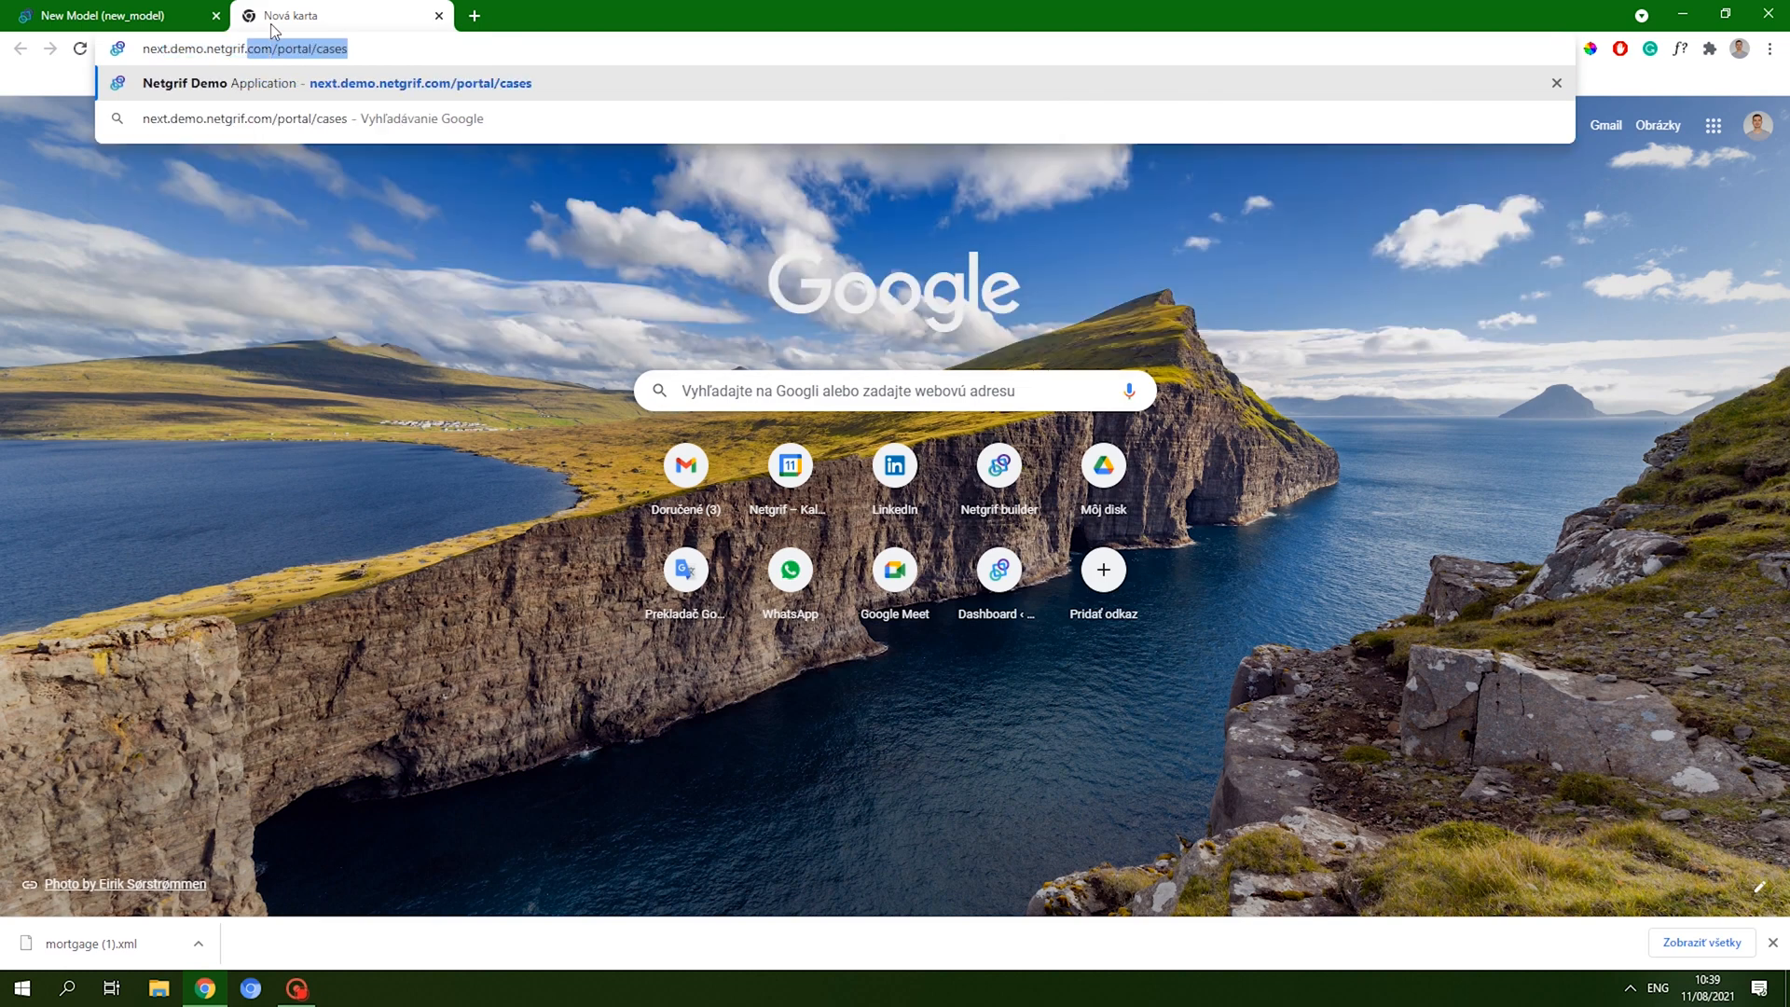
pyautogui.hotkey('ctrl', 'shift', 'Right')
pyautogui.press('BackSpace')
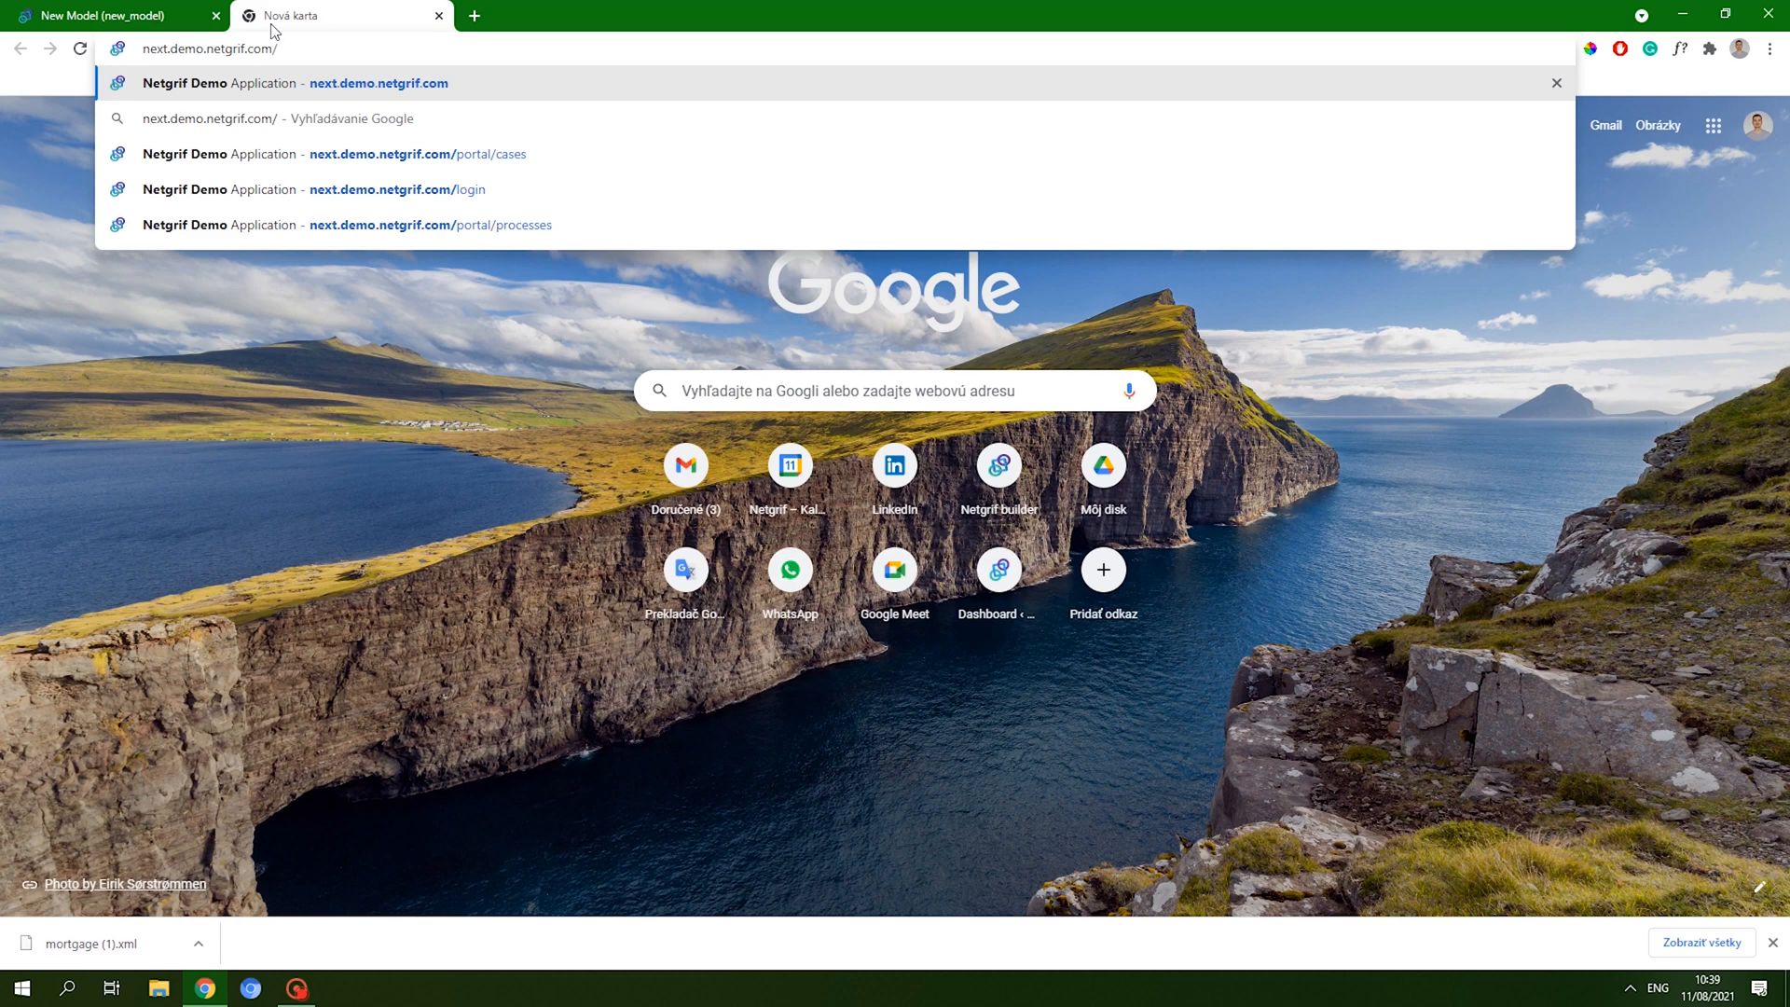
pyautogui.press('Return')
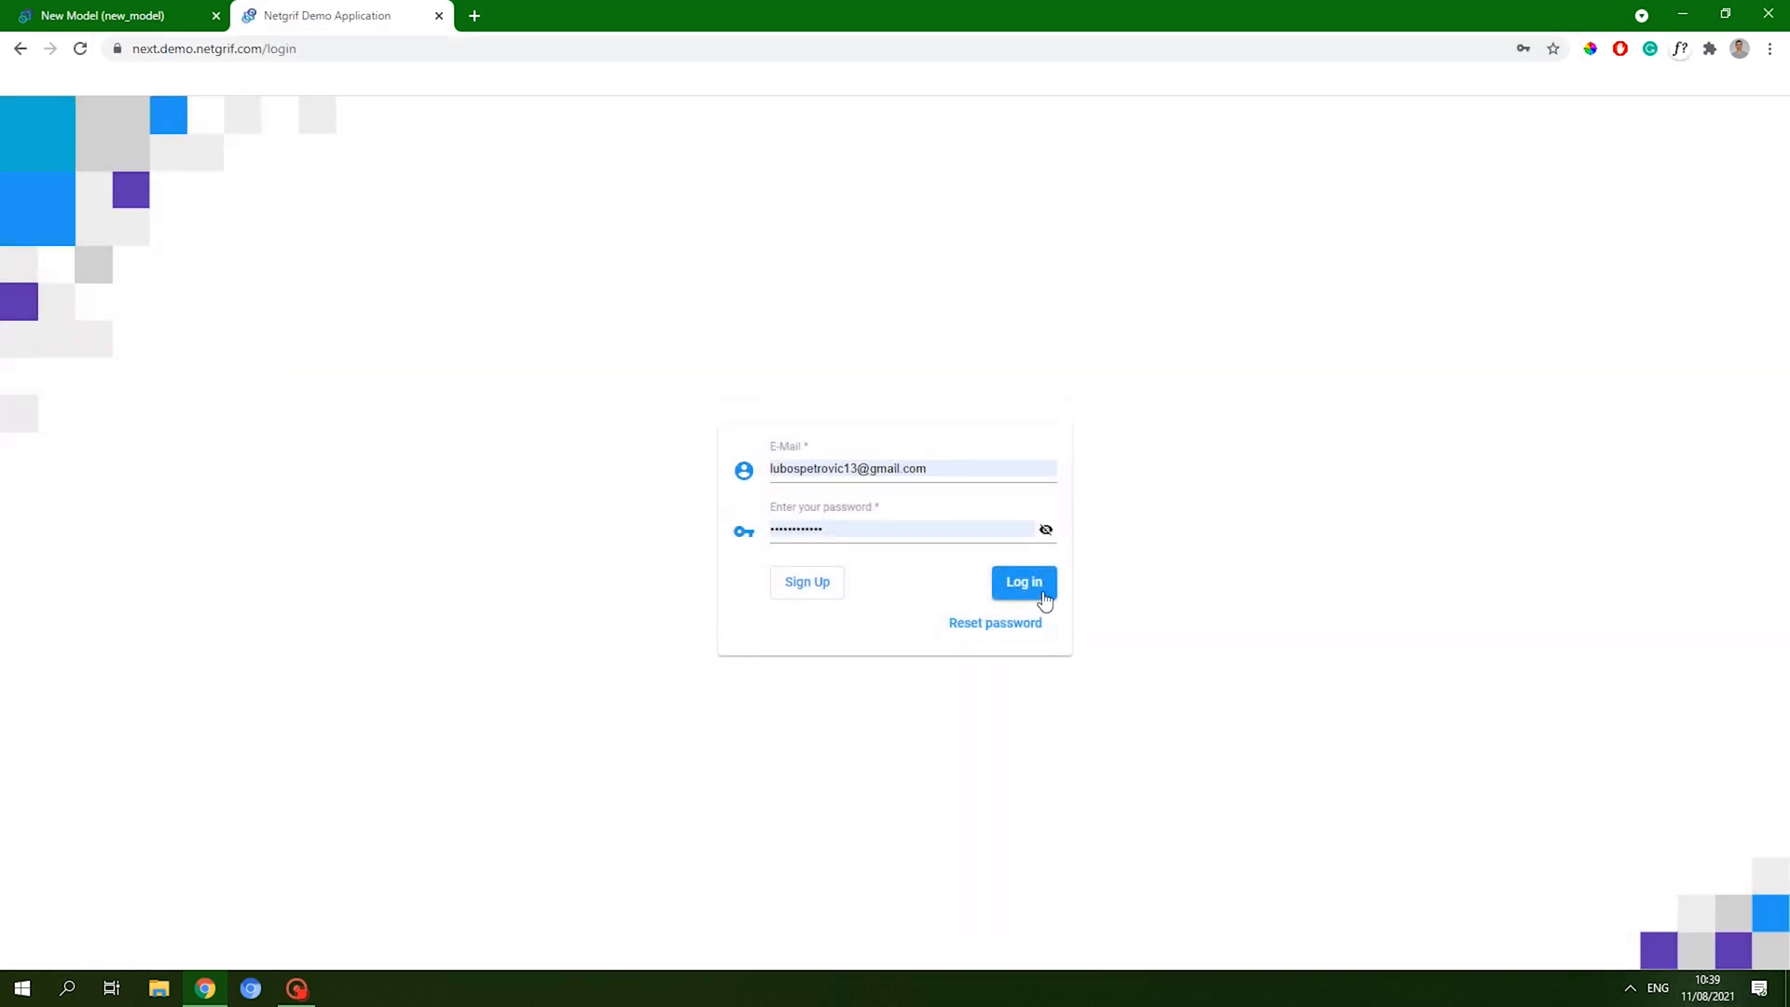
pyautogui.click(1044, 600)
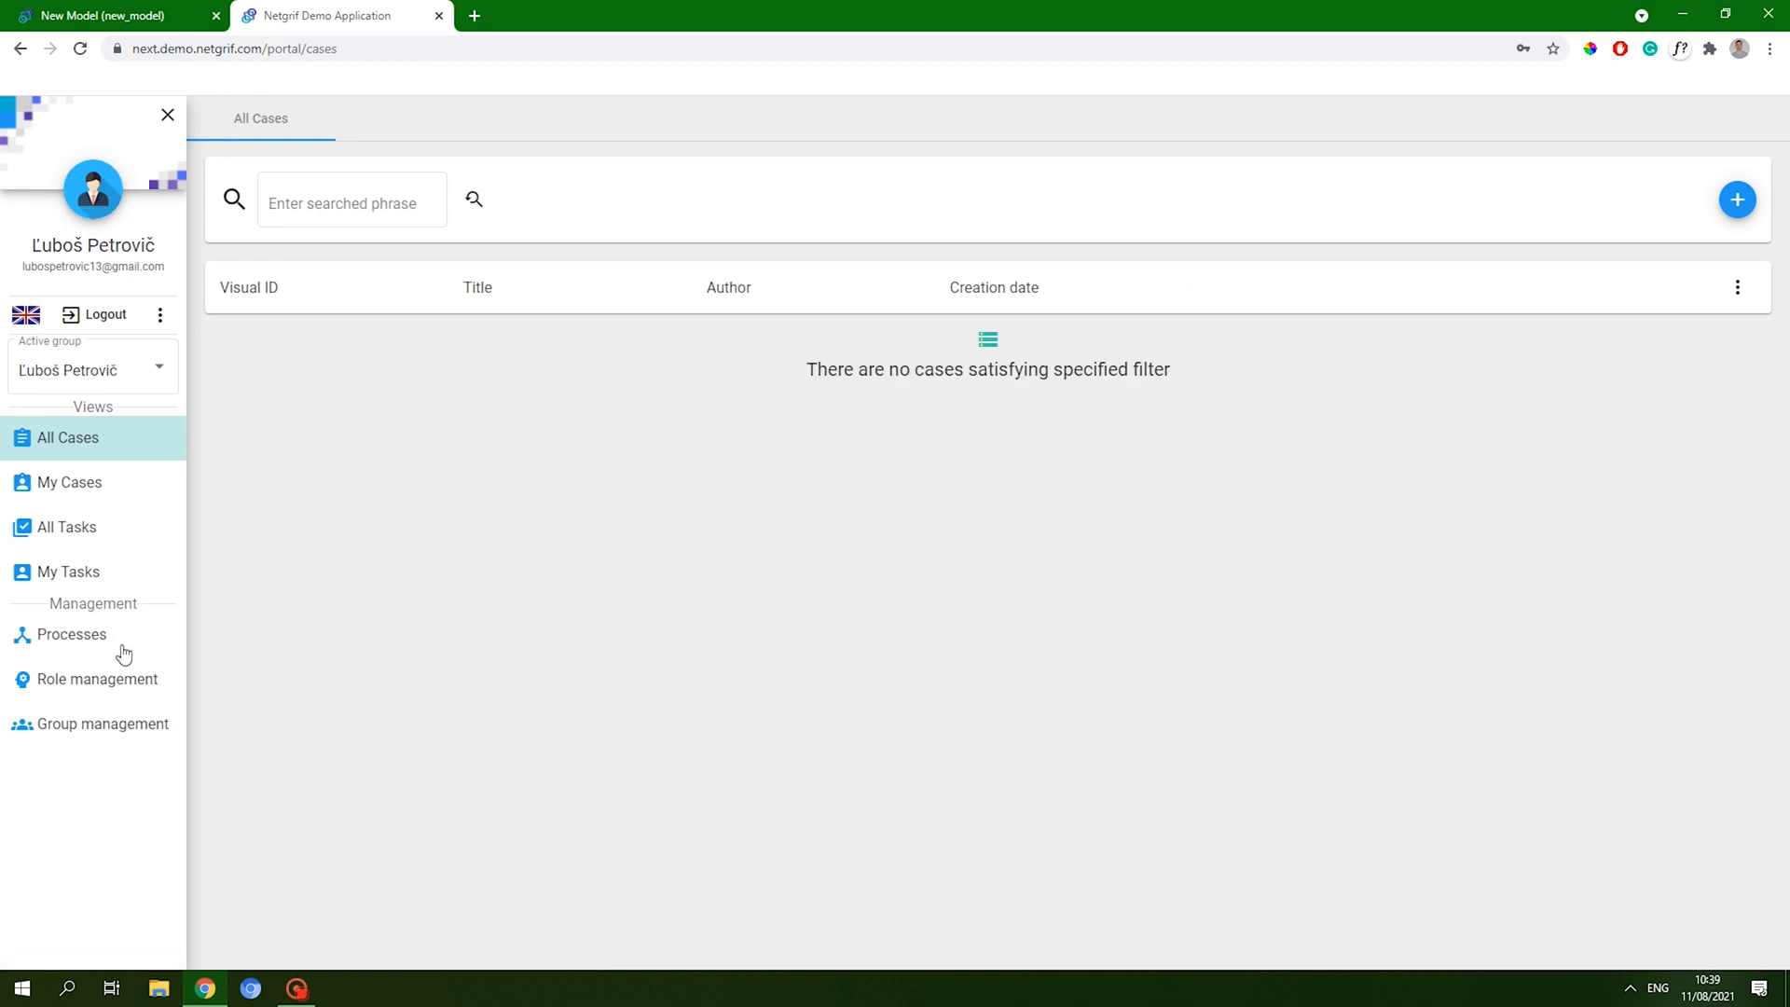
# - Upload mortgage (1).xml from Downloads as a new process on the Processes page
pyautogui.click(122, 637)
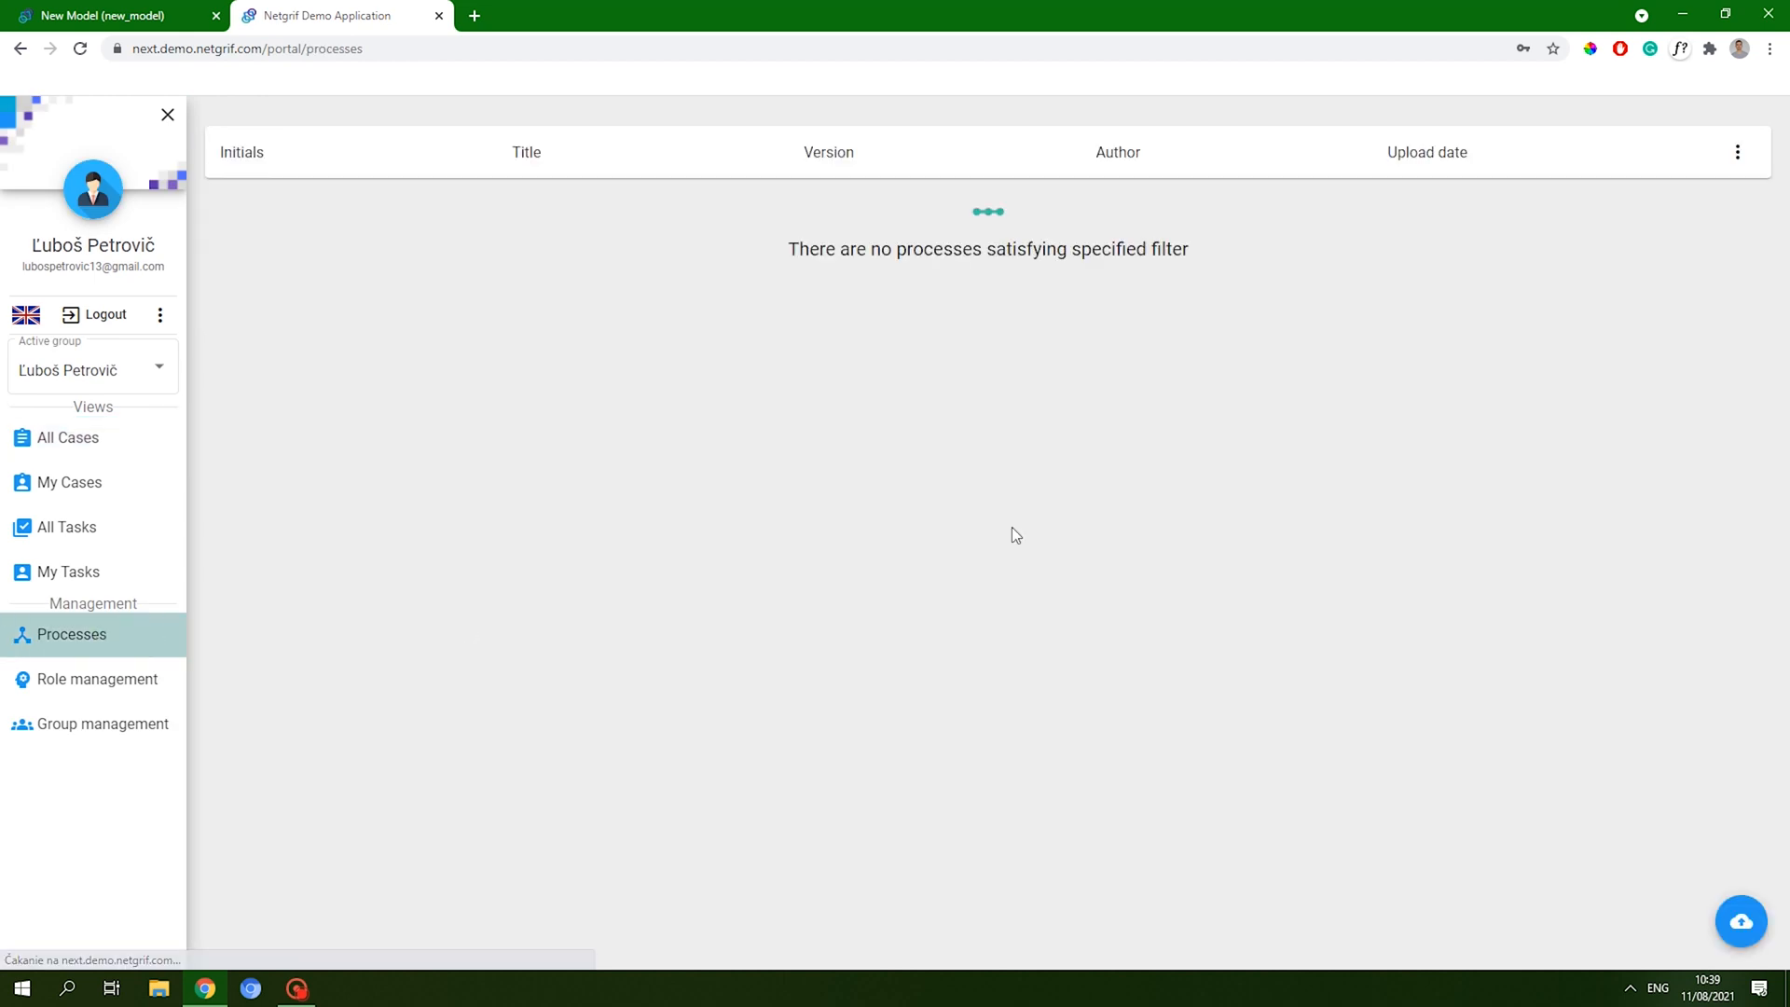
pyautogui.click(1694, 886)
pyautogui.click(1462, 277)
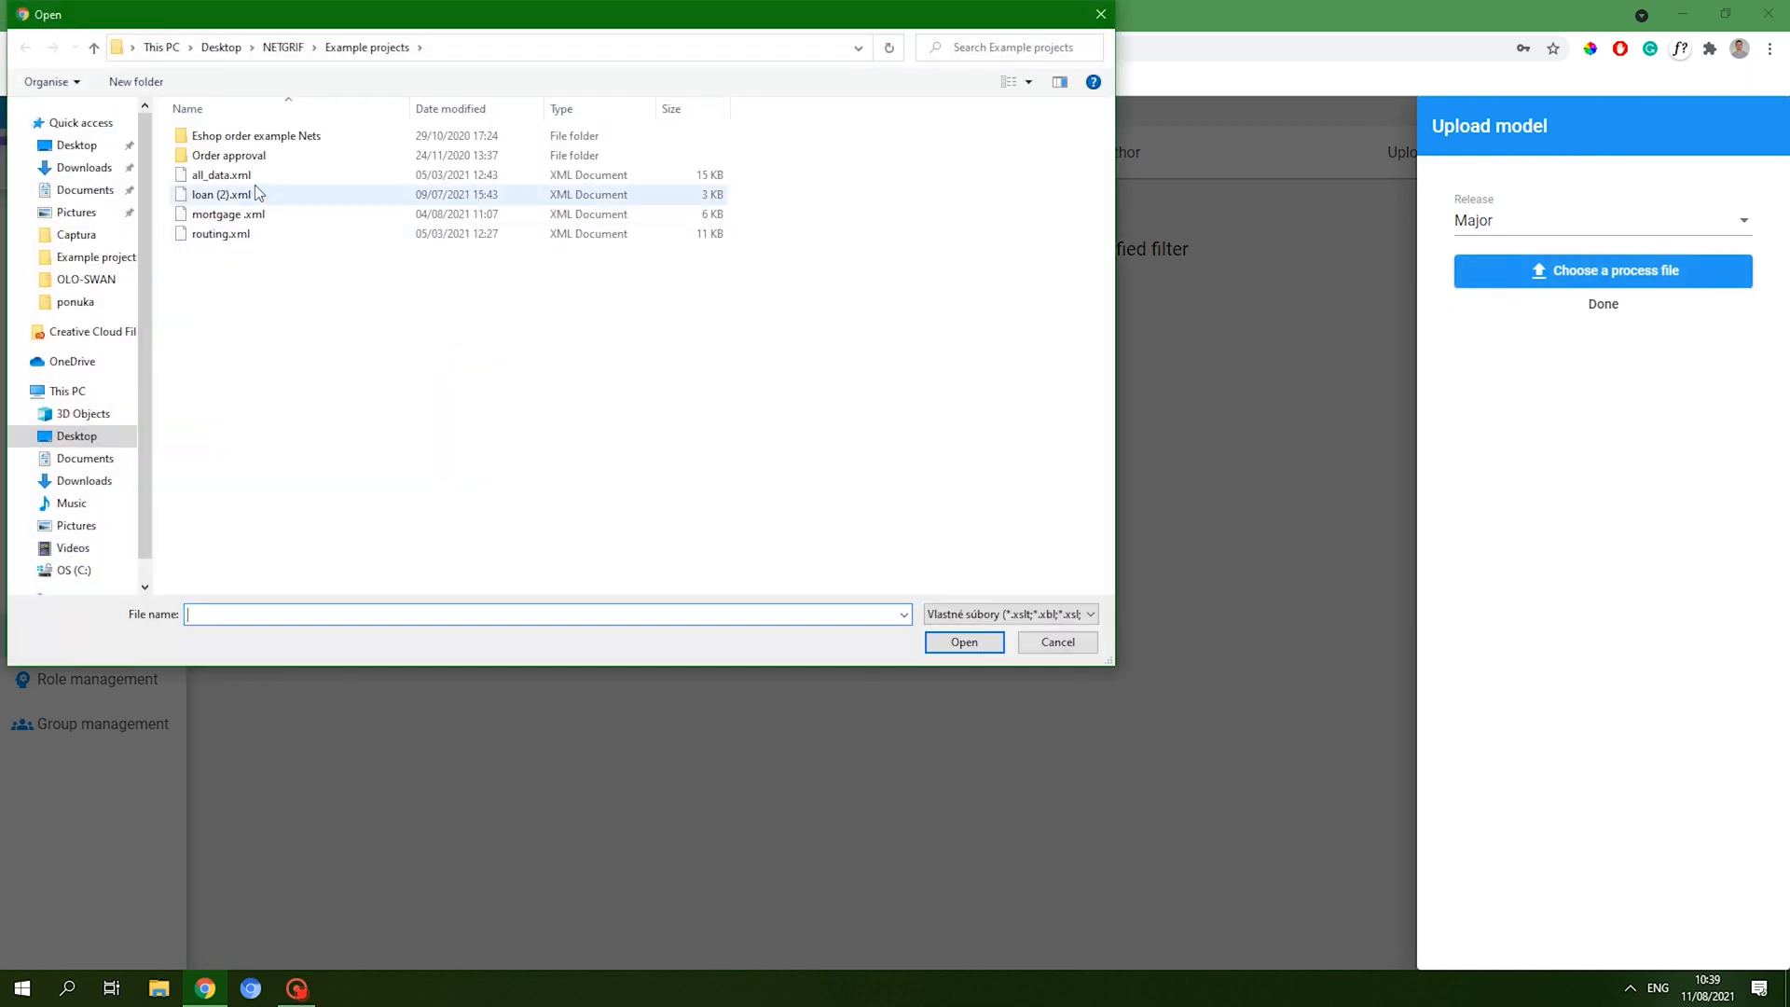
pyautogui.click(84, 480)
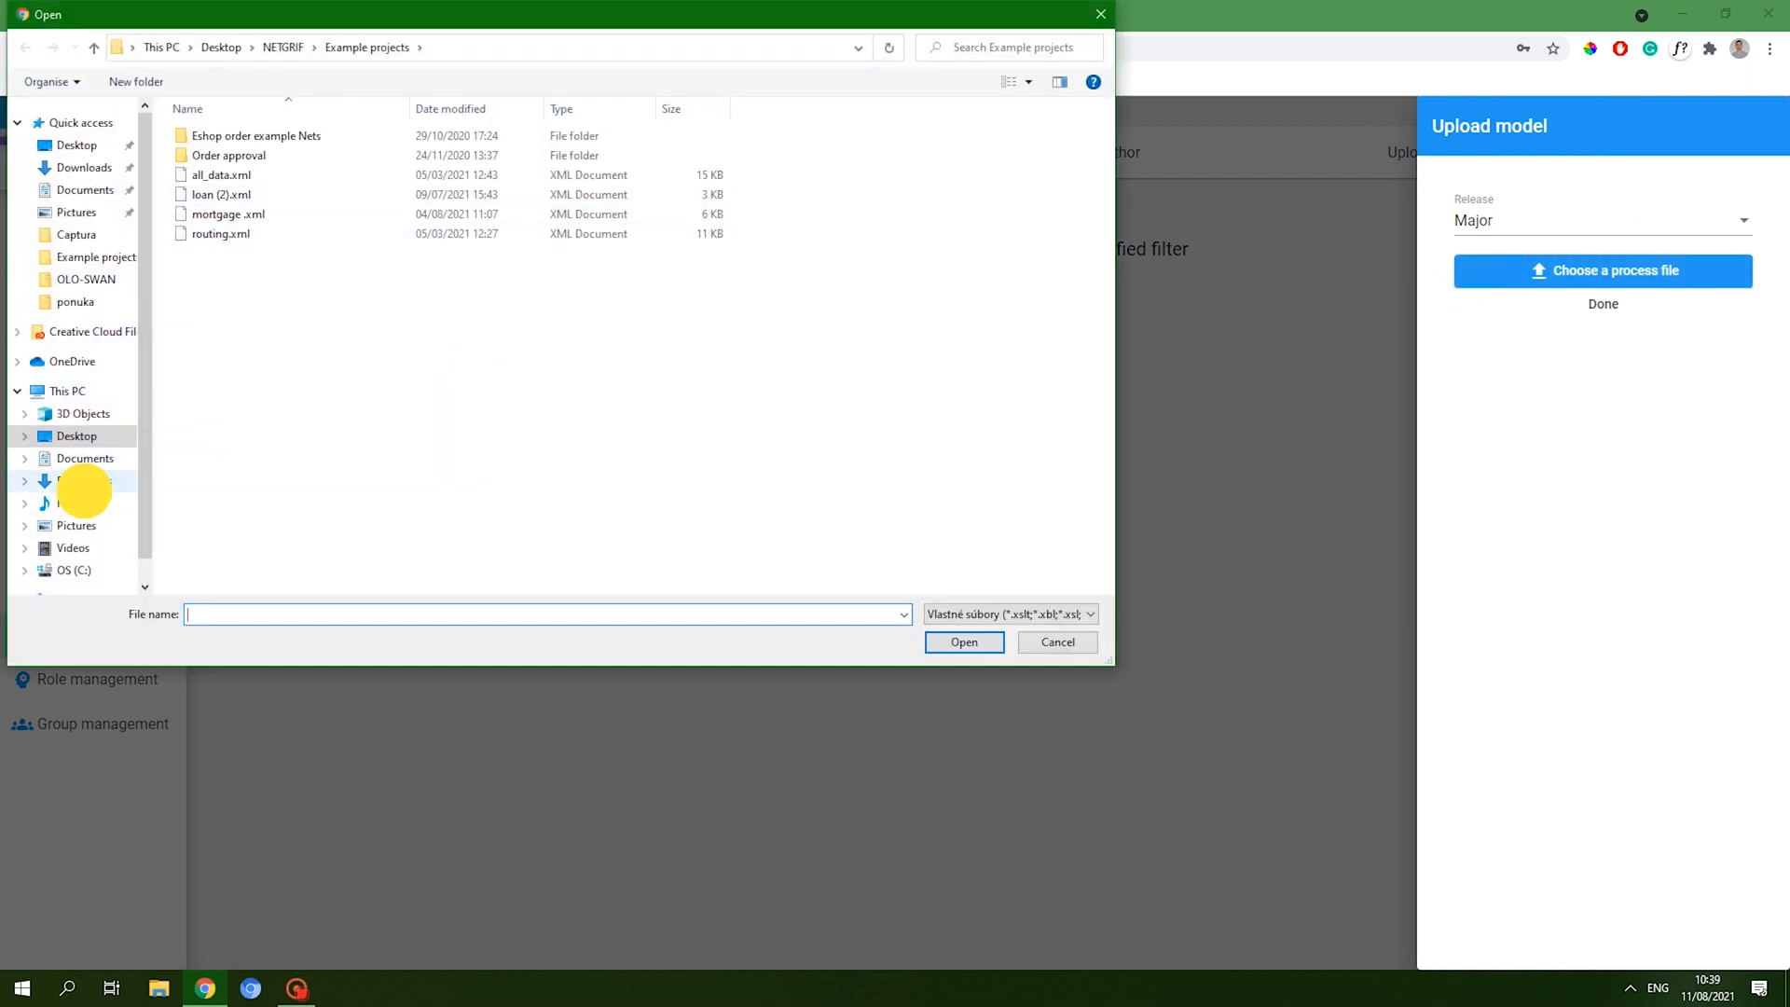
pyautogui.doubleClick(258, 223)
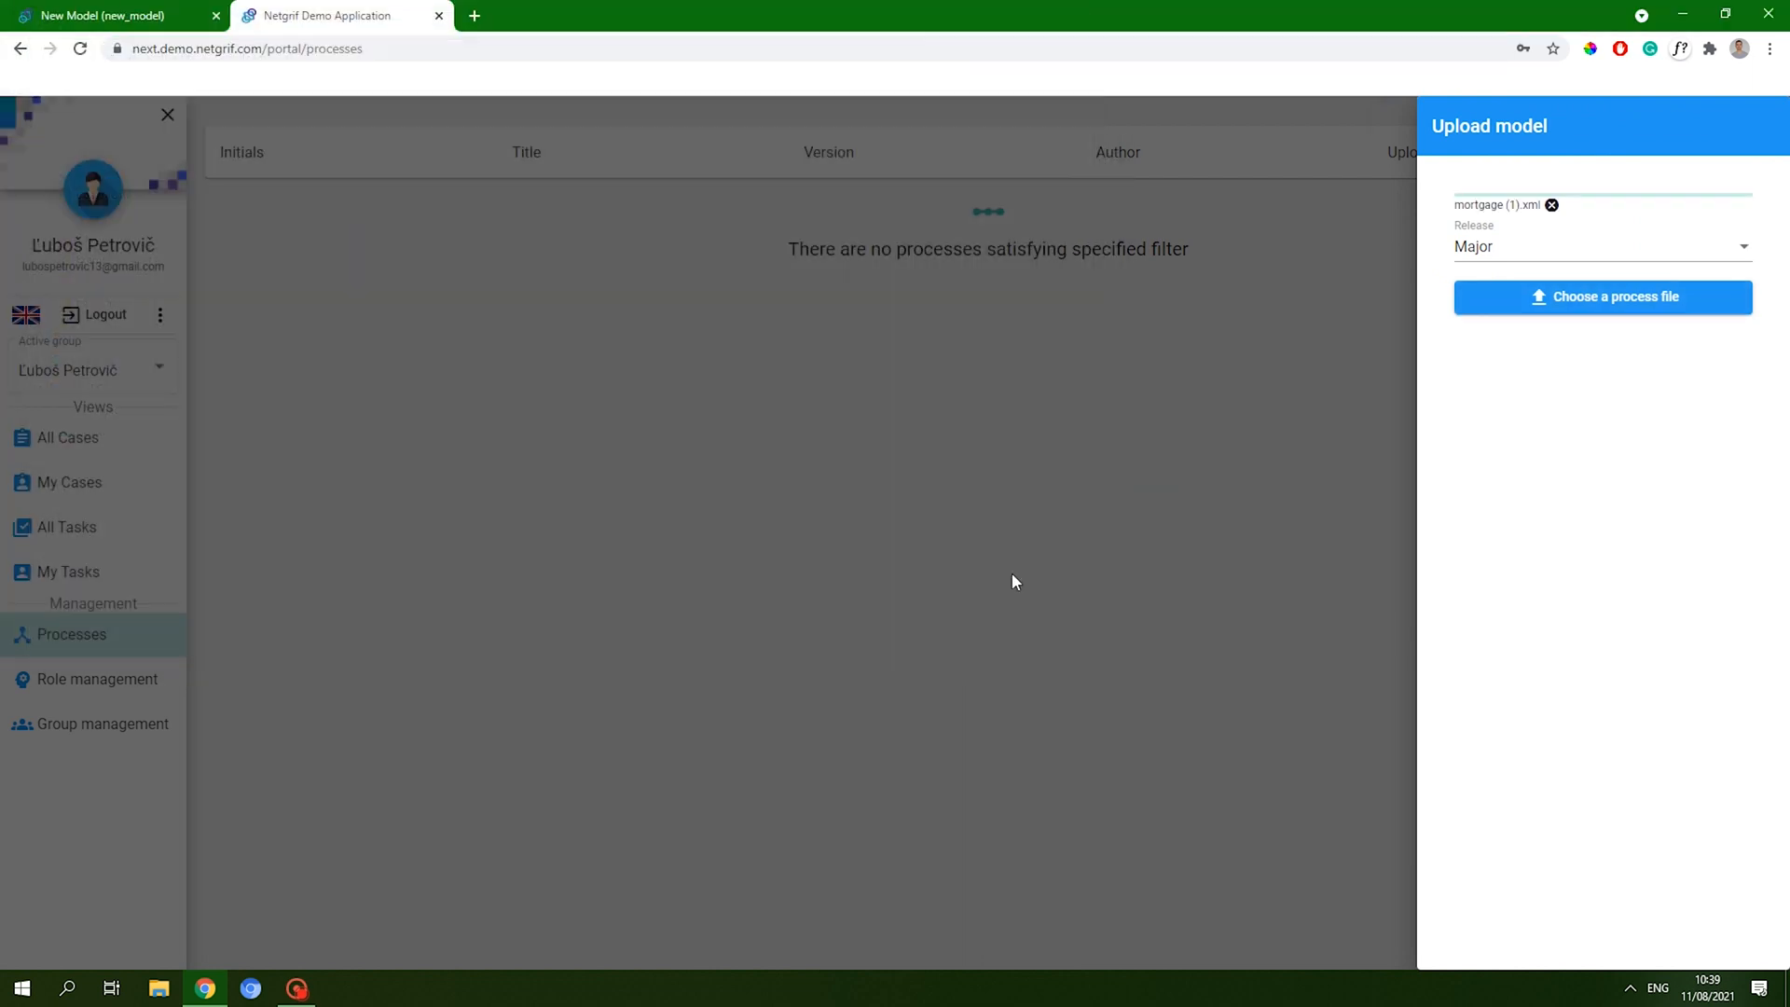
pyautogui.click(1599, 330)
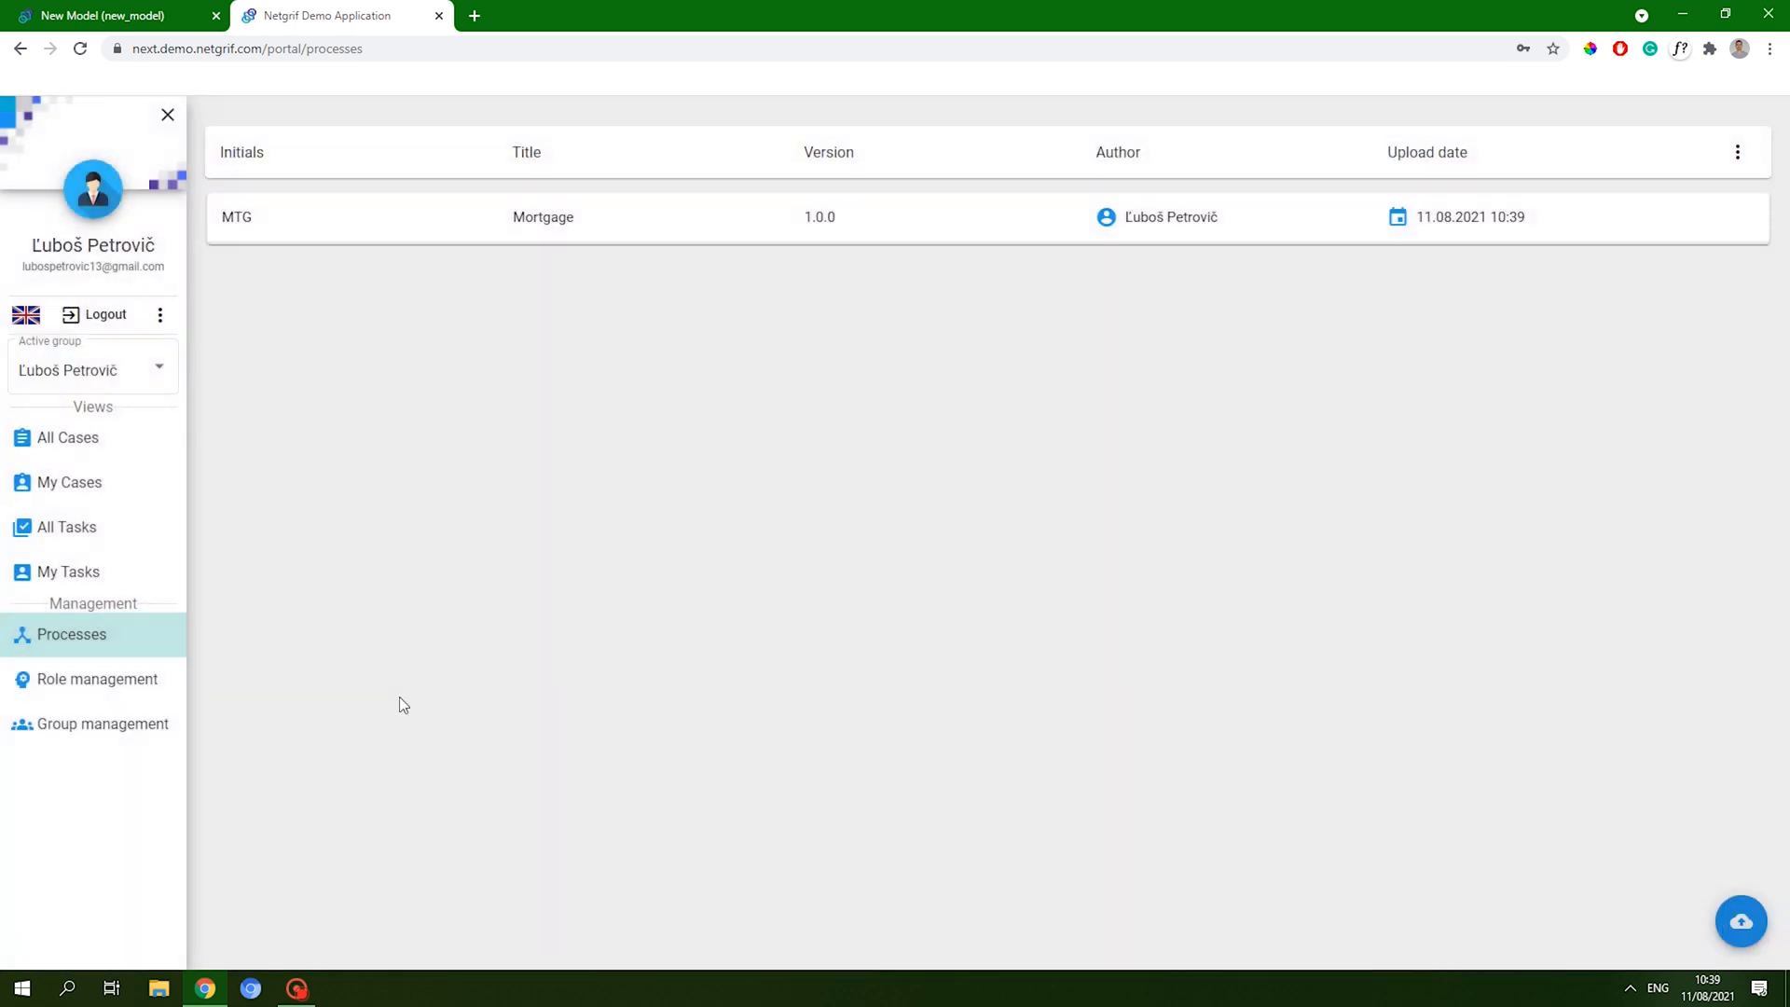
# - Create a new case, Mortgage Instance 545, from All Cases and take its form task
pyautogui.click(105, 445)
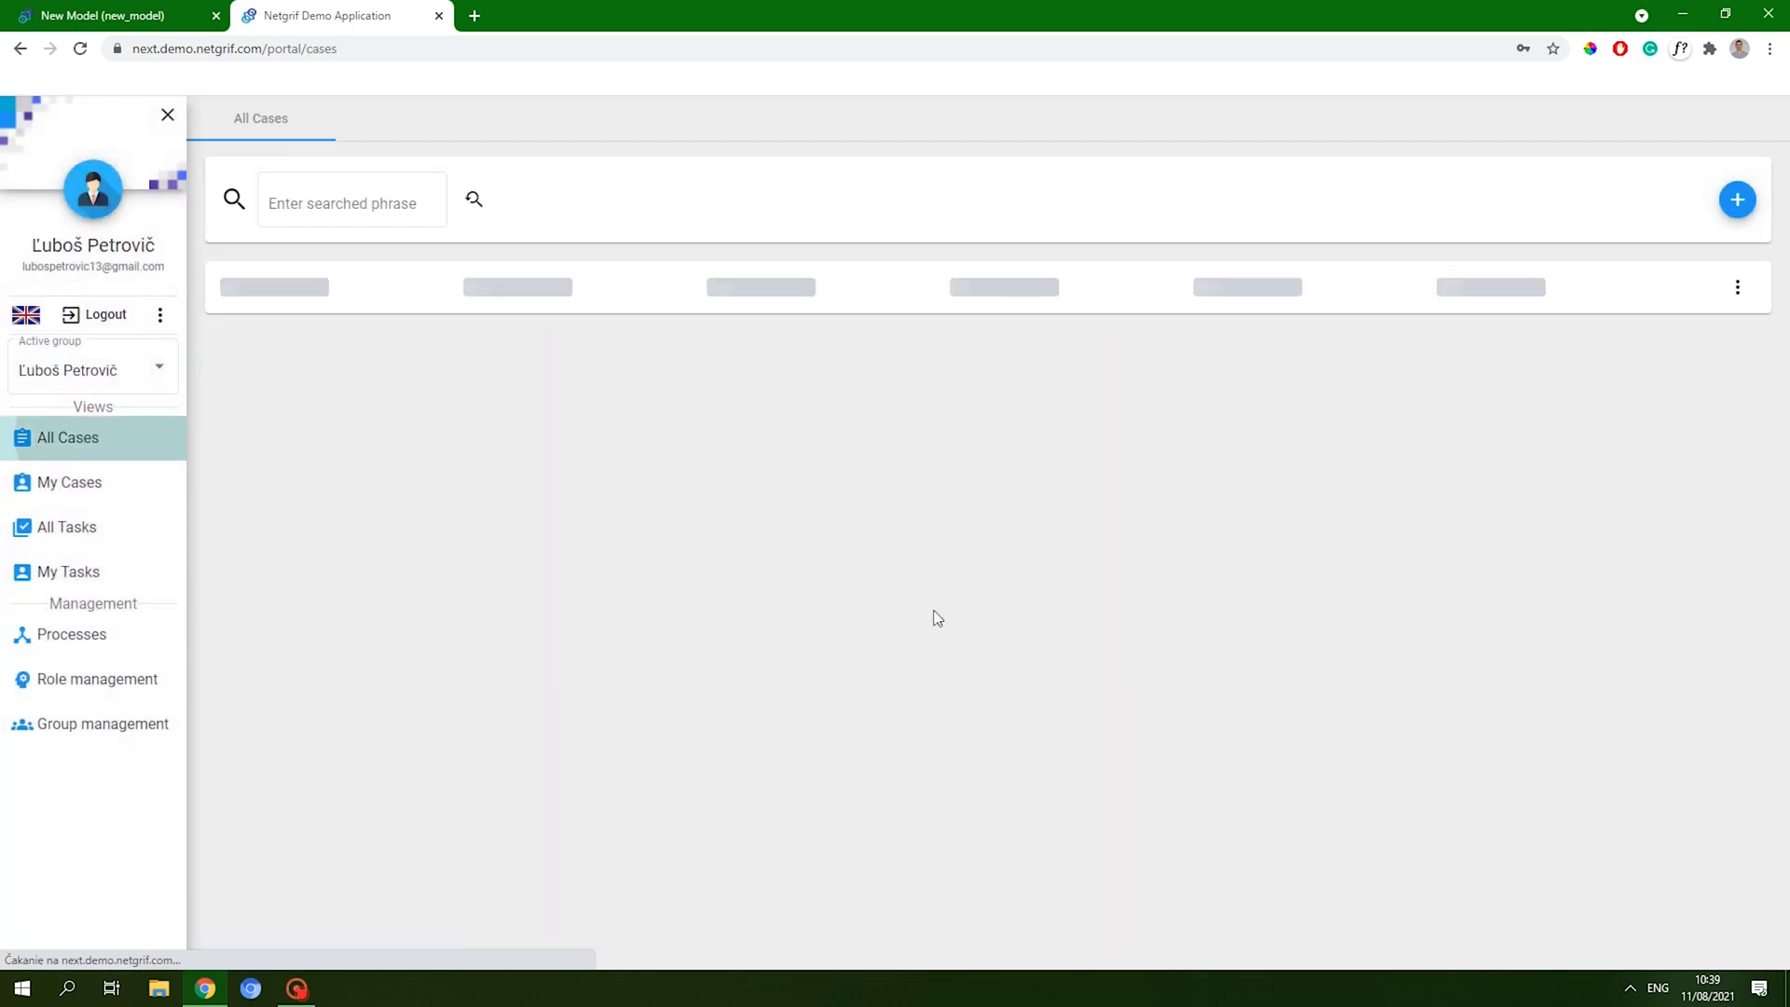
pyautogui.click(1736, 200)
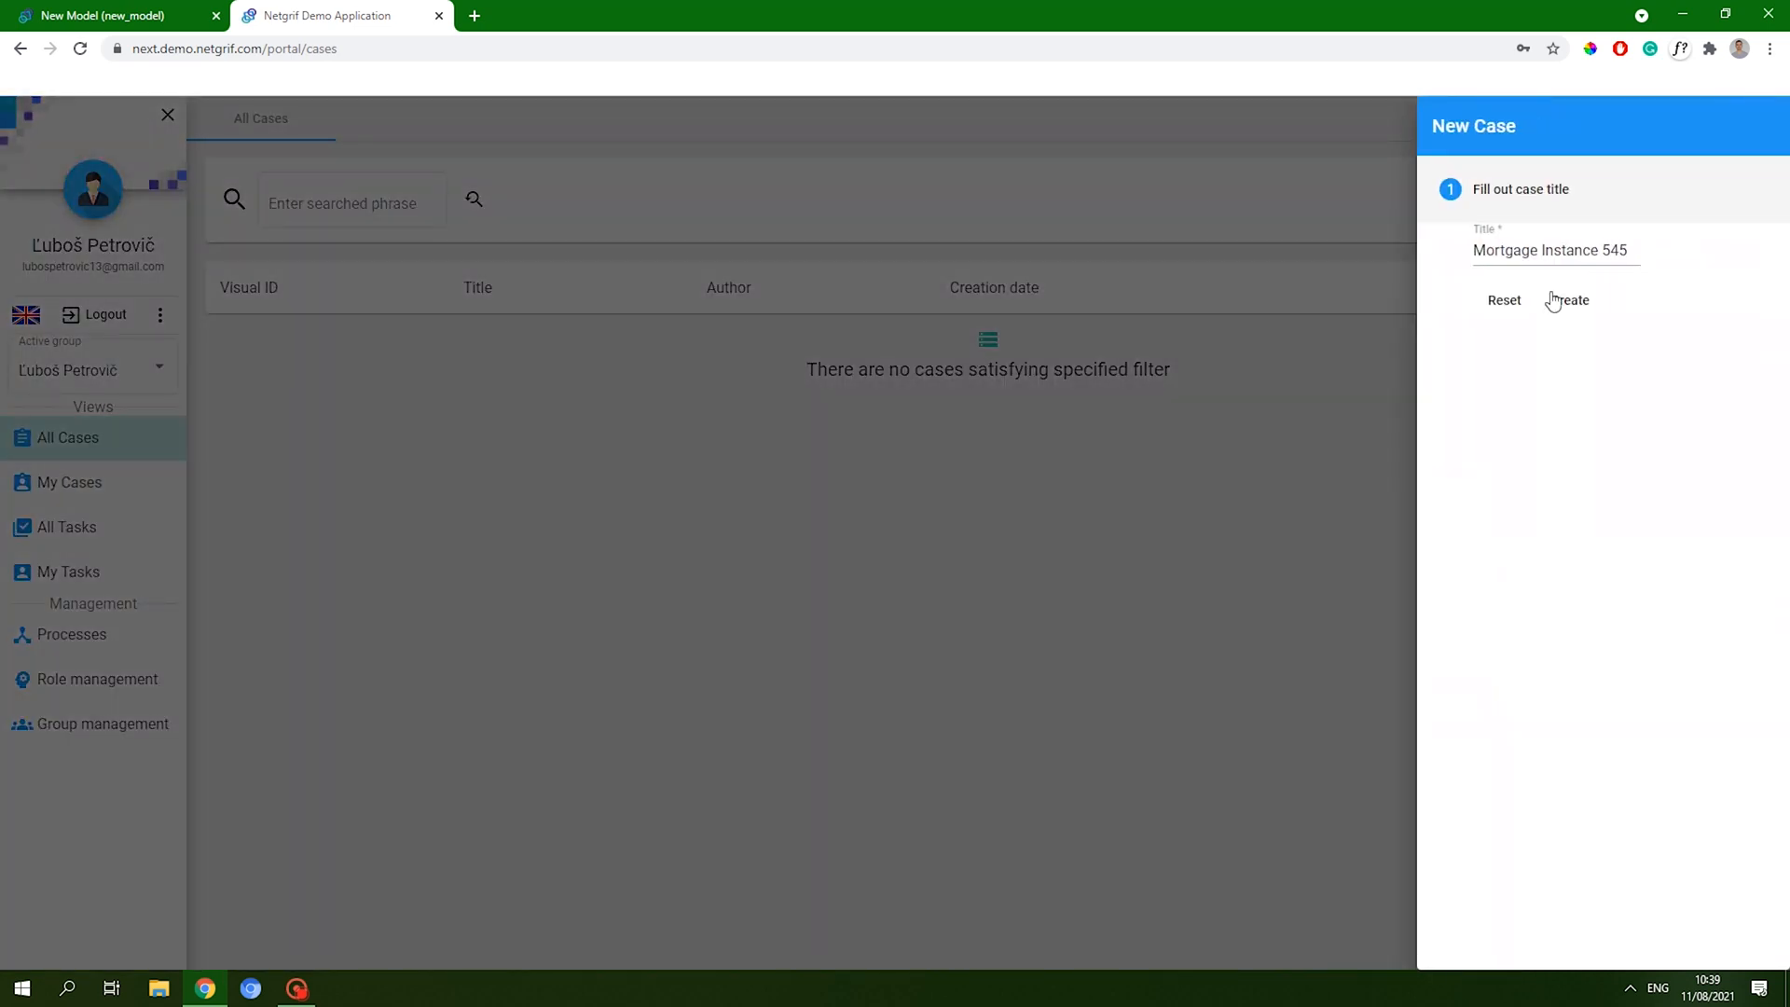
pyautogui.click(1562, 298)
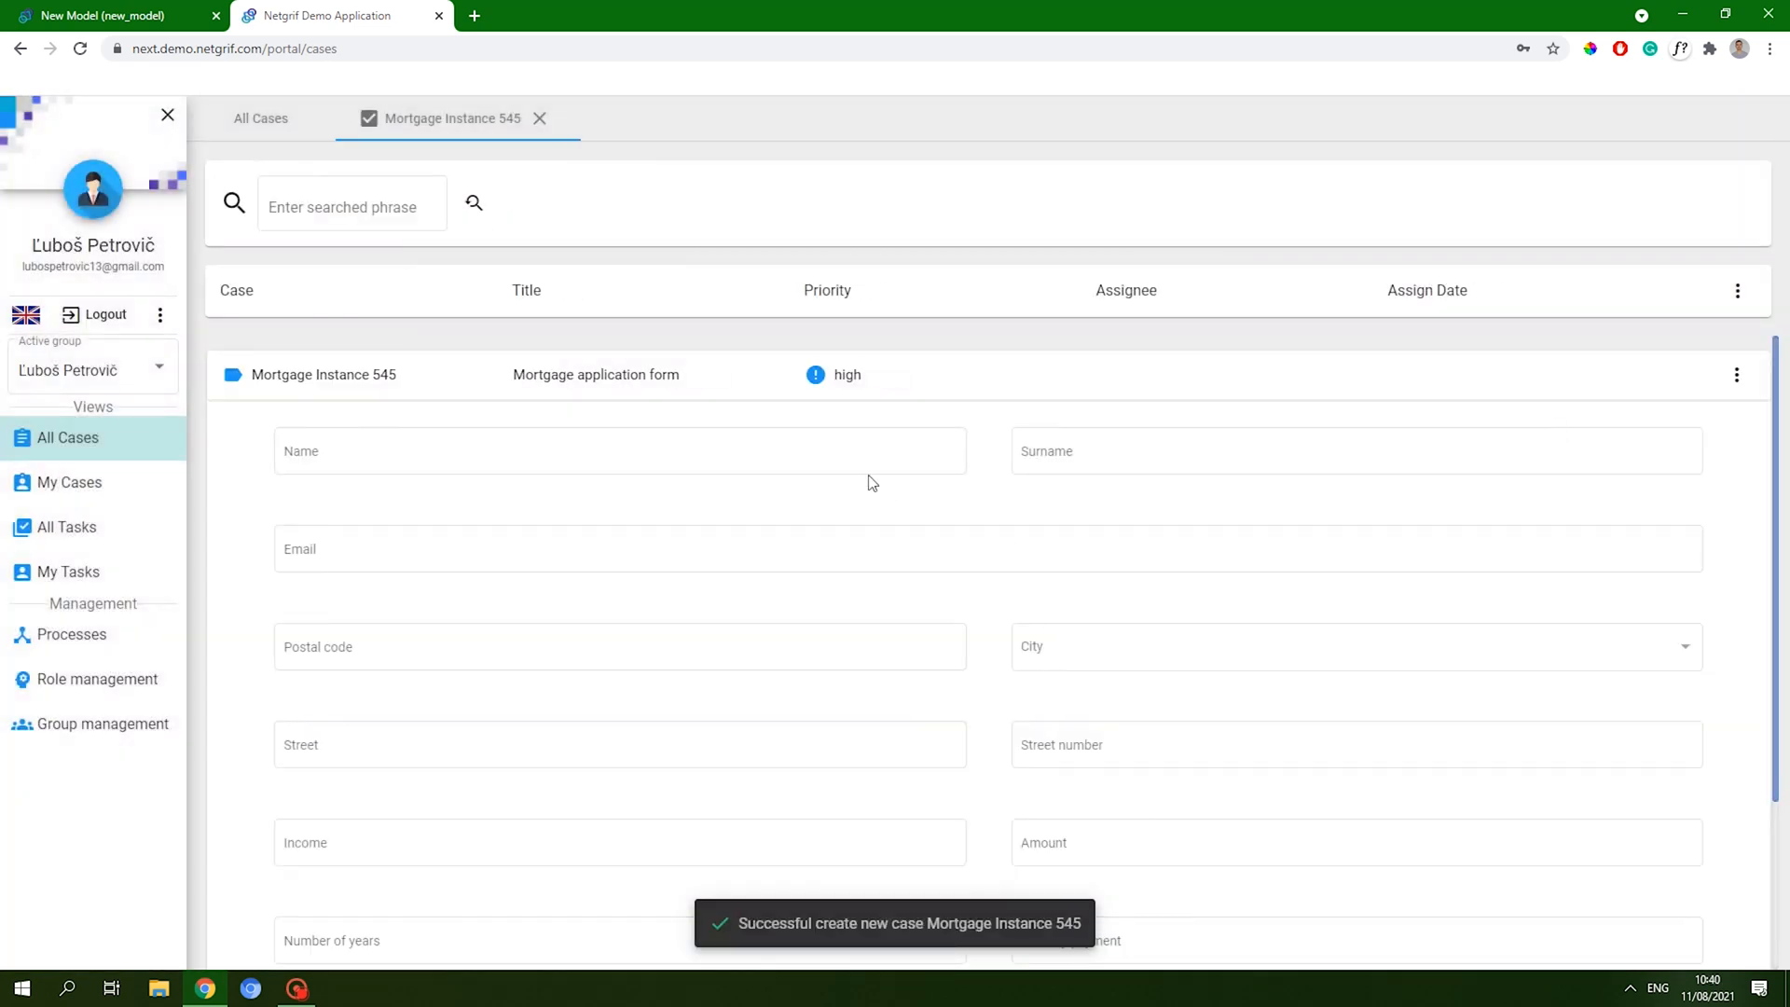
pyautogui.scroll(-3, 1099, 575)
pyautogui.click(1503, 909)
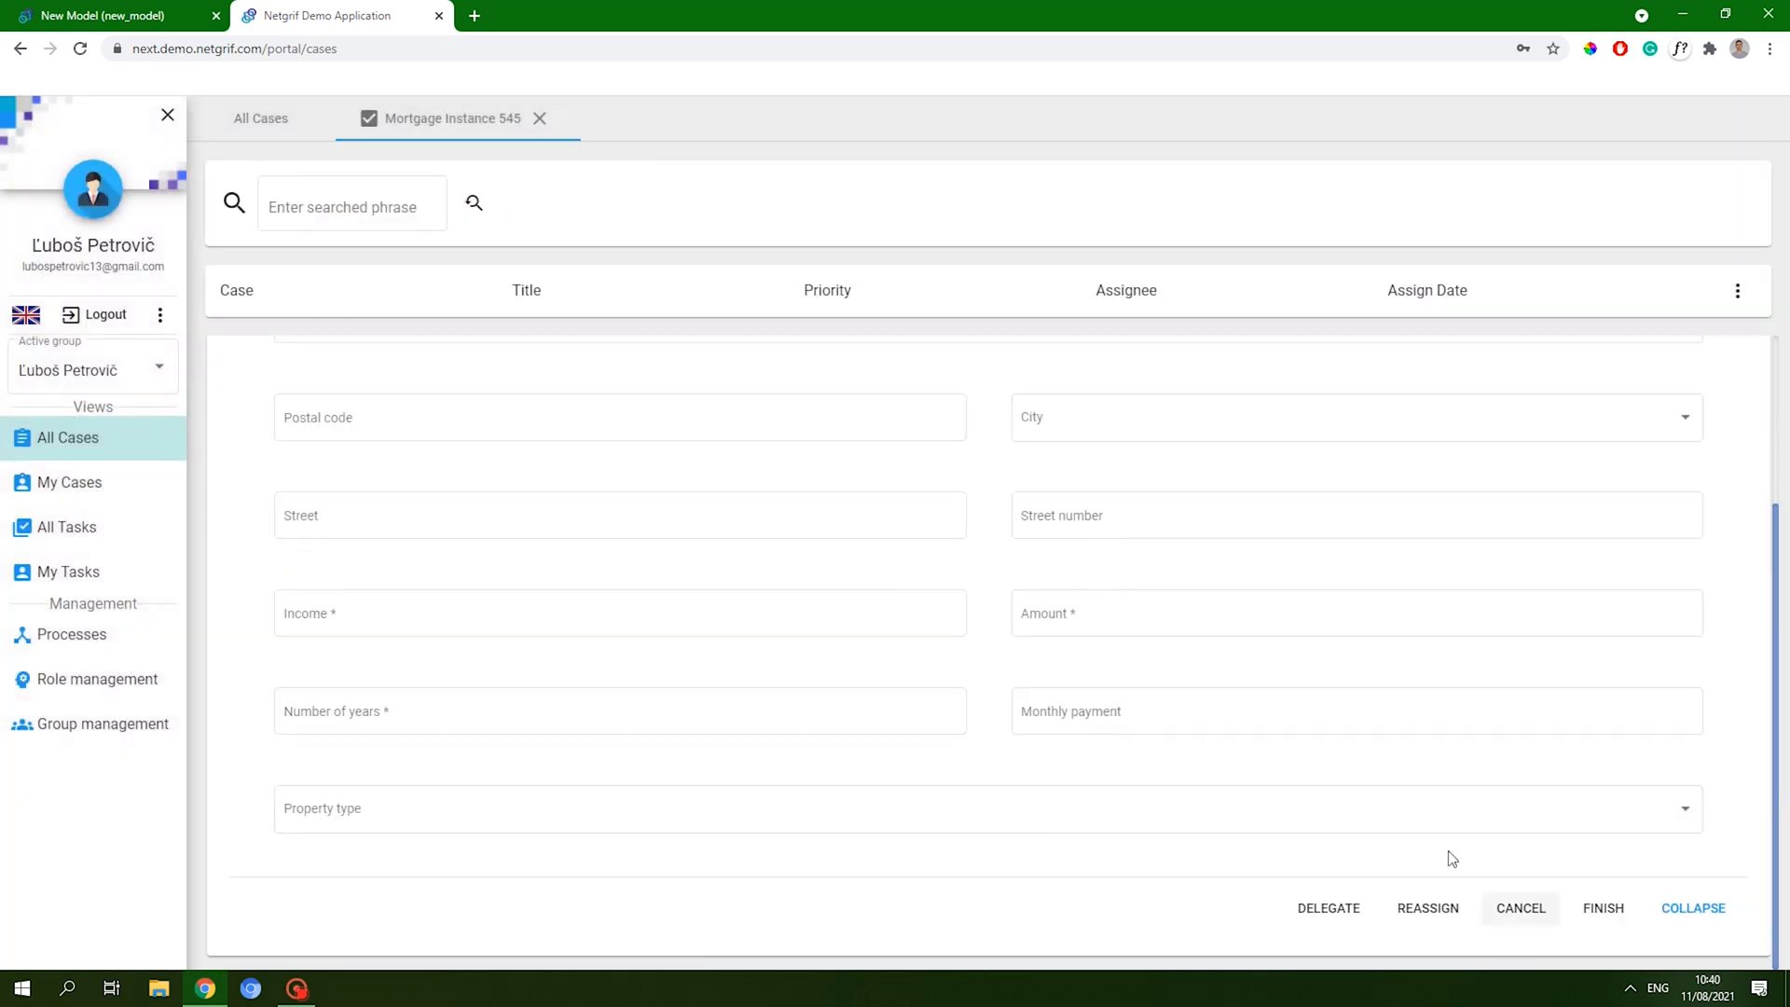
# - Fill in the applicant's name, surname and e-mail fields and save them
pyautogui.click(511, 453)
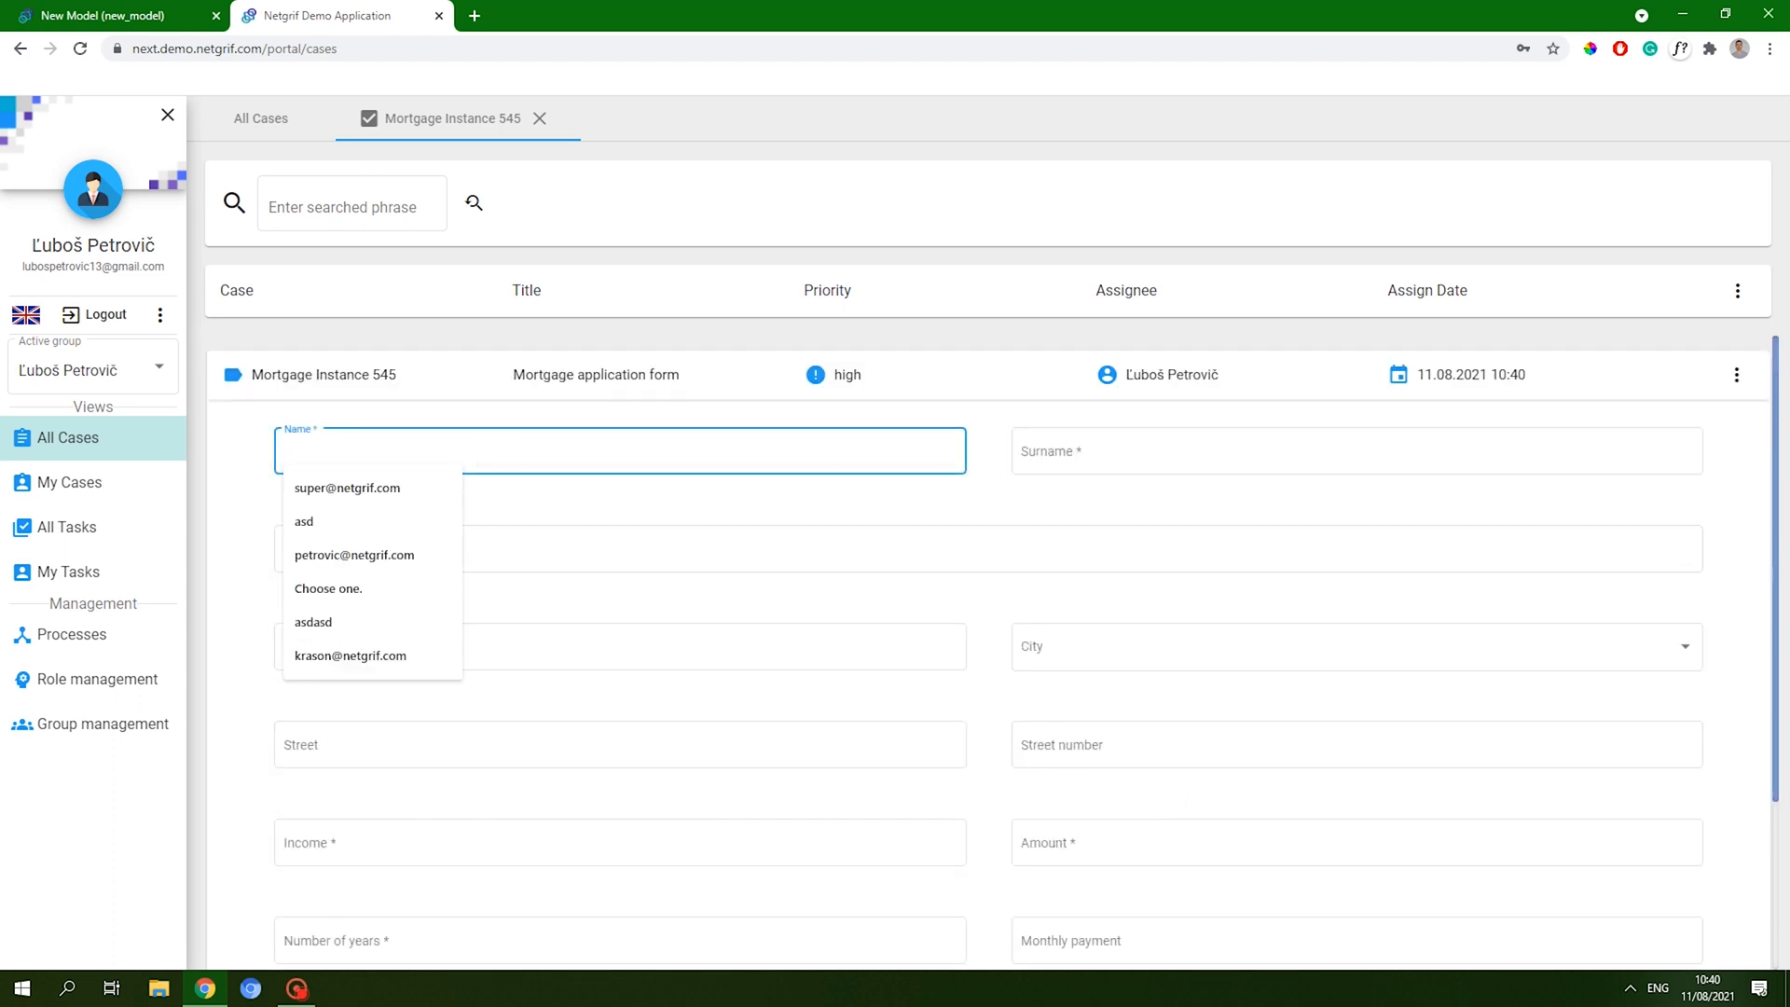
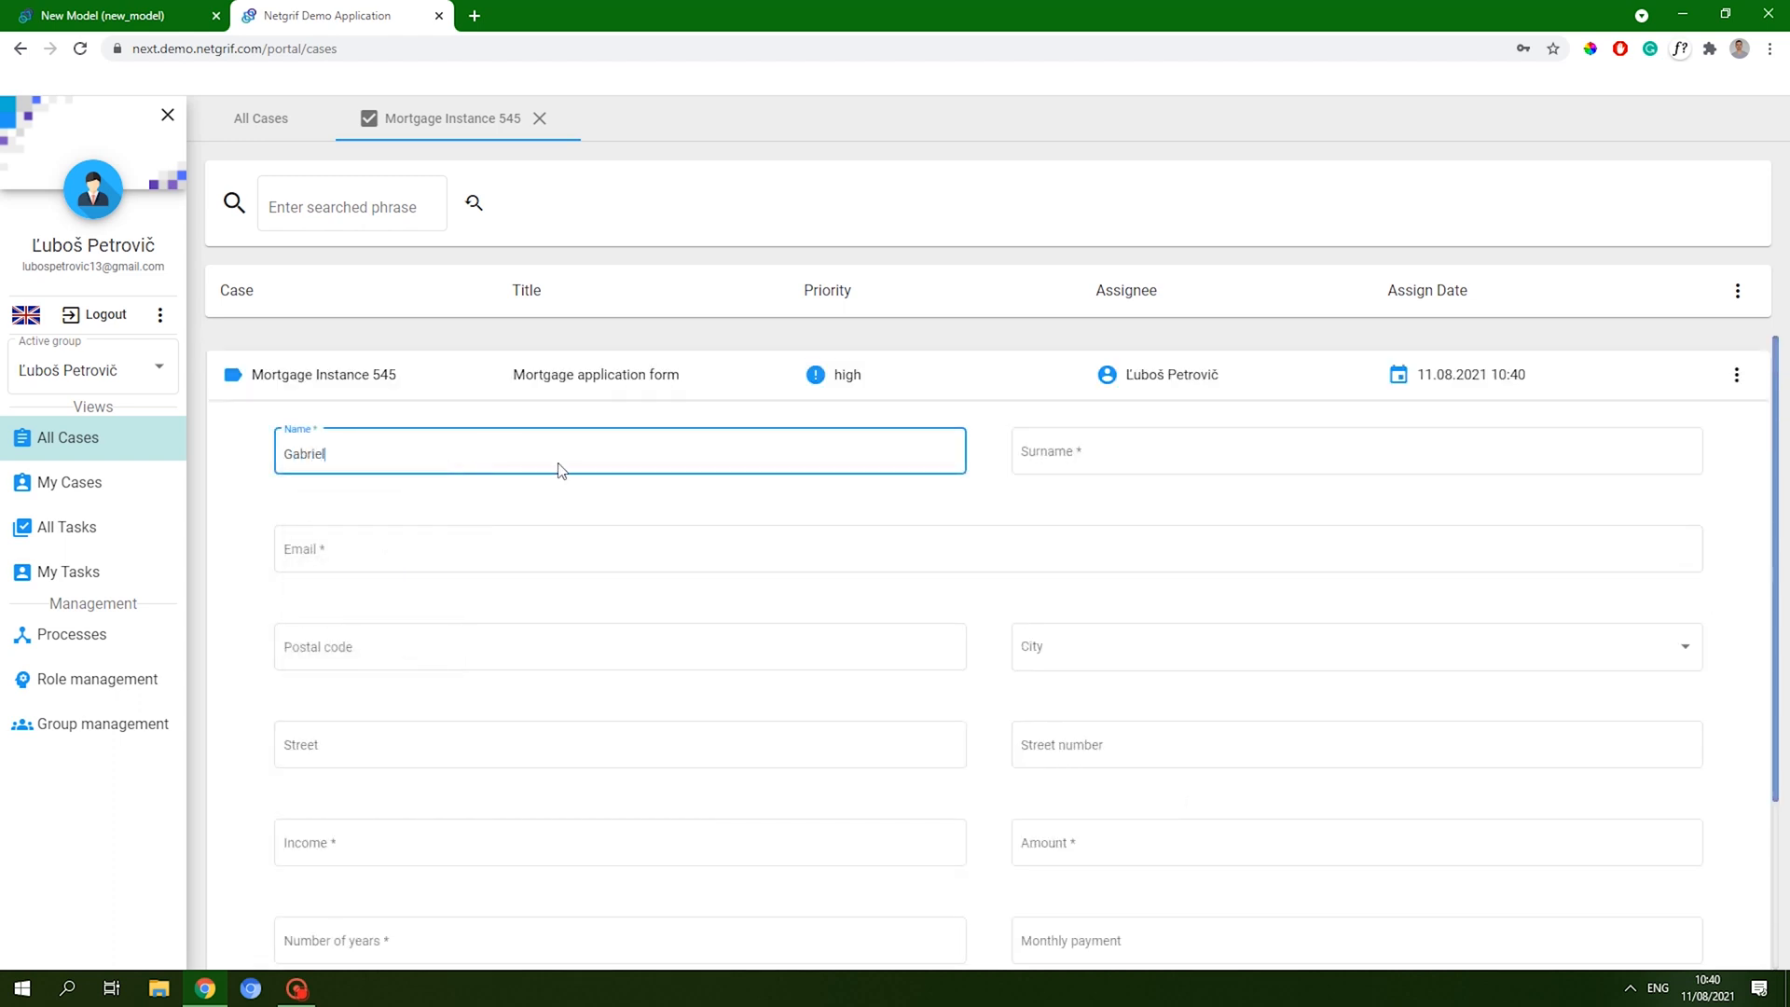
pyautogui.press('Tab')
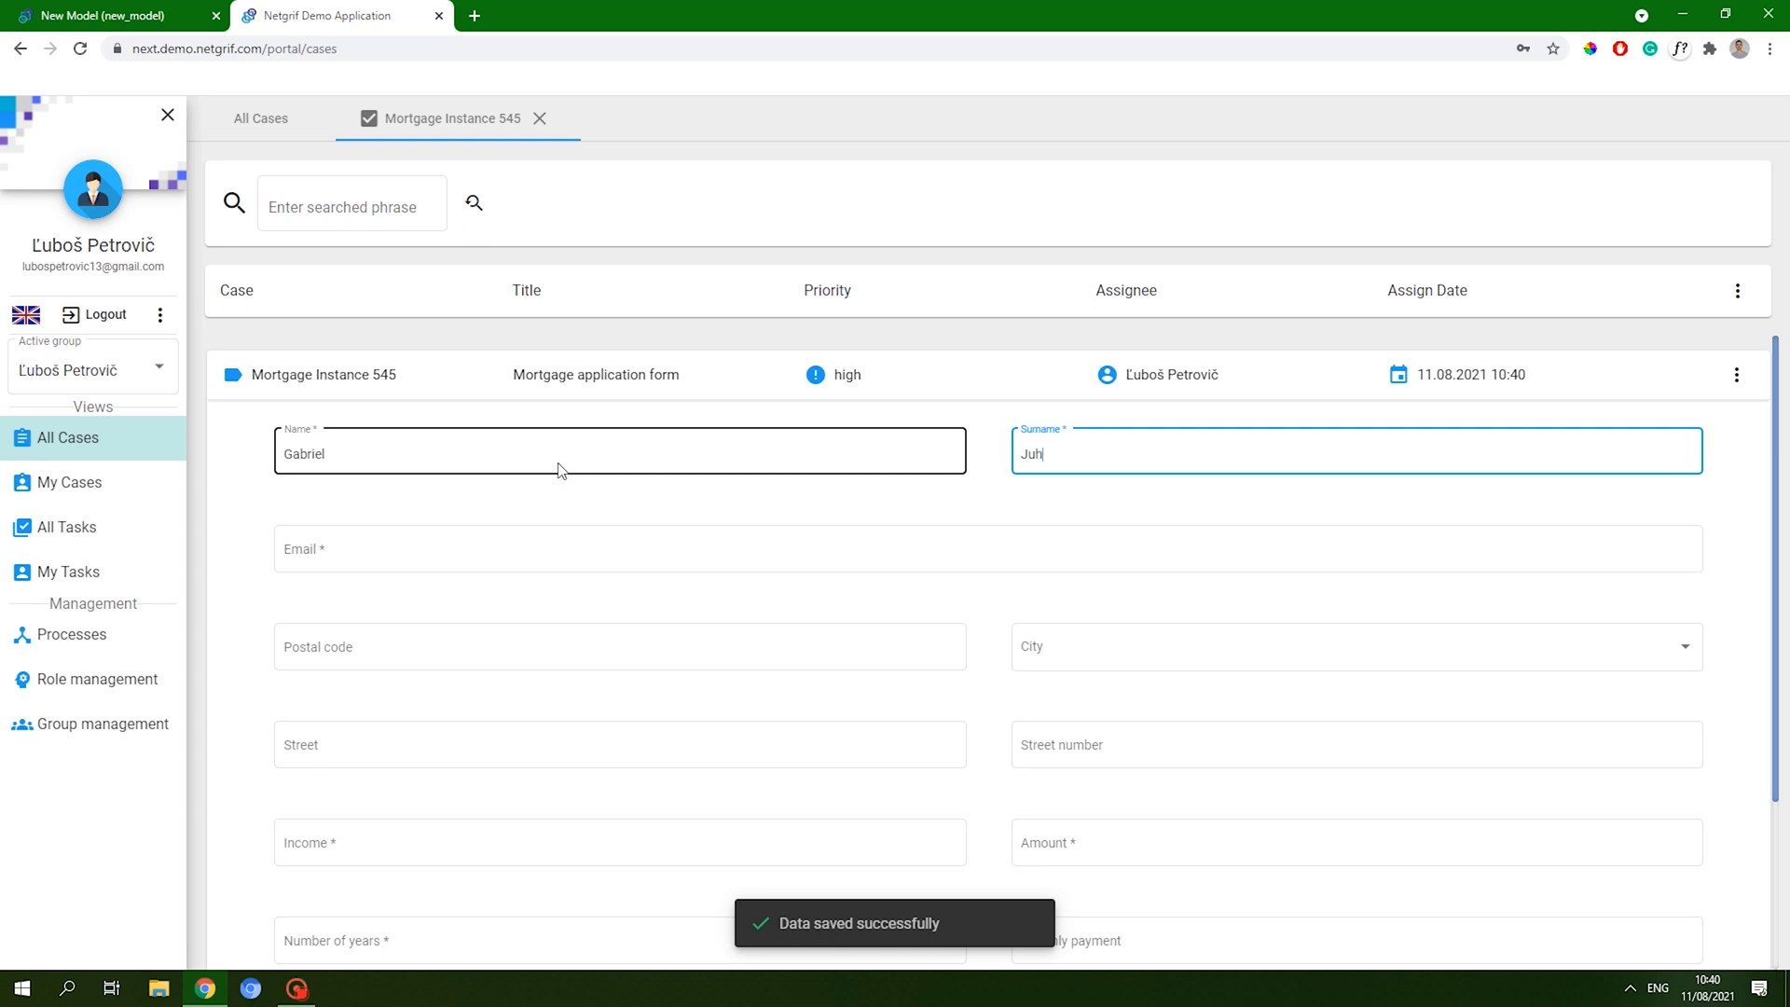
pyautogui.press('Tab')
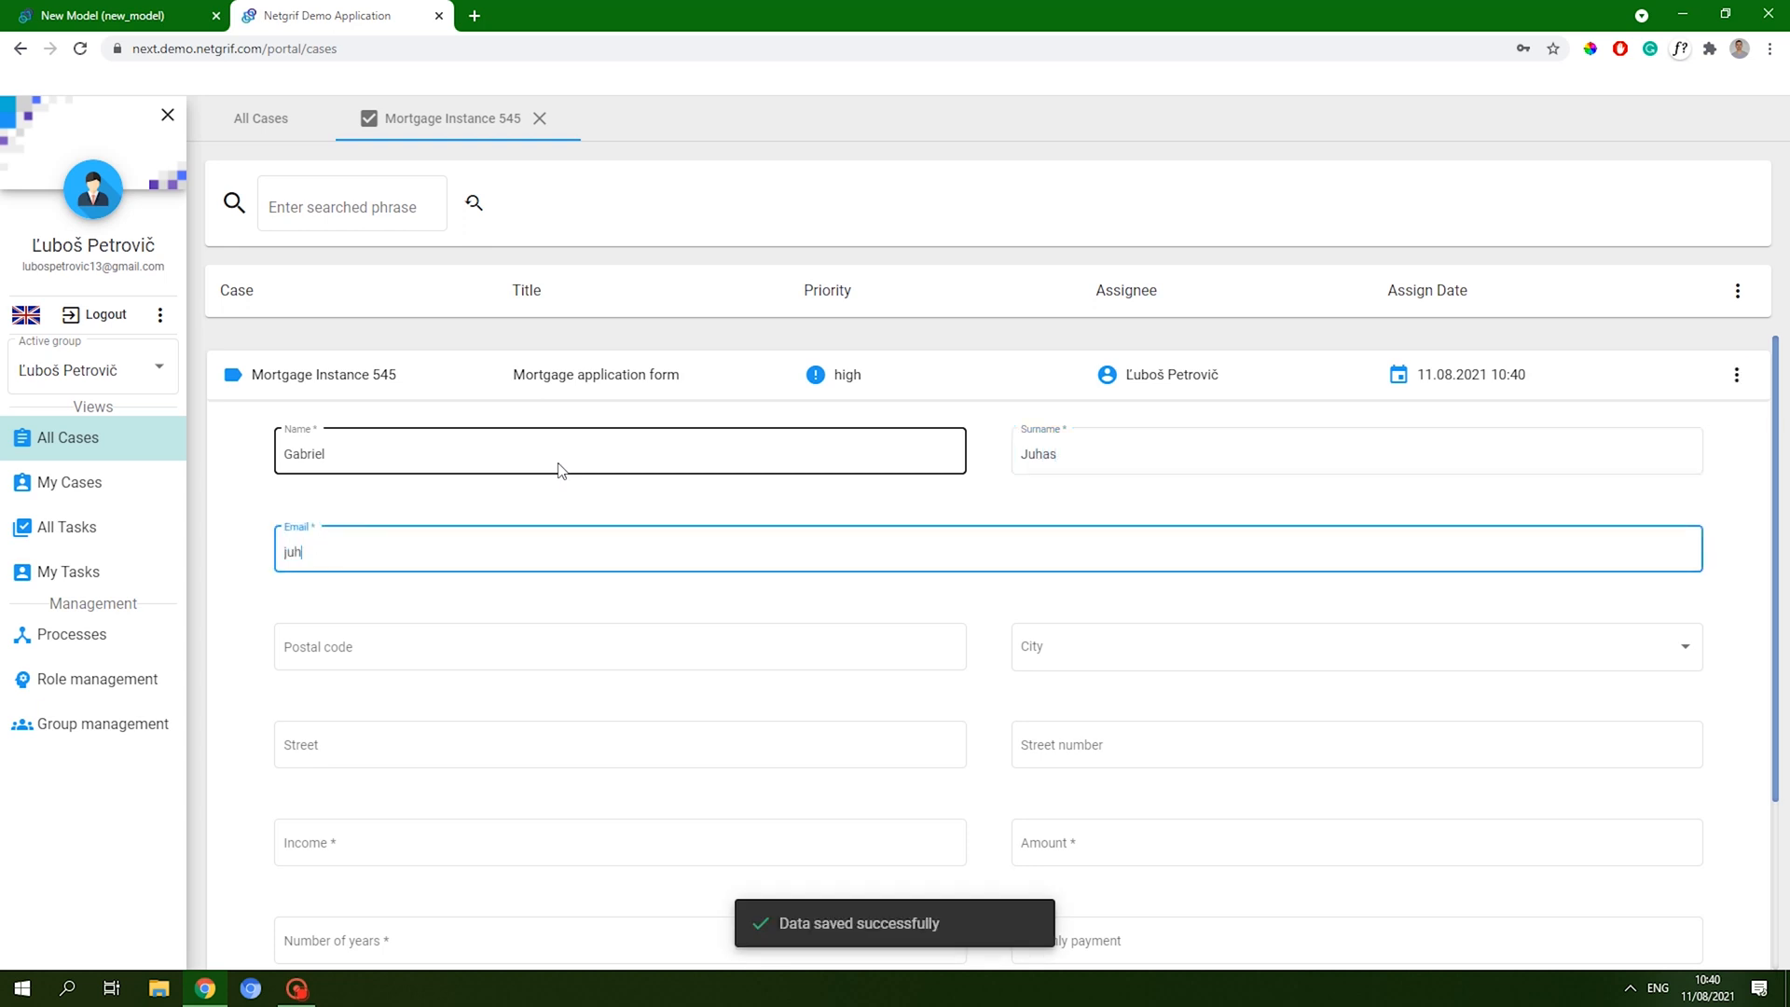
pyautogui.click(631, 500)
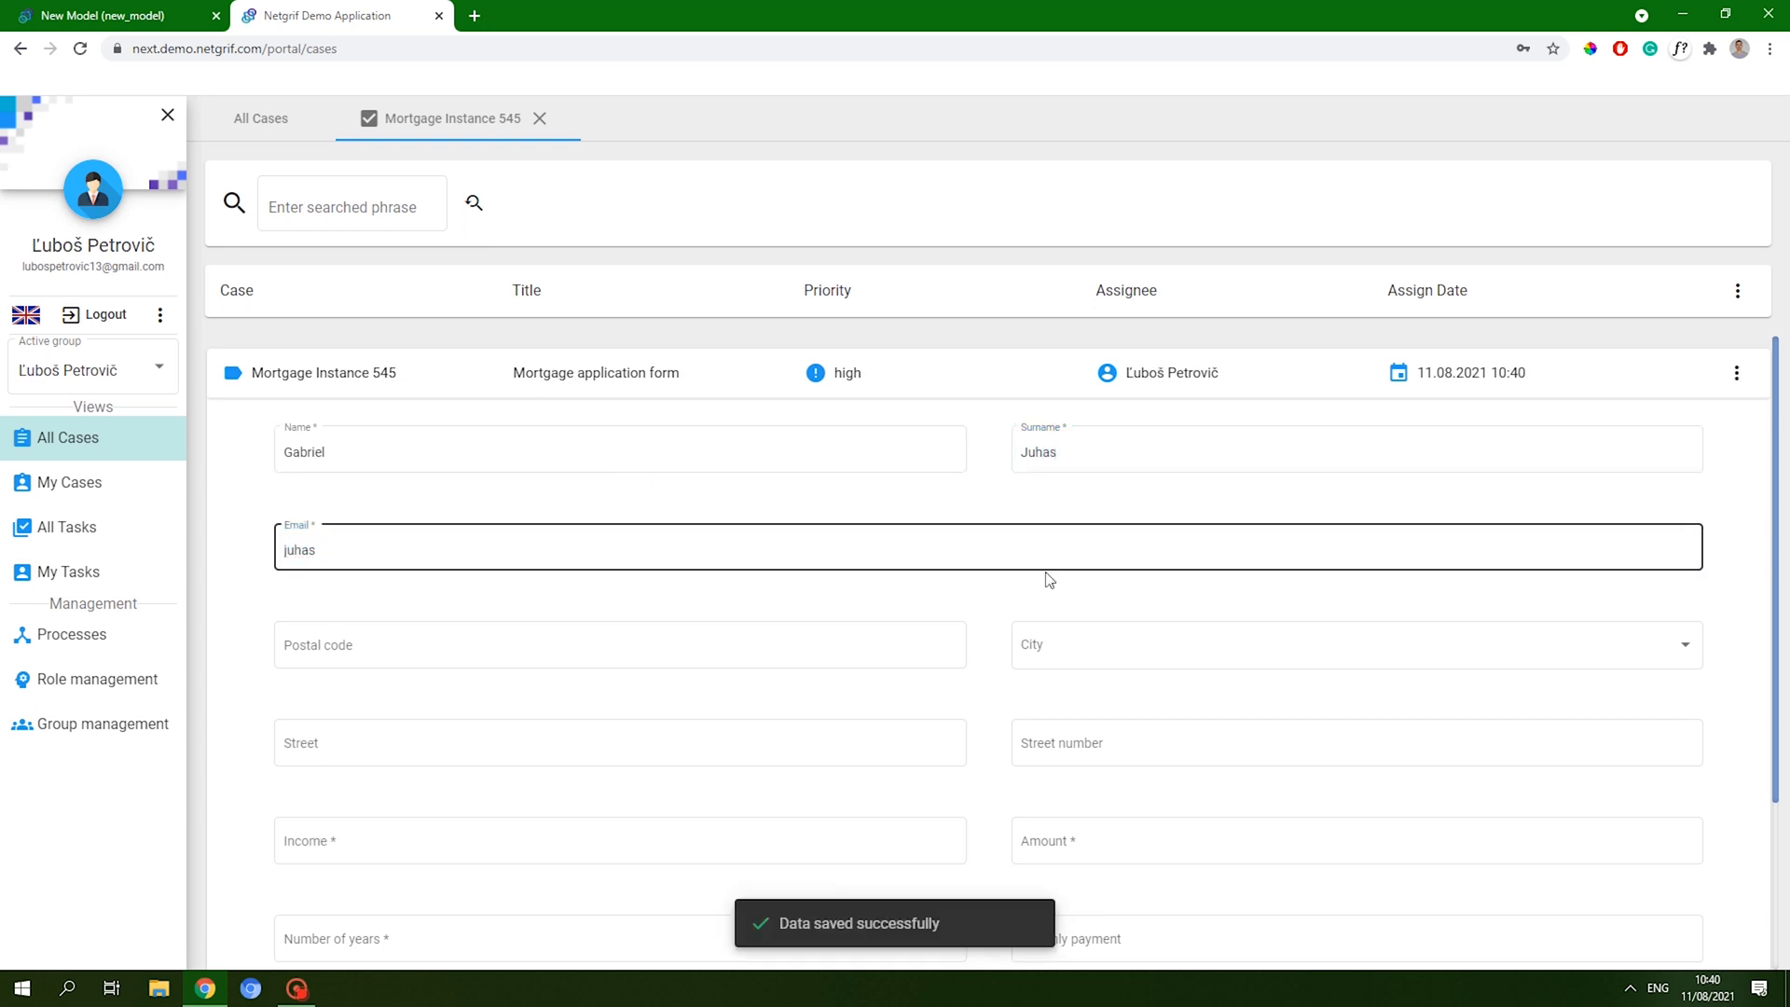
pyautogui.scroll(-3, 1047, 579)
pyautogui.scroll(3, 1063, 629)
pyautogui.scroll(-3, 1087, 678)
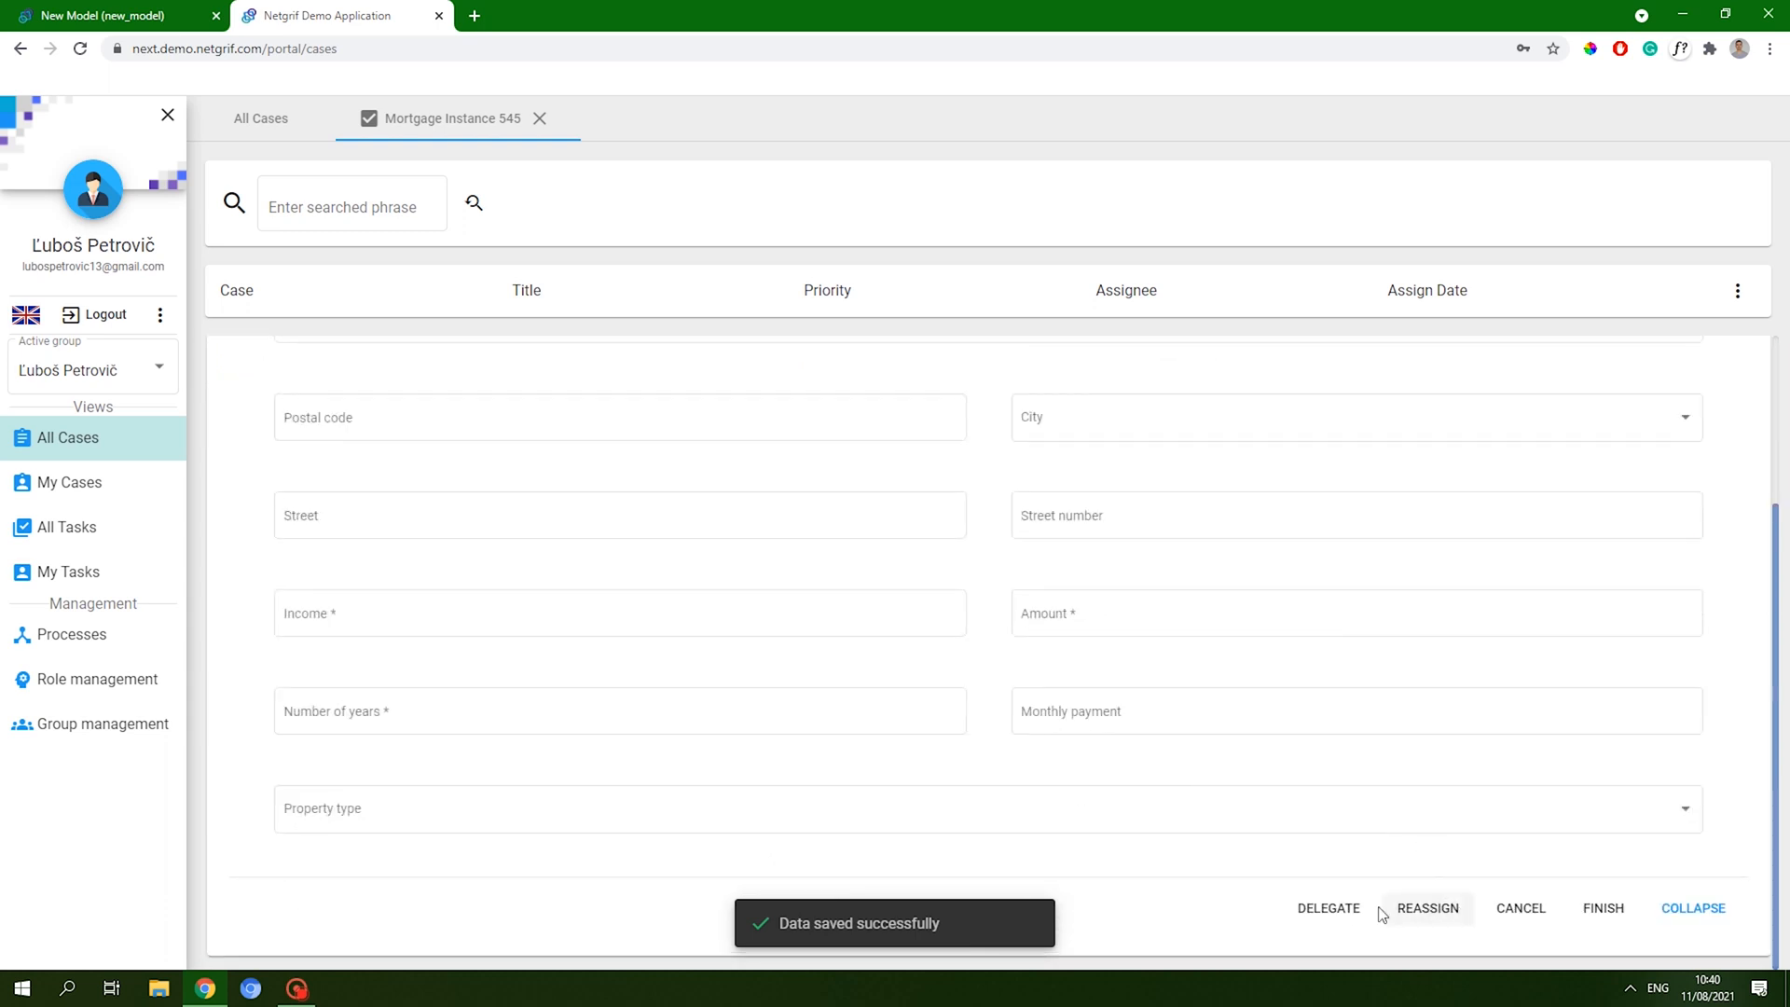
# - Attempt to finish the form, then enter postal code 80042
pyautogui.click(1604, 908)
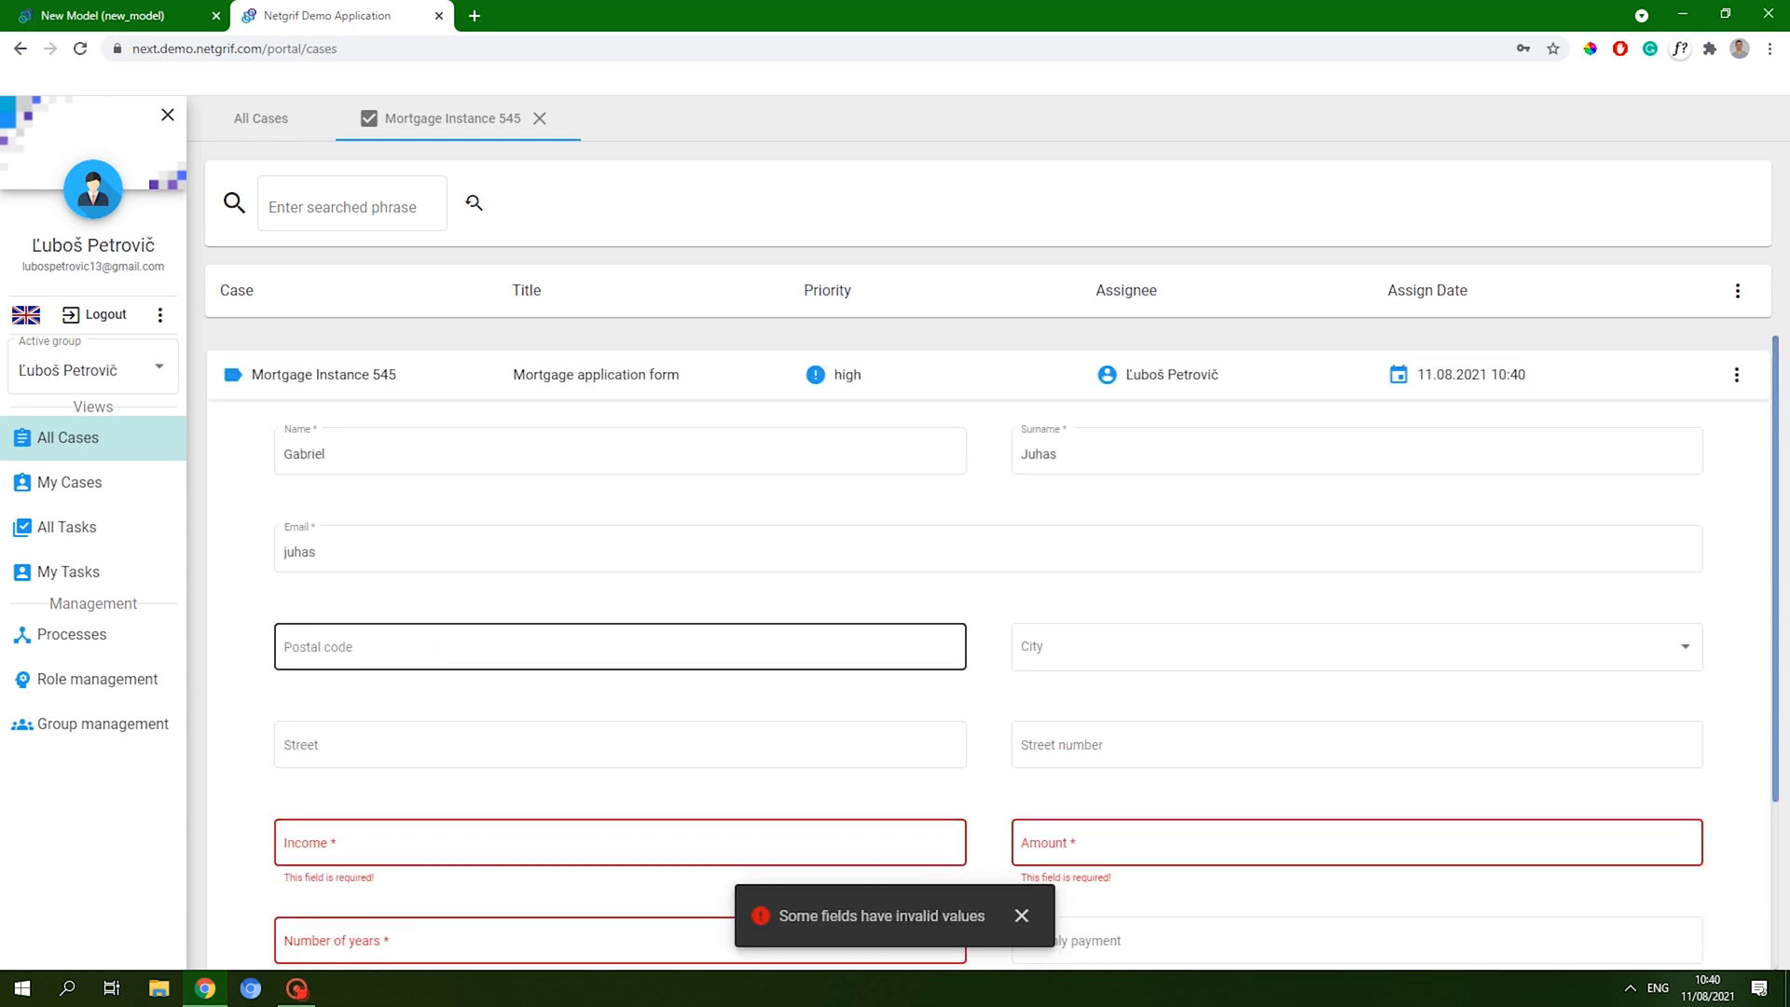
pyautogui.click(434, 643)
pyautogui.click(468, 597)
pyautogui.scroll(-3, 1086, 936)
pyautogui.scroll(1, 894, 799)
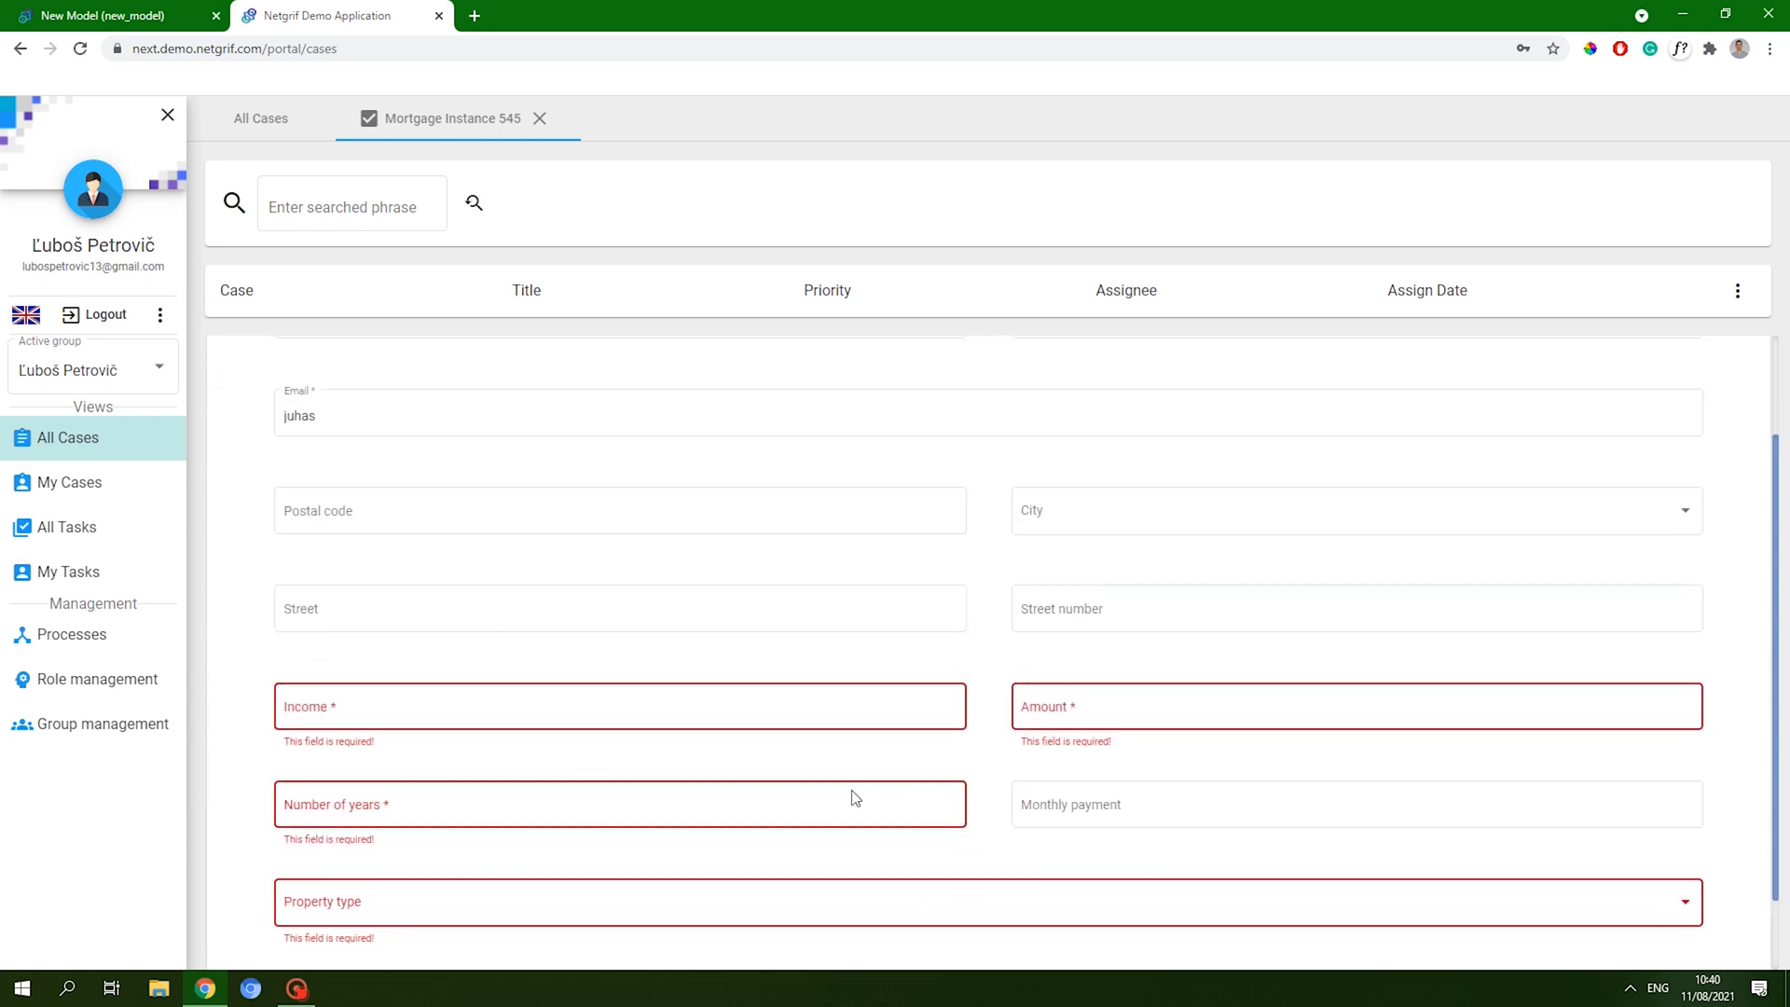
pyautogui.click(408, 514)
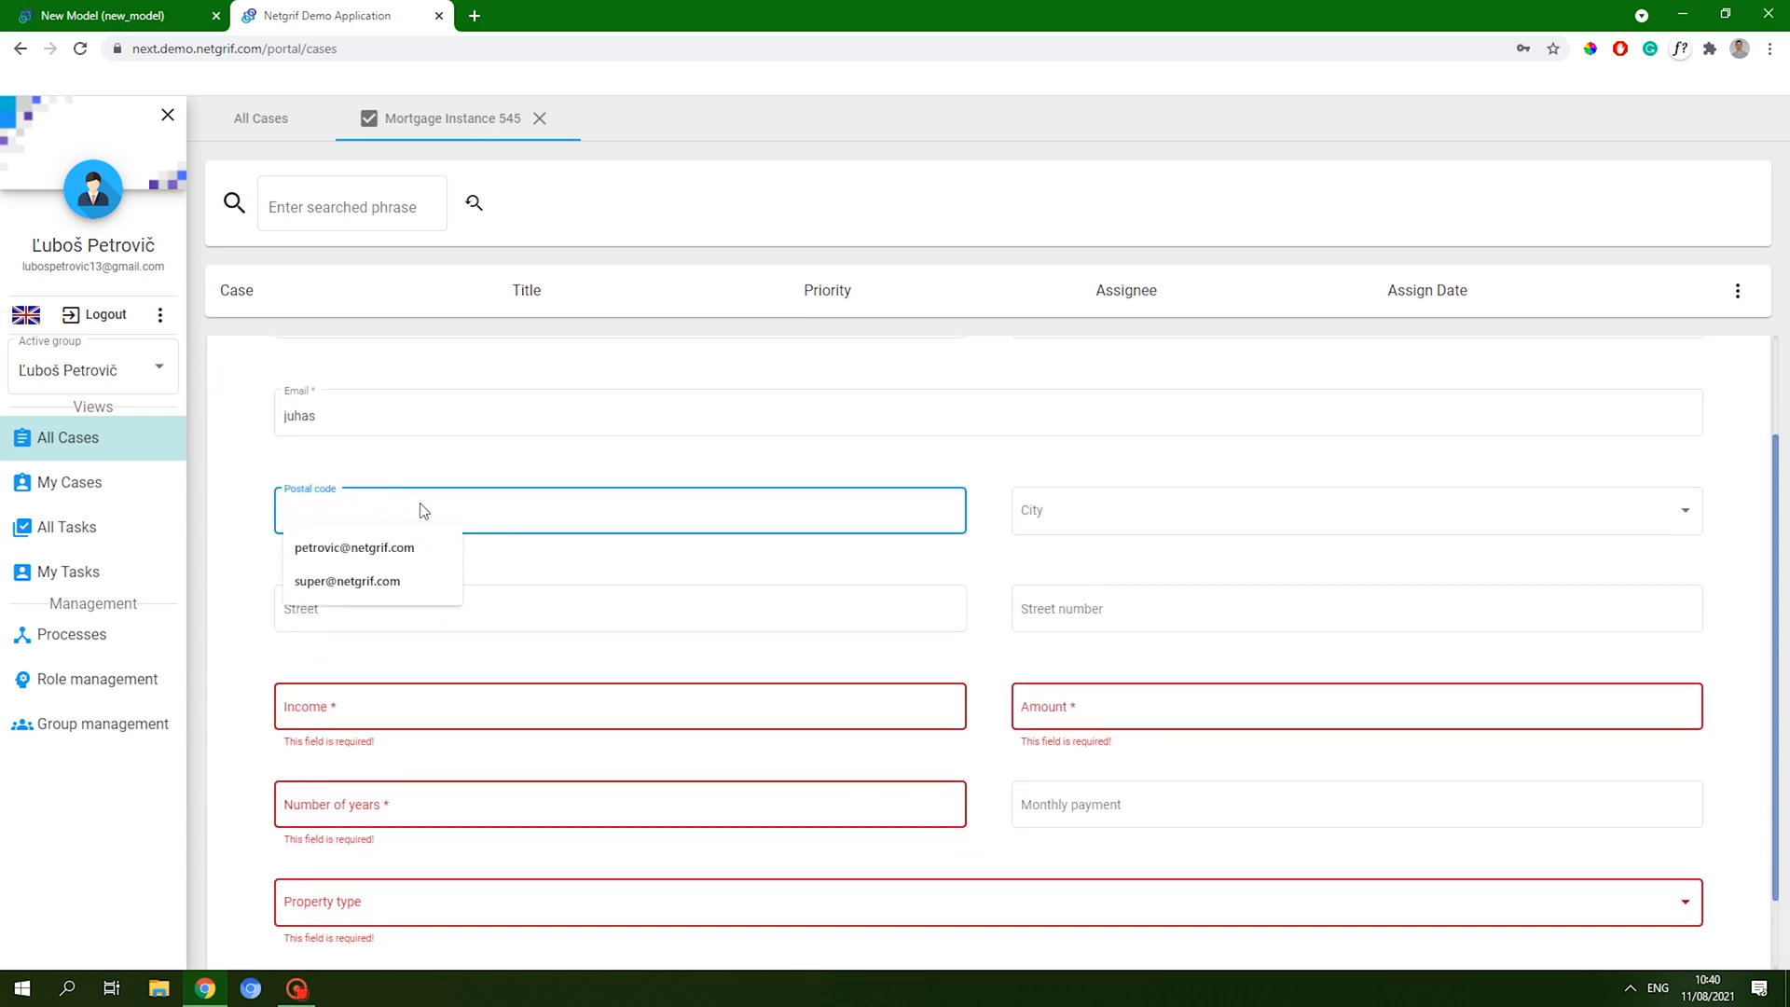
pyautogui.write('800')
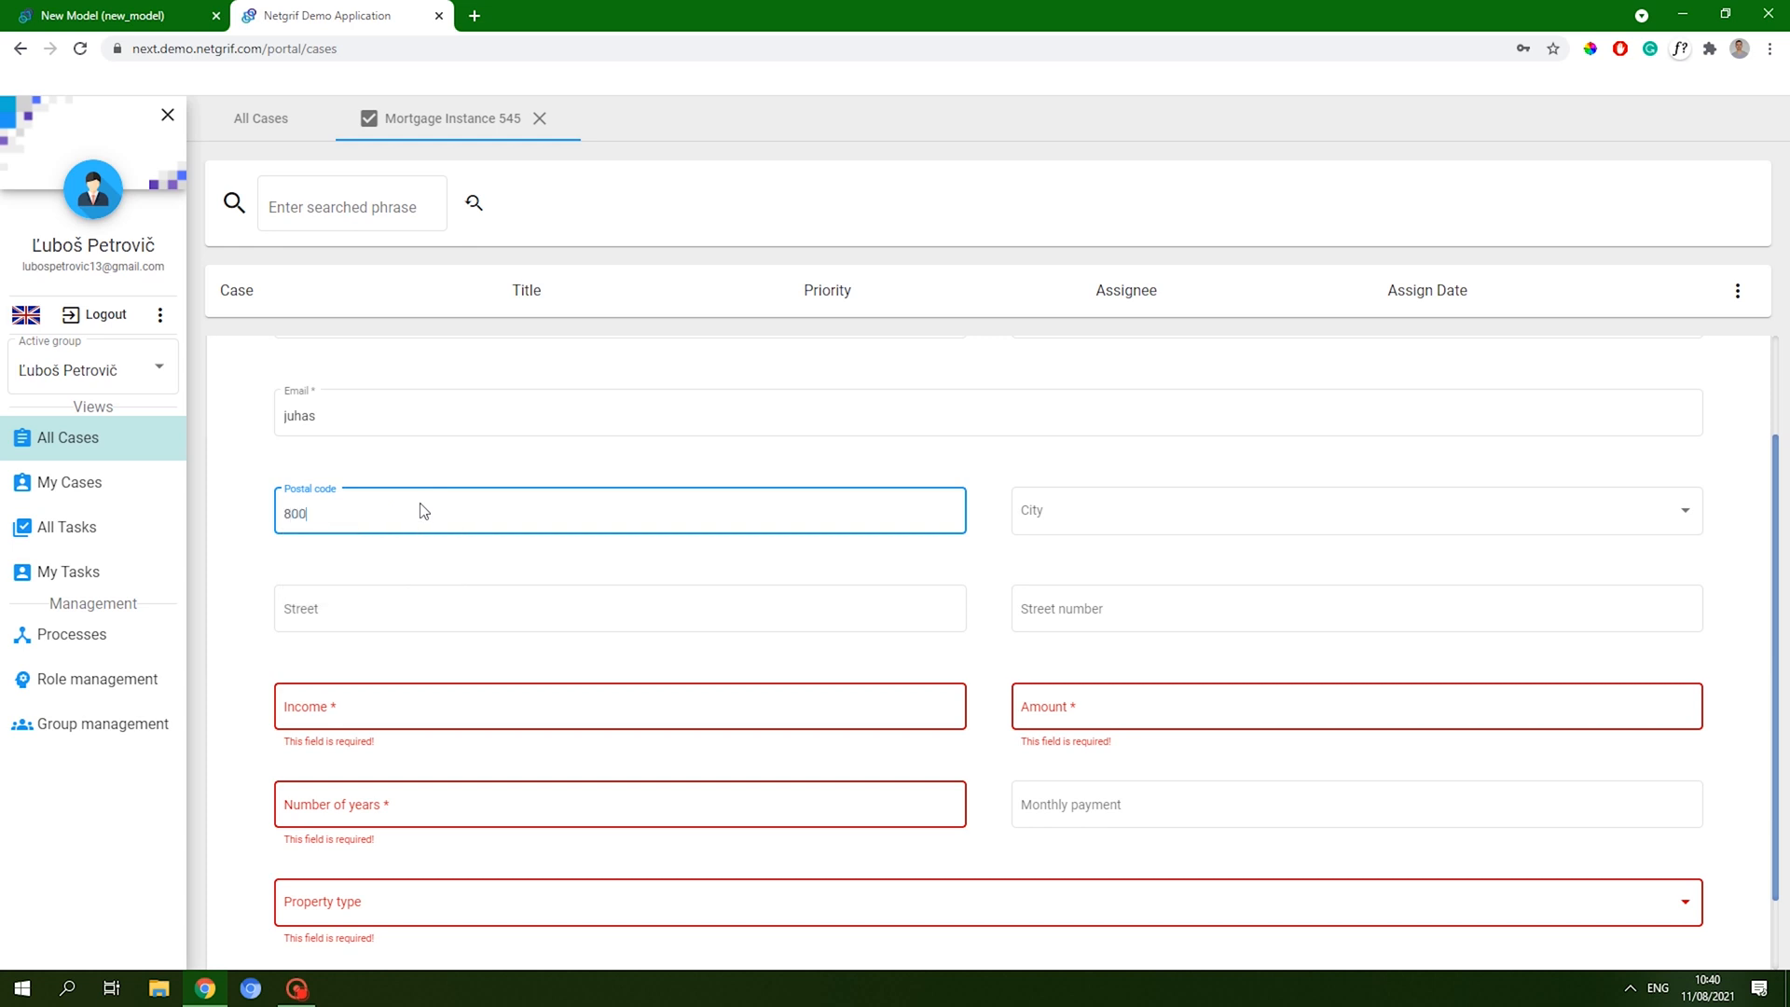
pyautogui.write('42')
pyautogui.click(432, 471)
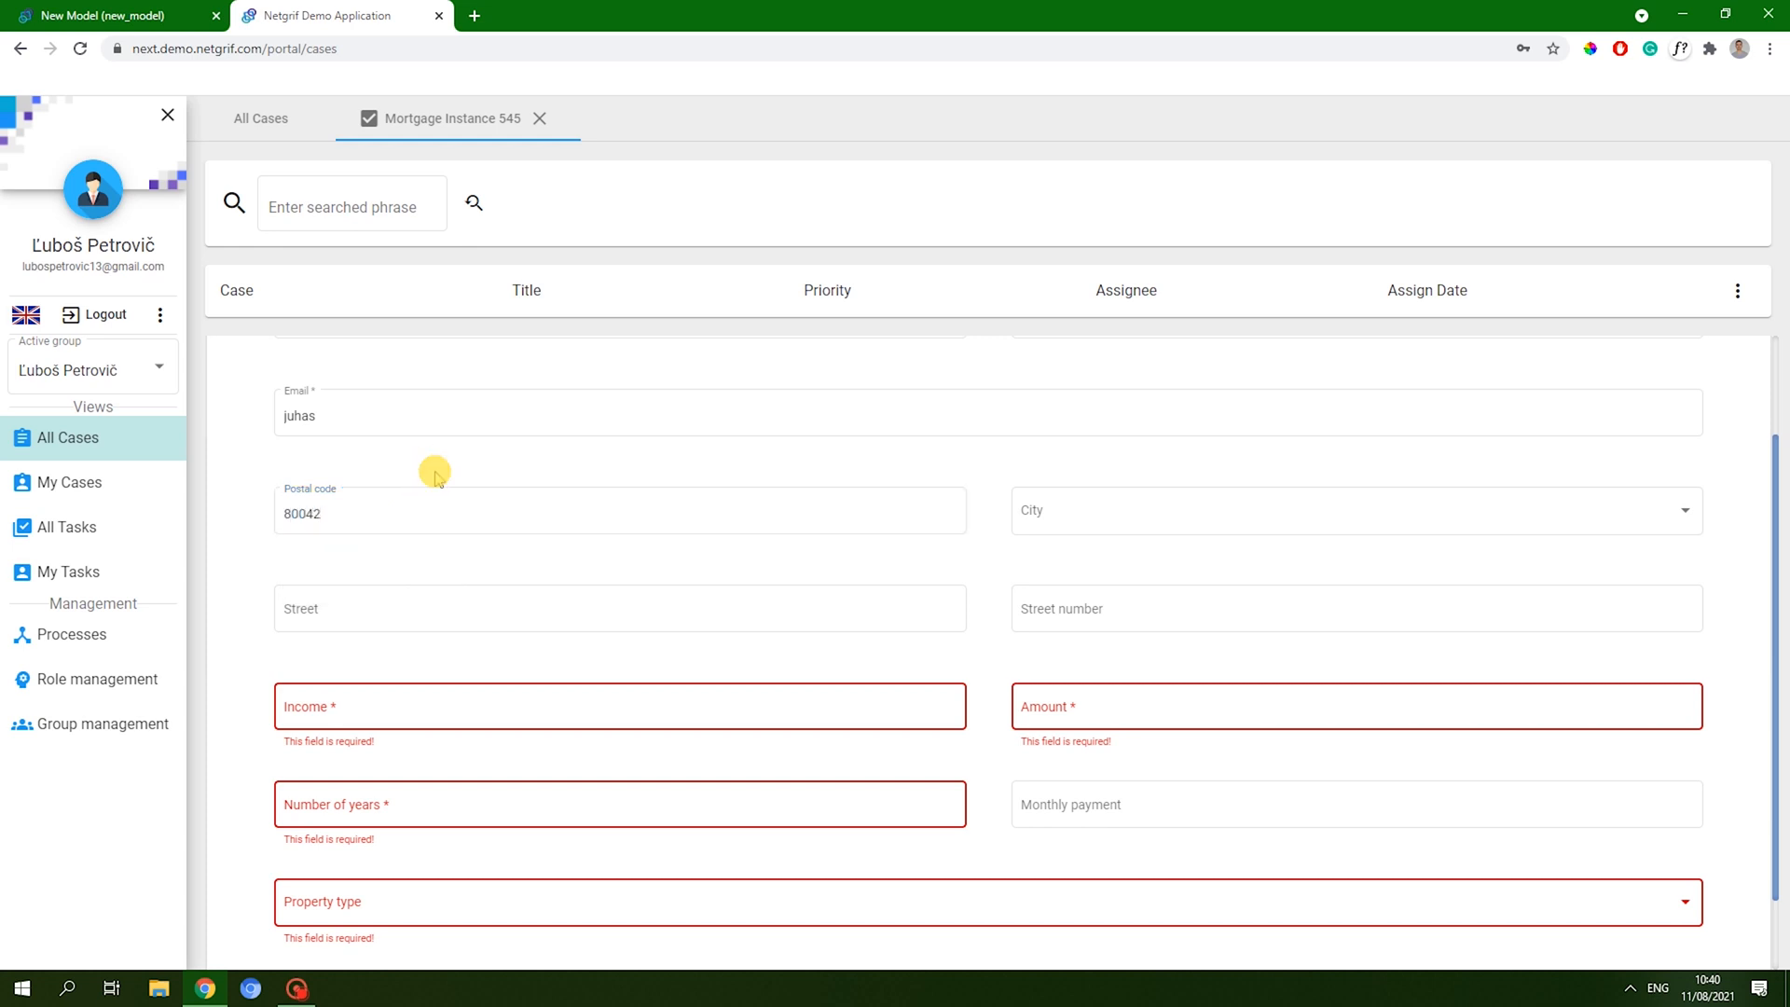
# - Try repeatedly to open the City dropdown for postal code 80042
pyautogui.click(1099, 509)
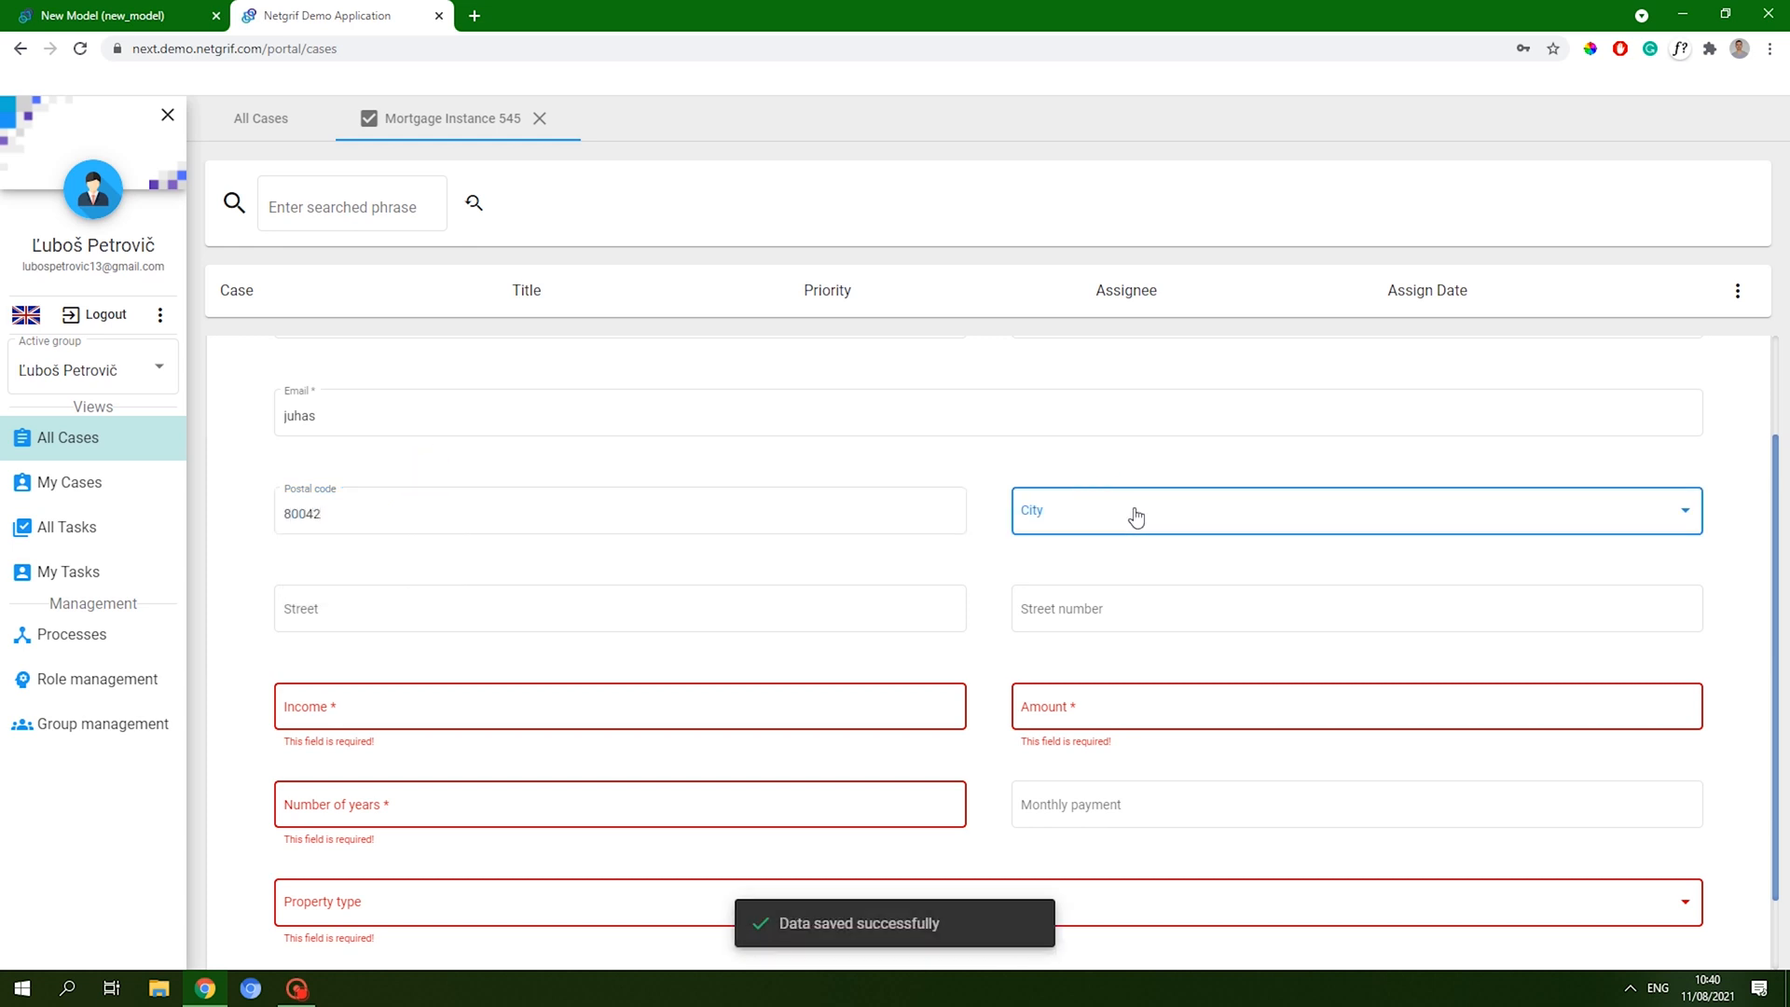
pyautogui.click(1196, 525)
pyautogui.click(1101, 456)
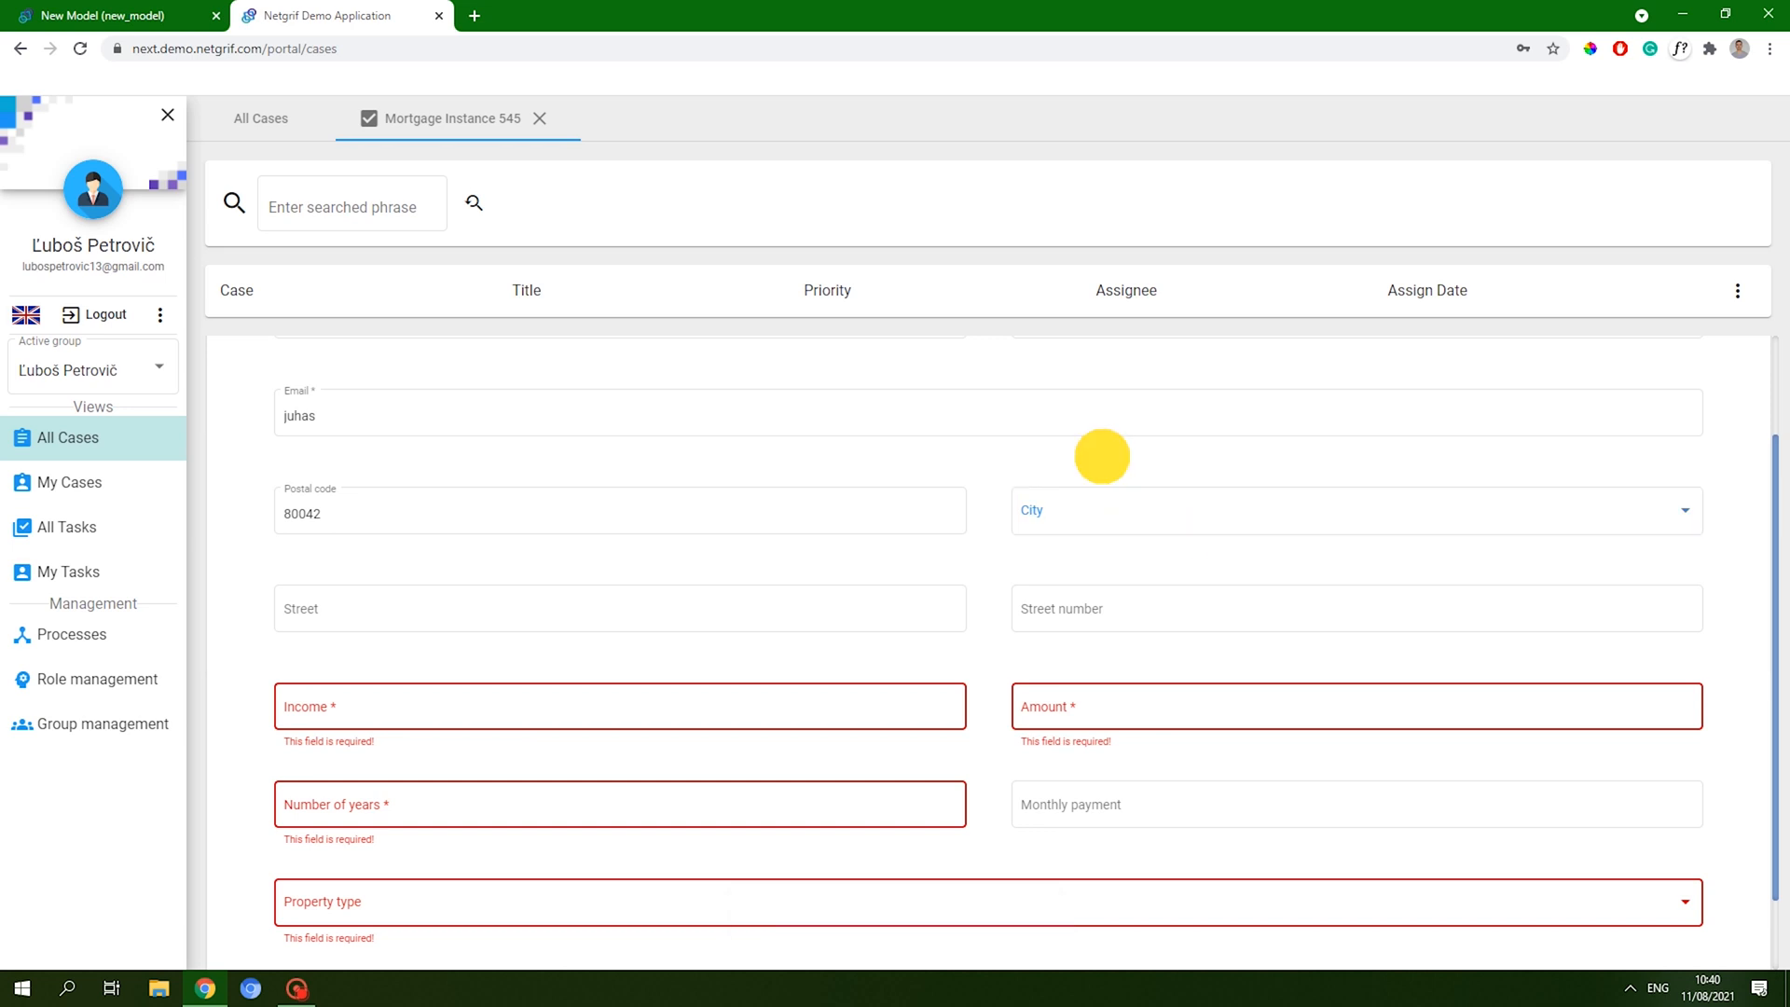
pyautogui.click(1126, 516)
pyautogui.click(1120, 515)
pyautogui.click(1519, 515)
pyautogui.click(1211, 450)
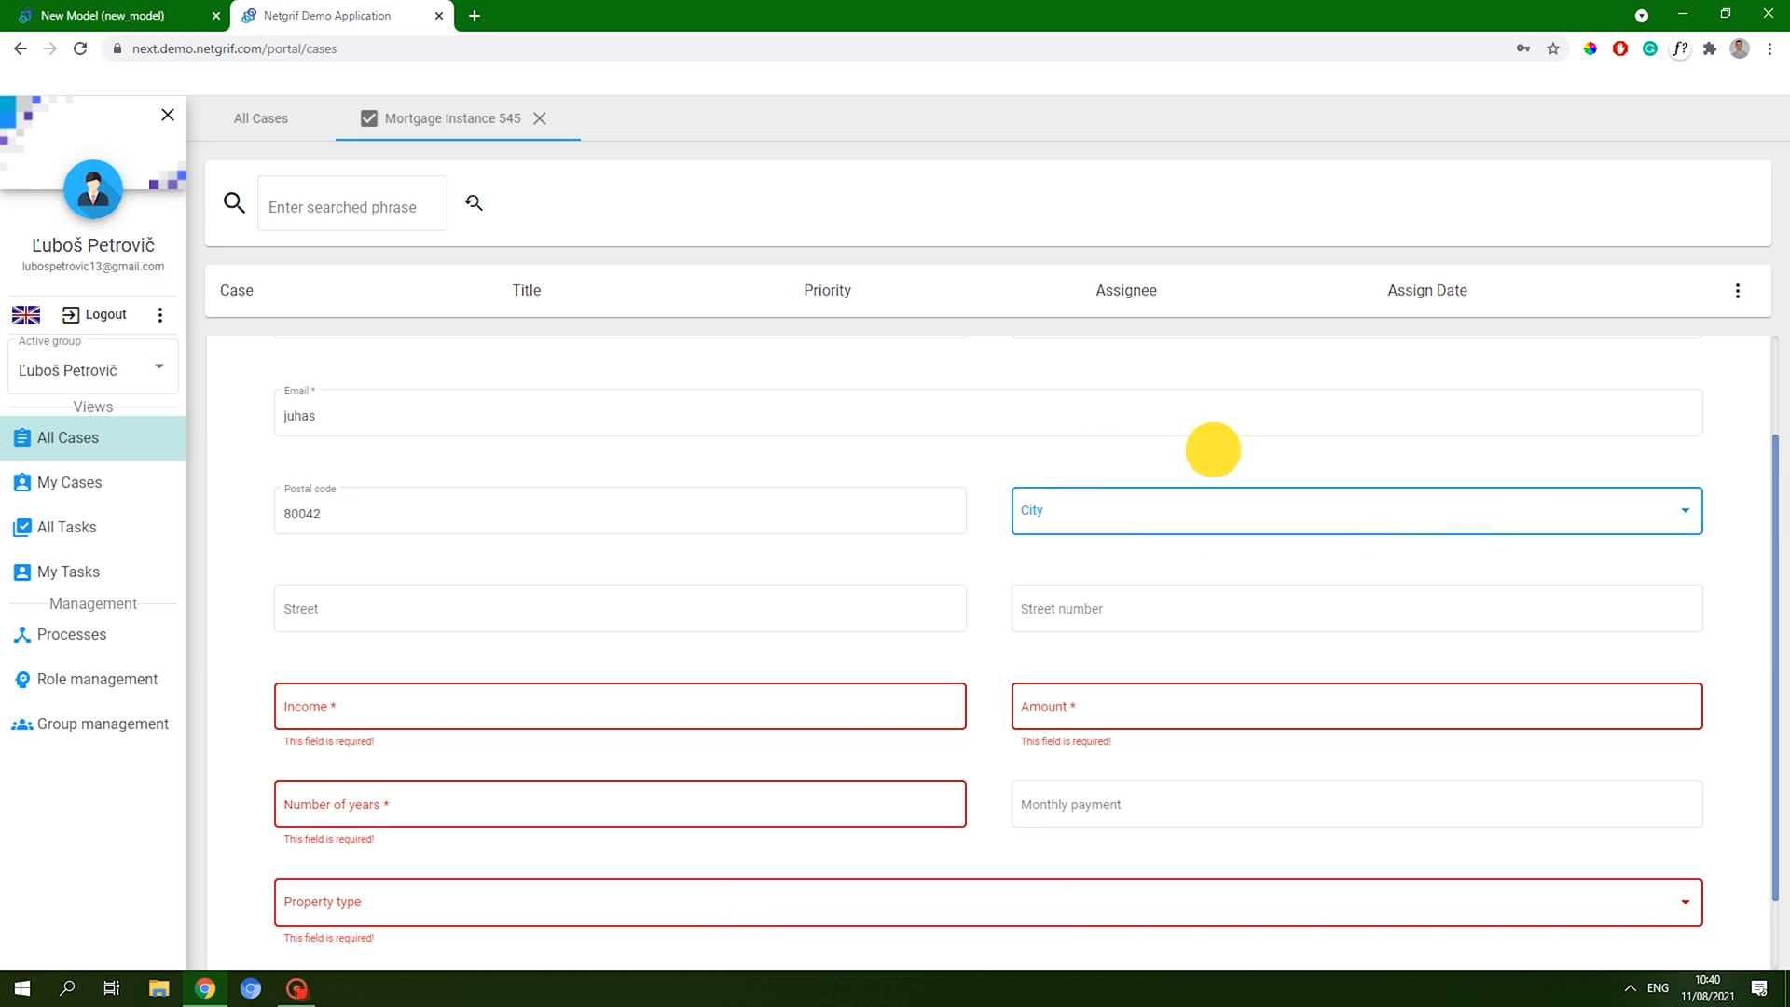
# - Change the postal code to 81104 and check that City offers only Bratislava
pyautogui.click(571, 512)
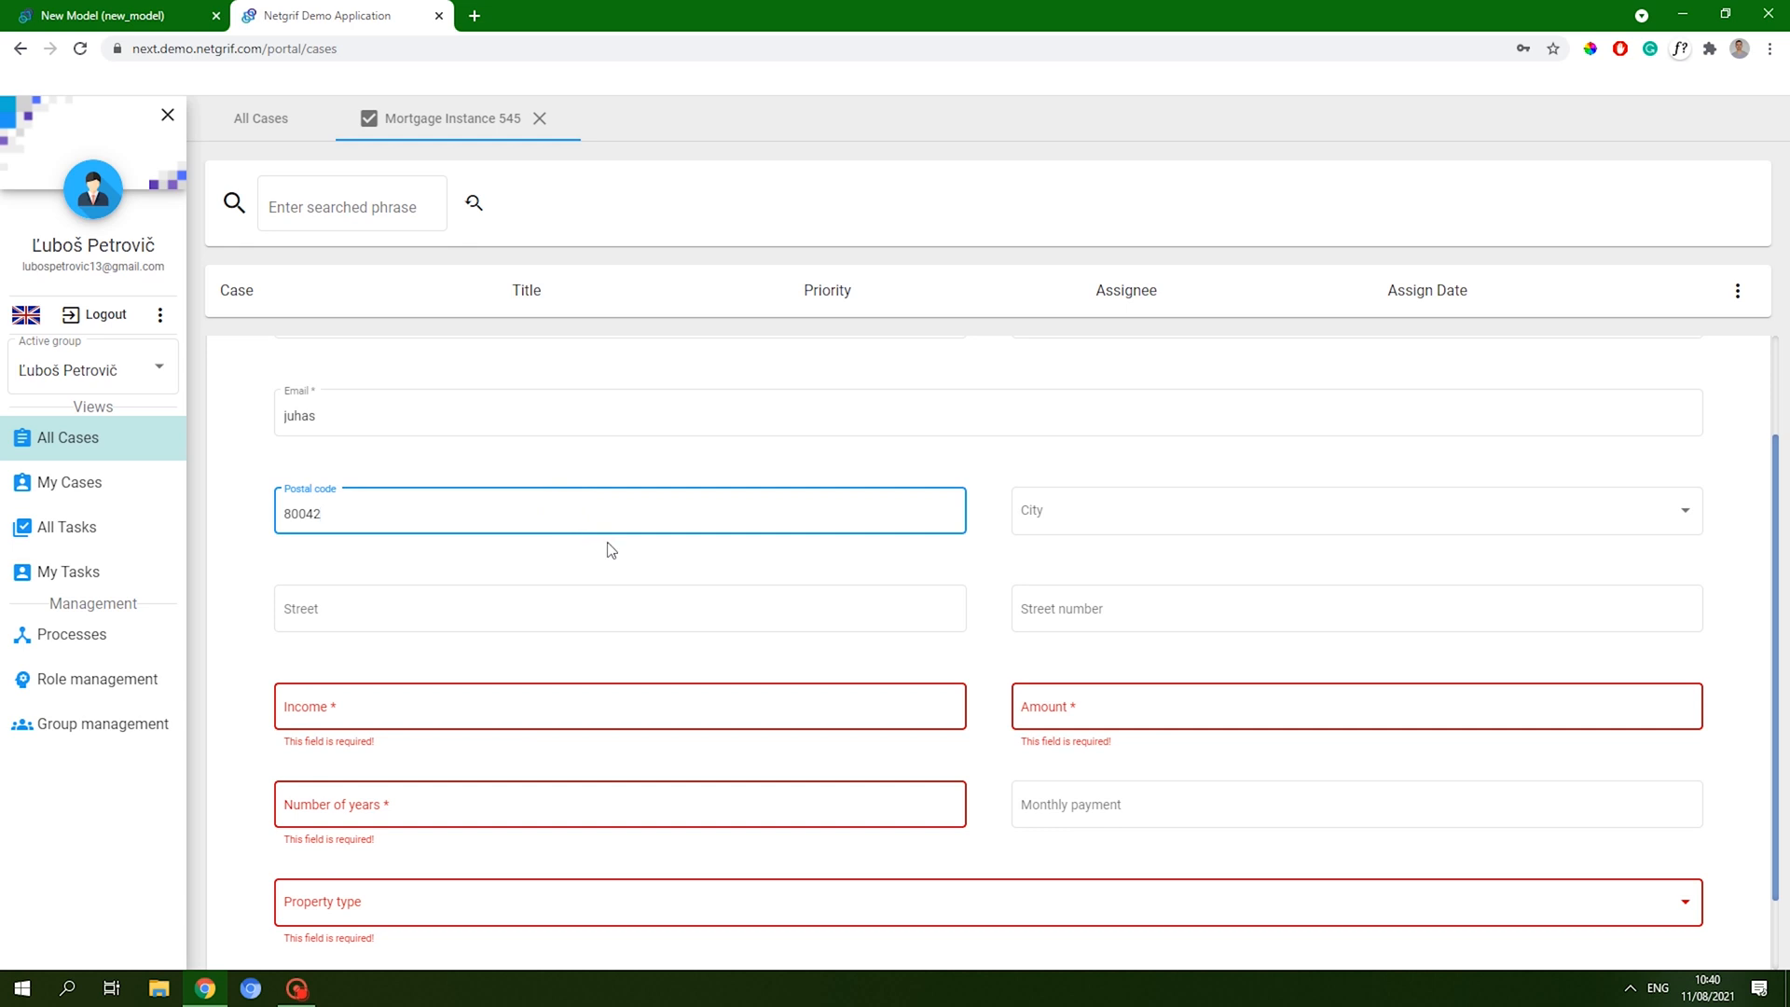
pyautogui.hotkey('ctrl', 'a')
pyautogui.write('8')
pyautogui.click(673, 458)
pyautogui.click(1161, 513)
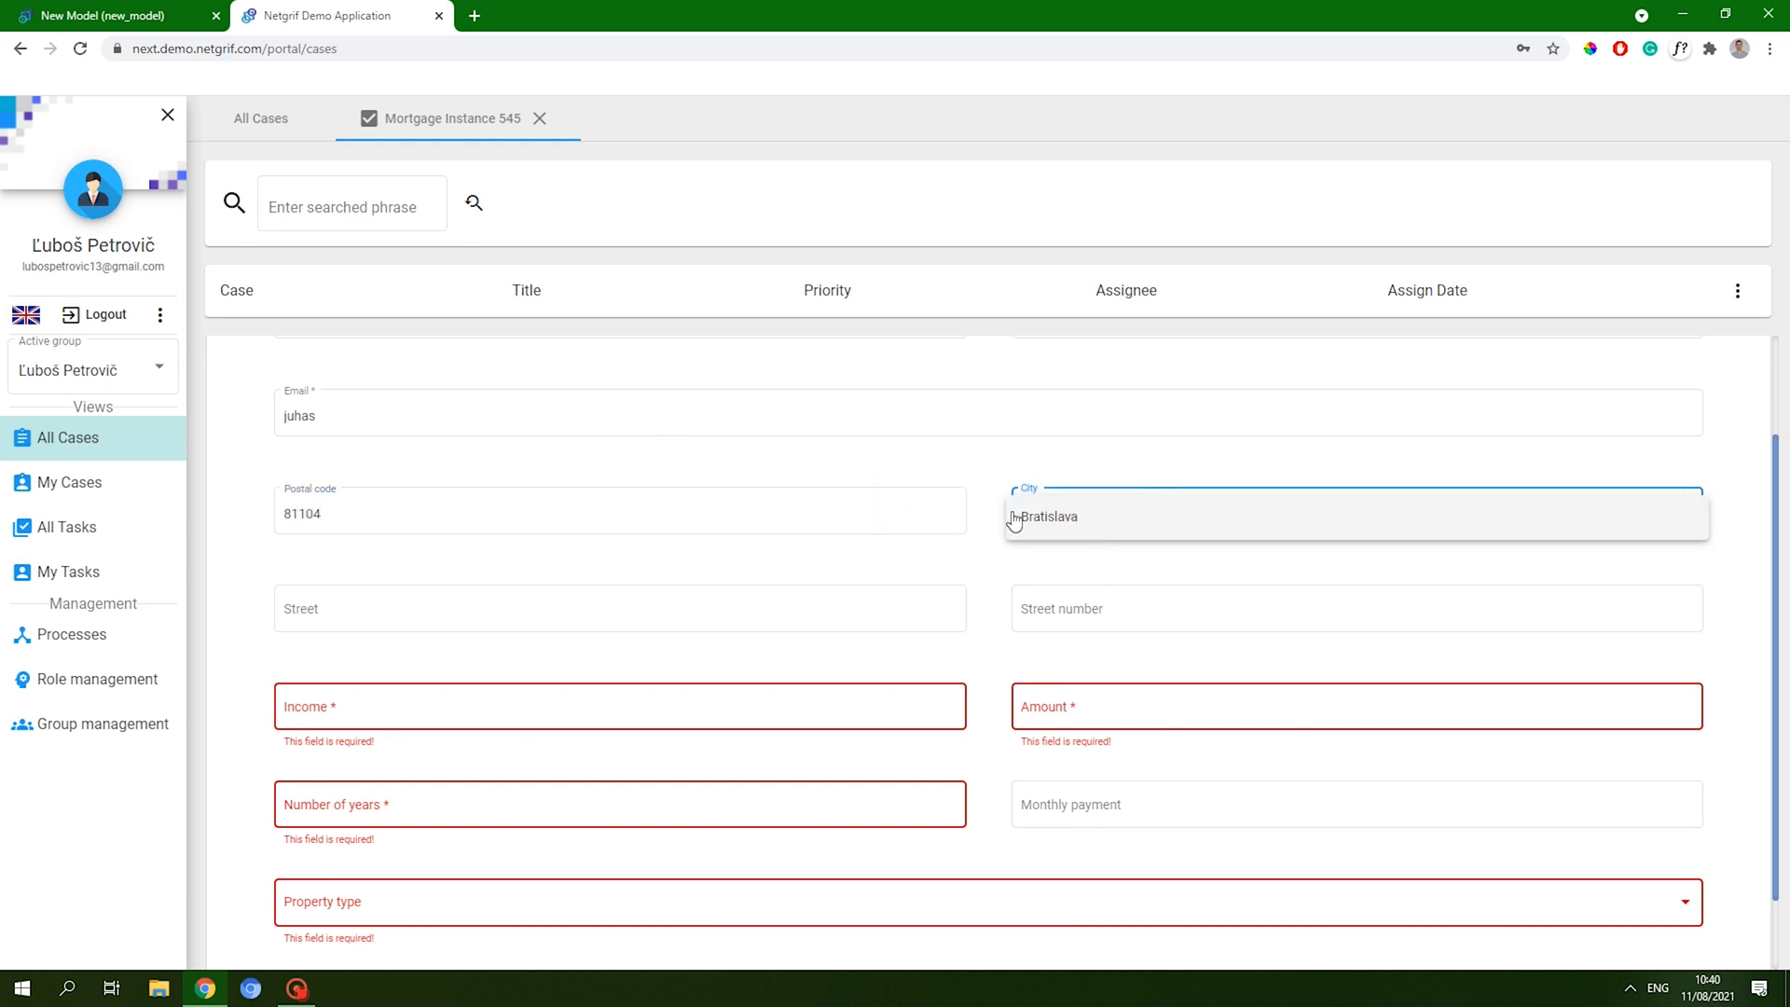
pyautogui.click(631, 504)
# - Change the postal code to 90042 and set the City to Miloslavov
pyautogui.hotkey('ctrl', 'a')
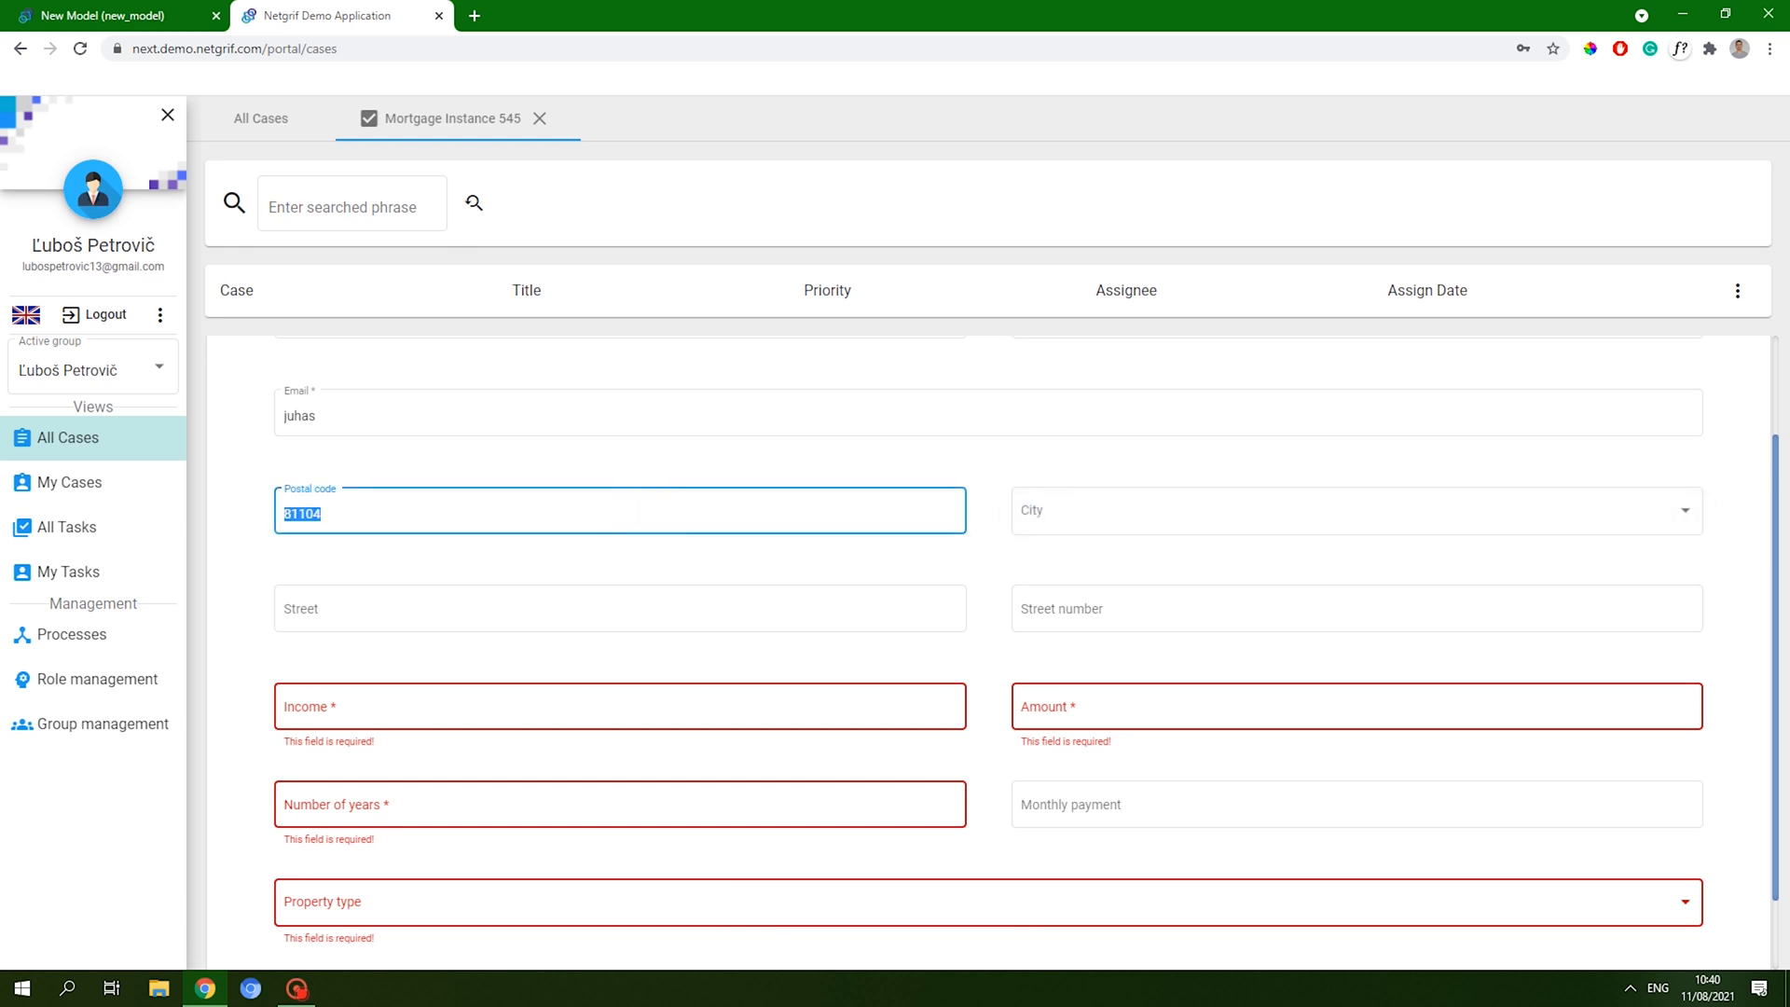
pyautogui.write('90042')
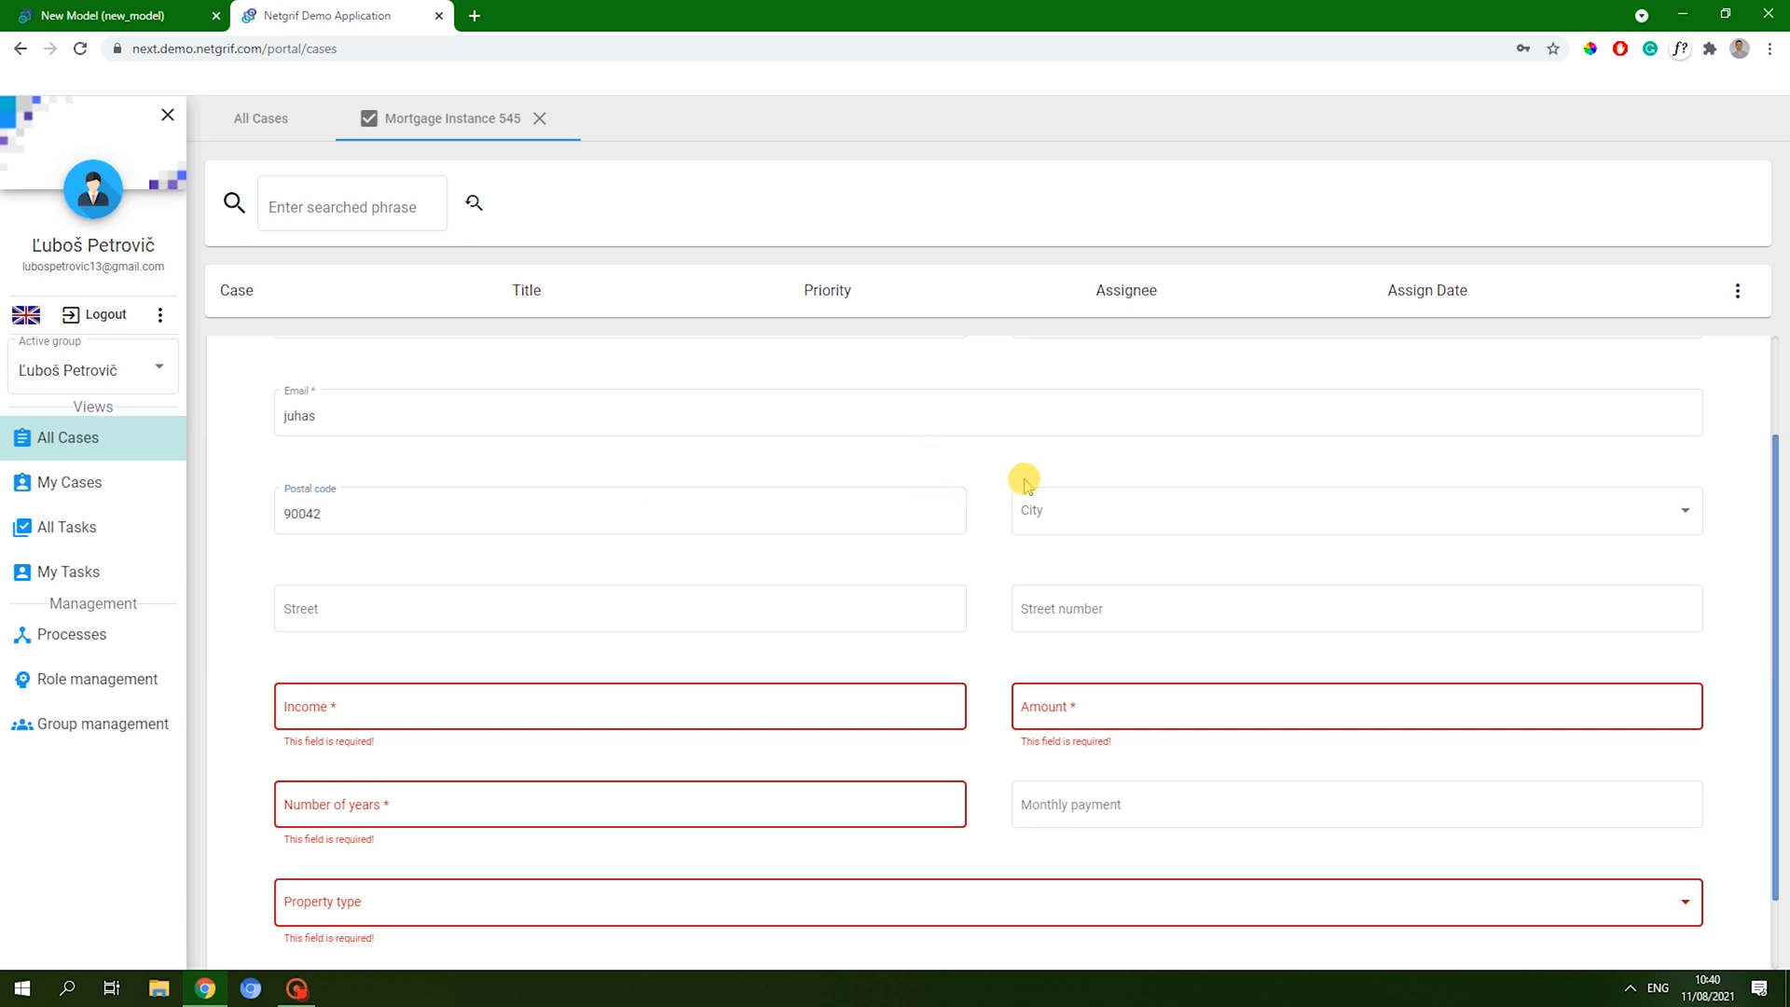
pyautogui.press('Tab')
pyautogui.click(1234, 495)
pyautogui.scroll(-1, 1134, 559)
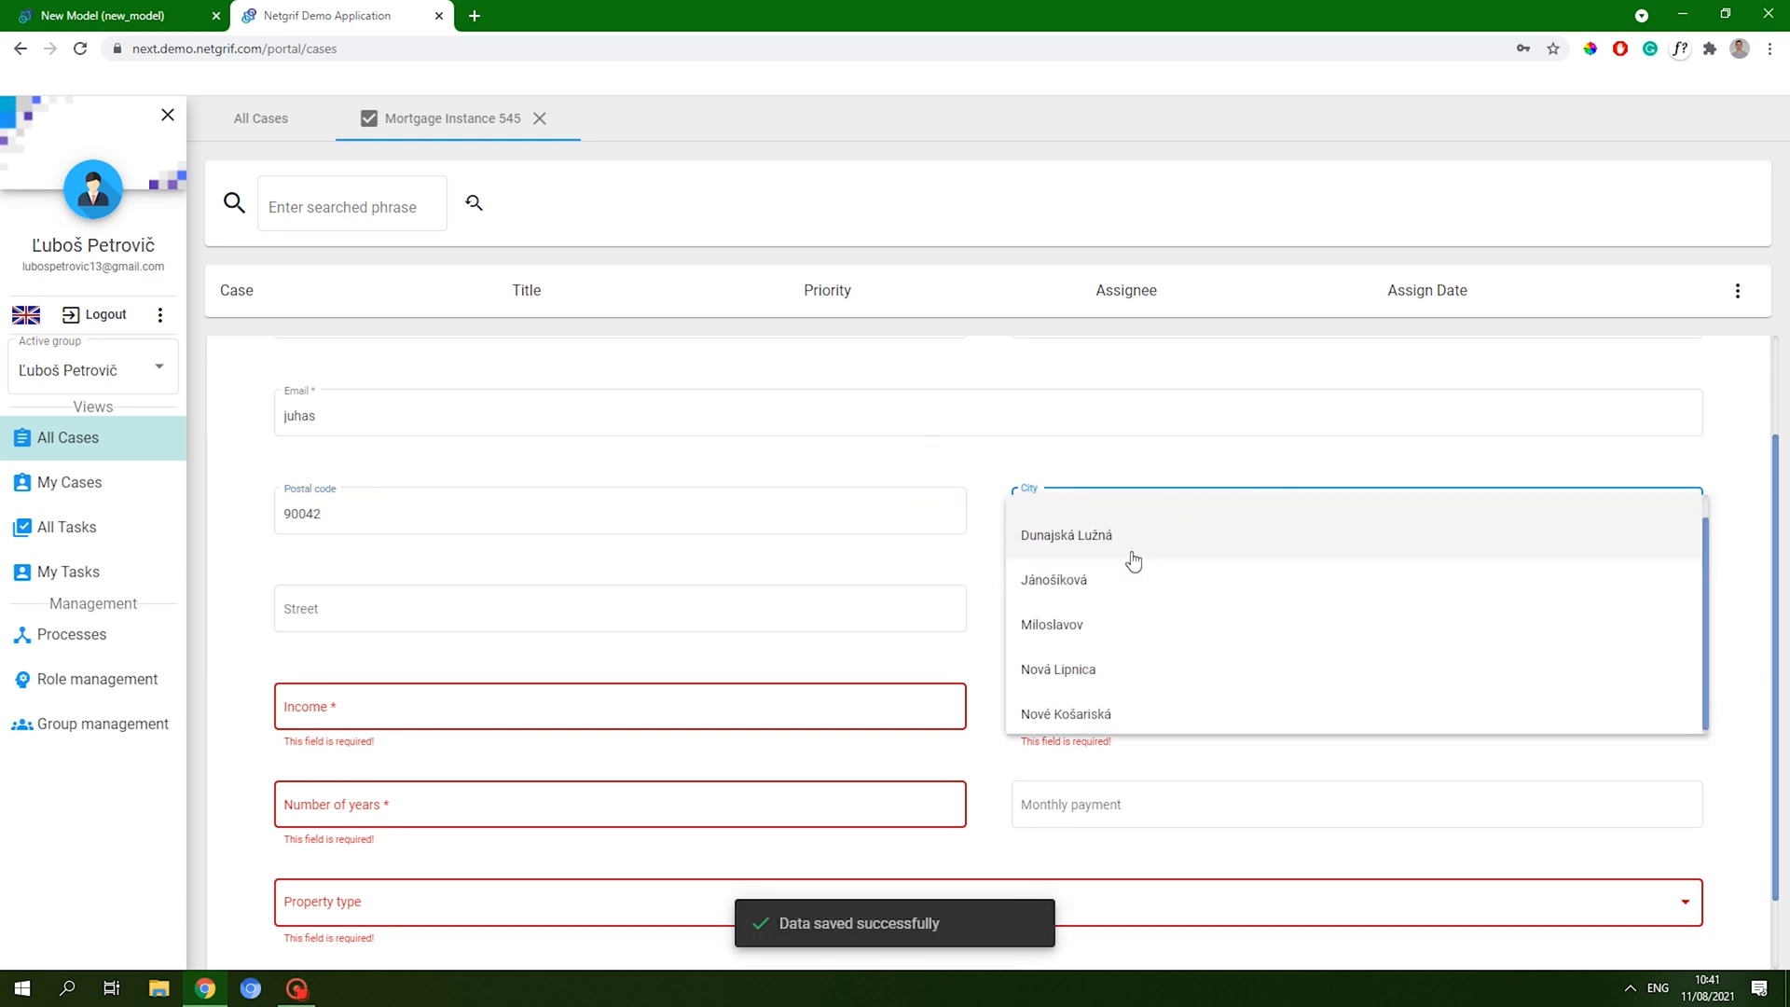
pyautogui.scroll(1, 1118, 660)
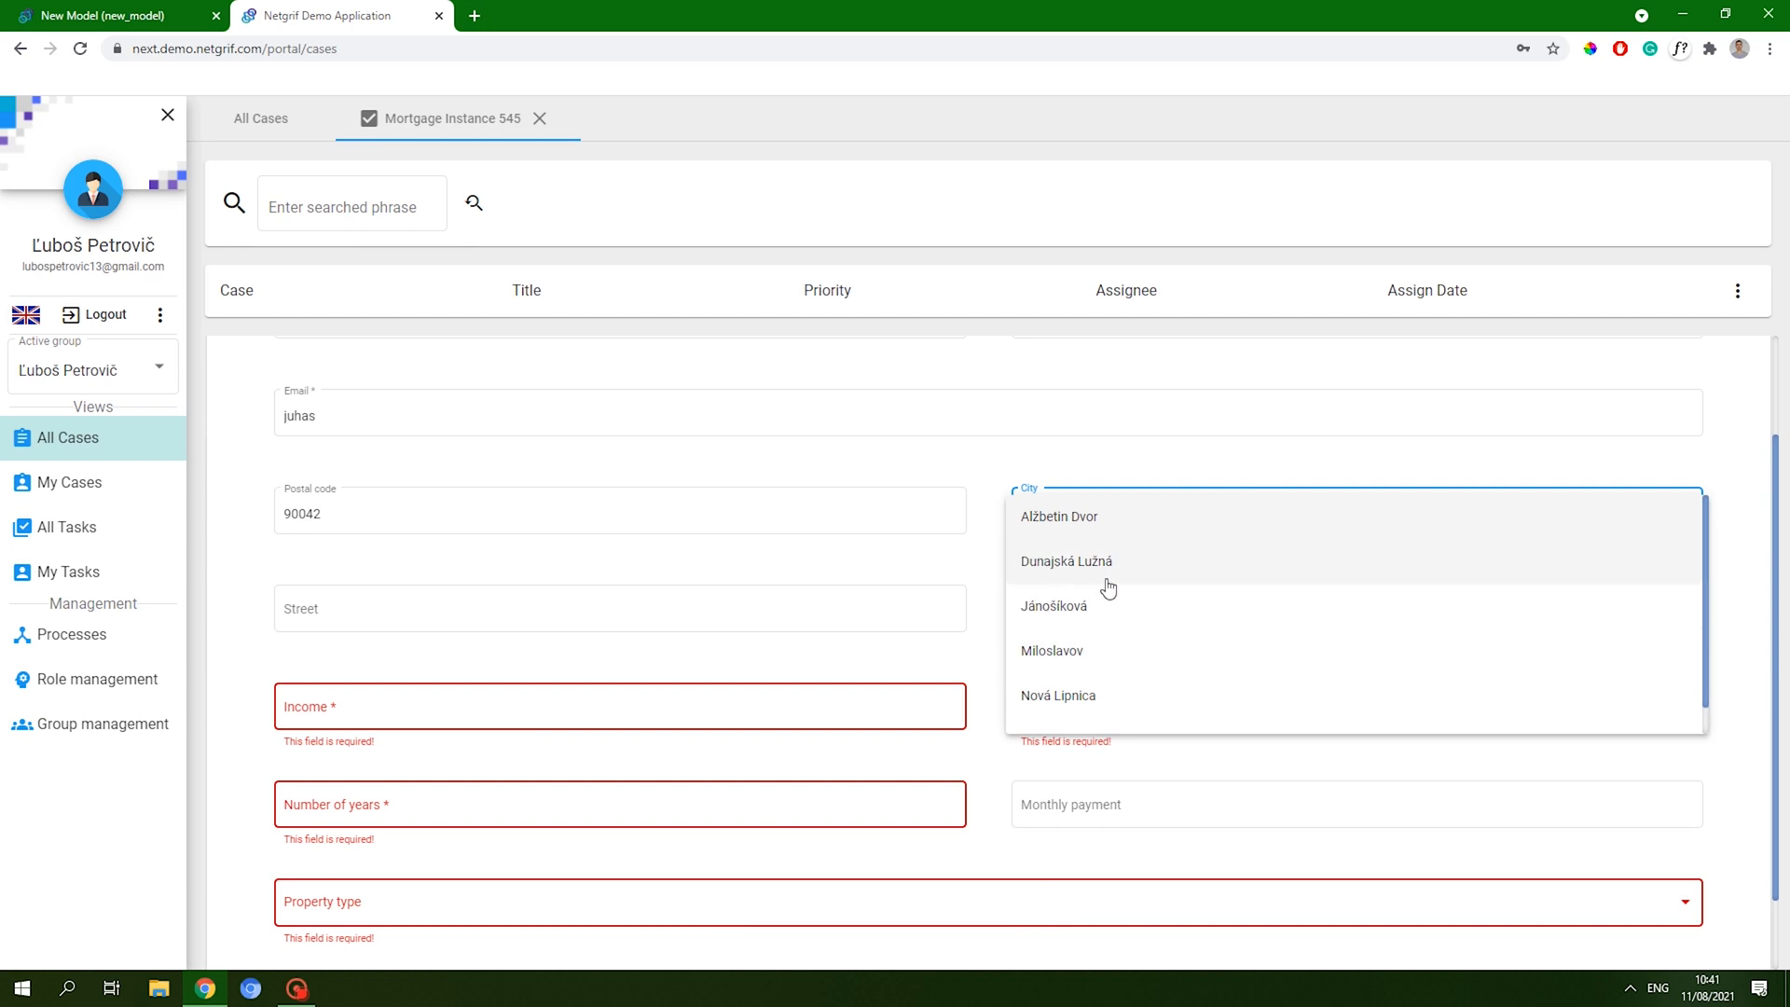
pyautogui.click(1091, 516)
pyautogui.click(1092, 494)
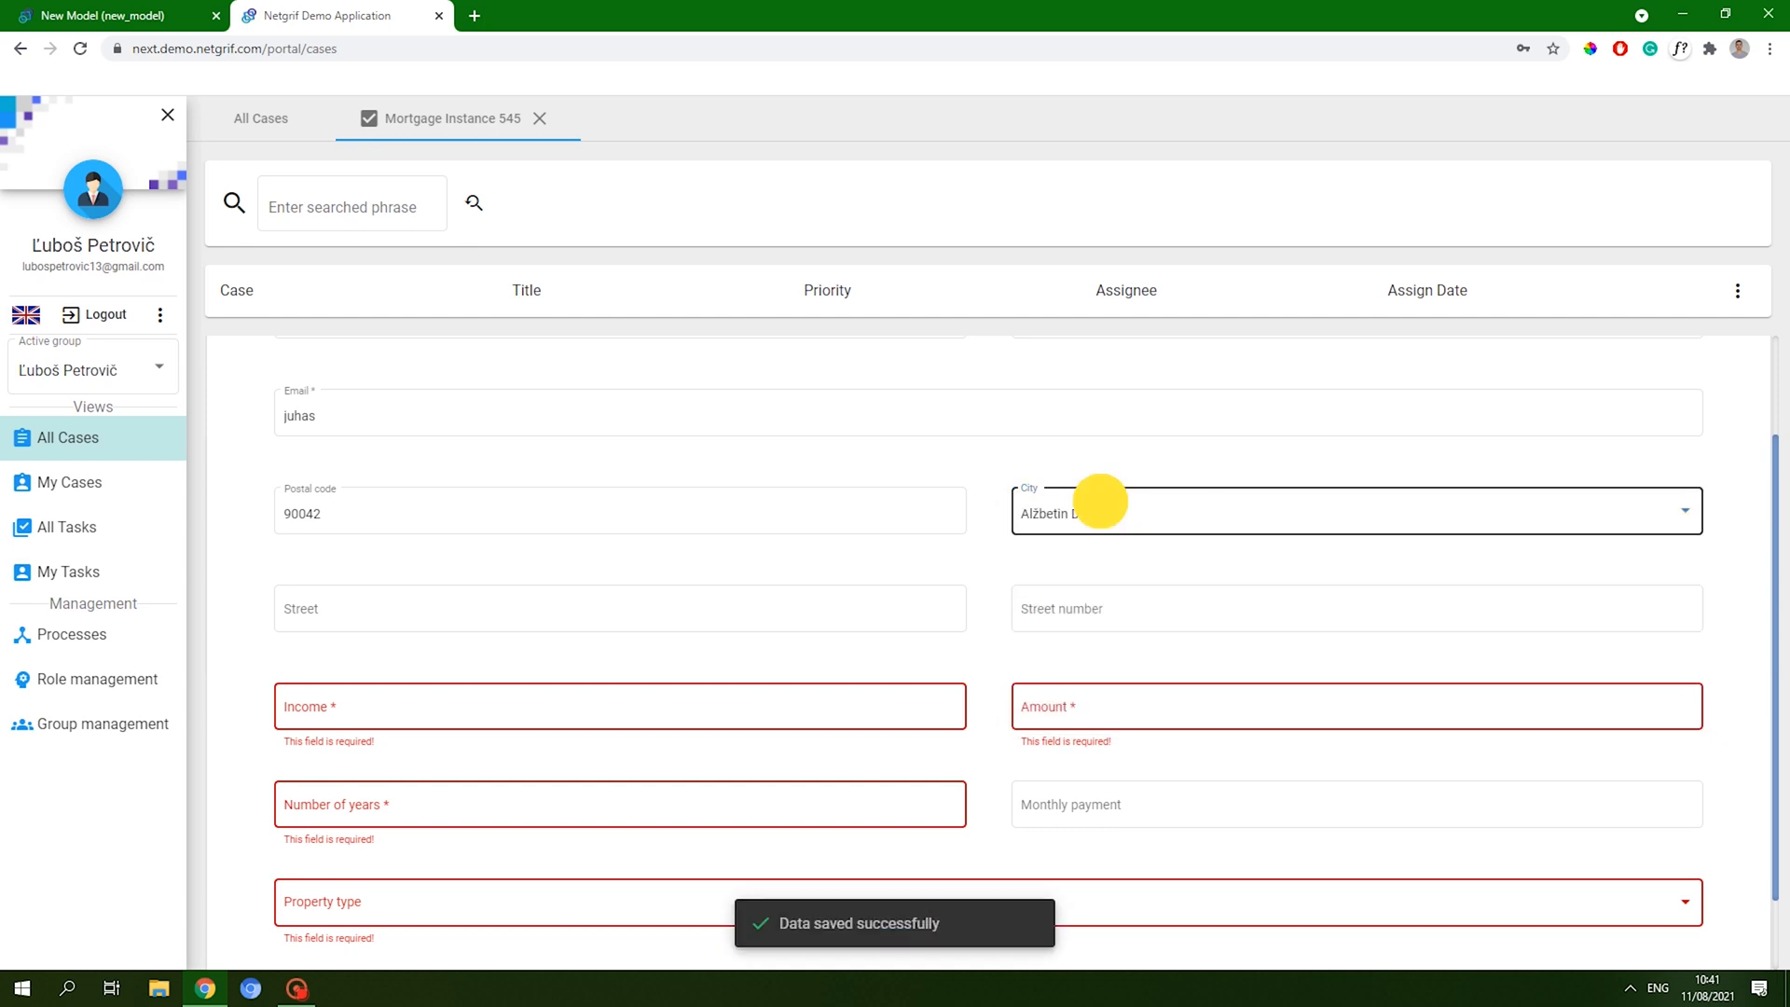
pyautogui.scroll(-1, 1123, 657)
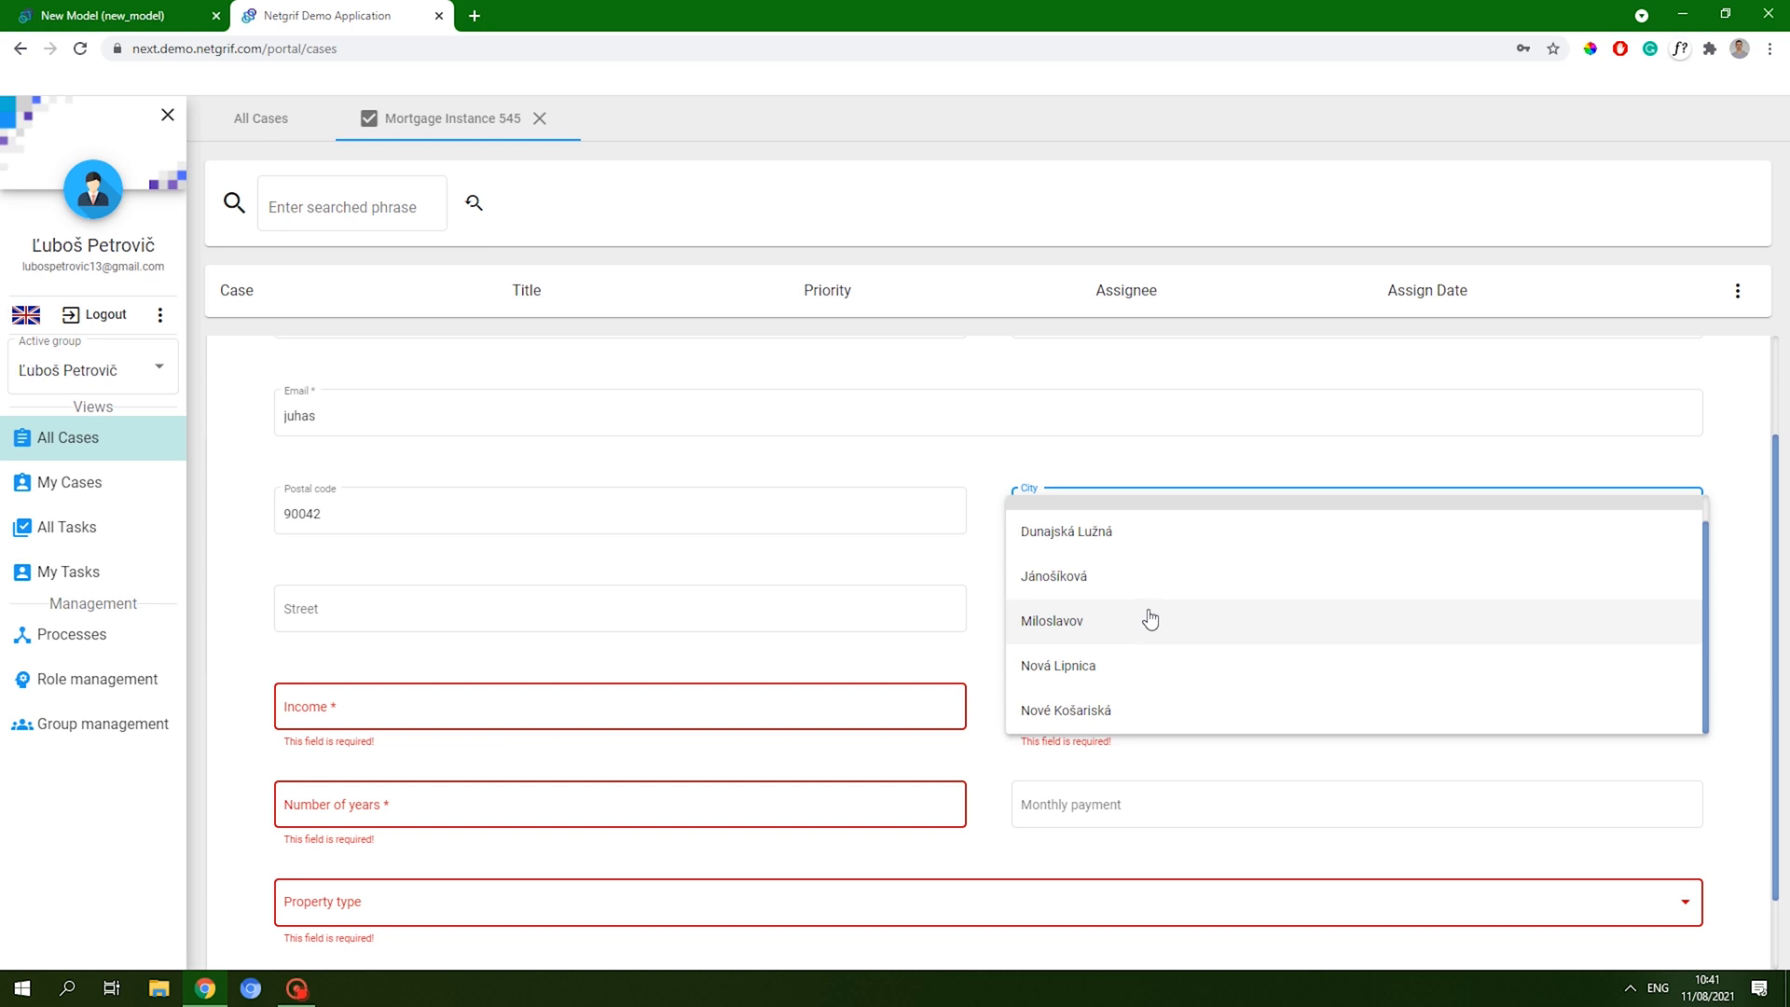
pyautogui.click(1150, 619)
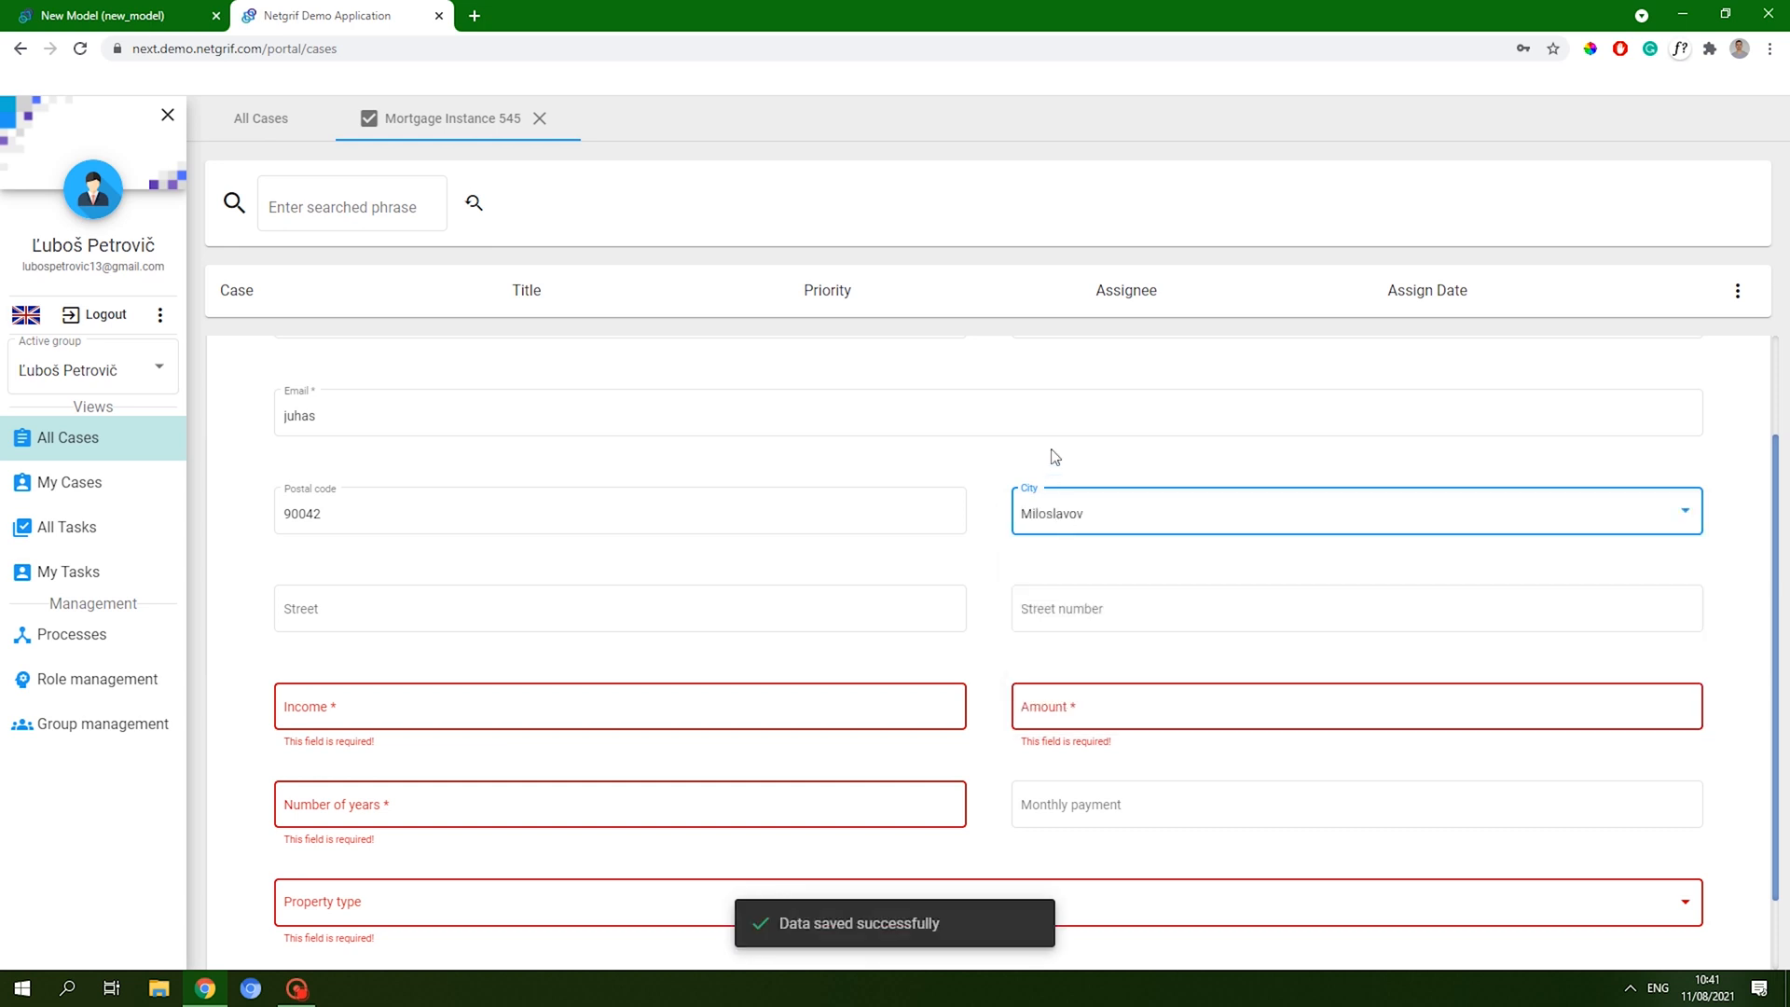
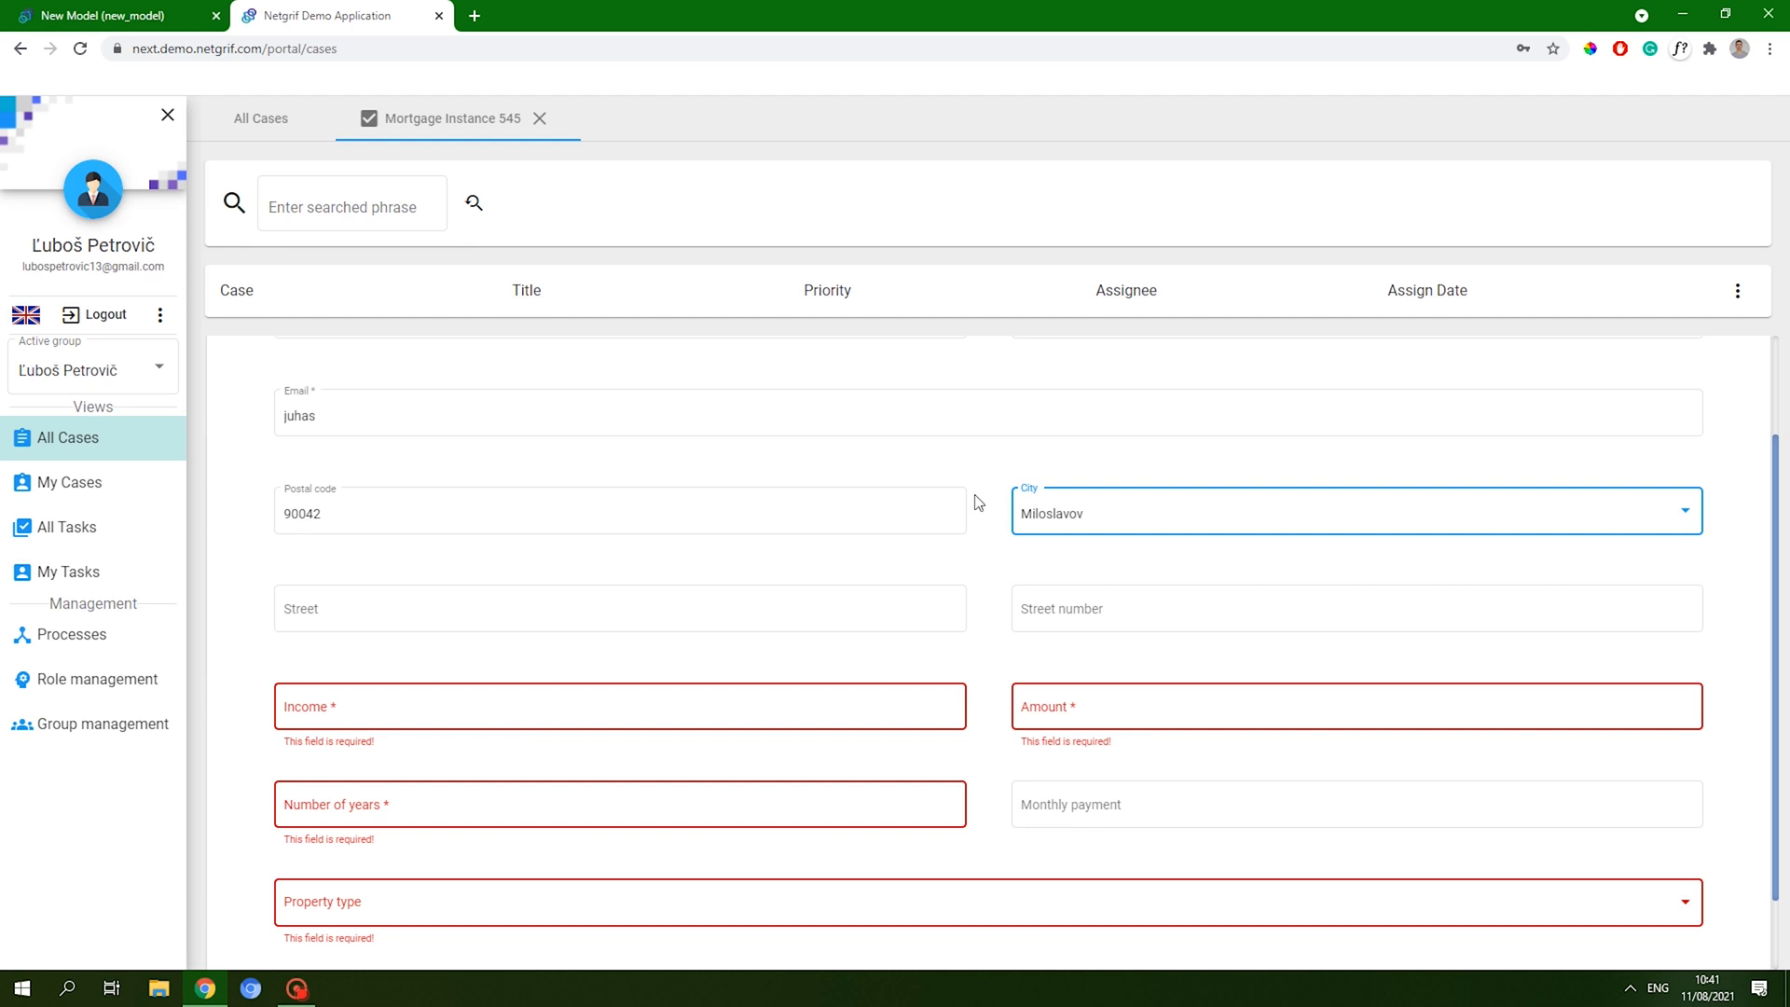
# - Enter an income of 2500, an initial loan amount and a 15-year term
pyautogui.scroll(-1, 903, 608)
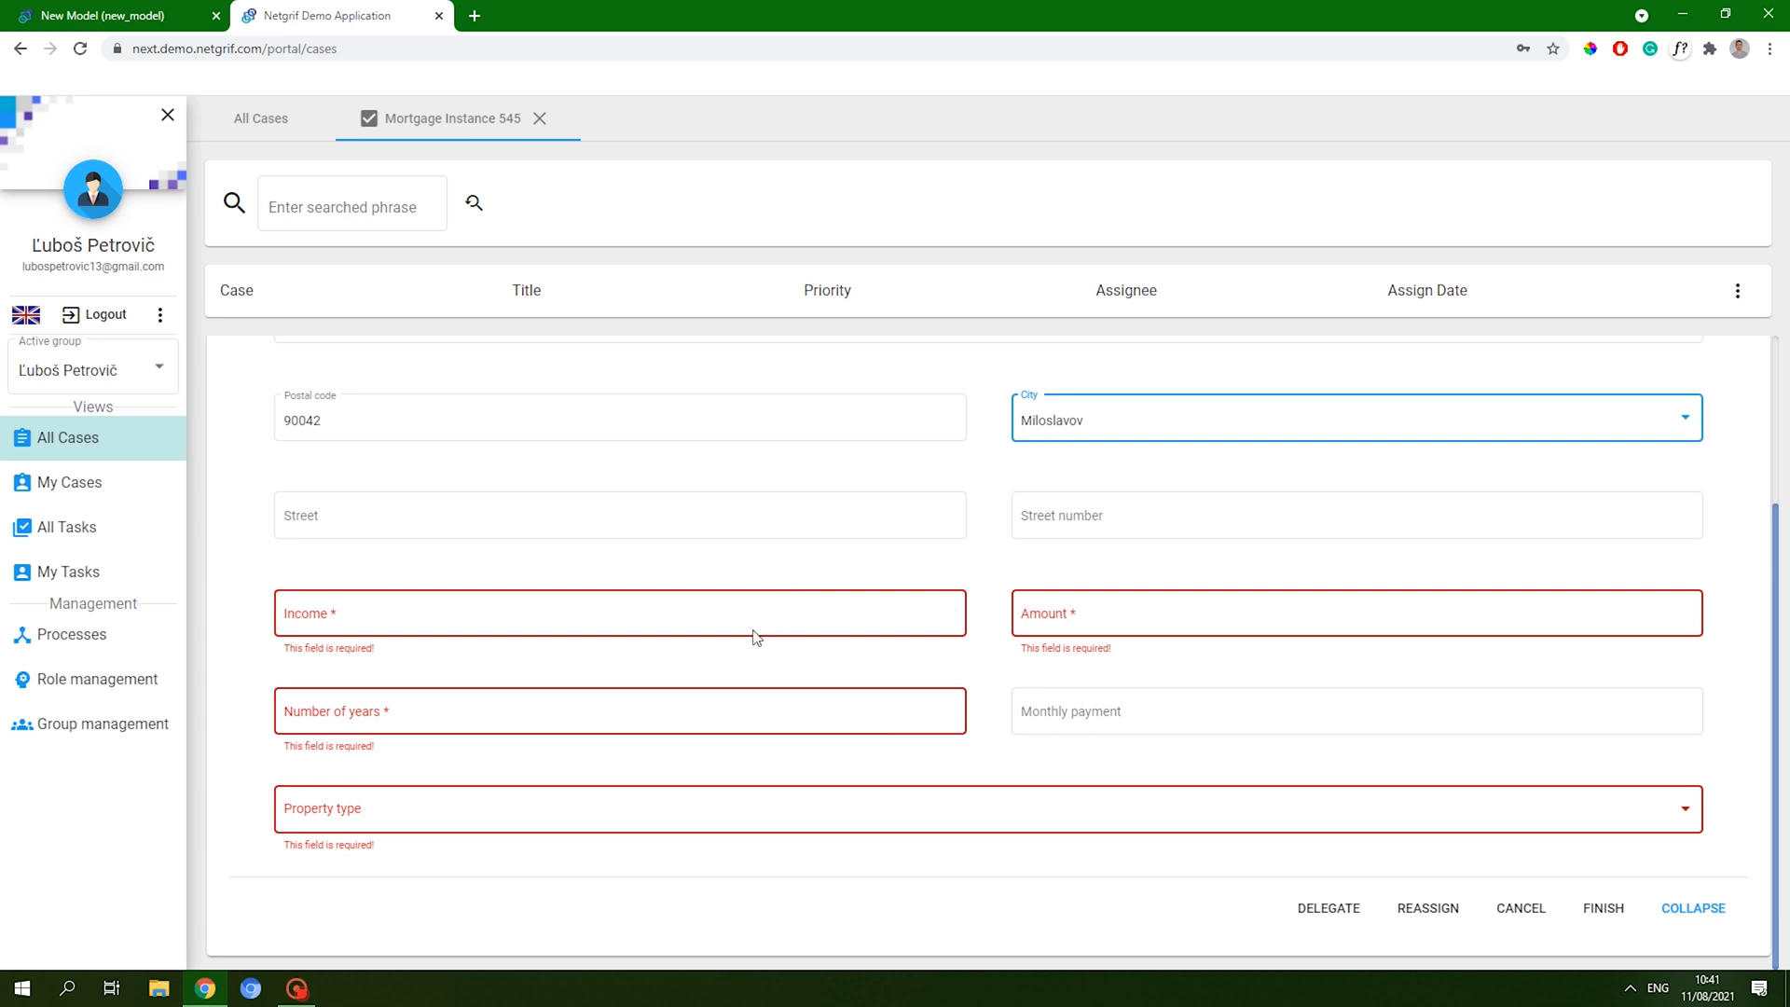
pyautogui.click(797, 613)
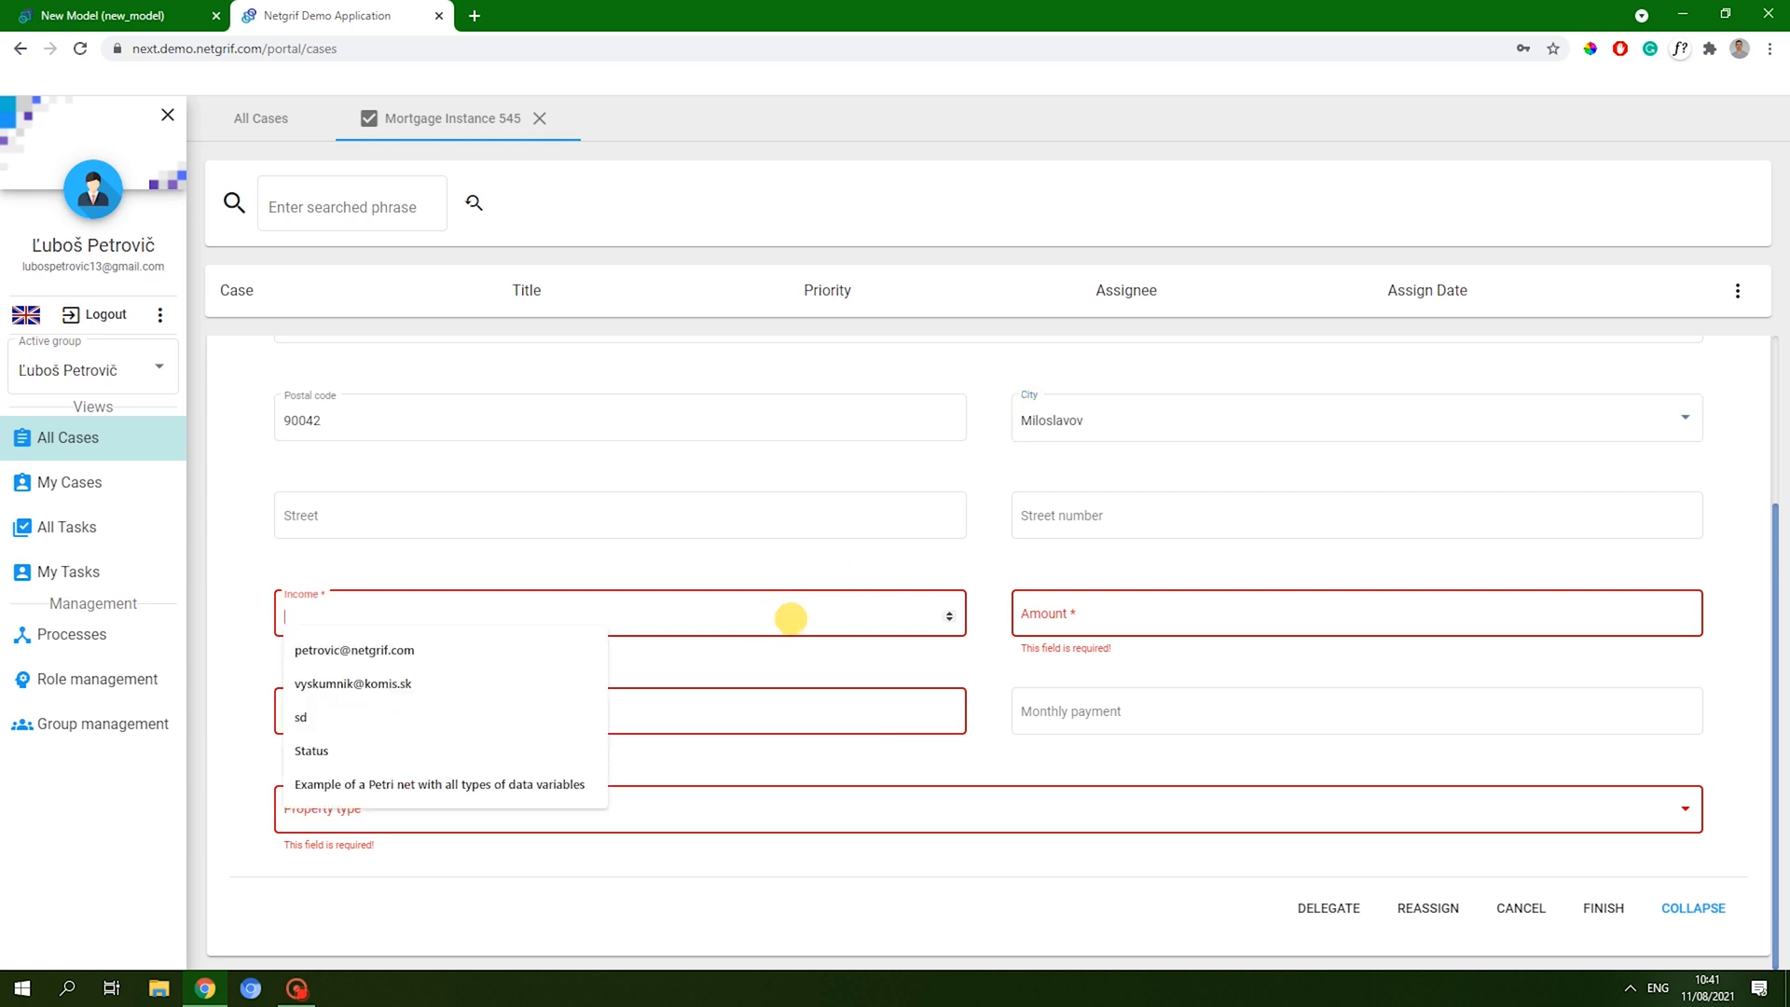
pyautogui.write('2500')
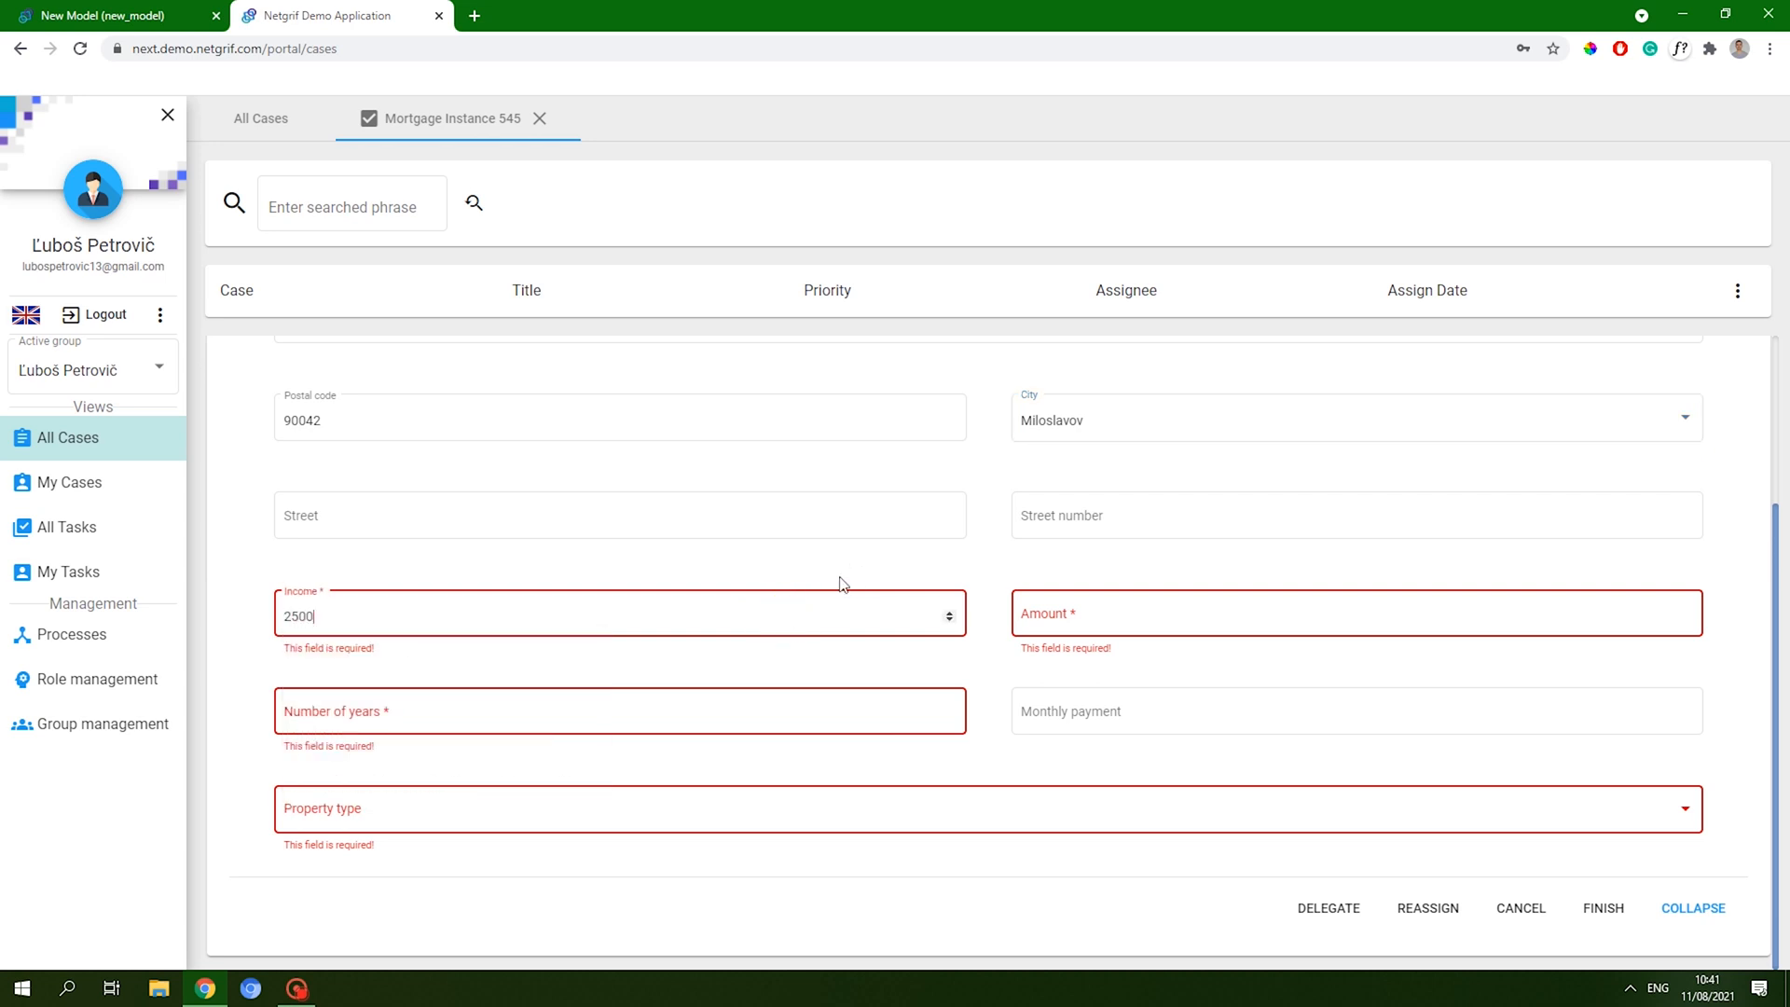
pyautogui.click(862, 572)
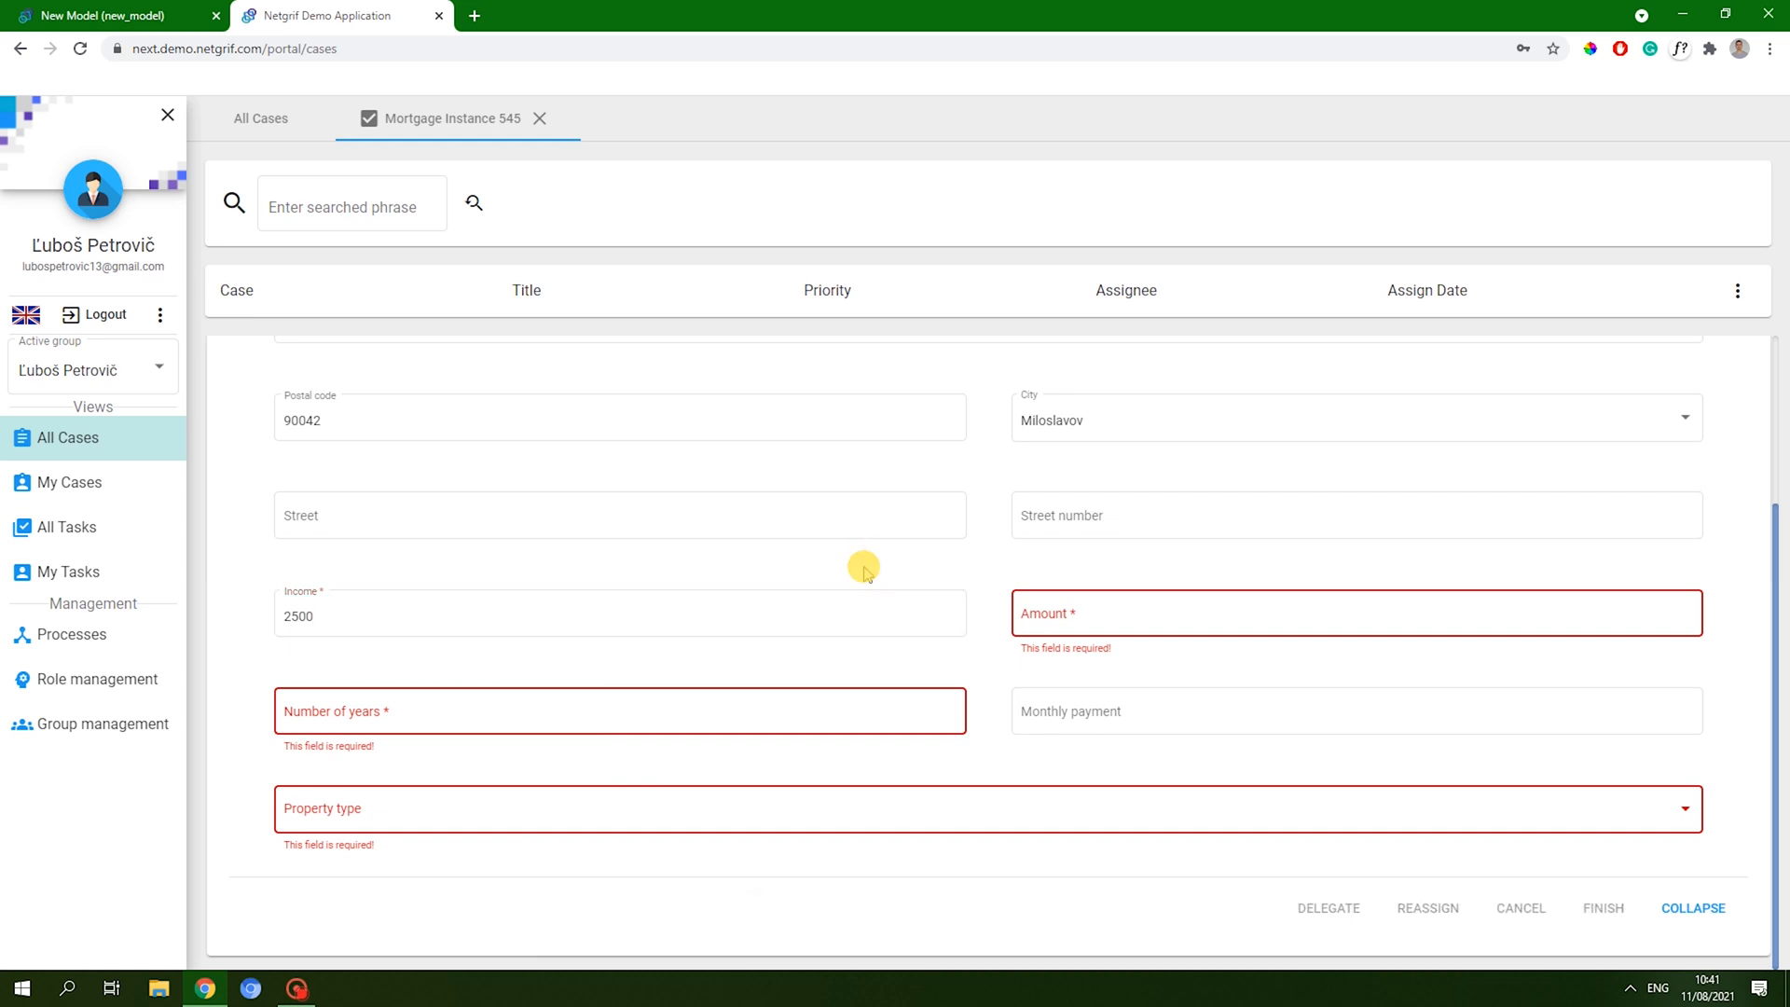
pyautogui.click(1114, 612)
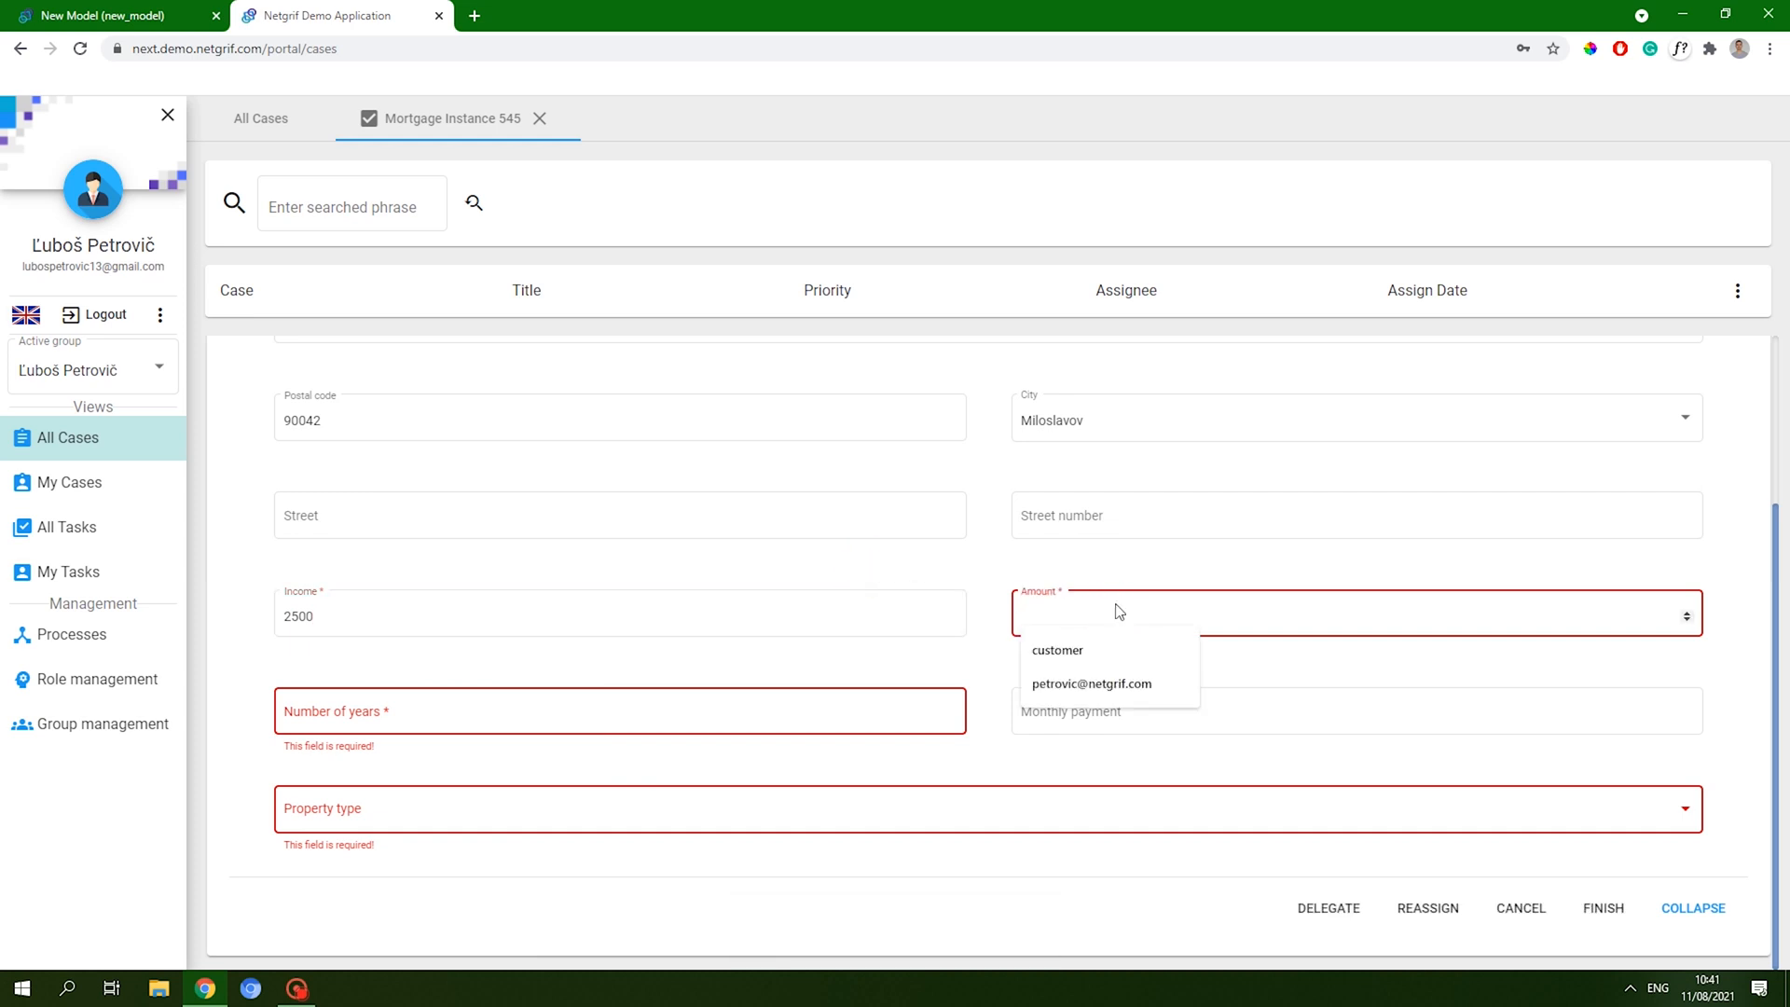
pyautogui.write('500')
pyautogui.click(1053, 570)
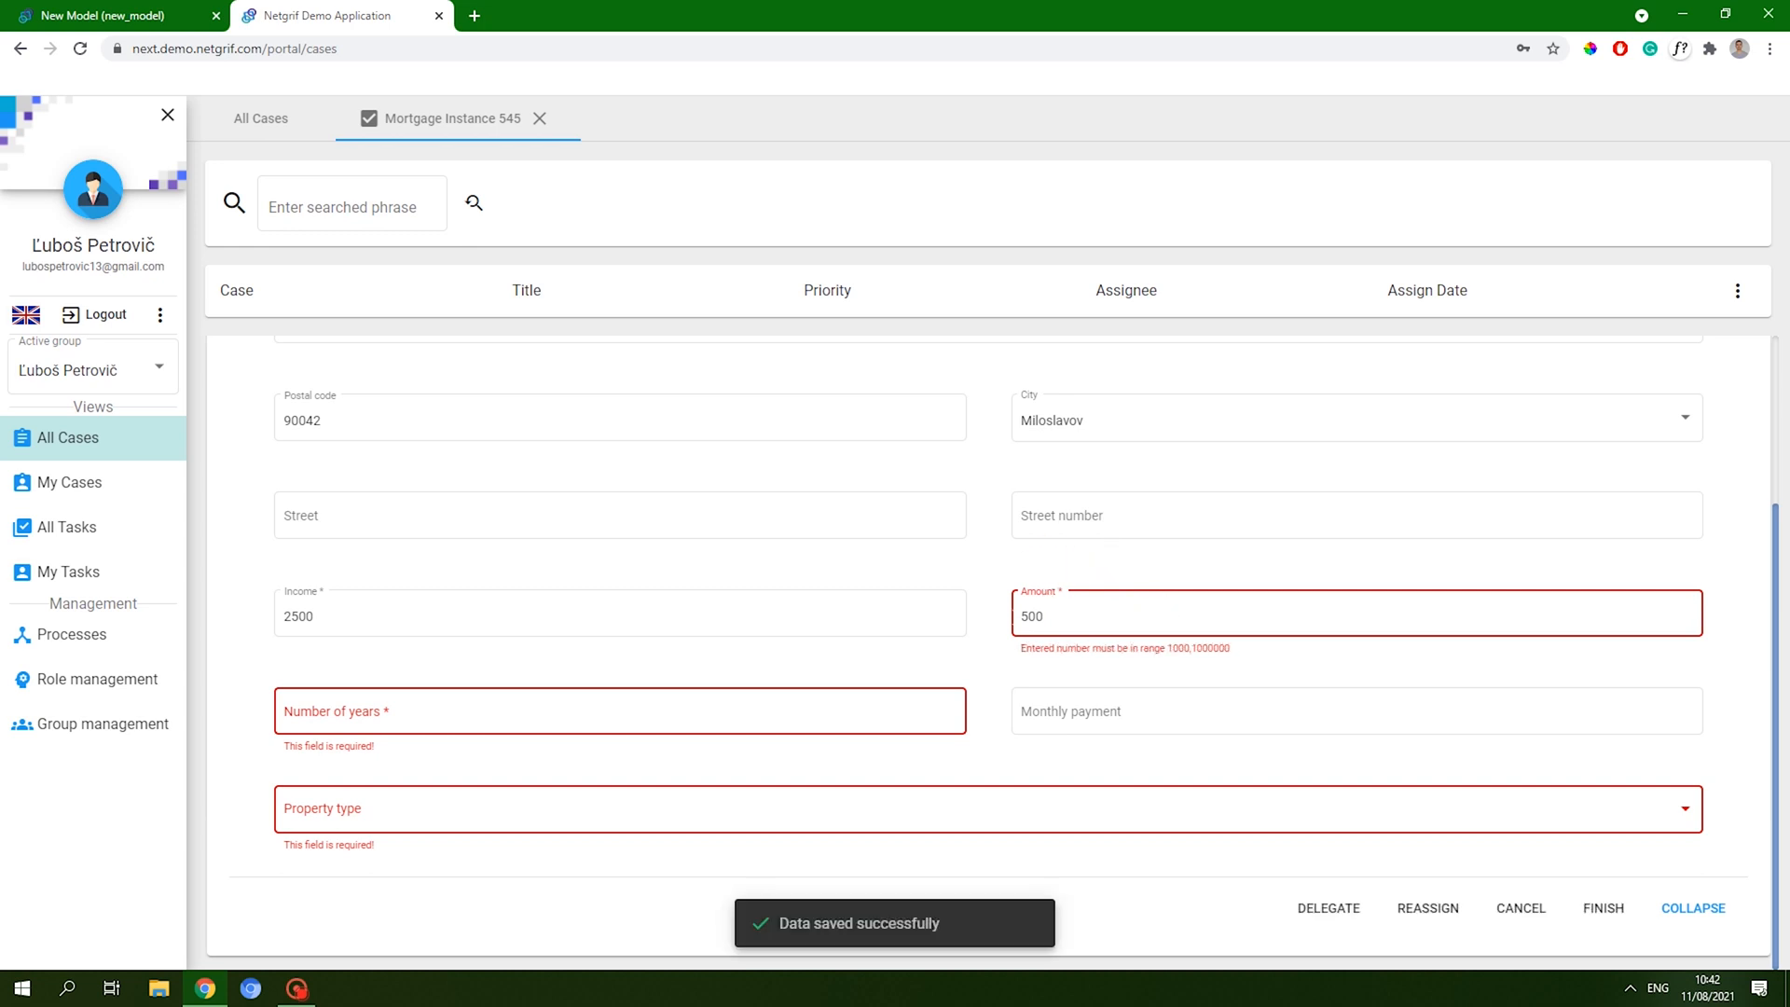
pyautogui.click(774, 708)
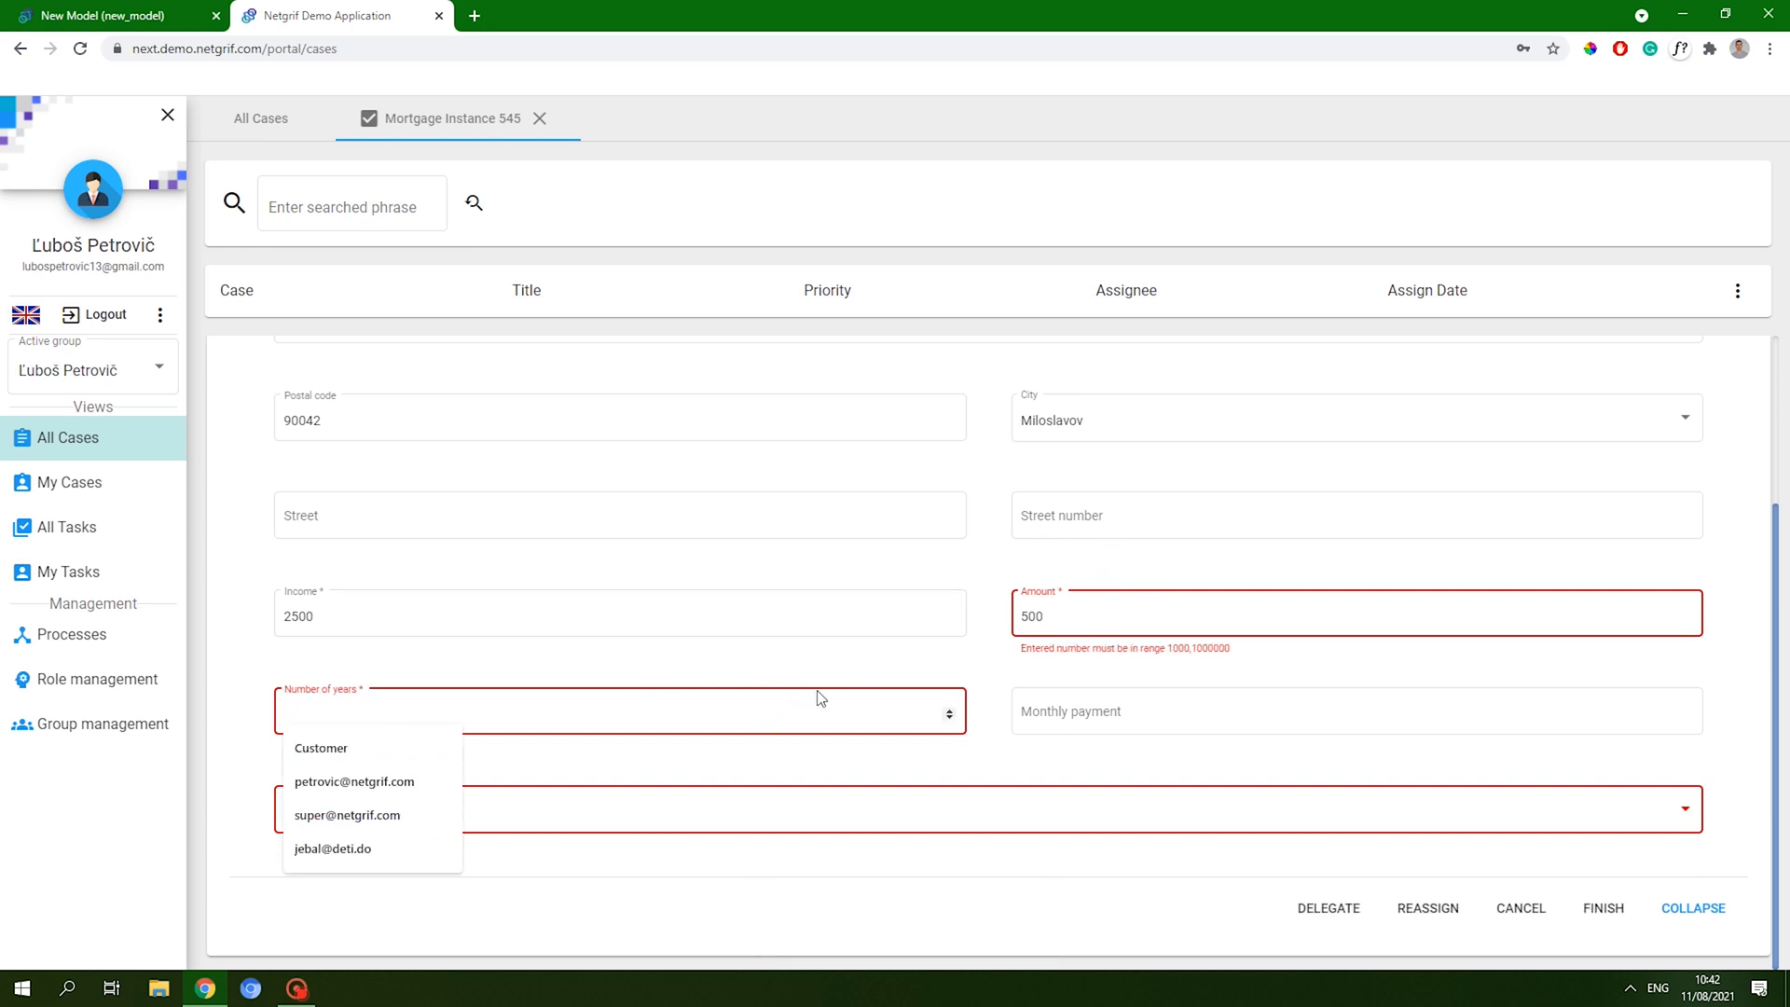
pyautogui.write('15')
pyautogui.click(1013, 671)
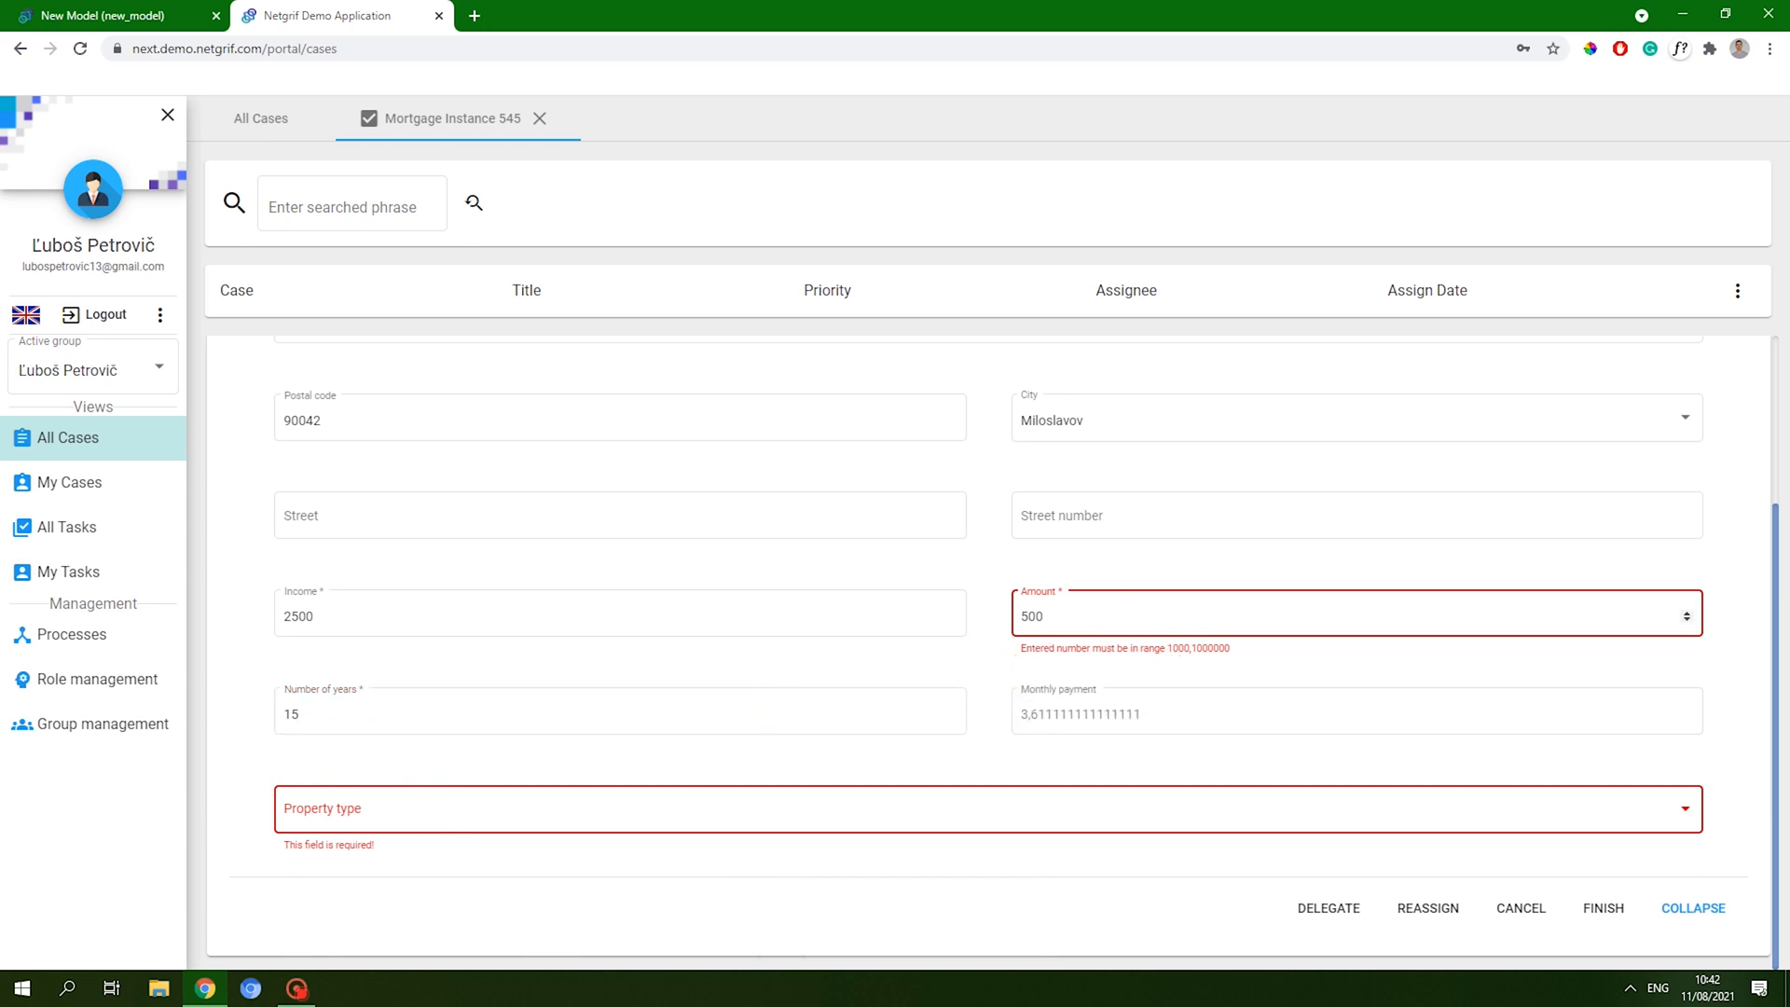
# - Correct the loan amount, briefly 50000, to 25000
pyautogui.click(1072, 616)
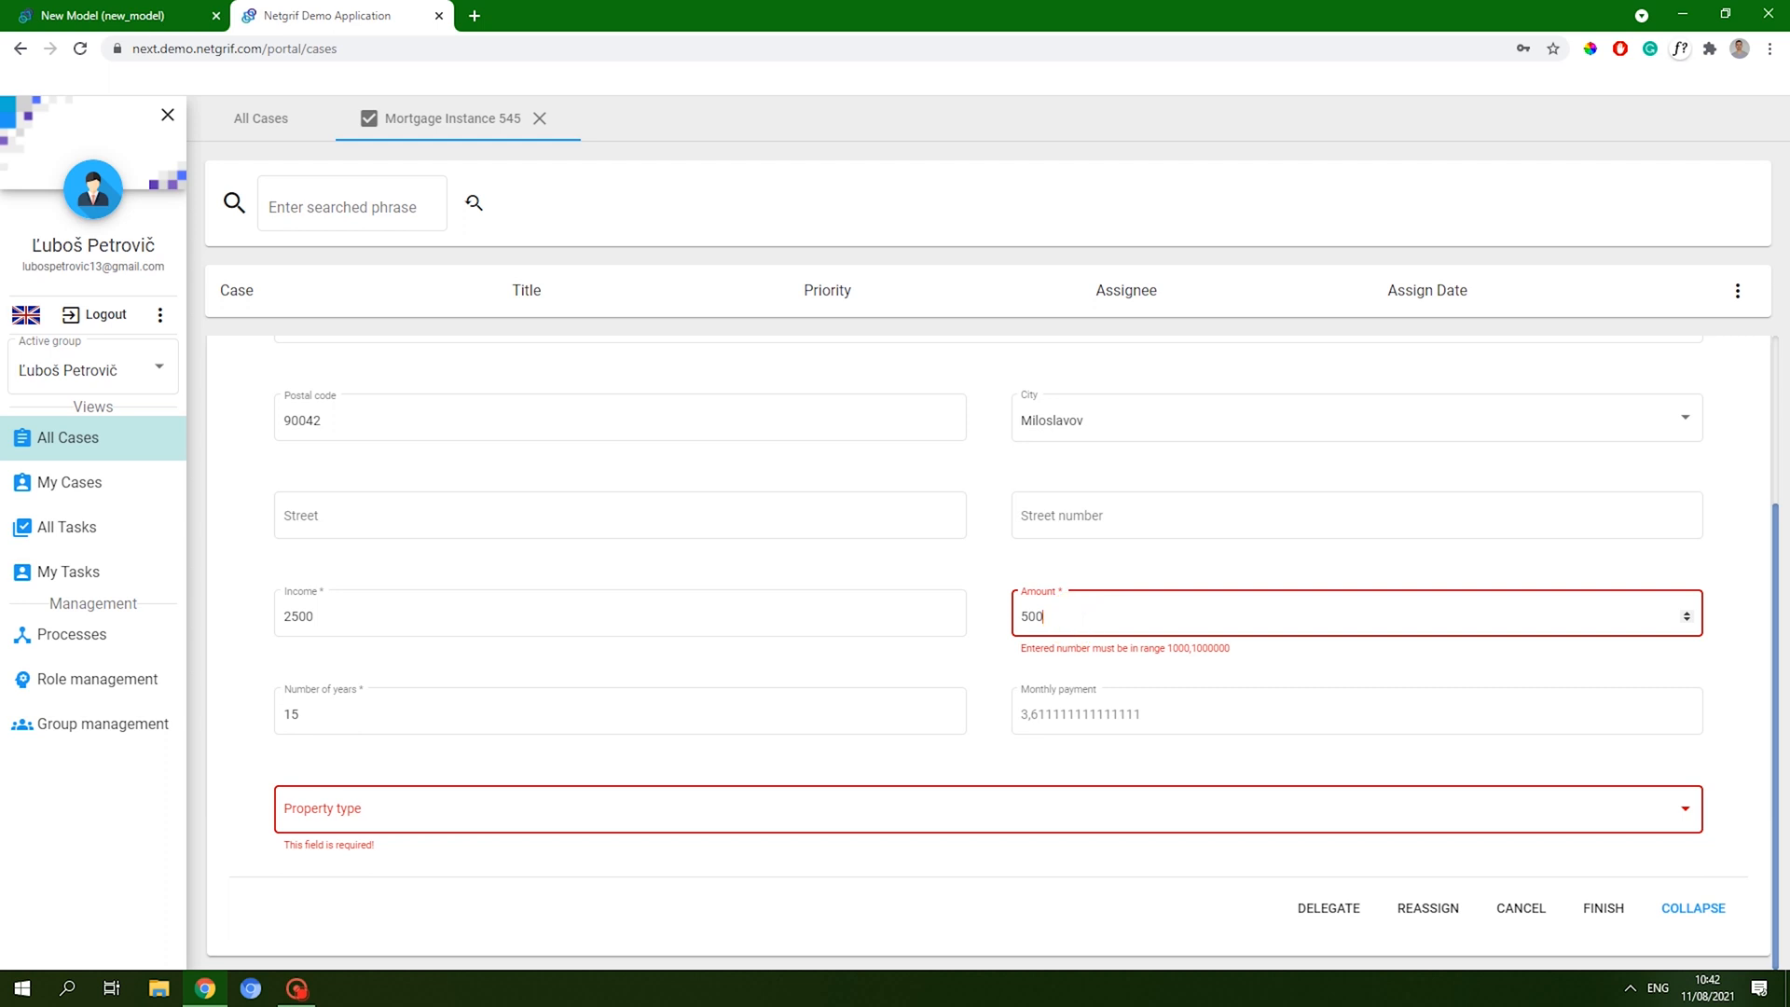
pyautogui.click(1084, 575)
pyautogui.click(1082, 617)
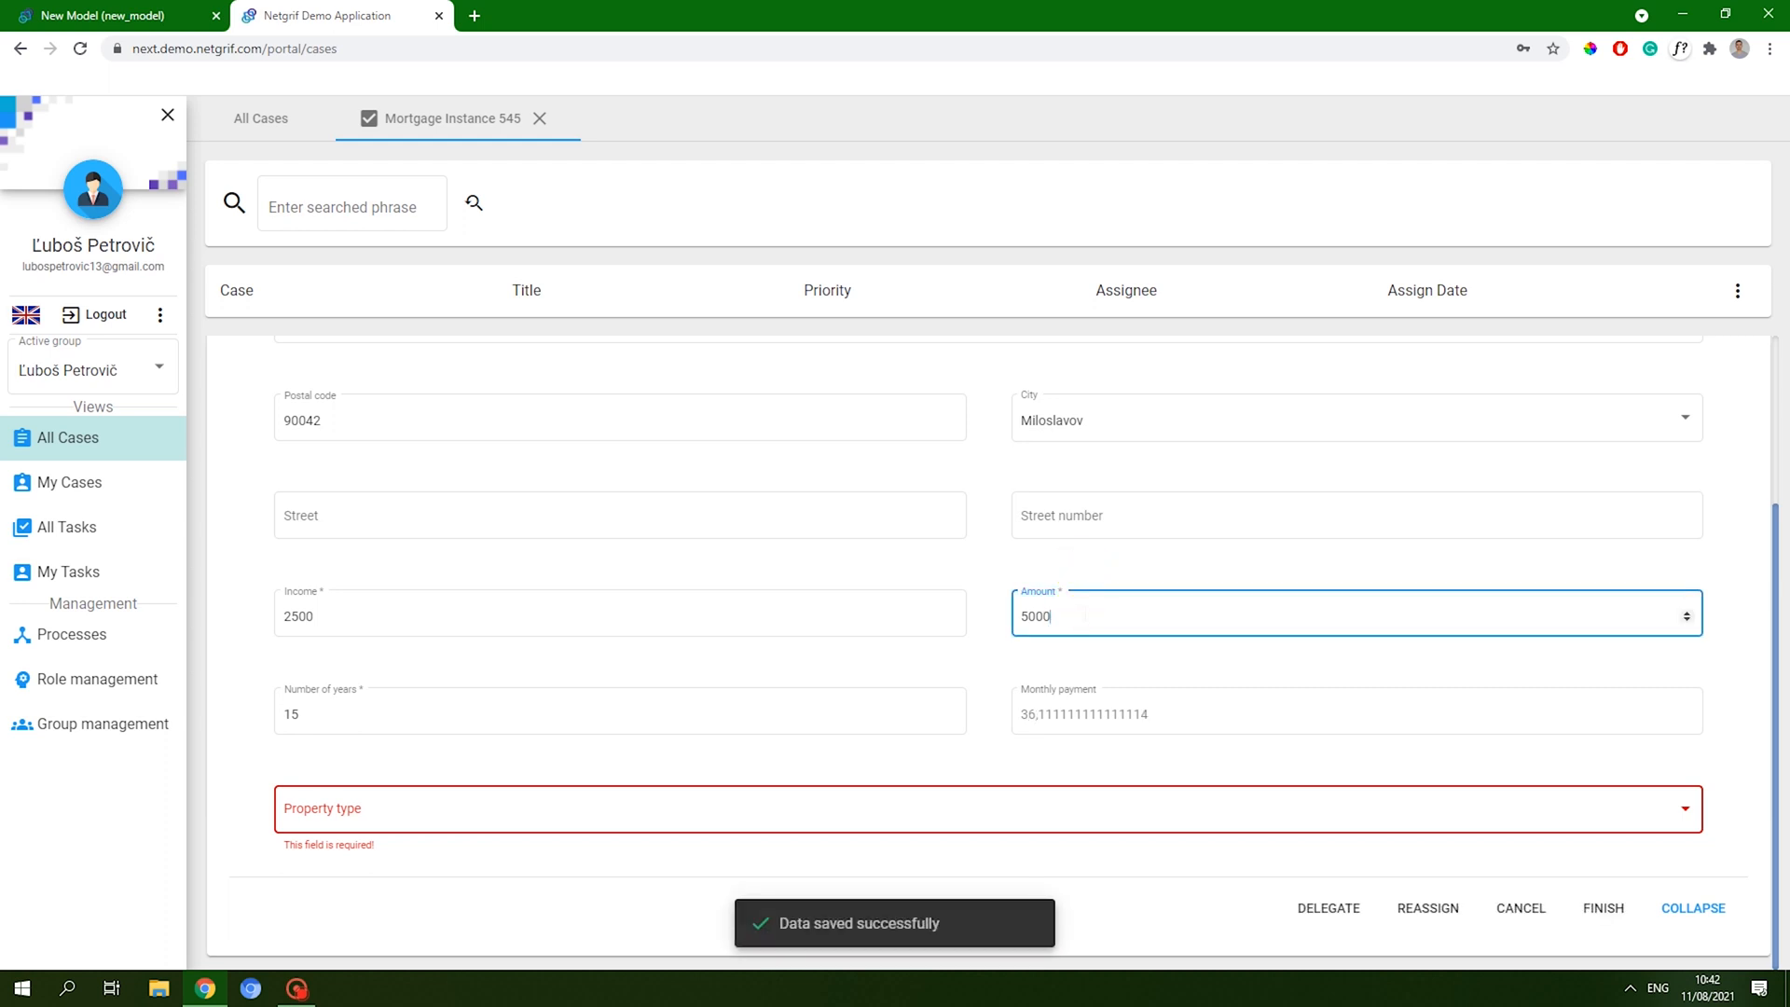
pyautogui.write('0')
pyautogui.click(1047, 564)
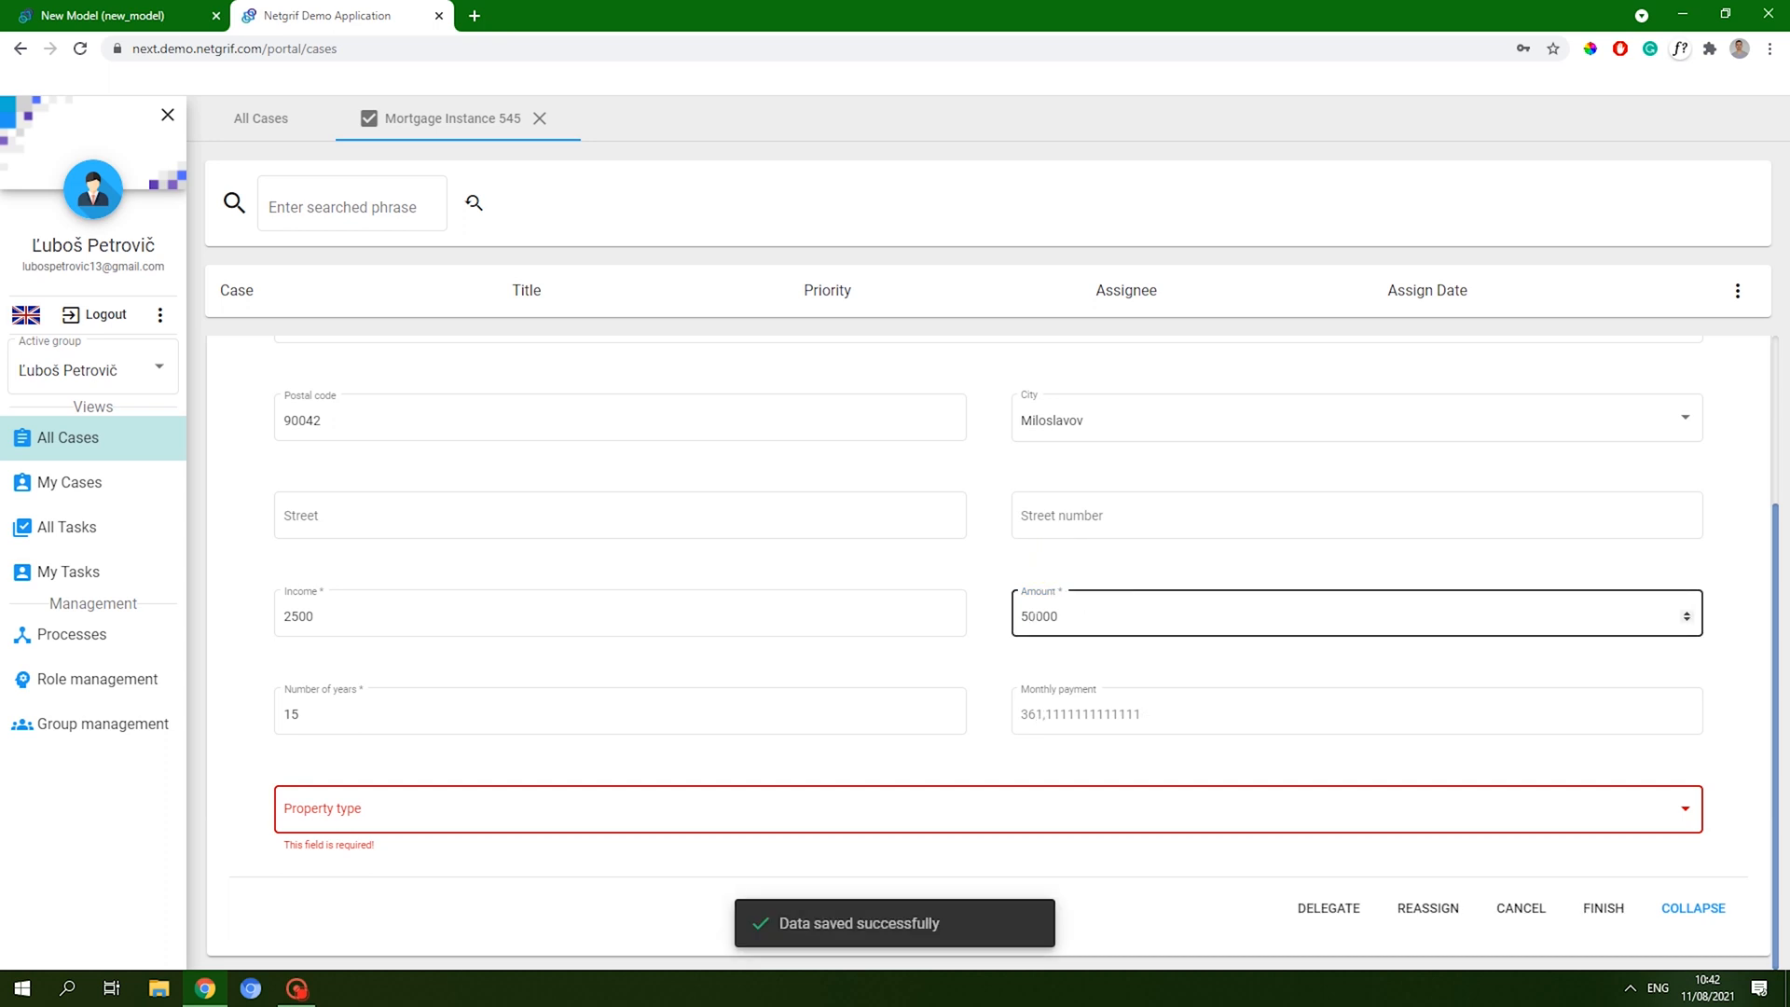
pyautogui.moveTo(1036, 616); pyautogui.dragTo(990, 591)
pyautogui.write('25')
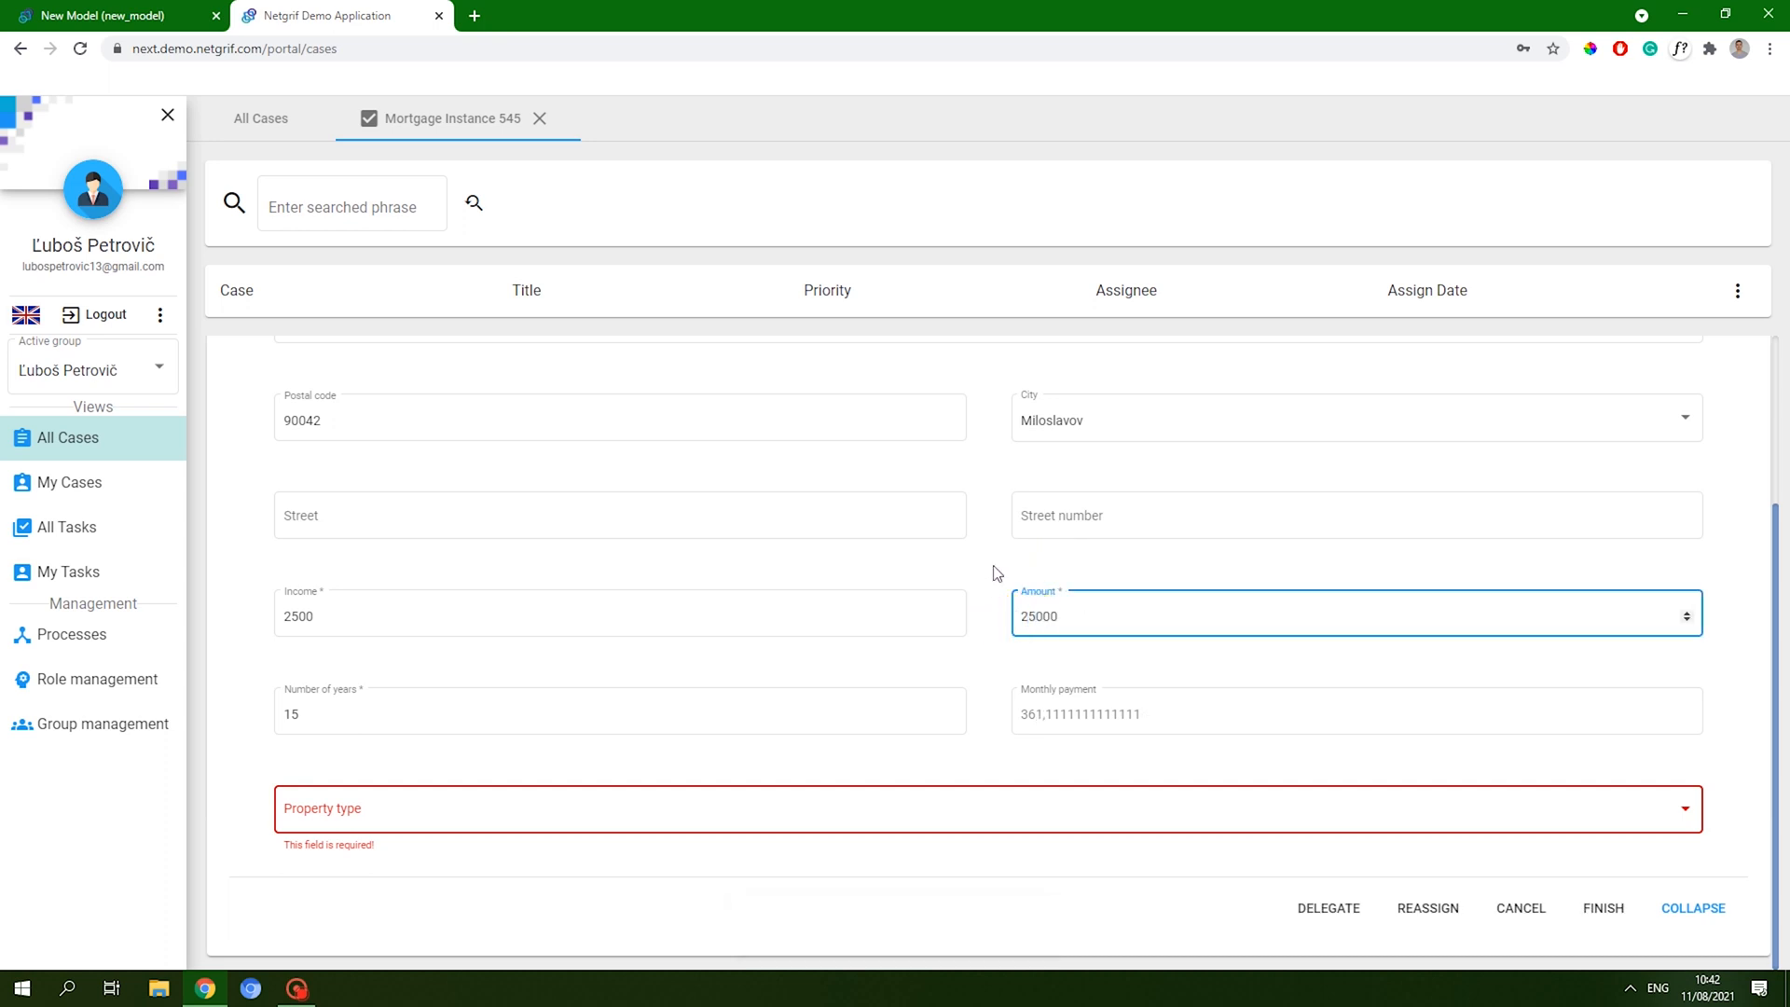
pyautogui.click(998, 569)
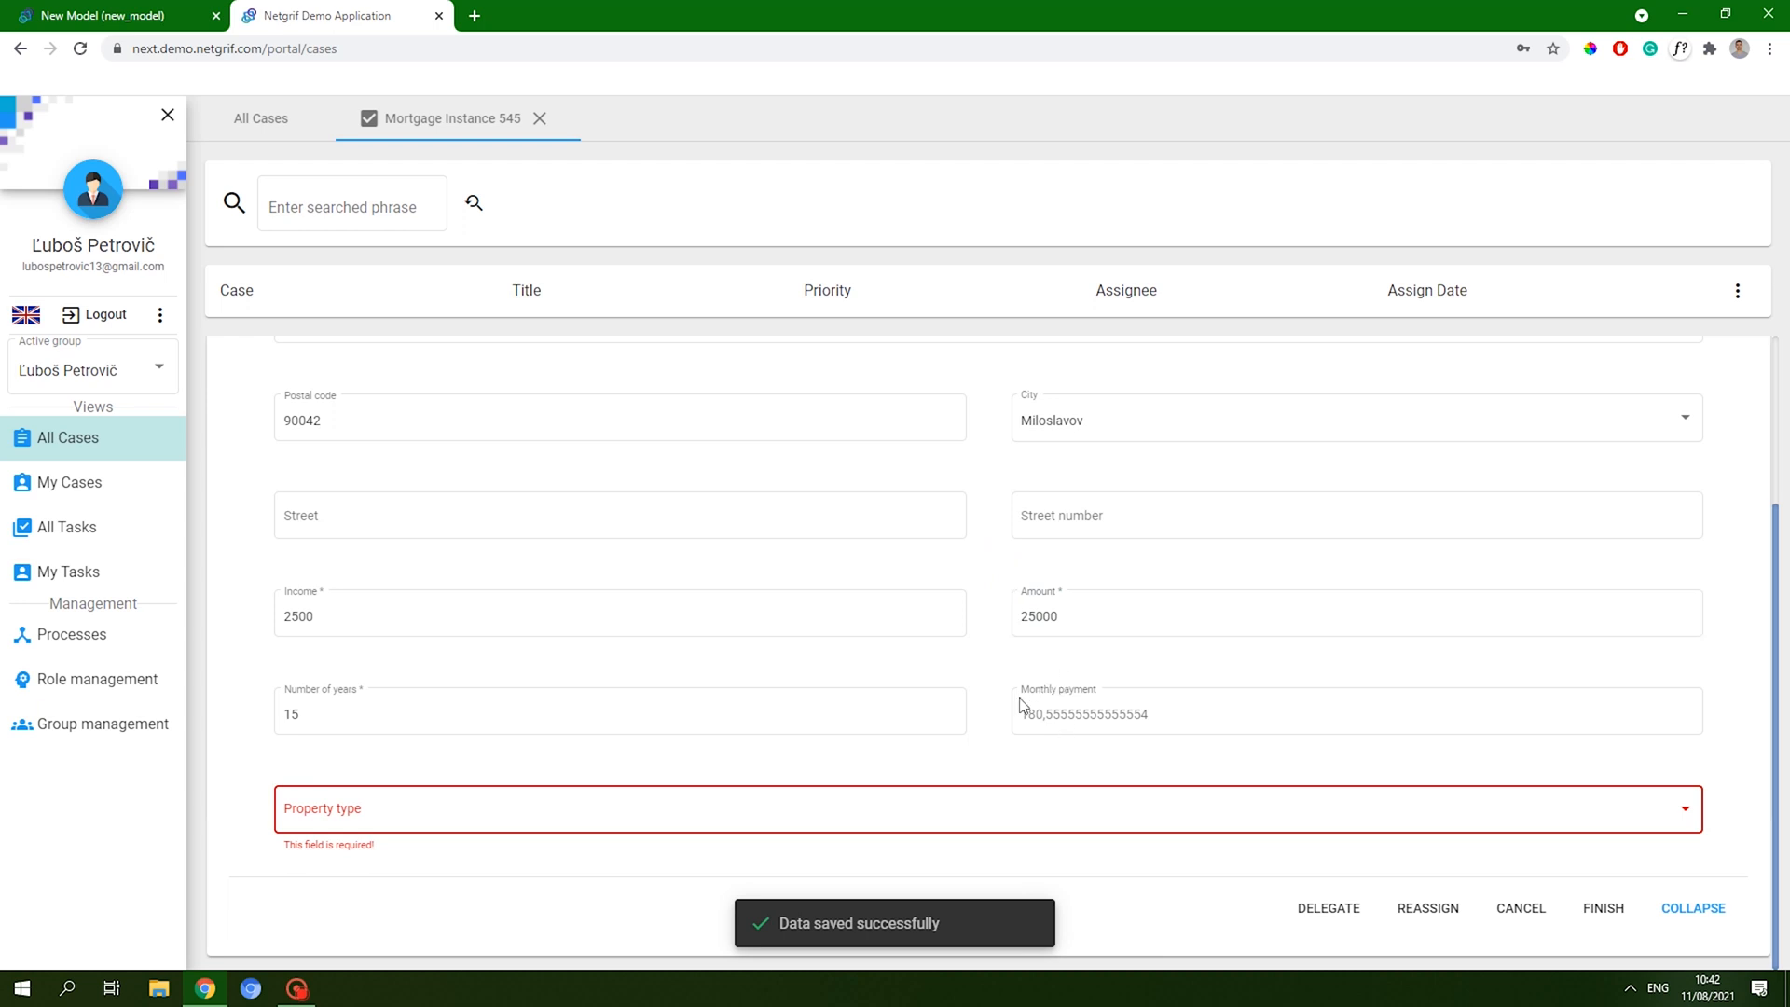
pyautogui.click(1072, 617)
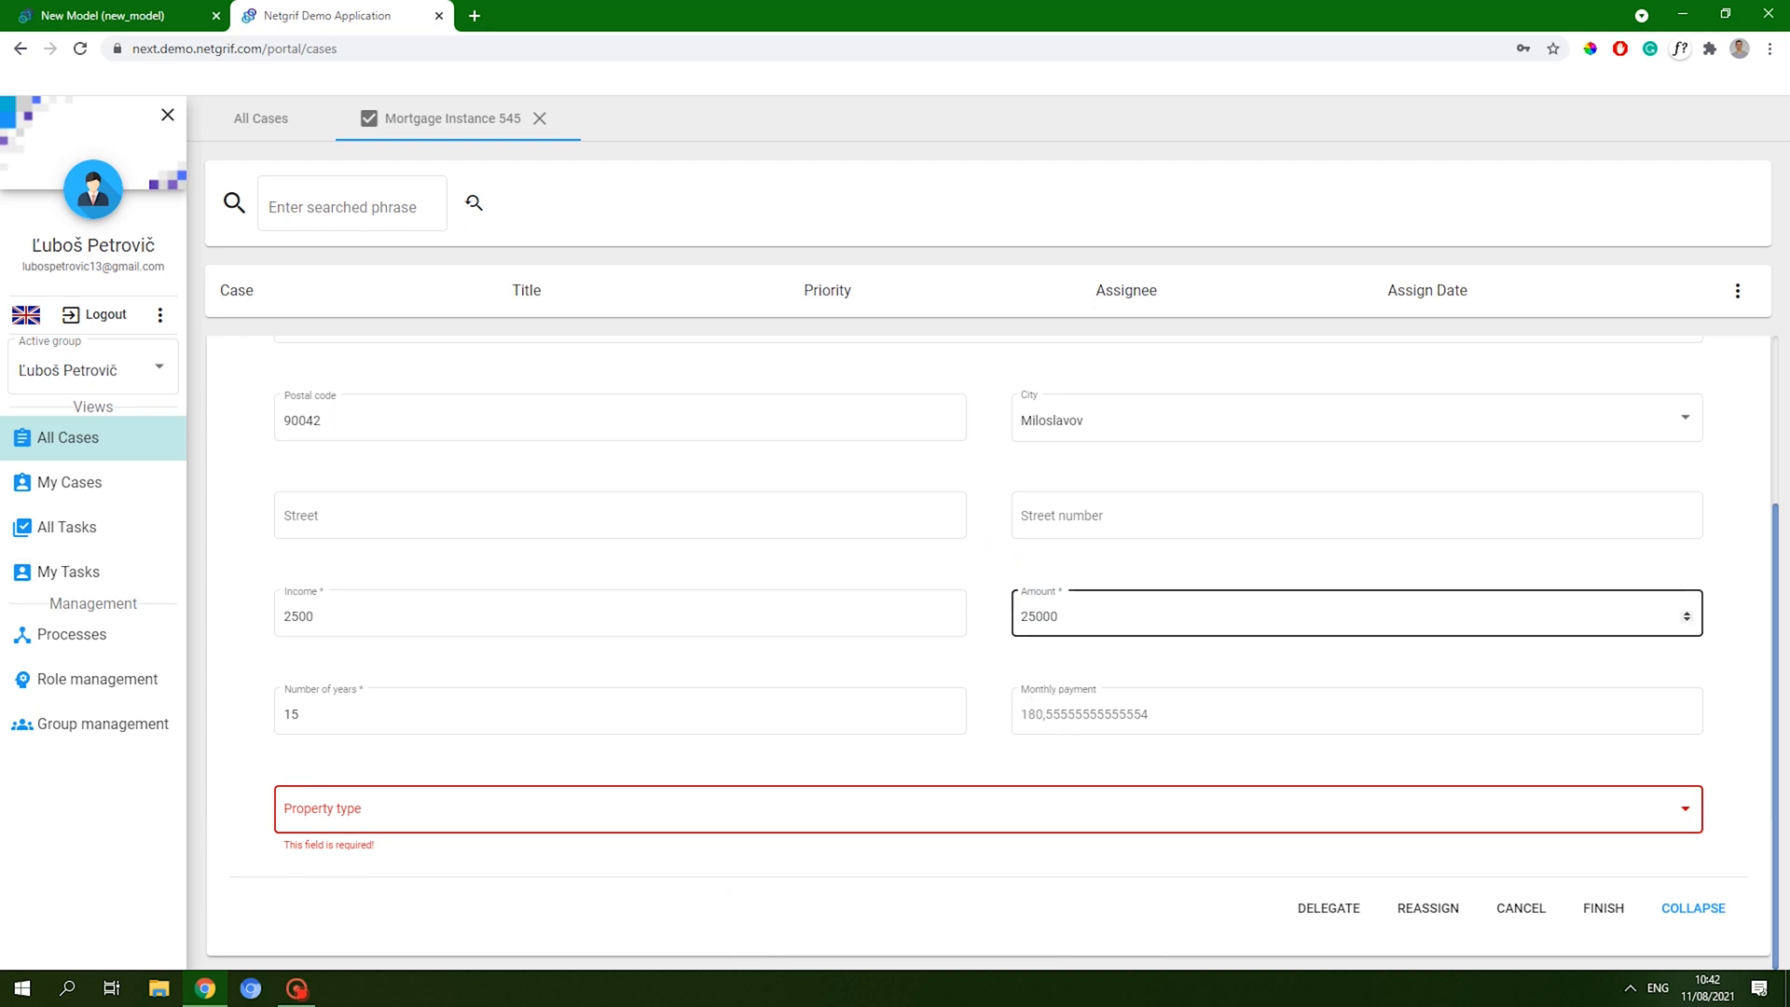
# - Change the term to 20 years and choose House as the property type
pyautogui.click(698, 697)
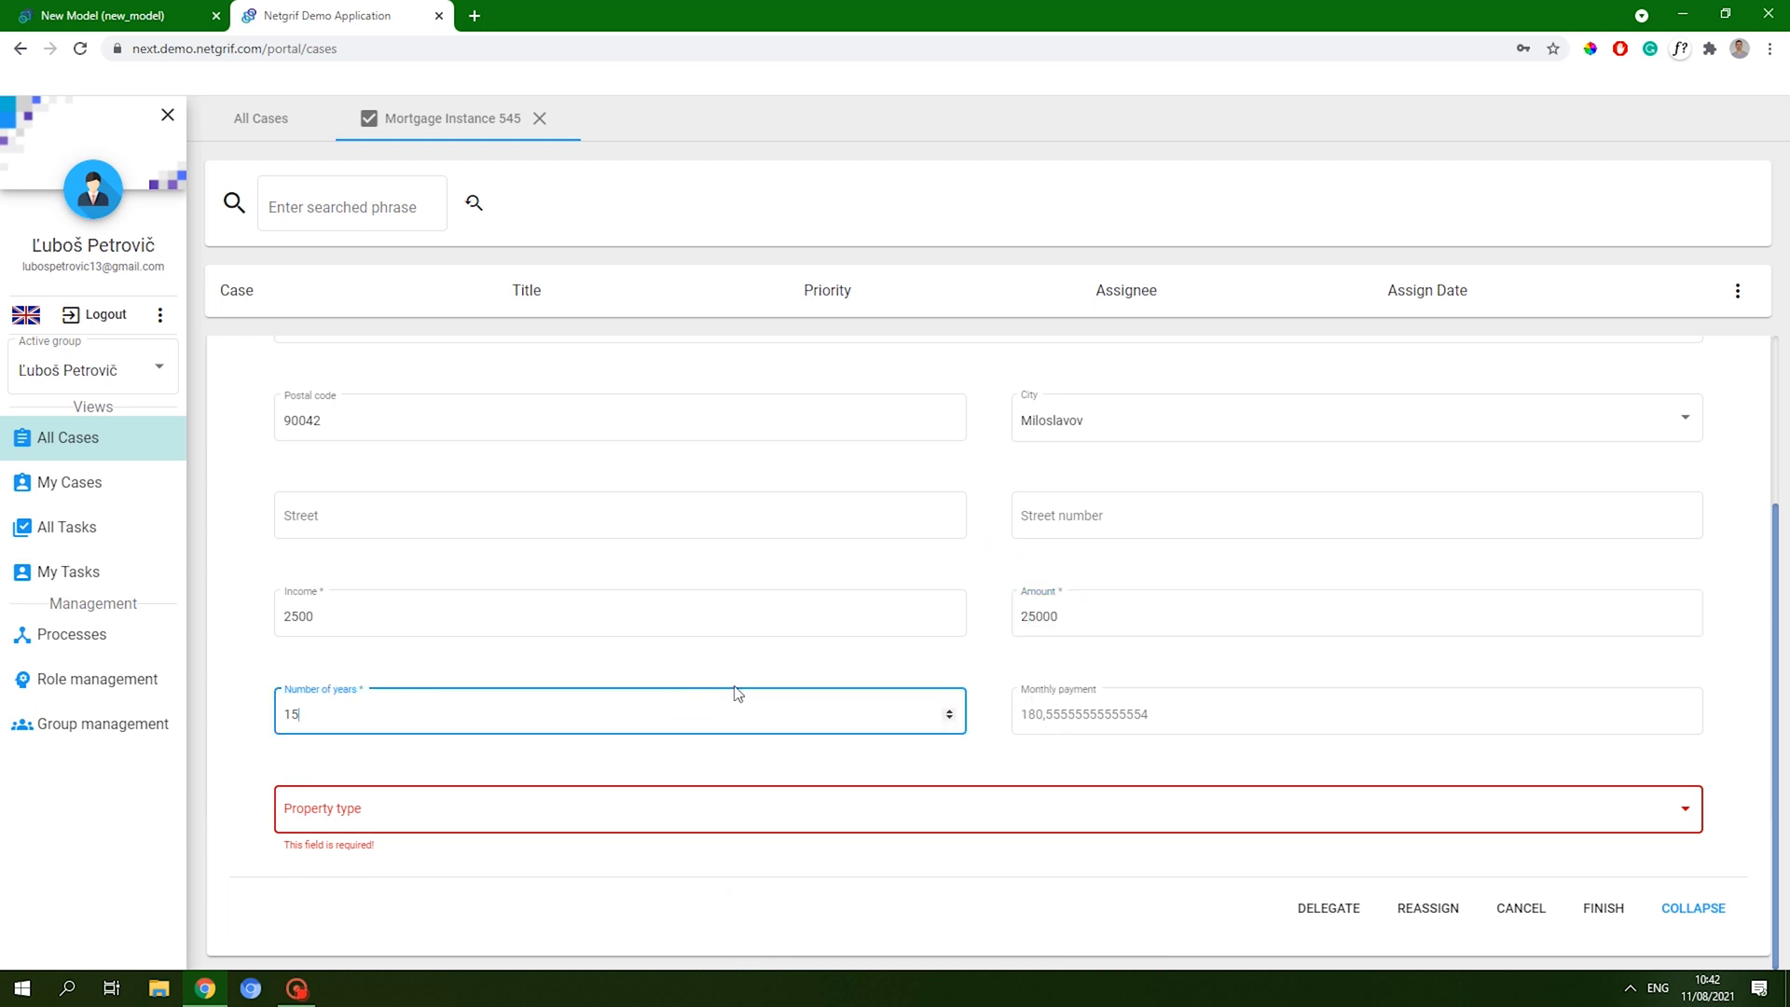
pyautogui.press('BackSpace')
pyautogui.click(772, 680)
pyautogui.click(1068, 639)
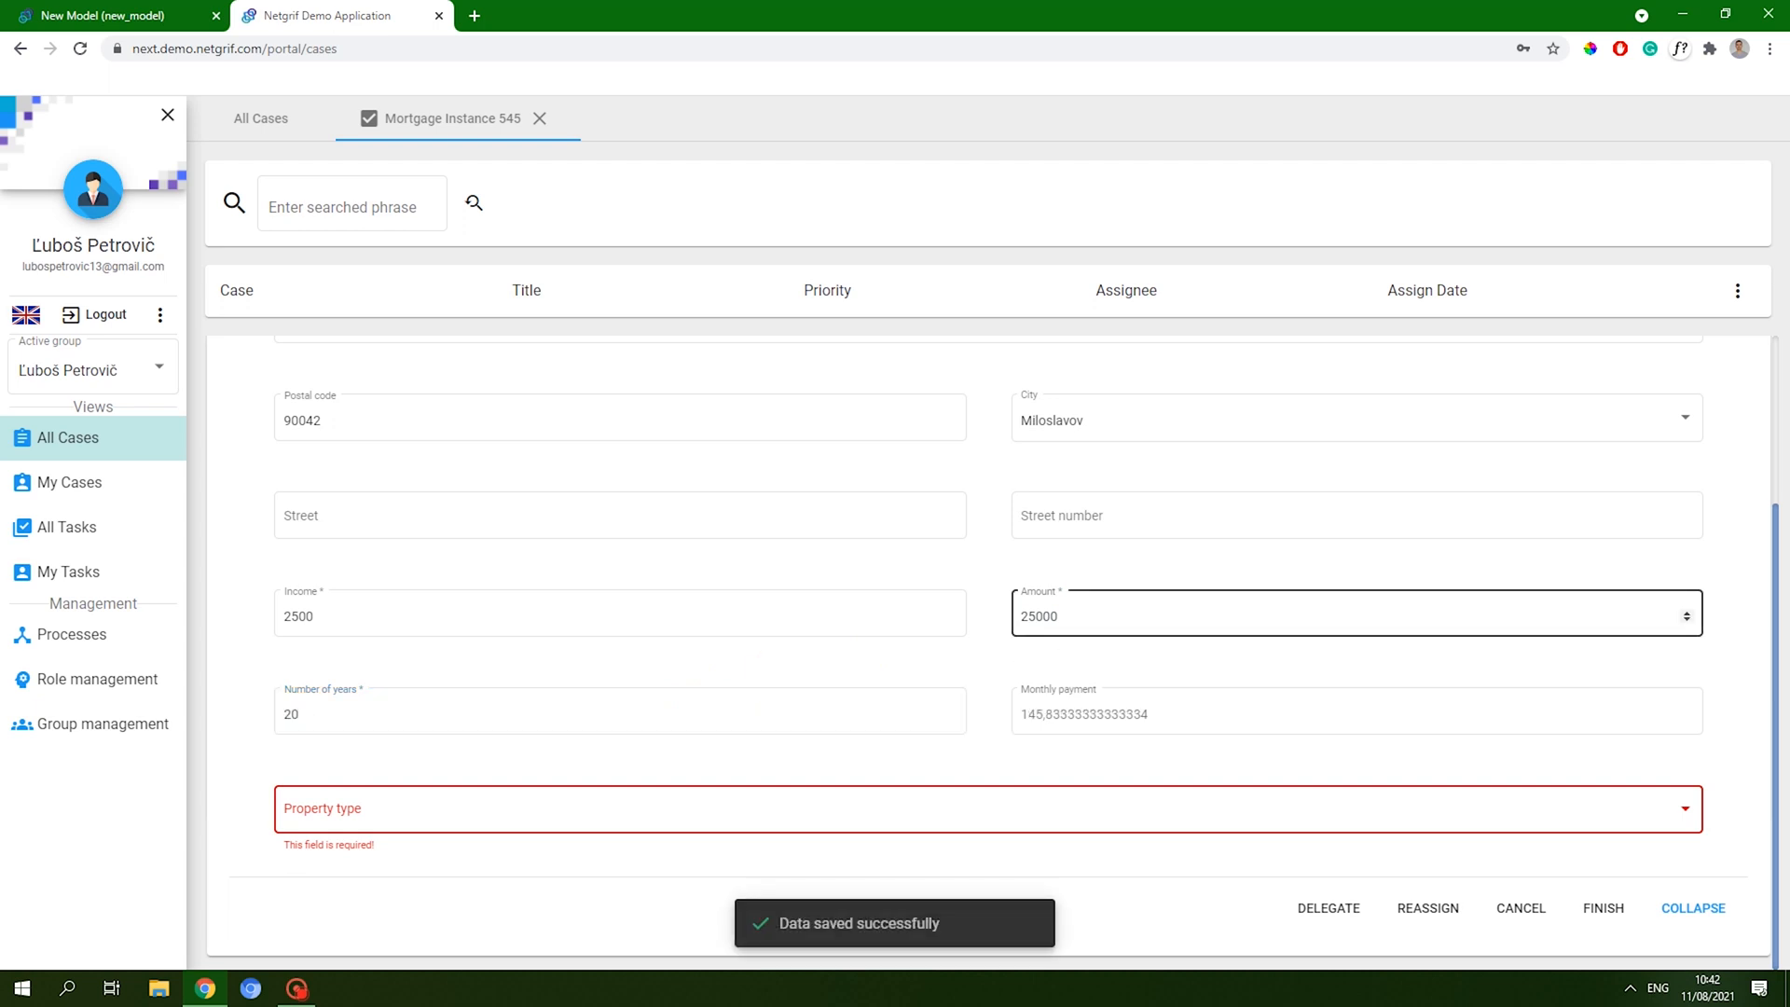
pyautogui.click(995, 816)
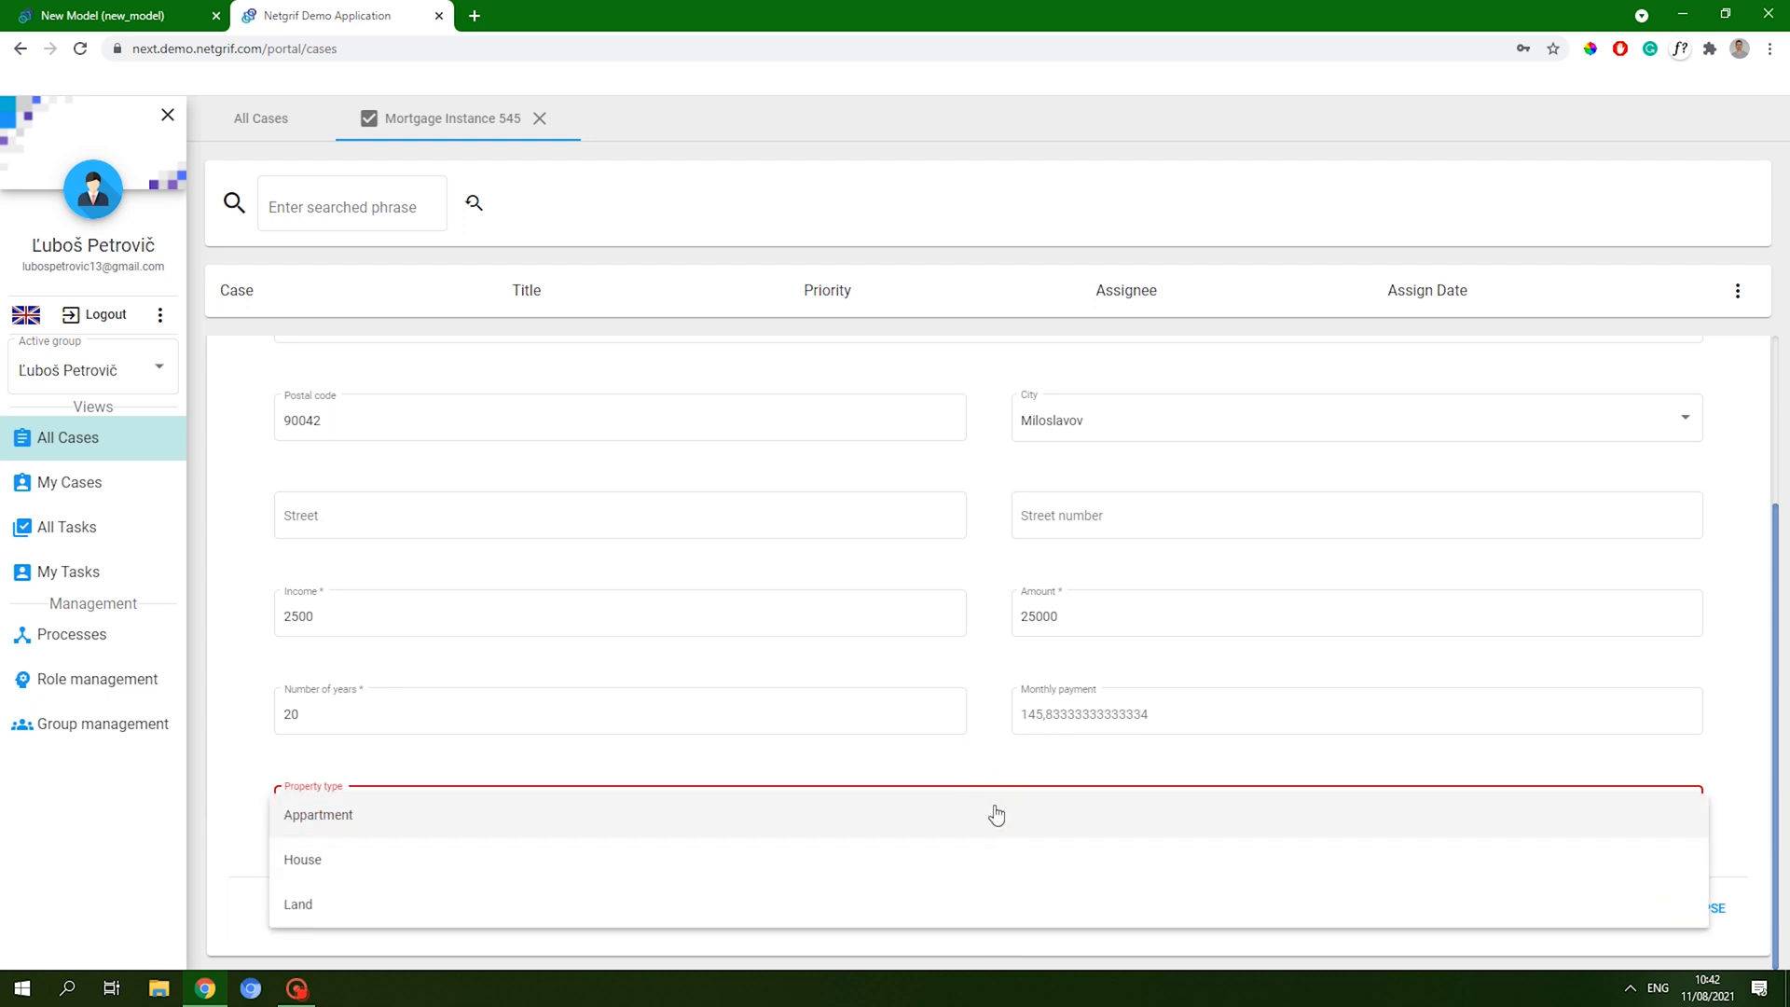
pyautogui.click(718, 851)
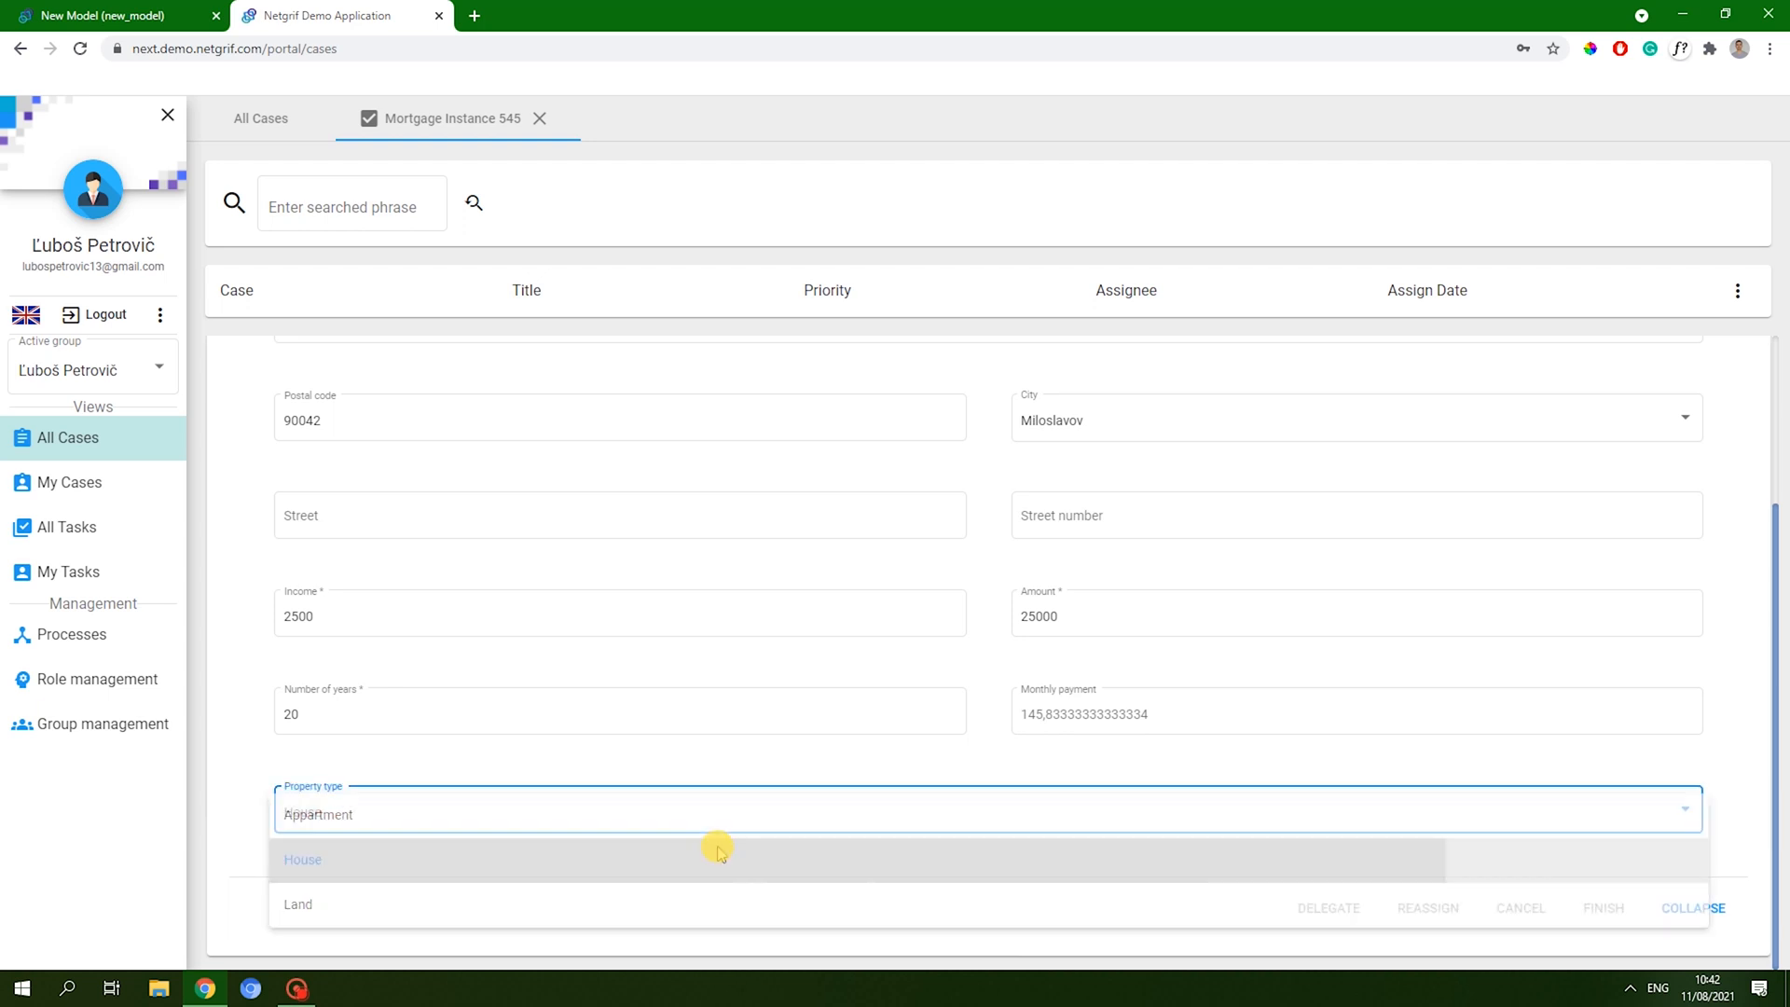
pyautogui.click(534, 758)
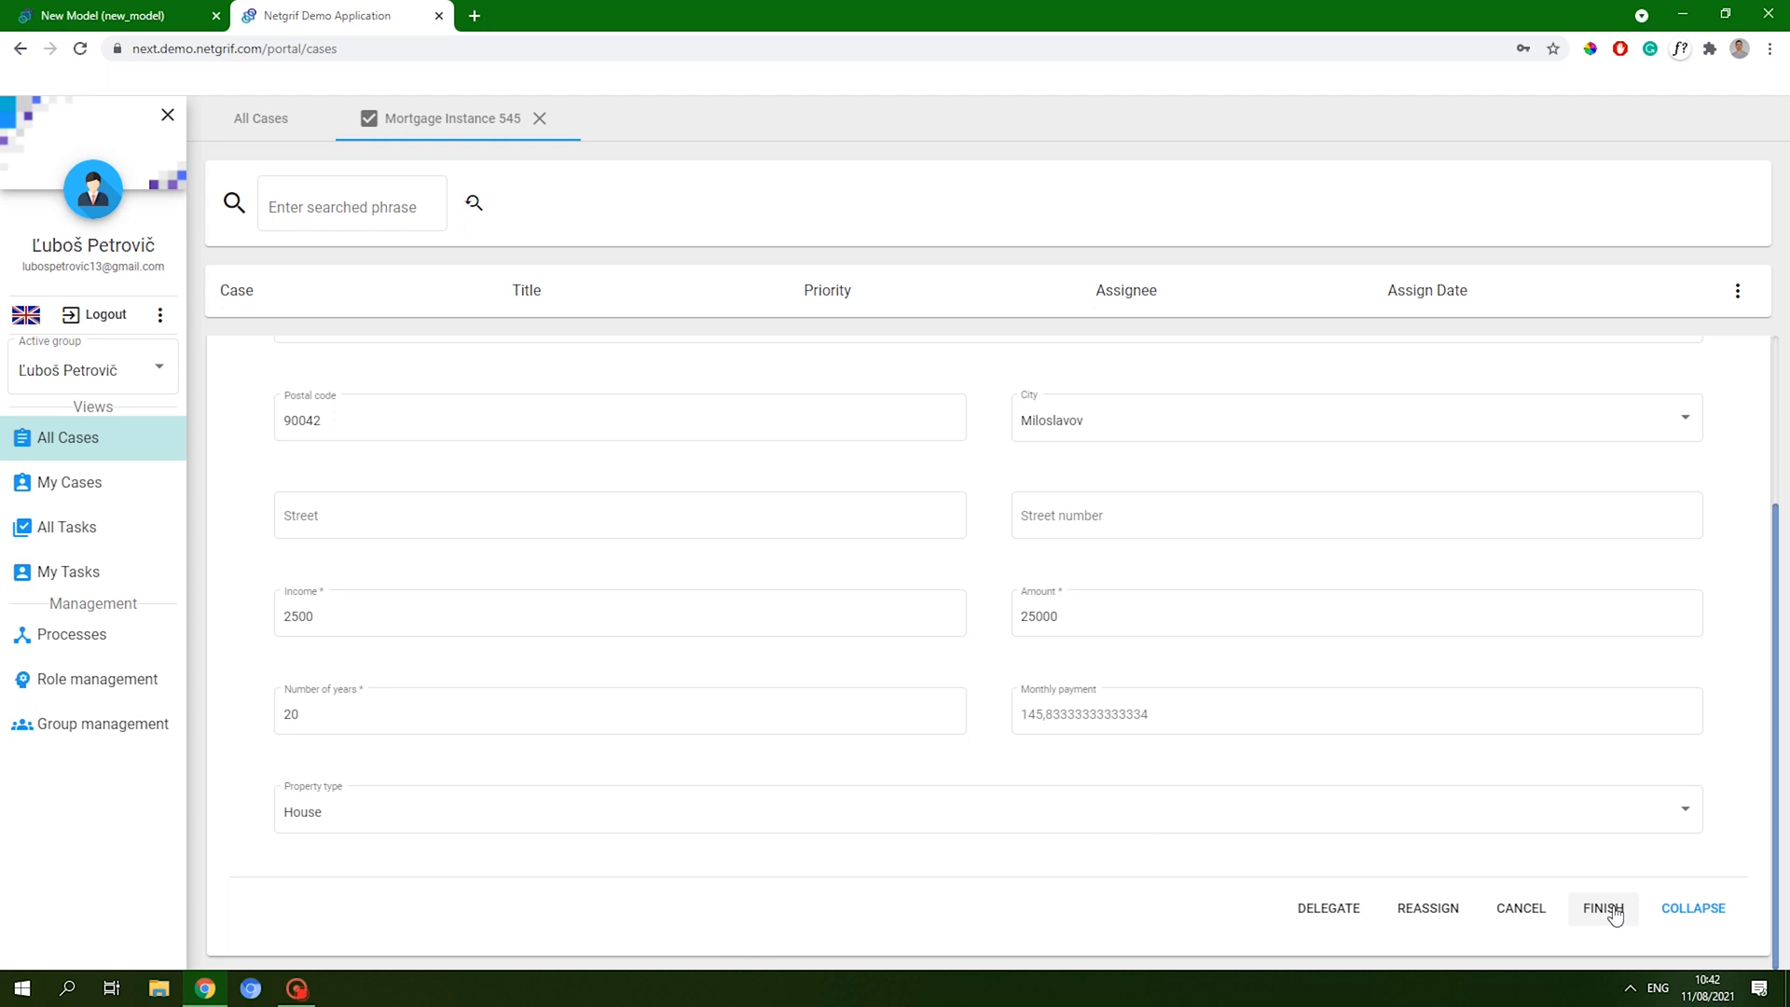
# - Finish the mortgage task and review Mortgage Instance 545's data: 2500, 25000, 20 years, House
pyautogui.click(1616, 912)
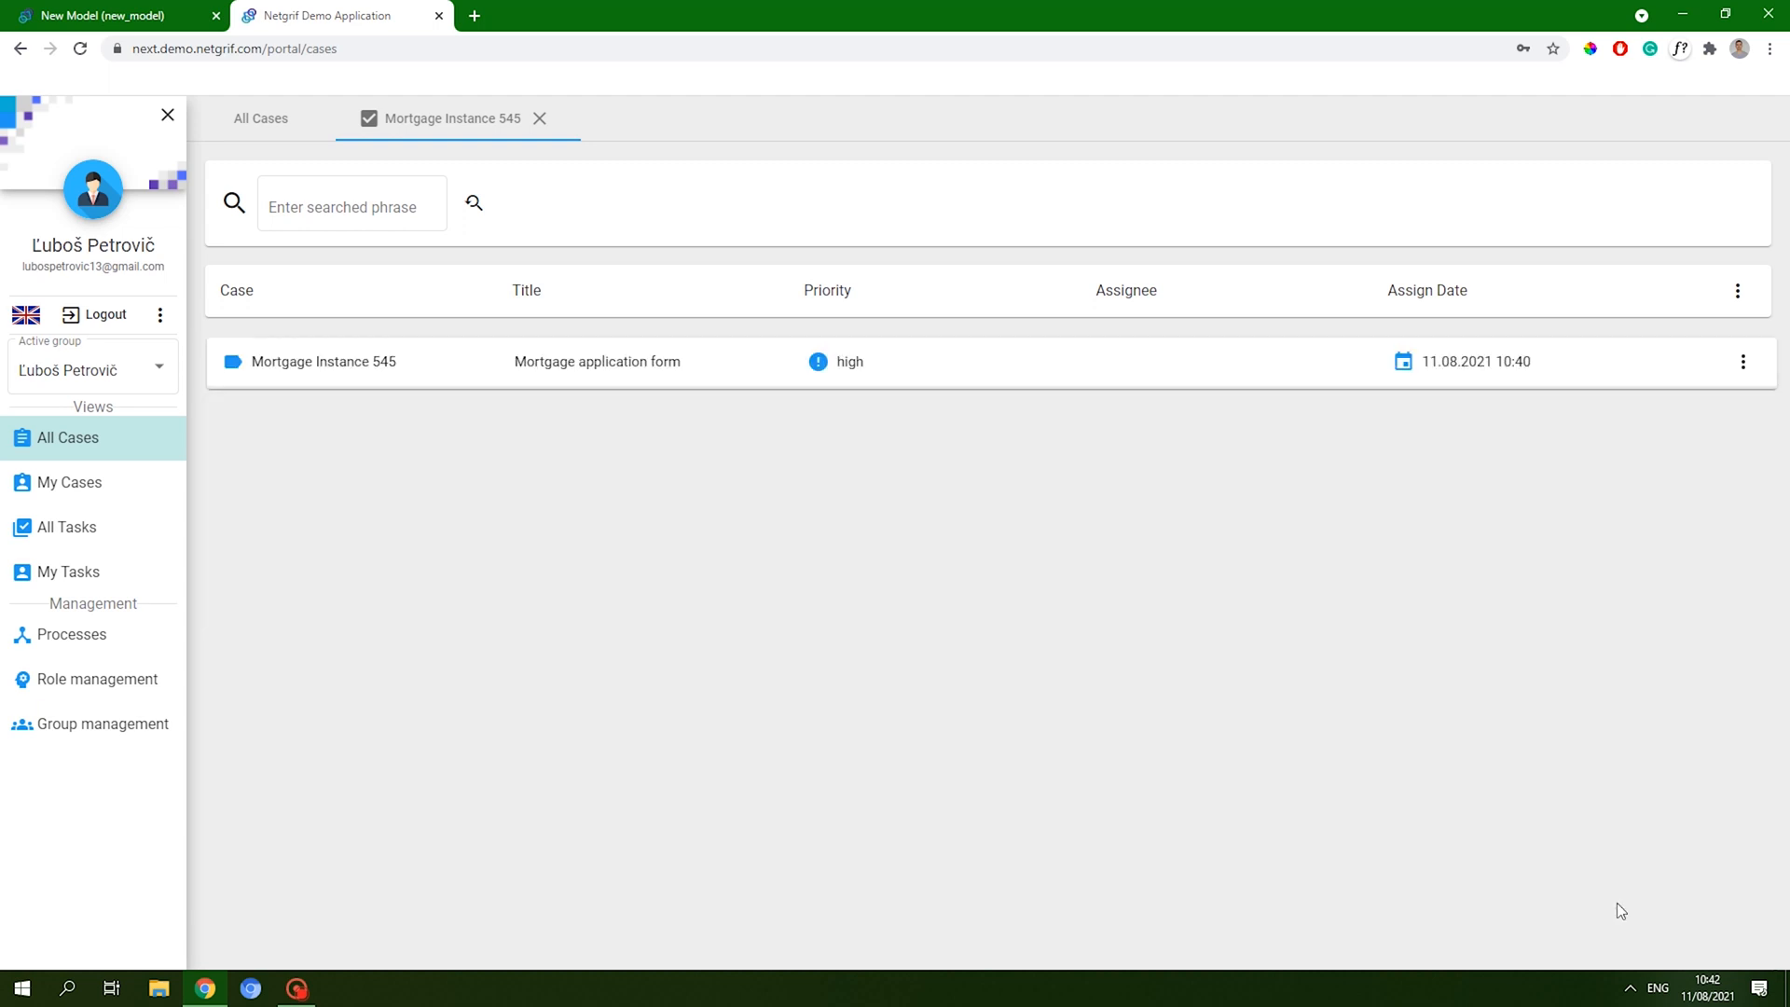
pyautogui.click(643, 389)
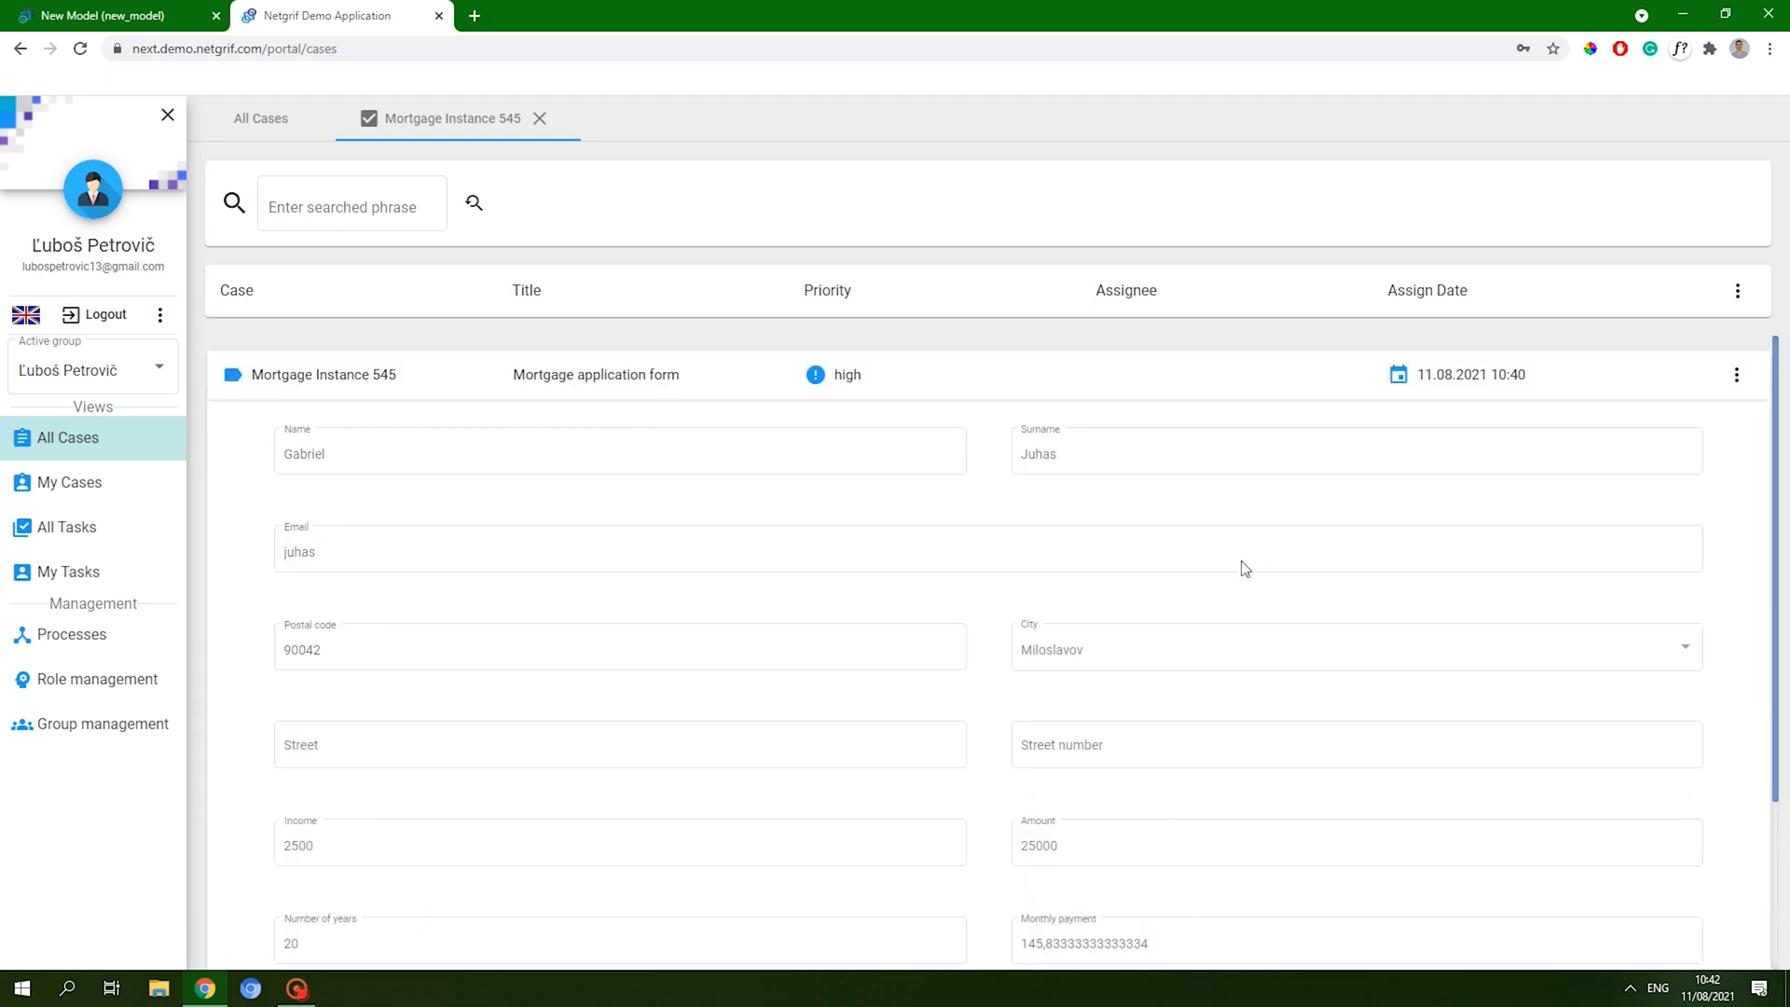
pyautogui.scroll(-3, 1231, 578)
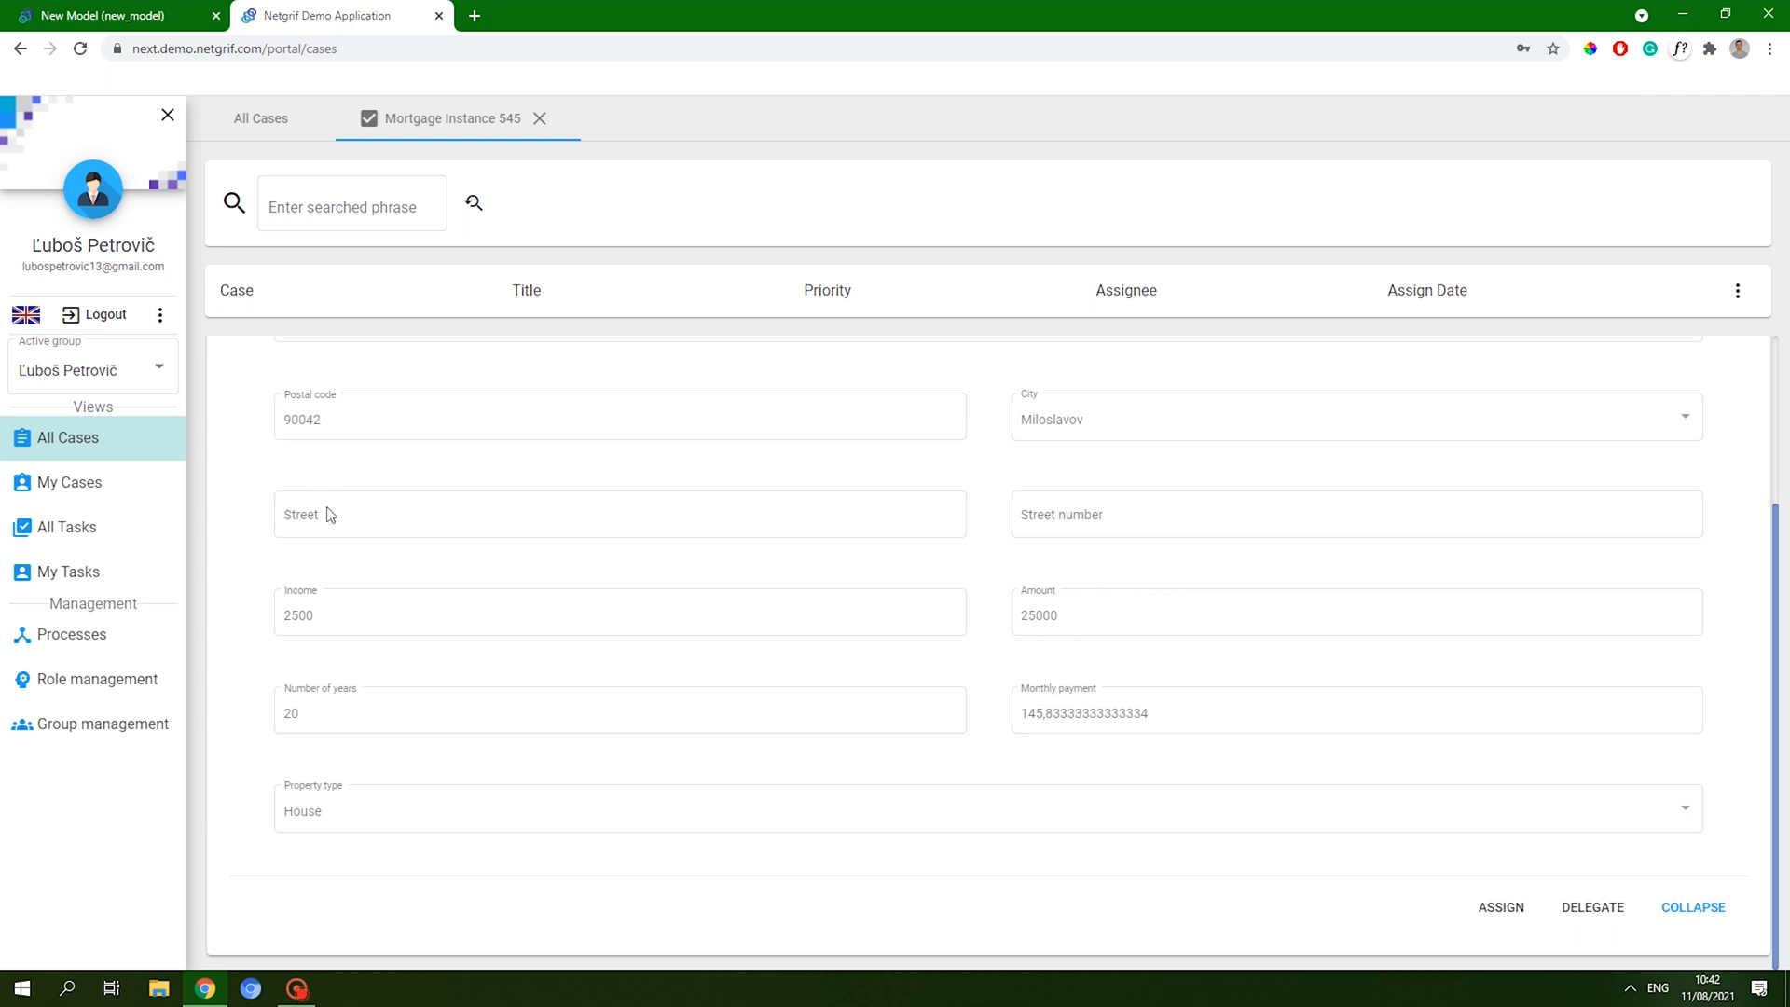
# - Return to the New Model editor and close the Netgrif Demo Application tab
pyautogui.click(134, 20)
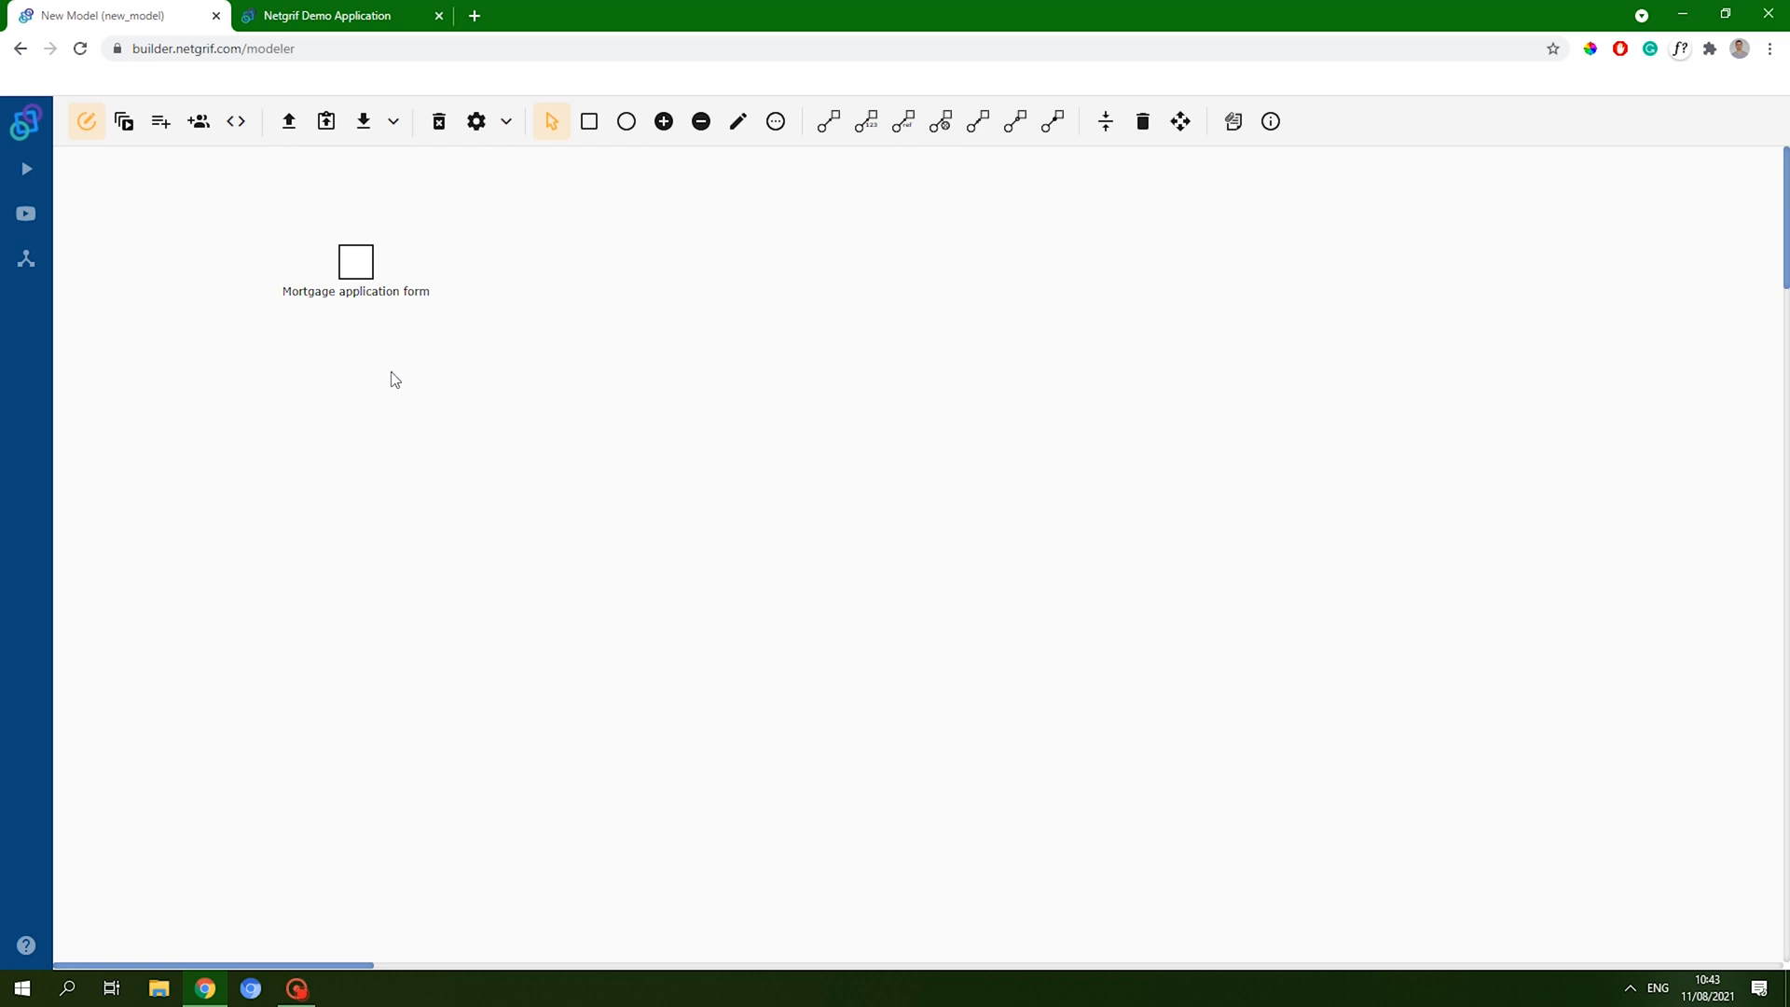
pyautogui.click(440, 16)
# - Add place p1 with one token and a transition t2 connected from p1 by an arc
pyautogui.click(627, 121)
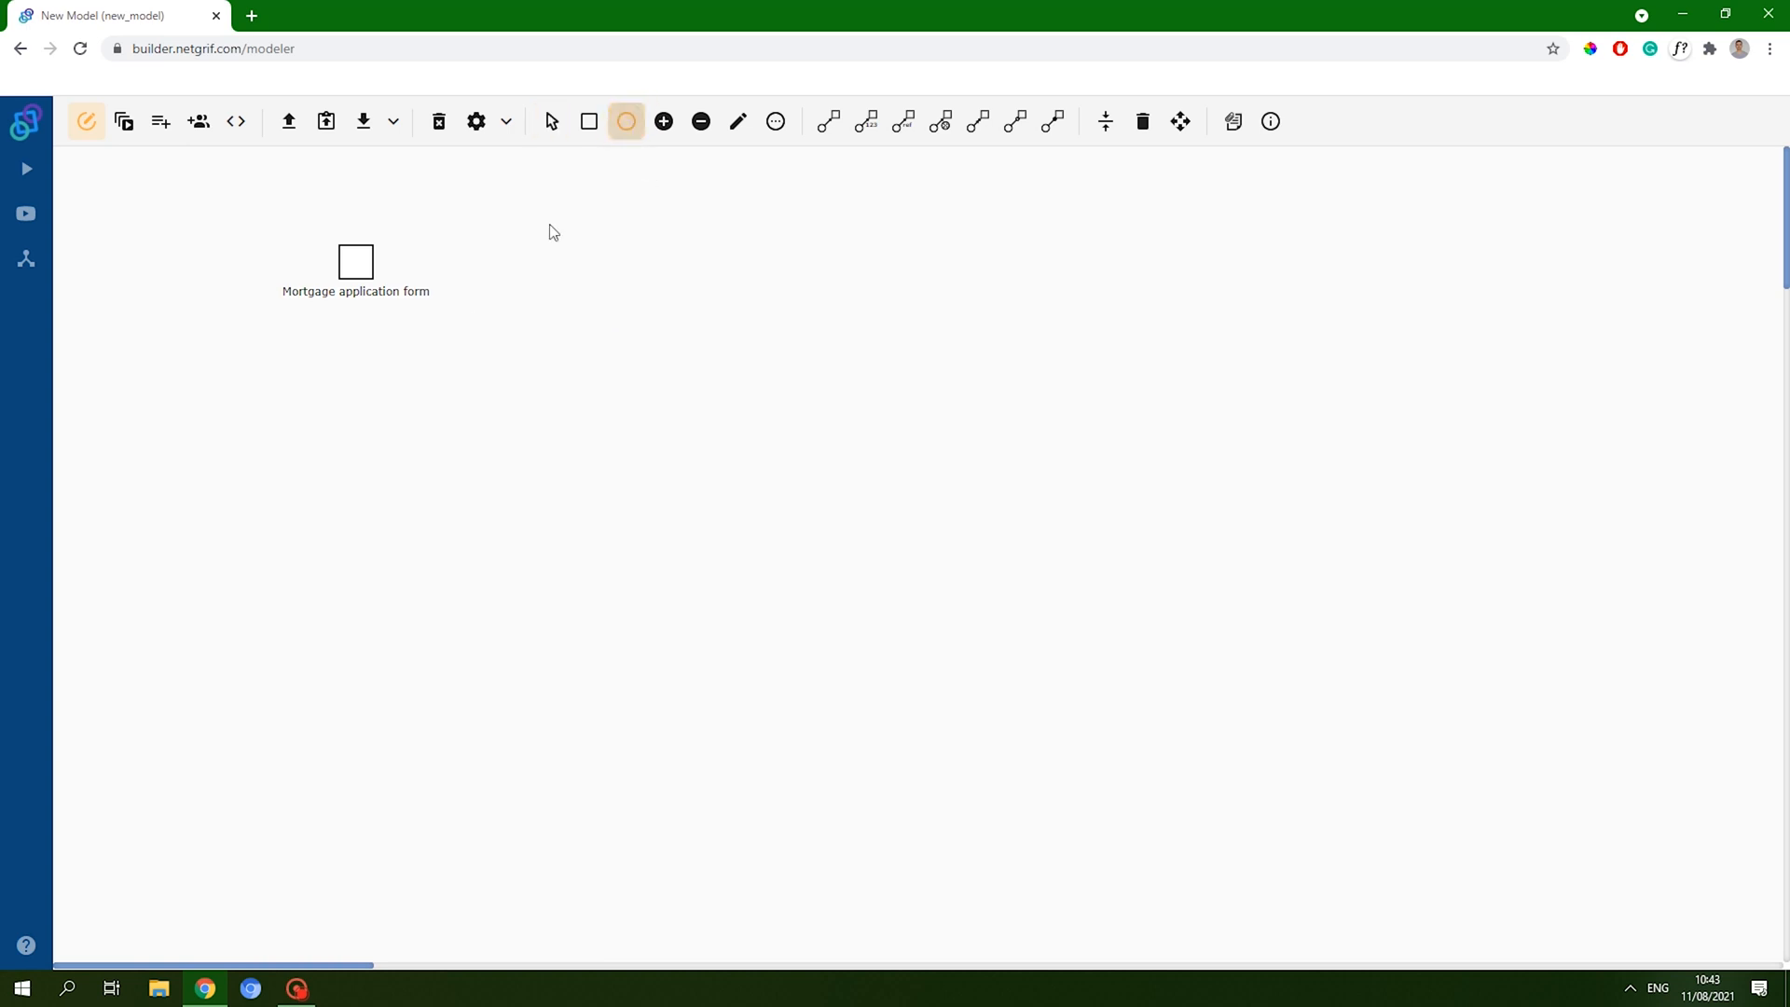
pyautogui.click(165, 448)
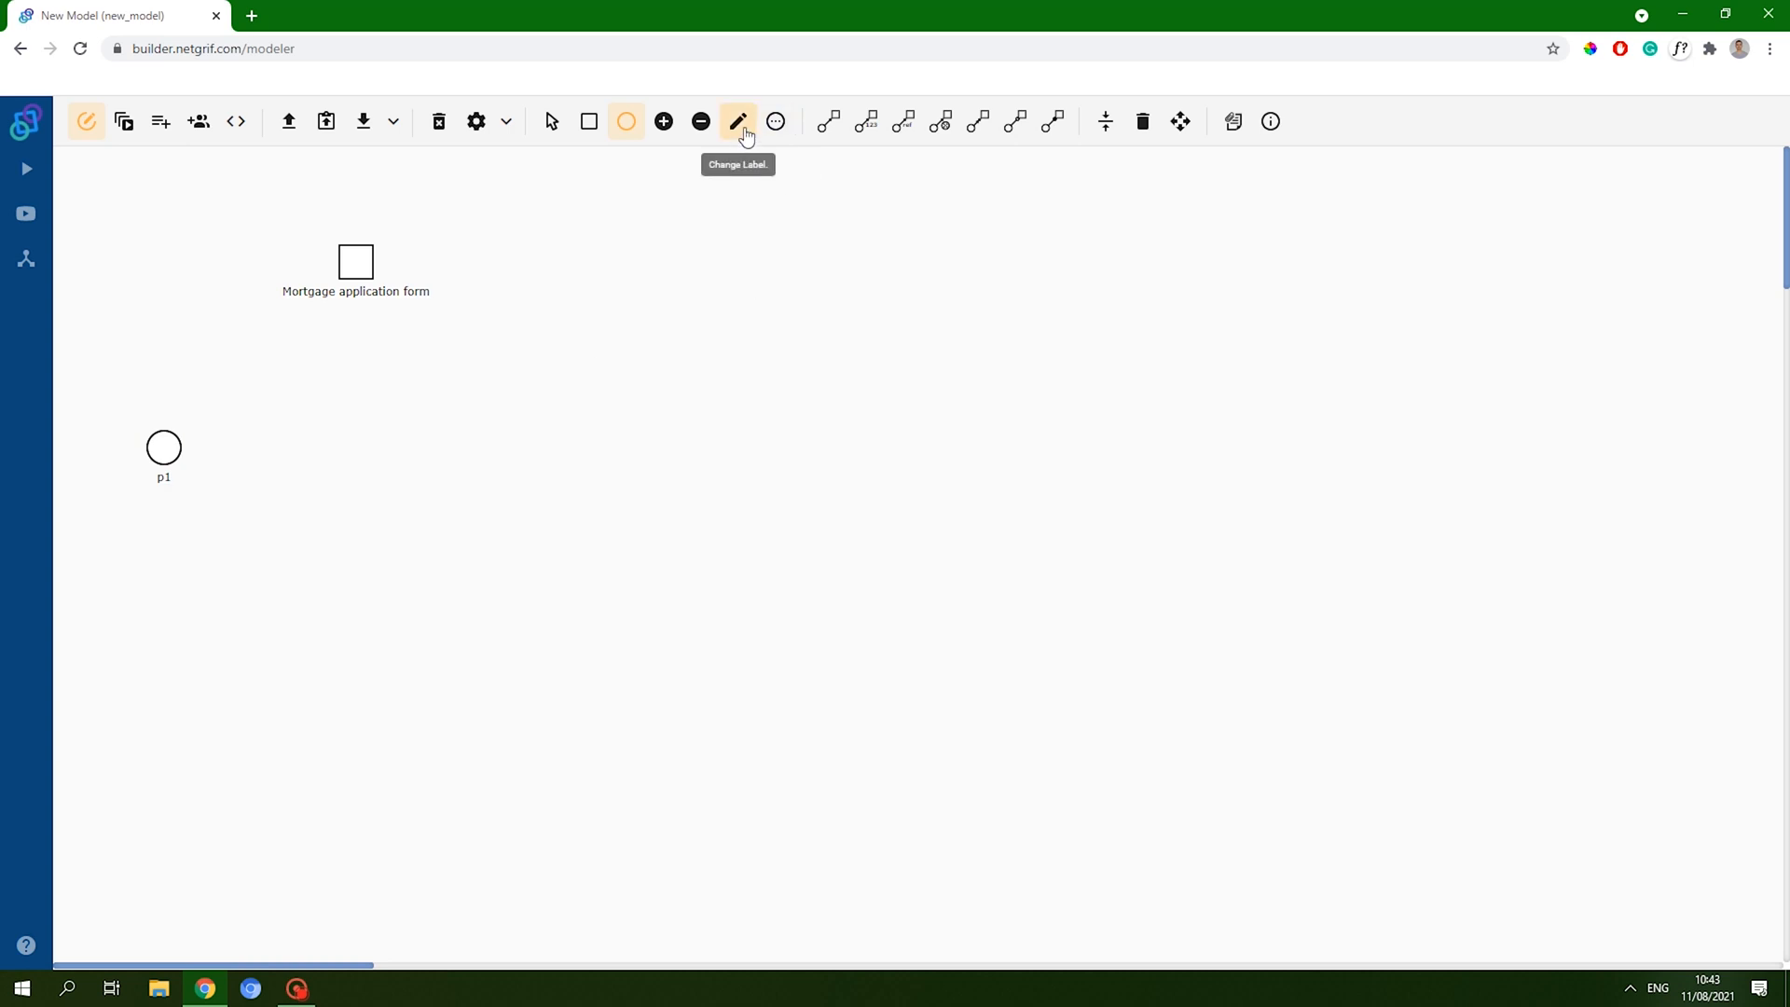
pyautogui.click(664, 122)
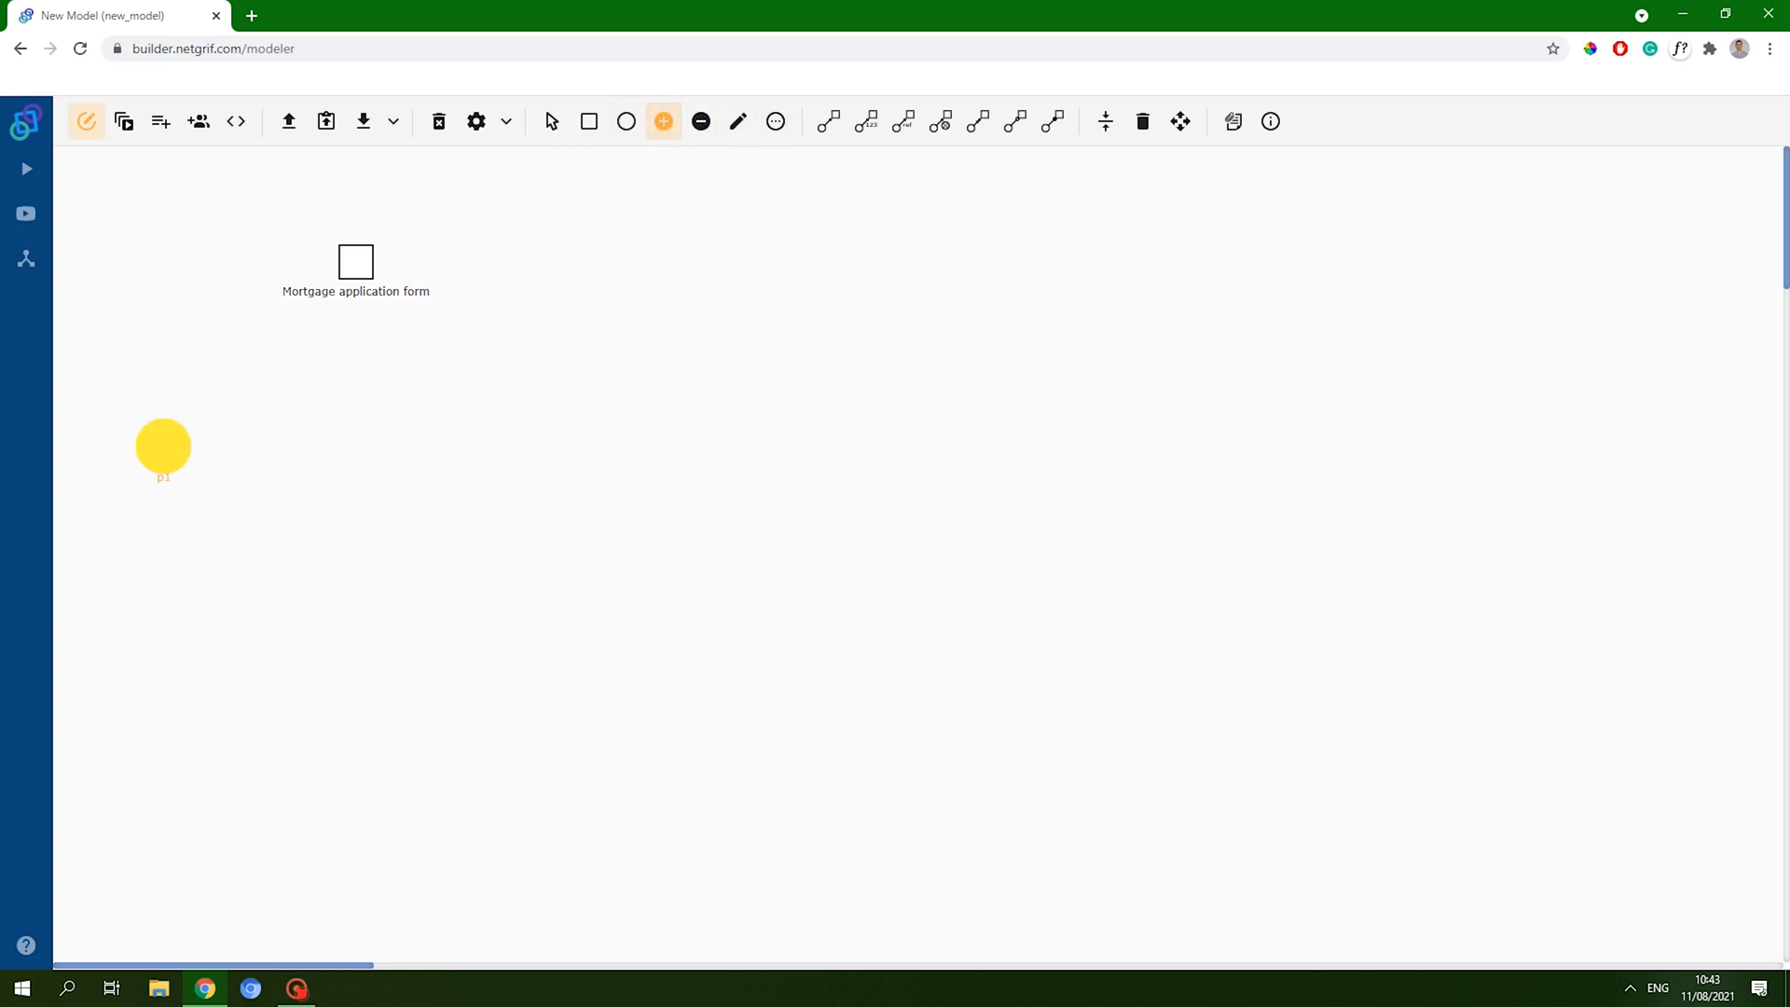
pyautogui.click(164, 447)
pyautogui.click(589, 126)
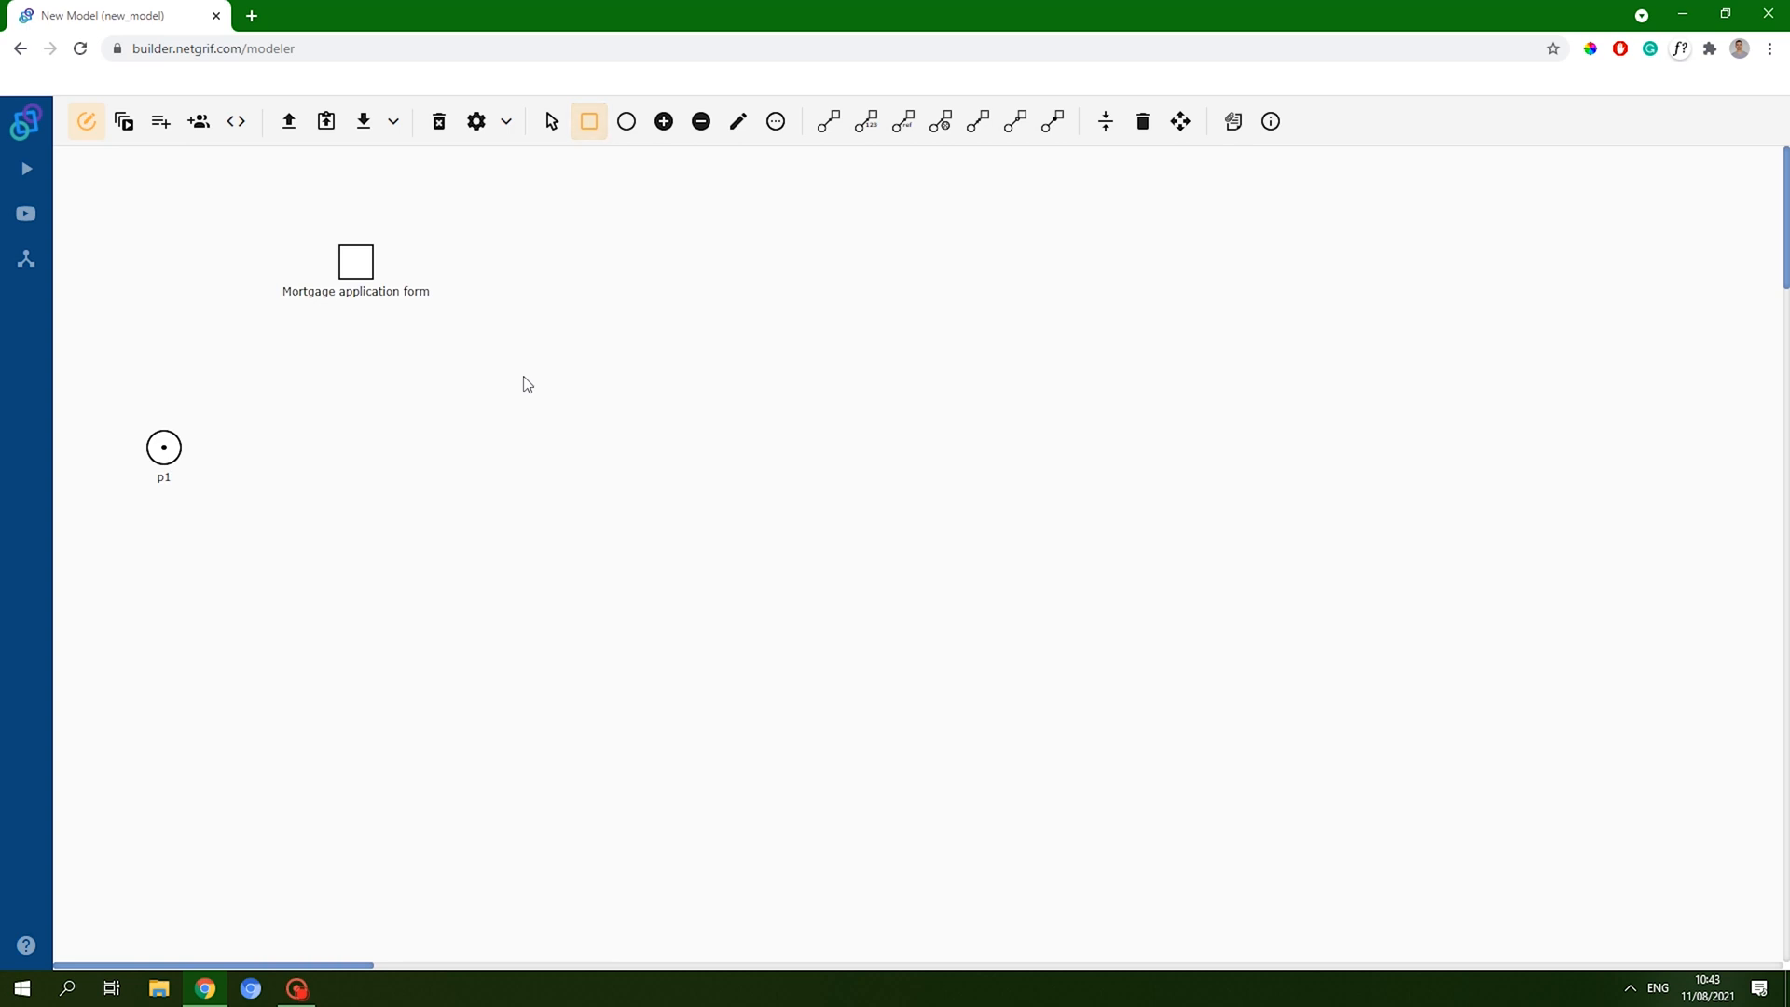
pyautogui.click(255, 448)
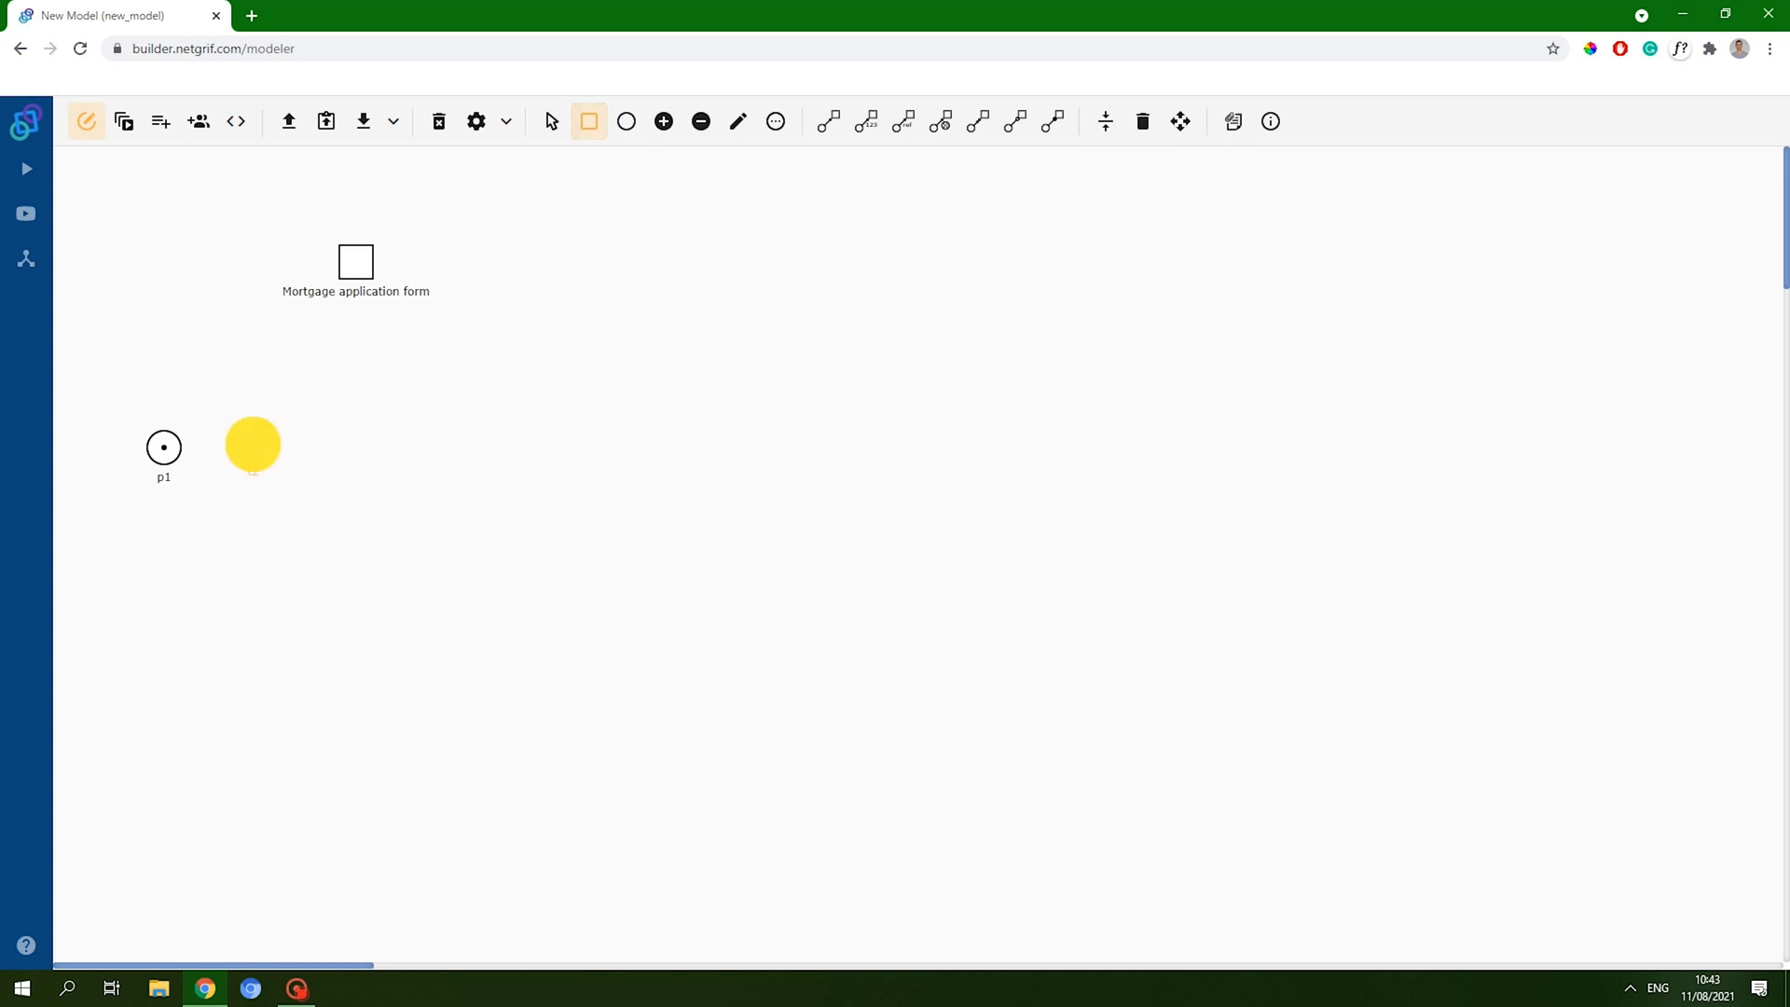
pyautogui.click(826, 126)
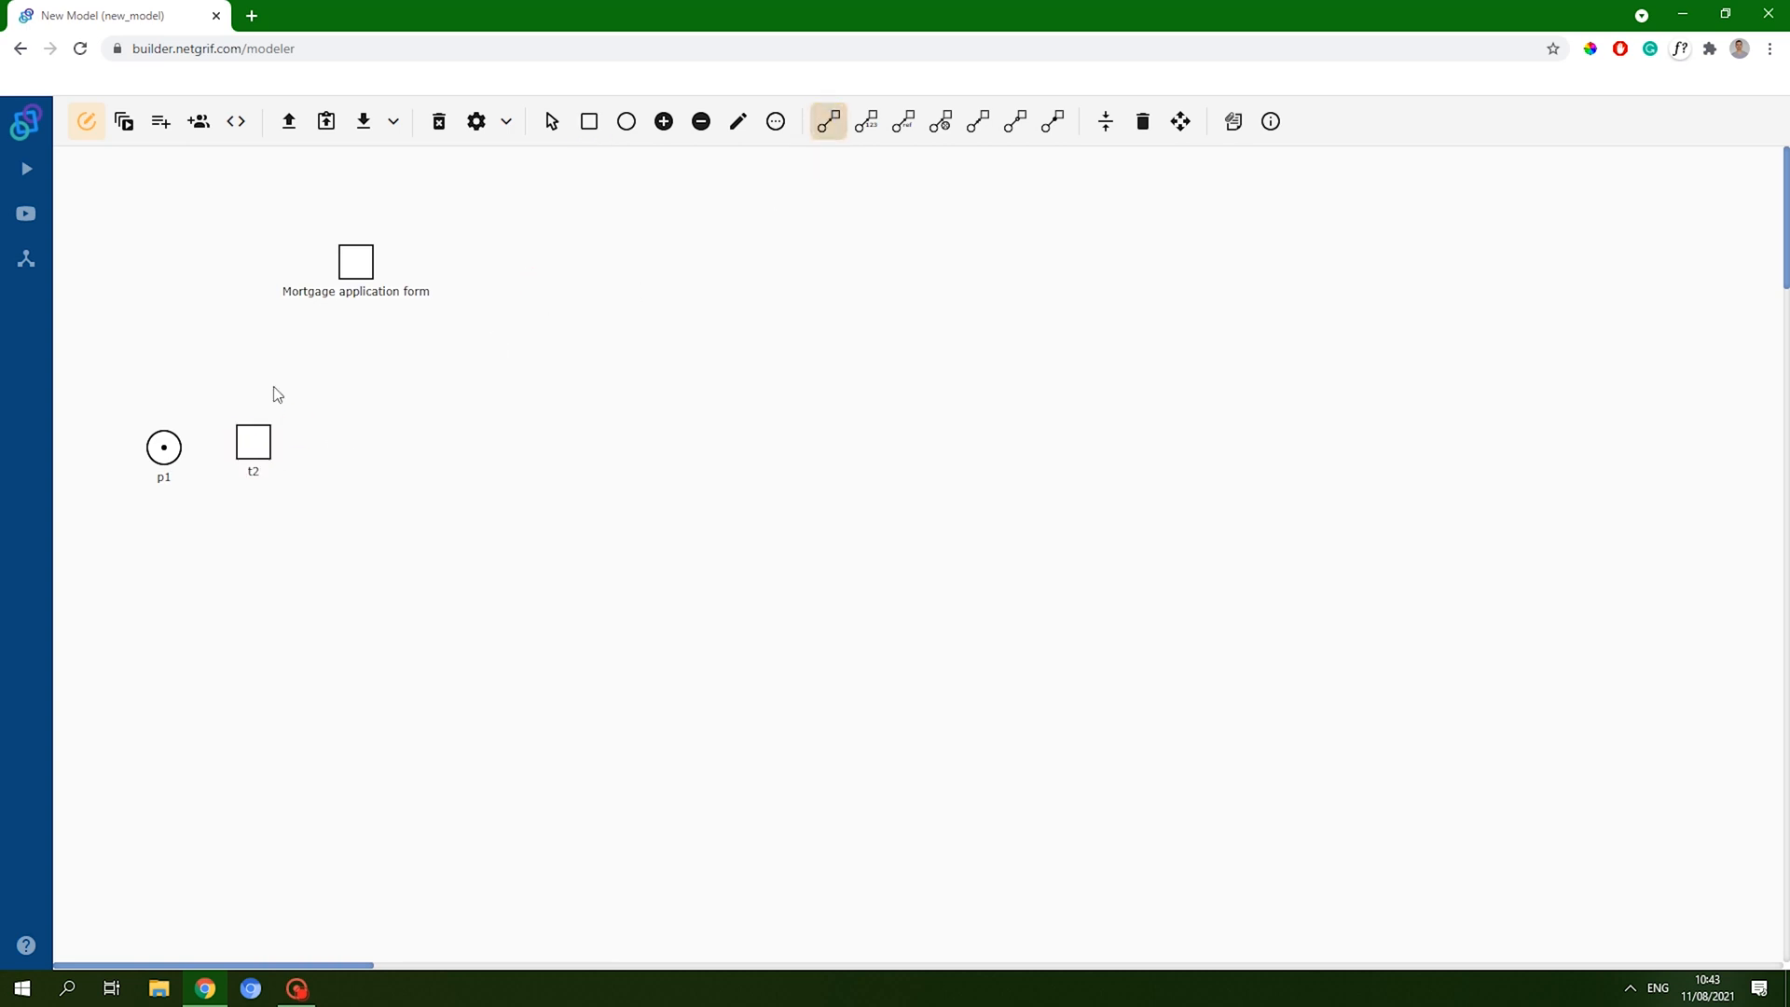
pyautogui.click(164, 448)
pyautogui.click(254, 442)
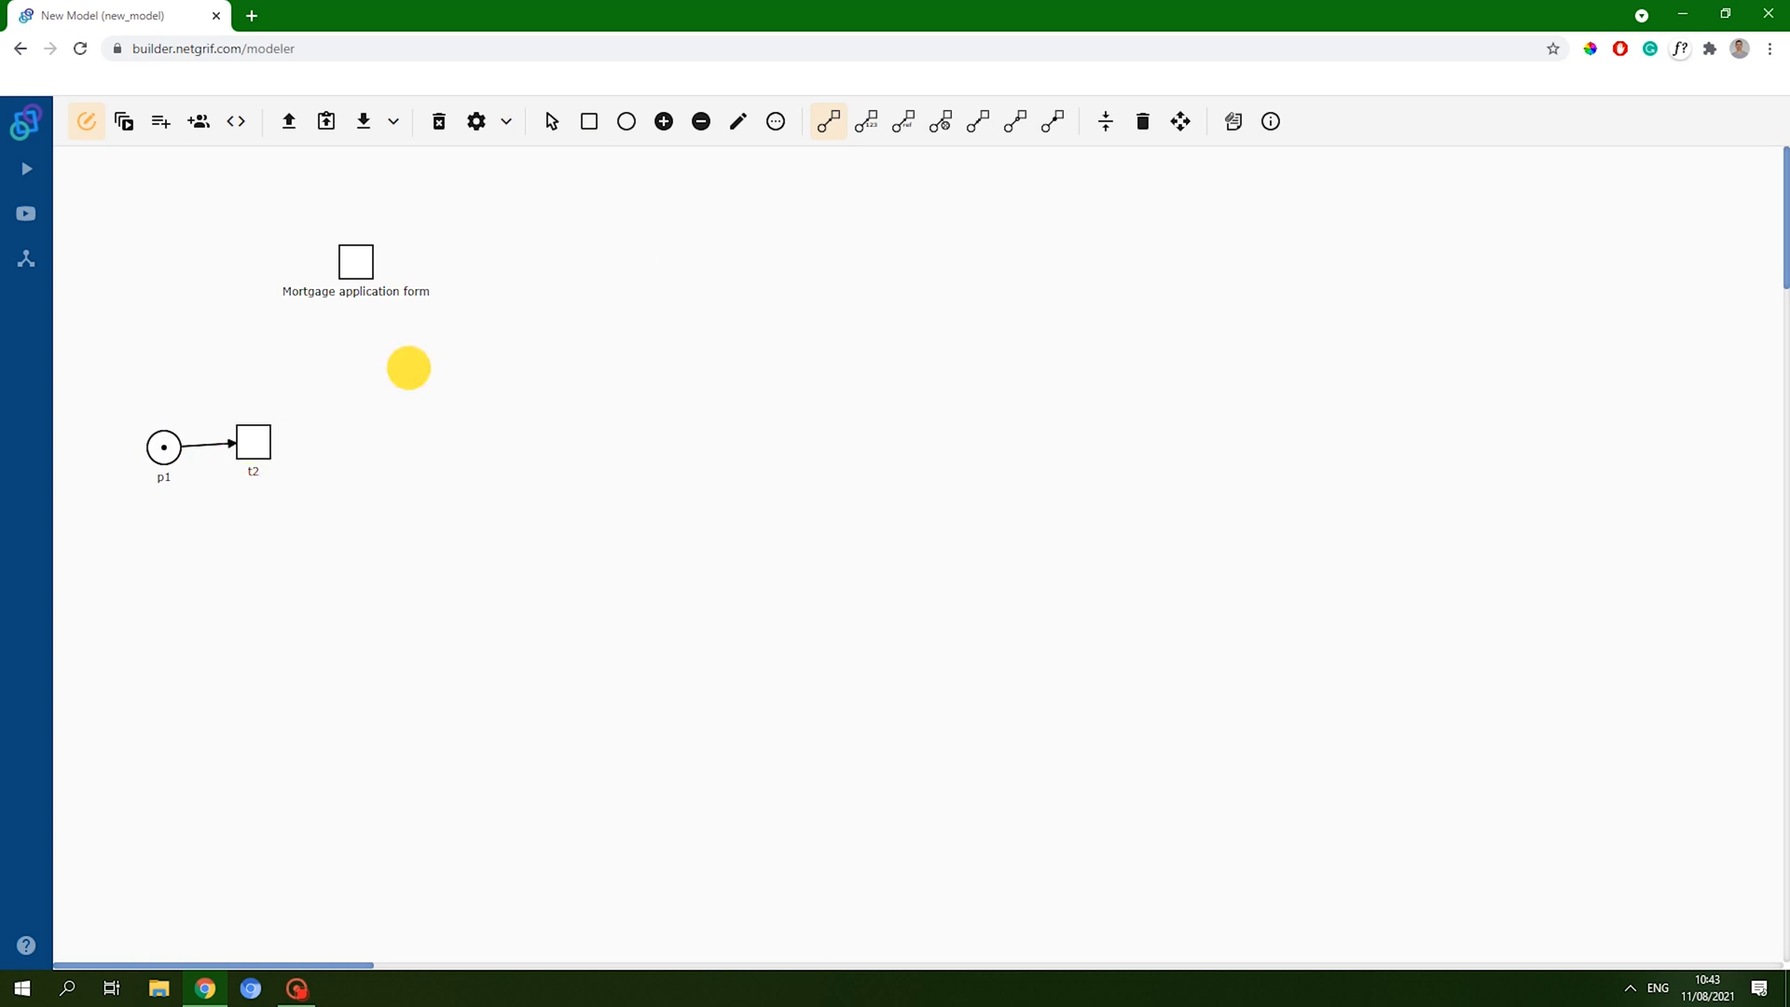
# - Label t2 'Submit mortgage application form', auto-layout the net and move it level with p1
pyautogui.click(738, 121)
pyautogui.click(265, 429)
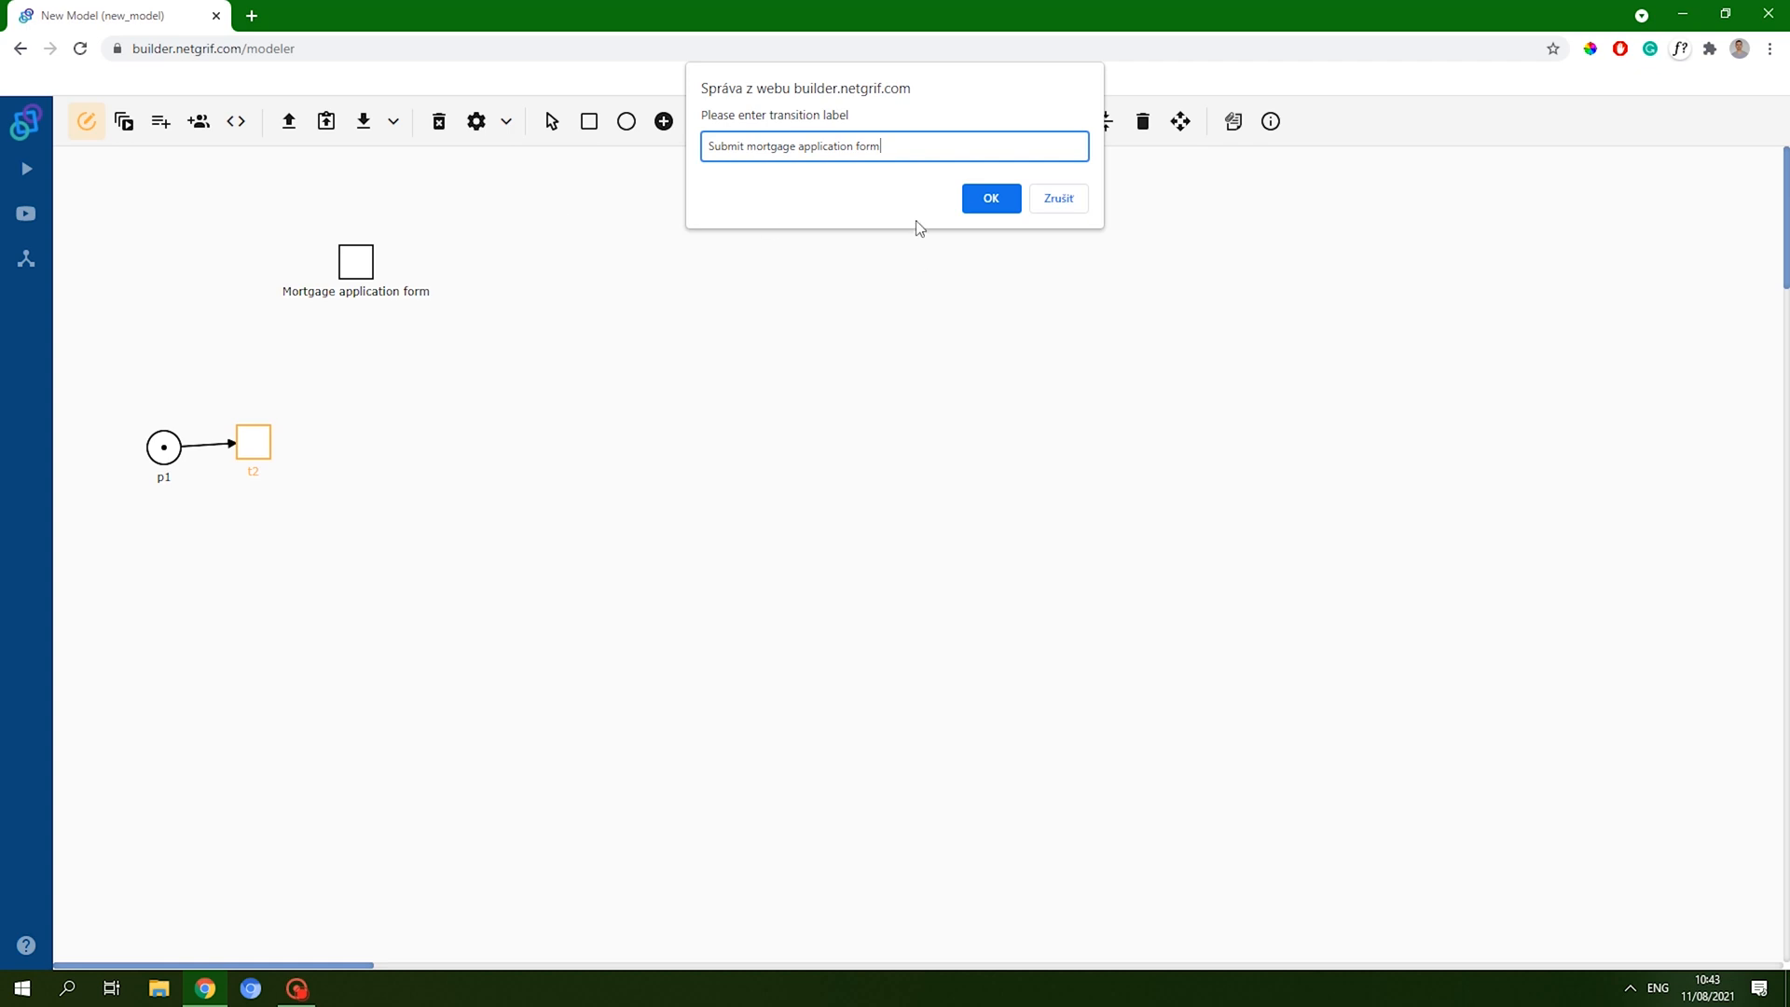
pyautogui.click(991, 197)
pyautogui.click(1106, 121)
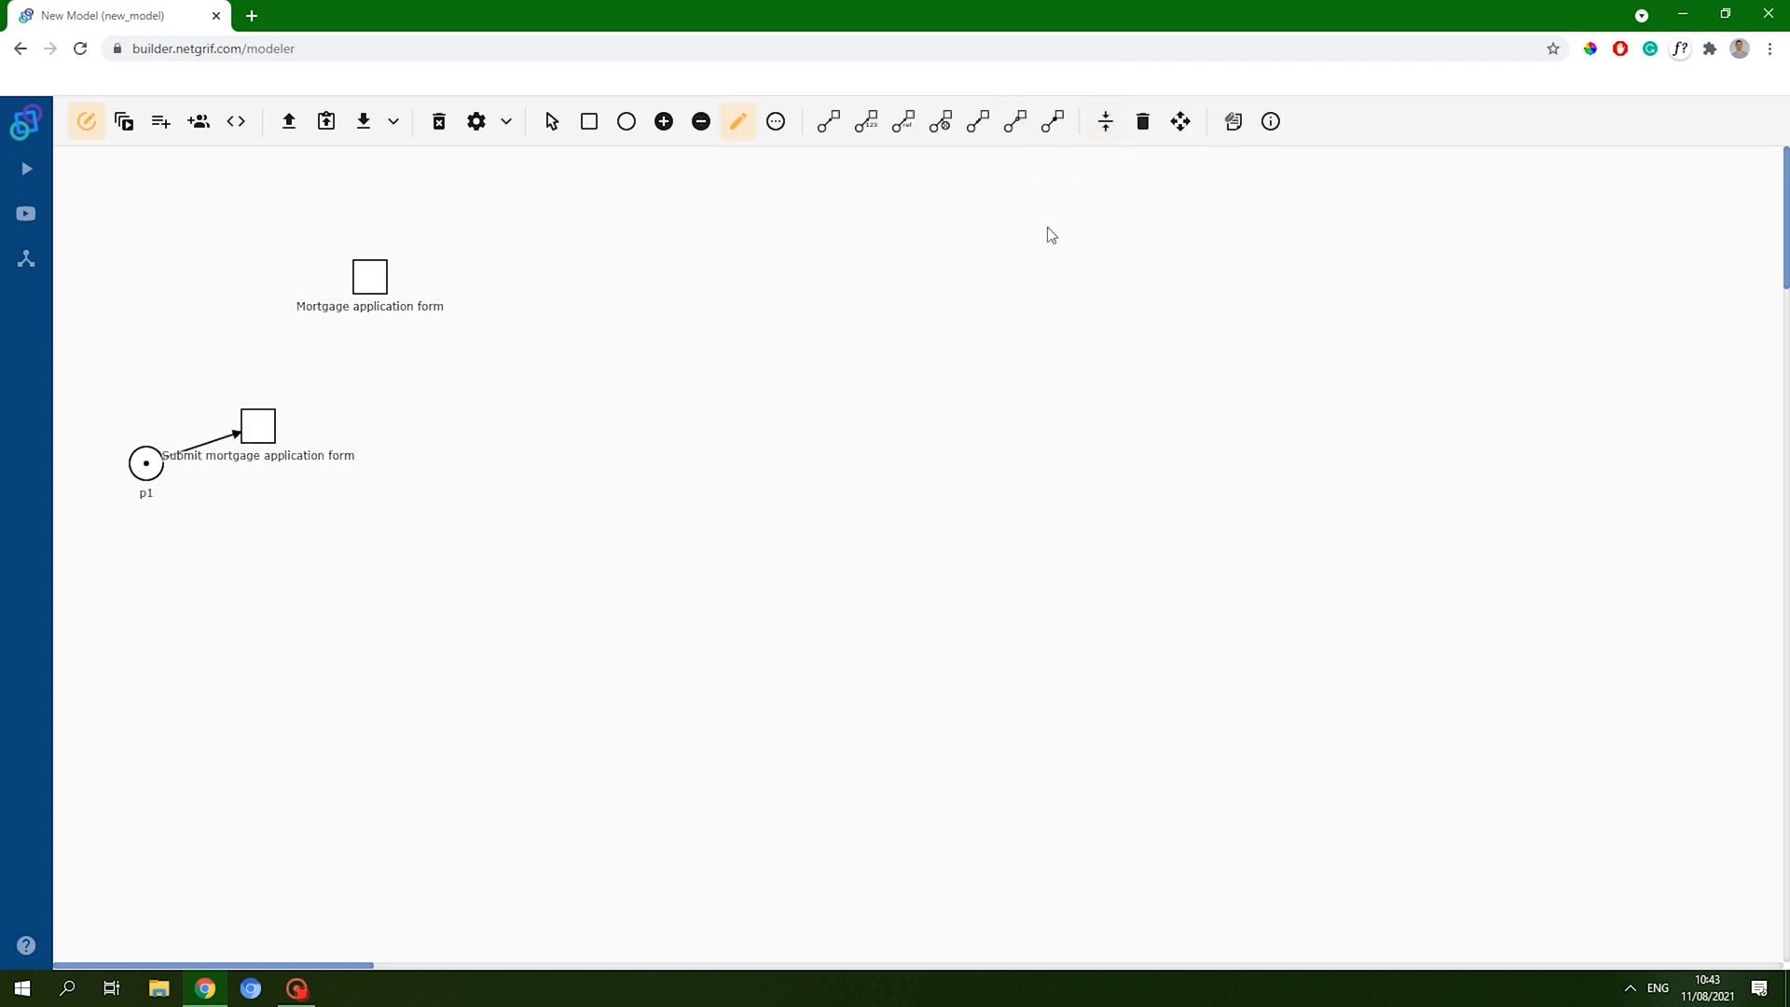
pyautogui.click(1180, 121)
pyautogui.click(568, 285)
pyautogui.moveTo(258, 426); pyautogui.dragTo(323, 460)
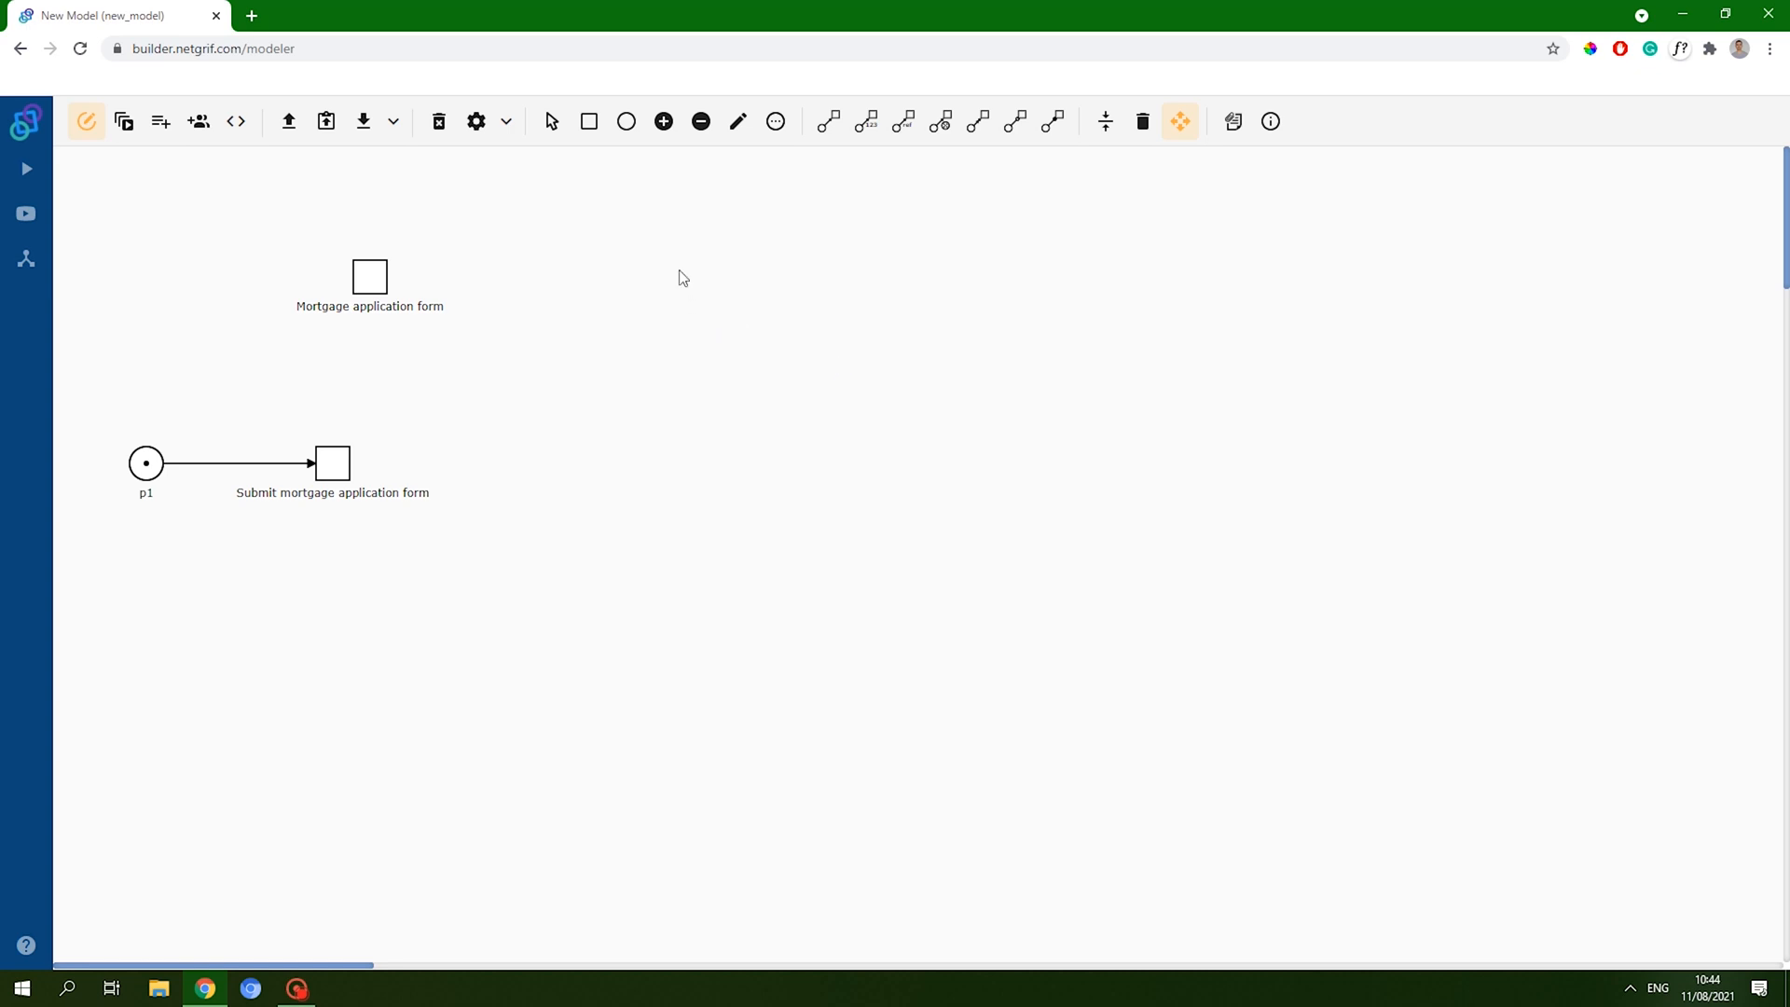
# - Give the Submit transition a saved form with a simple TaskRef set to 't1 - Mortgage application form'
pyautogui.rightClick(350, 471)
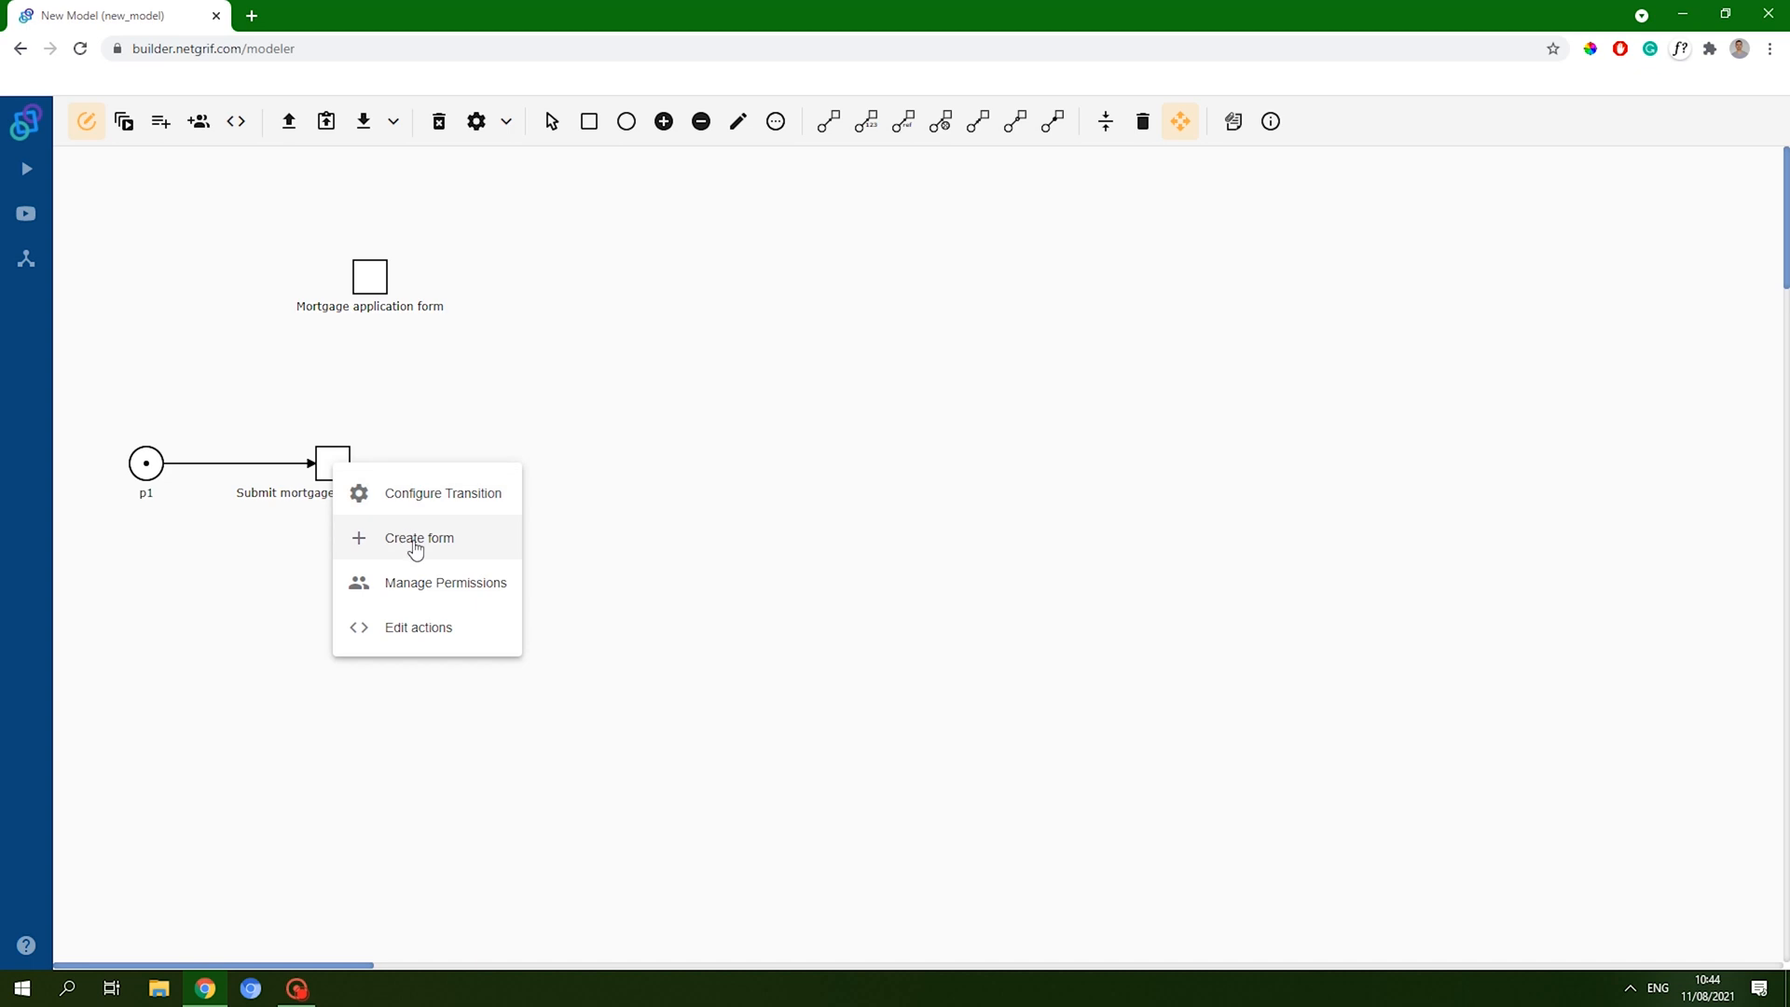
pyautogui.click(415, 549)
pyautogui.scroll(-1, 164, 515)
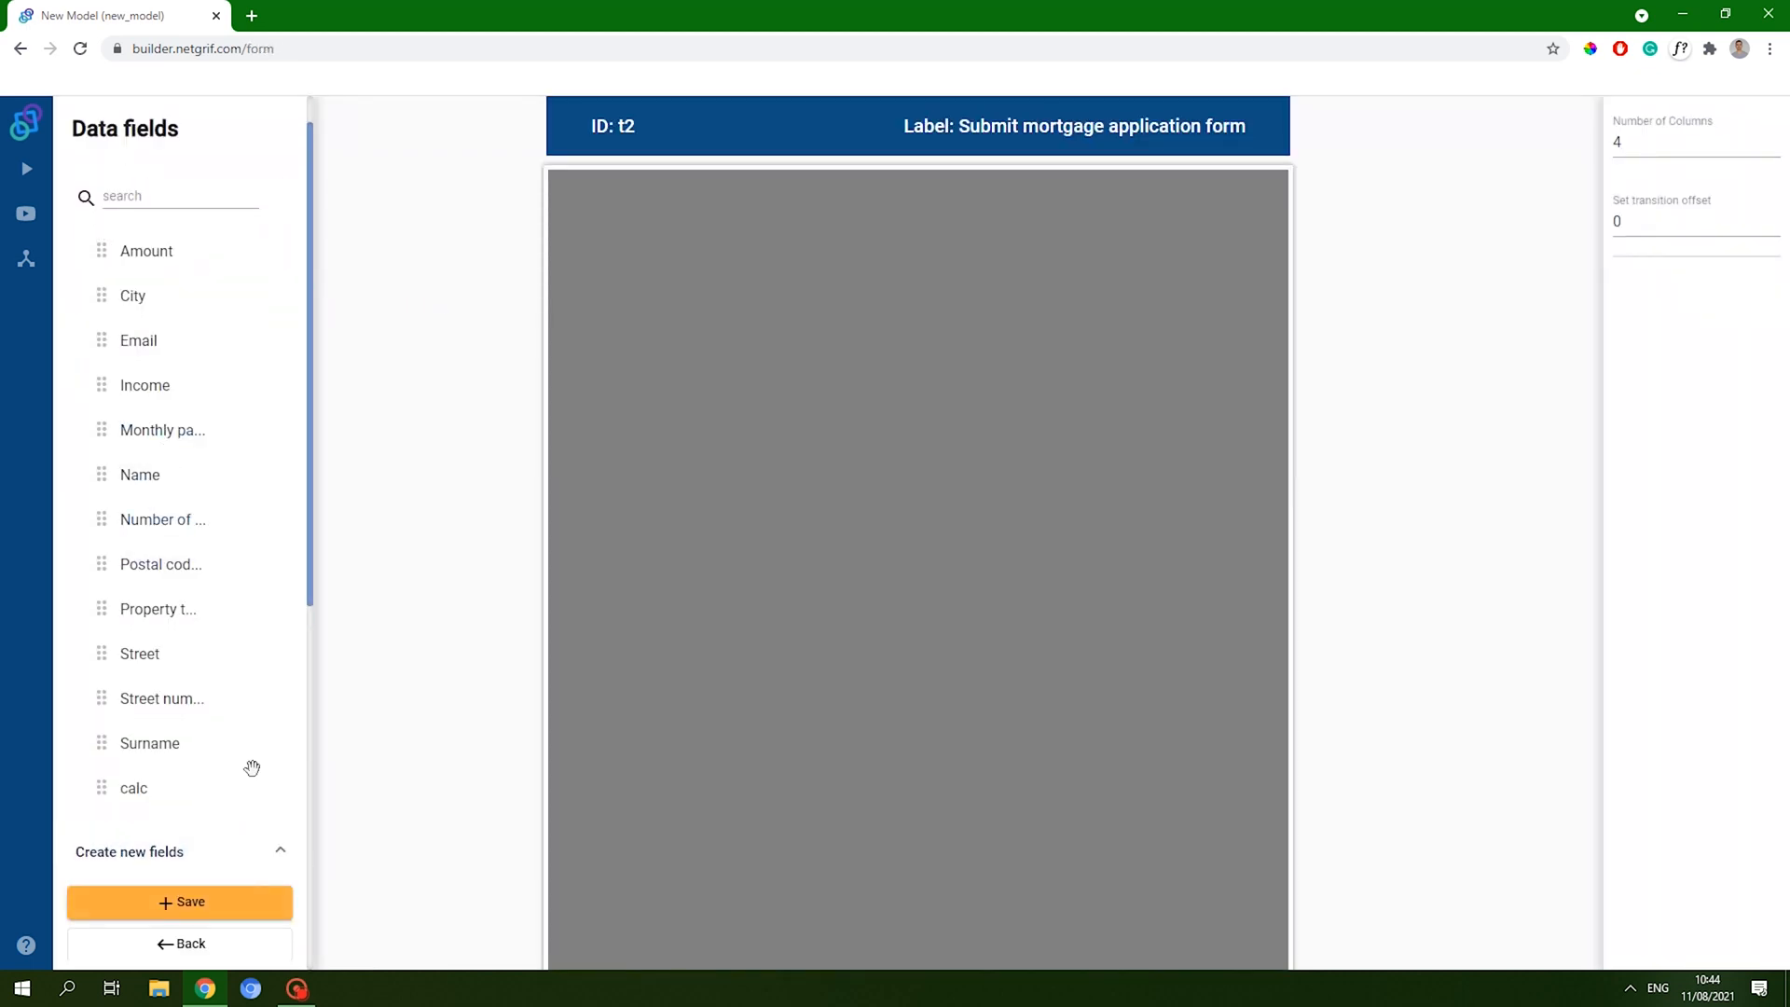
pyautogui.scroll(-5, 247, 763)
pyautogui.click(176, 836)
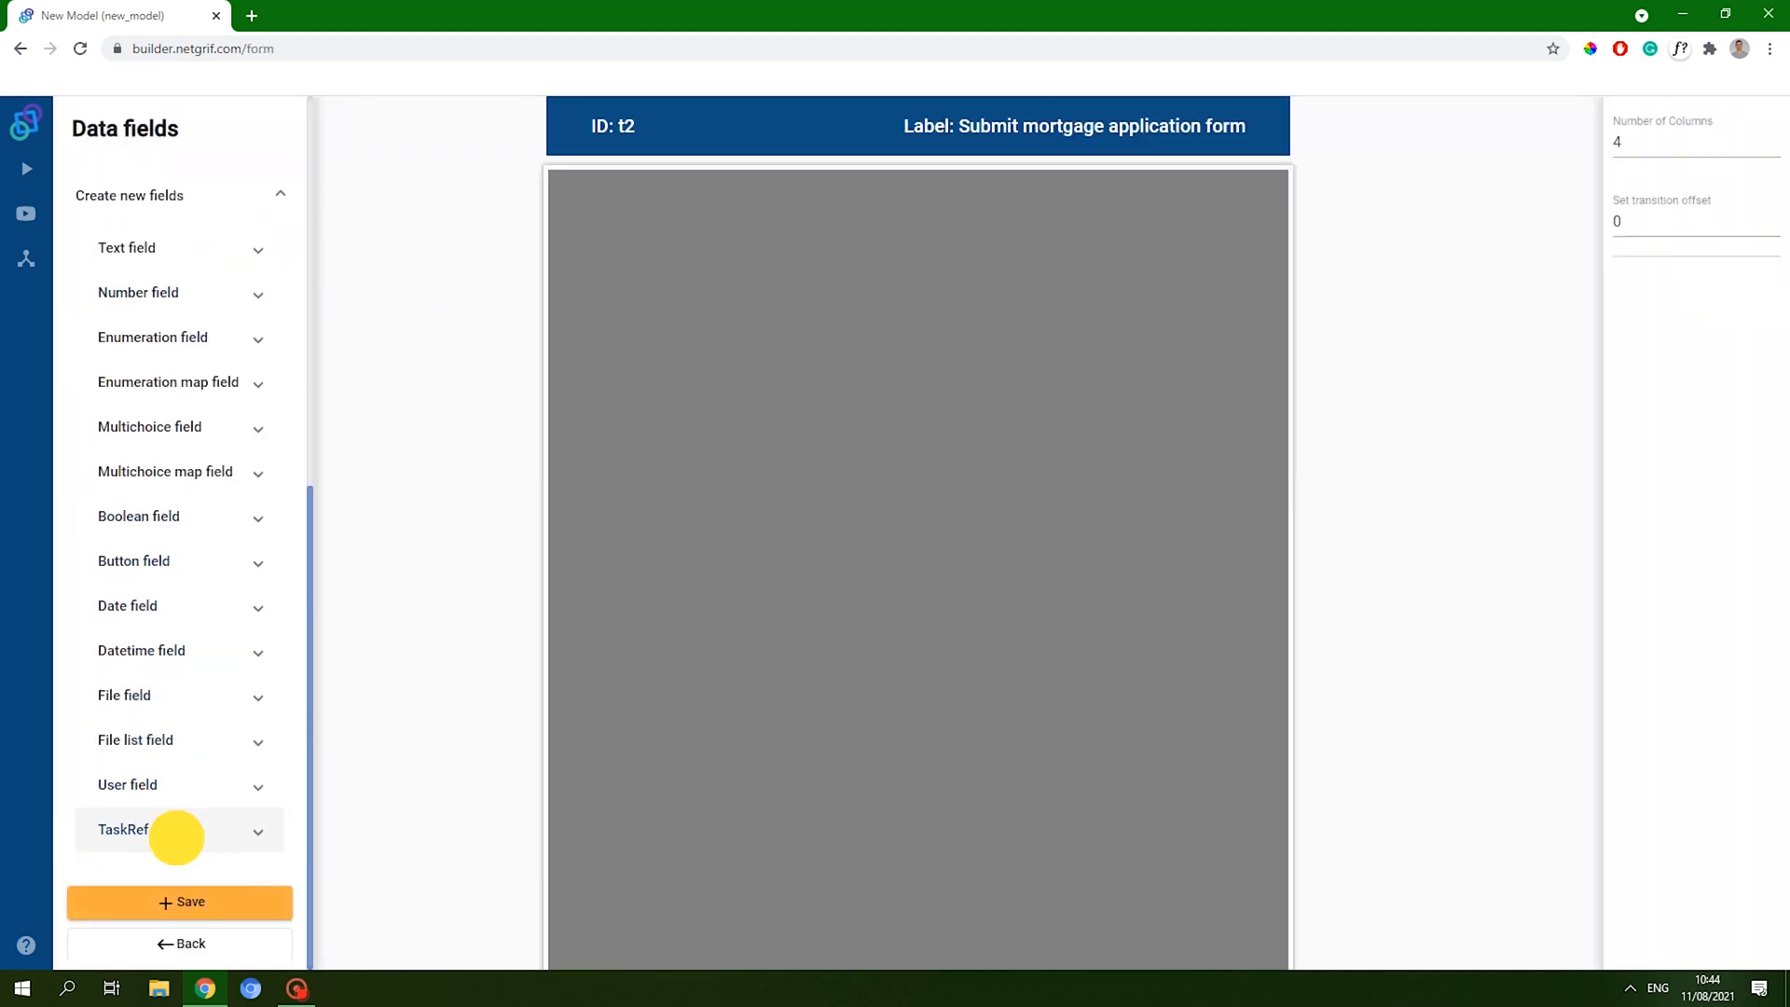
pyautogui.moveTo(196, 816)
pyautogui.mouseDown()
pyautogui.moveTo(679, 251)
pyautogui.moveTo(739, 227)
pyautogui.moveTo(1270, 200)
pyautogui.moveTo(1249, 264)
pyautogui.mouseUp()
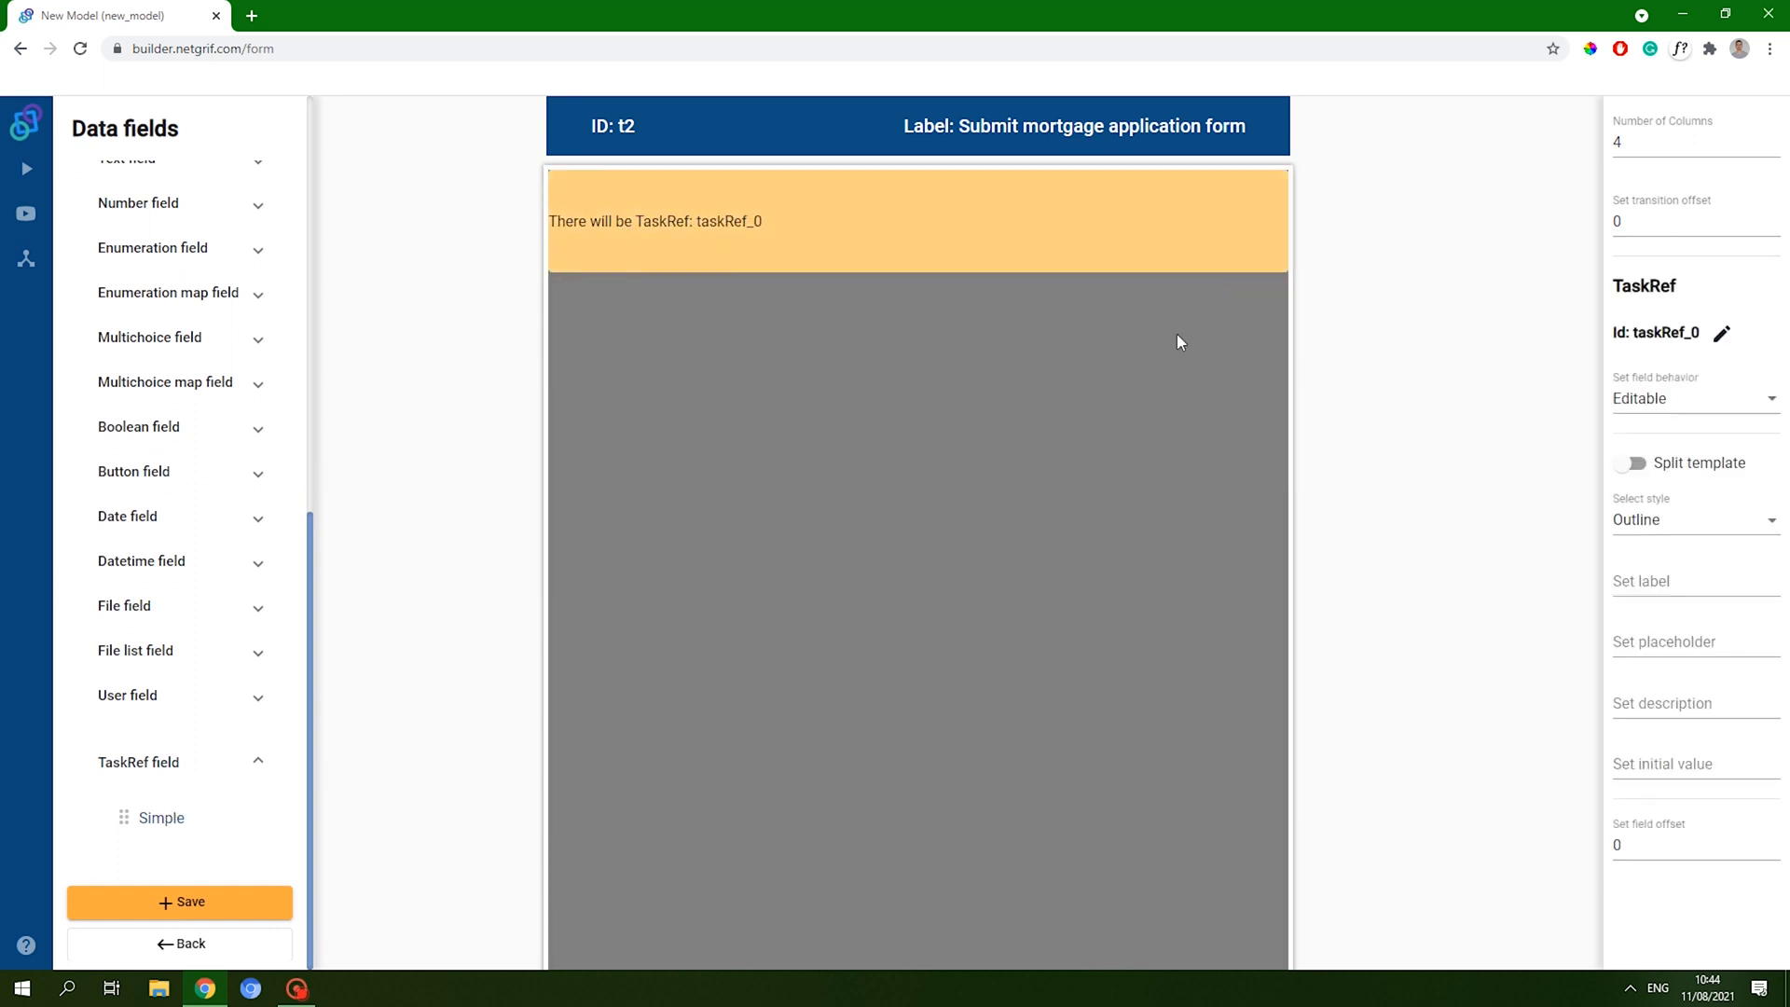
pyautogui.click(1693, 762)
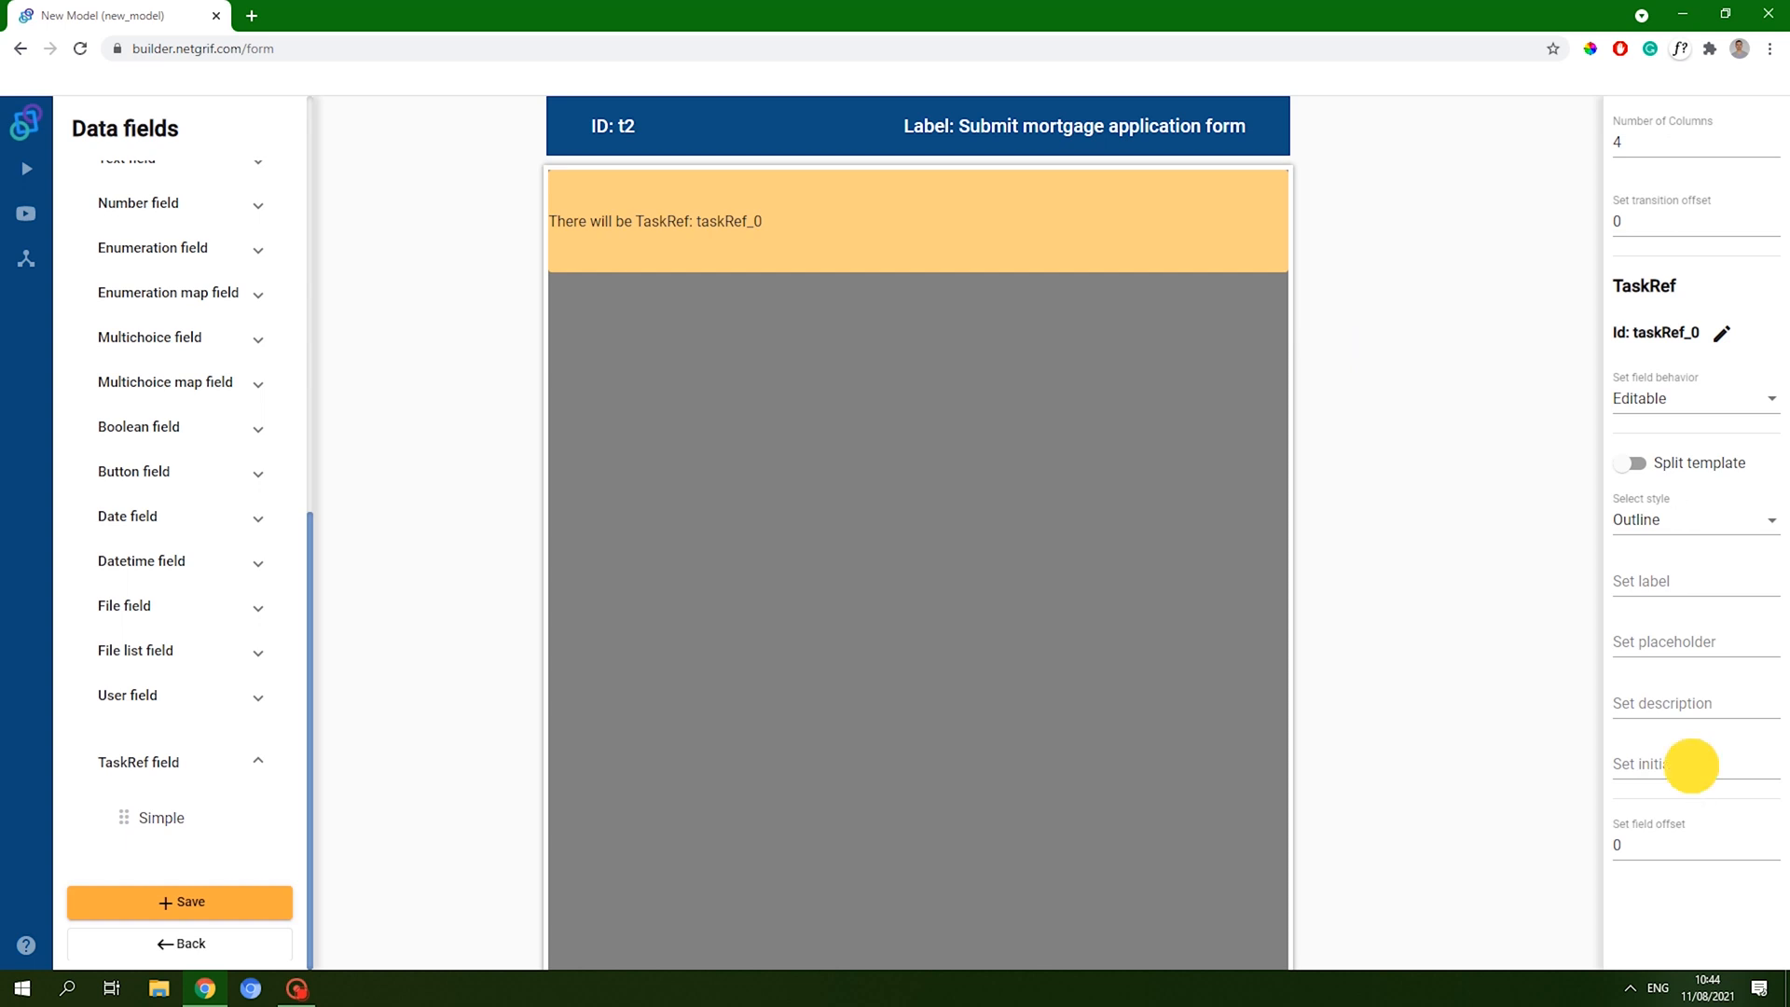
pyautogui.click(1693, 804)
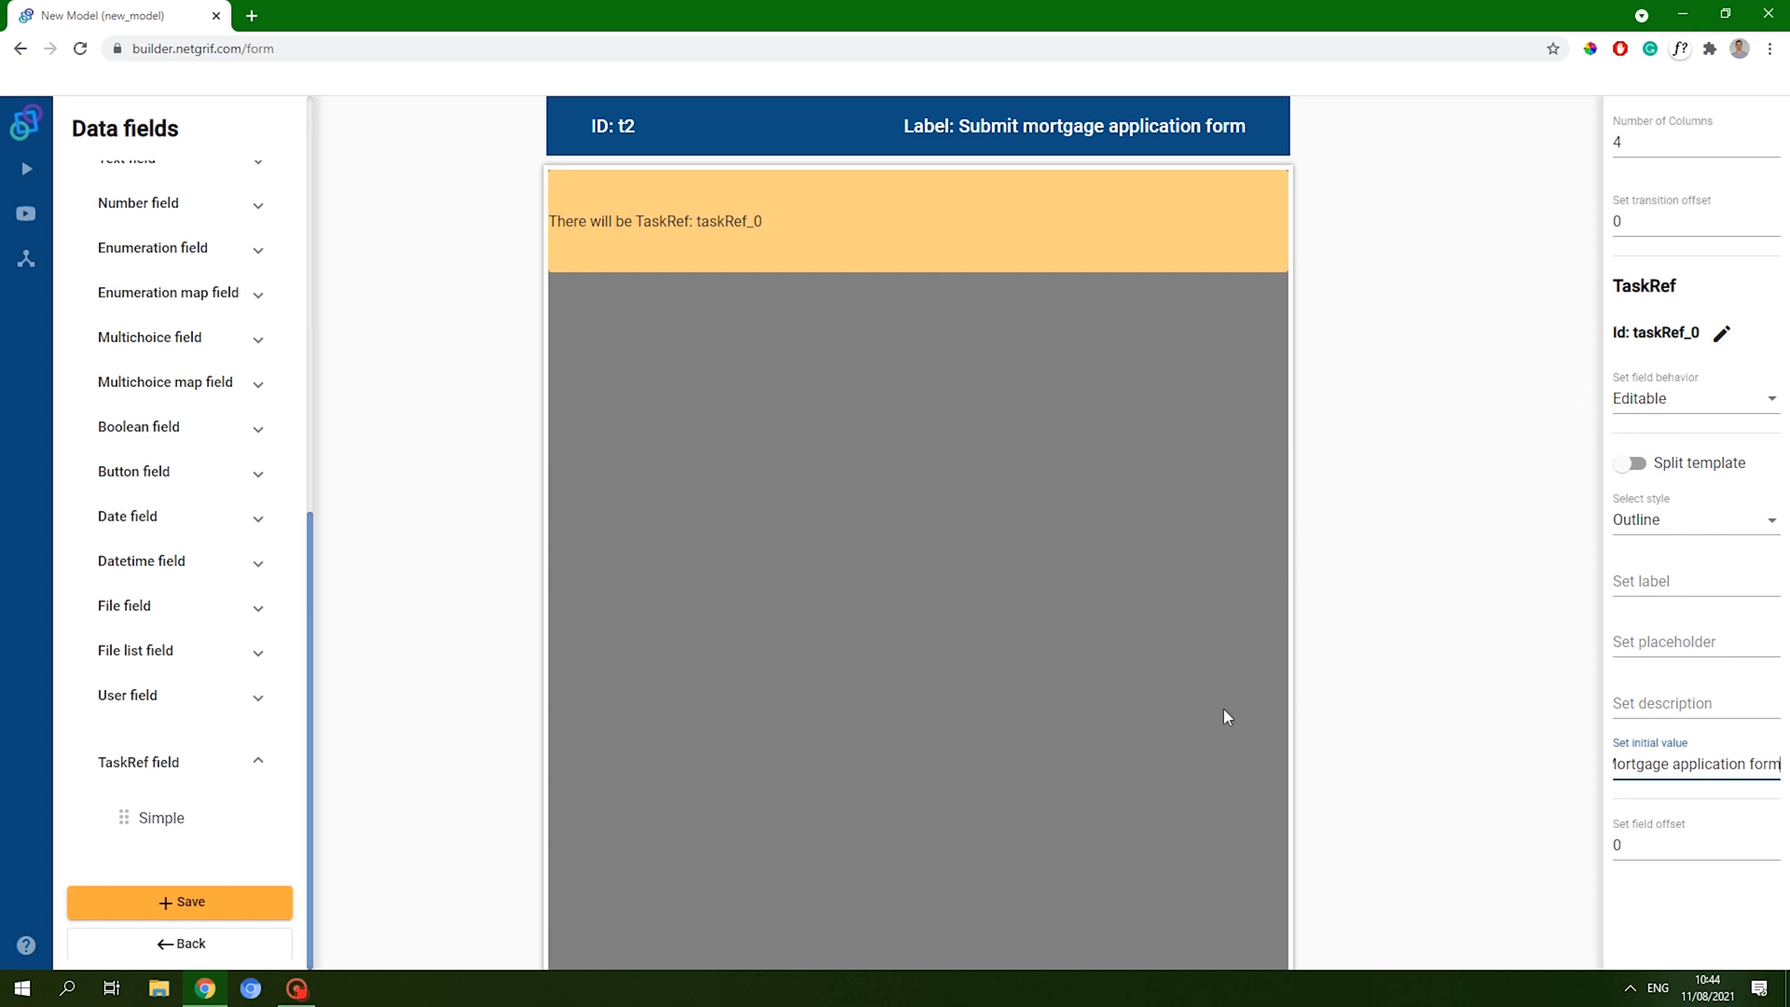
pyautogui.click(168, 913)
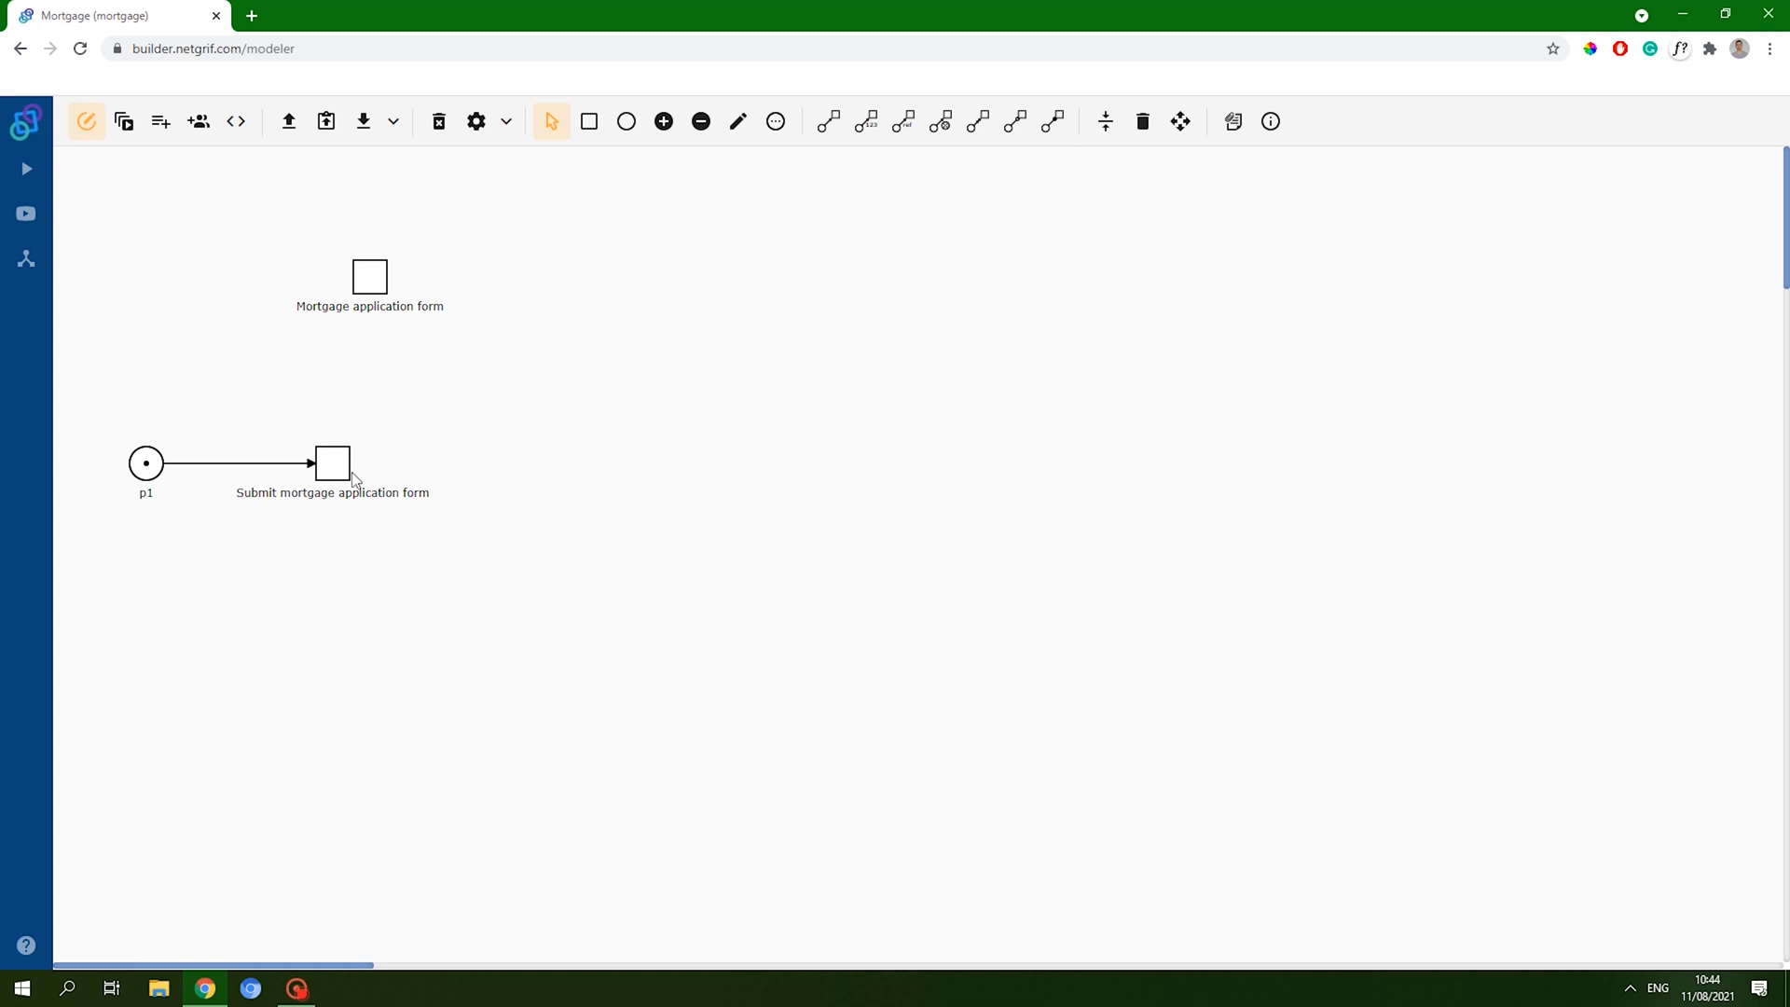
# - Move the Mortgage application form transition up-left and add a role with ID system, title System
pyautogui.click(1180, 121)
pyautogui.moveTo(352, 278); pyautogui.dragTo(183, 209)
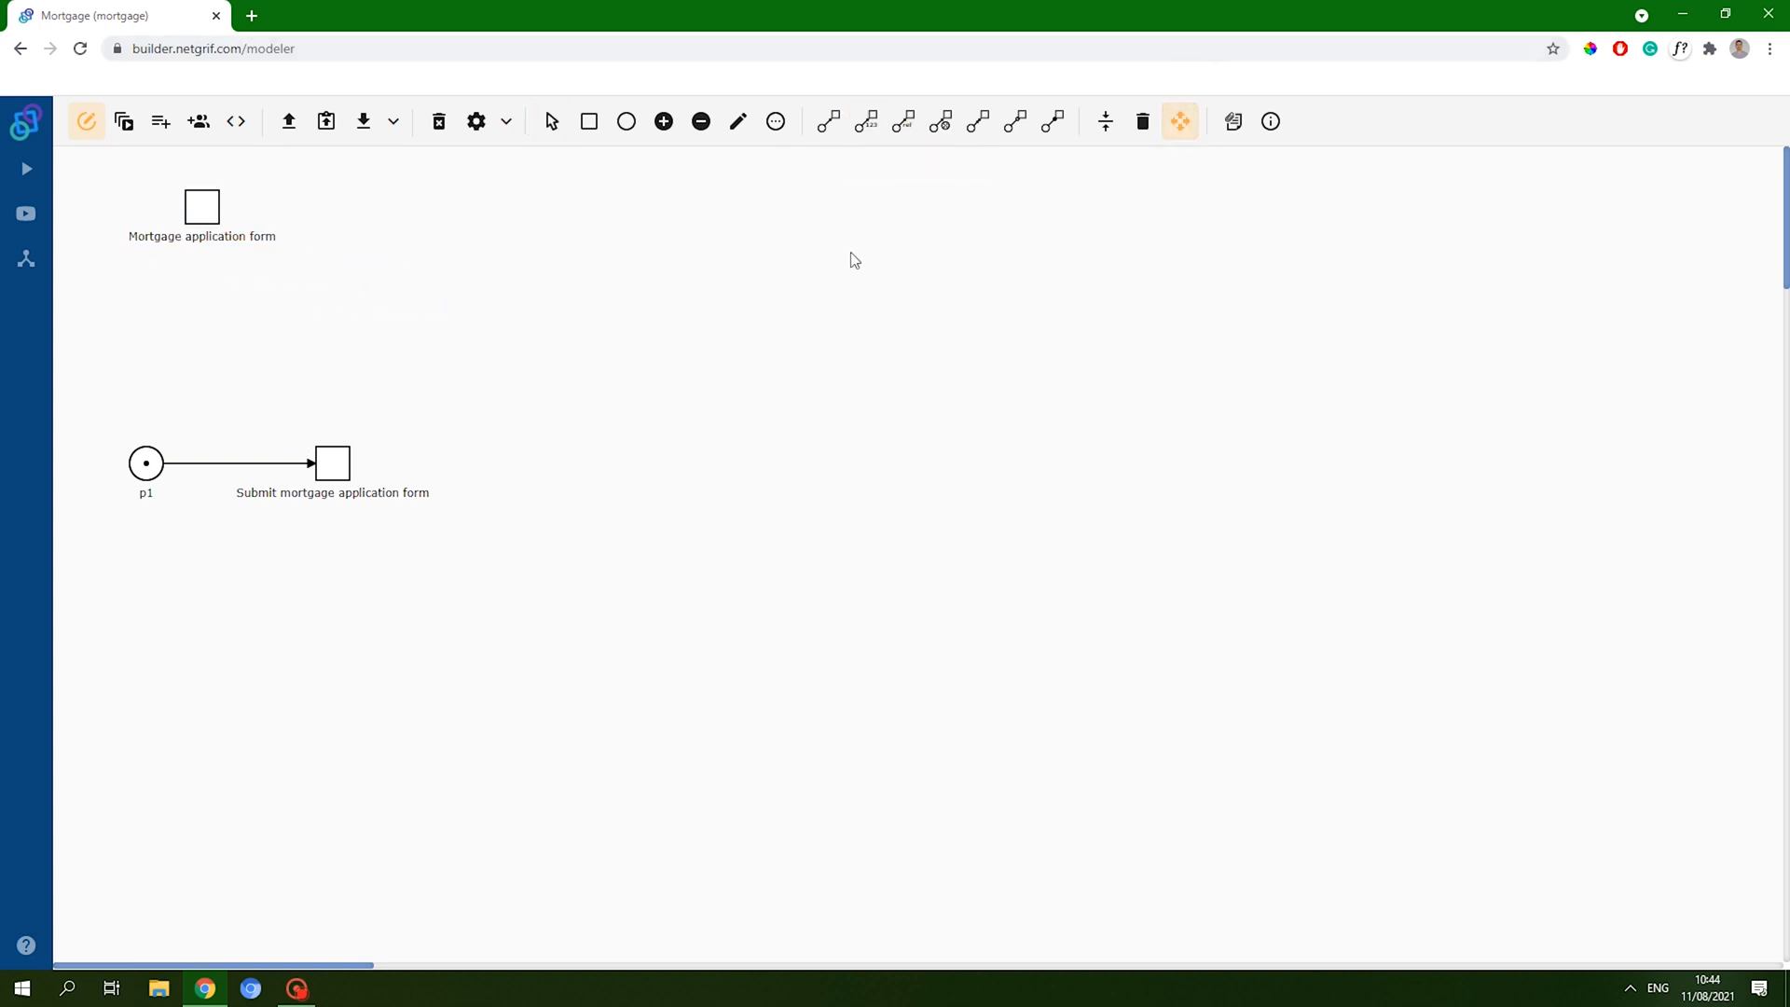
pyautogui.click(199, 121)
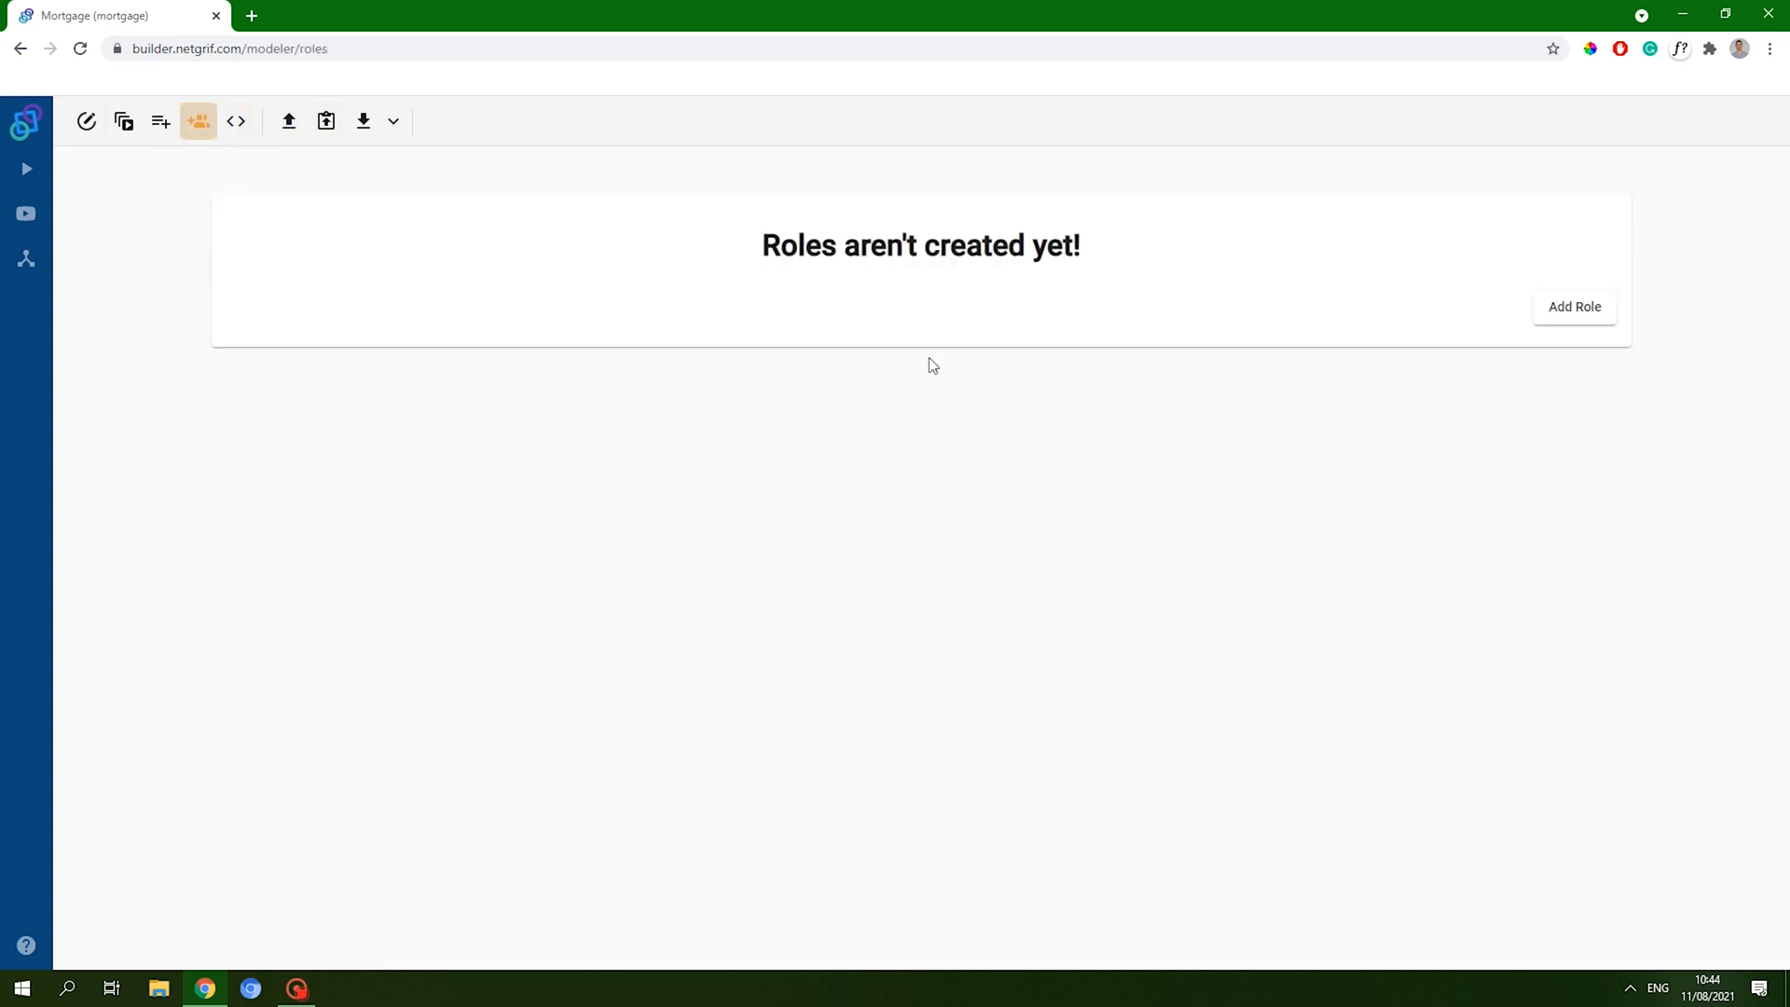
pyautogui.click(1589, 306)
pyautogui.click(951, 291)
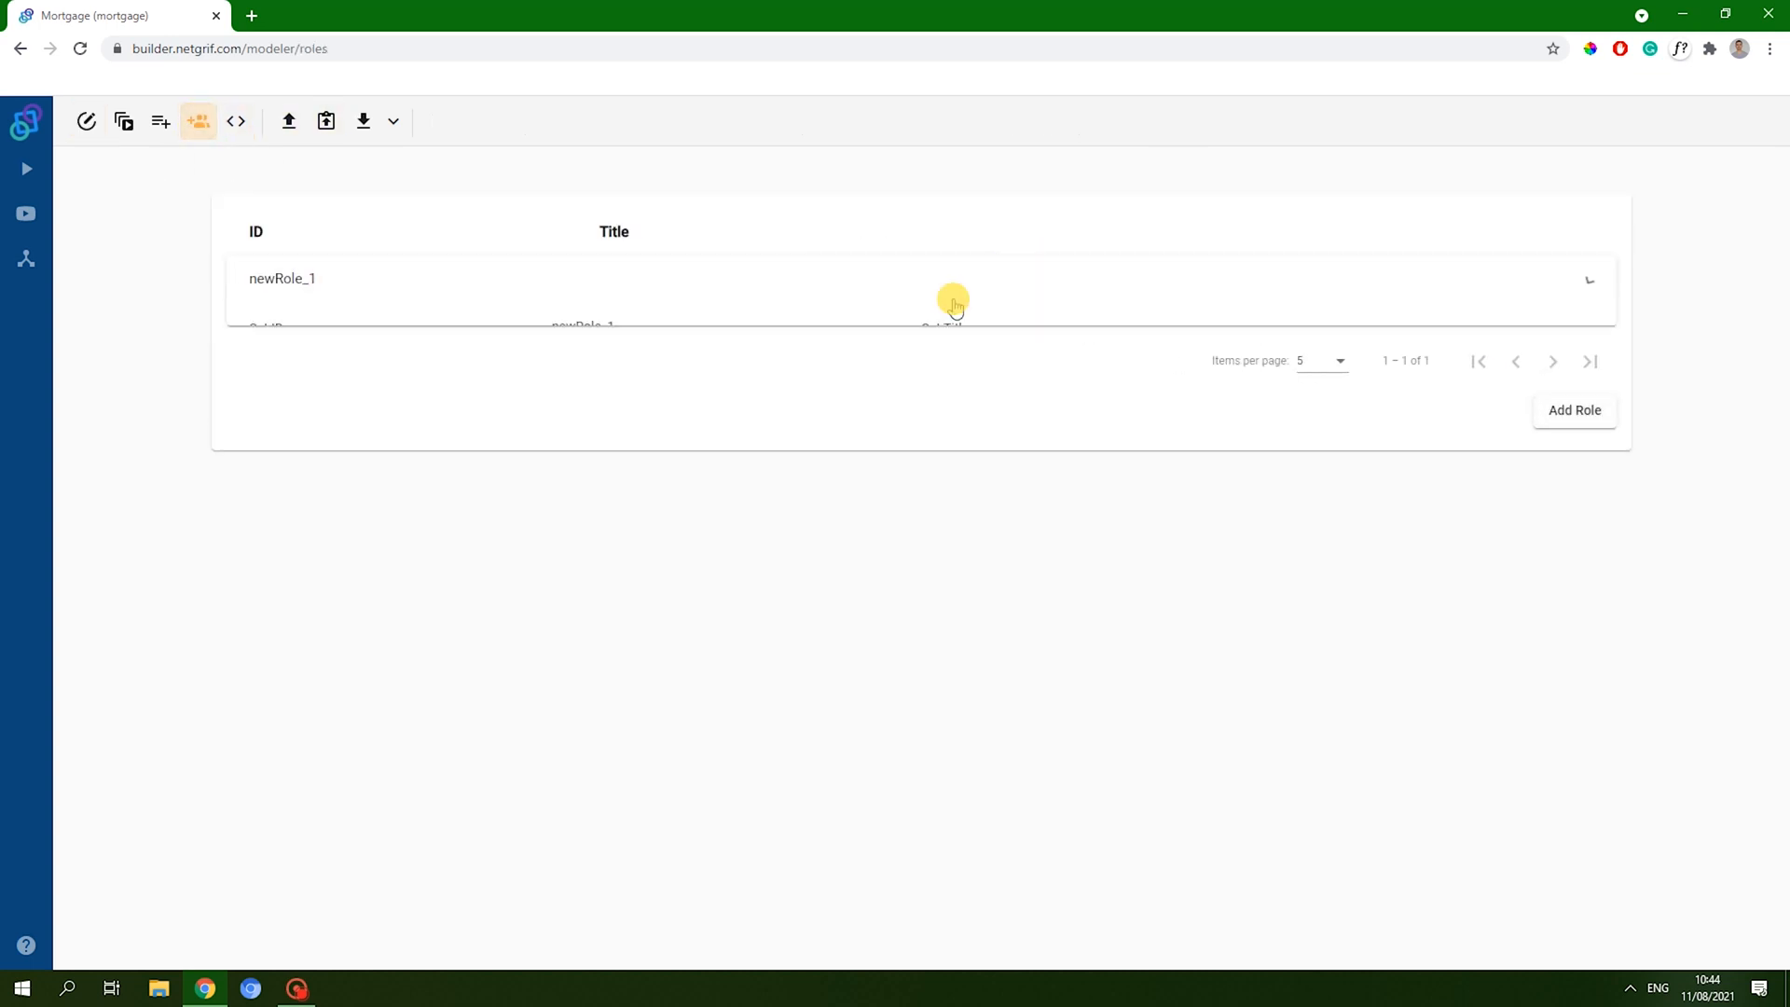
pyautogui.click(736, 335)
pyautogui.doubleClick(746, 333)
pyautogui.write('system')
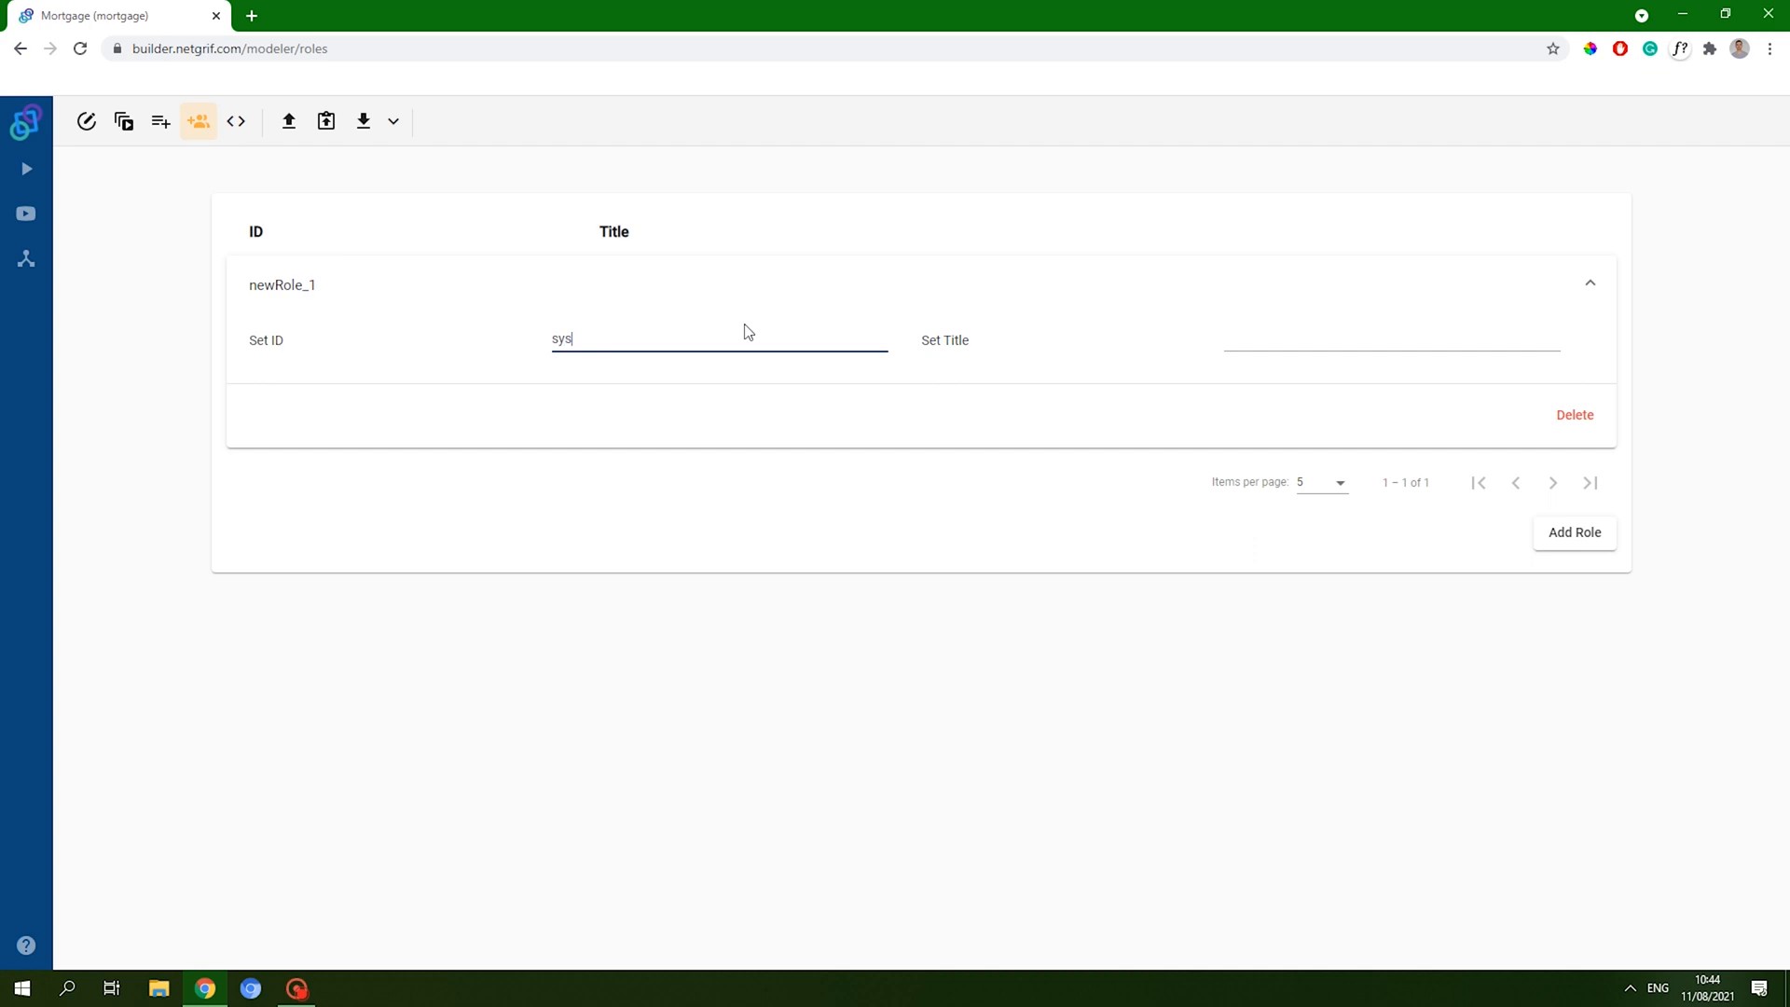
pyautogui.press('Tab')
pyautogui.write('S')
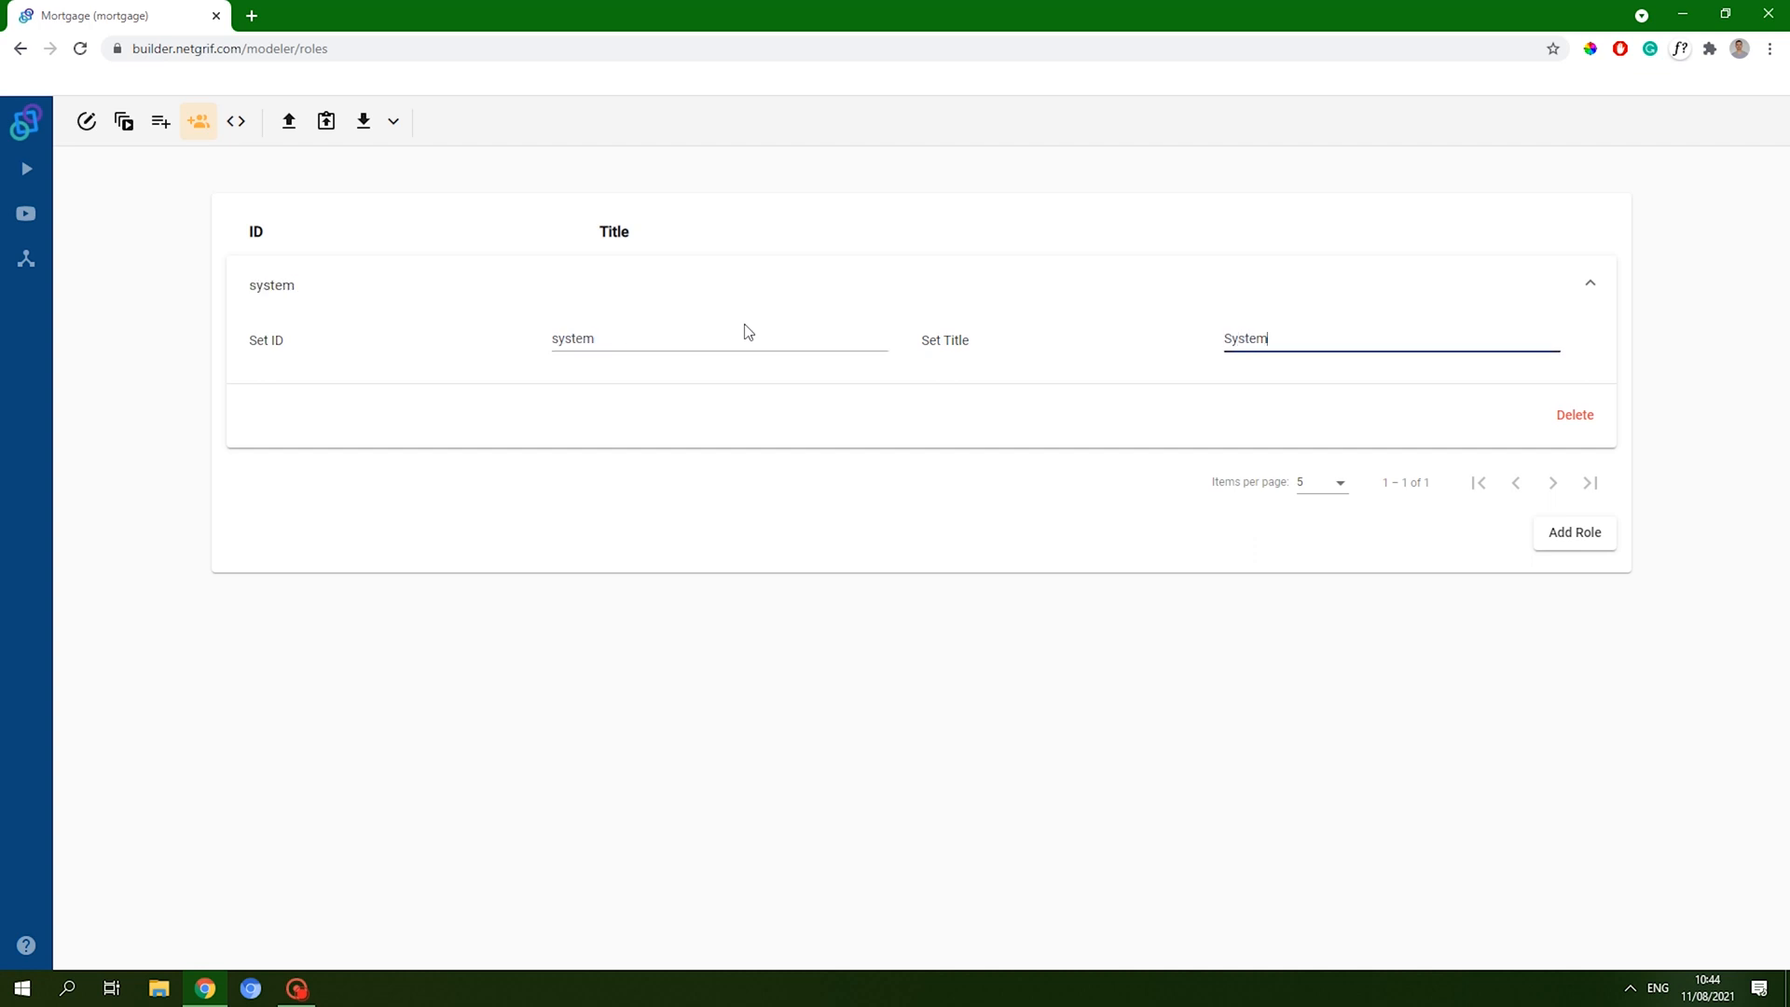
# - Delete the extra second role and return to the net diagram
pyautogui.click(1589, 535)
pyautogui.click(716, 501)
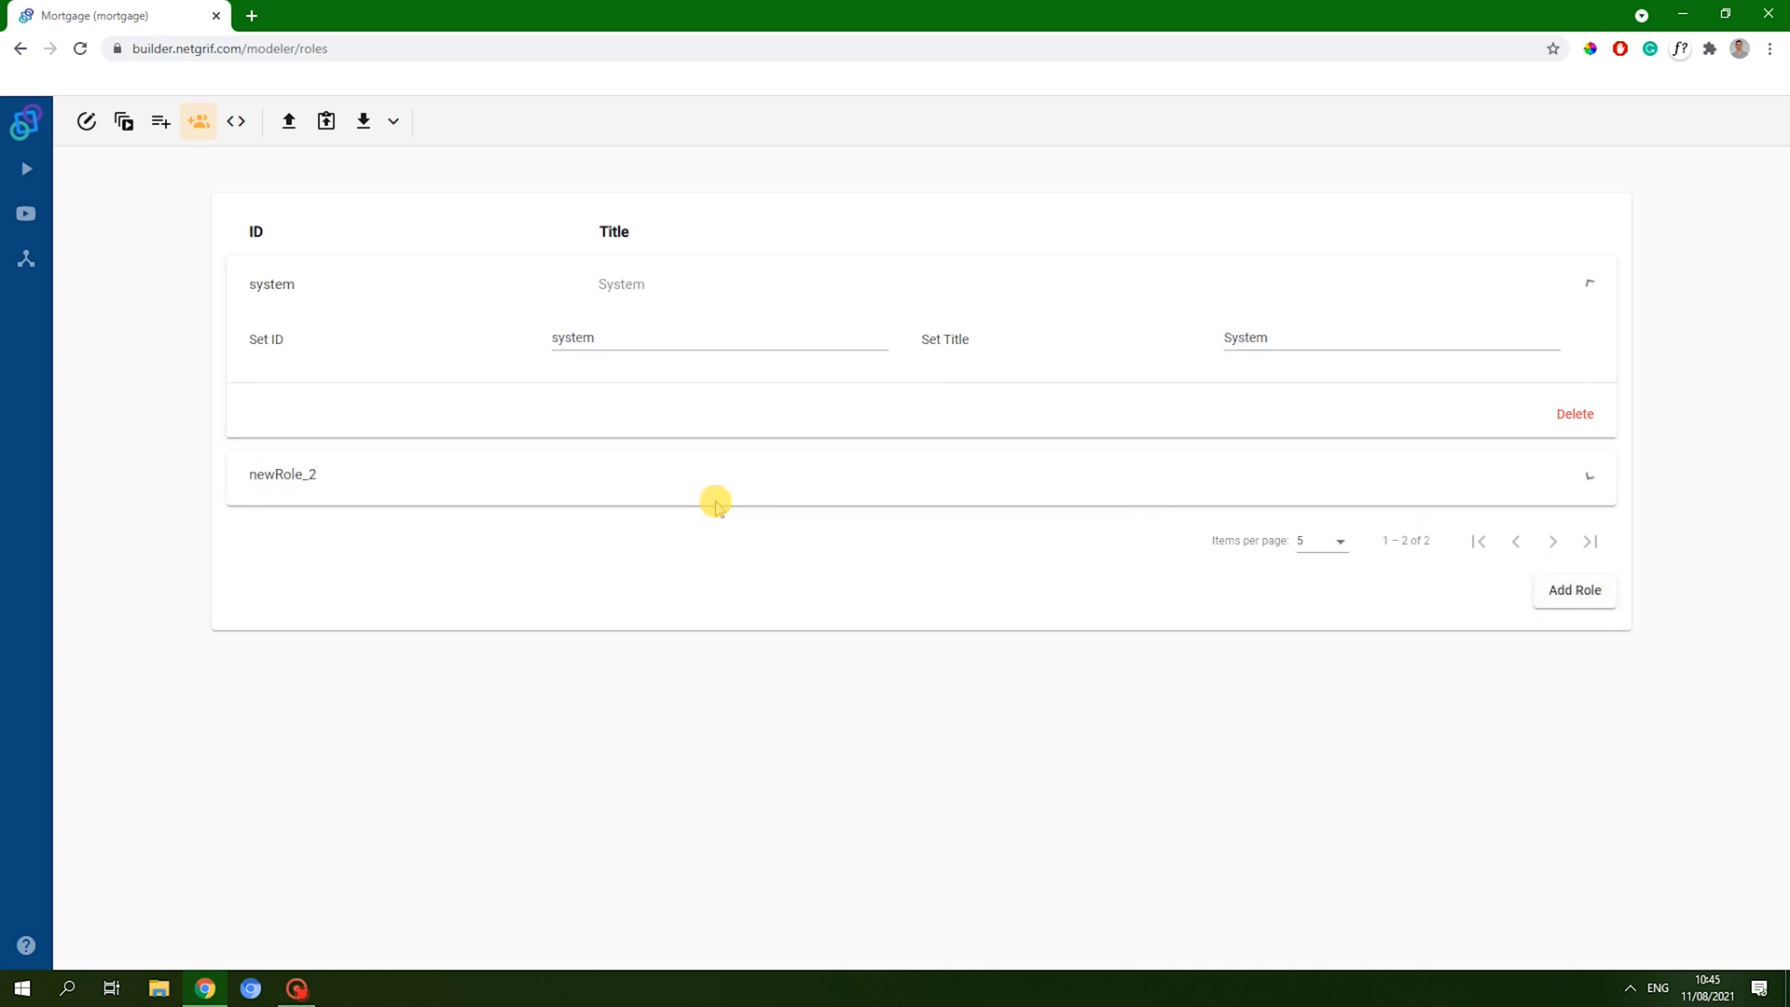
pyautogui.click(639, 403)
pyautogui.hotkey('ctrl', 'a')
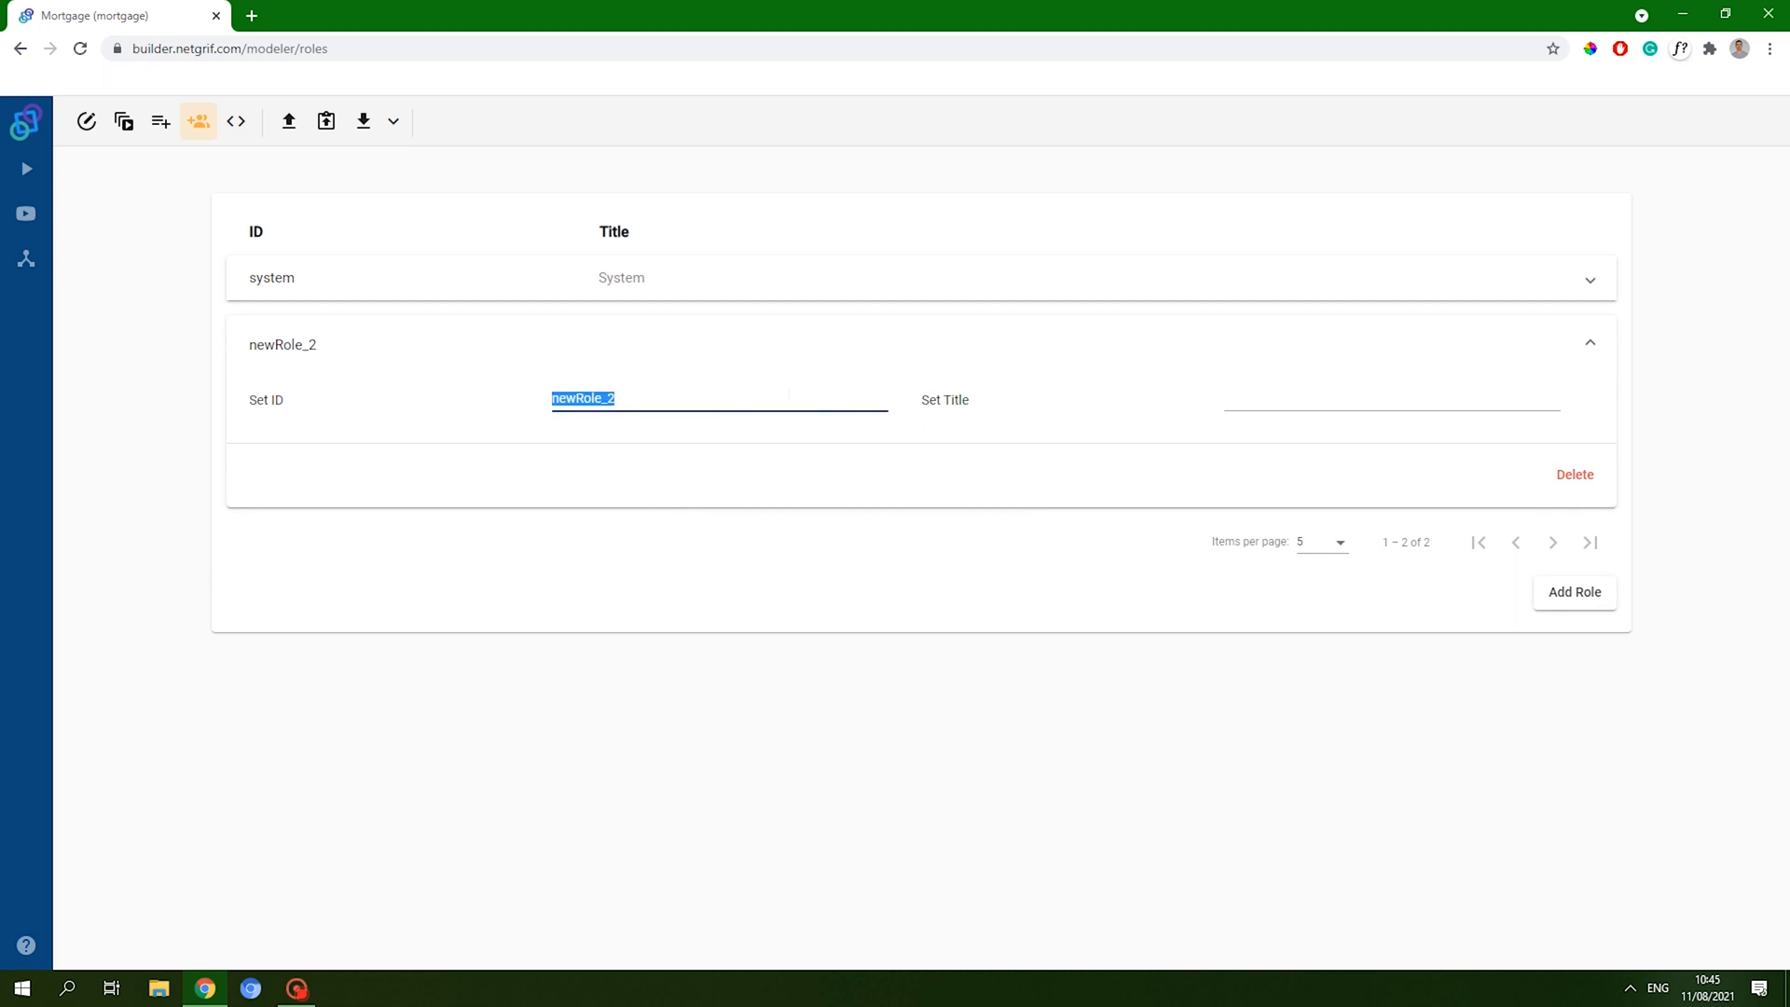
pyautogui.click(1575, 475)
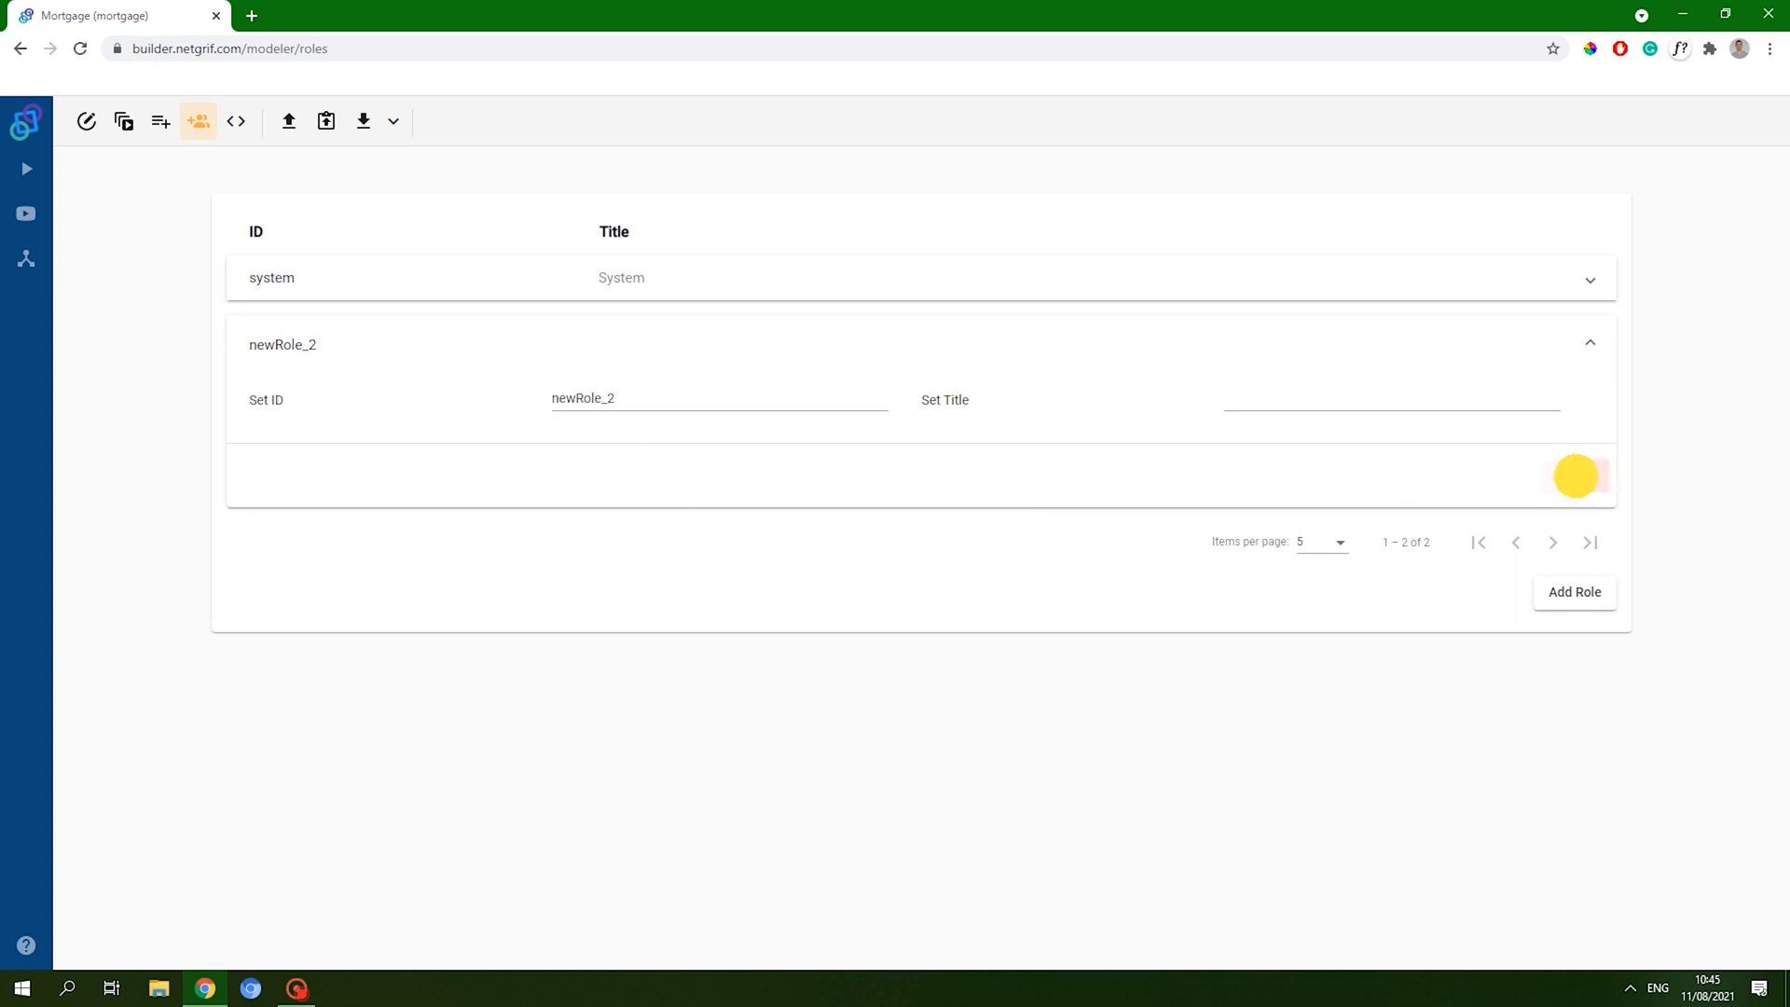
pyautogui.click(965, 581)
pyautogui.click(76, 123)
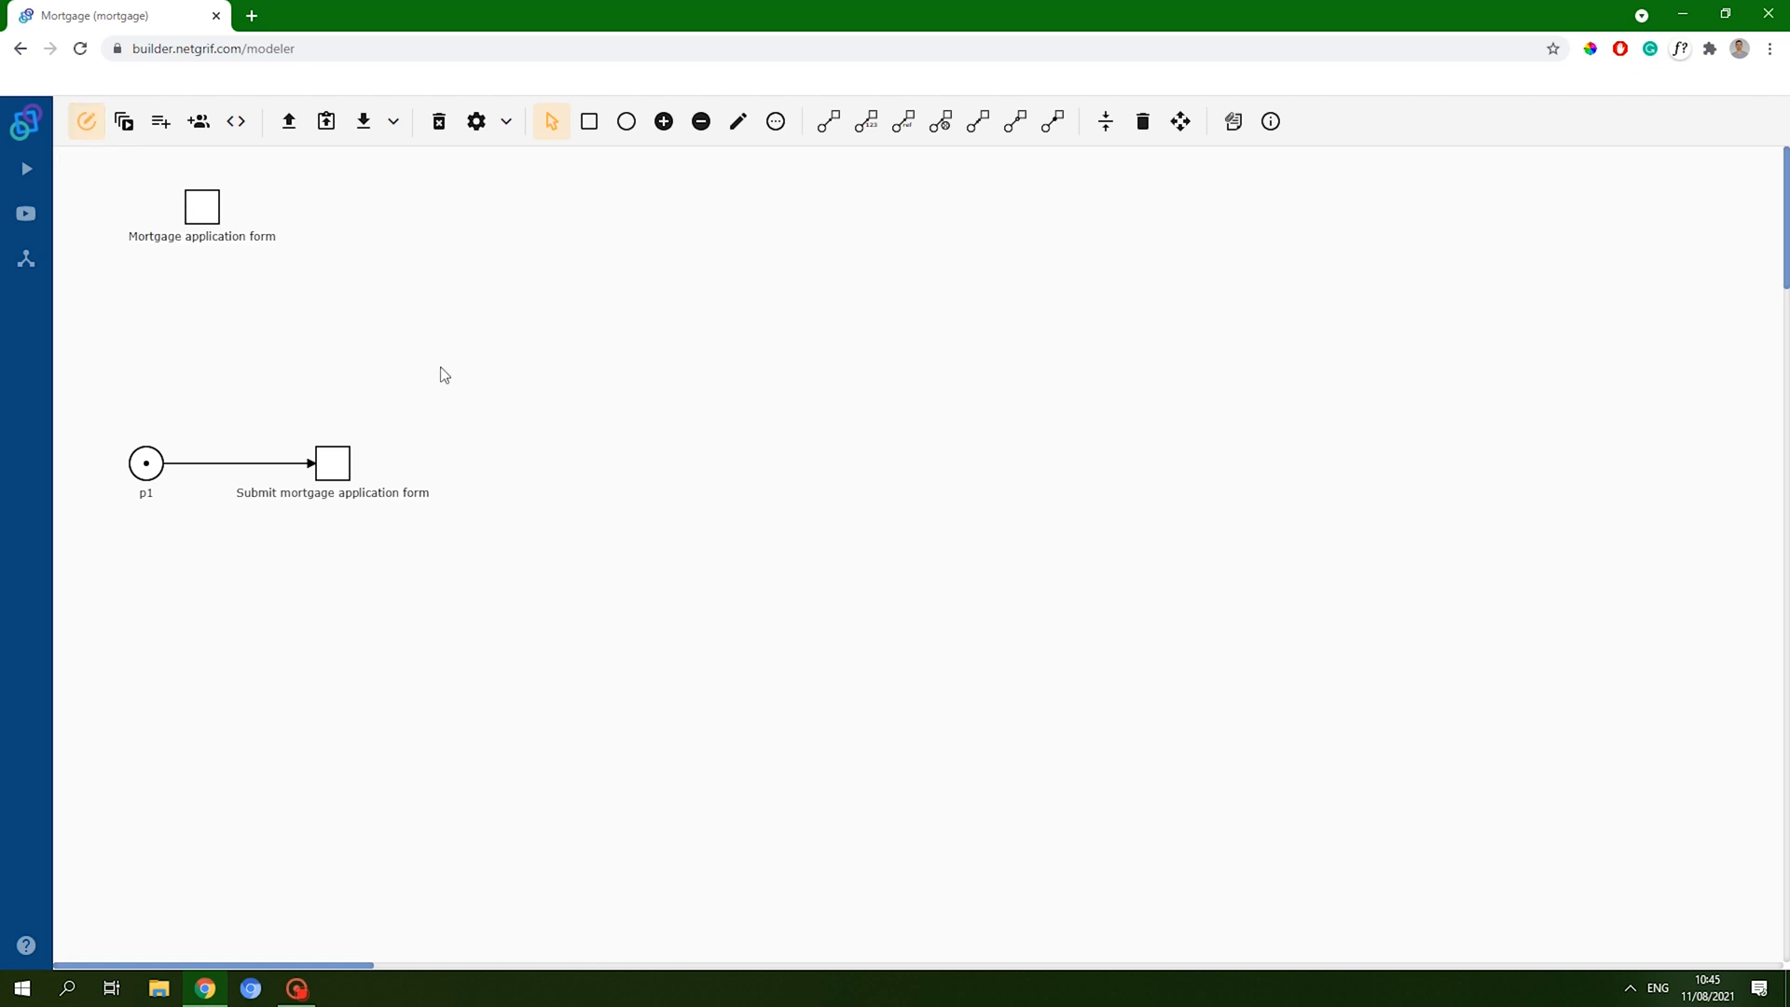
# - Grant the system role Perform permission on the Mortgage application form transition
pyautogui.click(340, 469)
pyautogui.rightClick(340, 469)
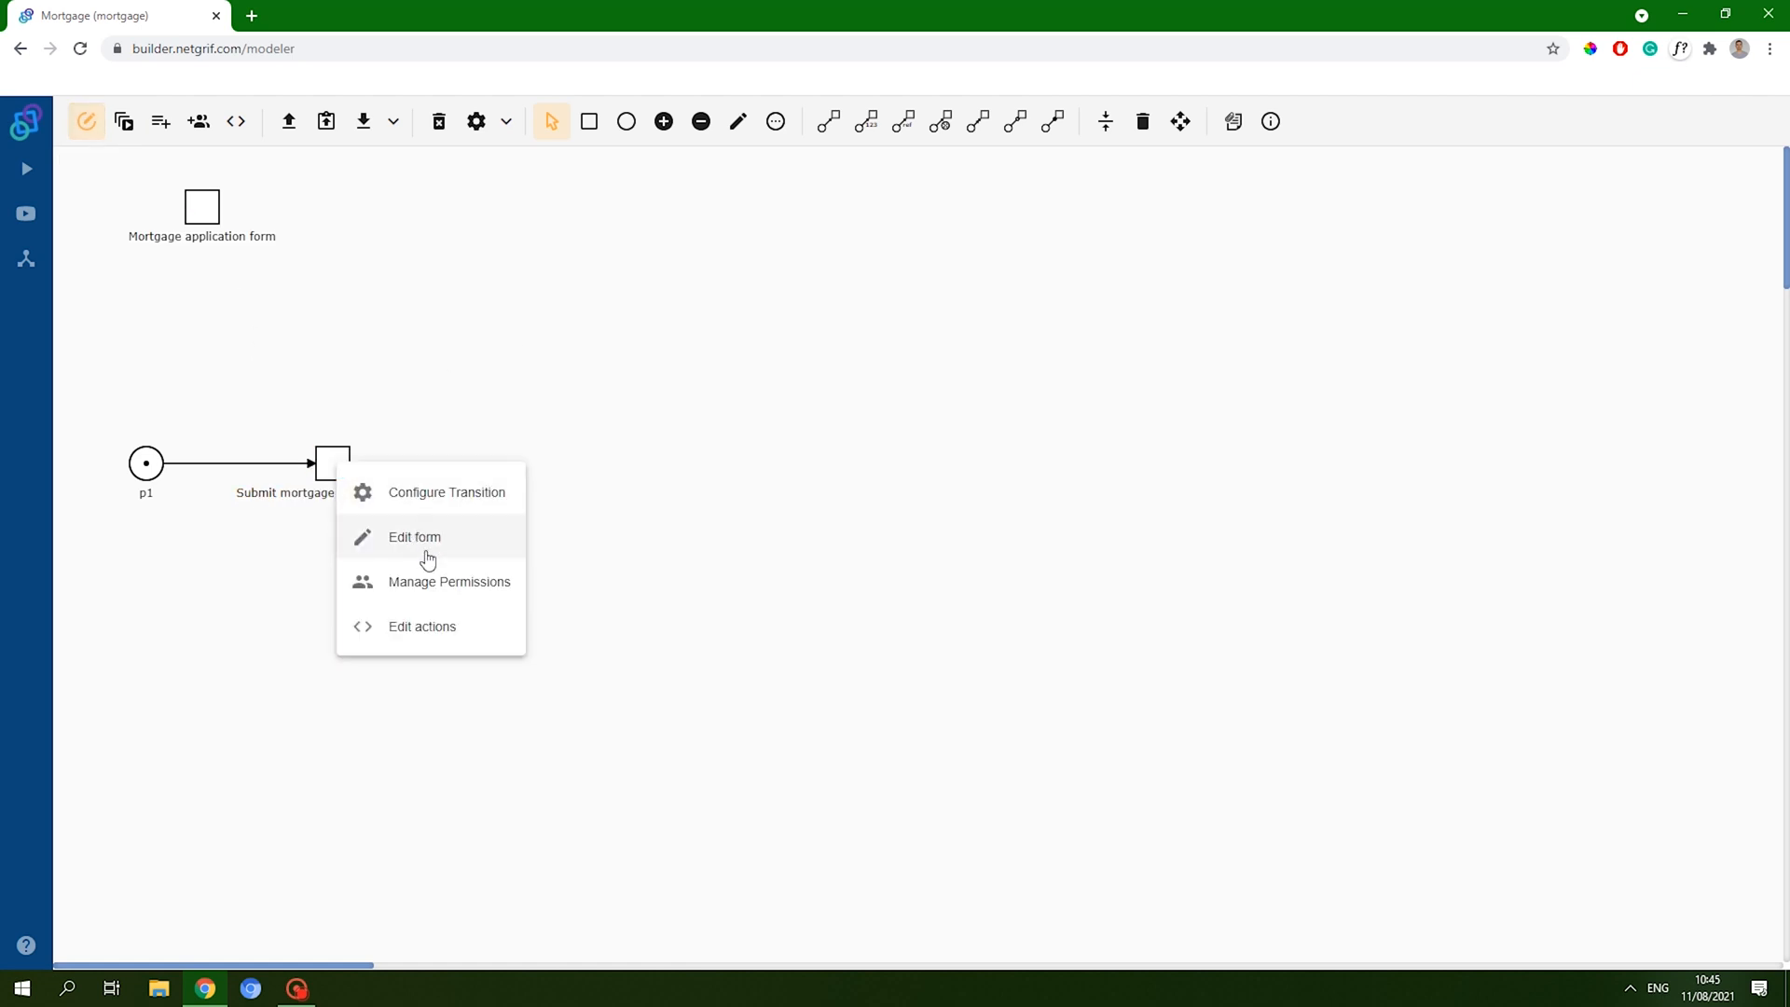
pyautogui.rightClick(201, 217)
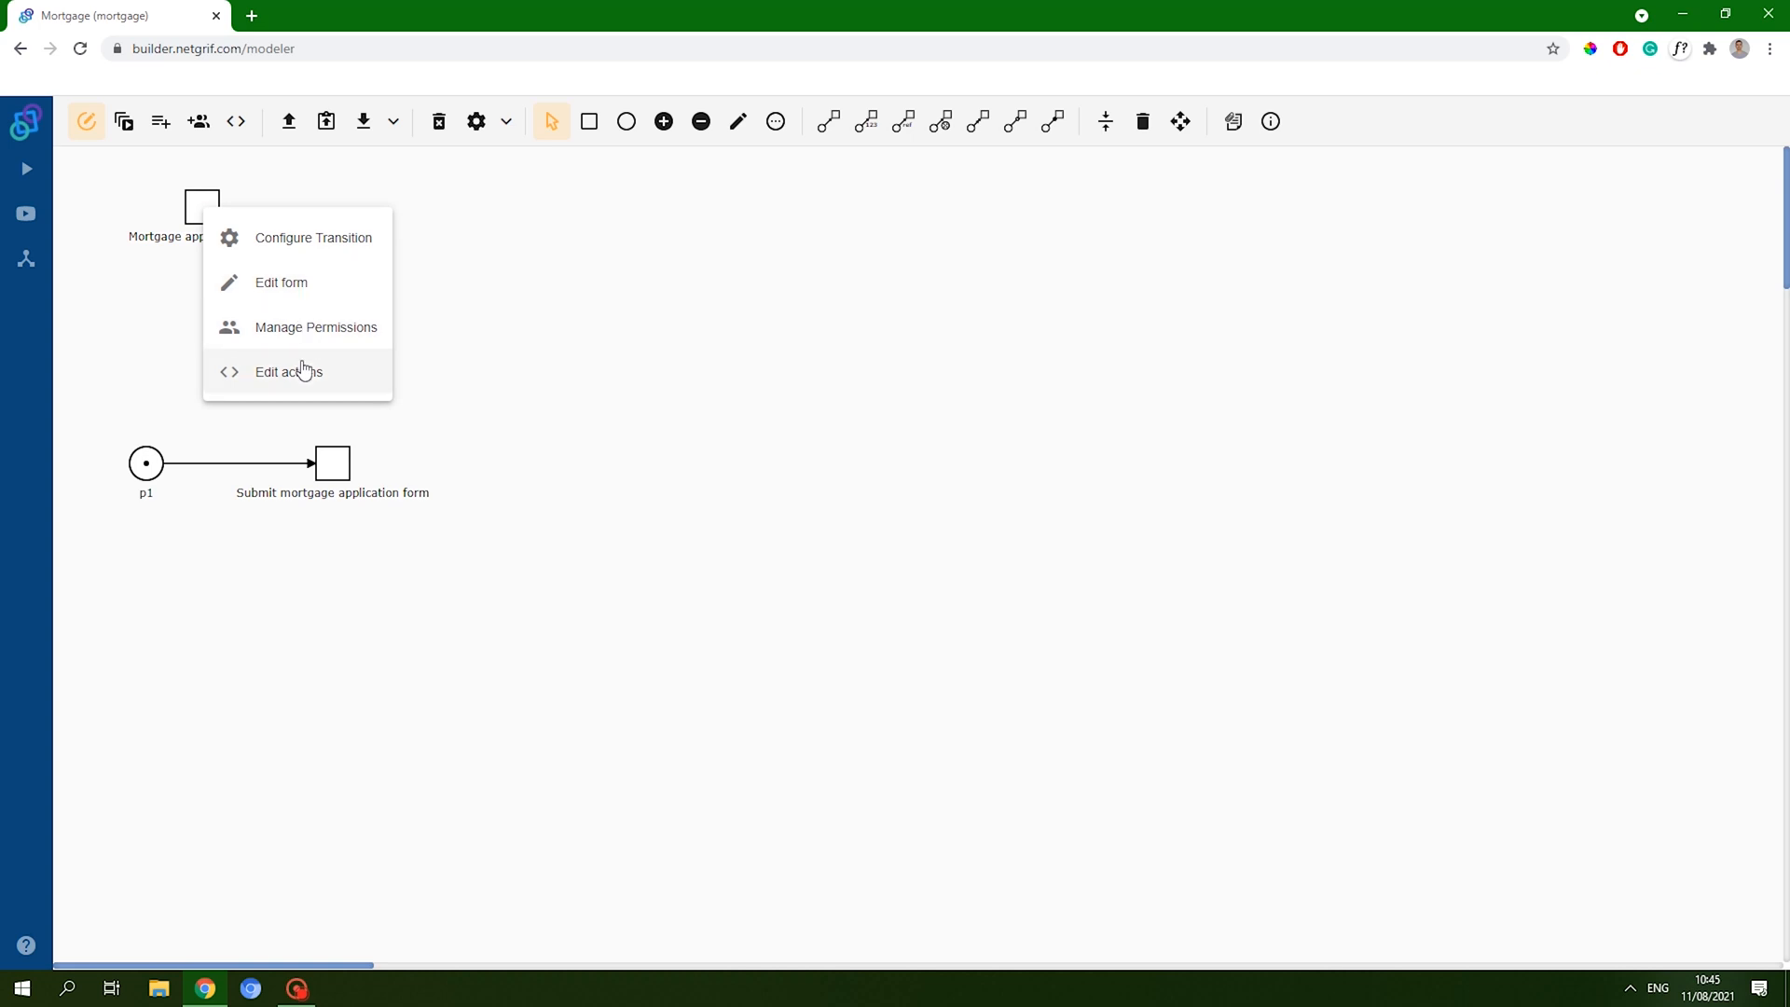
pyautogui.click(307, 332)
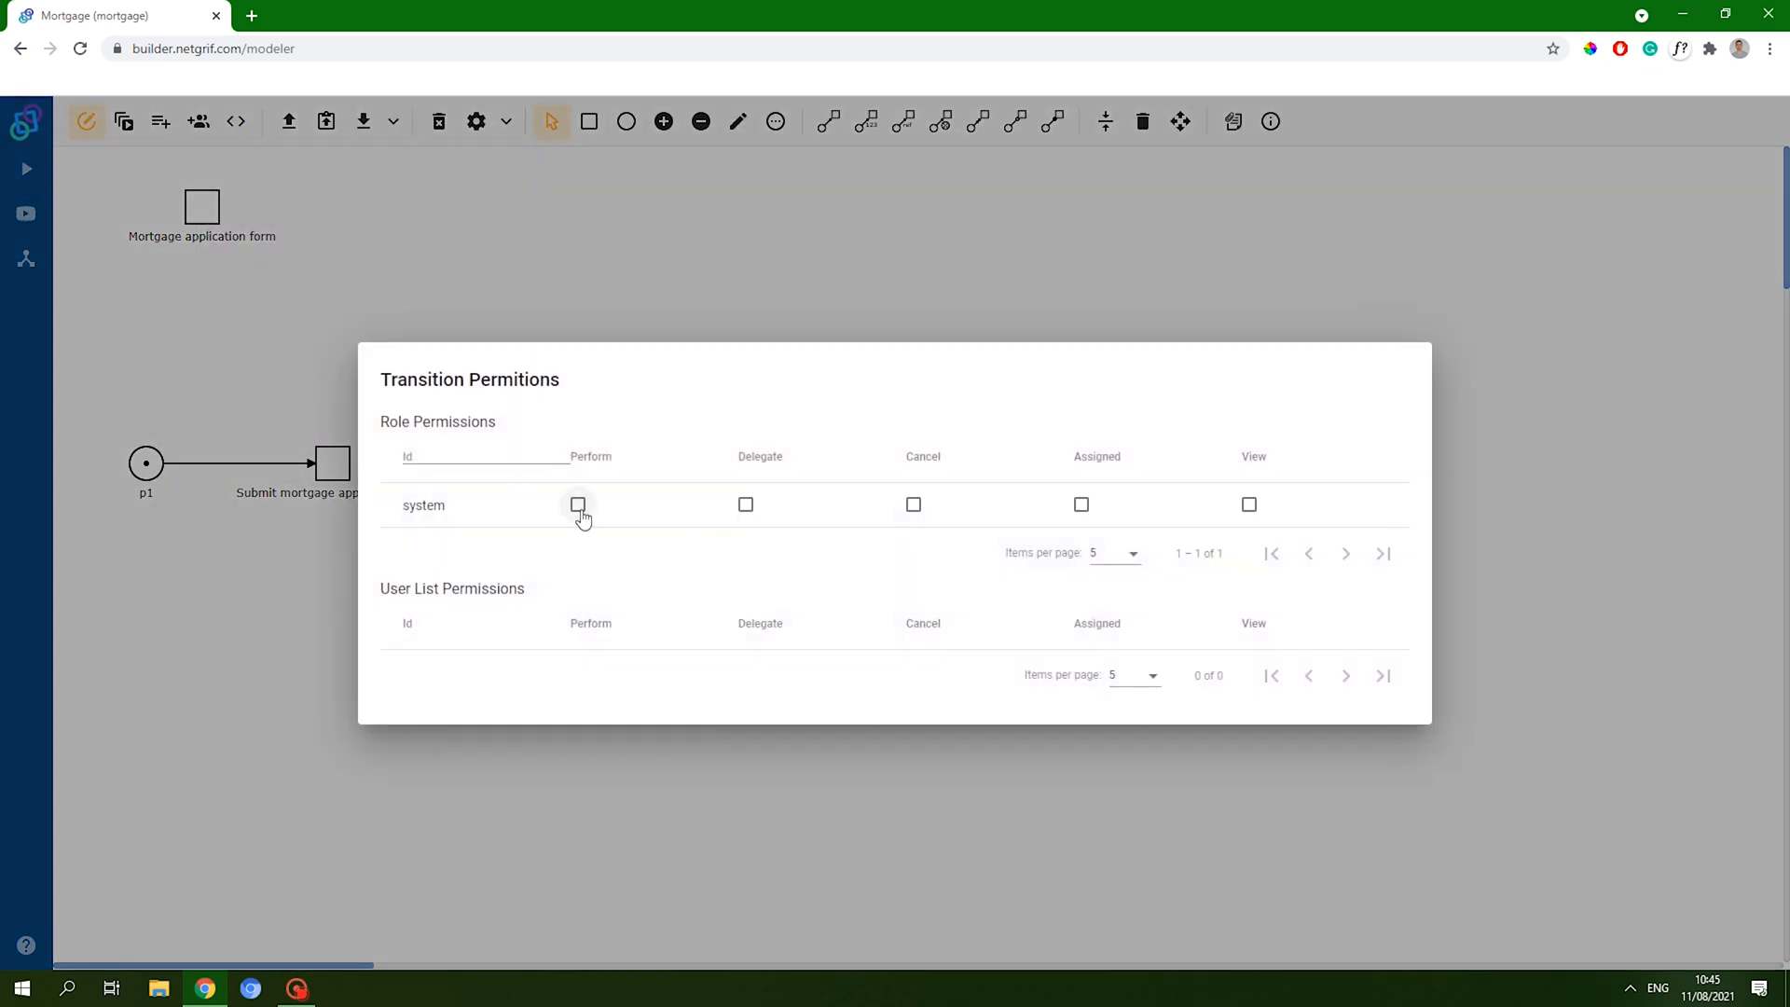
pyautogui.click(578, 506)
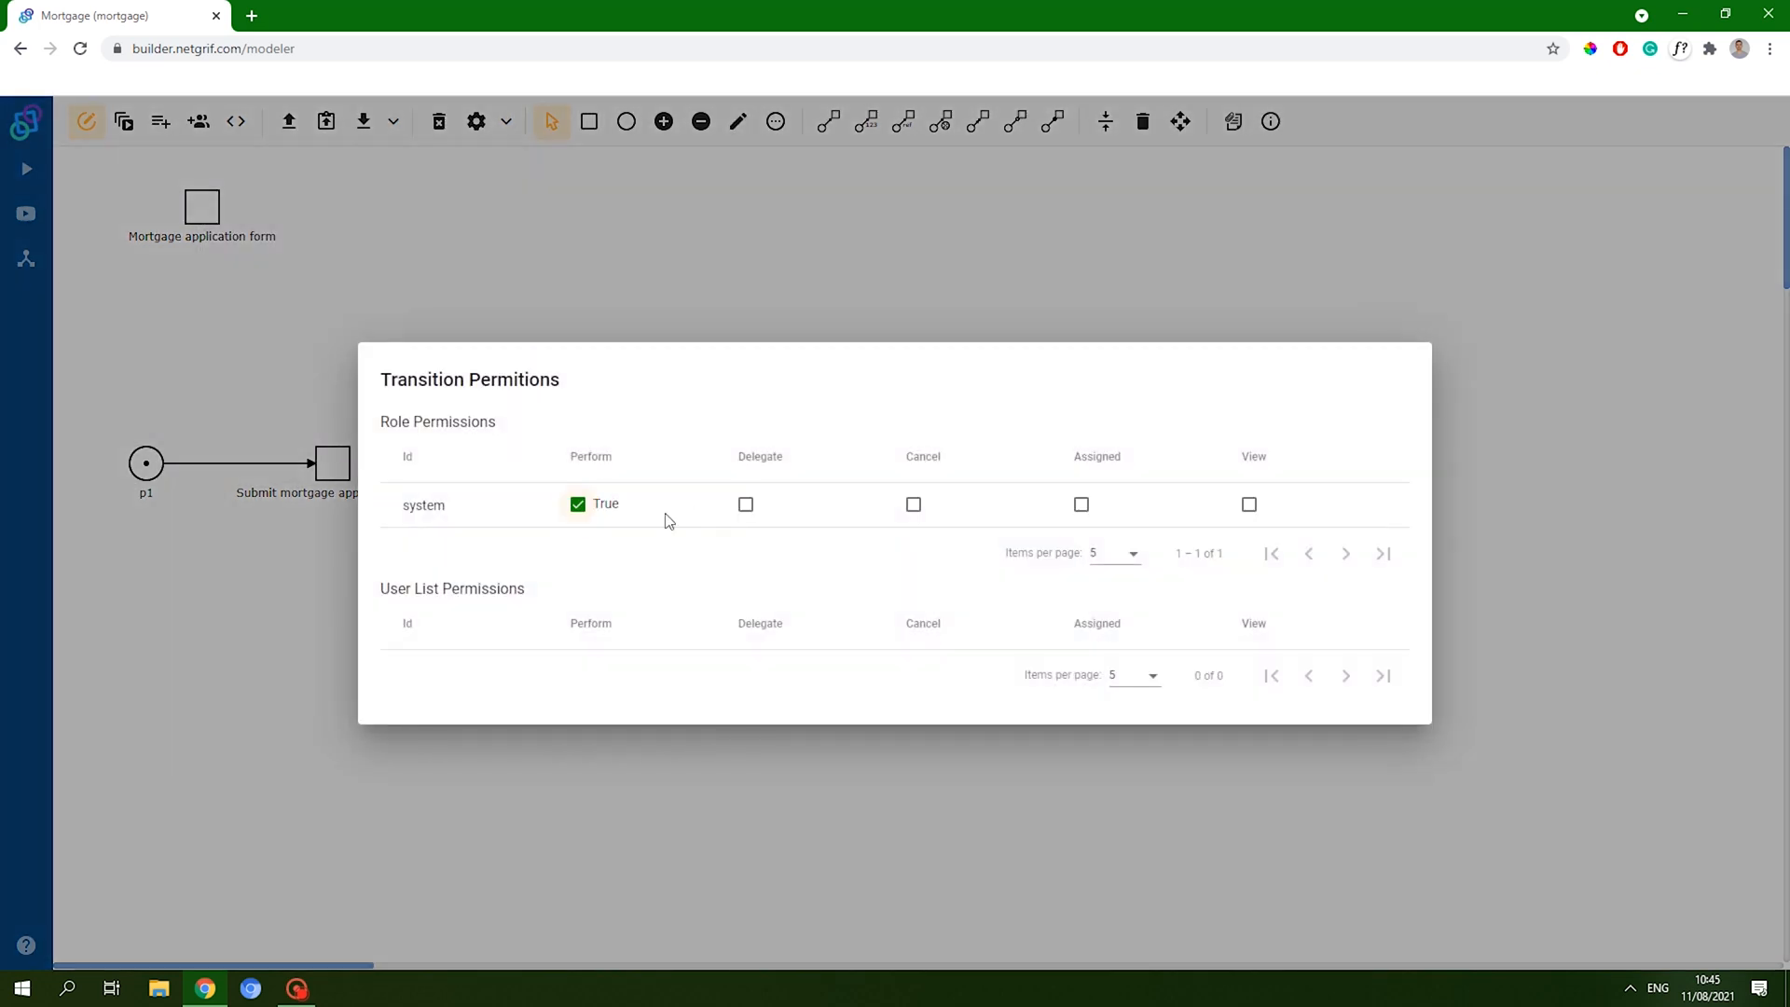
pyautogui.click(897, 271)
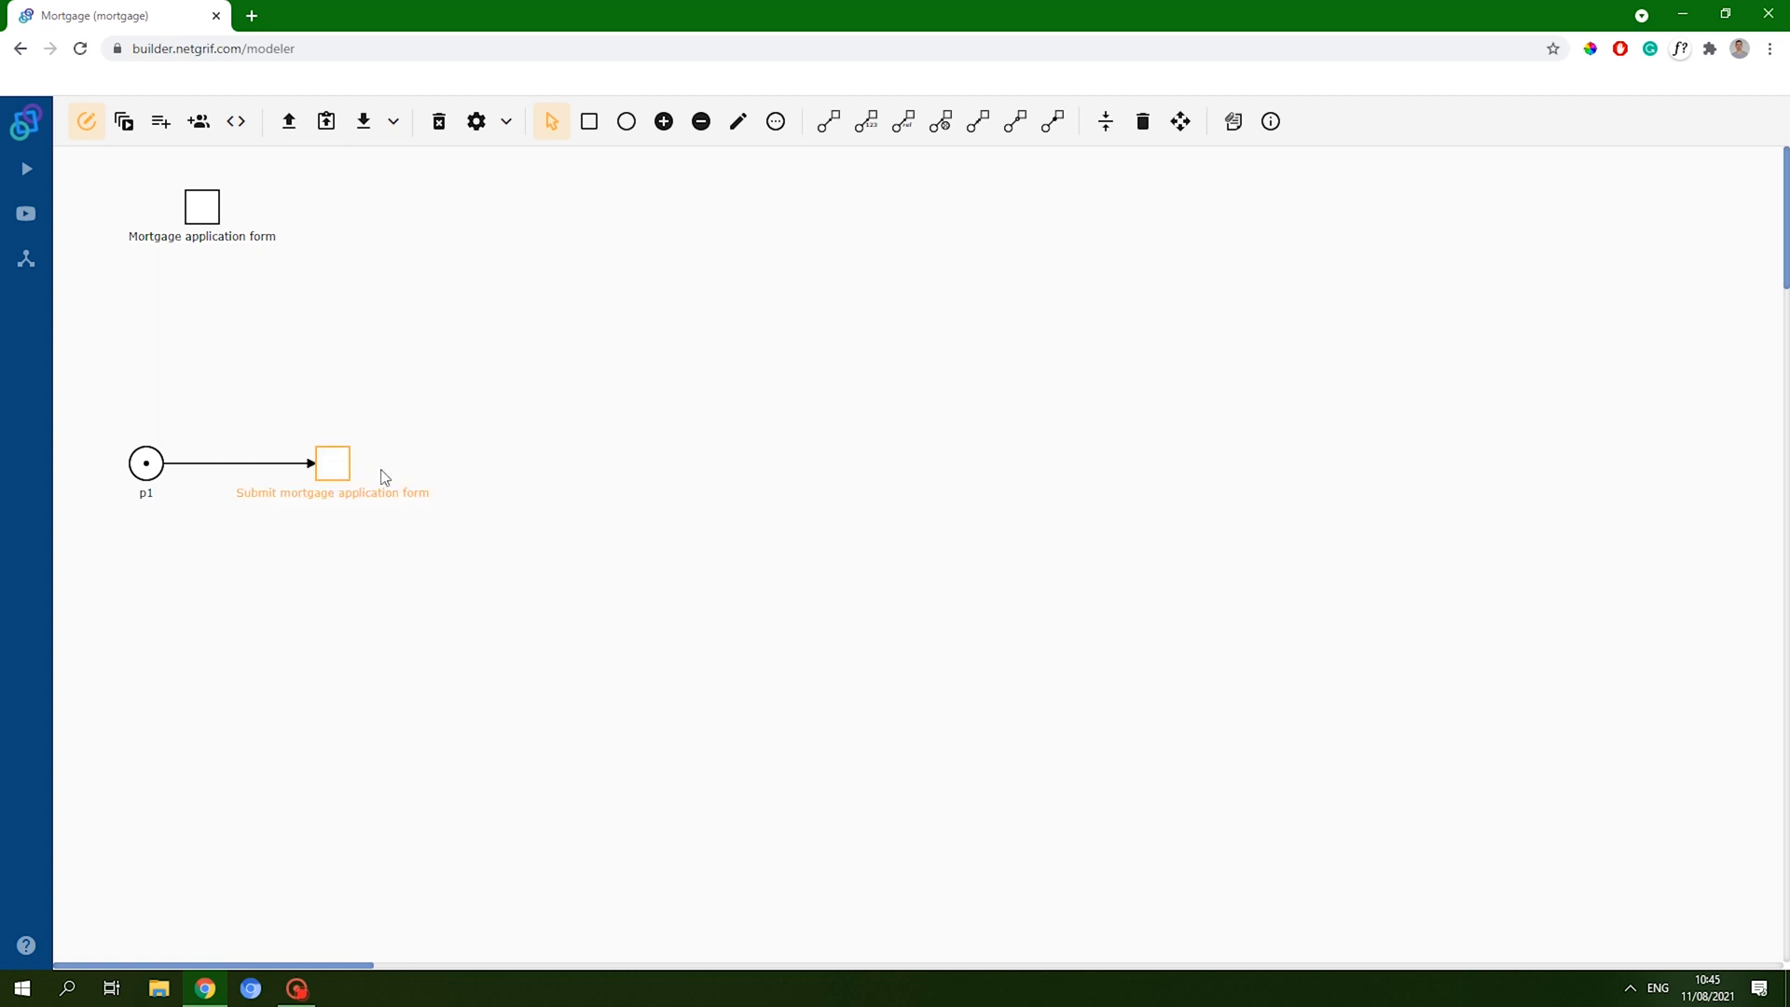
# - Add place p2 after the Submit transition, connect it with an arc, and auto-layout
pyautogui.click(627, 121)
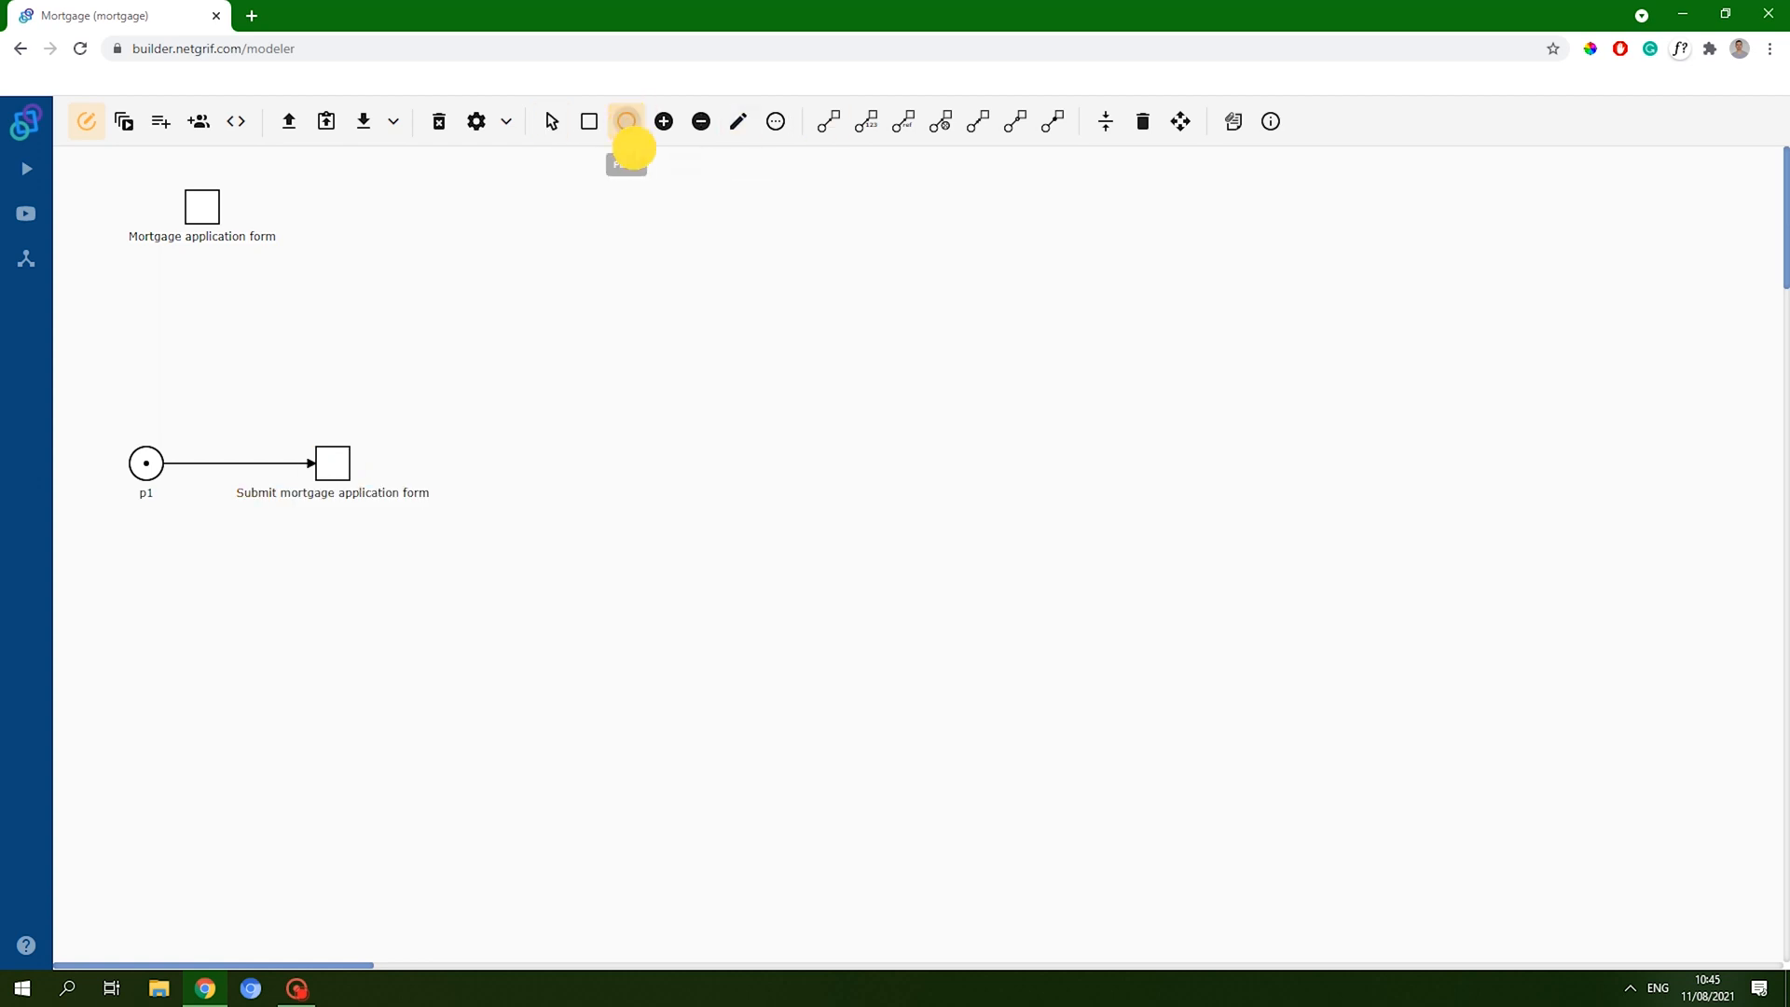
pyautogui.click(545, 463)
pyautogui.click(829, 133)
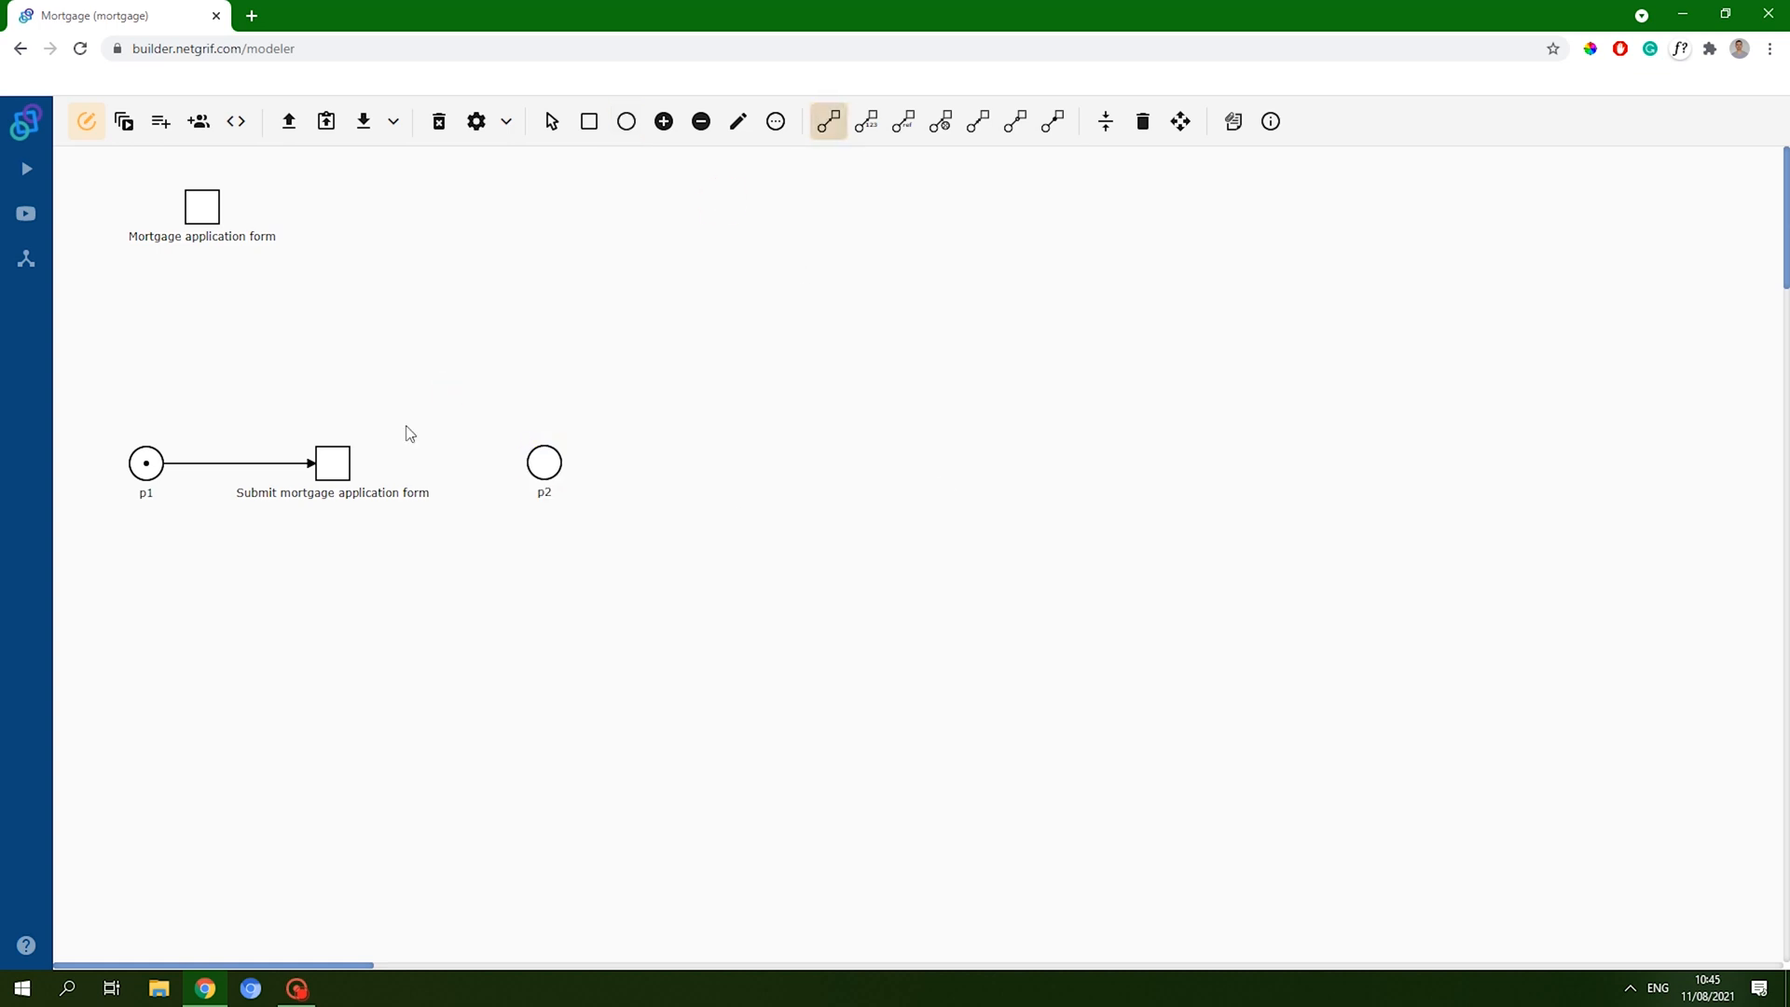
pyautogui.click(336, 463)
pyautogui.click(525, 460)
pyautogui.click(336, 463)
pyautogui.click(525, 466)
pyautogui.click(1105, 122)
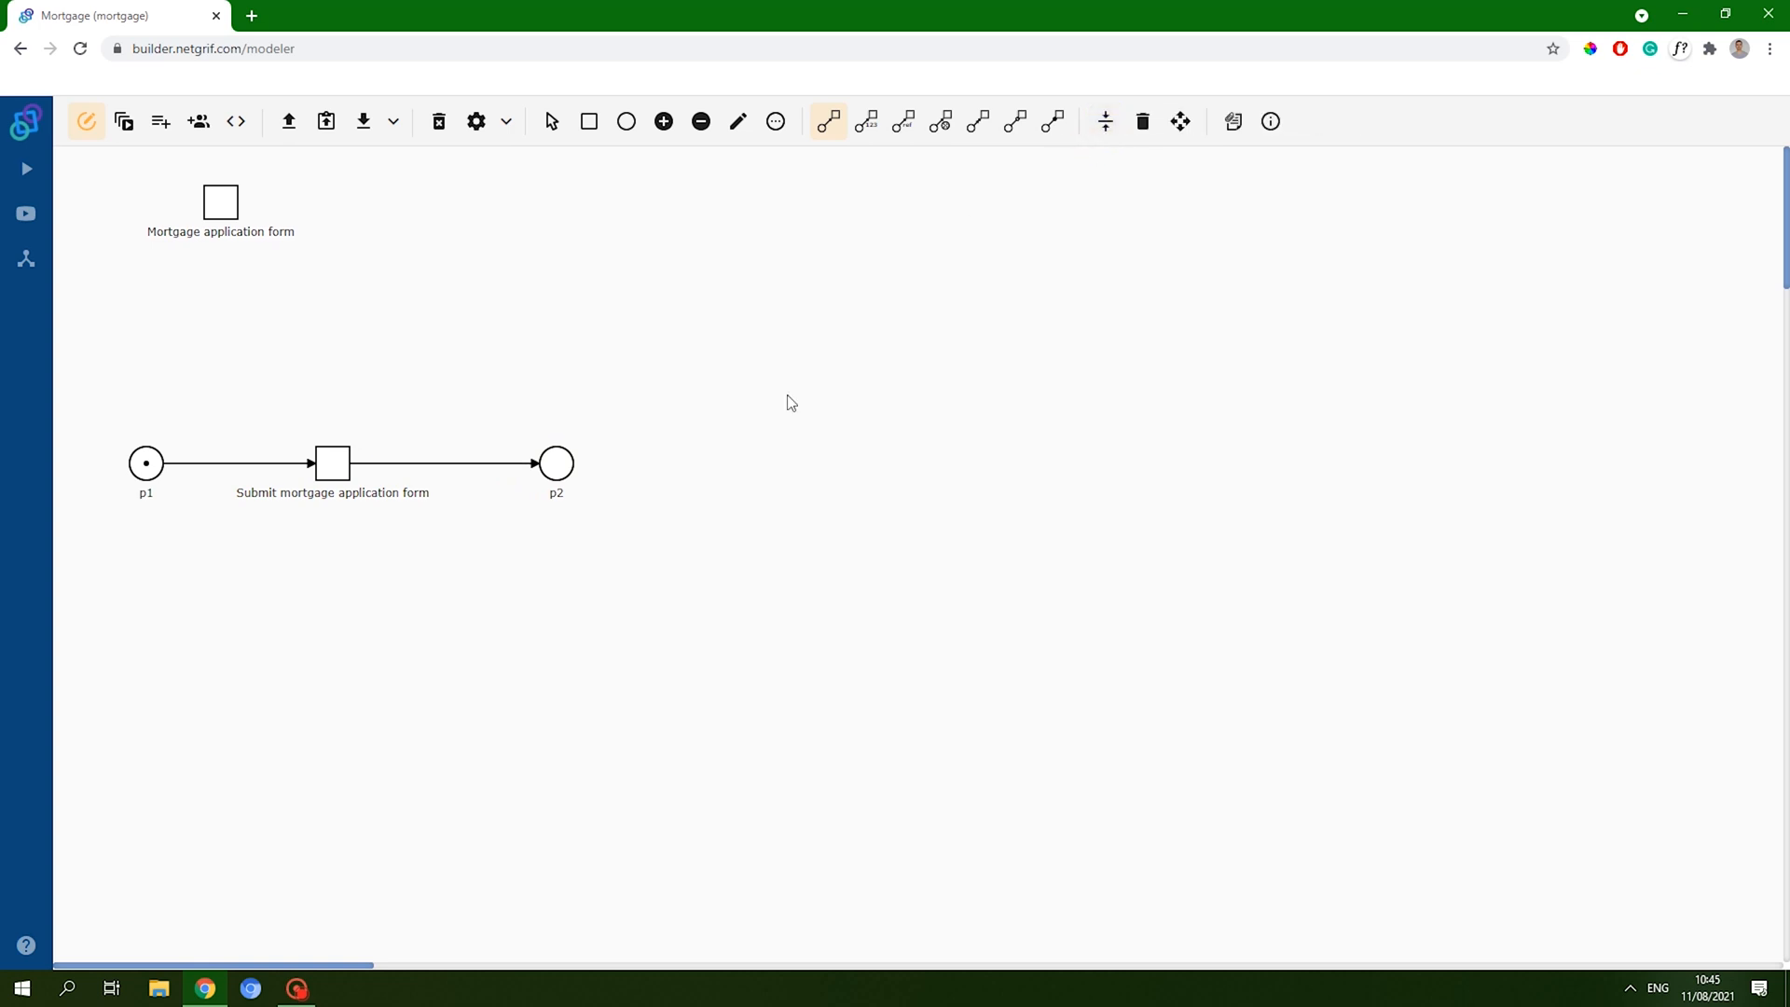
# - Add transition t3 right of p2 and t5 below it, removing the stray t4
pyautogui.click(591, 122)
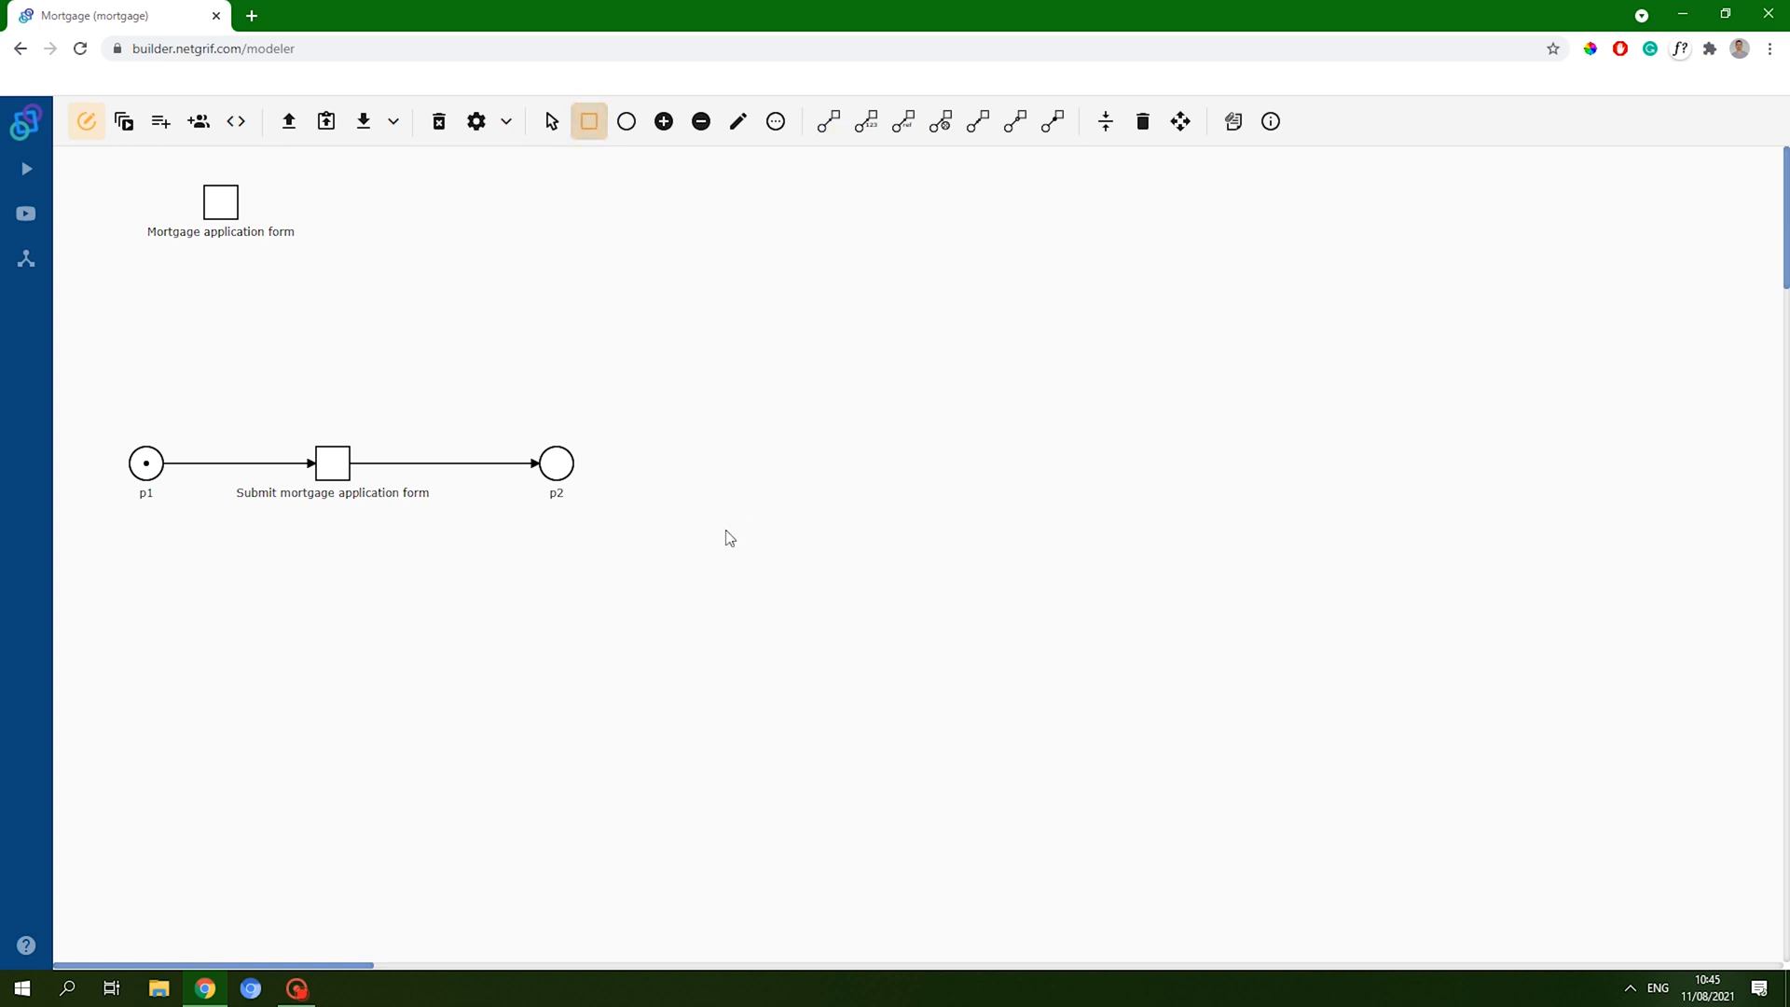
pyautogui.click(762, 463)
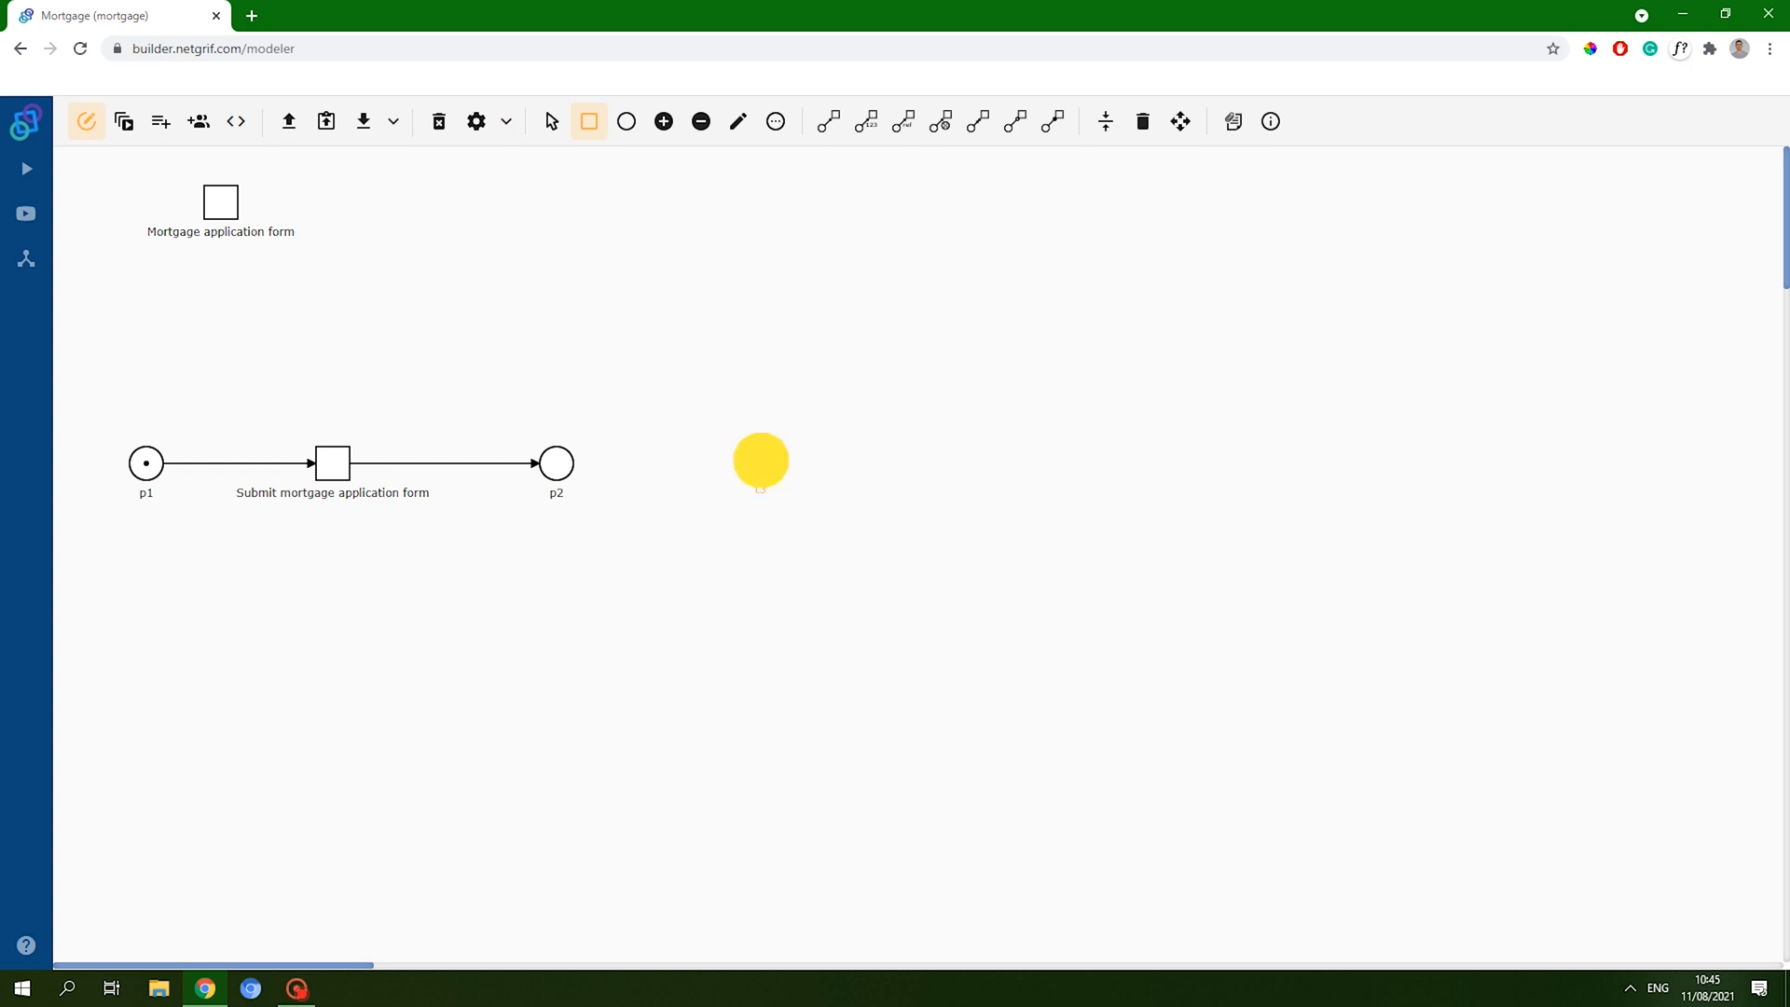
pyautogui.click(753, 636)
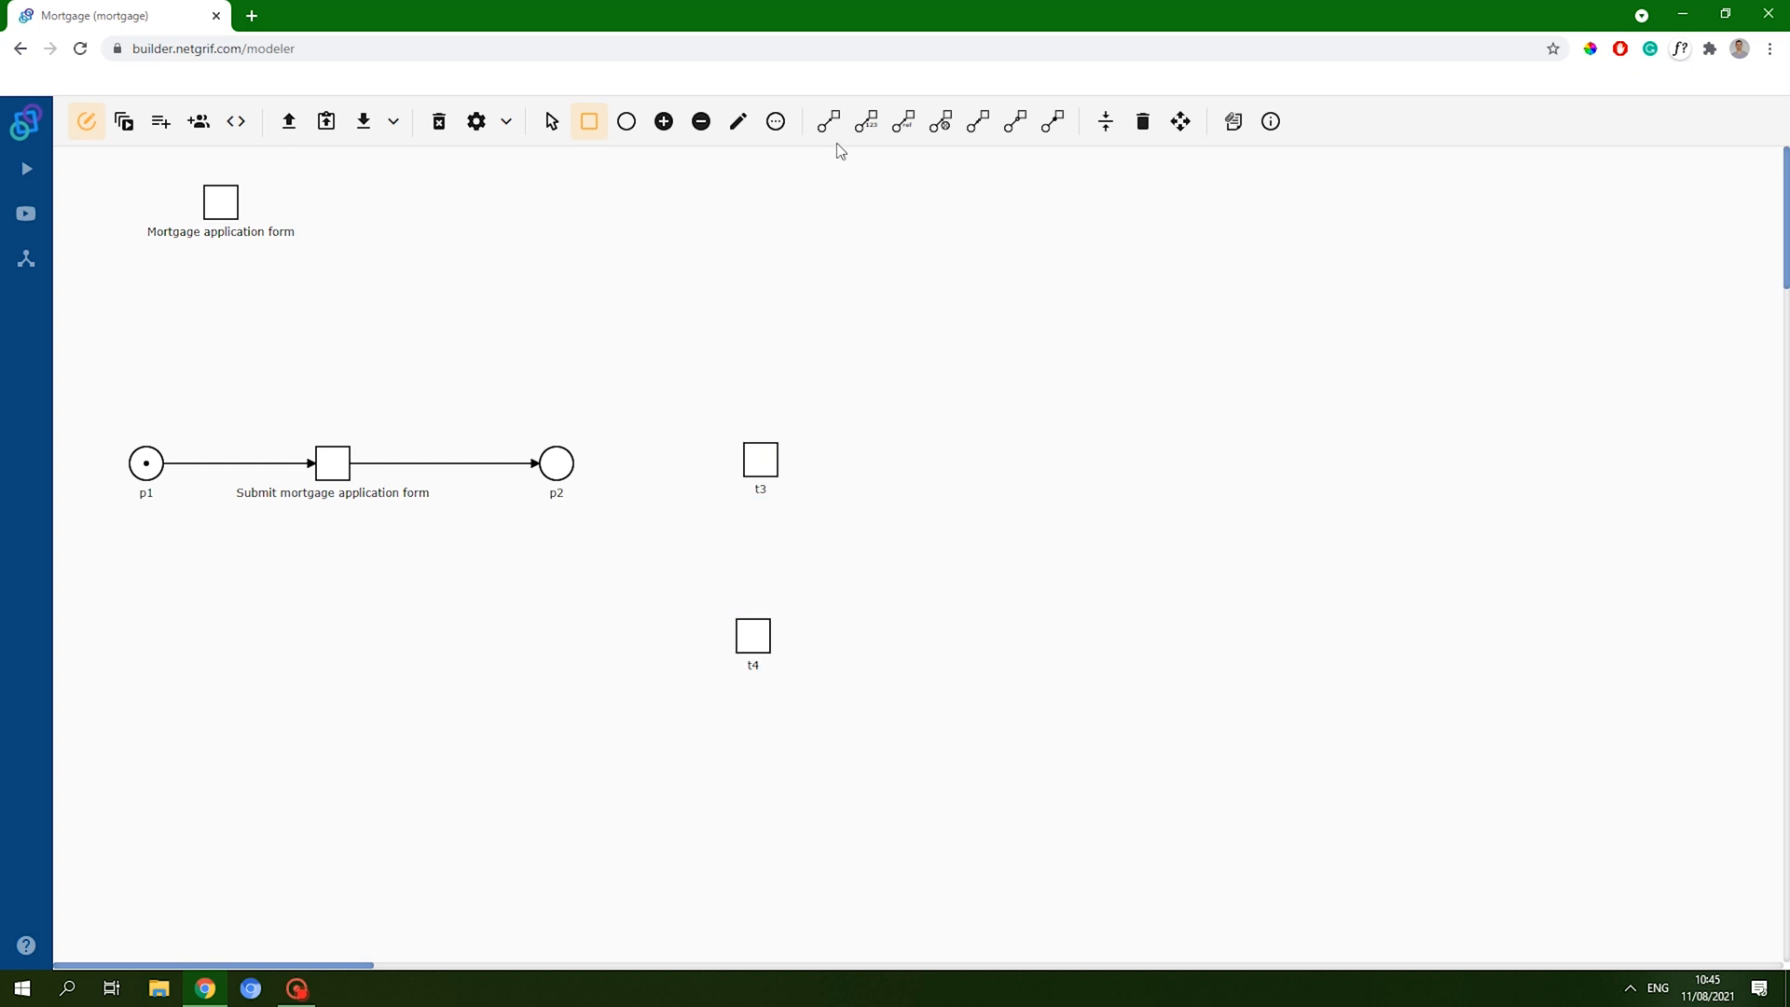
pyautogui.click(1143, 121)
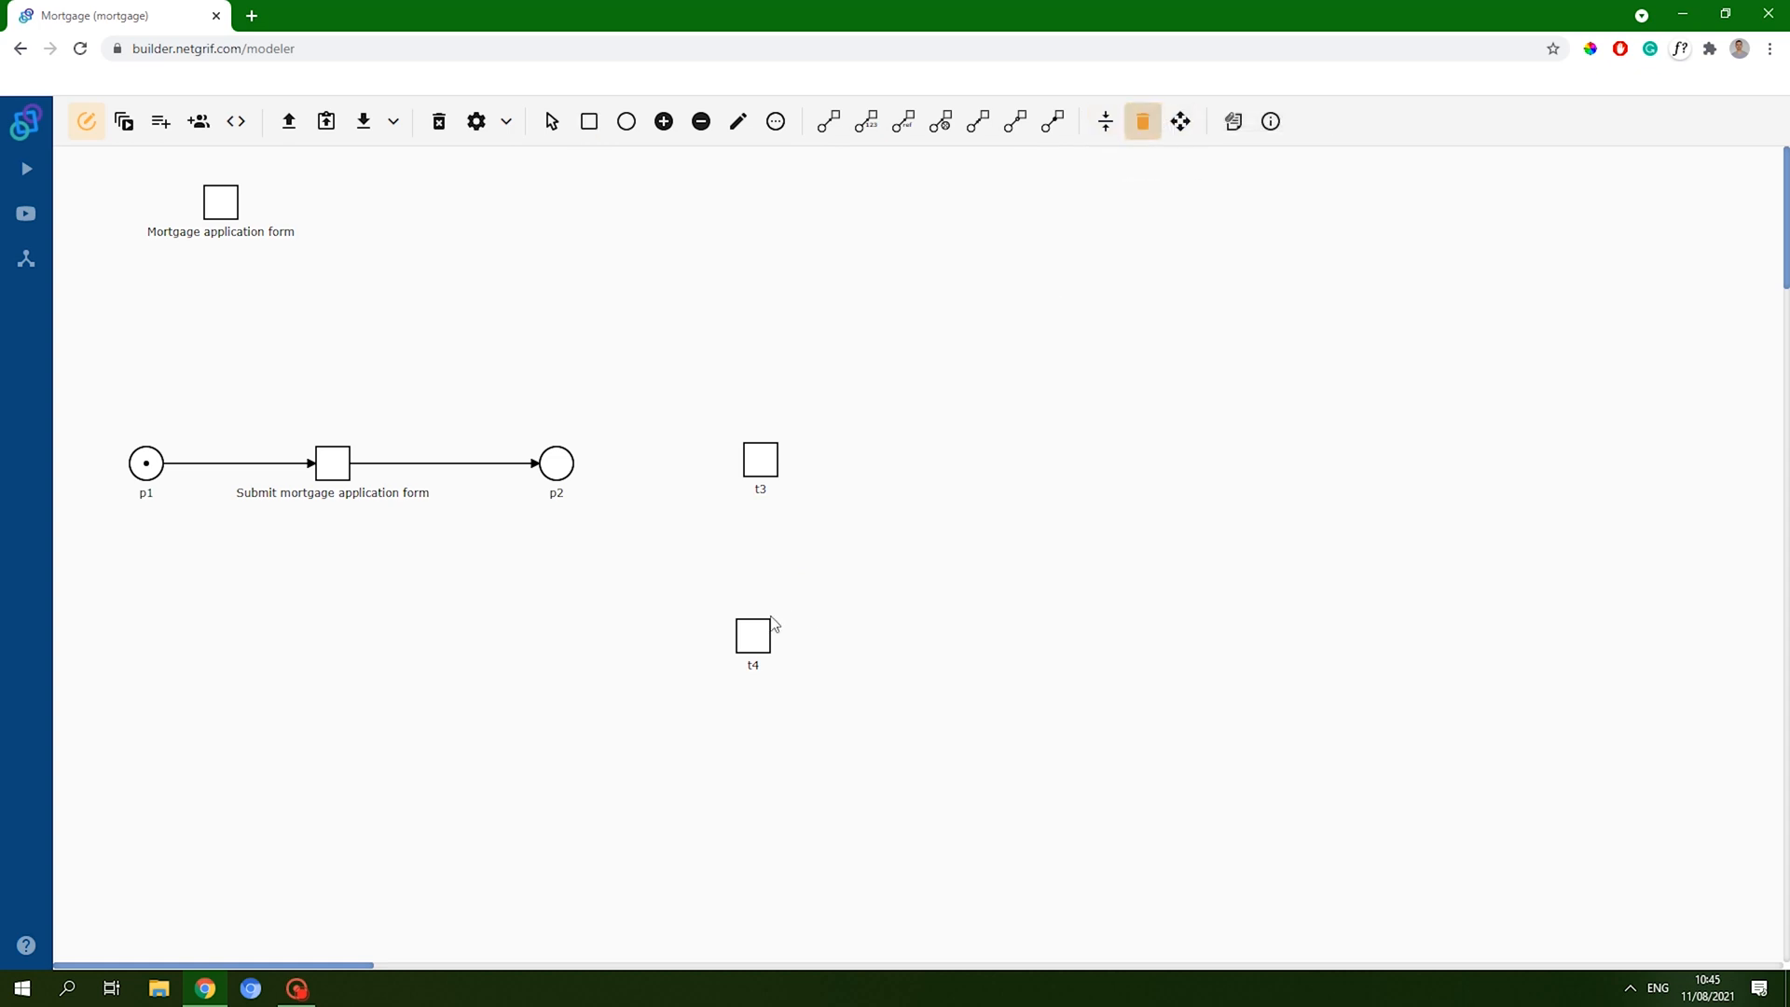
pyautogui.click(770, 626)
pyautogui.click(829, 121)
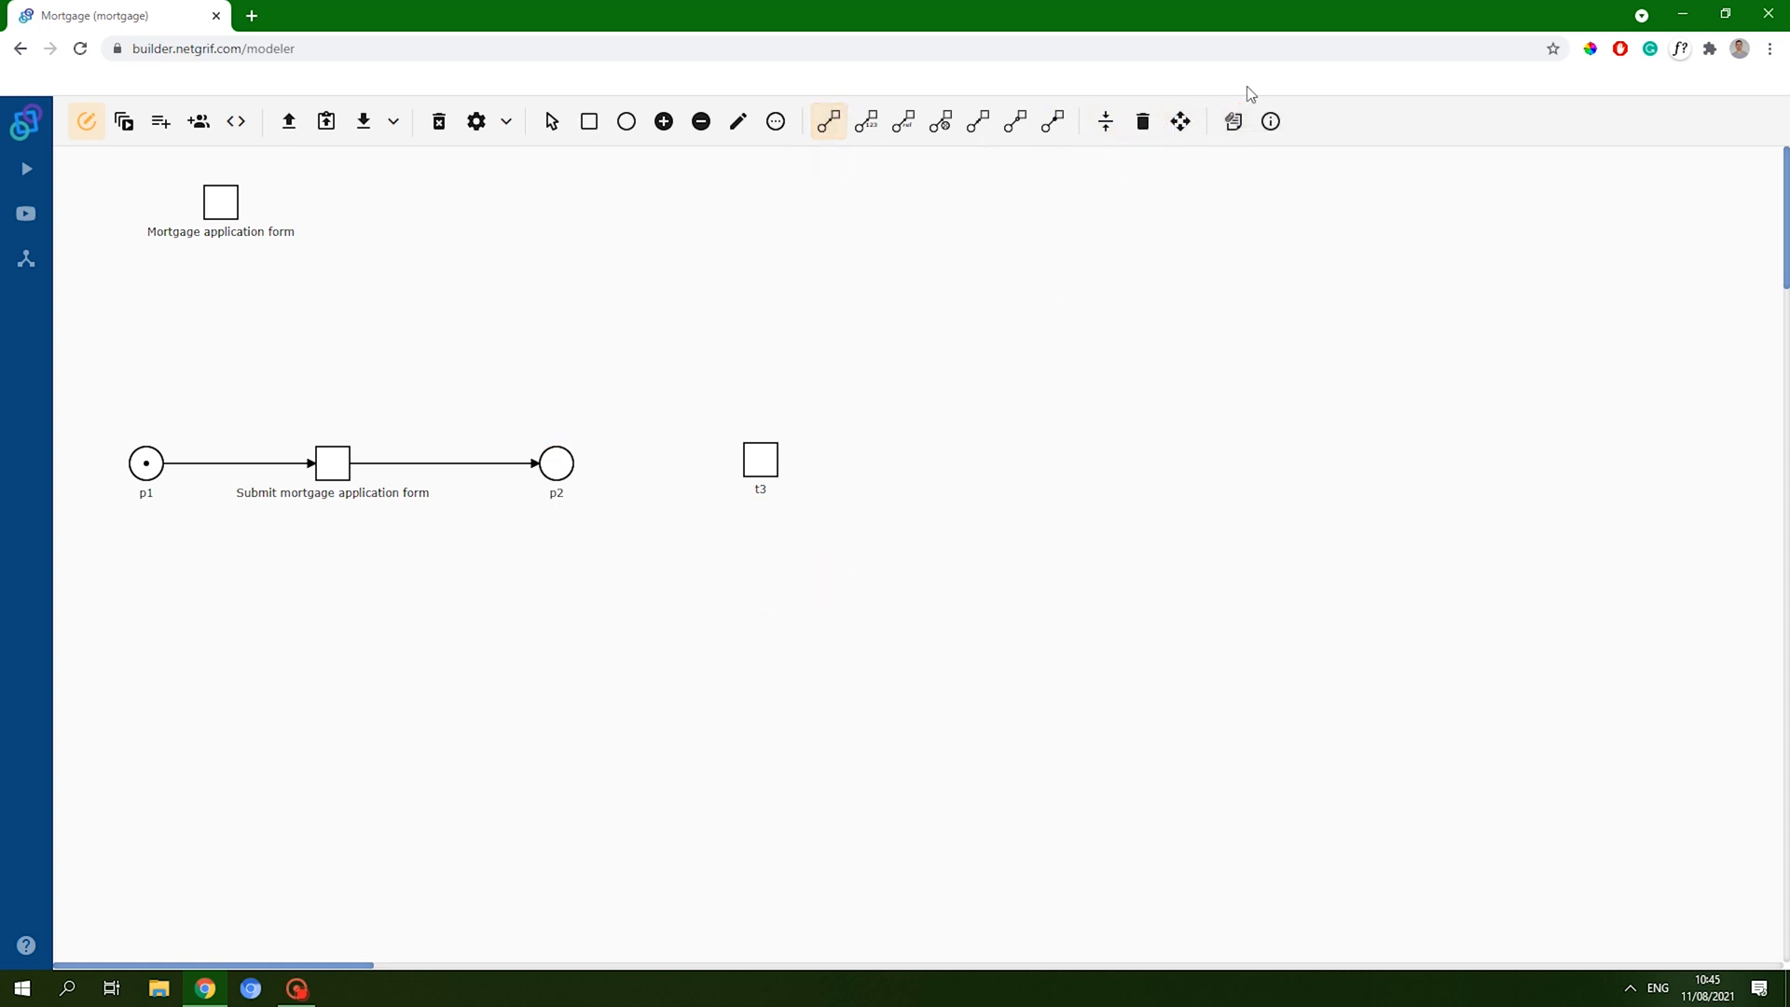
pyautogui.click(589, 122)
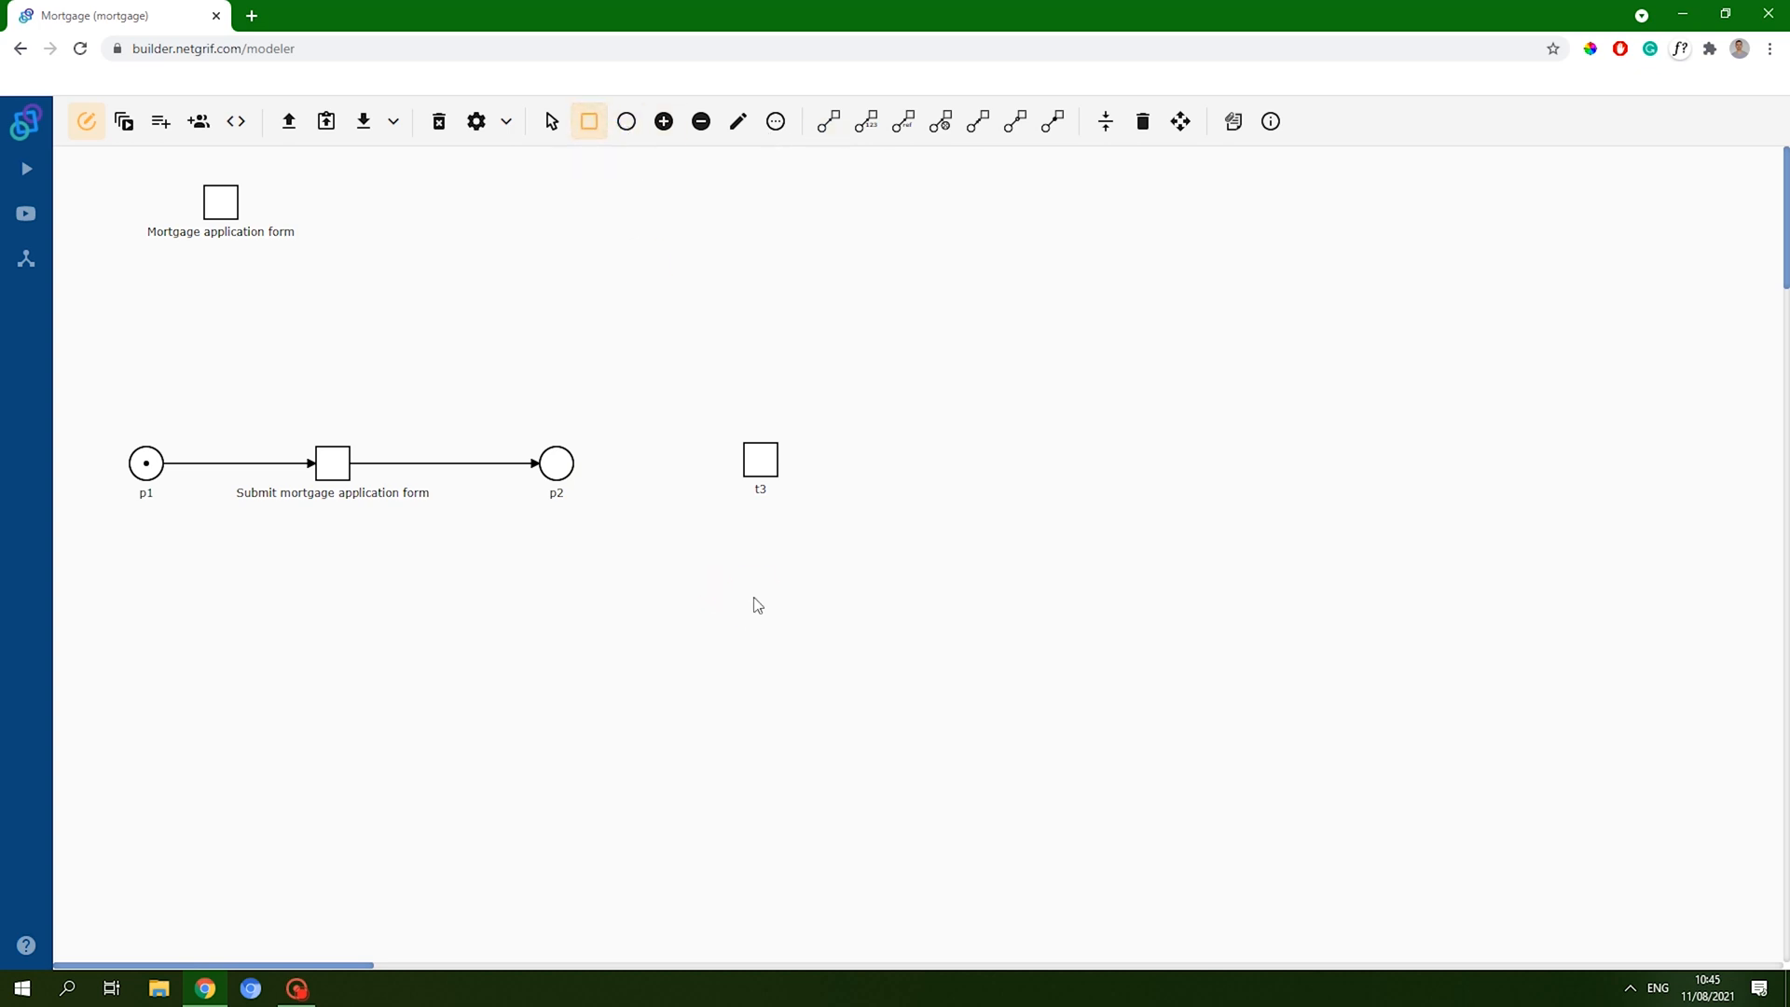
pyautogui.click(754, 601)
# - Draw arcs from p2 to t3 and from p2 to t5
pyautogui.click(829, 121)
pyautogui.click(566, 461)
pyautogui.click(759, 457)
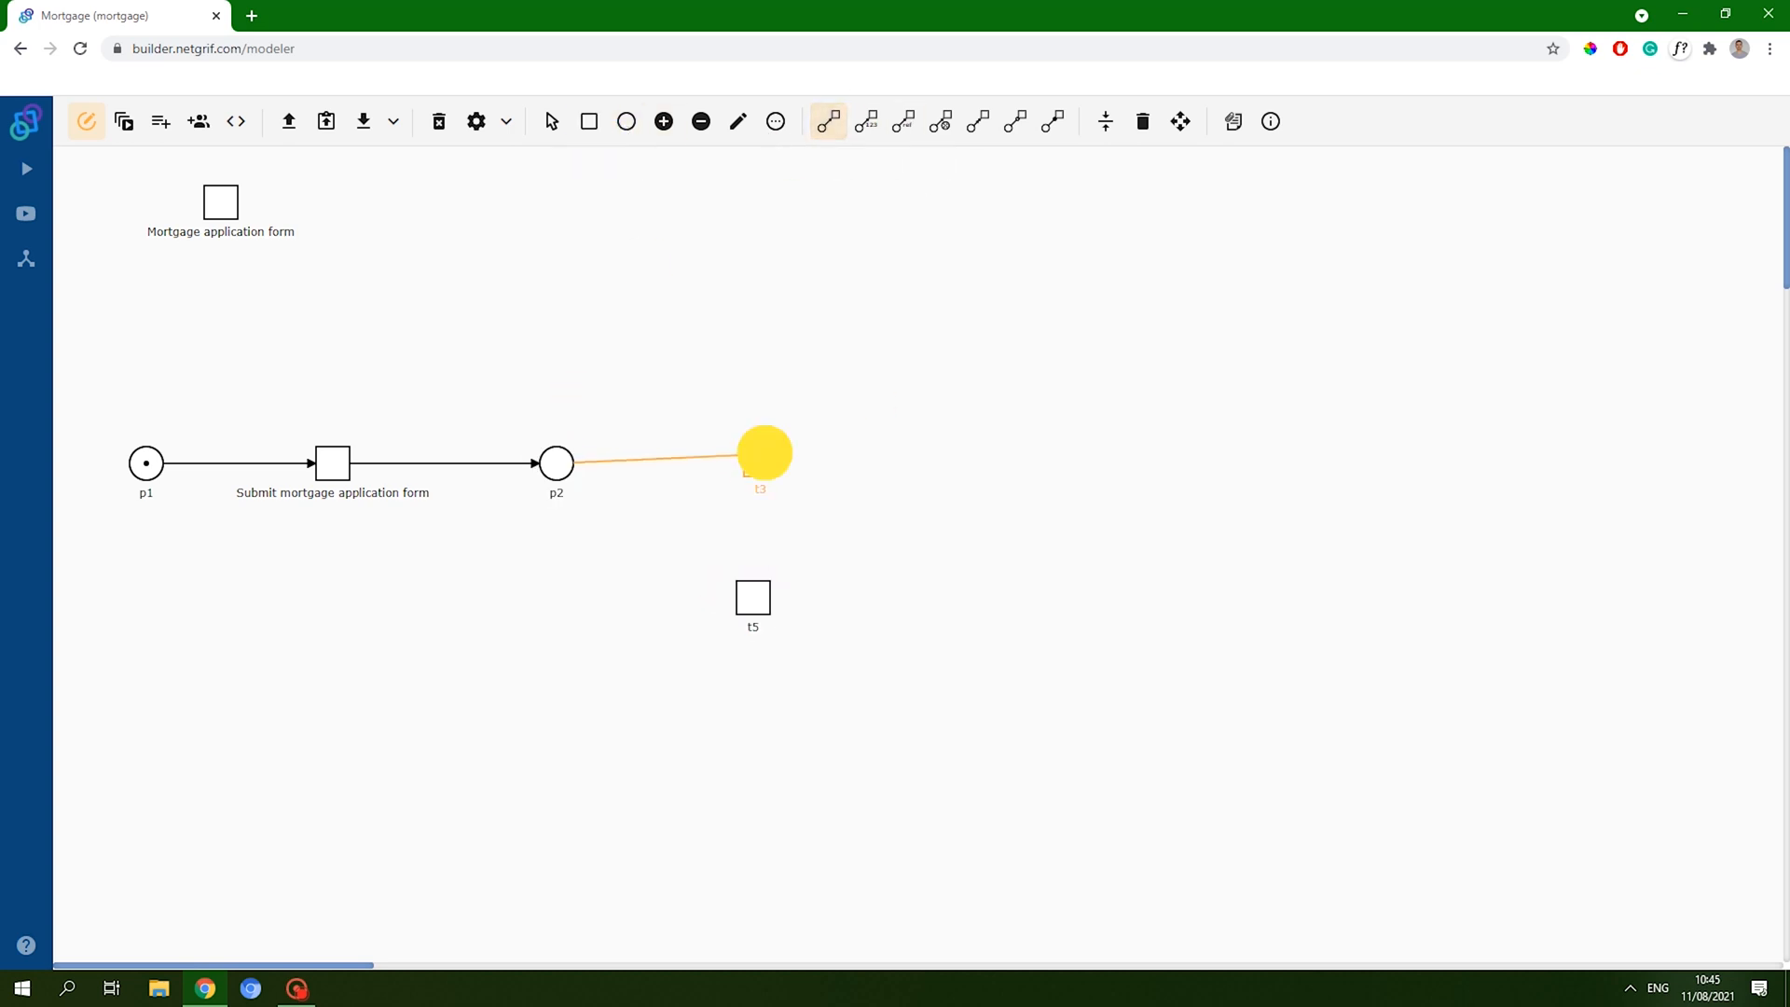
pyautogui.click(570, 473)
pyautogui.click(754, 596)
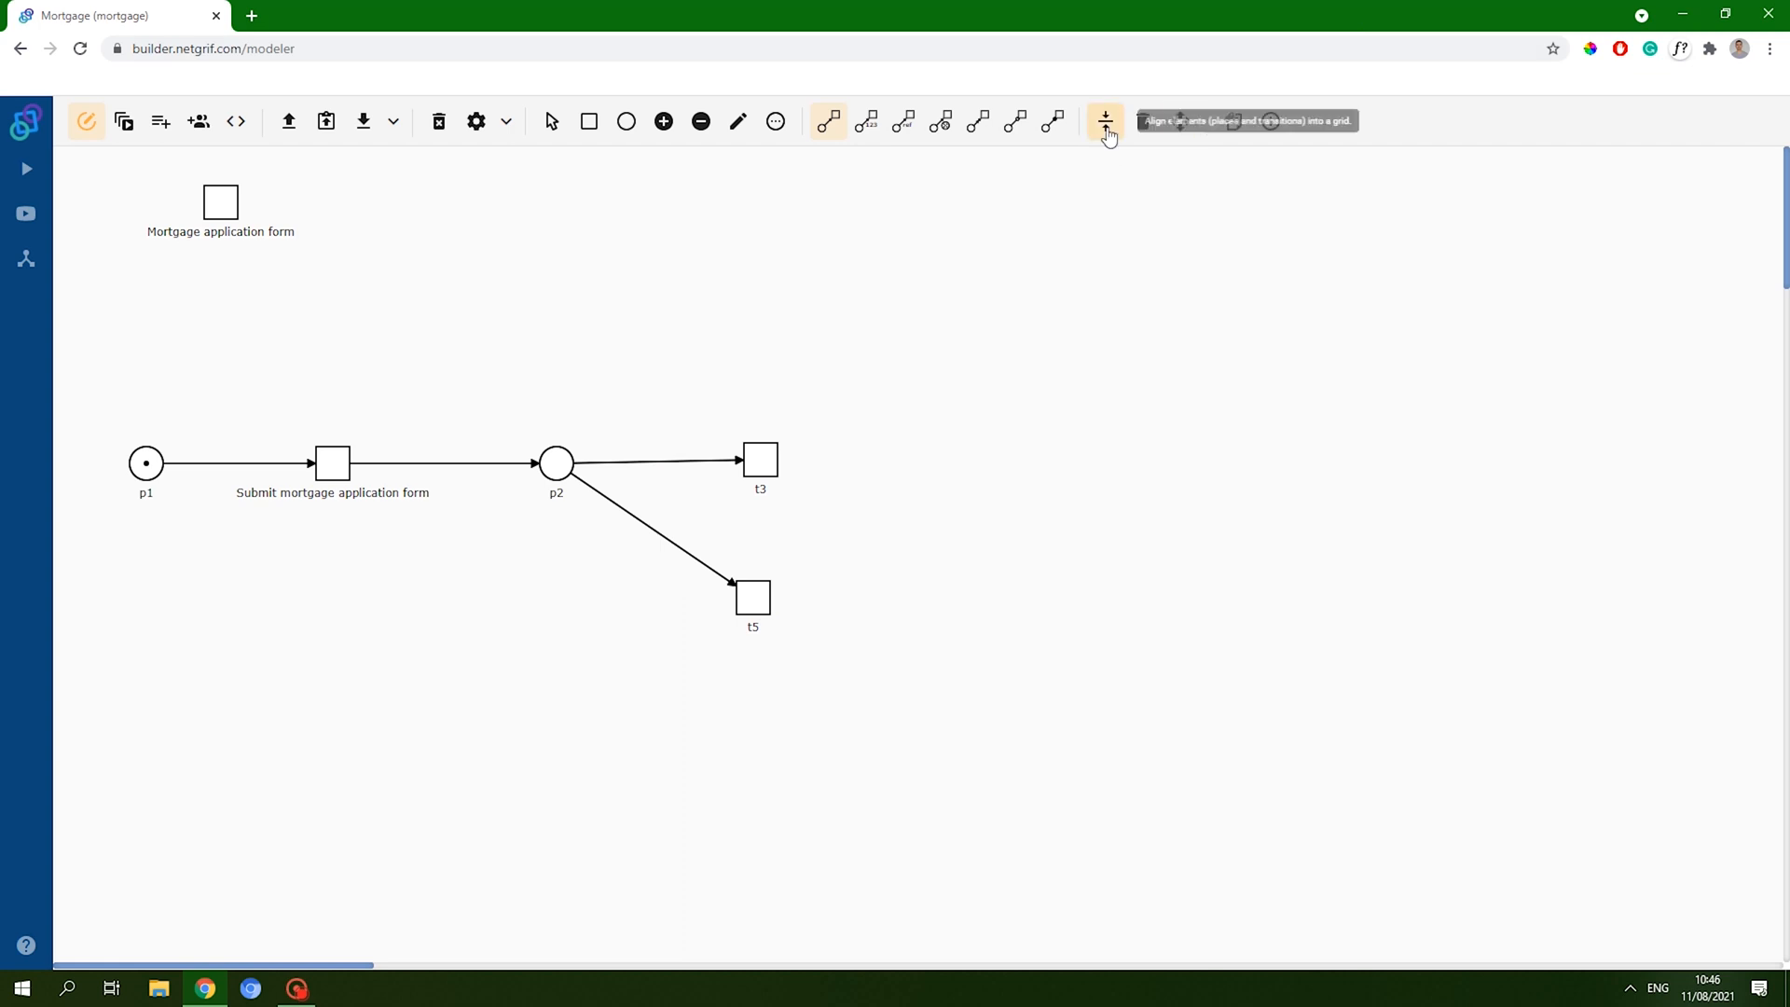
# - Label t3 'Approve' and t5 'Reject', then align the net's elements
pyautogui.click(738, 121)
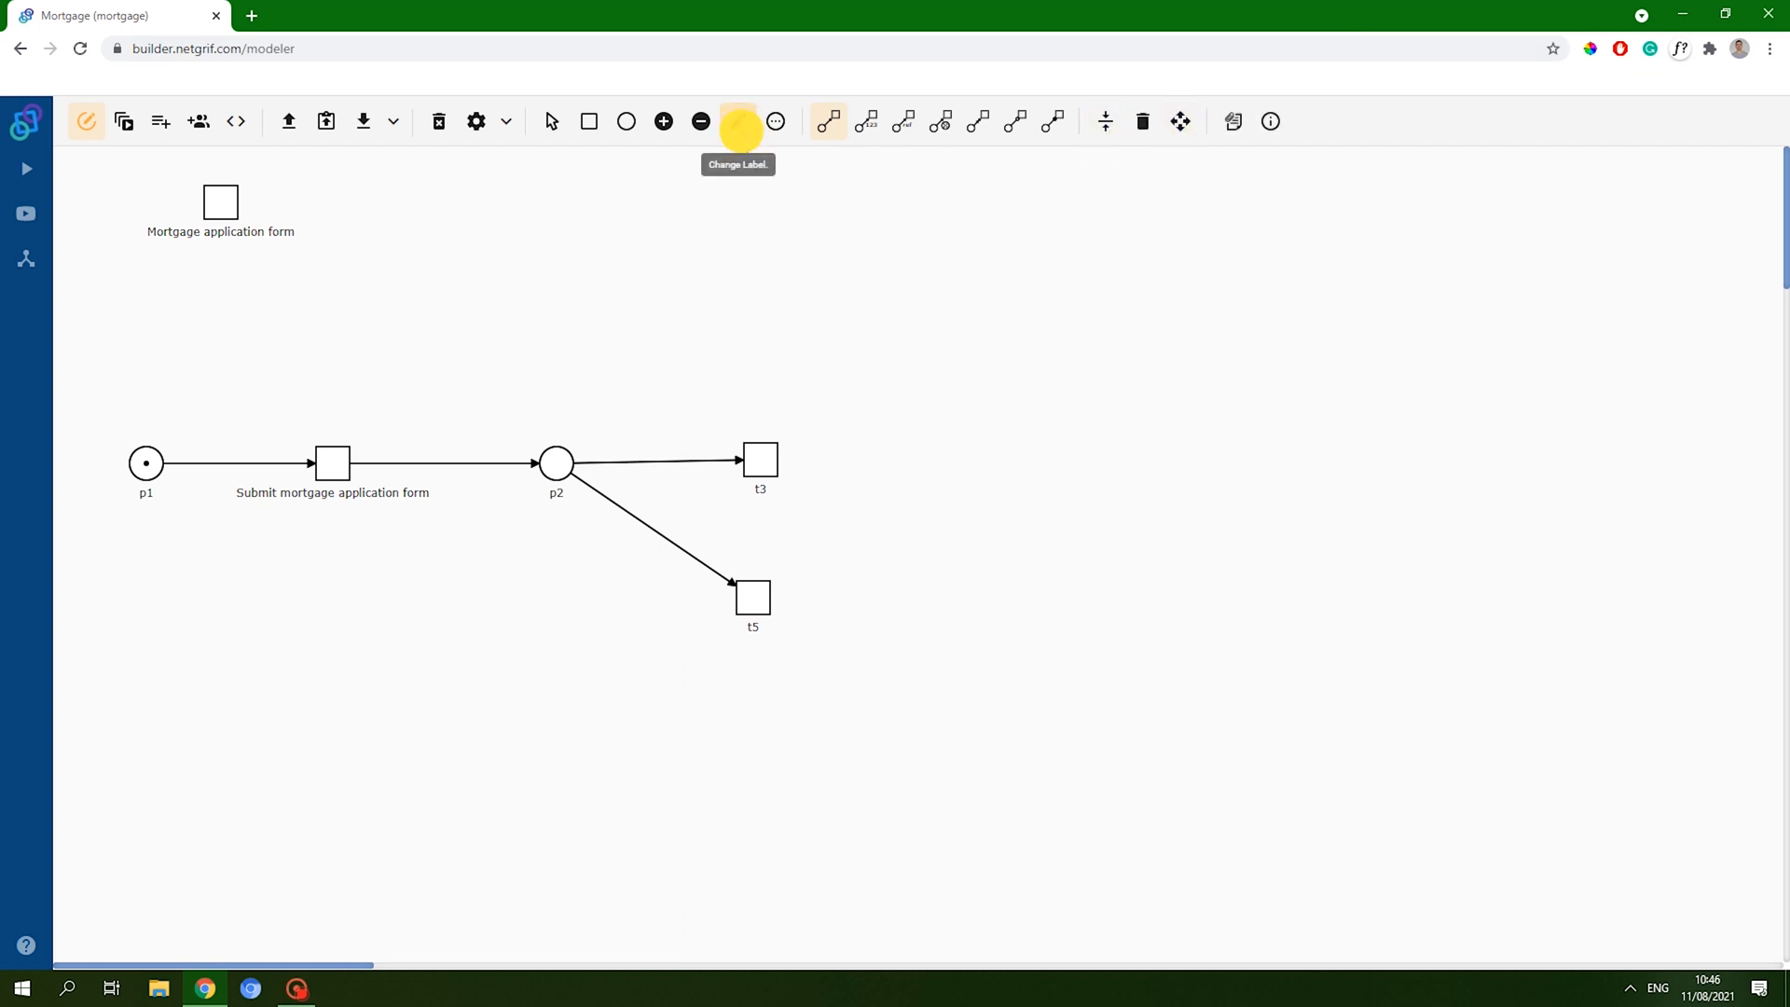
pyautogui.click(759, 459)
pyautogui.write('Approve')
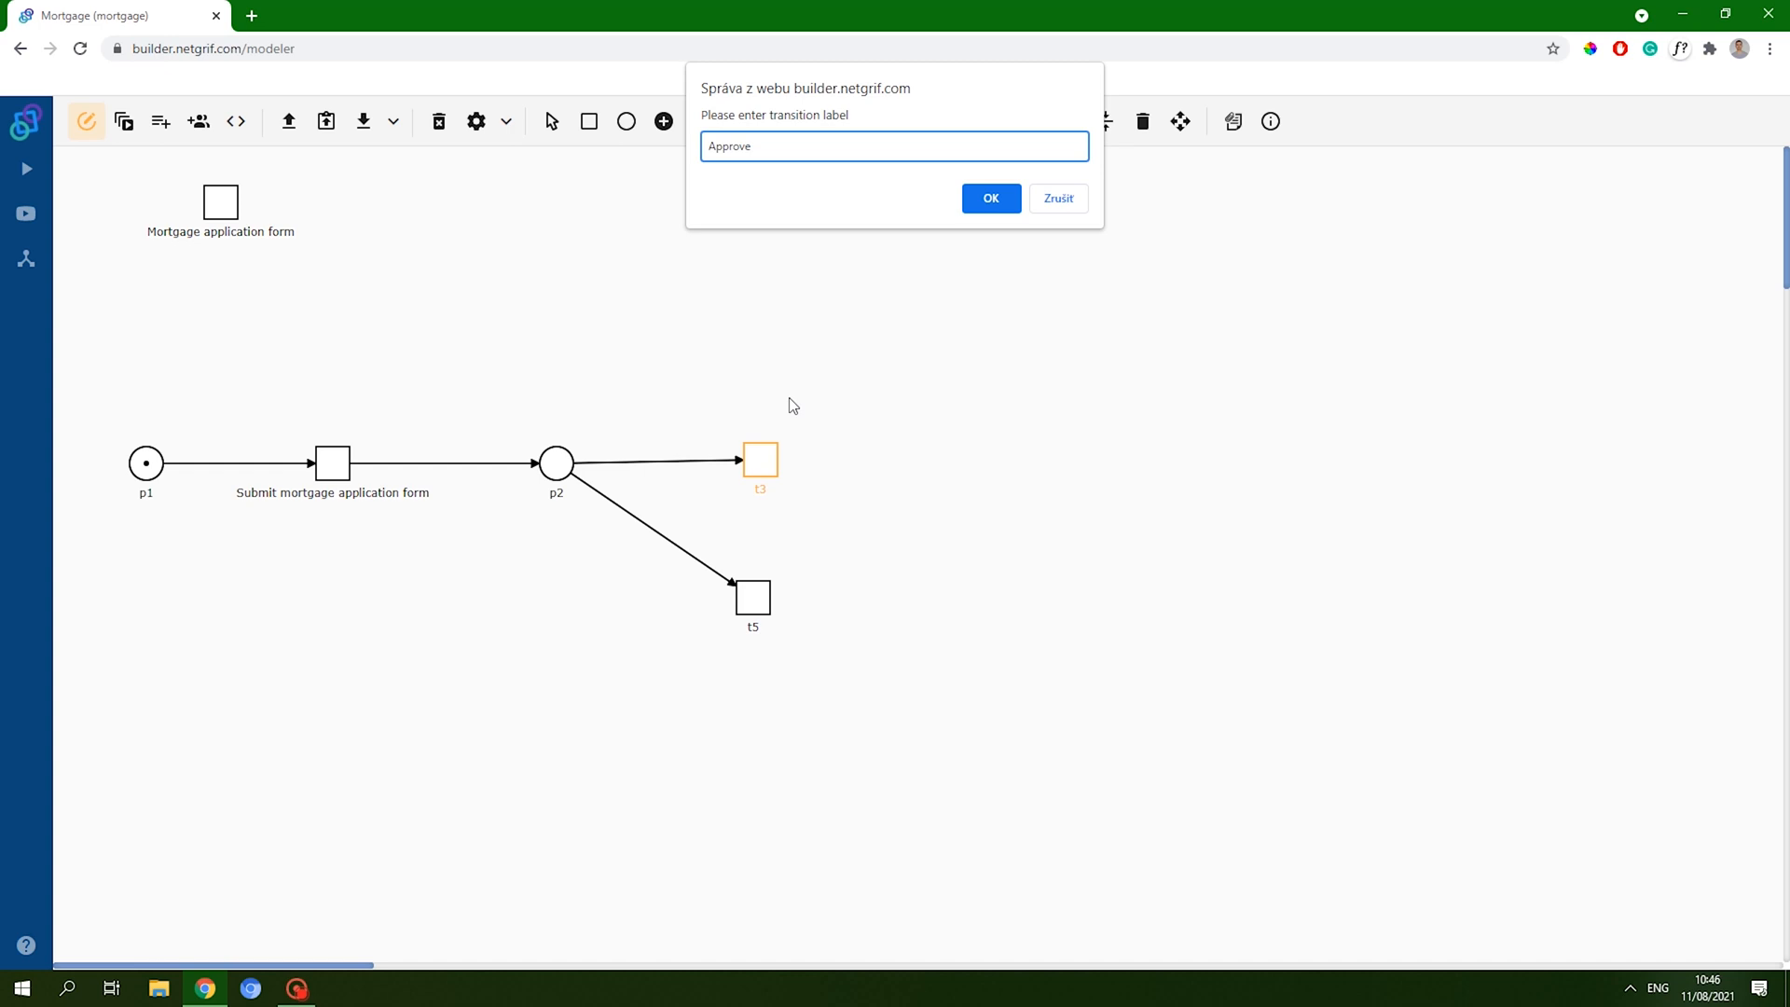
pyautogui.press('Return')
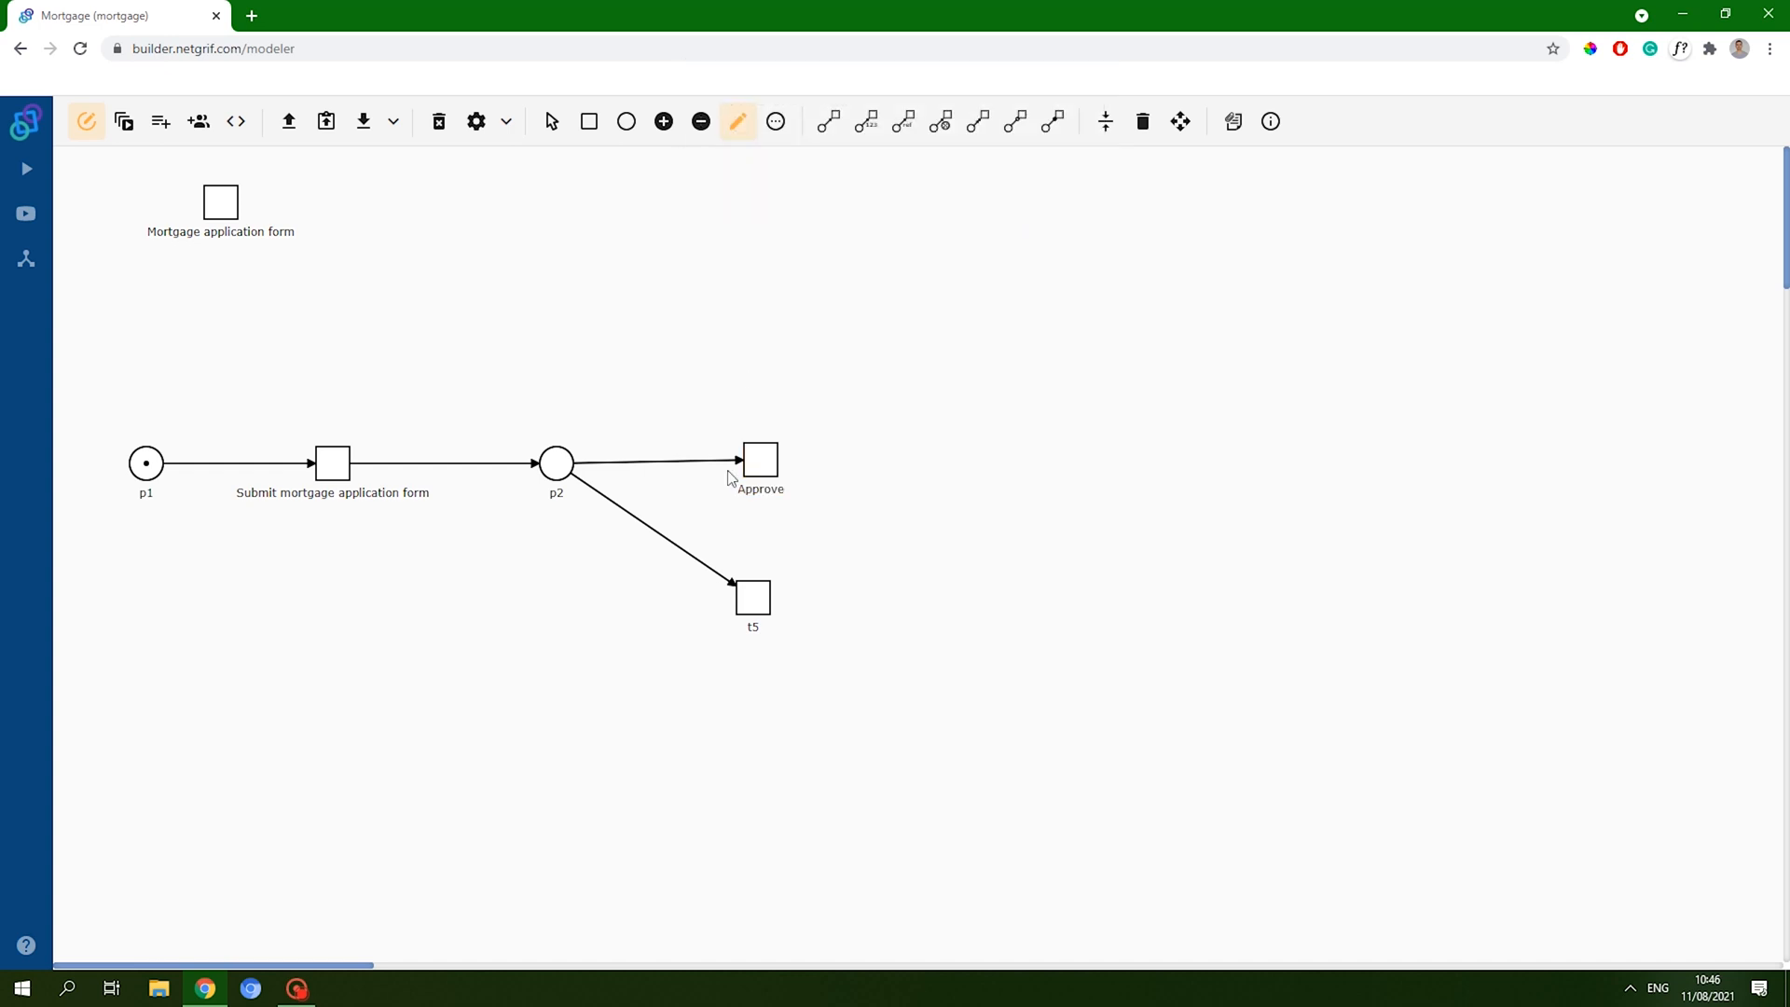
pyautogui.click(746, 601)
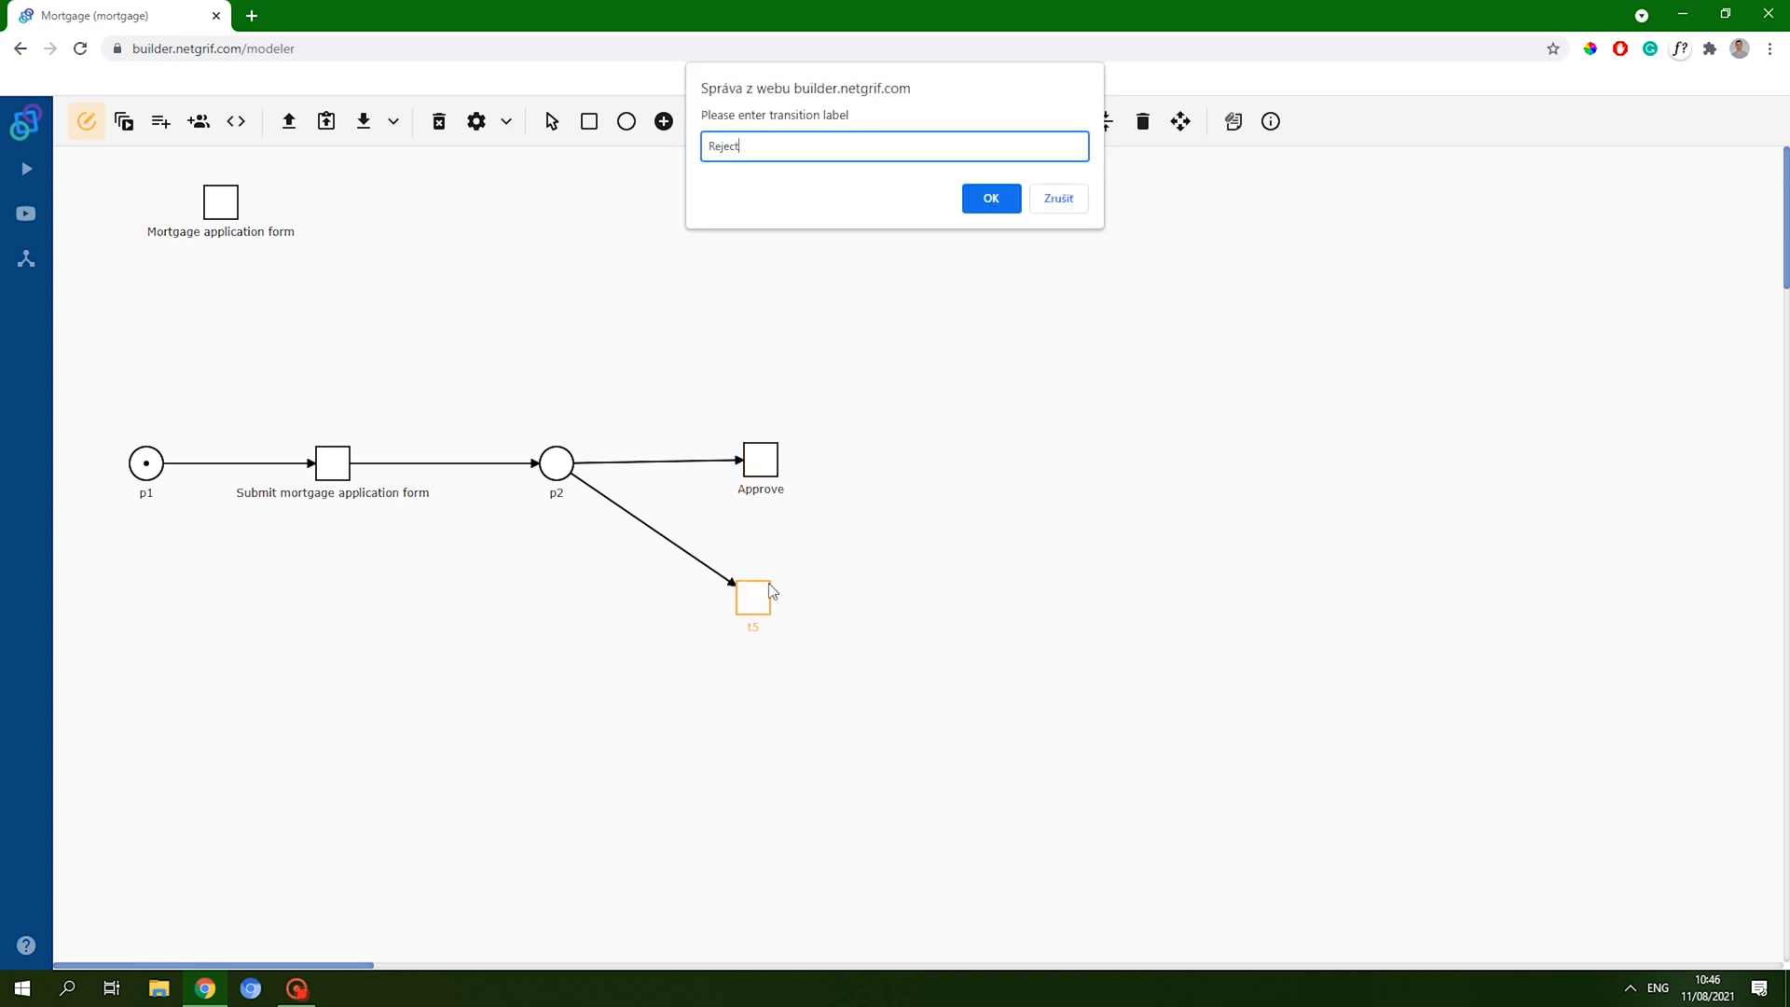
pyautogui.click(991, 198)
pyautogui.click(1105, 121)
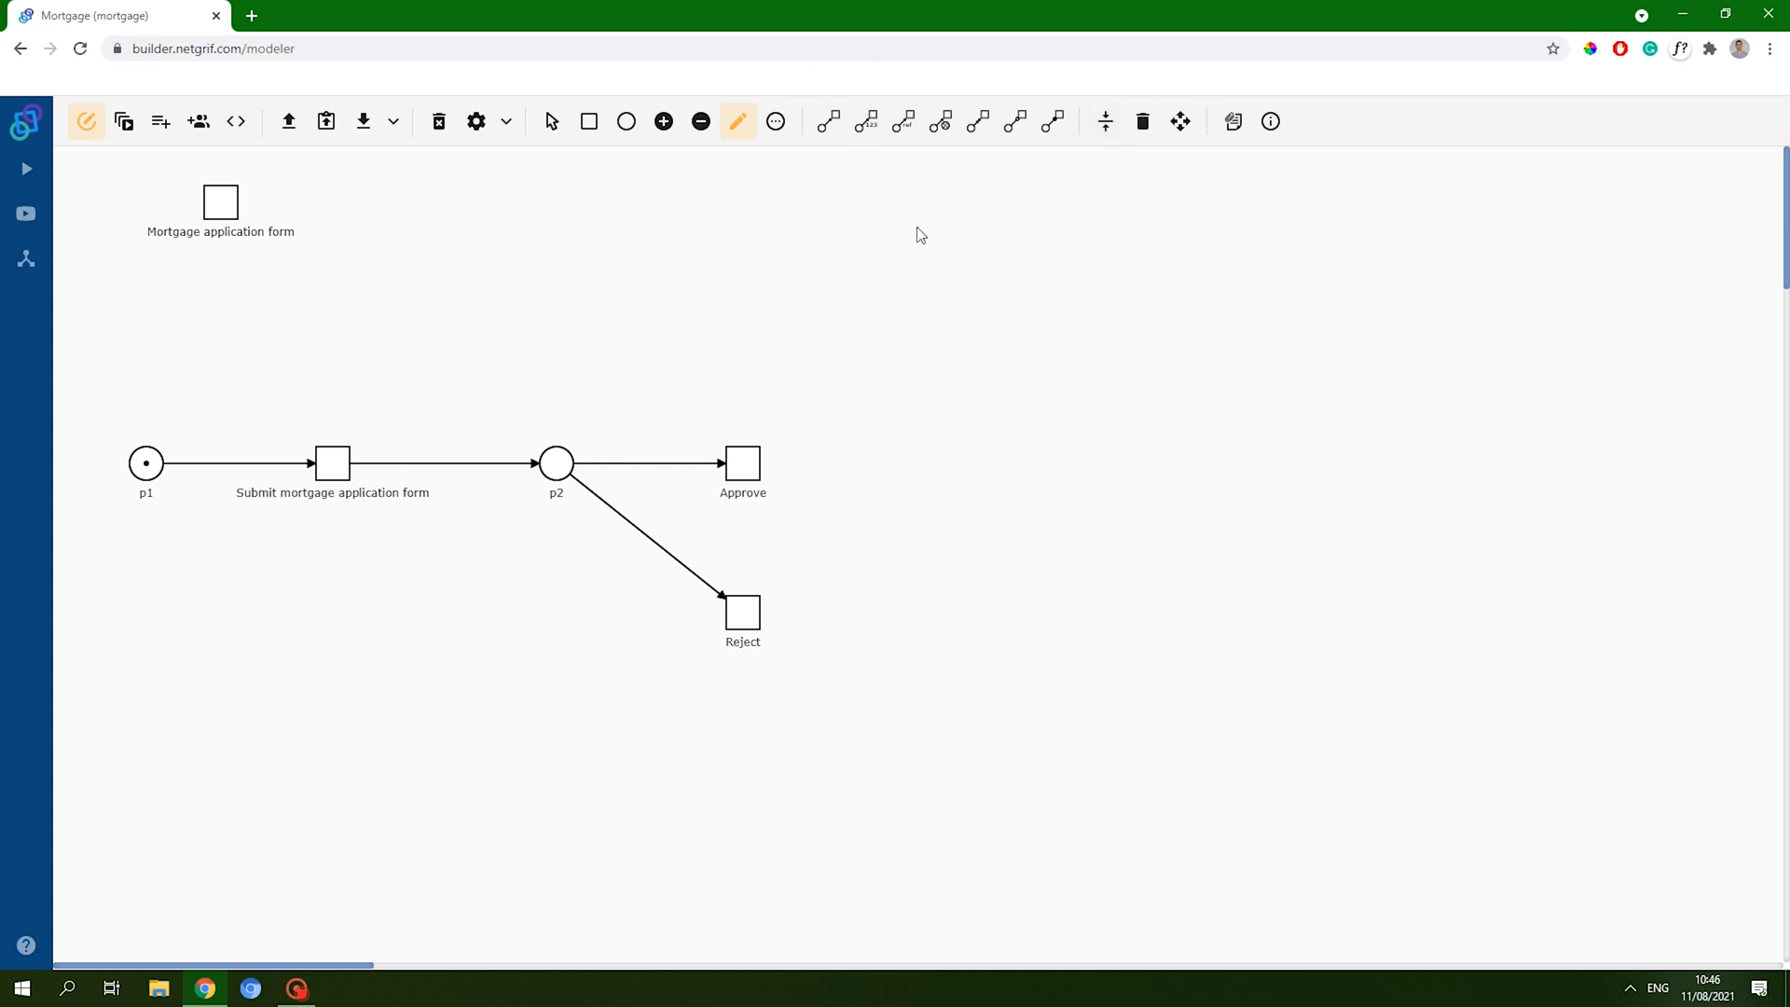
pyautogui.rightClick(742, 615)
# - Create a form for Reject with a simple text field stretched across all four columns
pyautogui.click(851, 689)
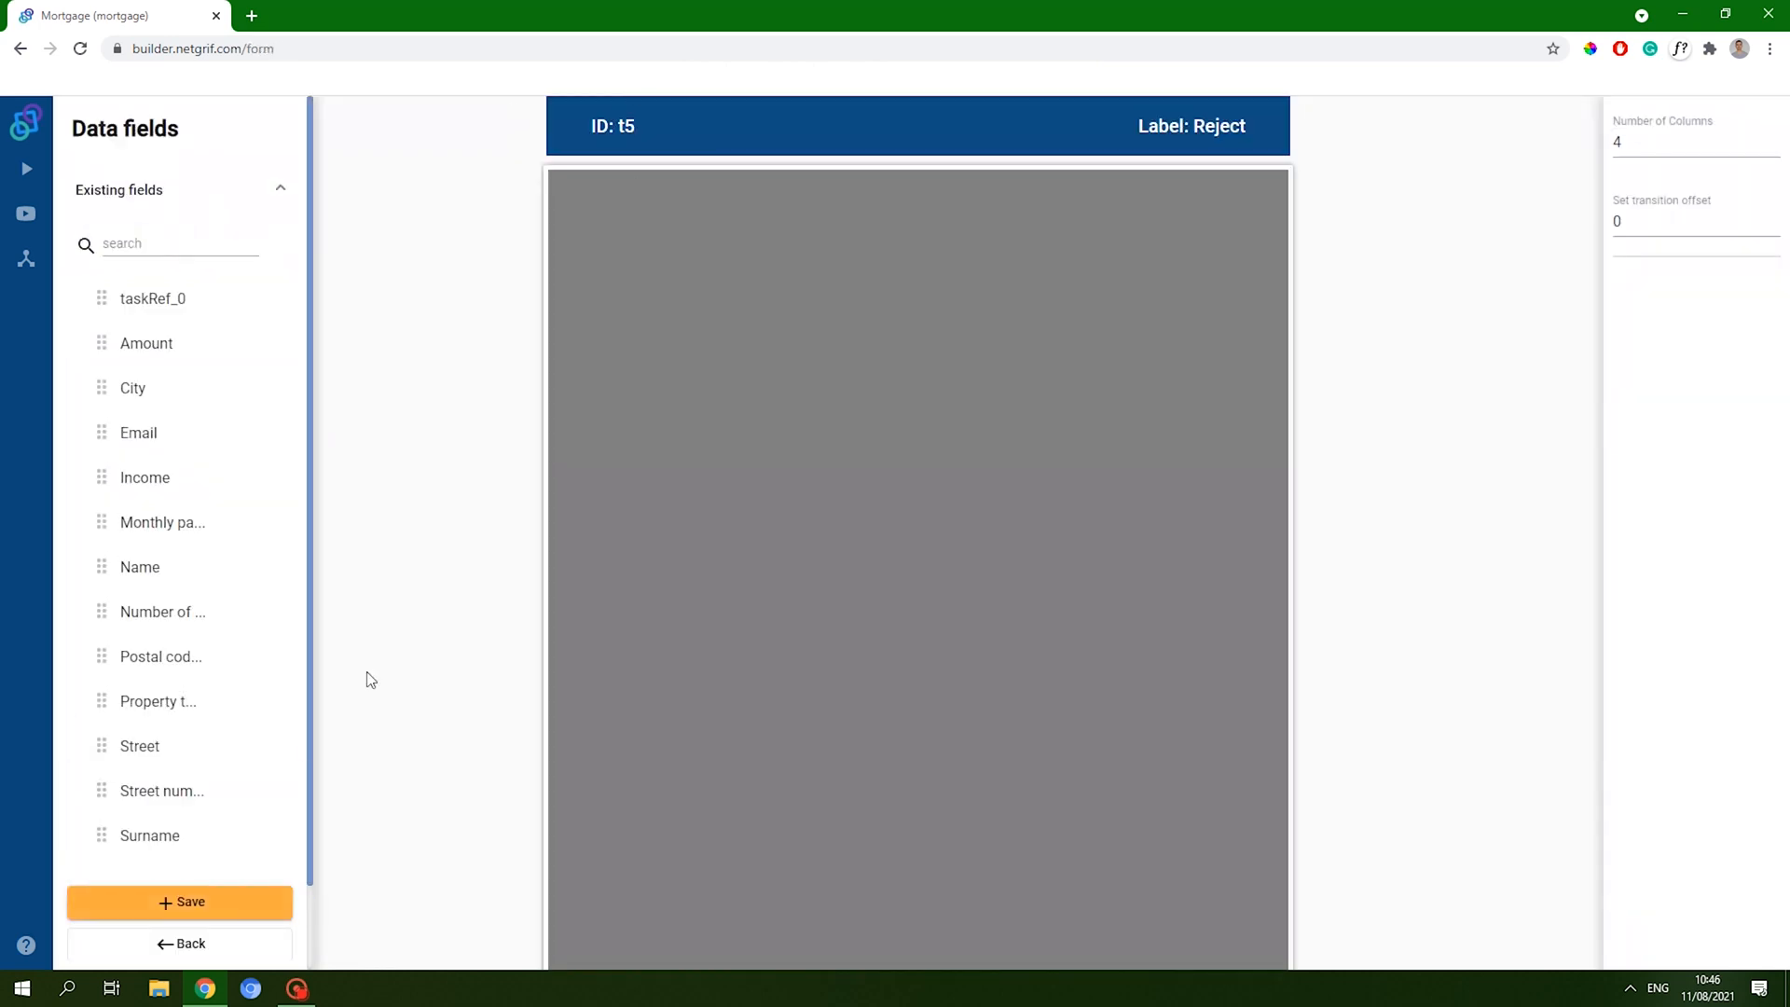
pyautogui.scroll(-2, 149, 680)
pyautogui.scroll(2, 200, 679)
pyautogui.moveTo(195, 303)
pyautogui.mouseDown()
pyautogui.moveTo(635, 243)
pyautogui.moveTo(167, 304)
pyautogui.moveTo(200, 300)
pyautogui.mouseUp()
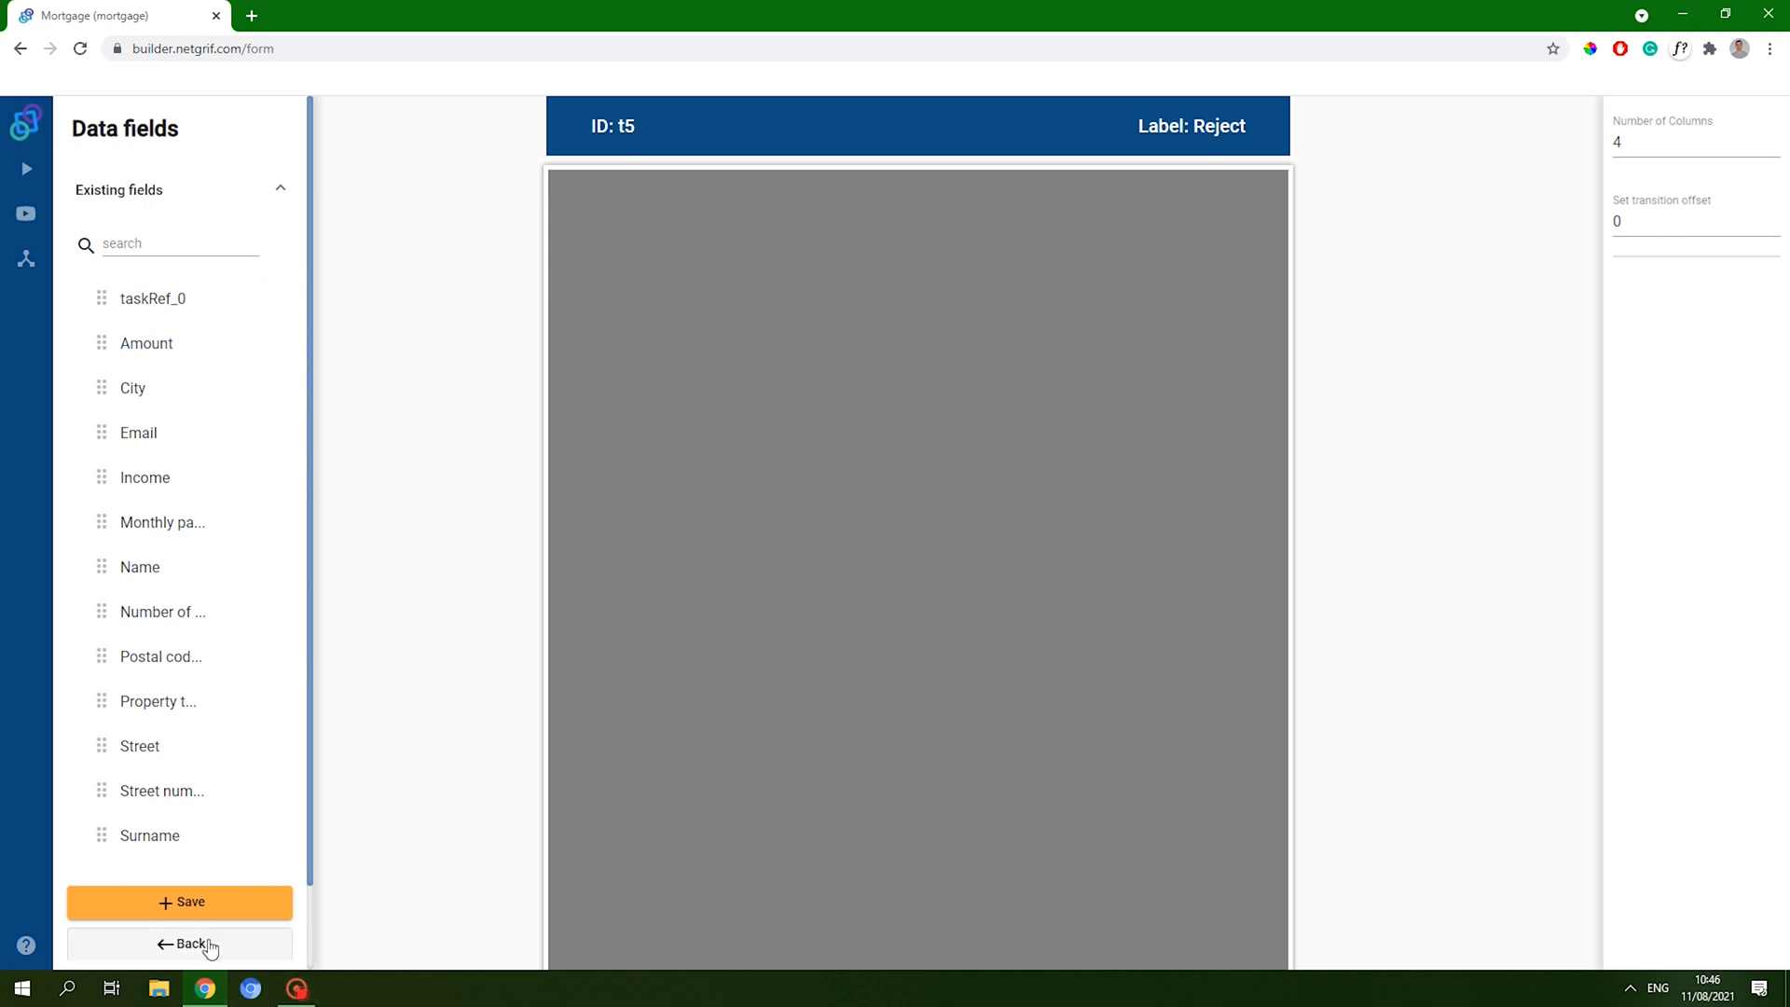
pyautogui.scroll(-1, 228, 676)
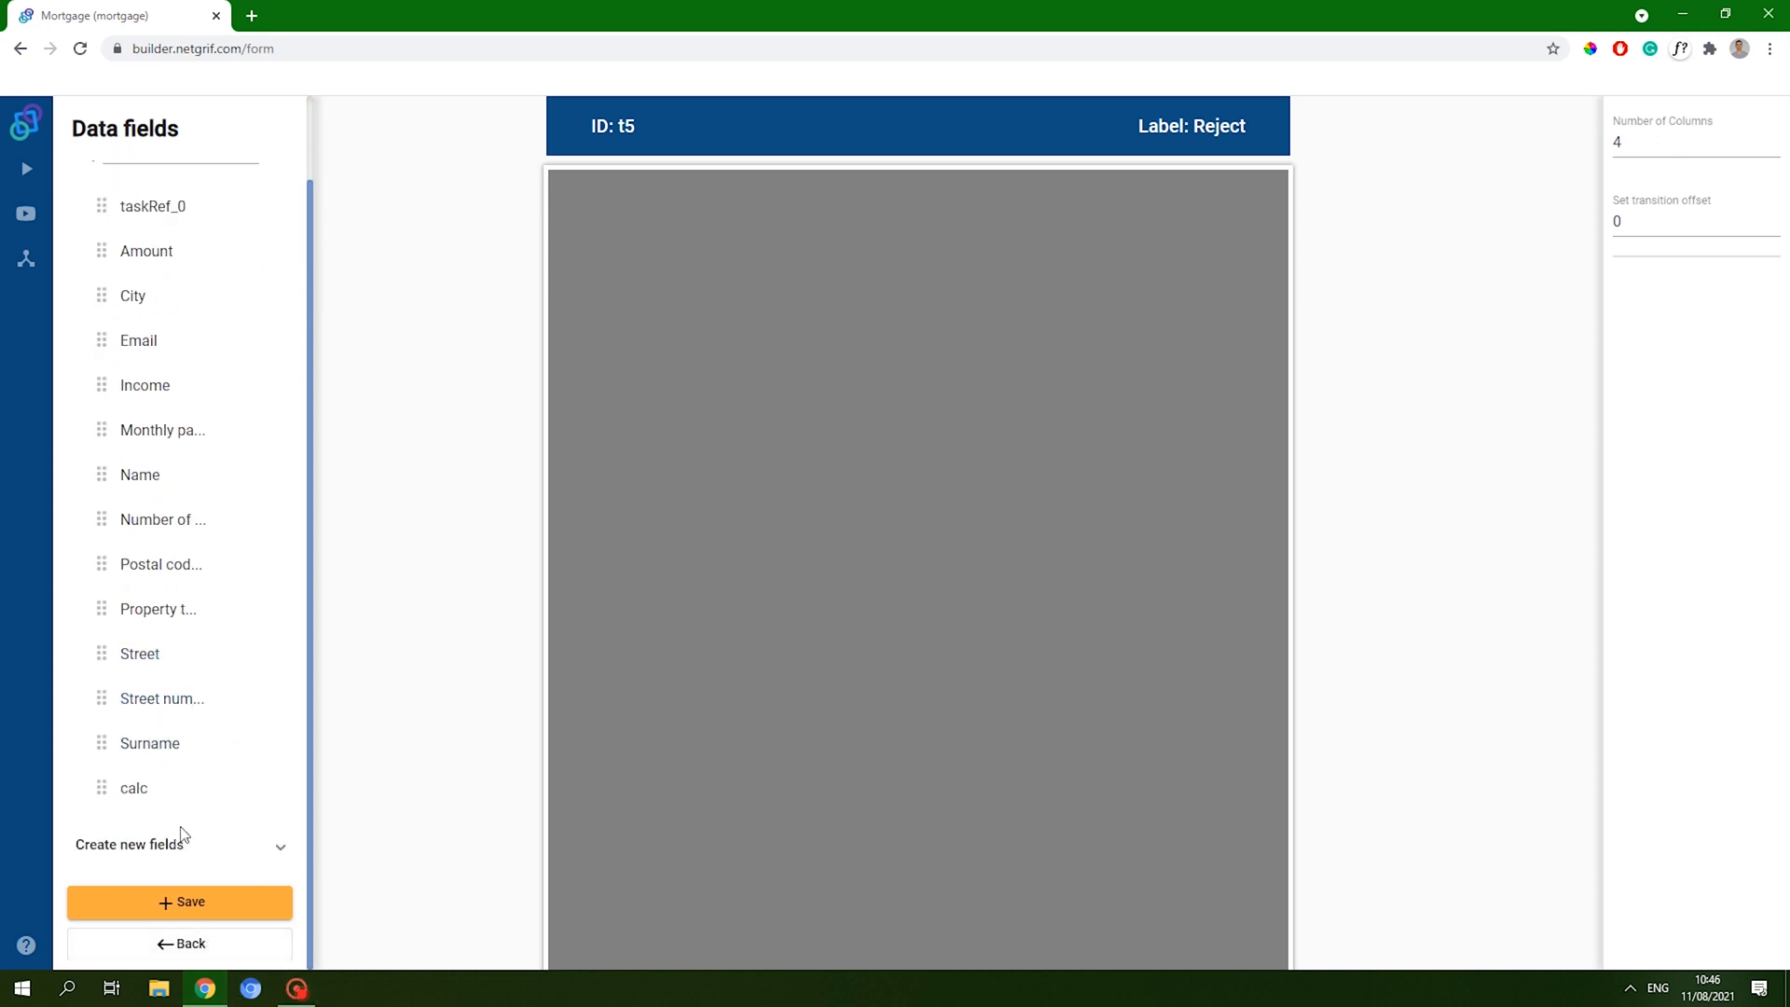
pyautogui.click(177, 837)
pyautogui.scroll(-7, 182, 773)
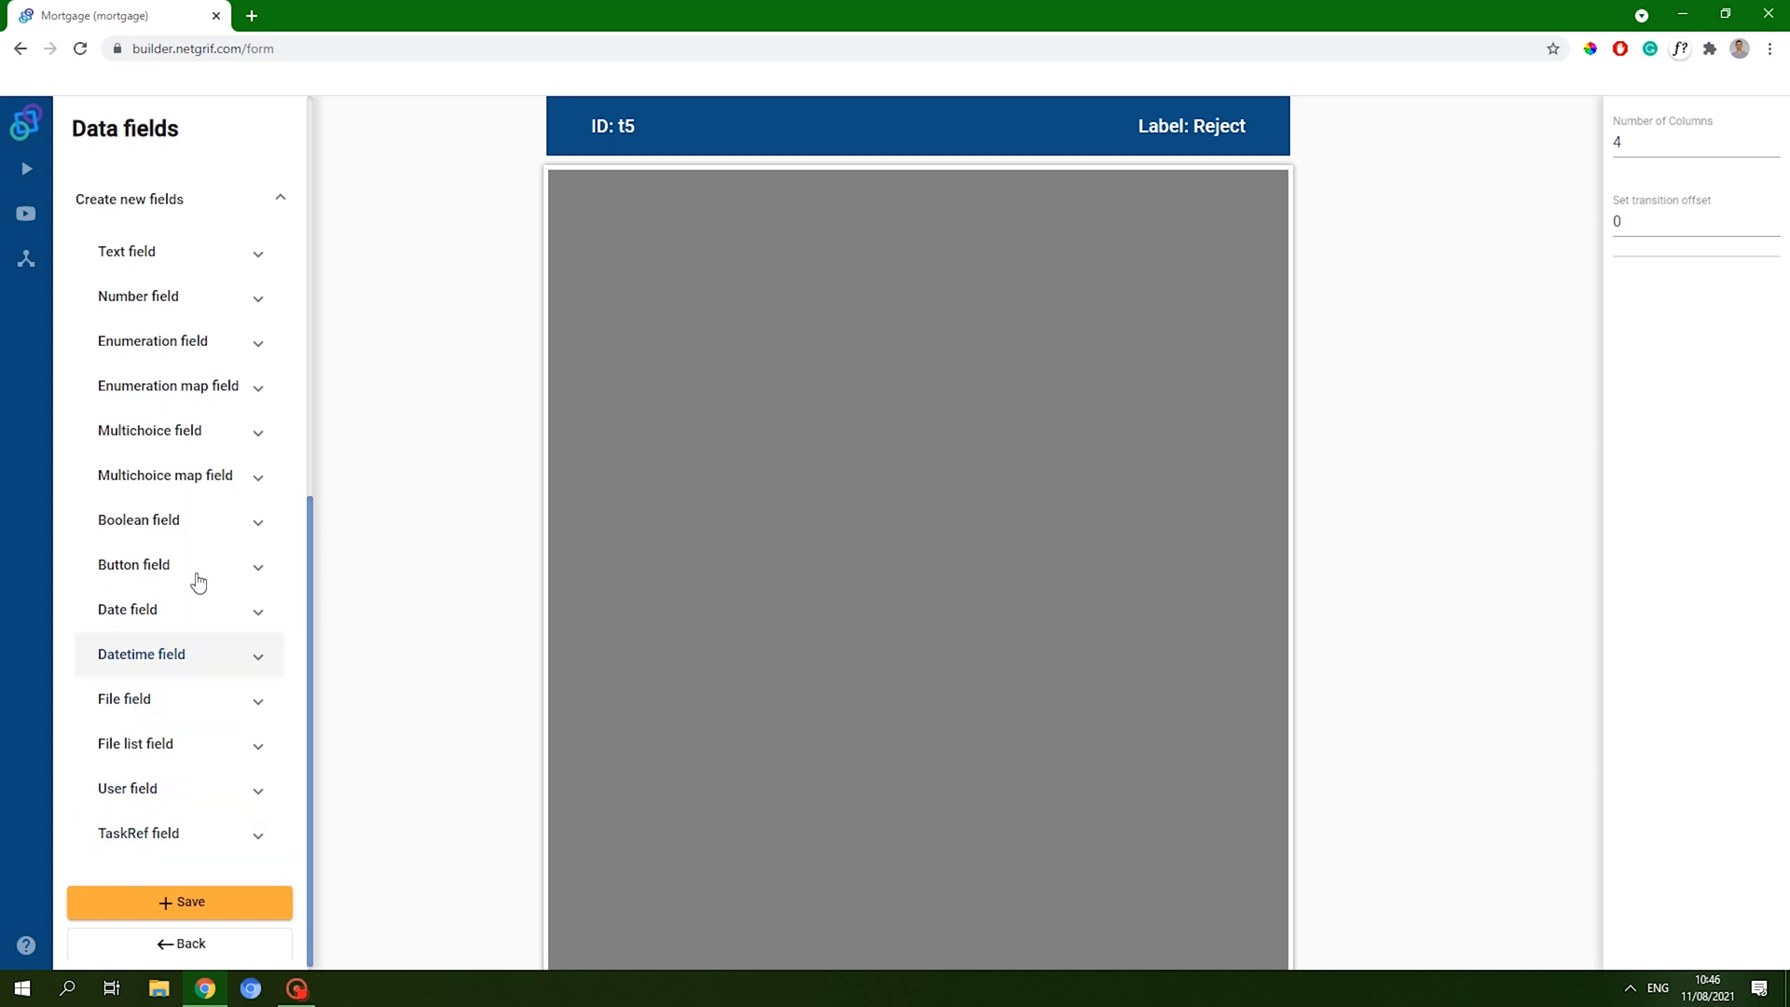
pyautogui.click(222, 265)
pyautogui.moveTo(159, 300); pyautogui.dragTo(583, 222)
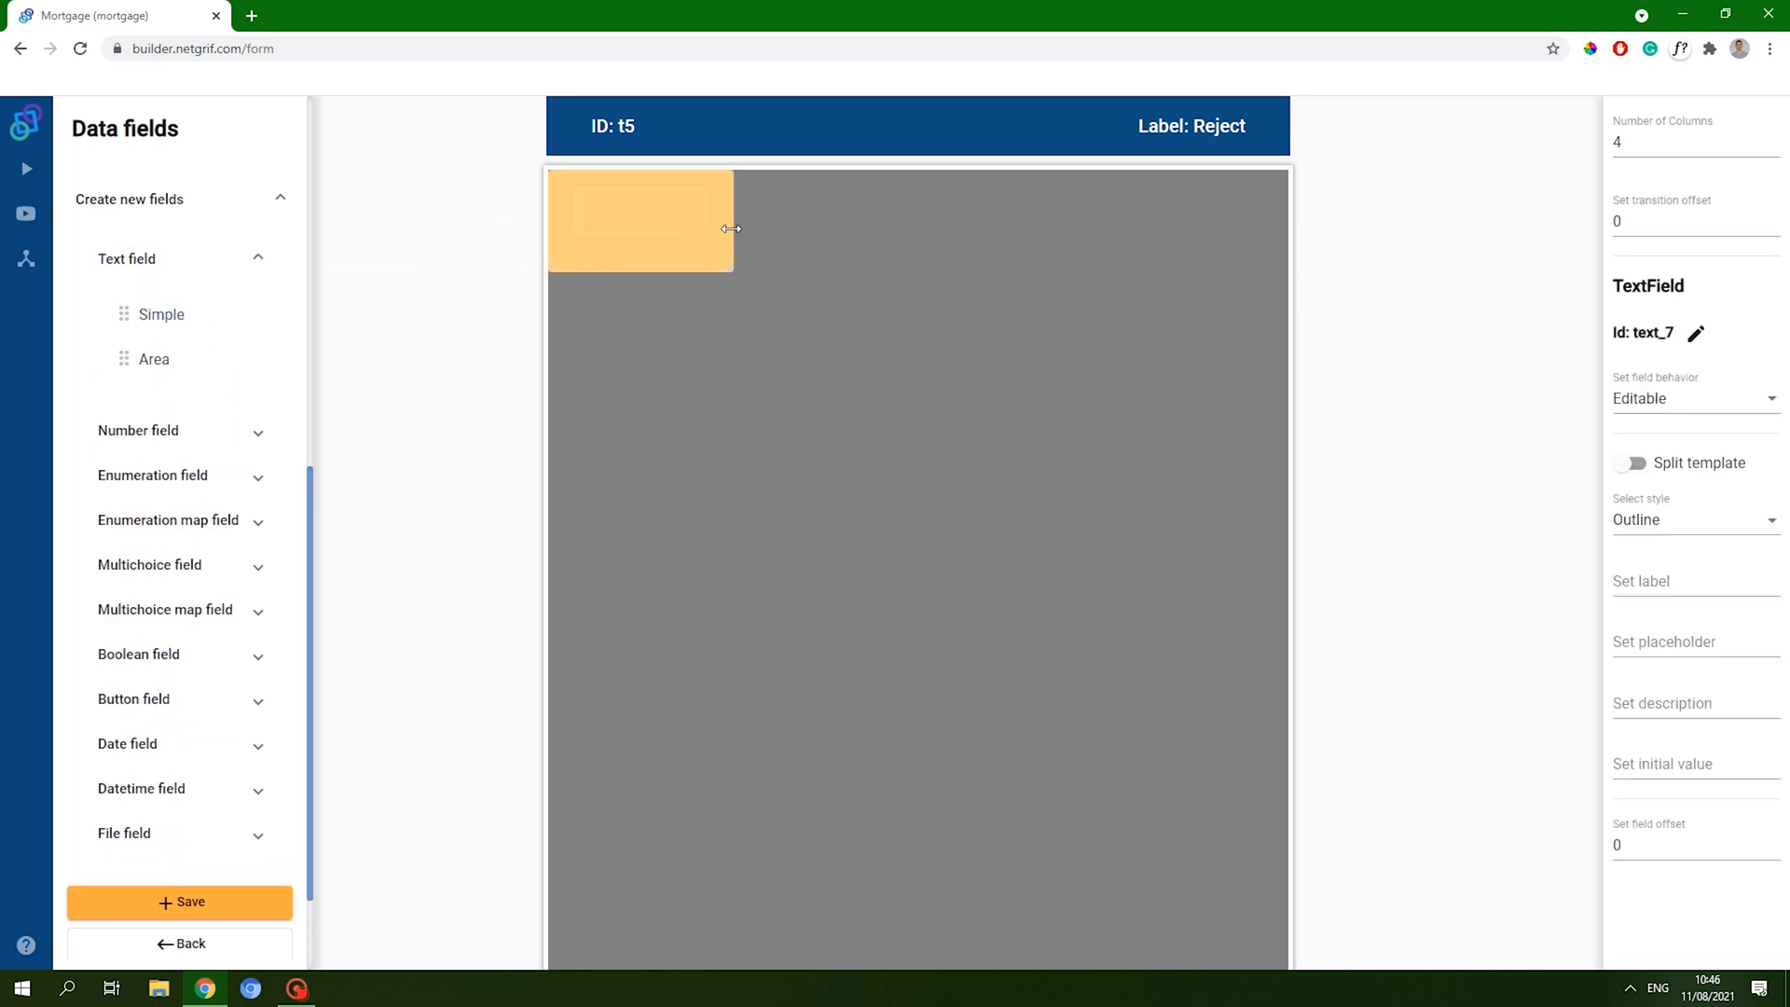
pyautogui.moveTo(738, 238); pyautogui.dragTo(1166, 220)
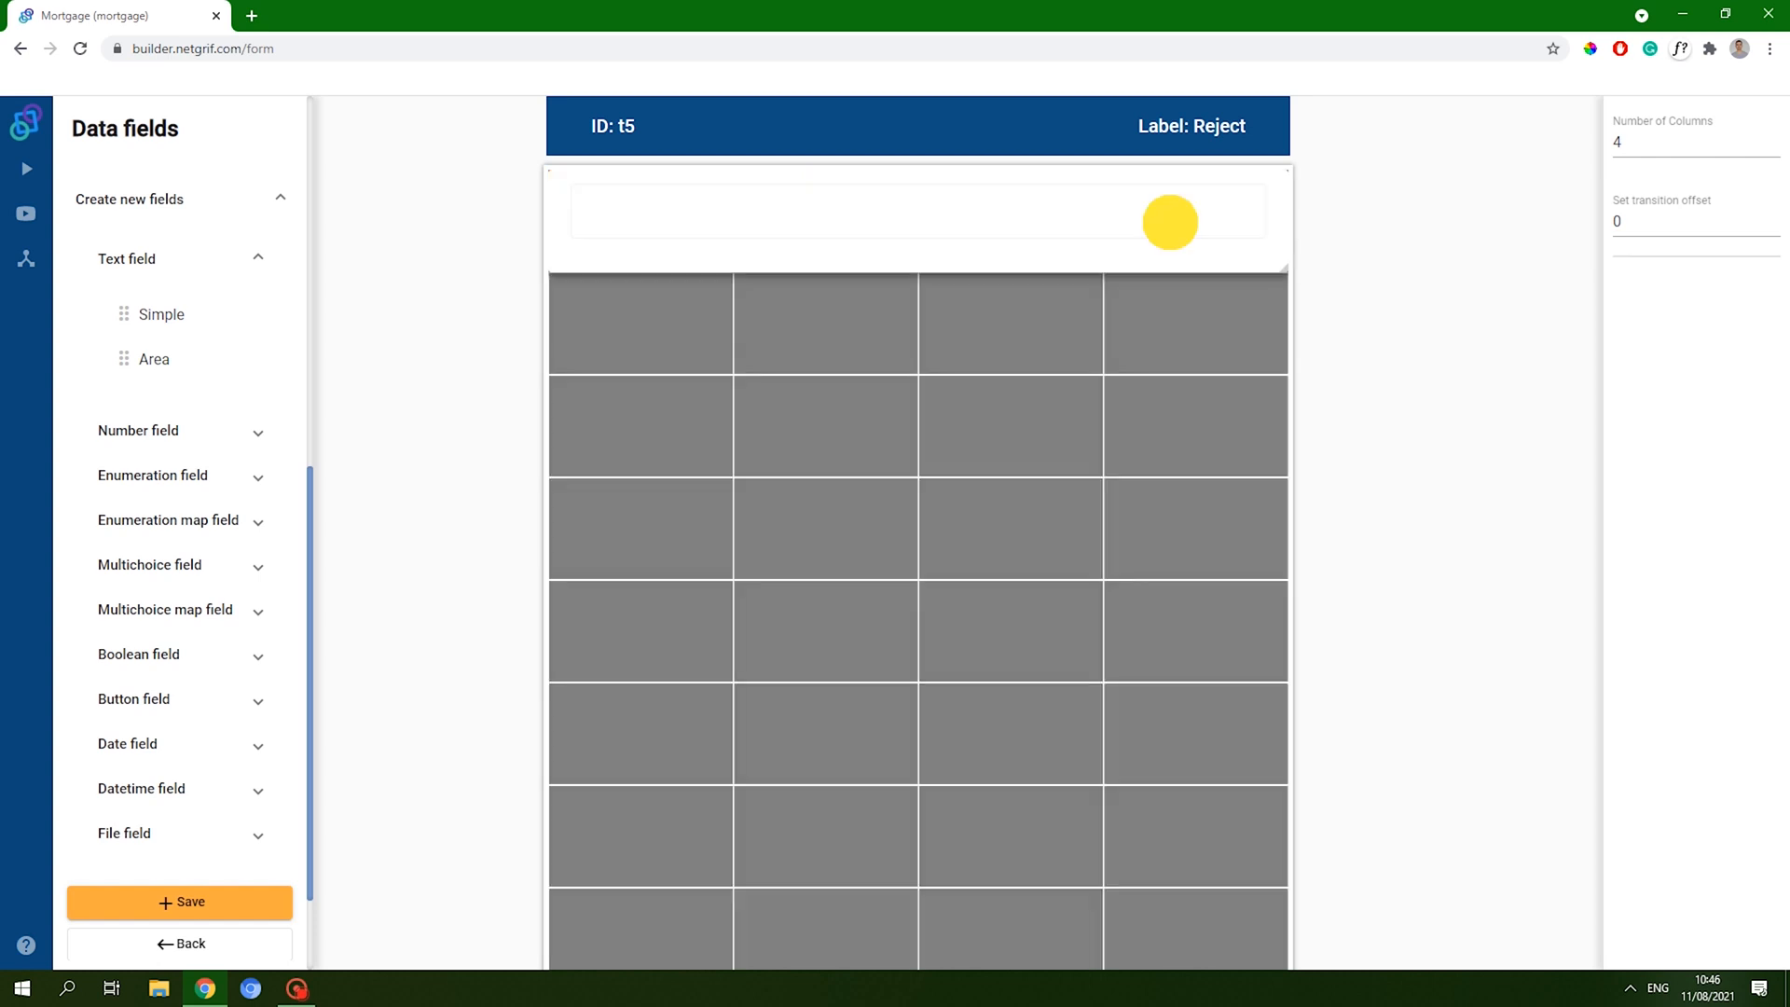
# - Label the text field 'Reason for rejection', make it required, and save the form
pyautogui.click(1686, 578)
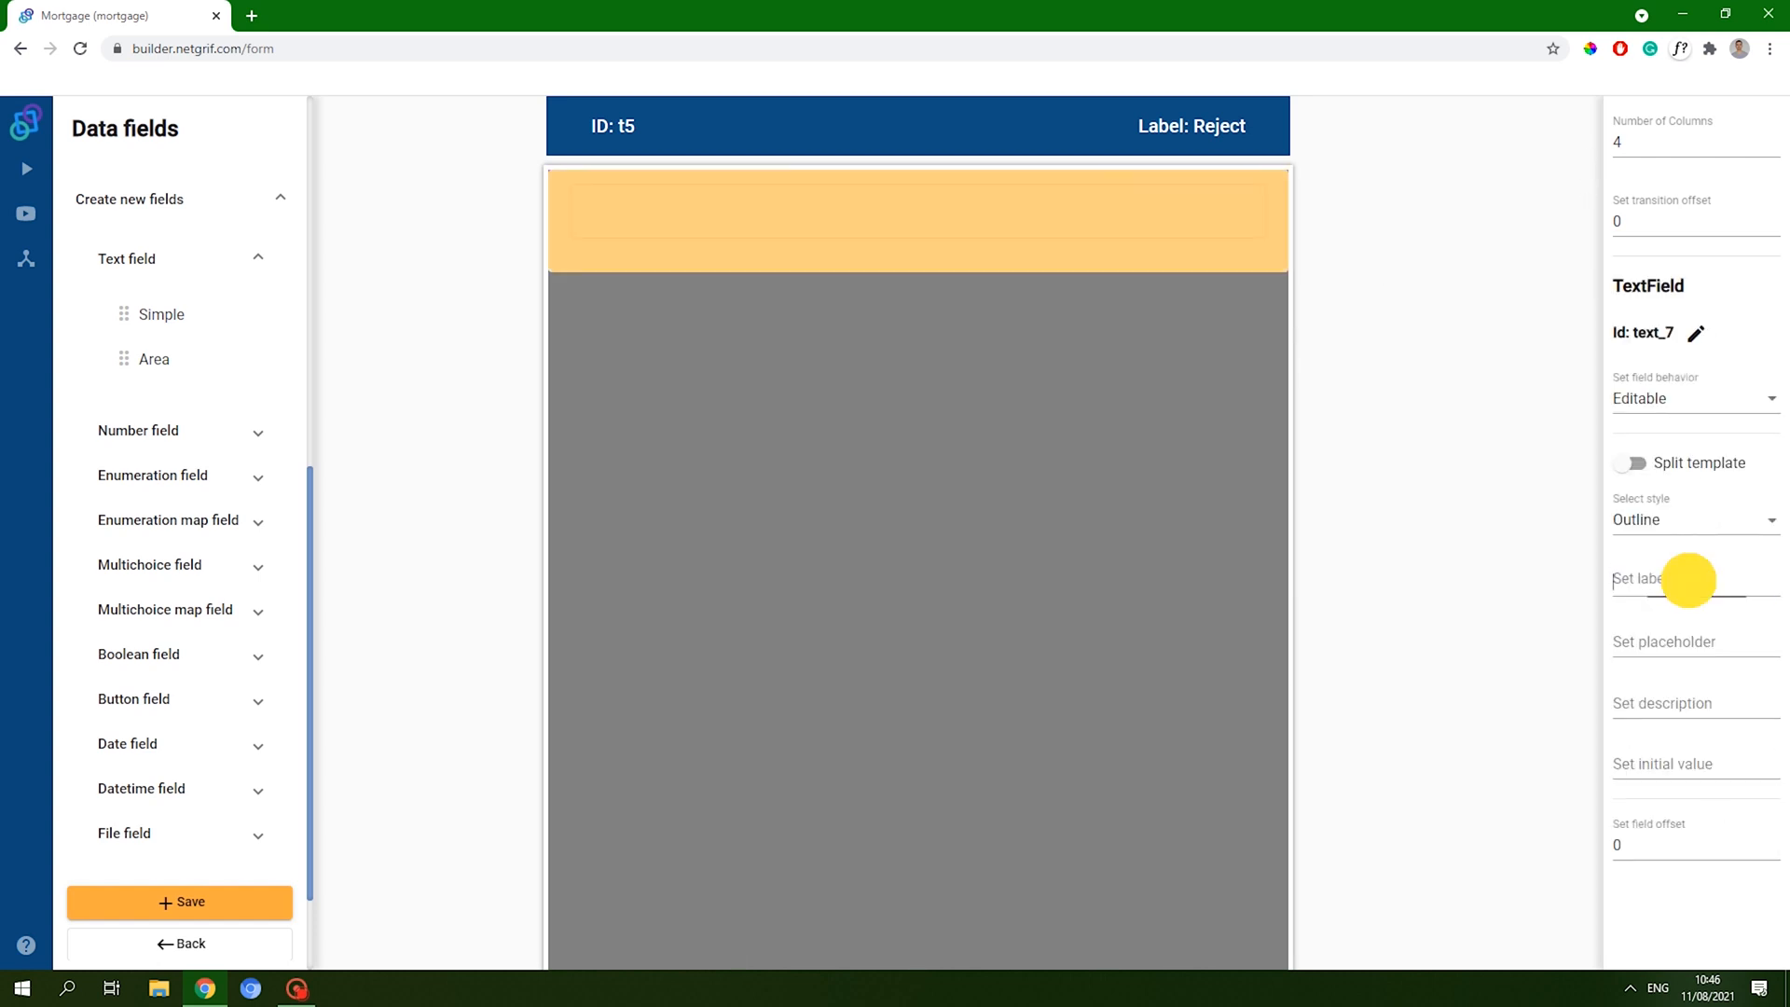
pyautogui.write('Reason for rejection')
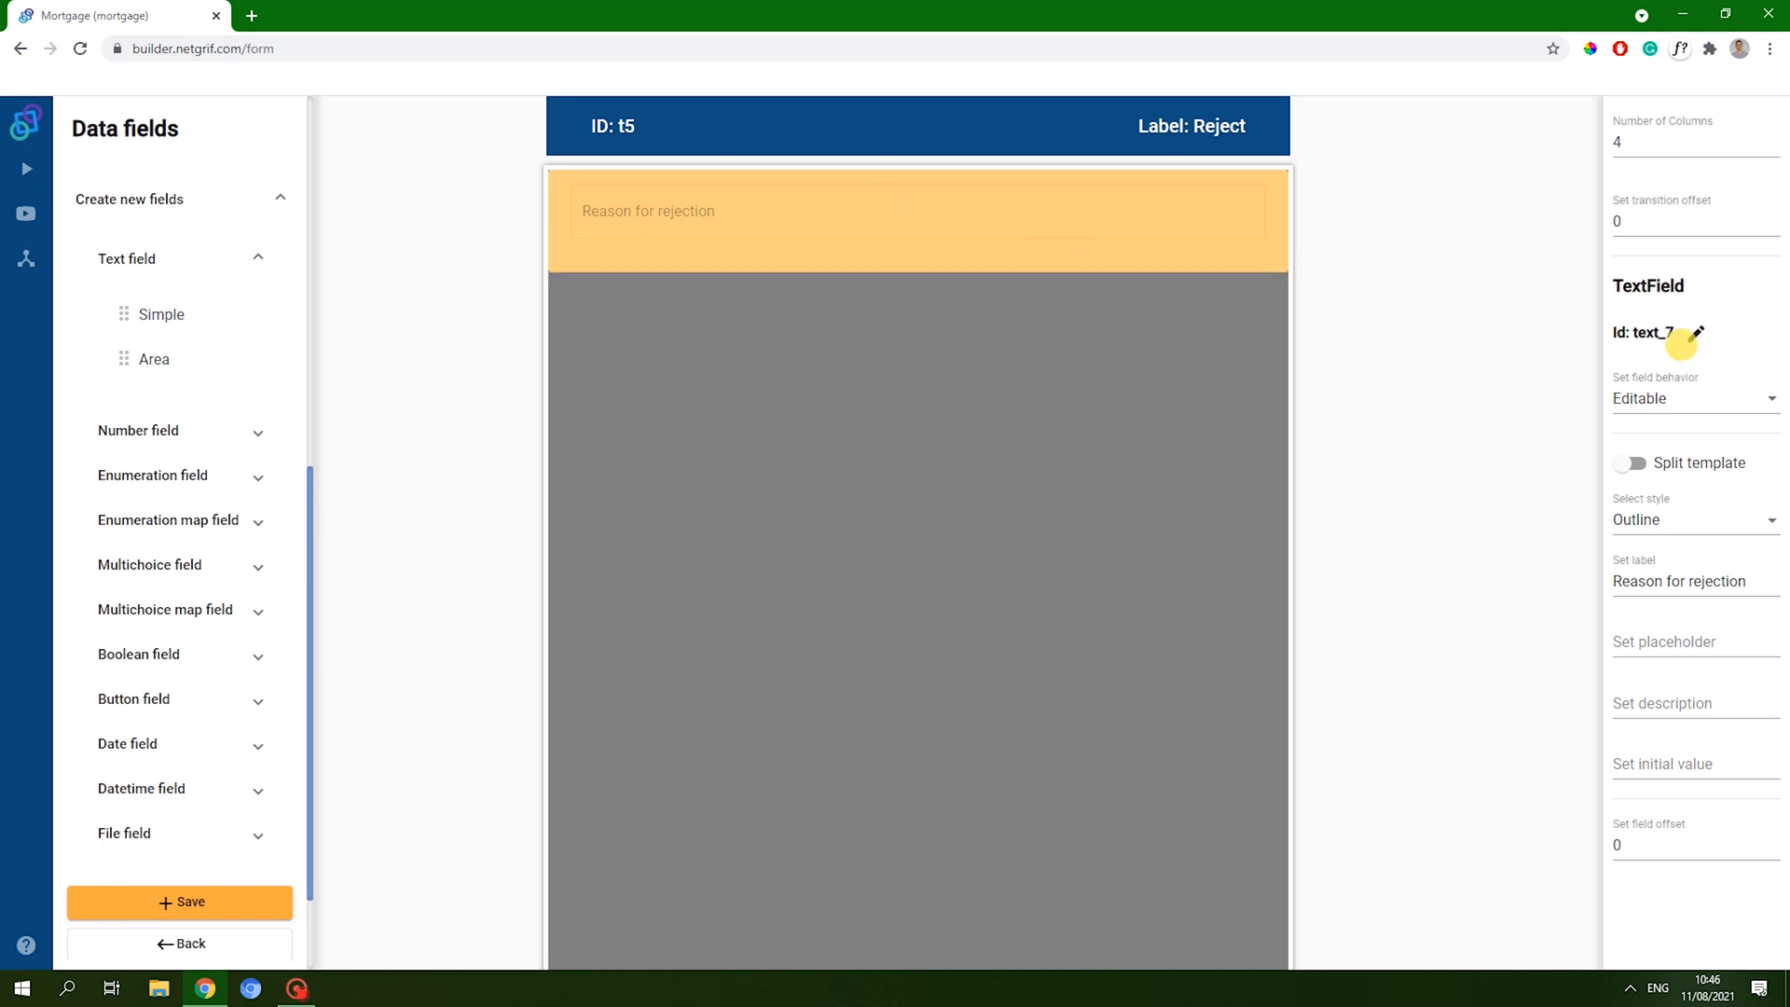
pyautogui.click(1715, 399)
pyautogui.click(1641, 442)
pyautogui.click(1484, 446)
pyautogui.click(201, 907)
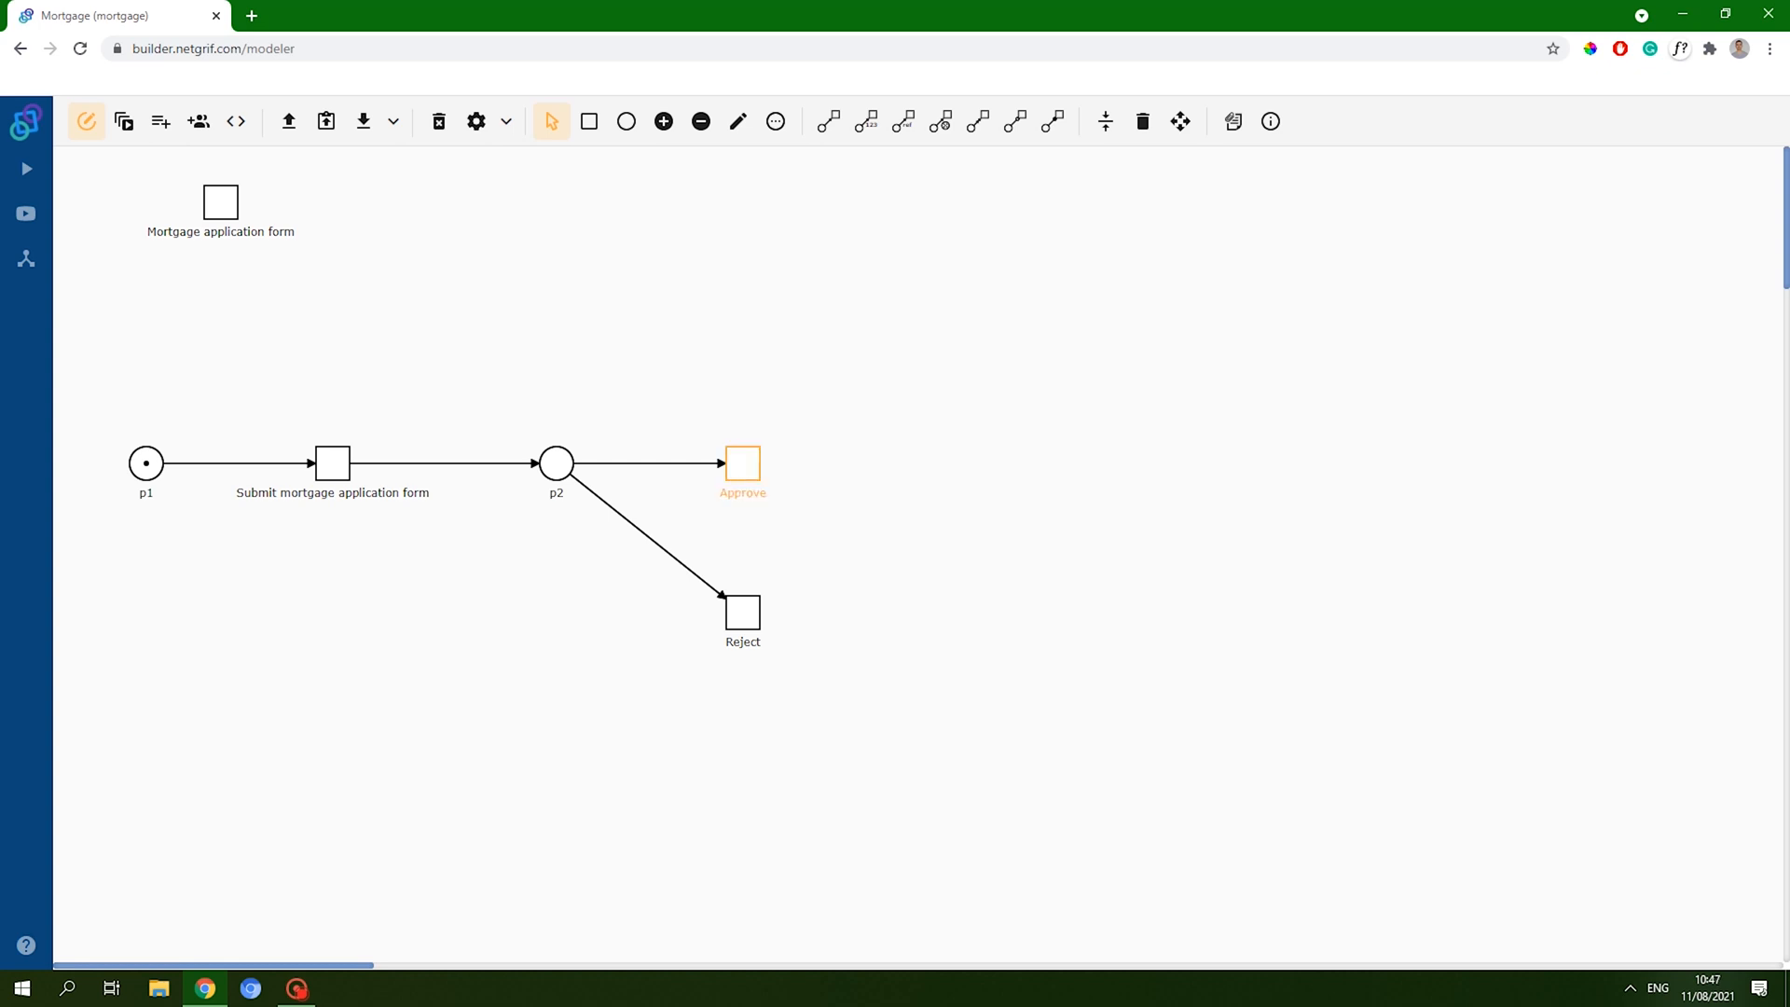
# - Add place p4 above and p3 below Submit, draw arcs from Submit to both, and align to grid
pyautogui.click(592, 129)
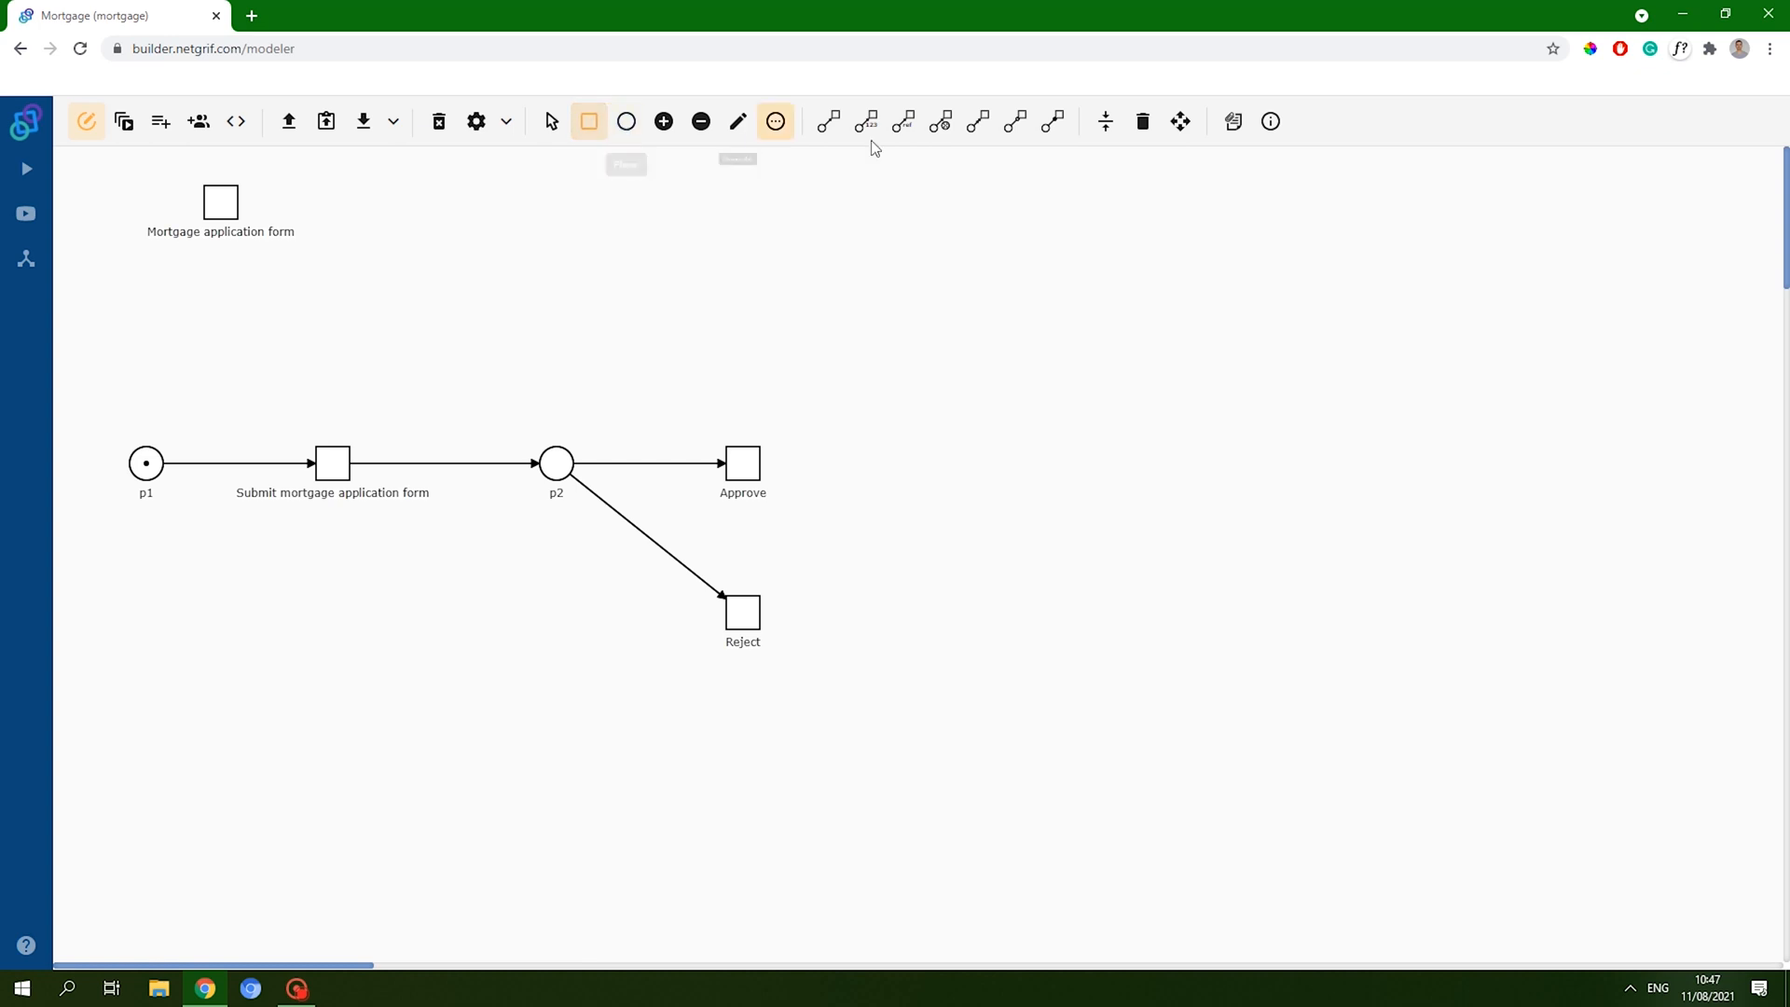
pyautogui.click(627, 121)
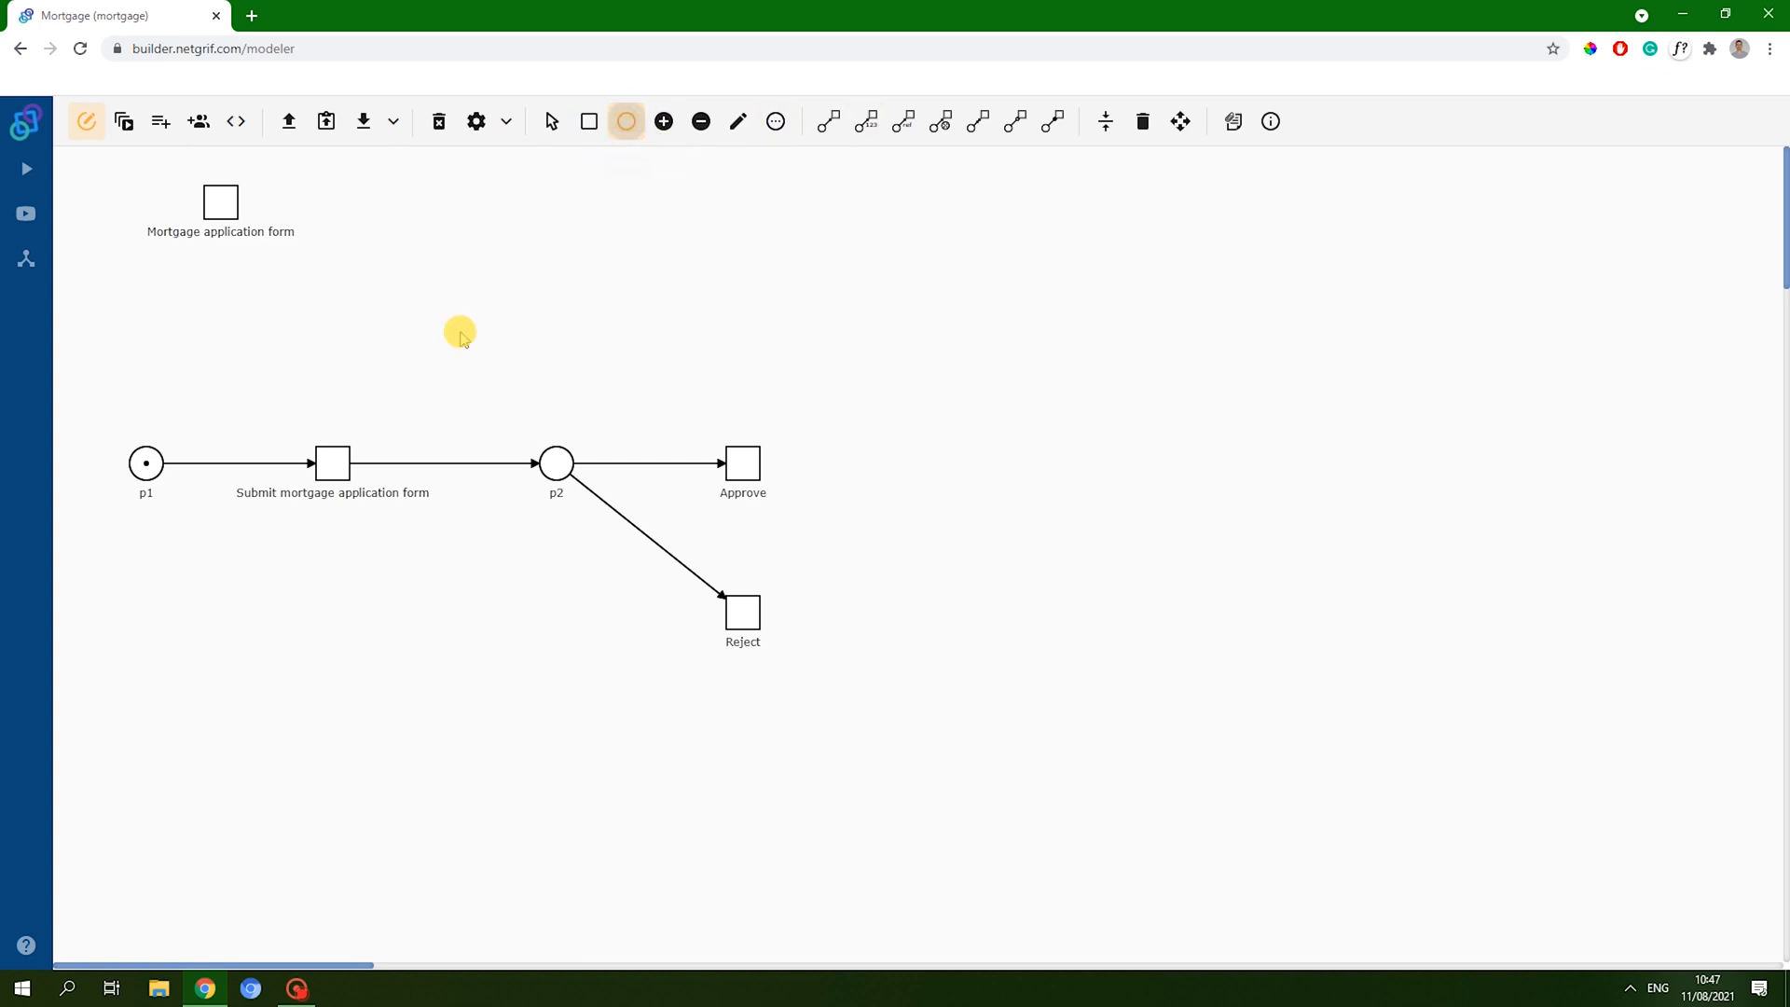
pyautogui.click(344, 665)
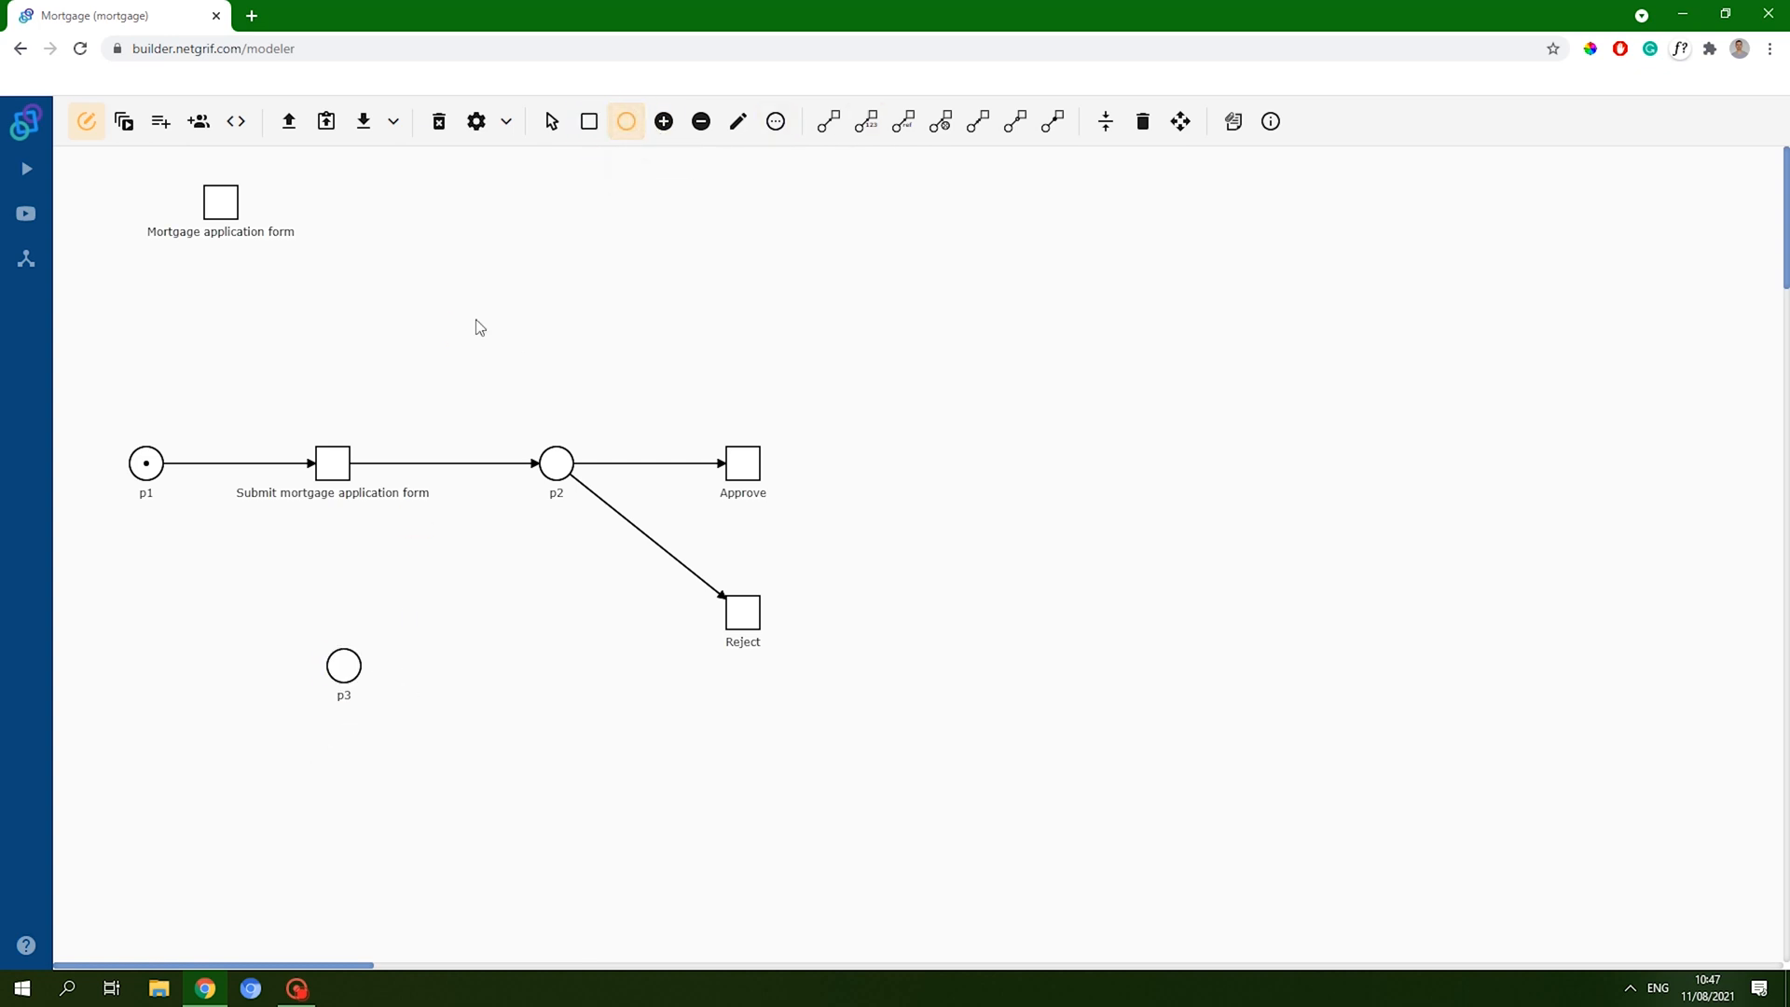
pyautogui.click(449, 312)
pyautogui.click(825, 122)
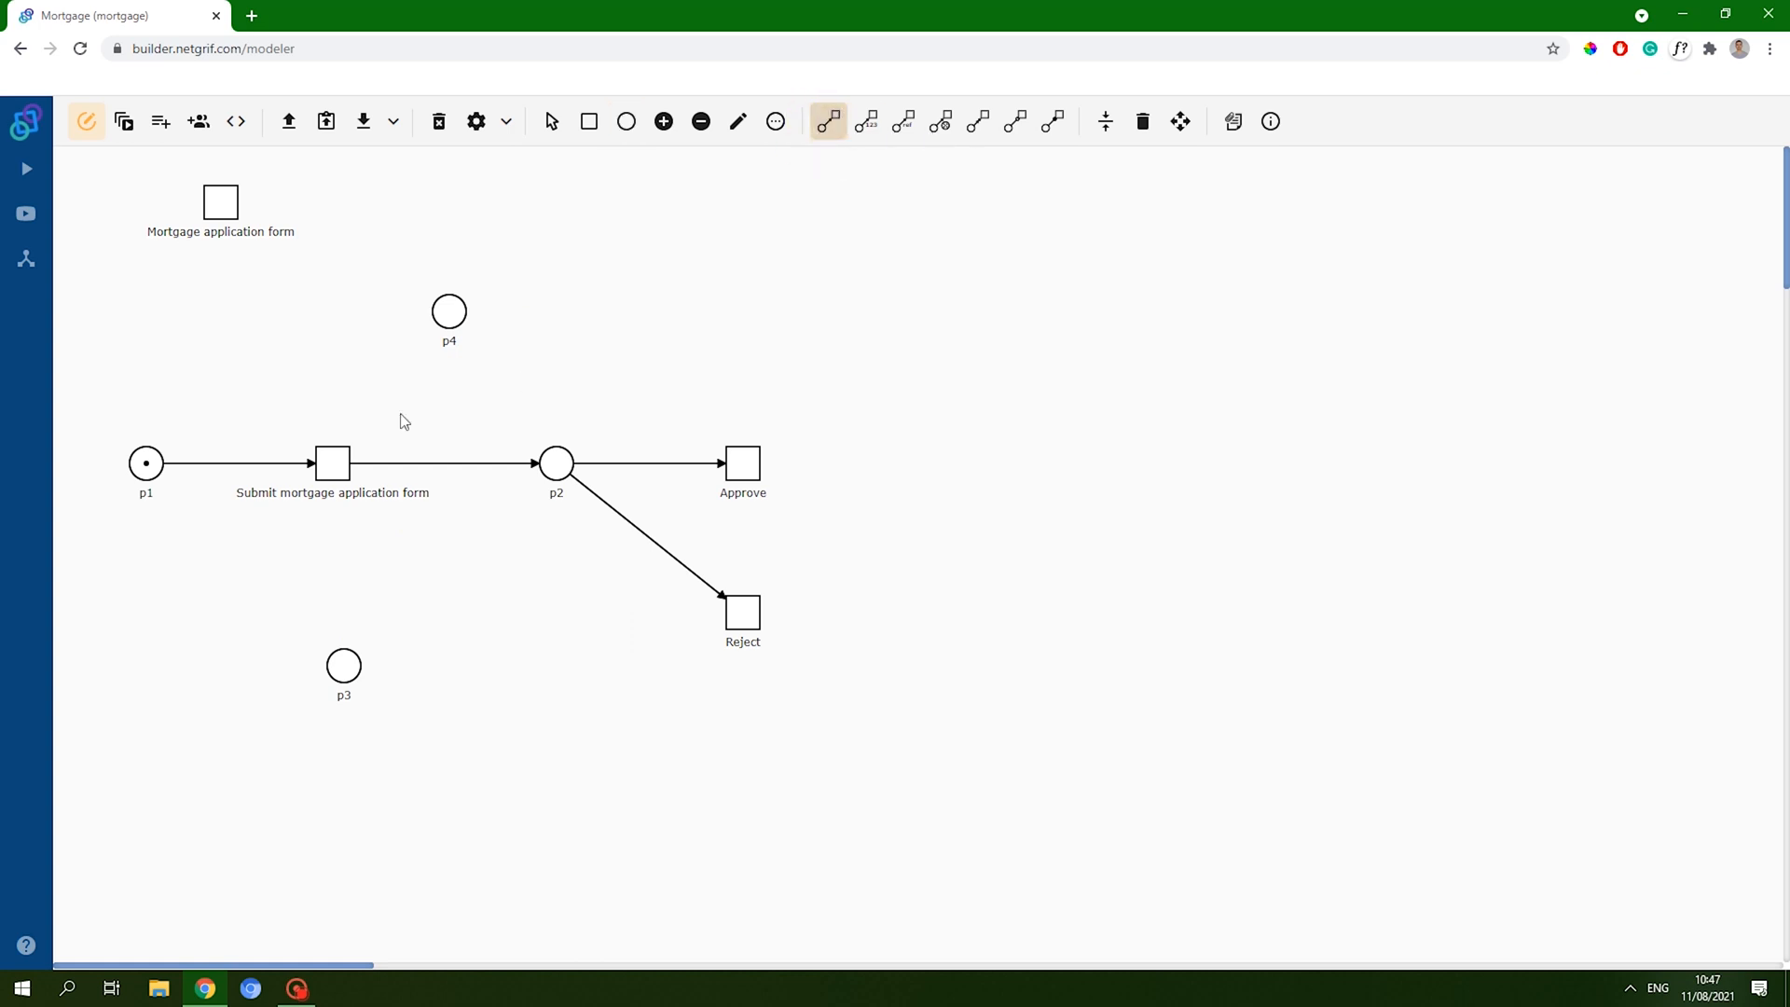
pyautogui.click(335, 463)
pyautogui.click(449, 311)
pyautogui.click(333, 463)
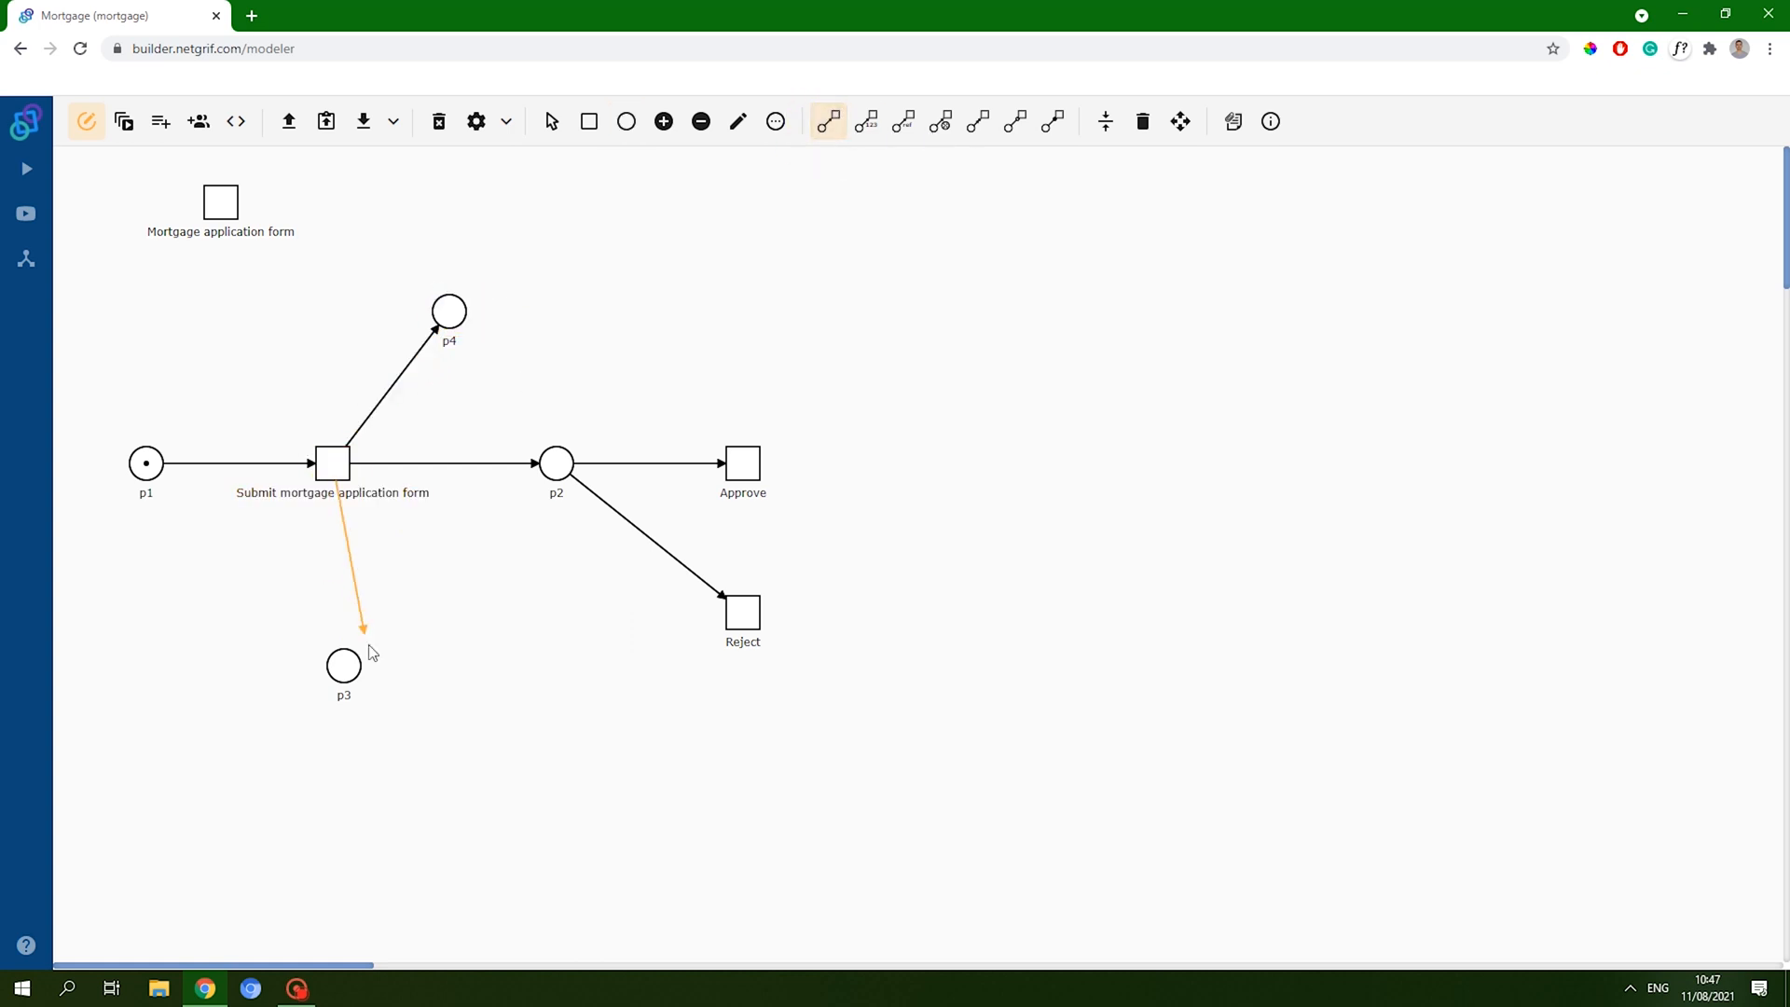
pyautogui.click(347, 664)
pyautogui.click(1105, 121)
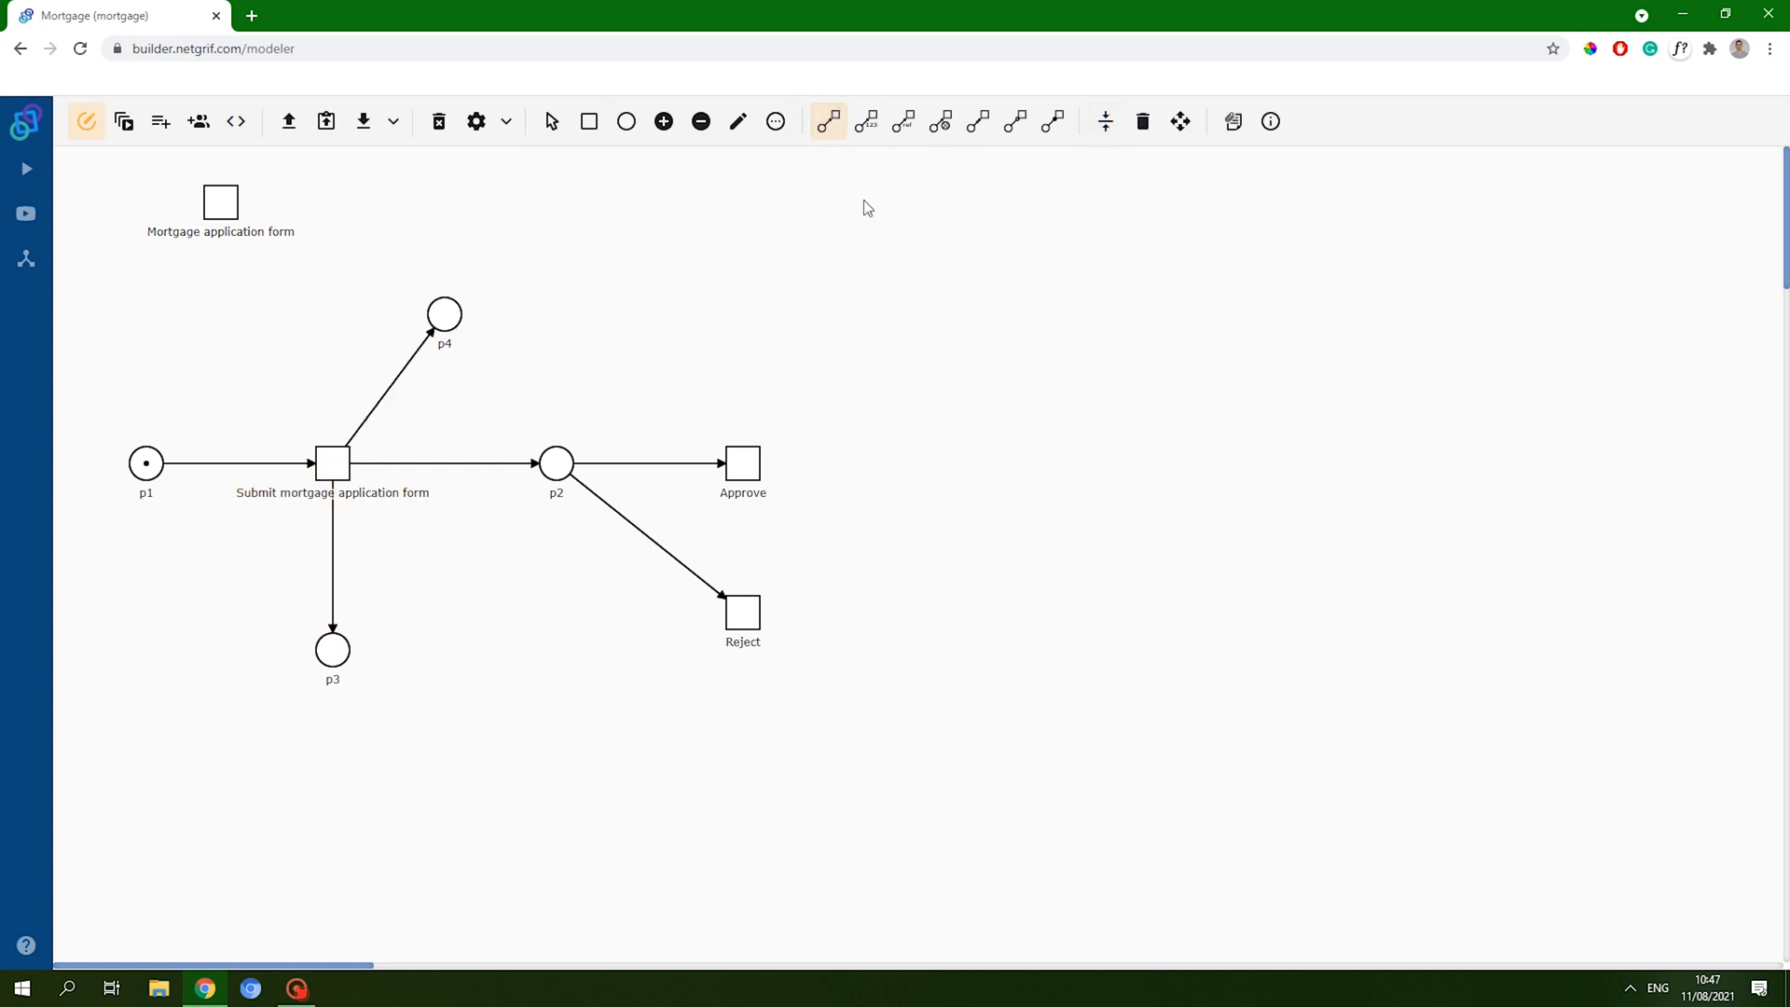
# - Add transitions t6 and t7 beside p4 and p3, linking p4→t6 and p3→t7 with dot-ended arcs
pyautogui.click(588, 121)
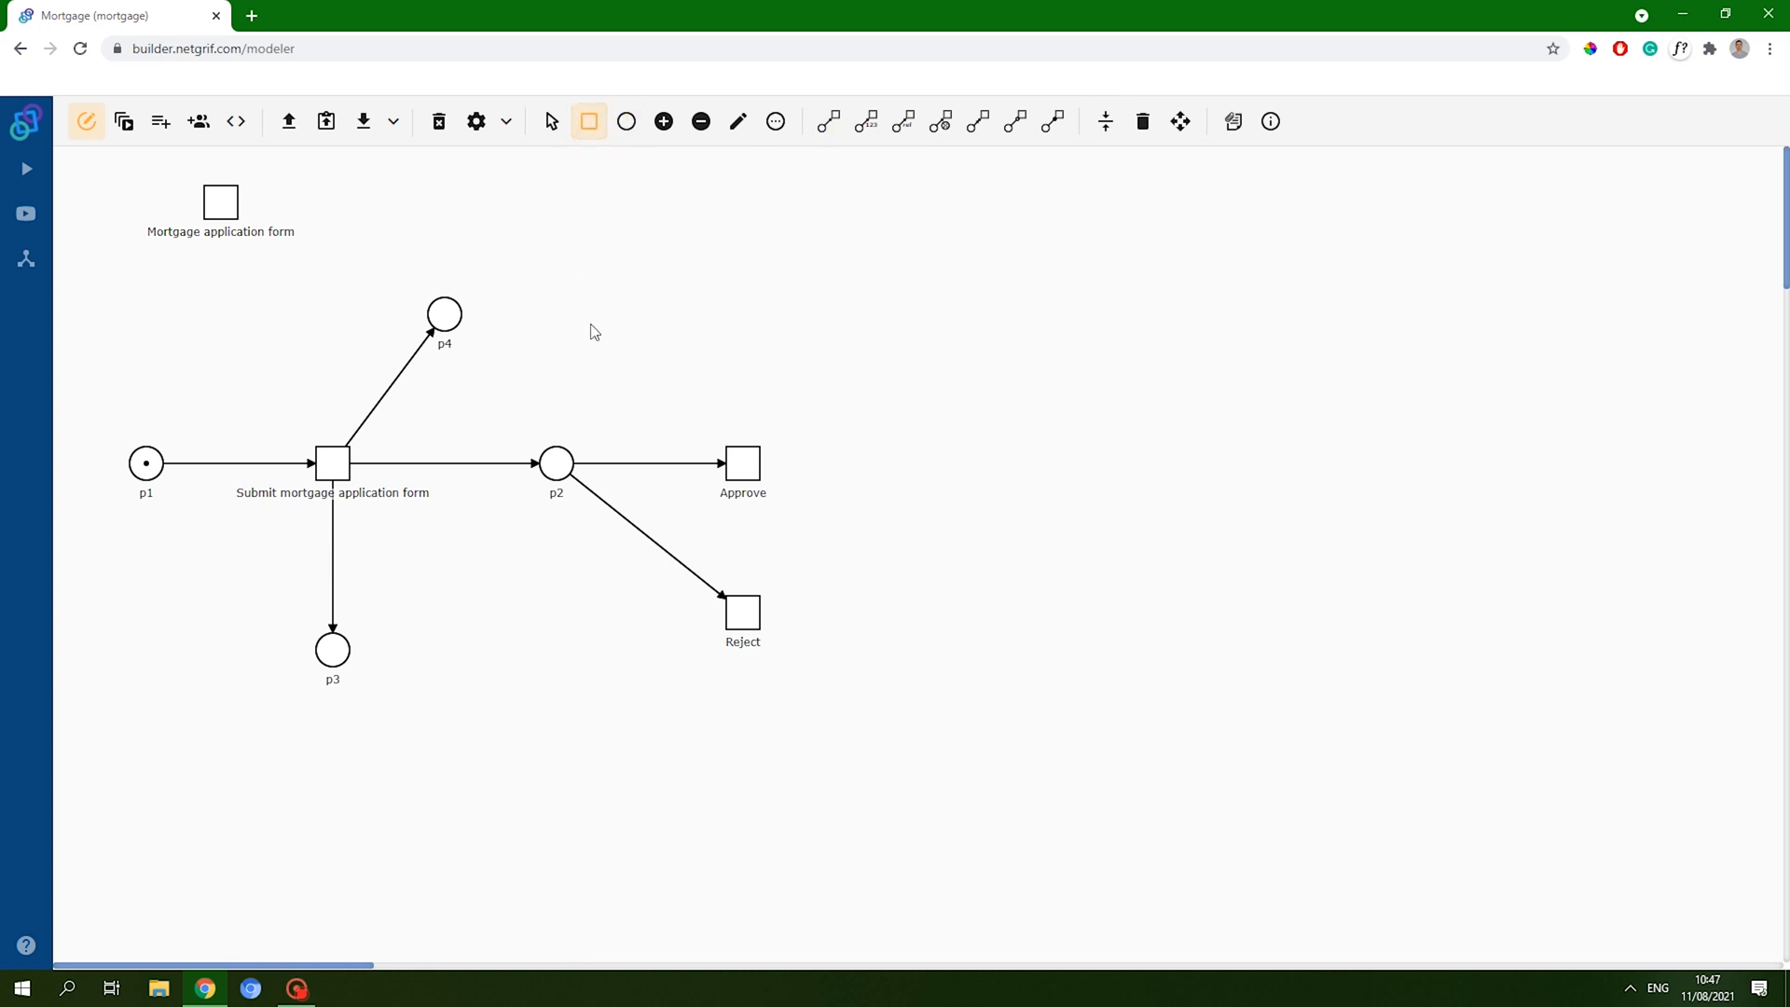
pyautogui.click(559, 308)
pyautogui.click(515, 664)
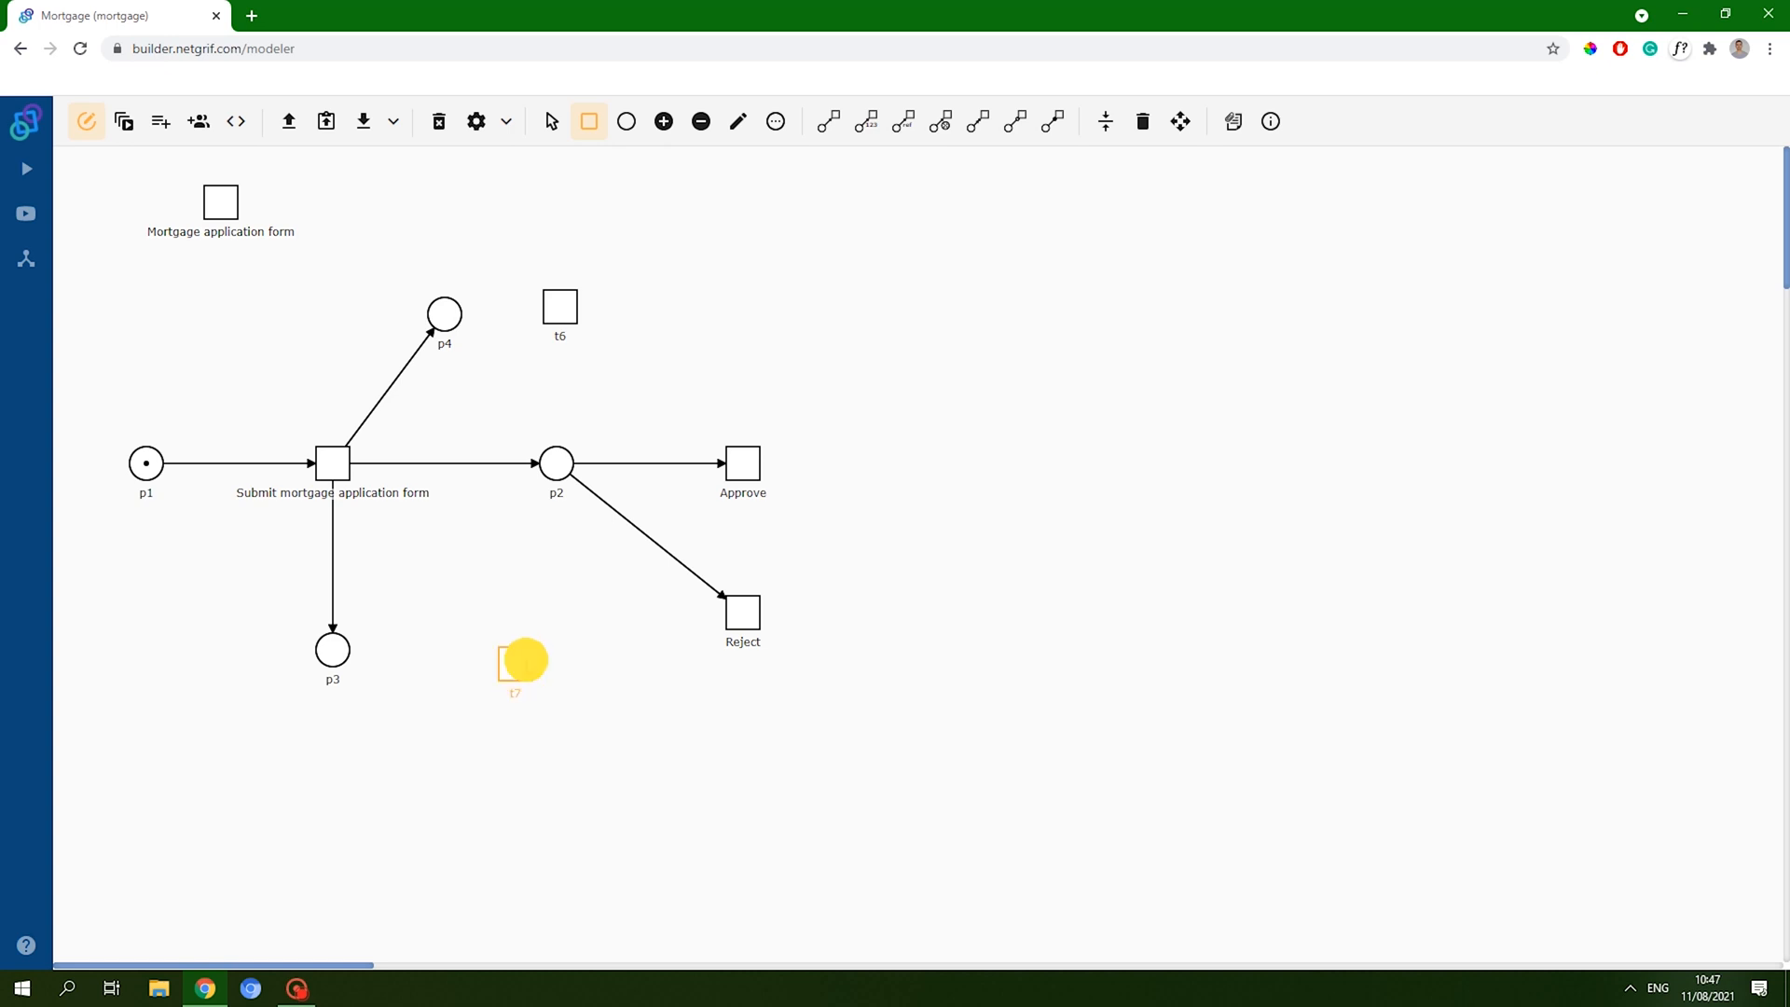
pyautogui.click(1053, 121)
pyautogui.click(451, 322)
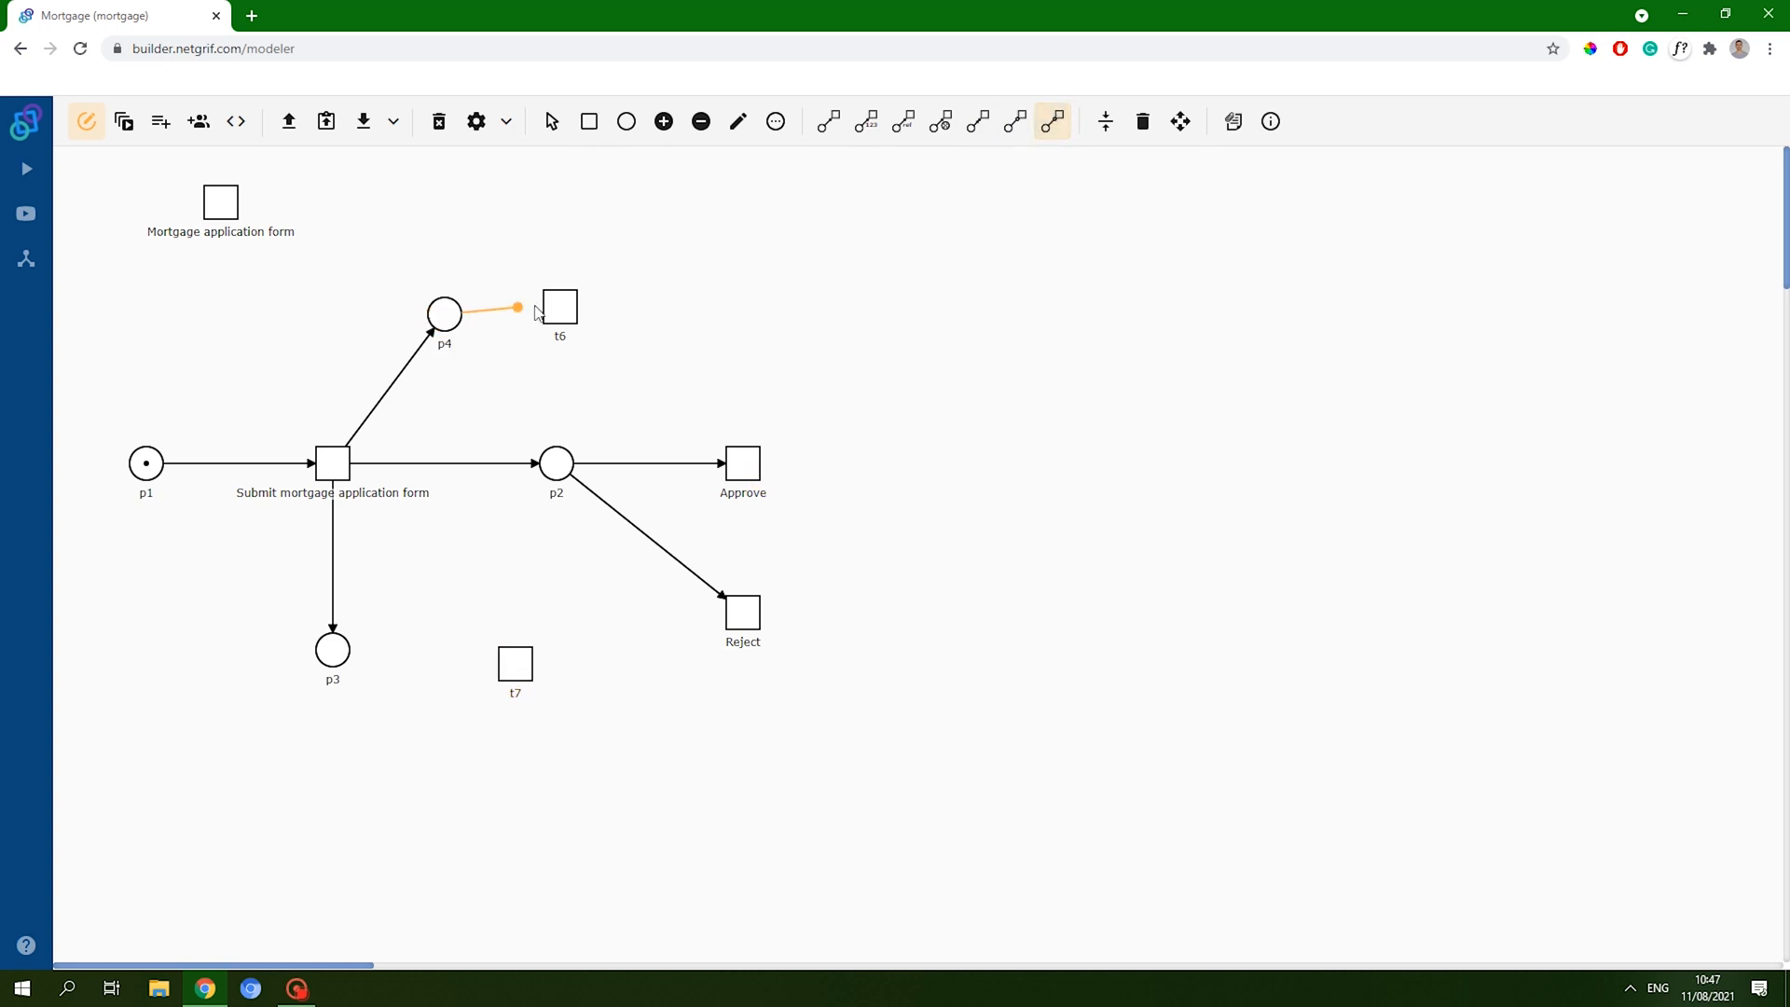
pyautogui.click(559, 307)
pyautogui.click(330, 652)
pyautogui.click(509, 671)
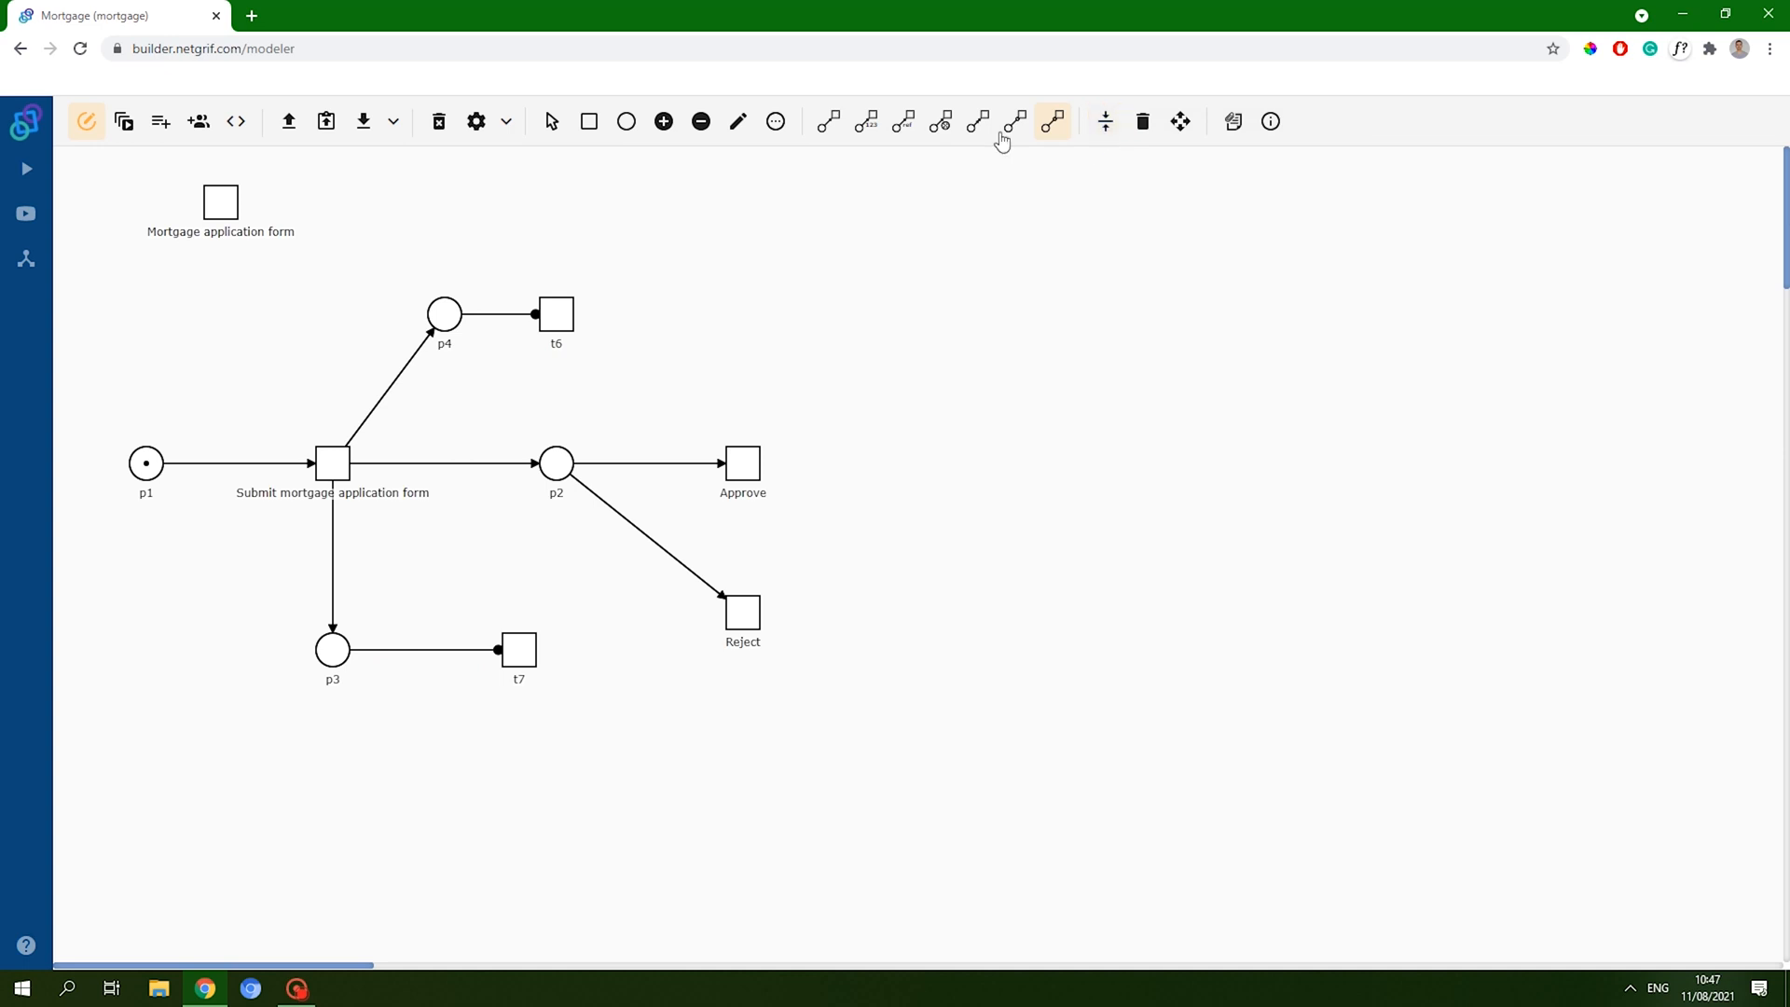
pyautogui.click(1180, 121)
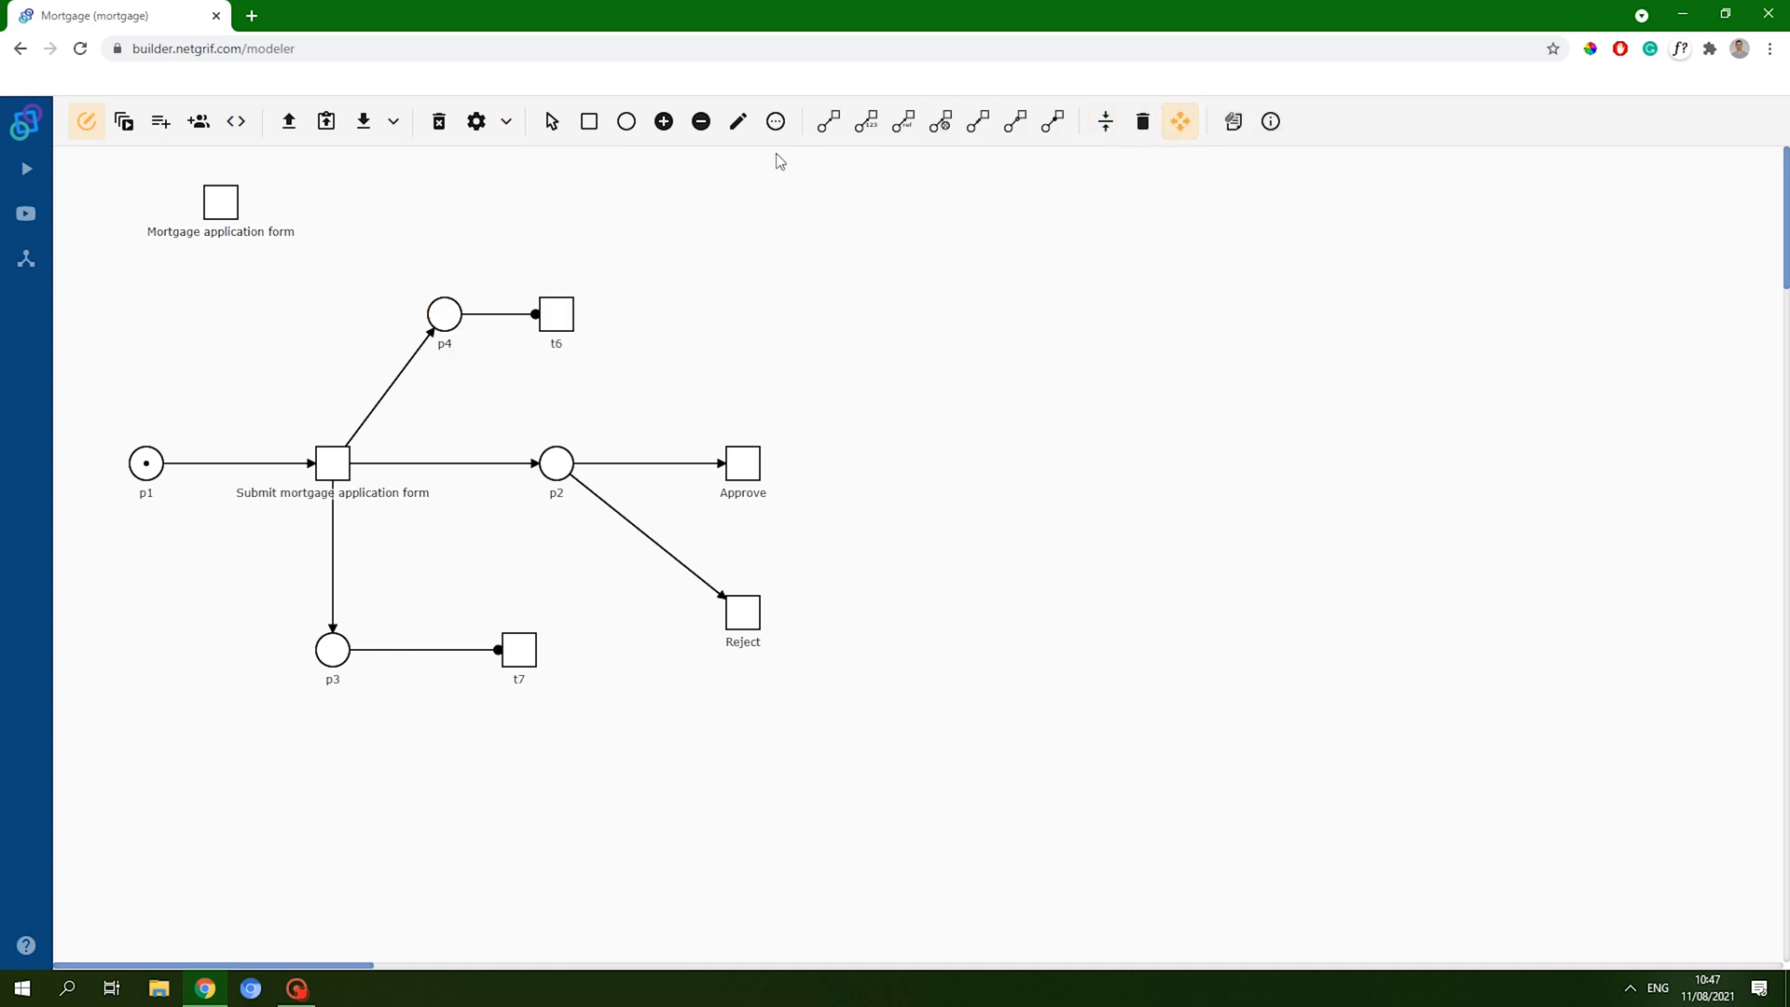
# - Label transition t6 'Information' and t7 'Status'
pyautogui.click(739, 121)
pyautogui.click(544, 317)
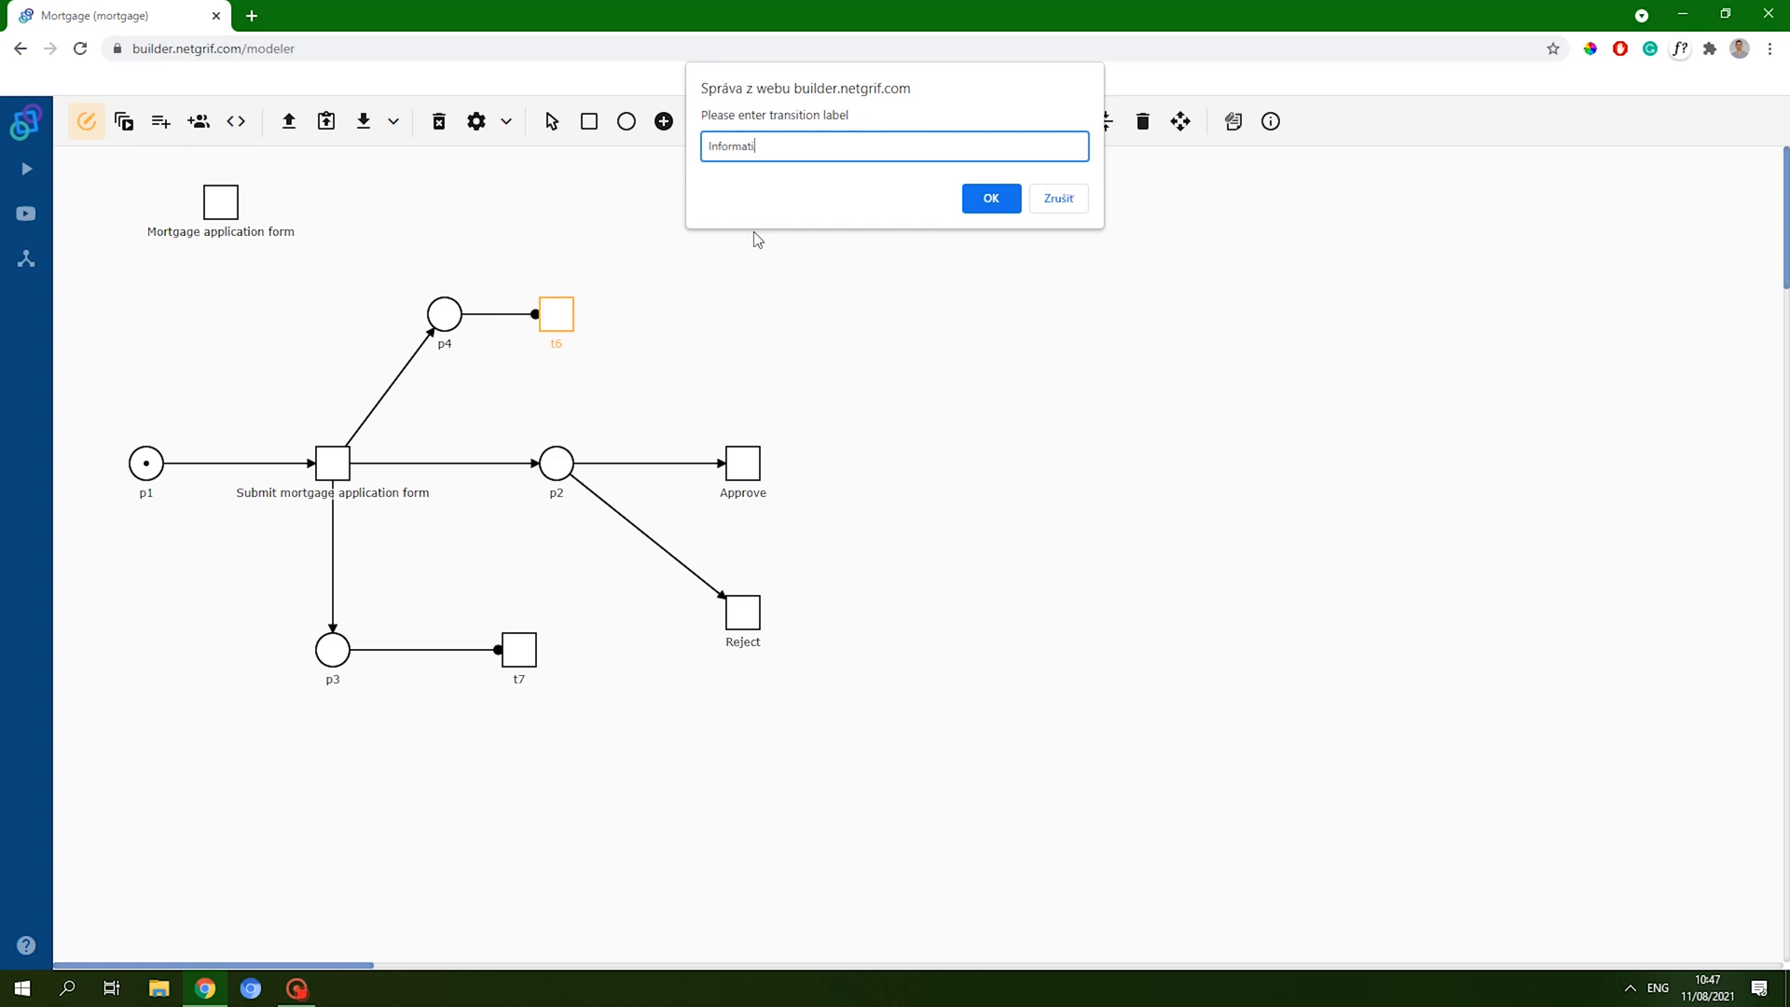
pyautogui.click(991, 198)
pyautogui.click(522, 648)
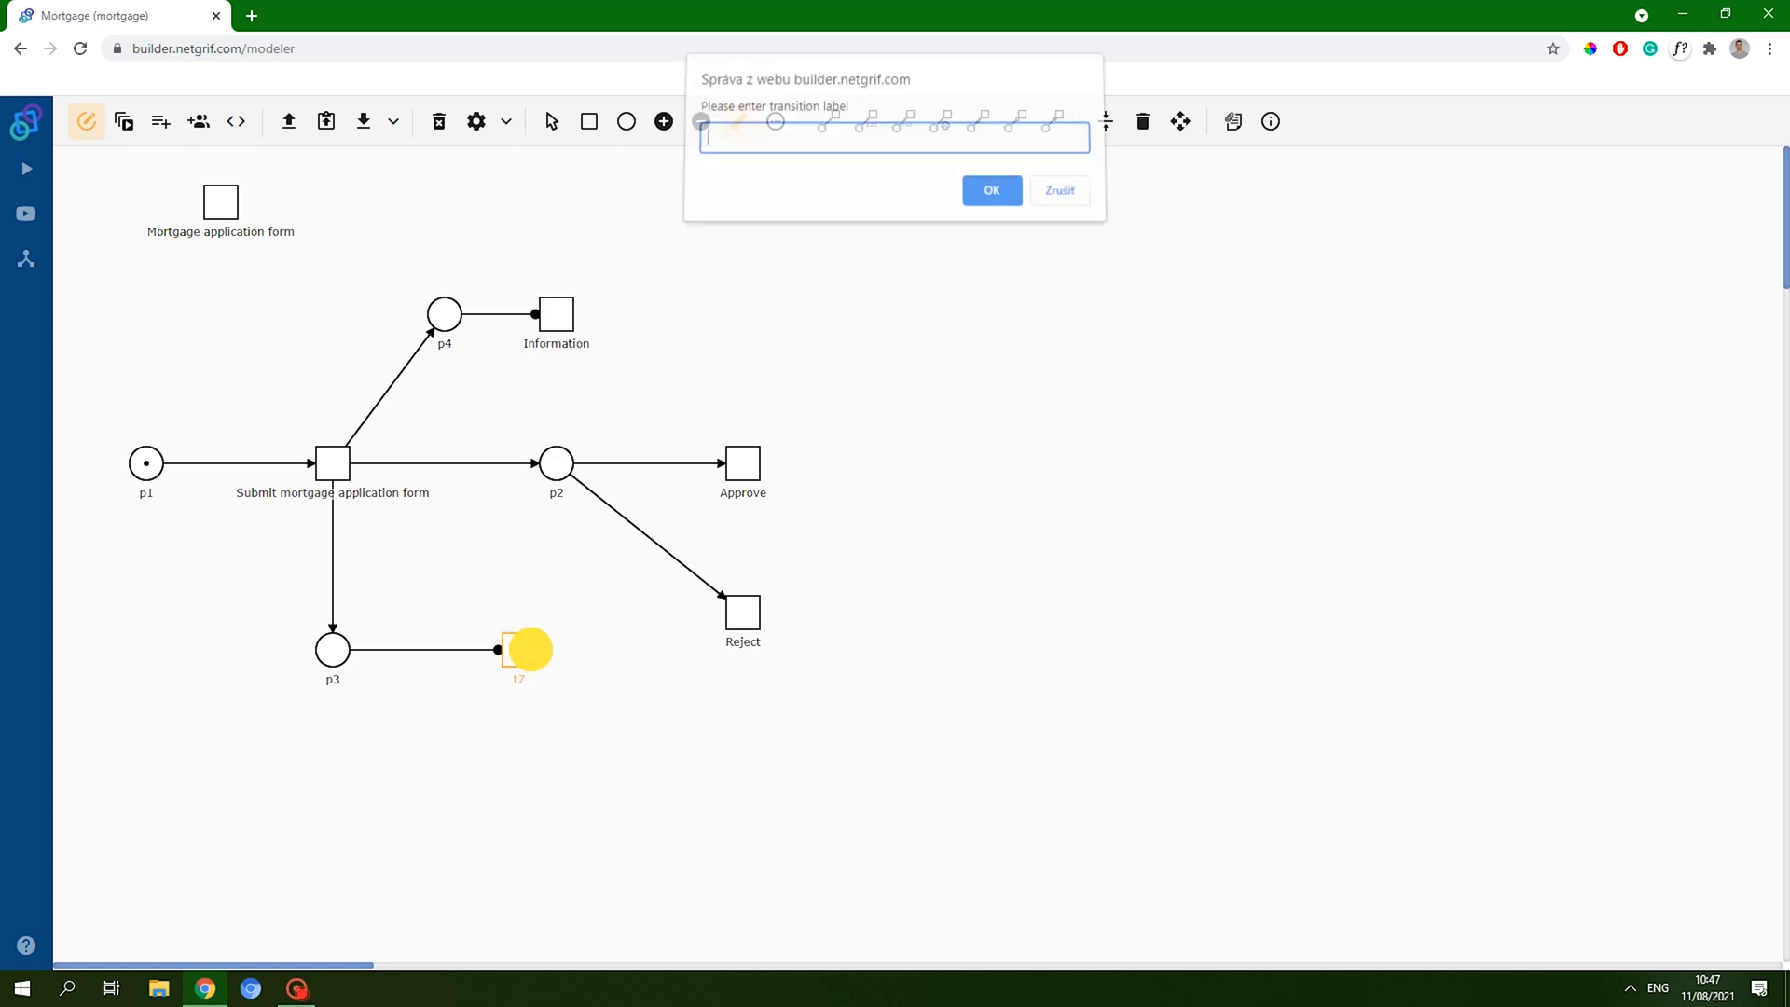
pyautogui.write('Status')
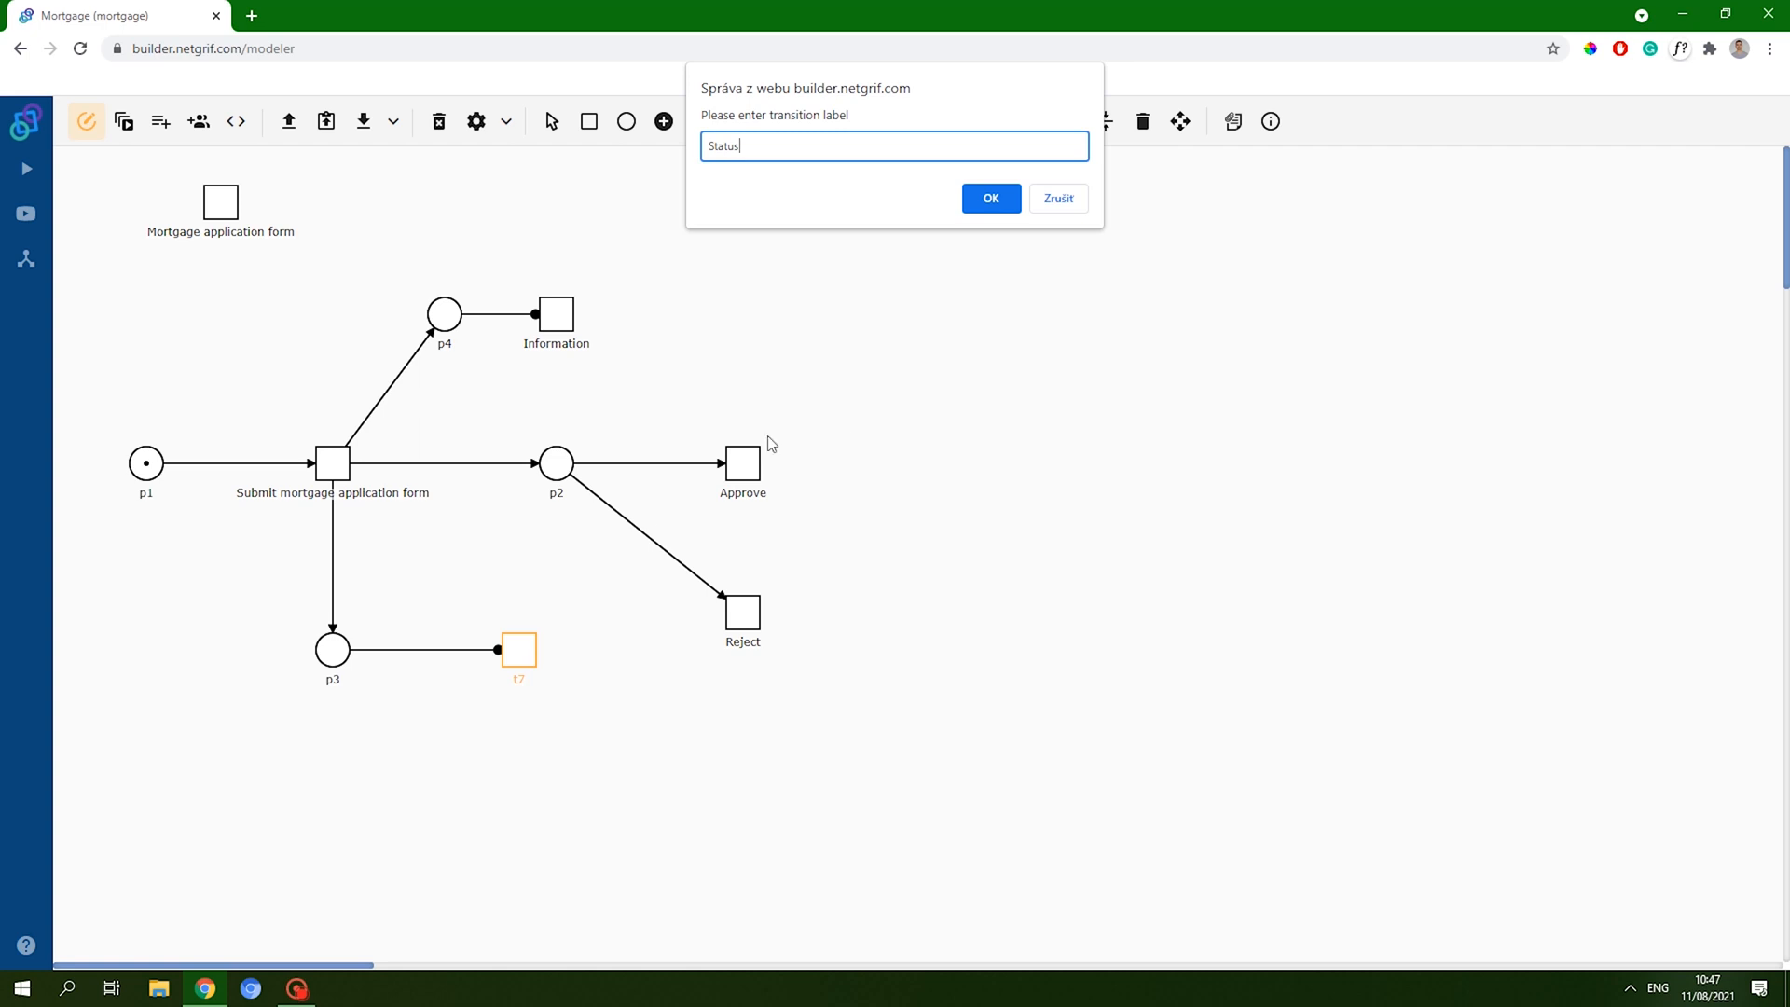
pyautogui.click(1012, 199)
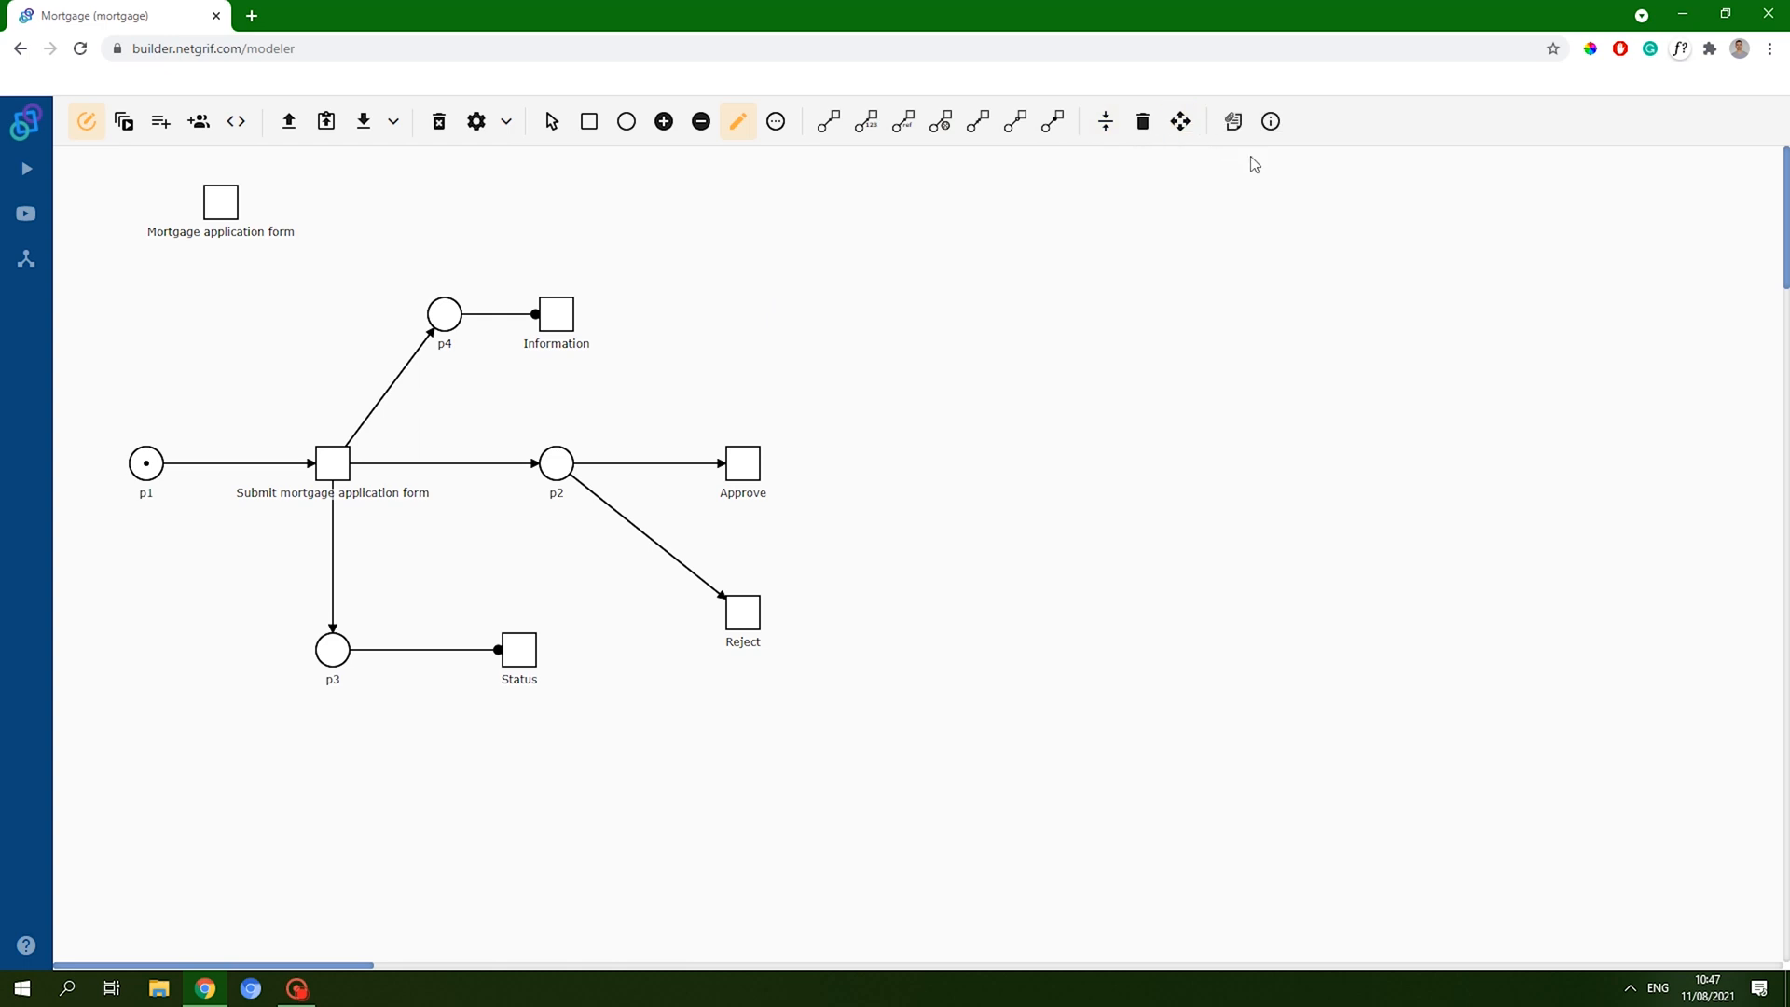
# - Move p4 above Submit, shift Information and Status closer to their places, and realign the net
pyautogui.click(1180, 122)
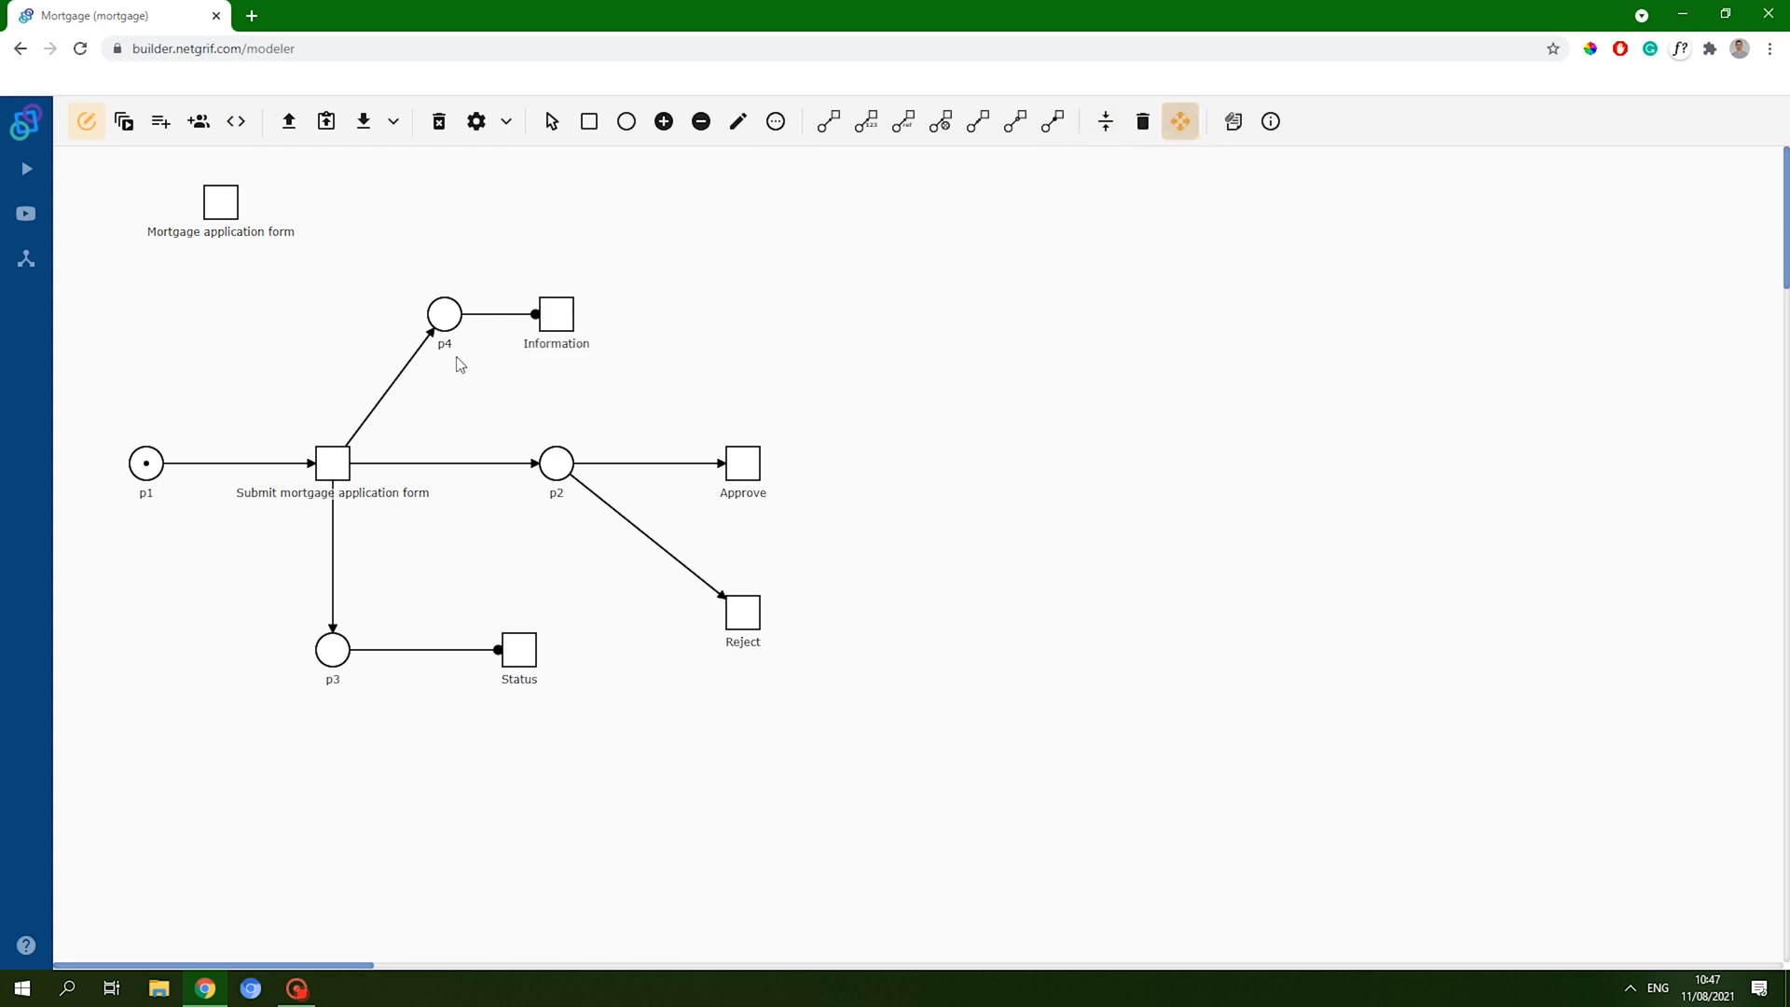
pyautogui.moveTo(448, 320); pyautogui.dragTo(335, 330)
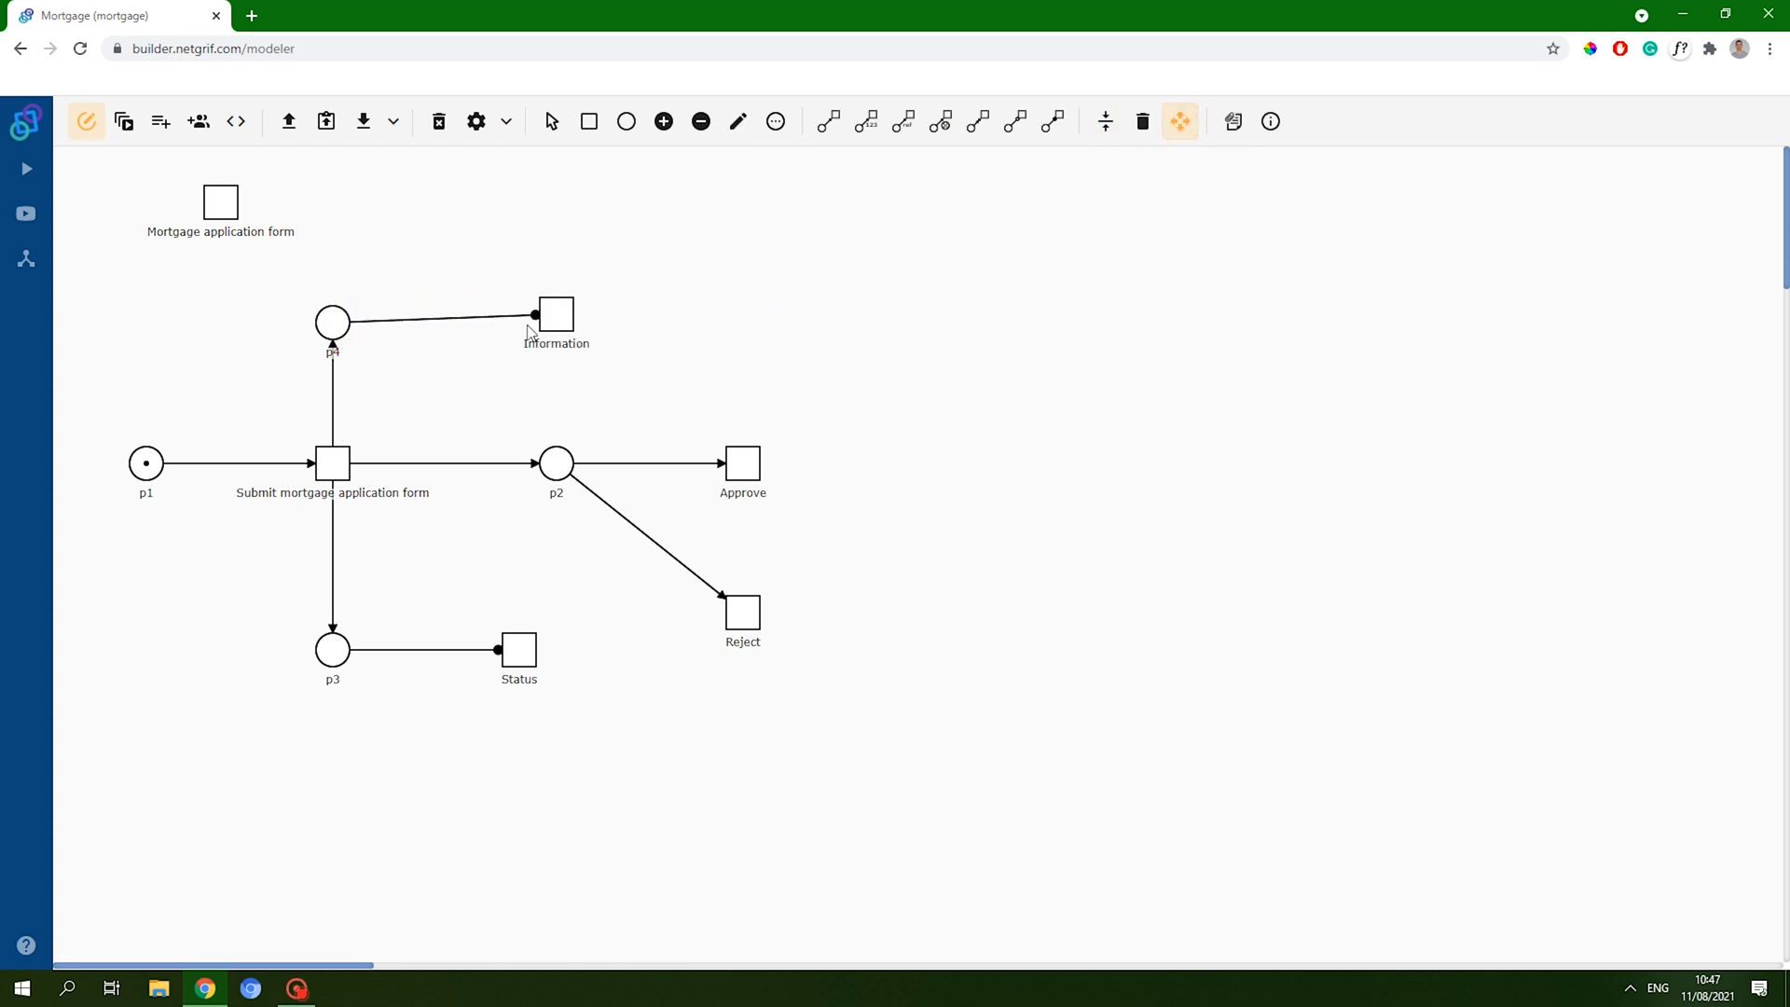
pyautogui.moveTo(556, 315); pyautogui.dragTo(492, 331)
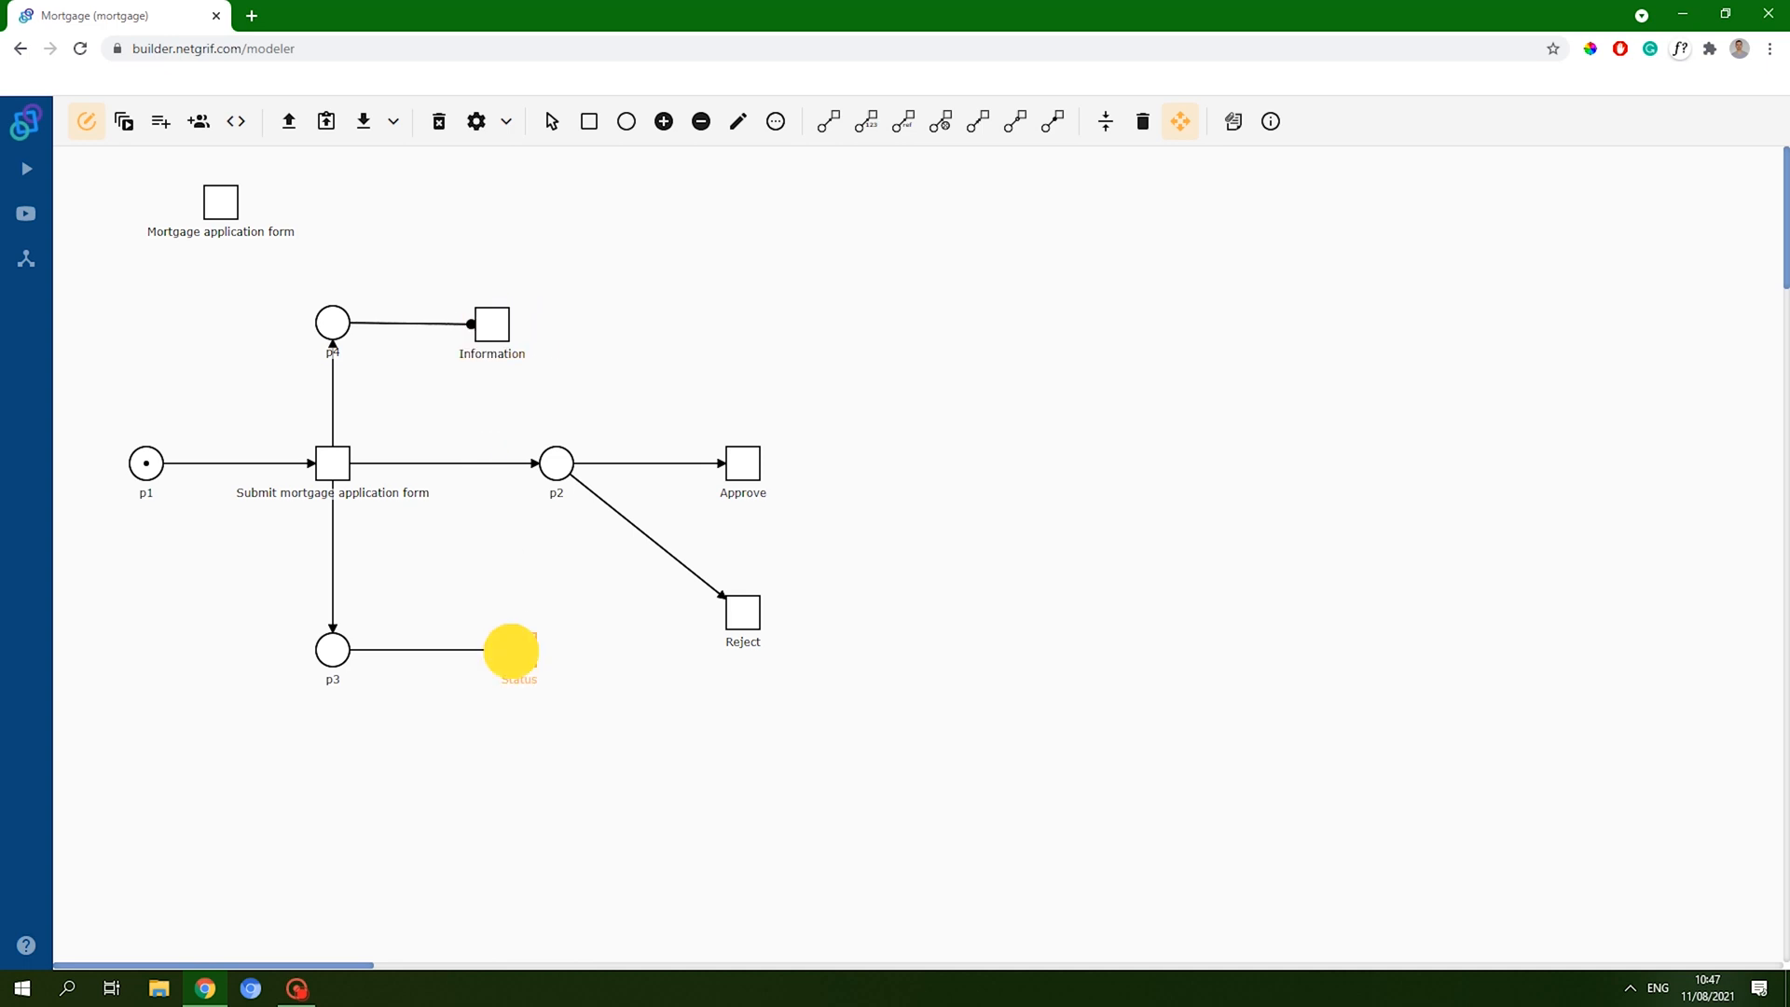
pyautogui.moveTo(511, 647)
pyautogui.mouseDown()
pyautogui.moveTo(463, 652)
pyautogui.moveTo(494, 651)
pyautogui.mouseUp()
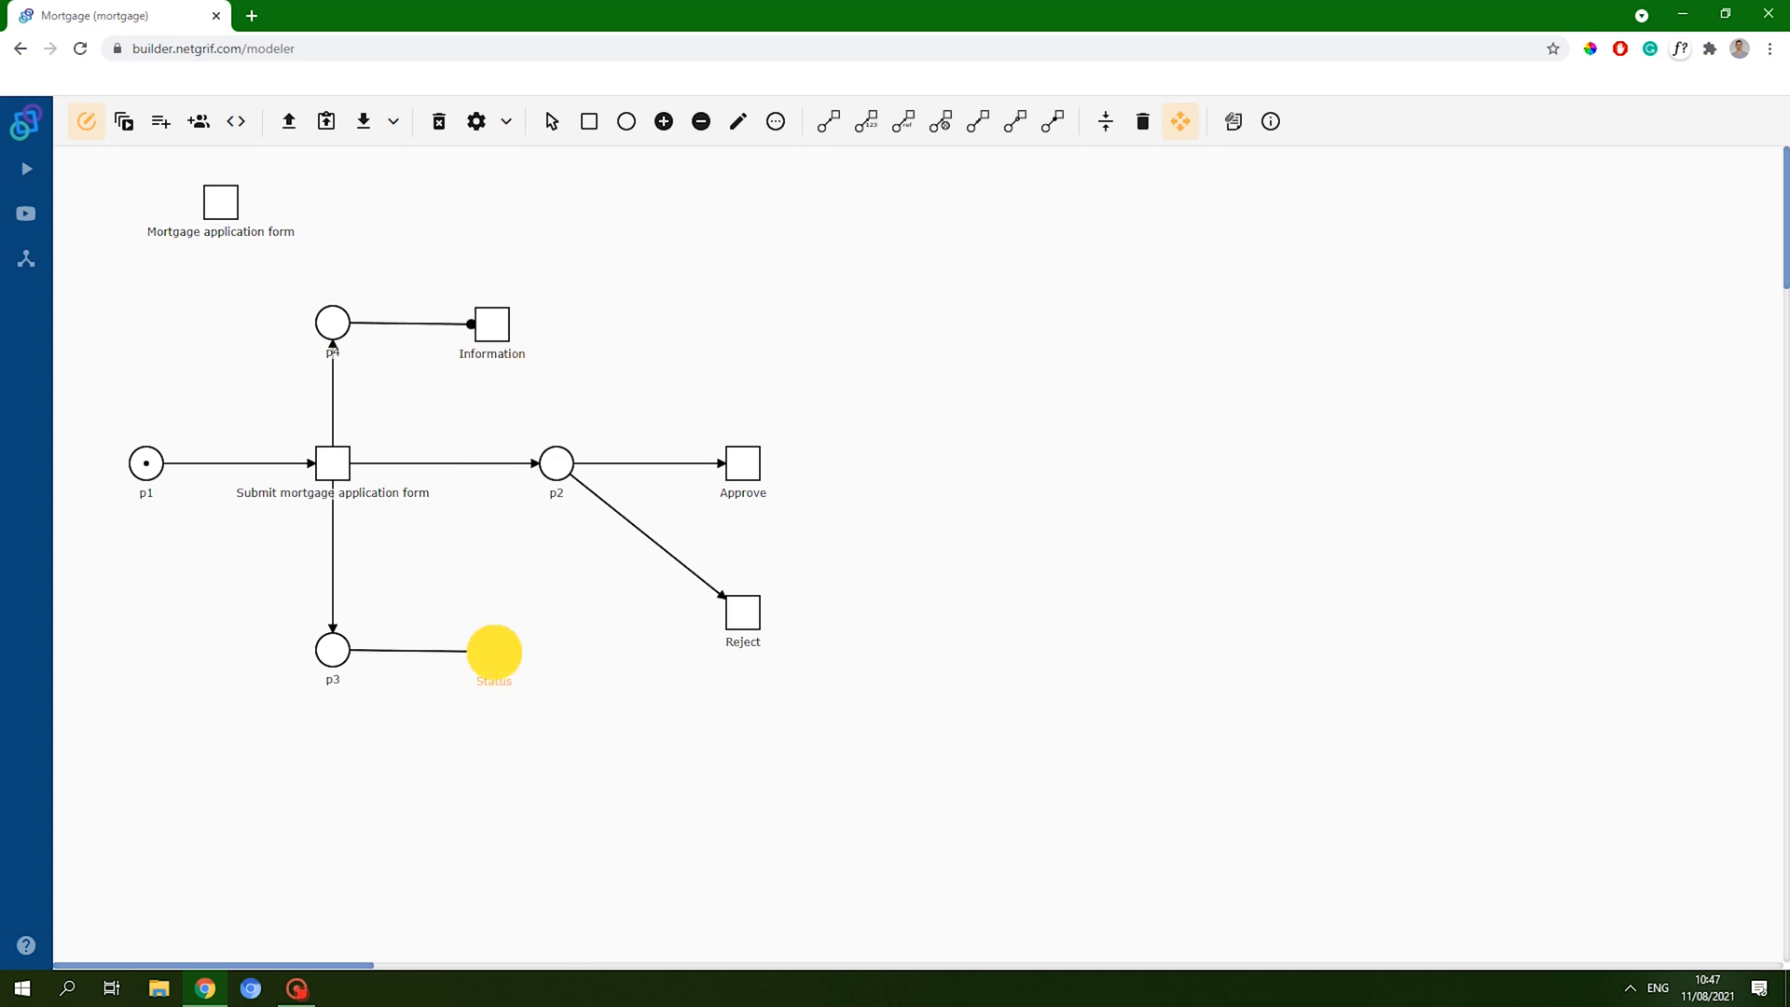
pyautogui.click(1106, 122)
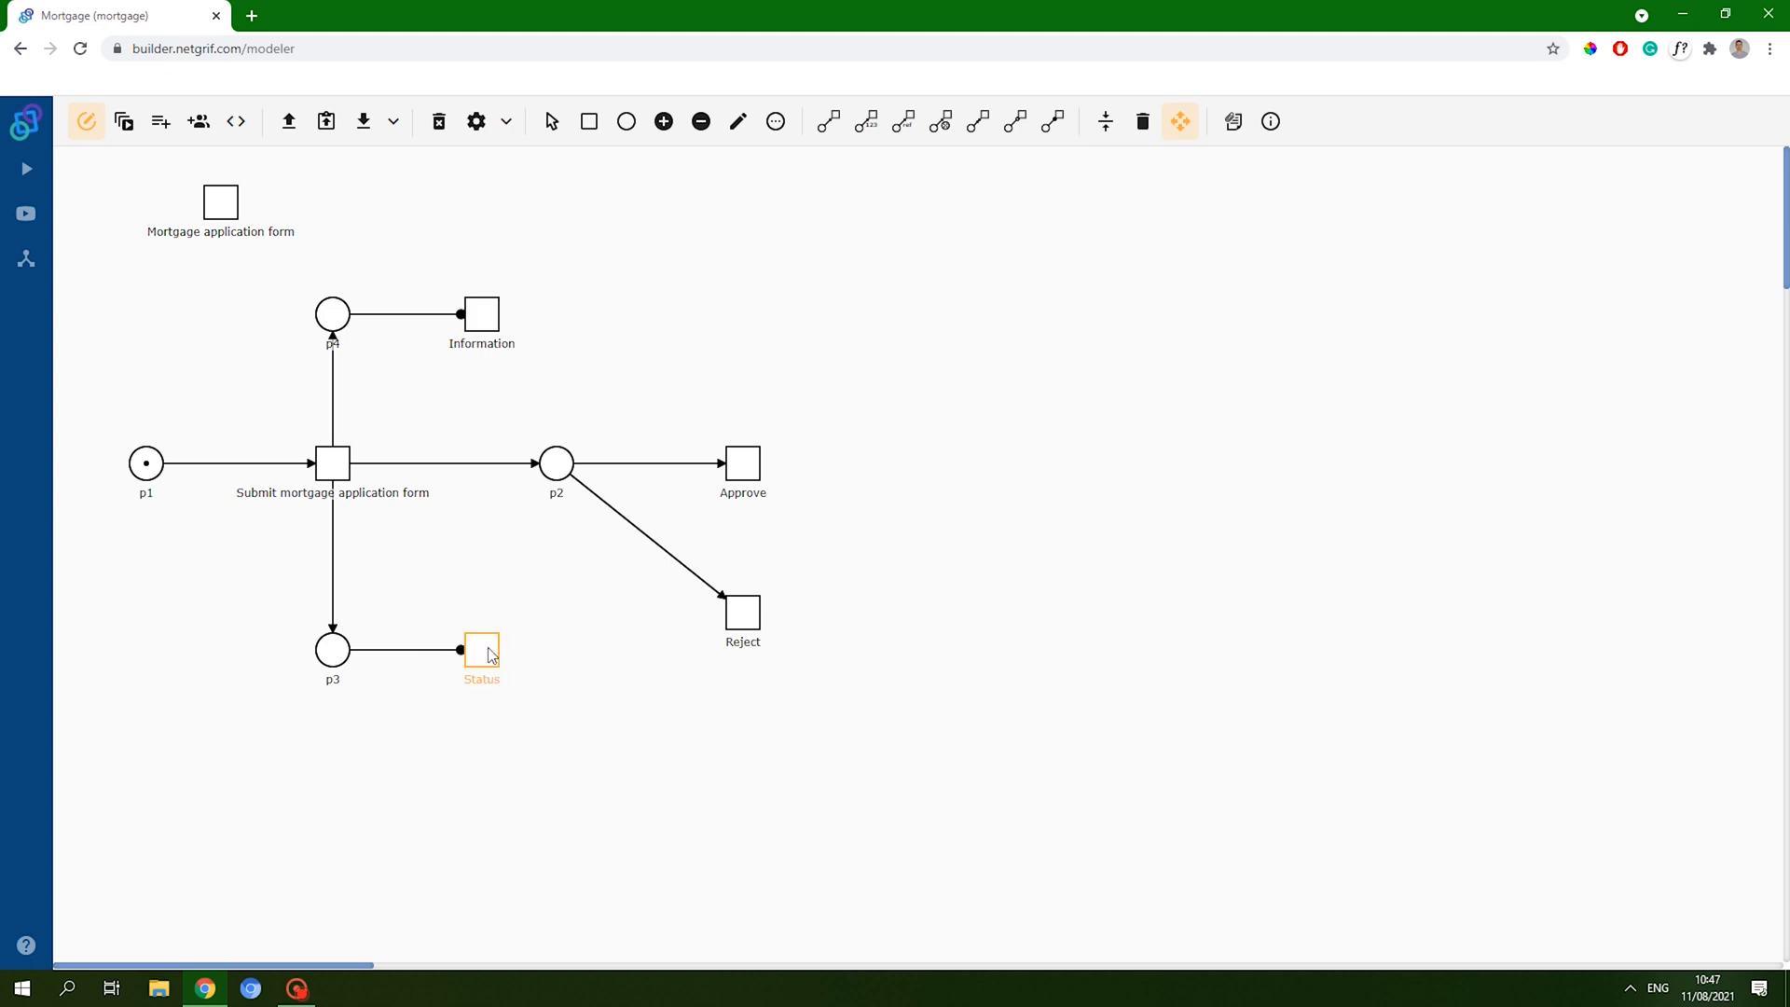
# - Create the Information form with taskRef_0 set to visible only, and save it
pyautogui.click(481, 317)
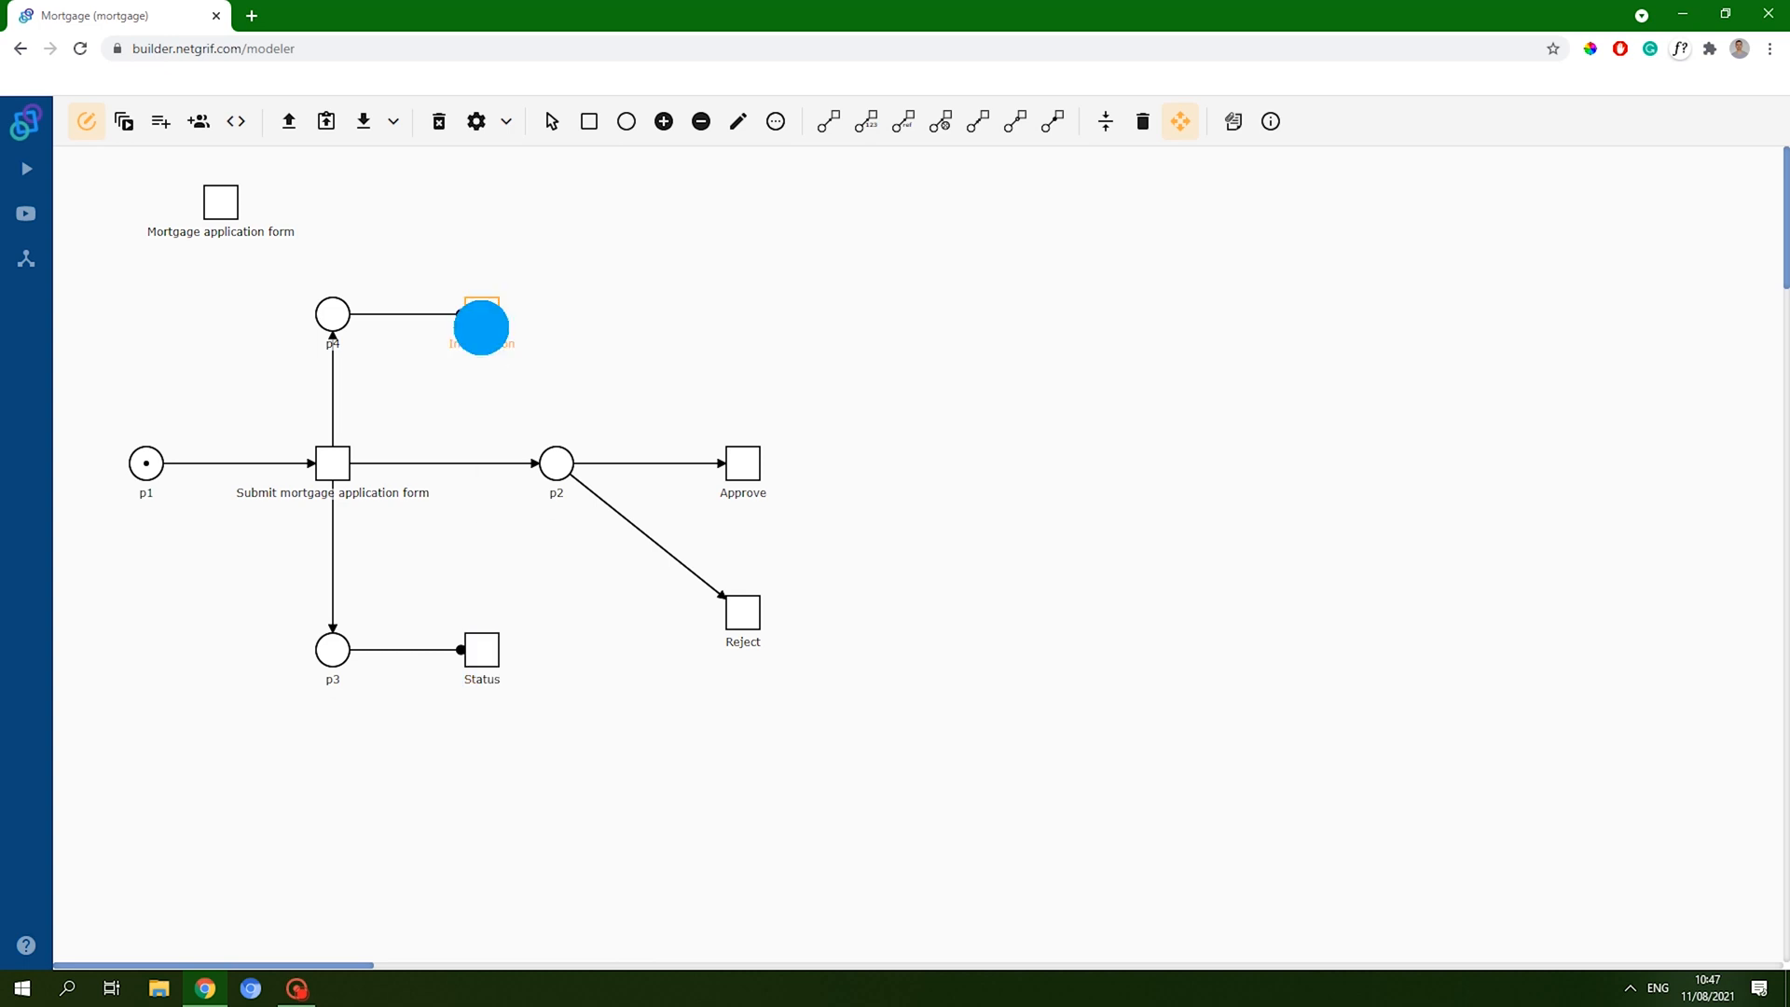
pyautogui.click(527, 399)
pyautogui.click(177, 184)
pyautogui.moveTo(159, 296); pyautogui.dragTo(1262, 236)
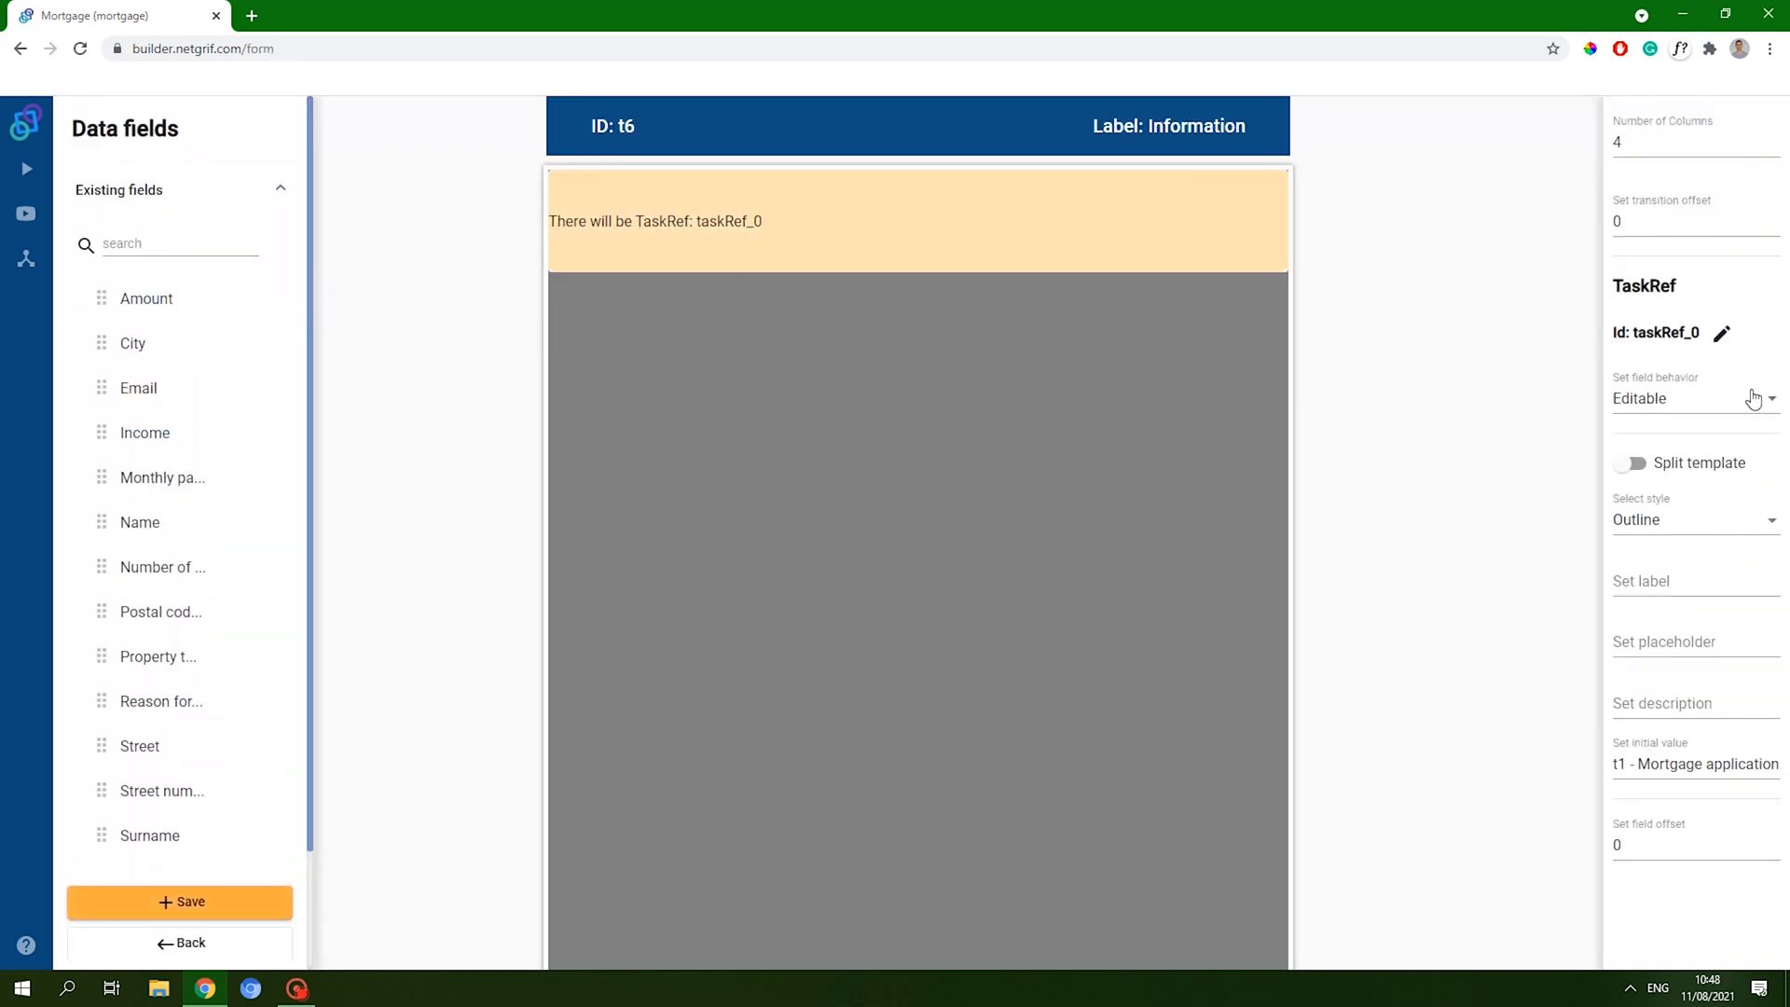
pyautogui.click(1757, 398)
pyautogui.click(1633, 400)
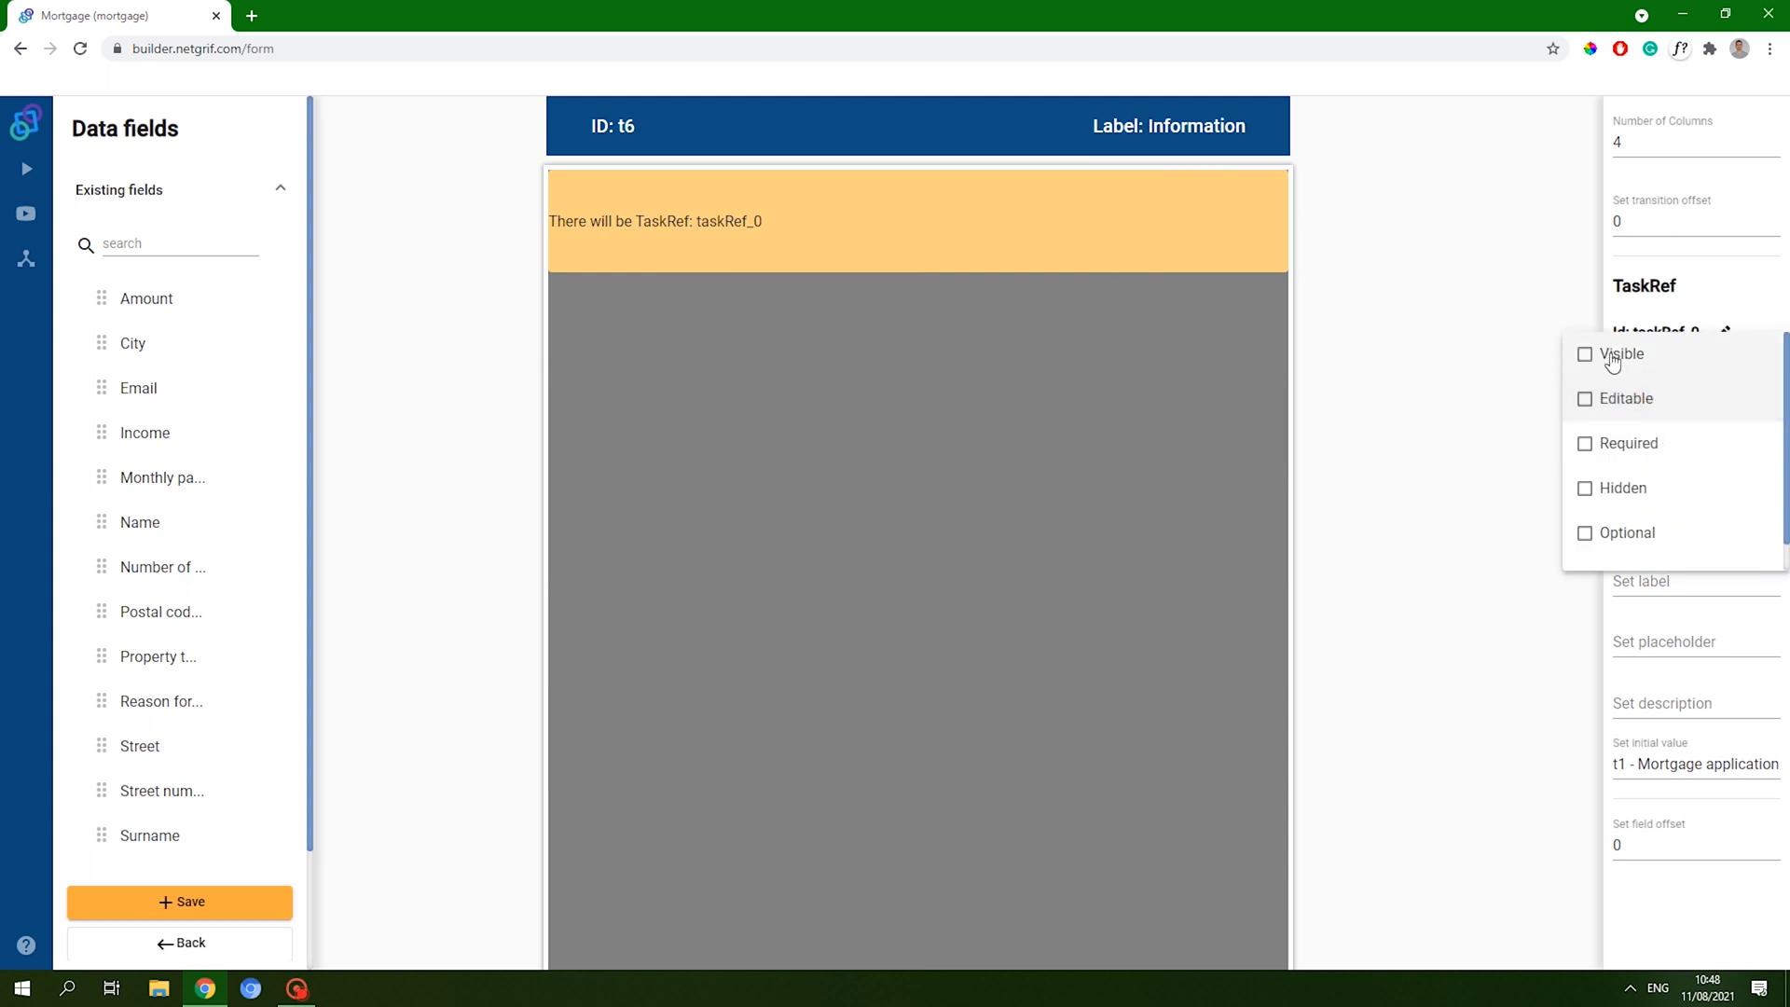
pyautogui.click(1613, 354)
pyautogui.click(259, 893)
pyautogui.click(259, 900)
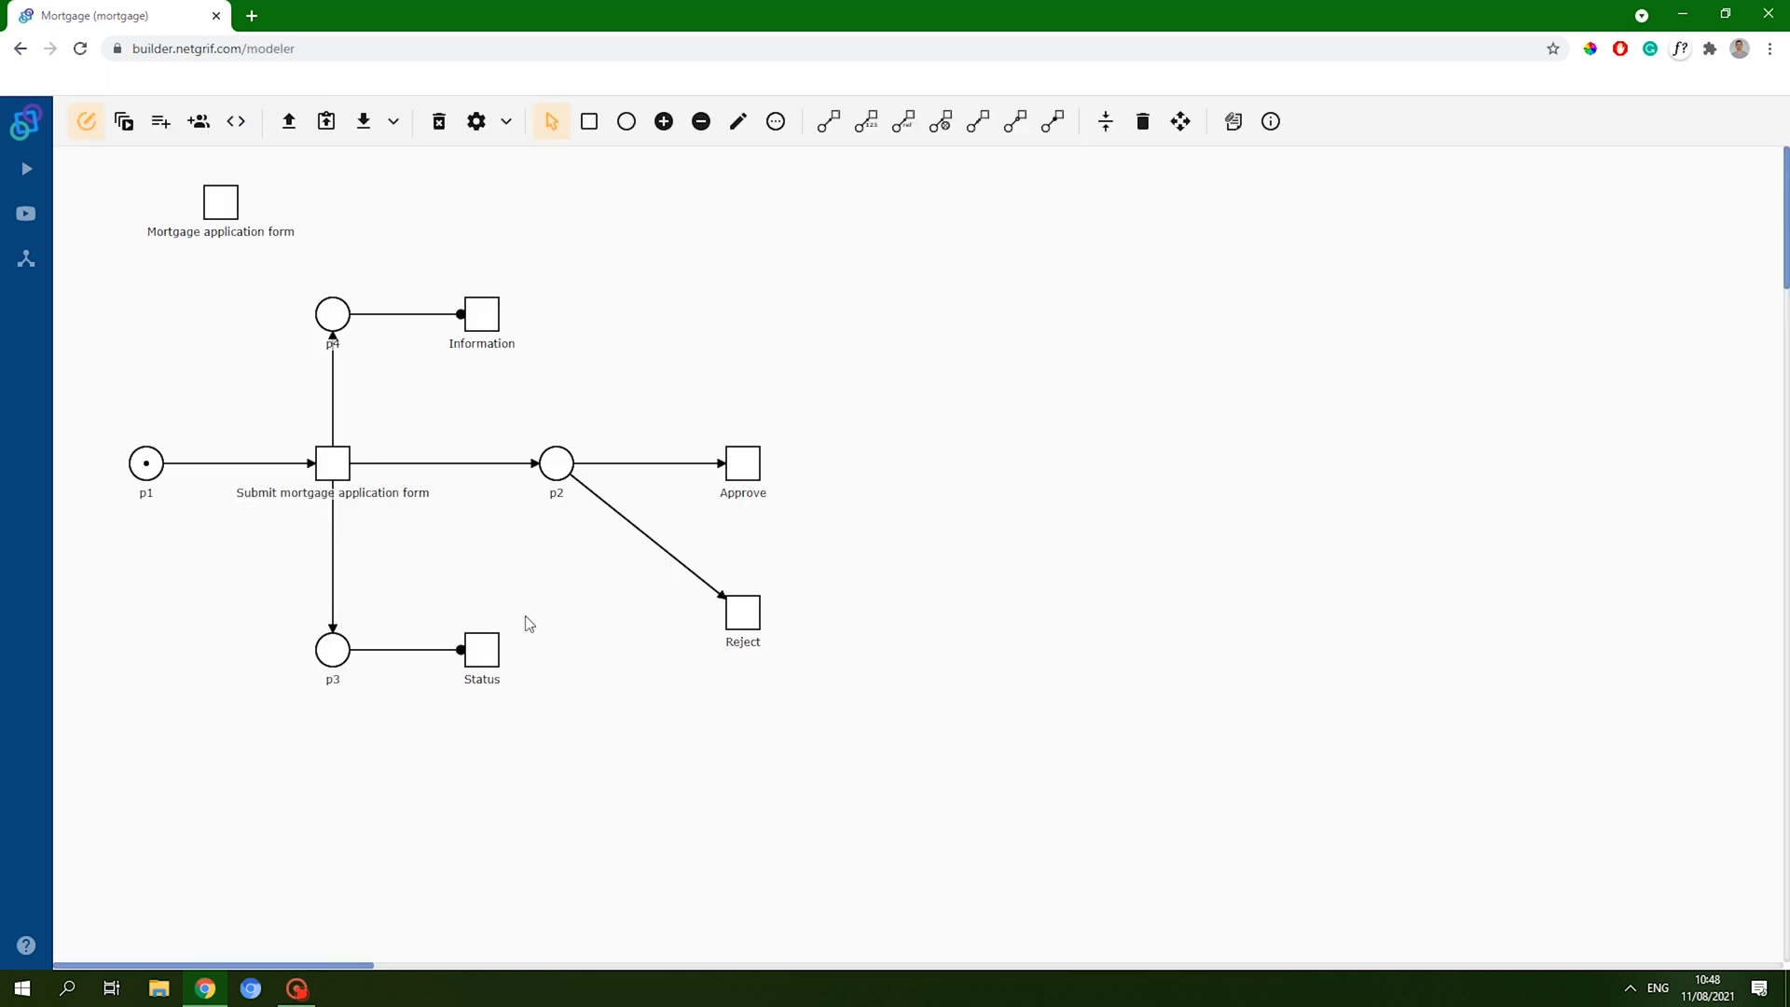
# - Create the Status form with taskRef_0 set to visible only, and save it
pyautogui.rightClick(479, 648)
pyautogui.click(570, 722)
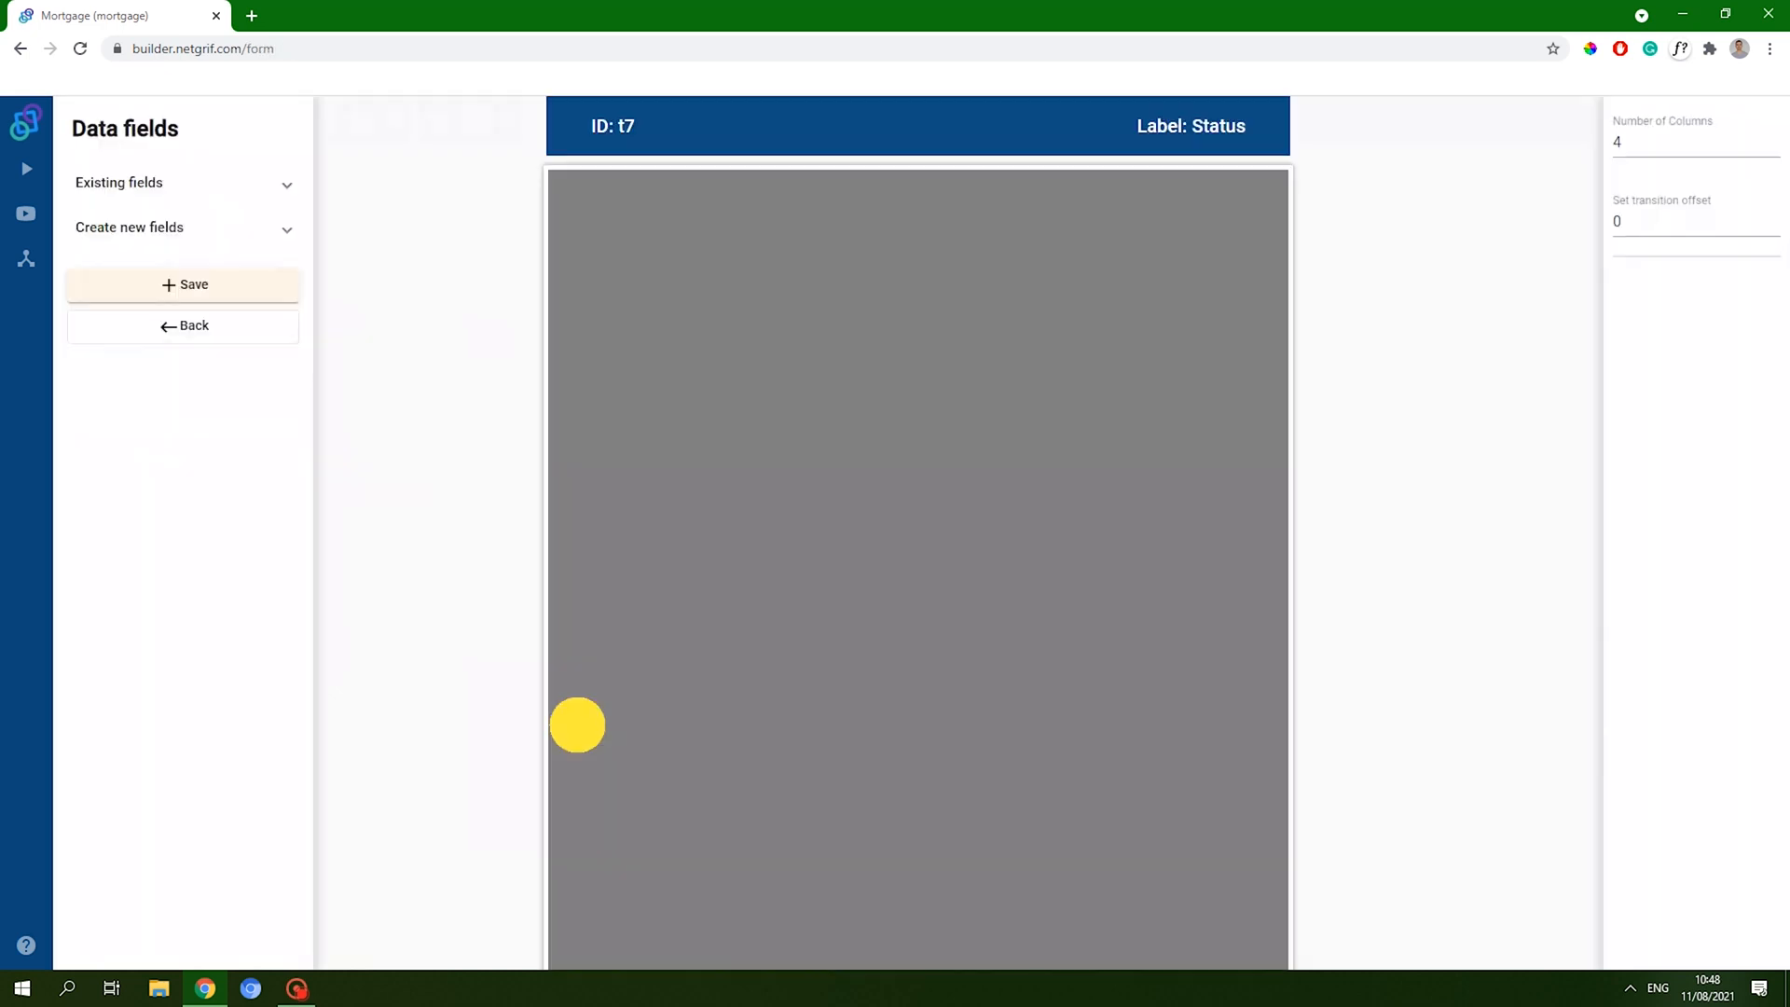
pyautogui.moveTo(229, 313); pyautogui.dragTo(1224, 228)
pyautogui.click(1705, 398)
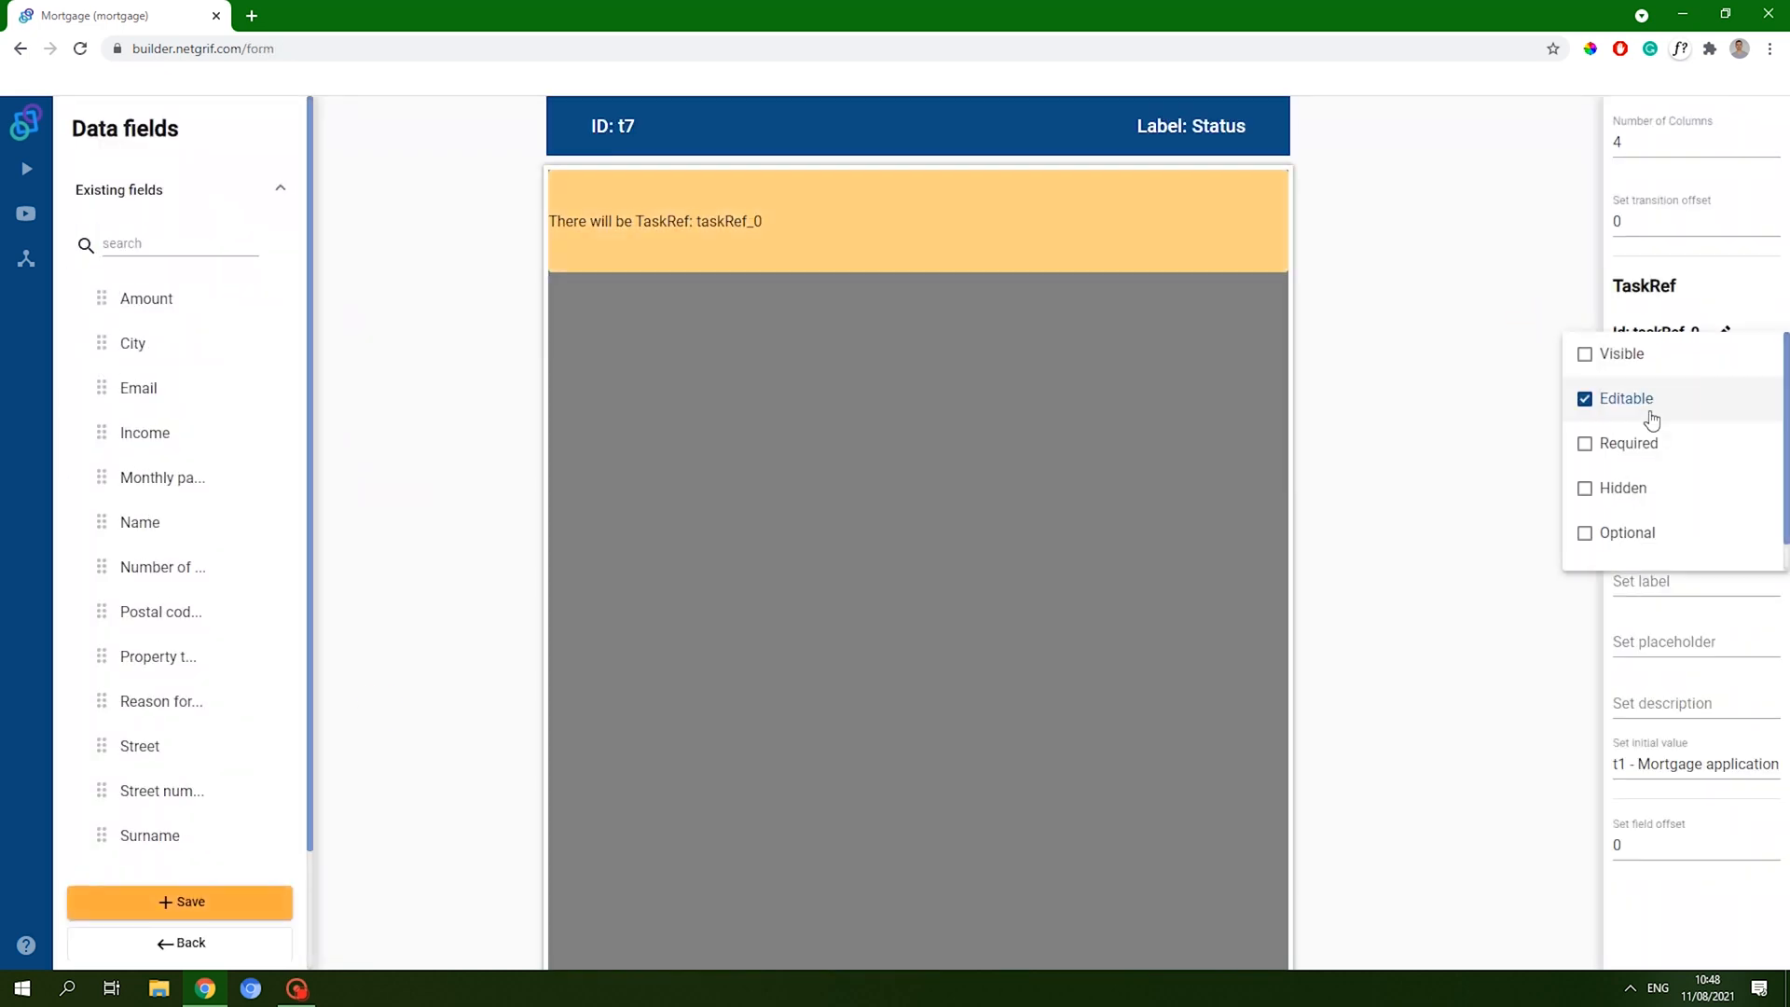
pyautogui.click(1622, 354)
pyautogui.click(247, 913)
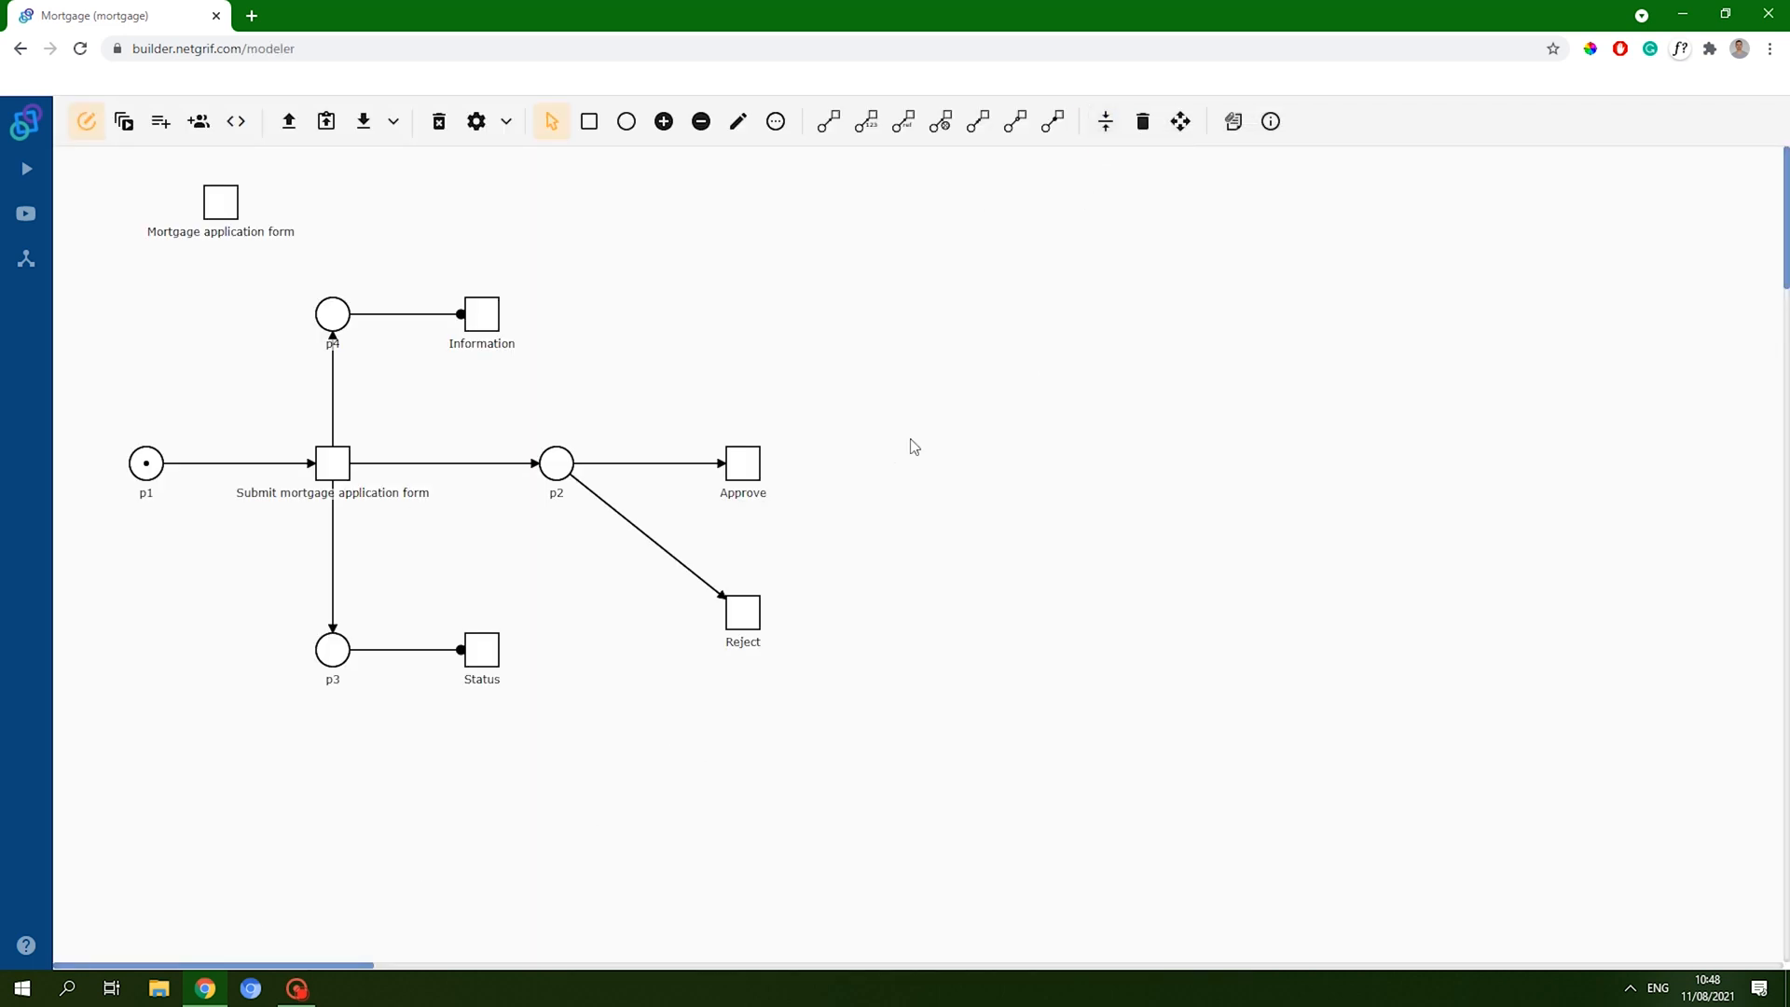
# - Add 'Reason for rejection' below taskRef_0 on the Status form, set it hidden, and save
pyautogui.rightClick(482, 655)
pyautogui.click(571, 733)
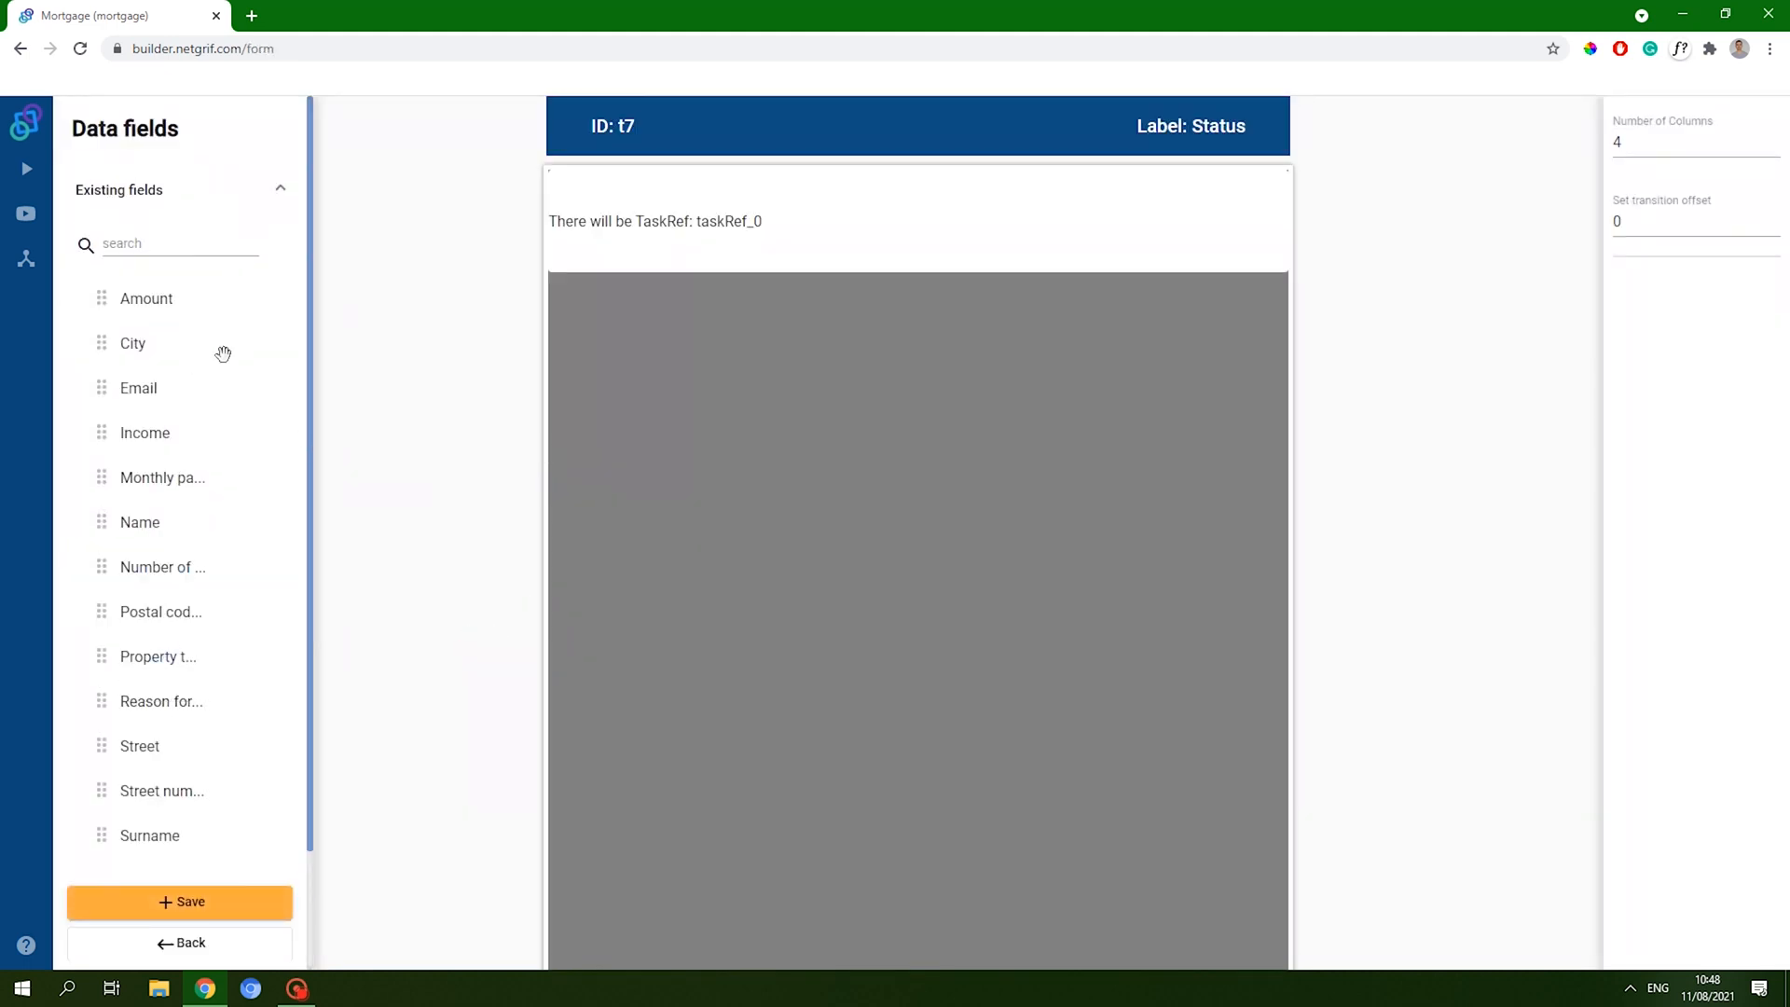
pyautogui.scroll(-2, 200, 536)
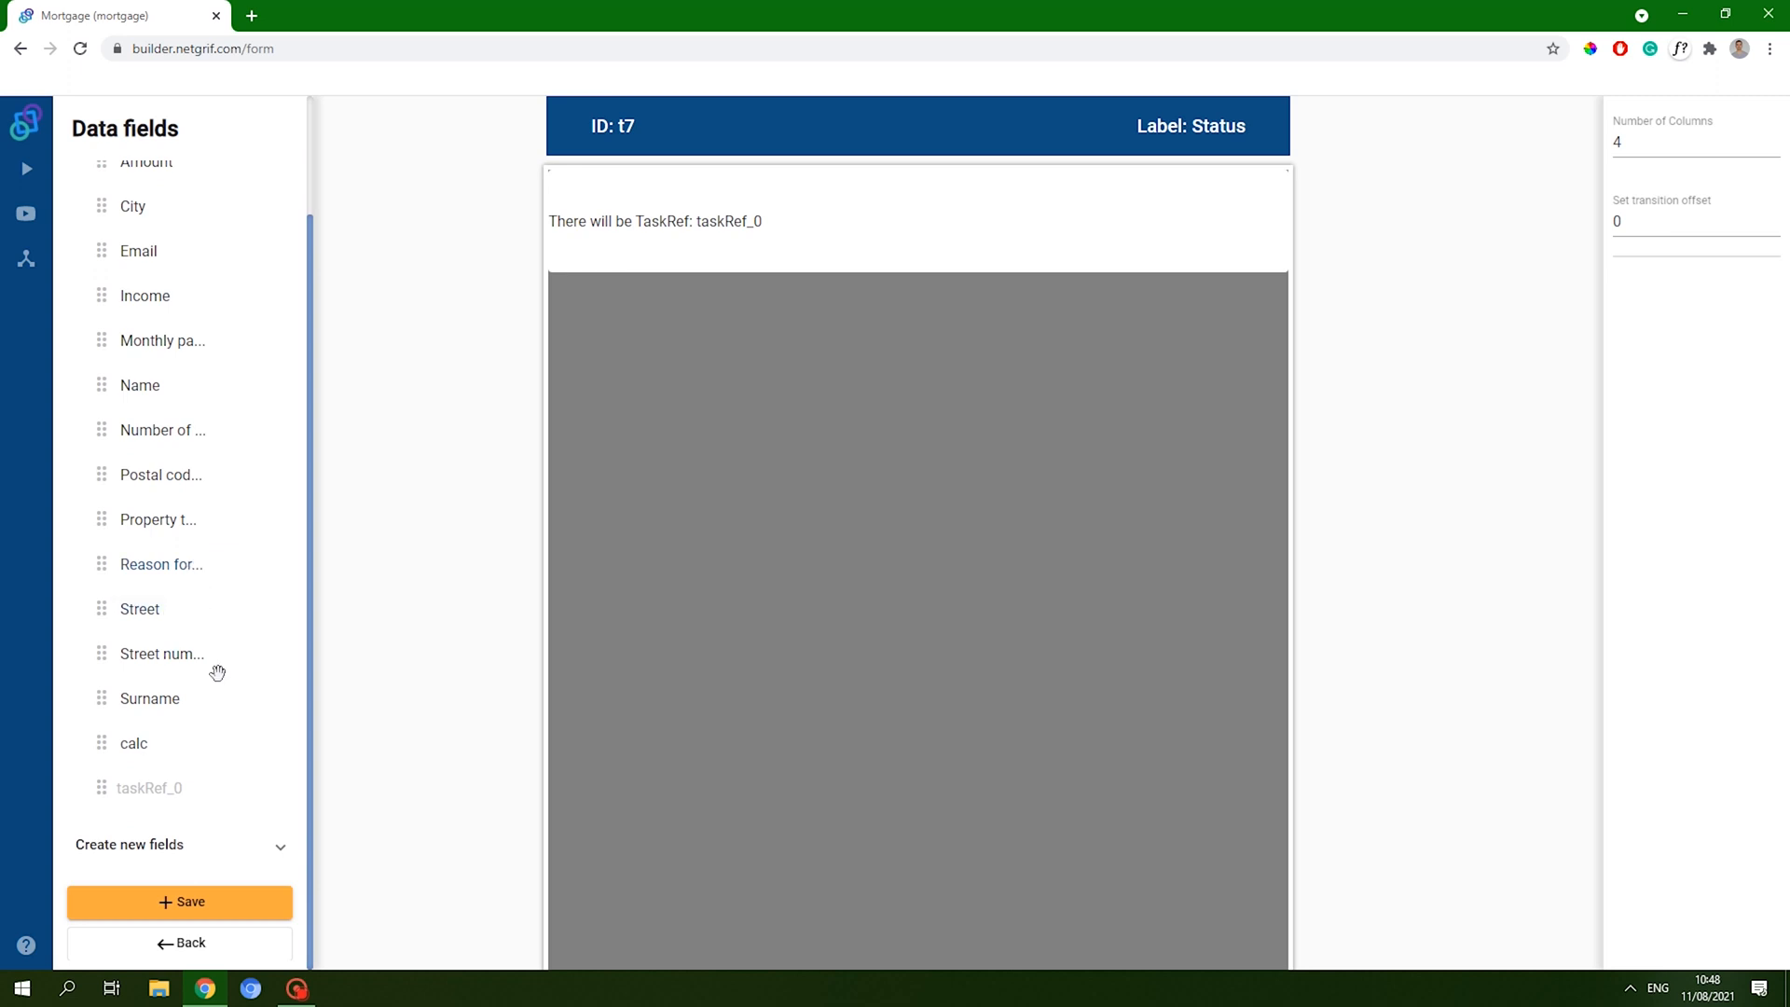
pyautogui.moveTo(186, 570); pyautogui.dragTo(1258, 360)
pyautogui.click(1178, 311)
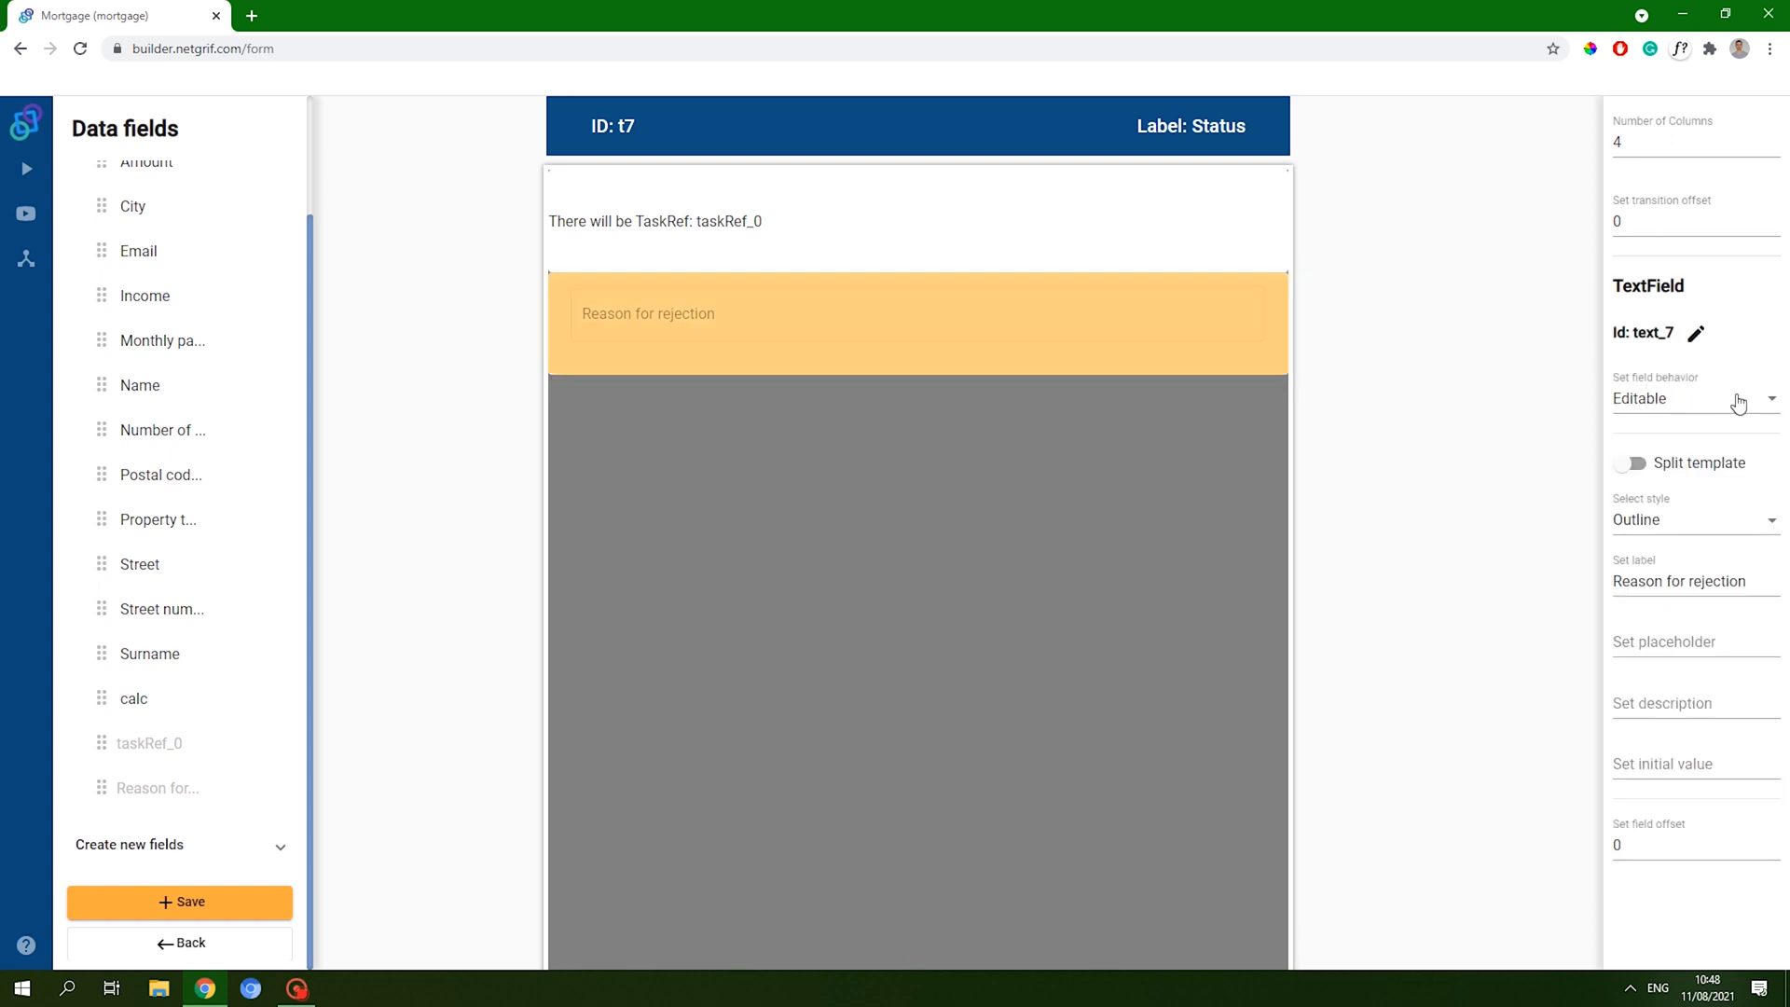
pyautogui.click(1699, 402)
pyautogui.click(1626, 398)
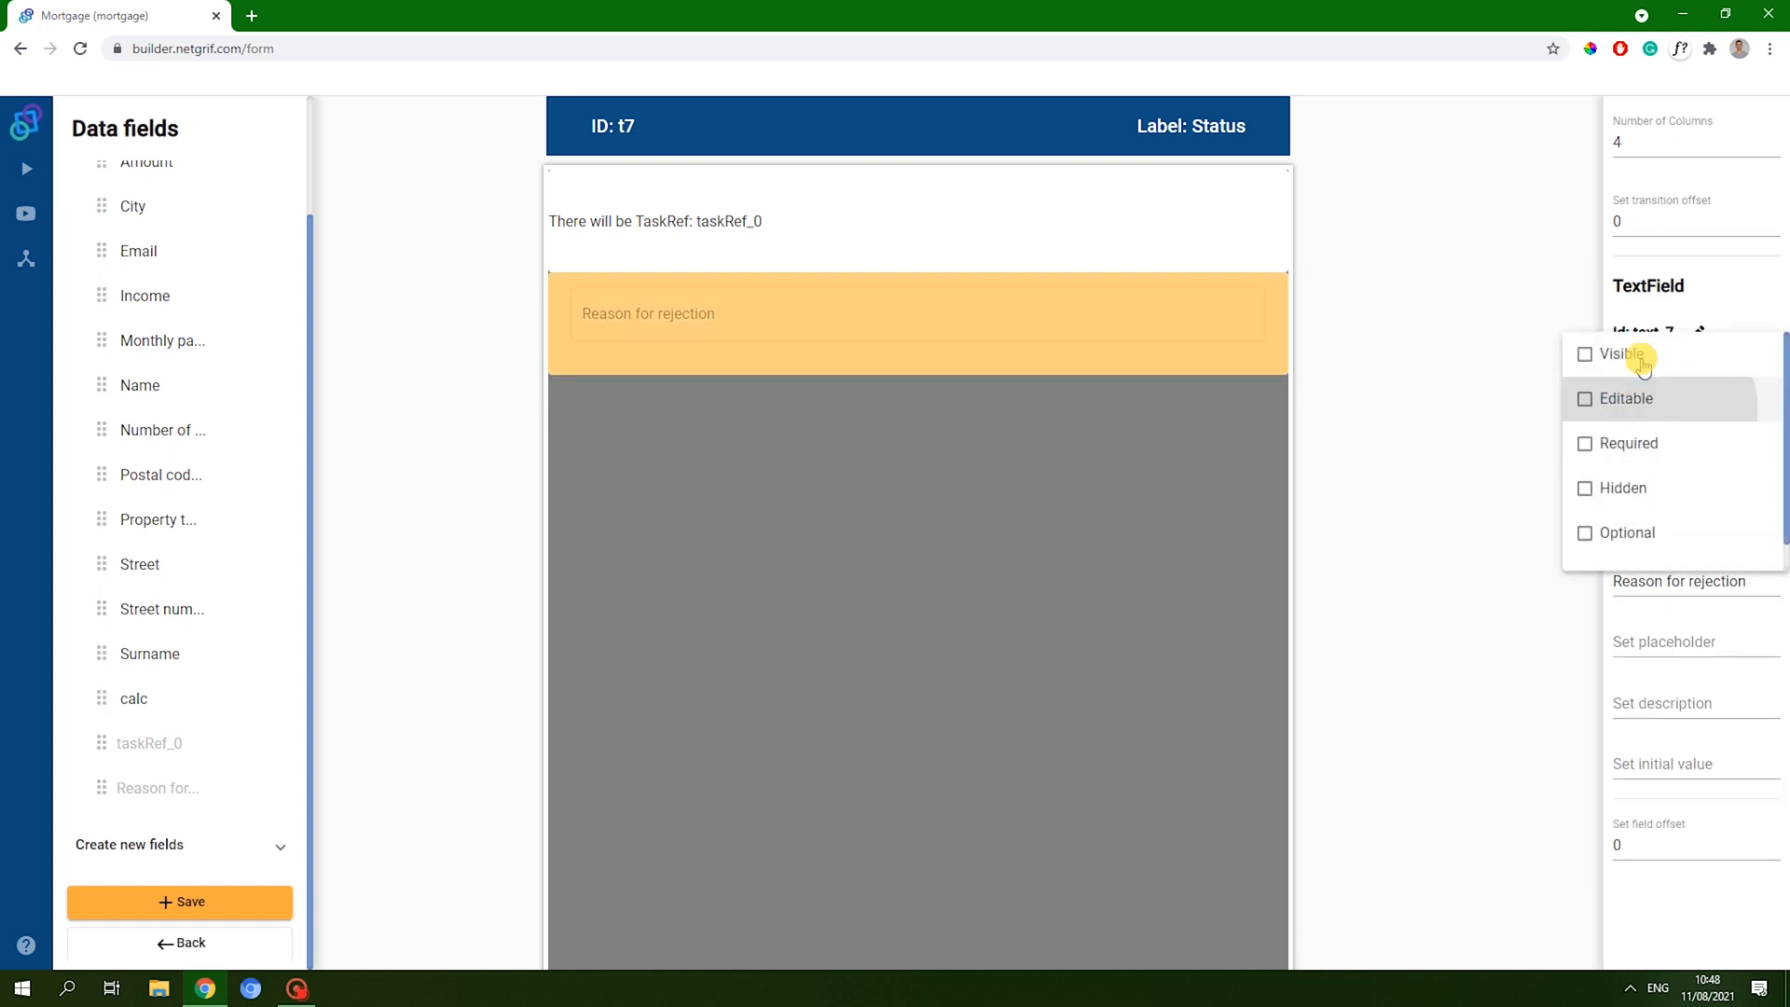
pyautogui.click(1621, 353)
pyautogui.click(1640, 487)
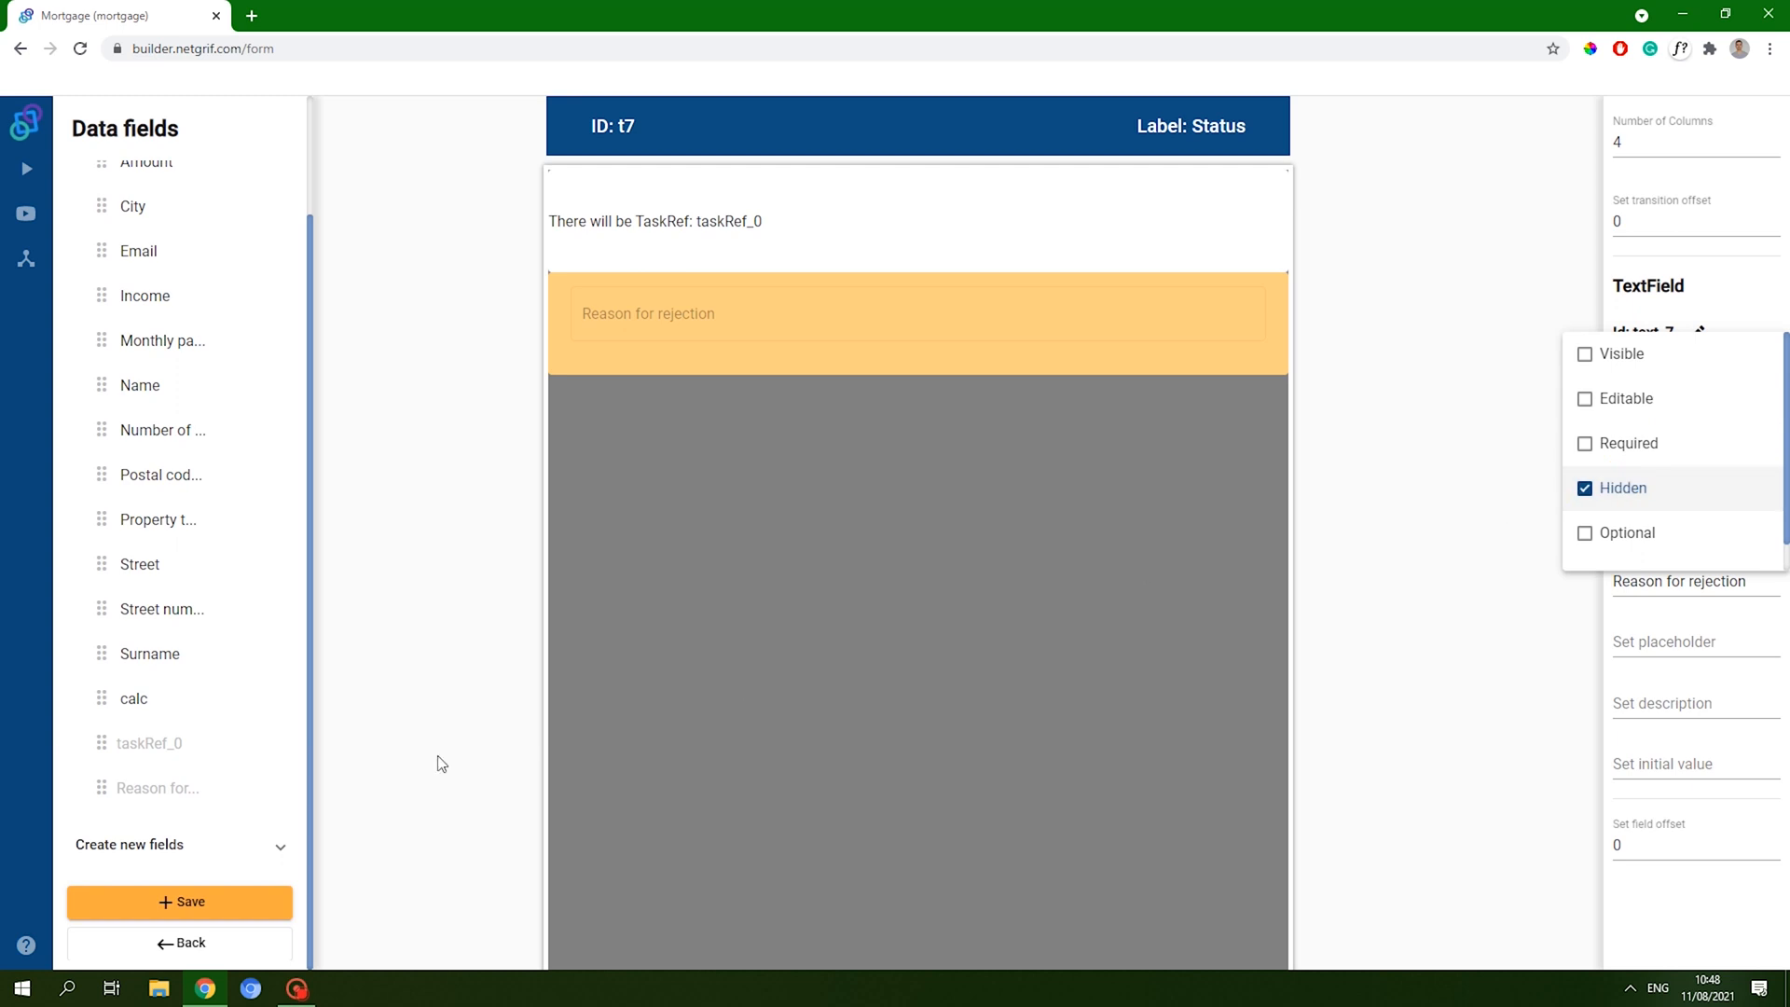
pyautogui.click(188, 909)
pyautogui.click(213, 902)
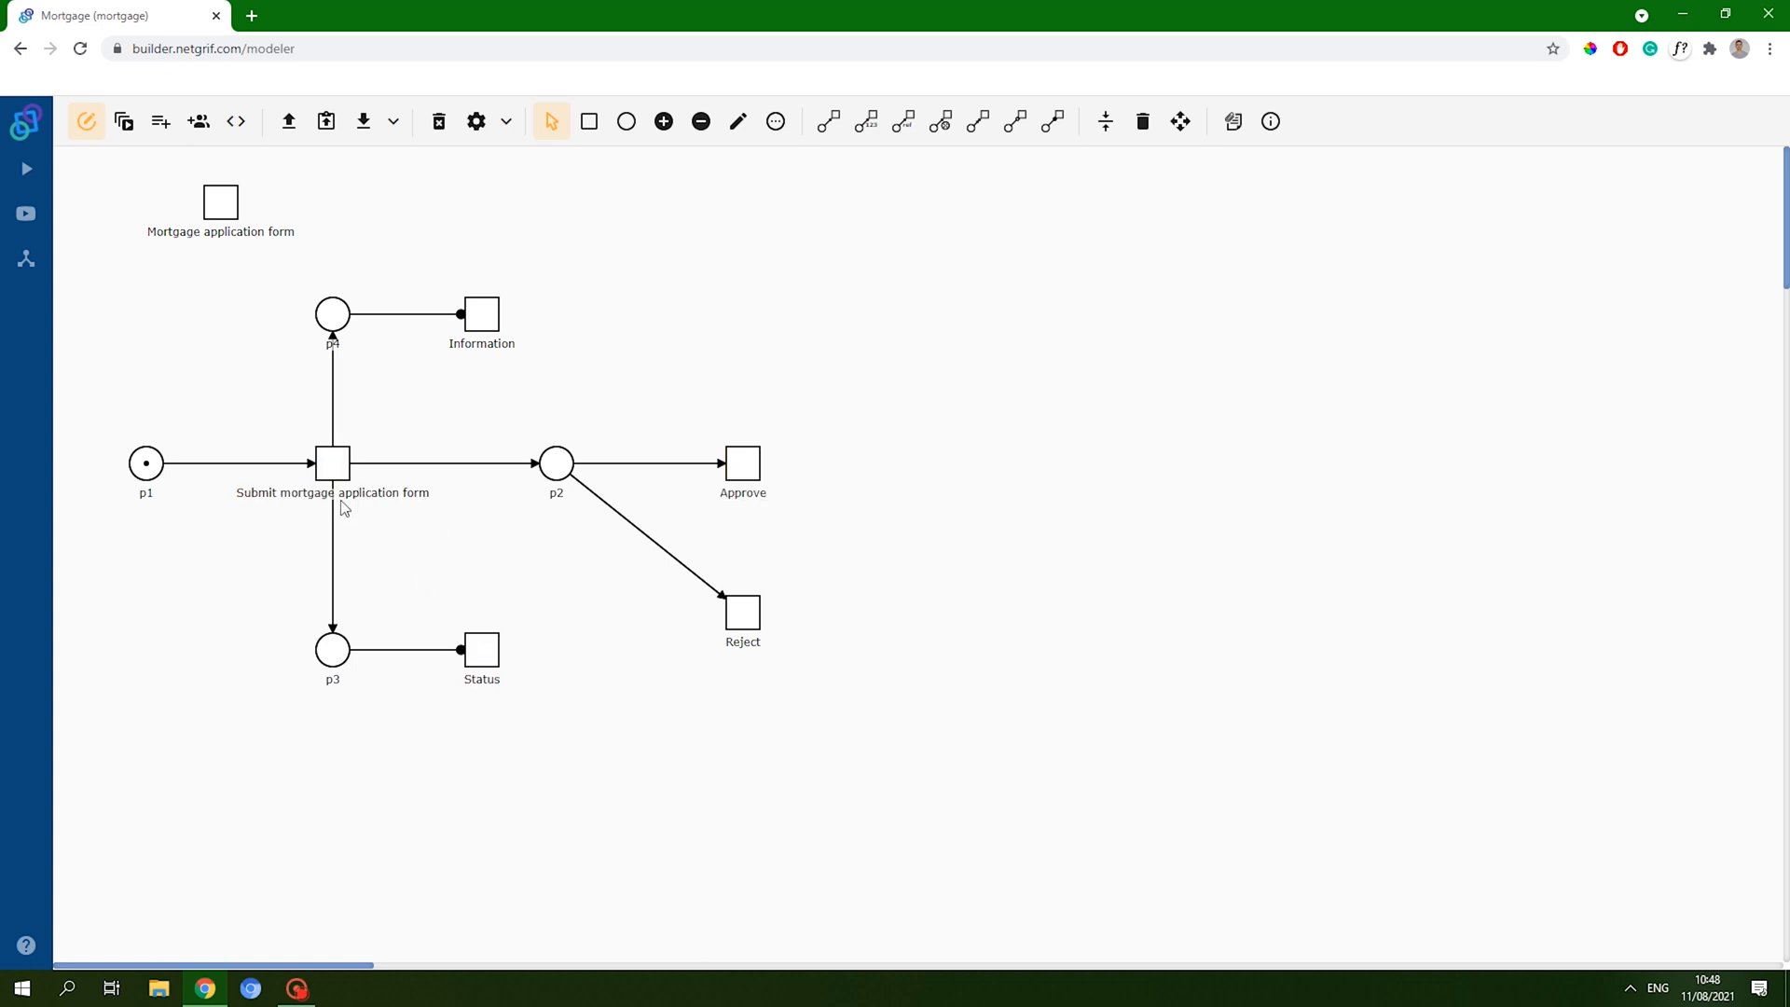
# - Add data variable newVariable_1 titled 'Status', then go back to the Petri net modeler
pyautogui.click(162, 124)
pyautogui.click(472, 168)
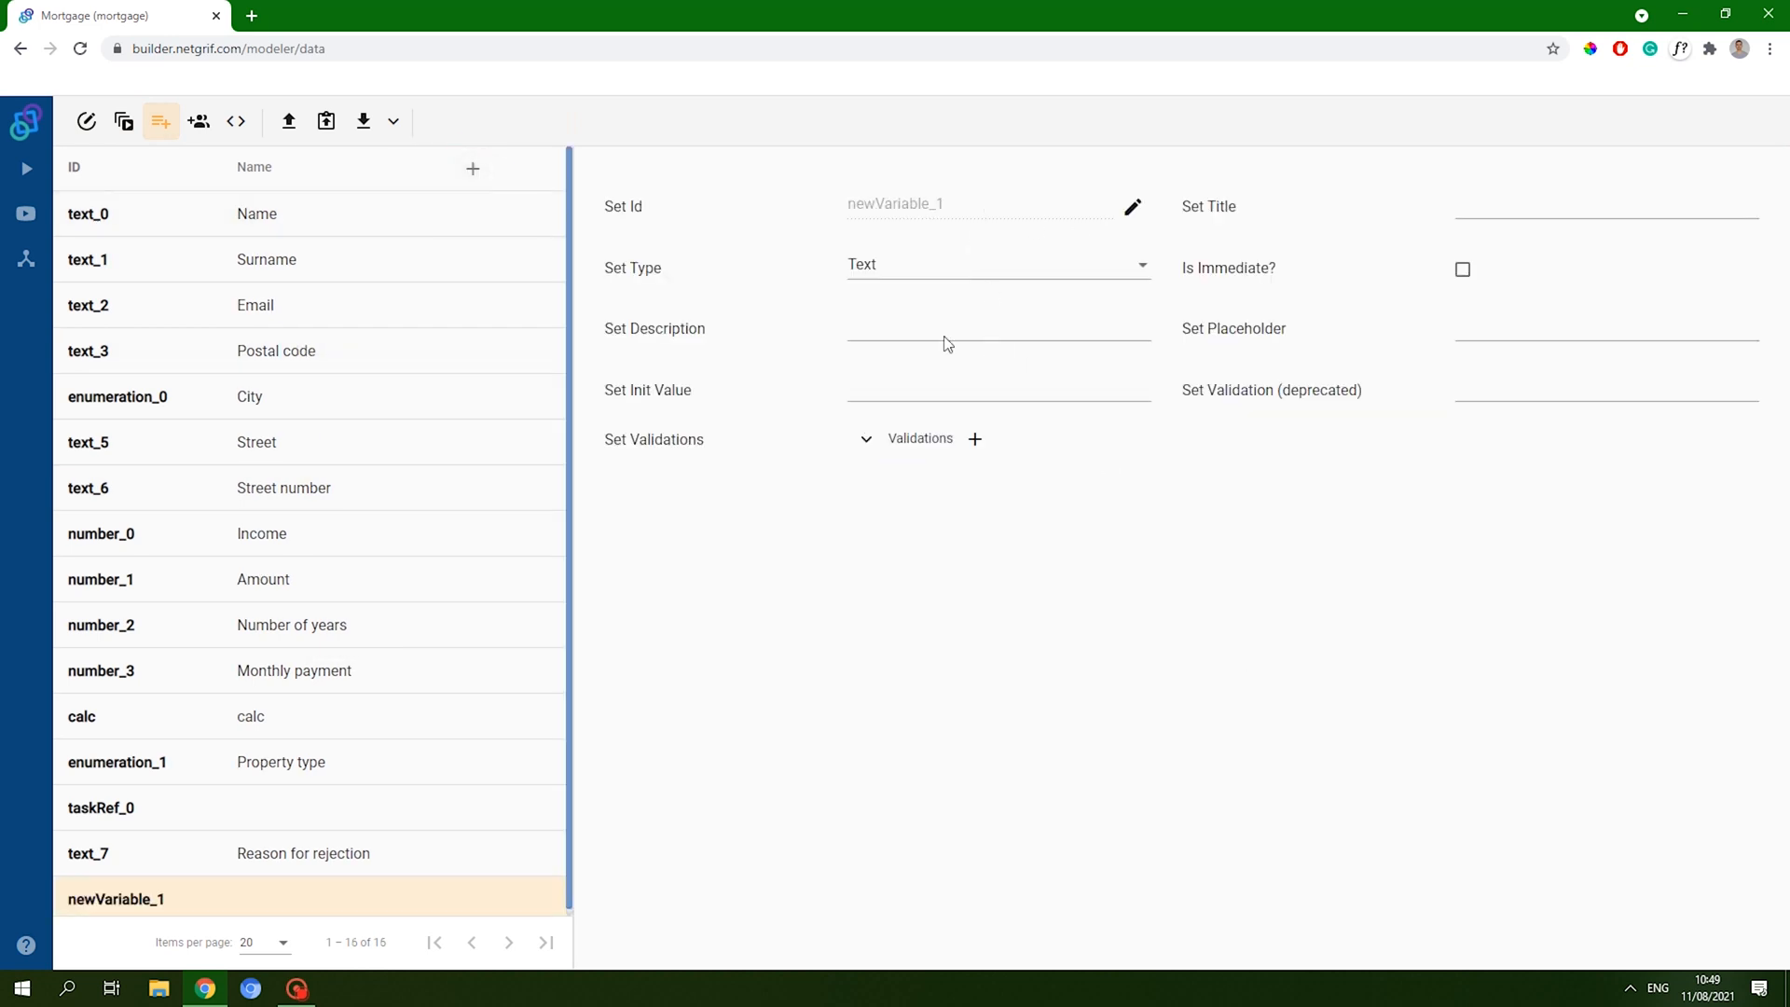
pyautogui.click(1496, 201)
pyautogui.write('Status')
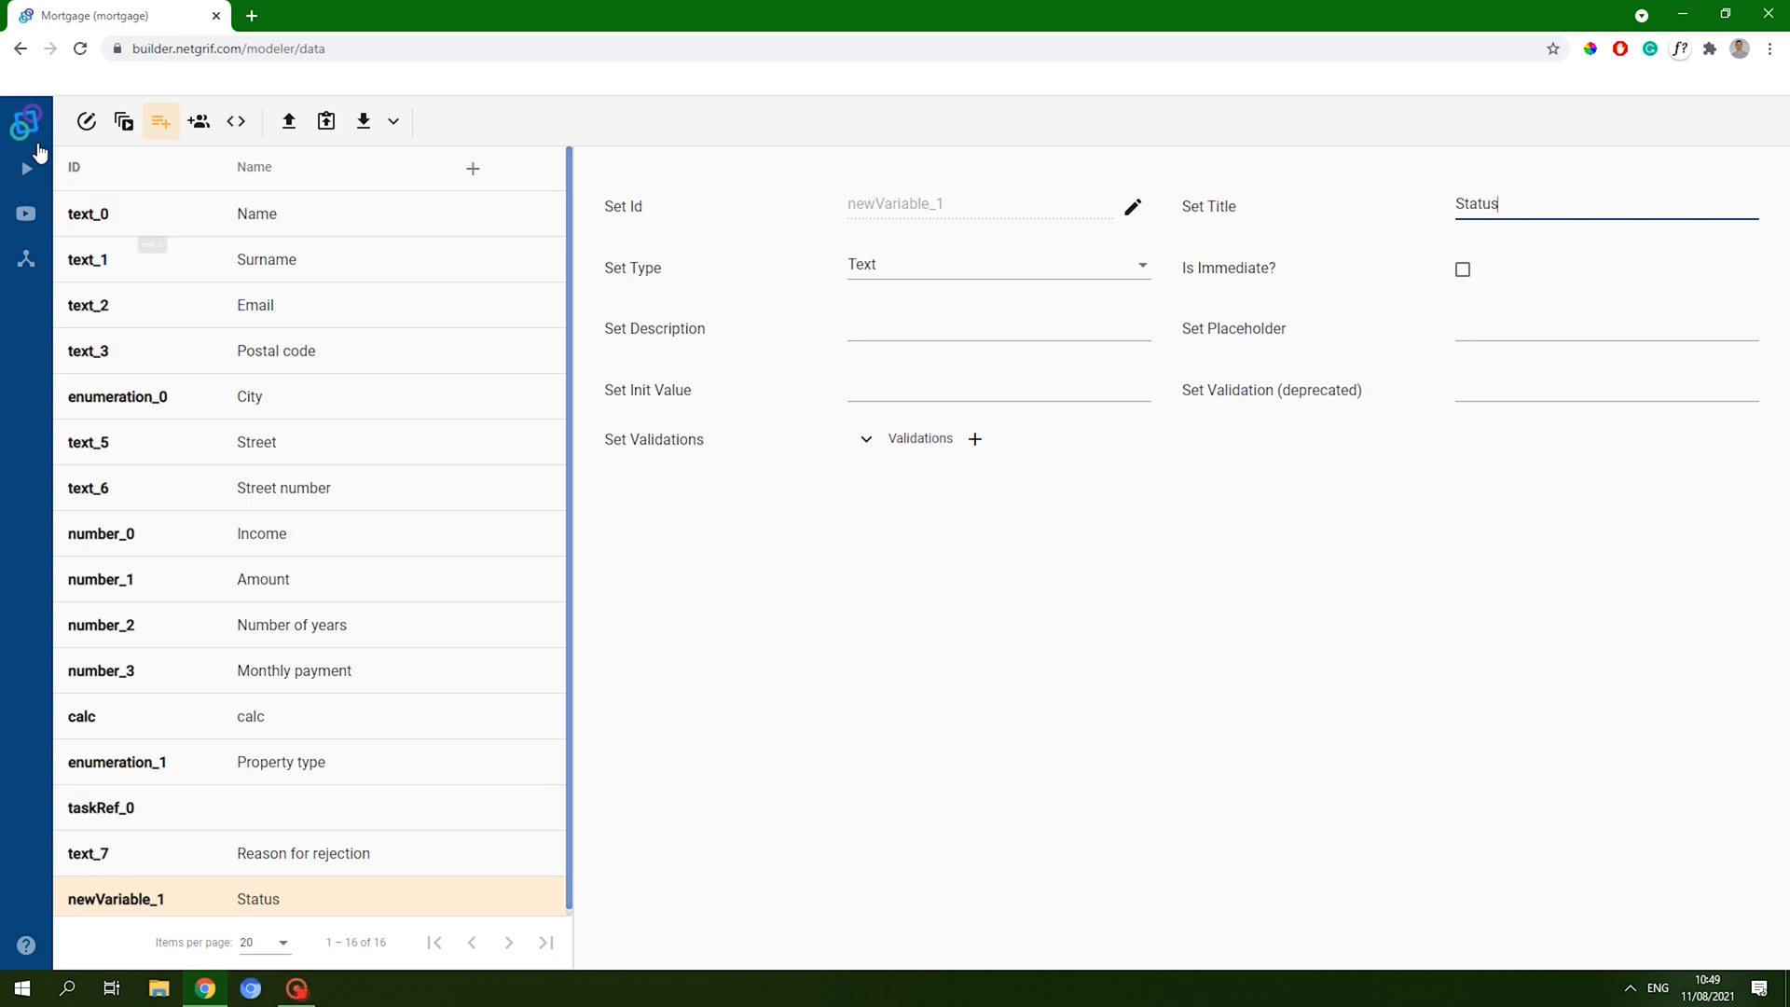
pyautogui.click(87, 121)
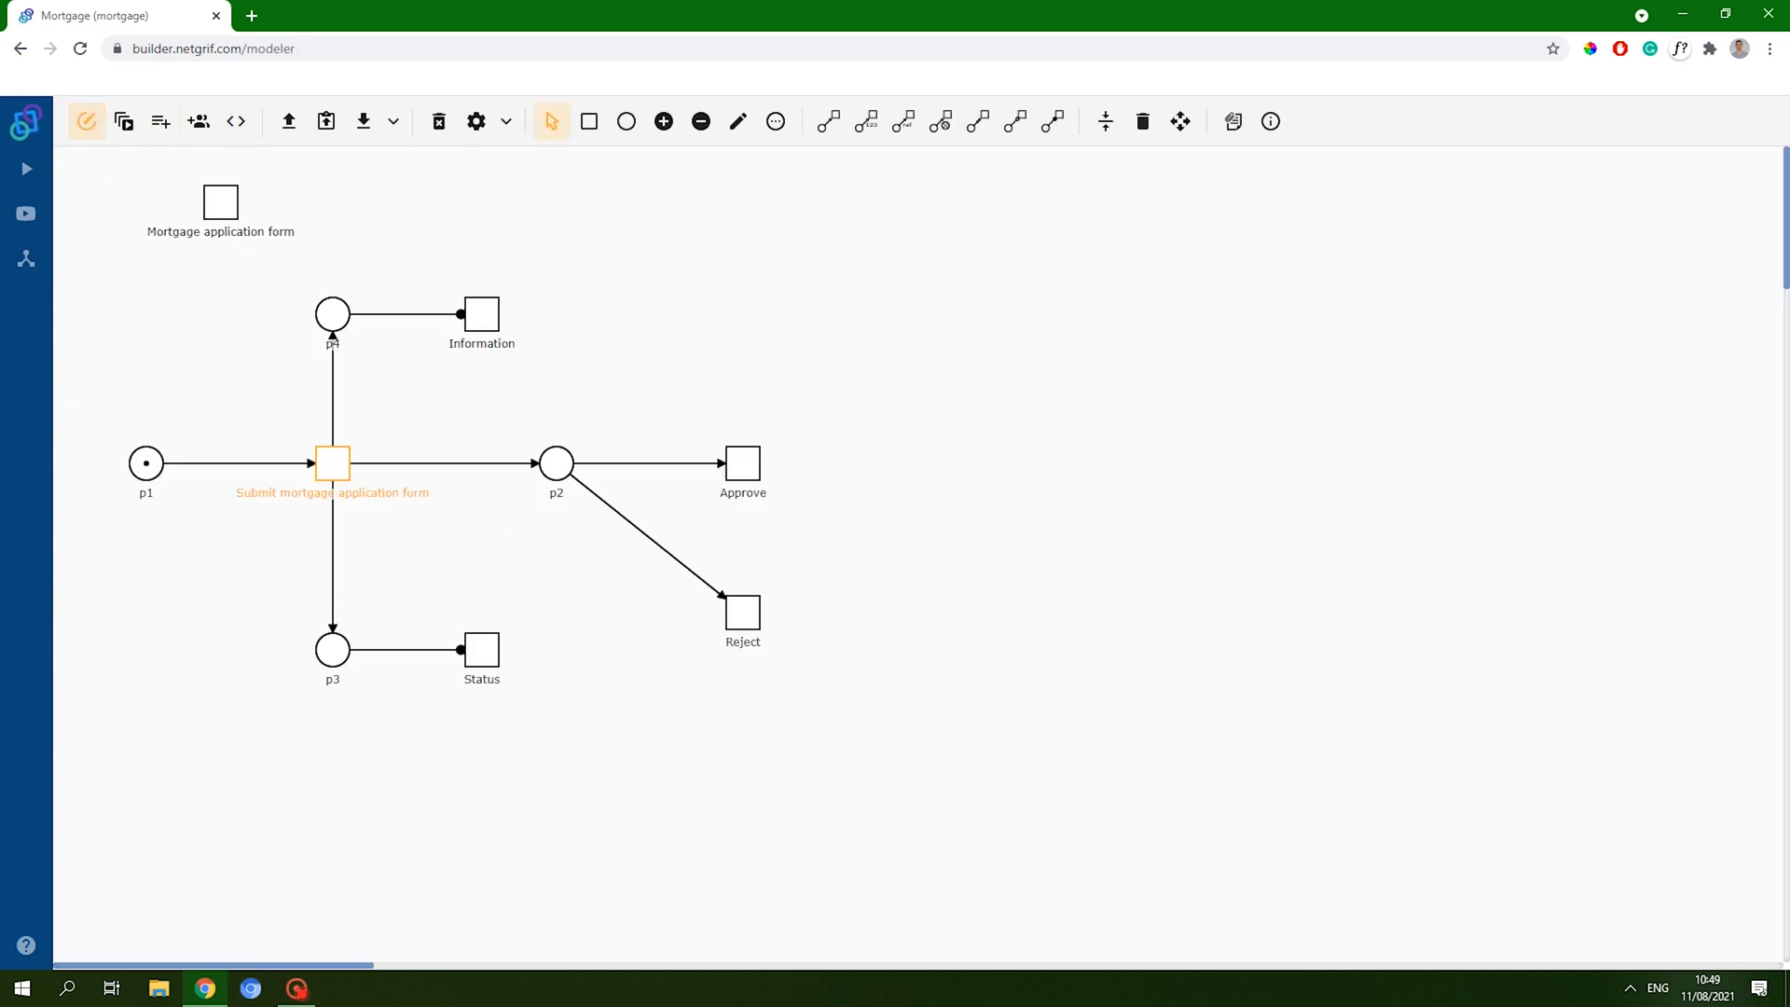
# - Add the Status field below Reason for rejection on the Status form, set visible only, and save
pyautogui.rightClick(487, 649)
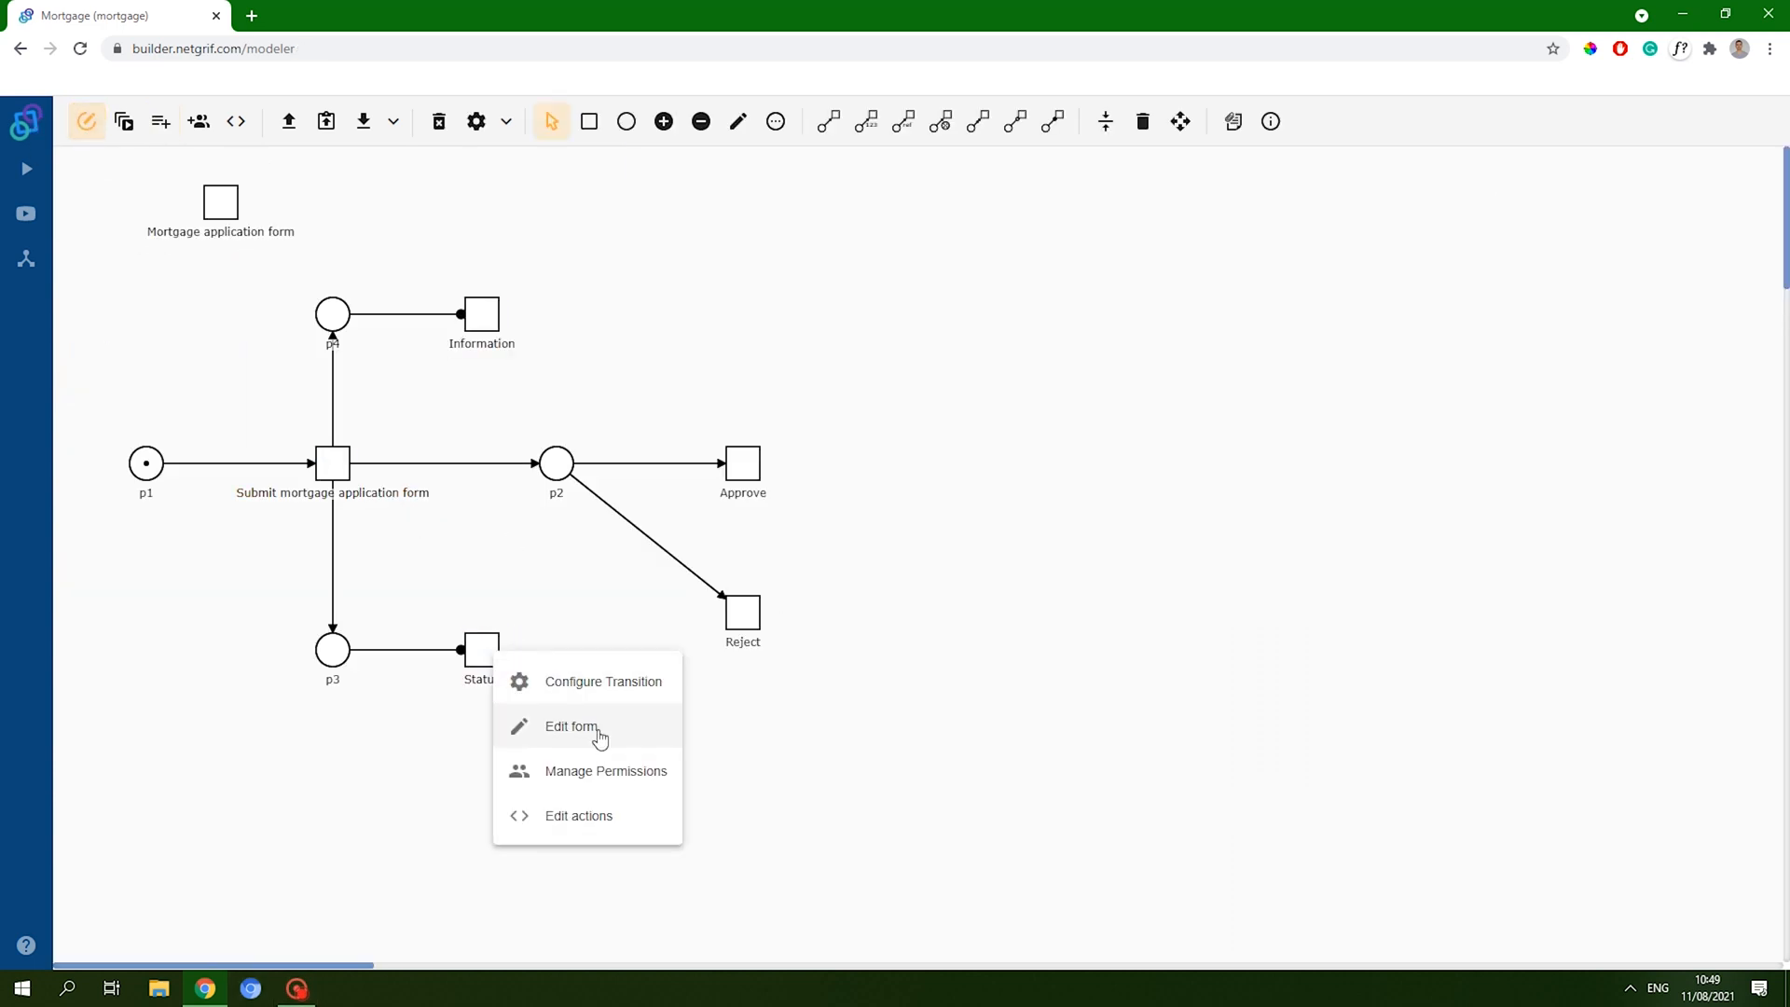
pyautogui.click(603, 738)
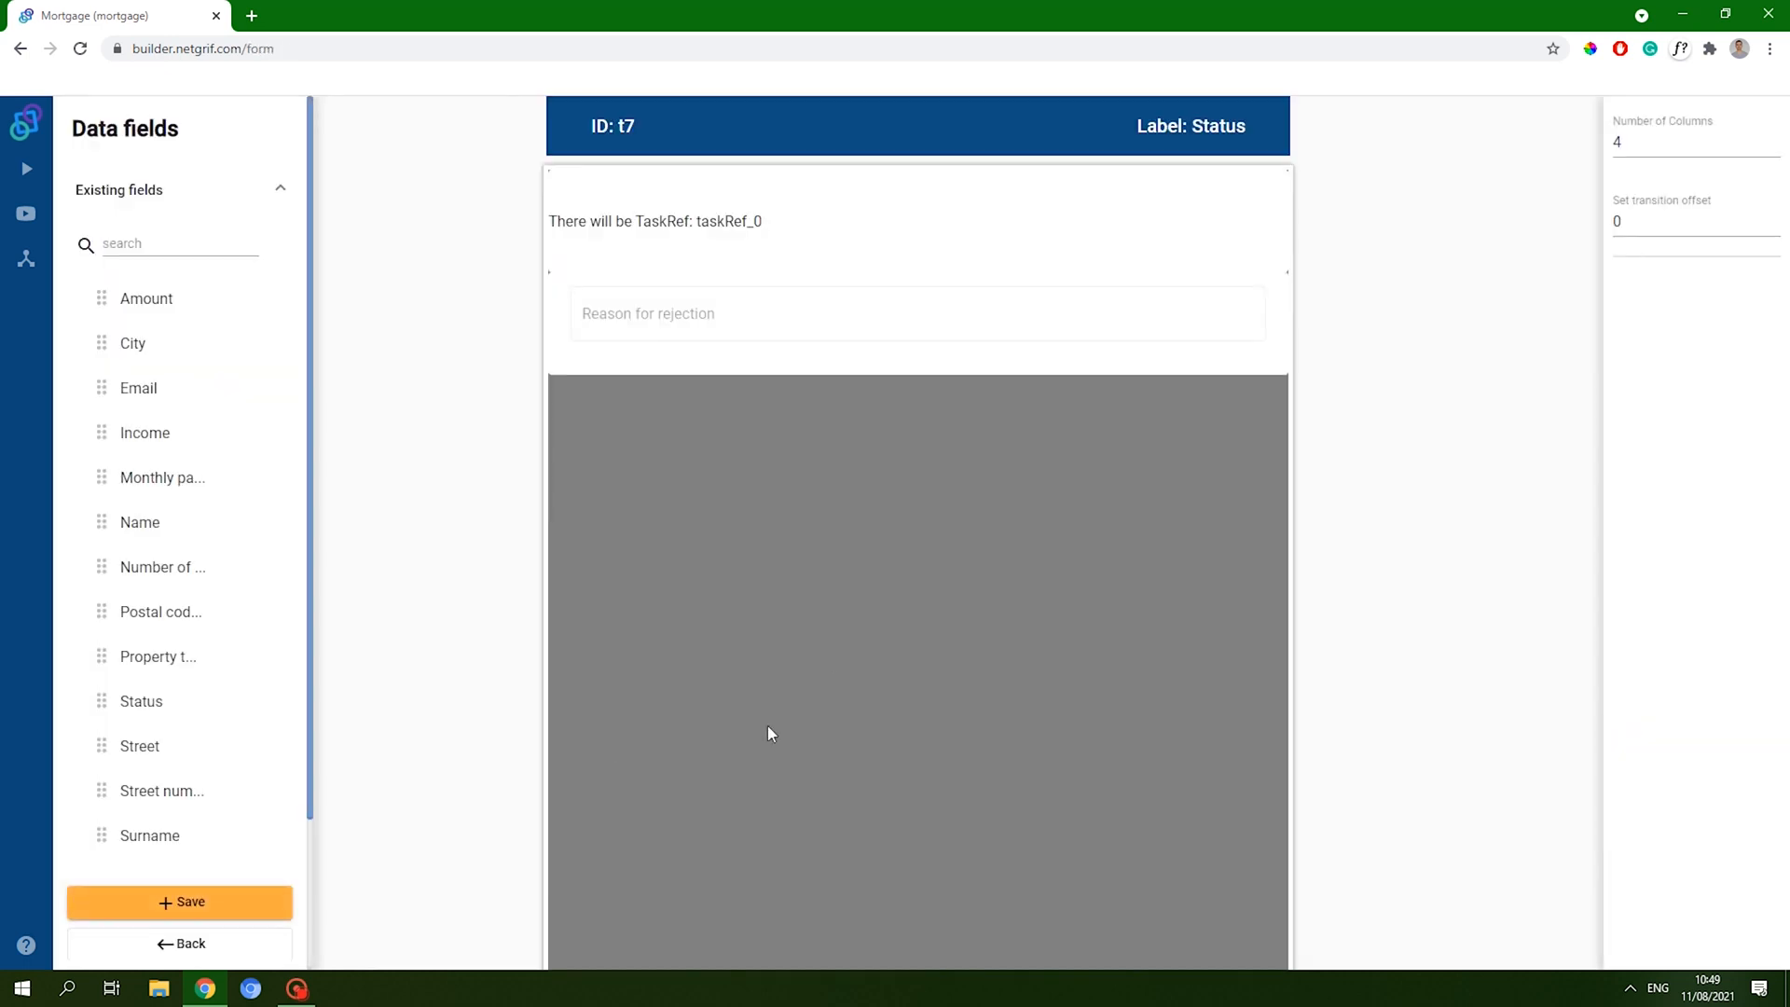
pyautogui.scroll(-2, 219, 707)
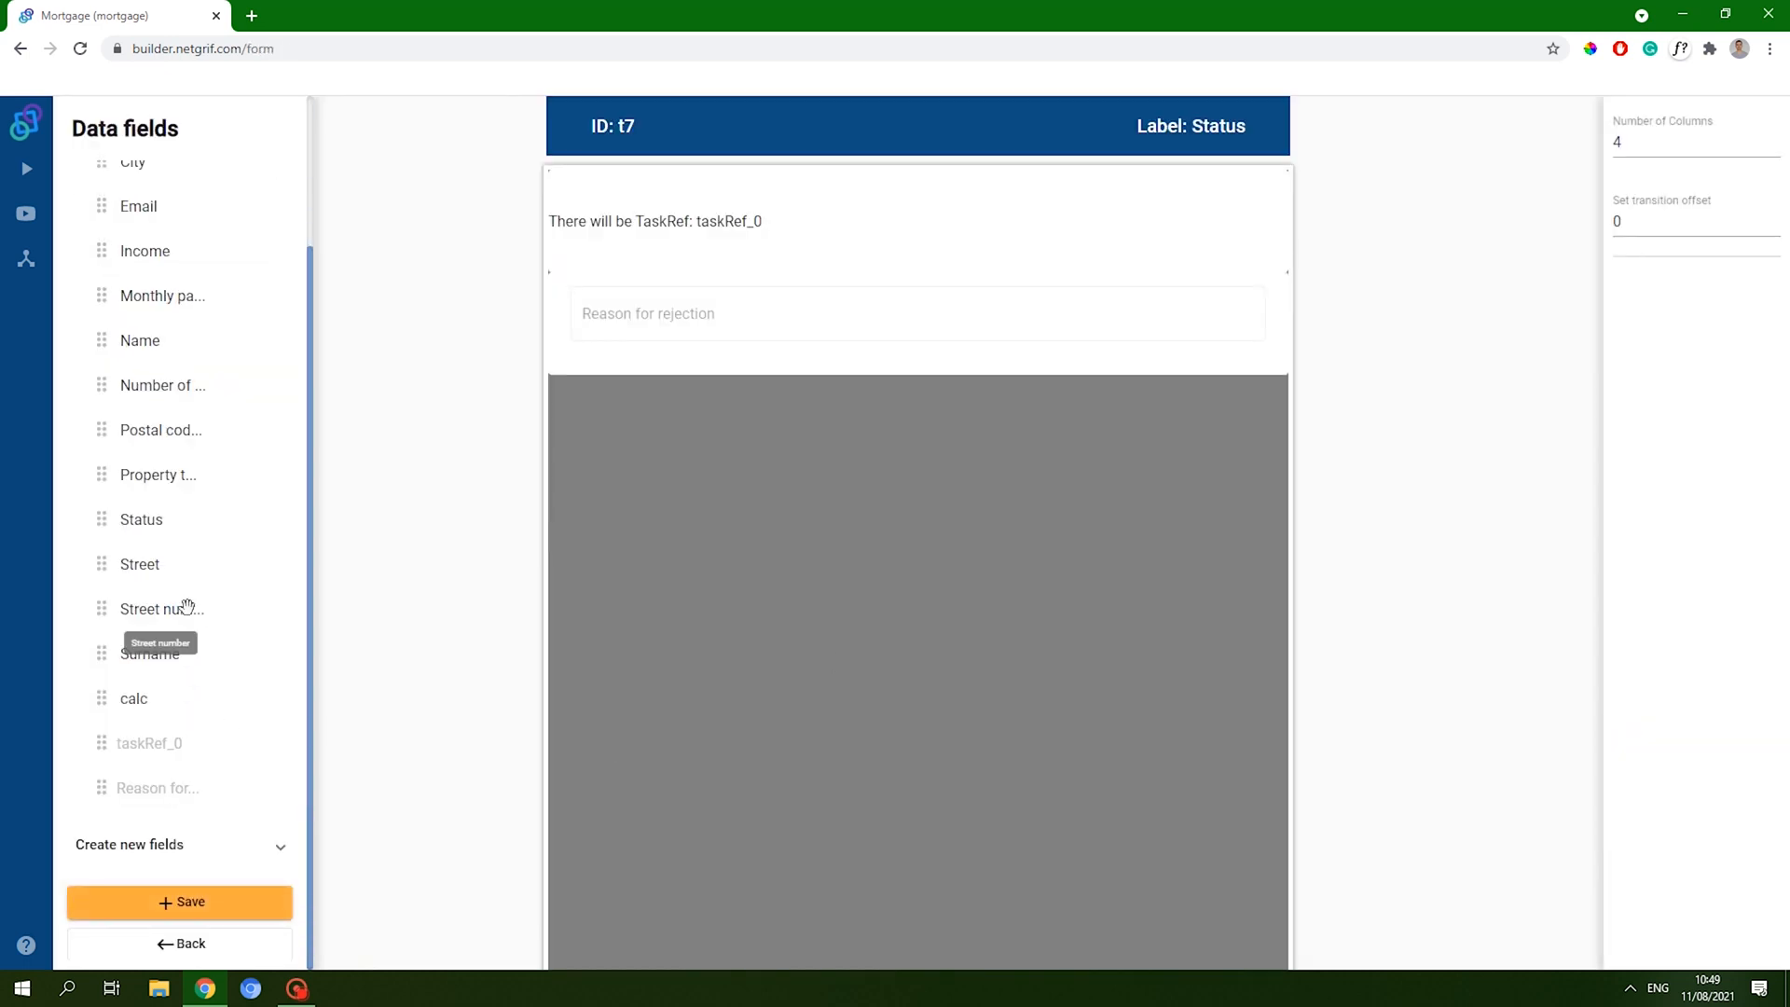
pyautogui.click(186, 529)
pyautogui.moveTo(187, 528); pyautogui.dragTo(1259, 427)
pyautogui.click(1169, 440)
pyautogui.click(1673, 399)
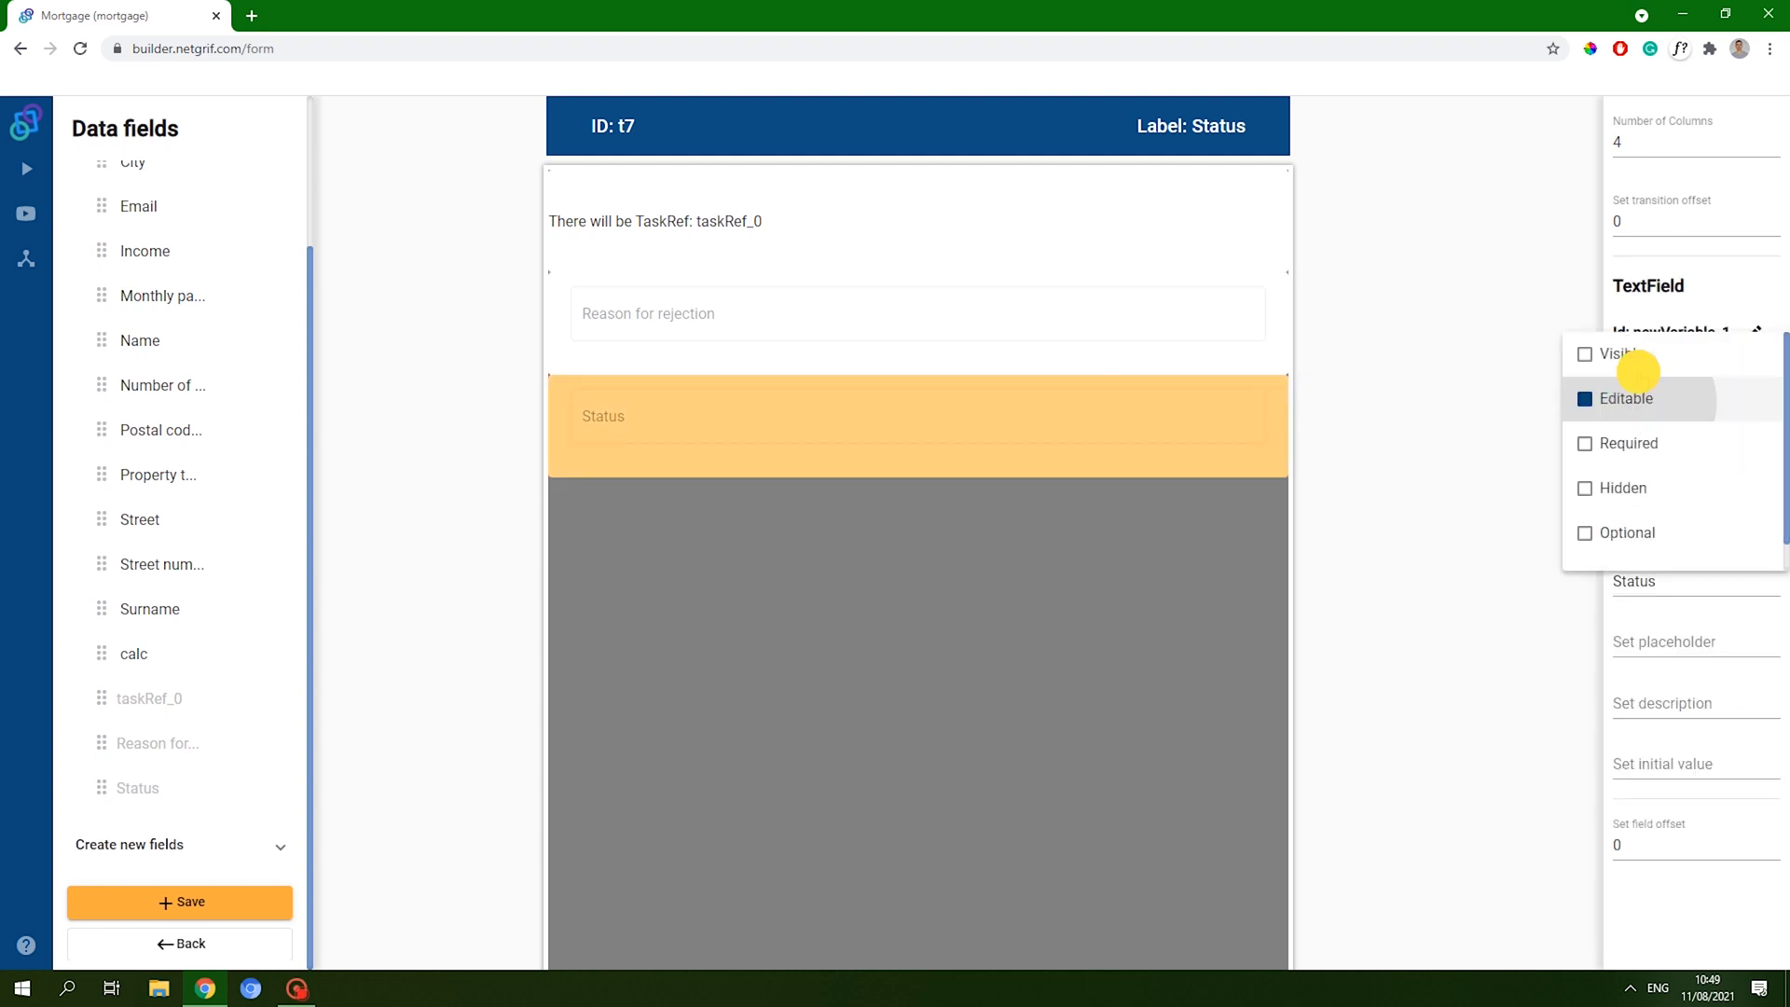
pyautogui.click(1637, 356)
pyautogui.click(213, 900)
pyautogui.click(213, 901)
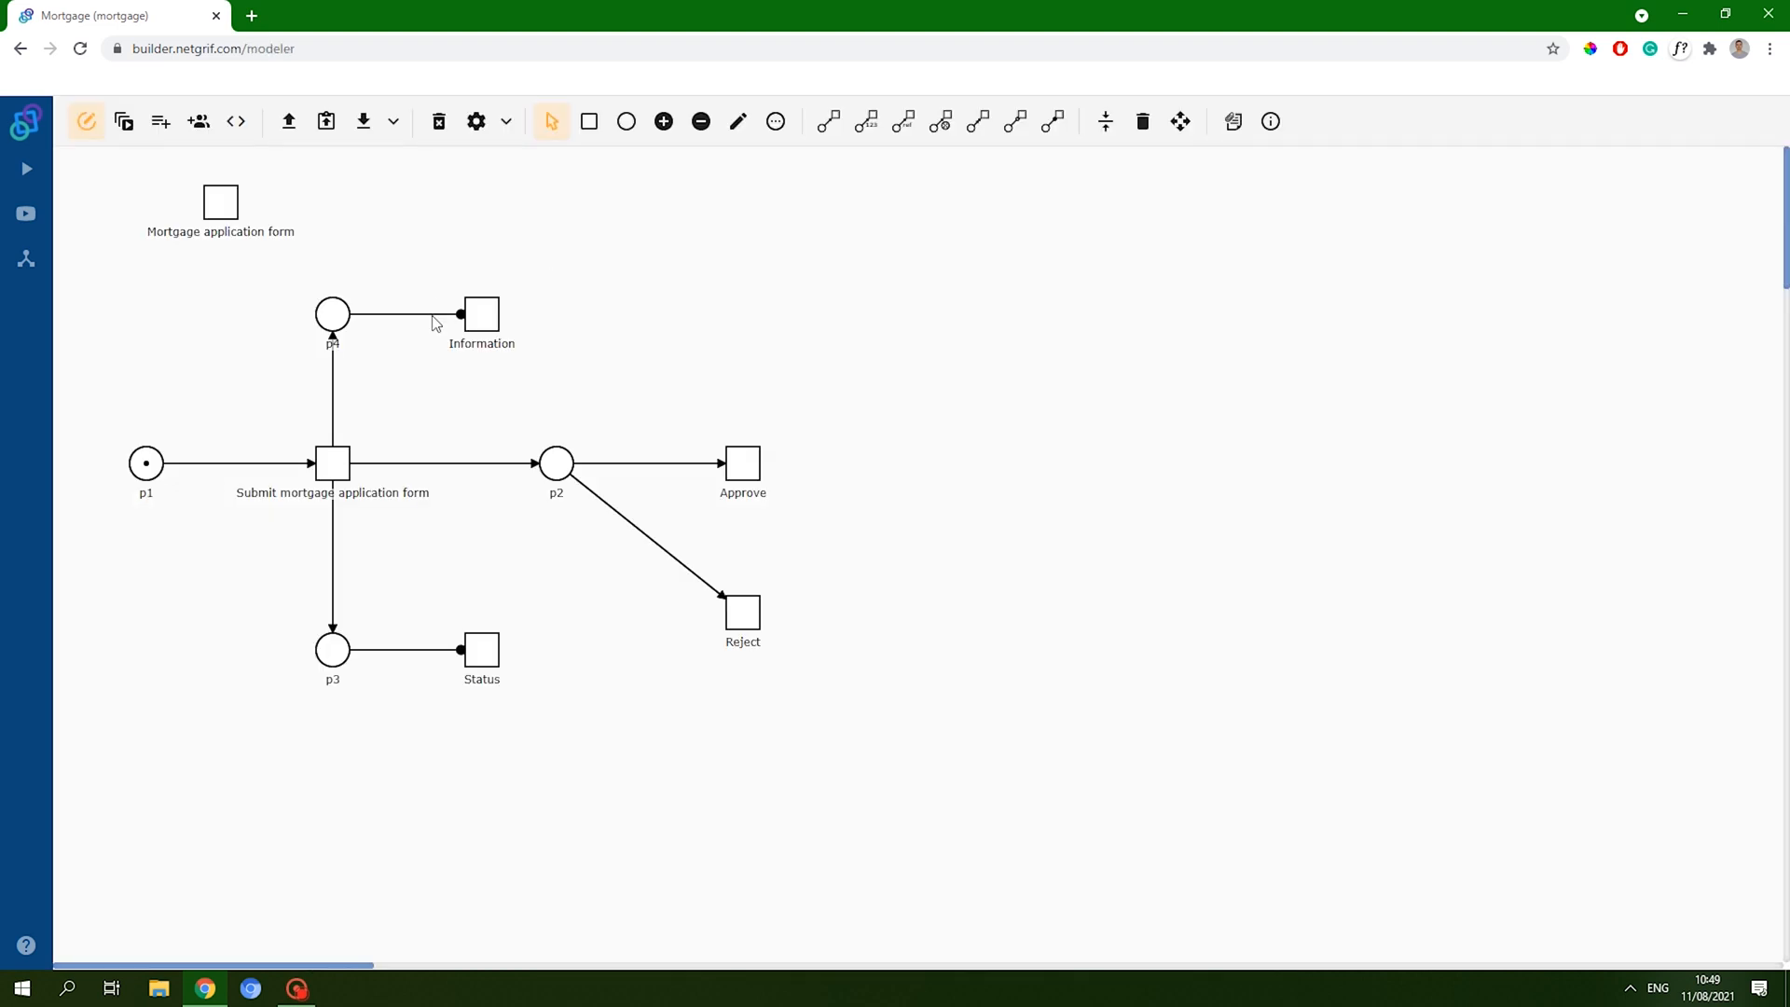
# - Add the Status field to the Information form as visible rather than editable, and save
pyautogui.rightClick(474, 320)
pyautogui.click(559, 393)
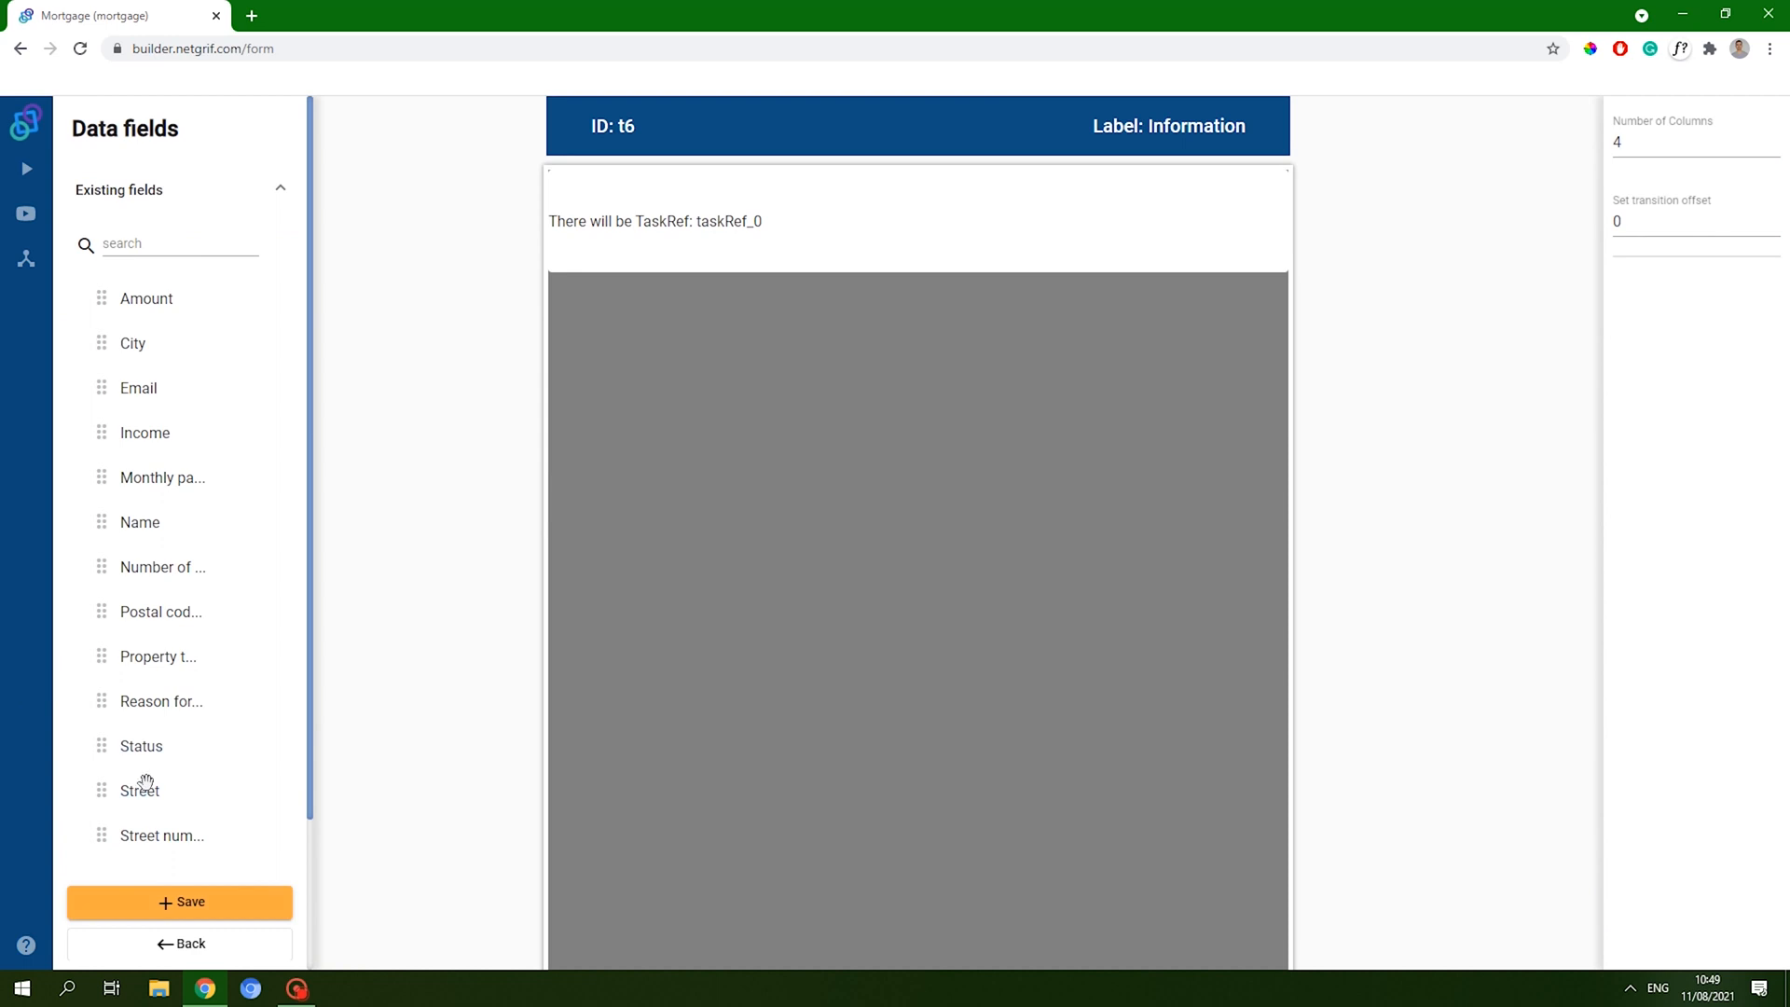
pyautogui.moveTo(140, 748); pyautogui.dragTo(1244, 328)
pyautogui.click(1245, 328)
pyautogui.click(1701, 387)
pyautogui.click(1640, 399)
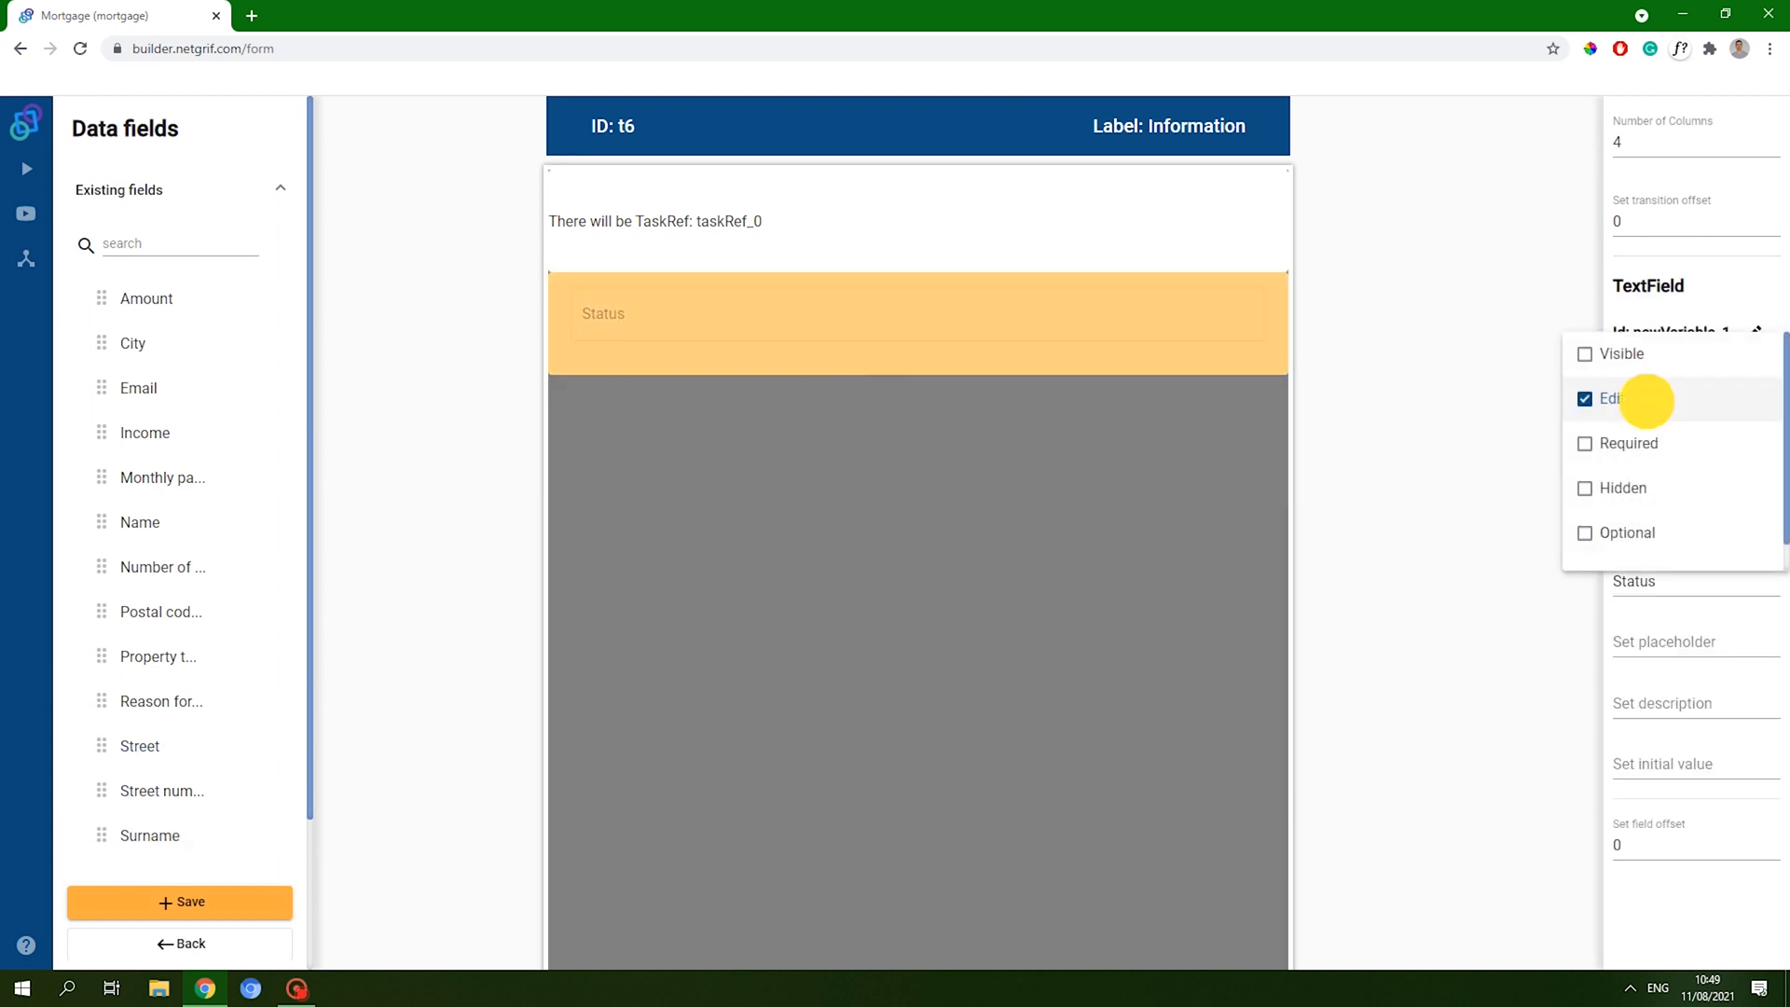
pyautogui.click(186, 899)
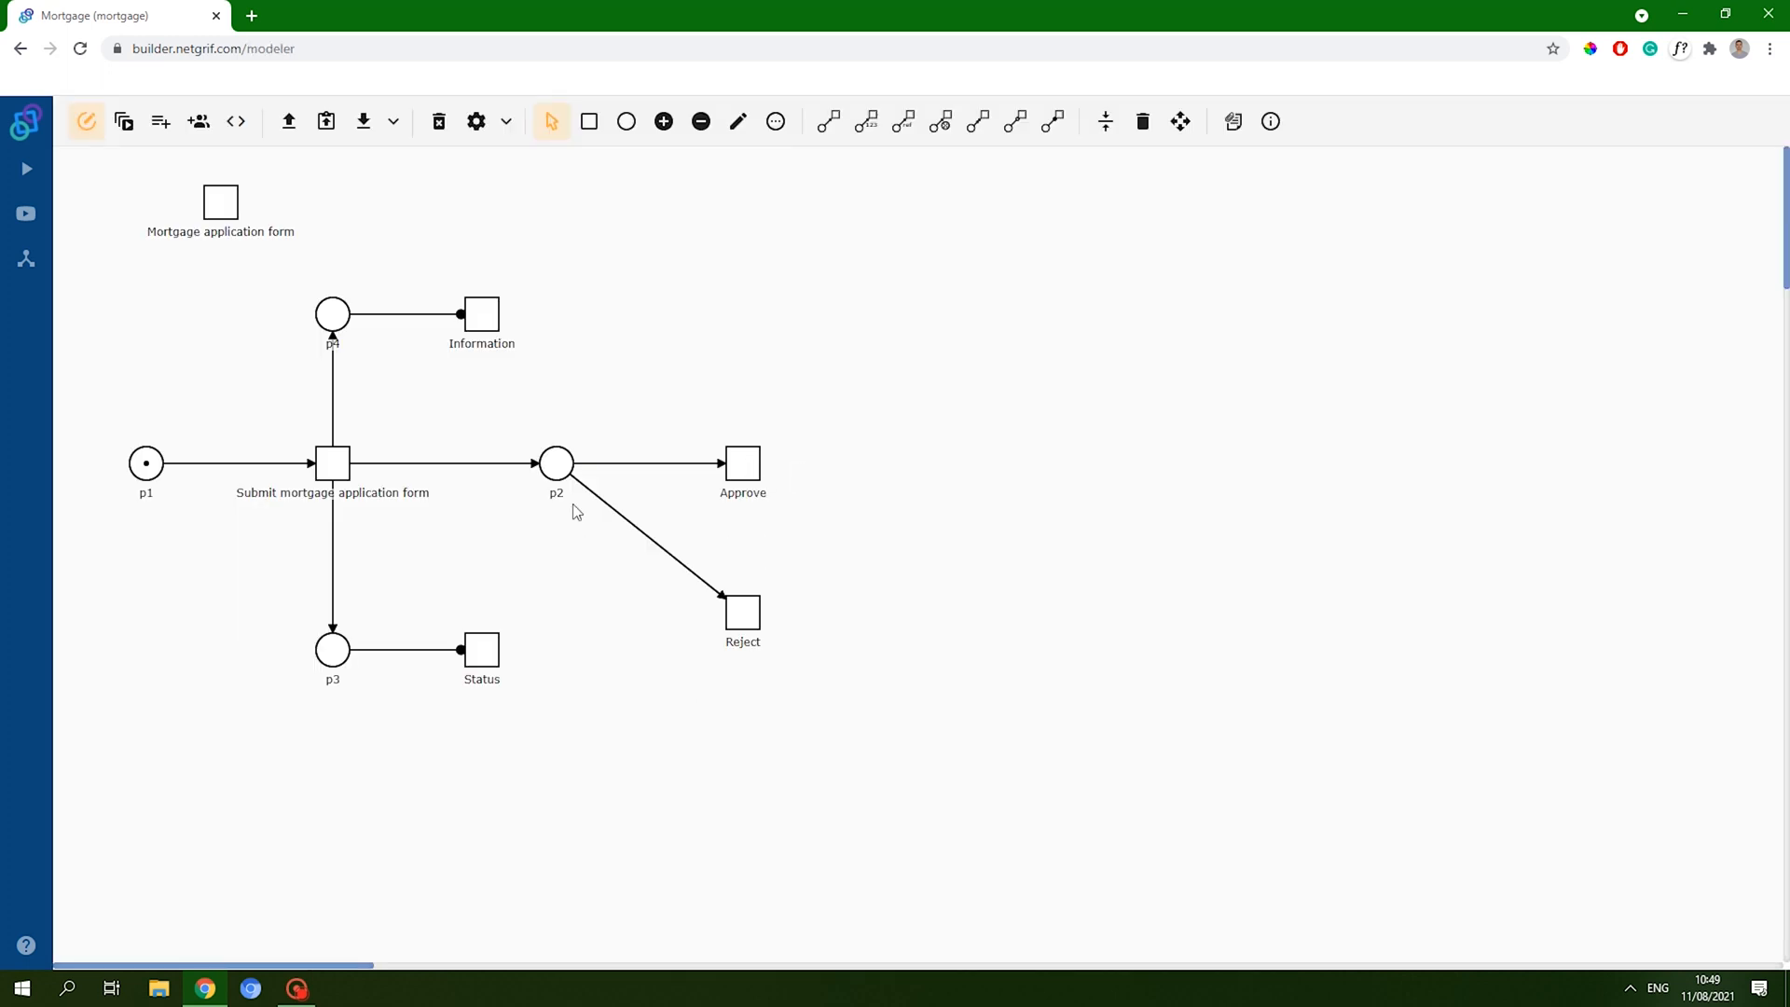
# - Add a Pre action to the Submit transition's Finish event and open its code editor
pyautogui.rightClick(340, 468)
pyautogui.click(422, 623)
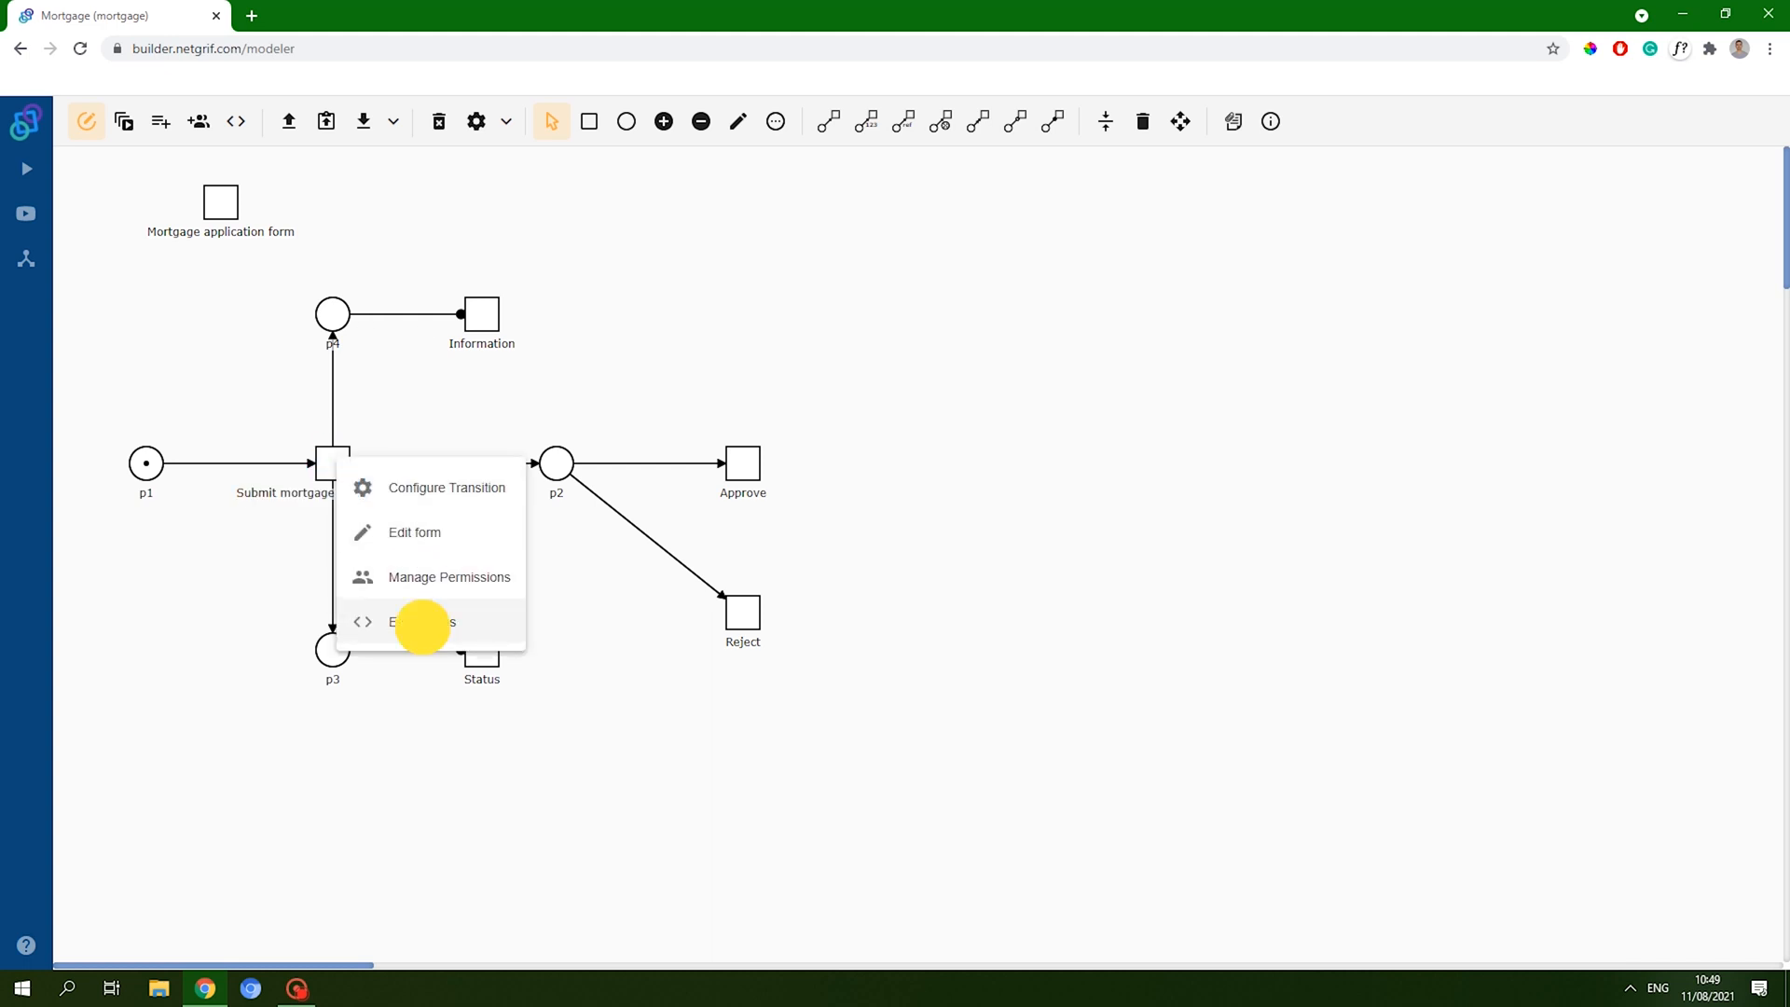
pyautogui.click(608, 175)
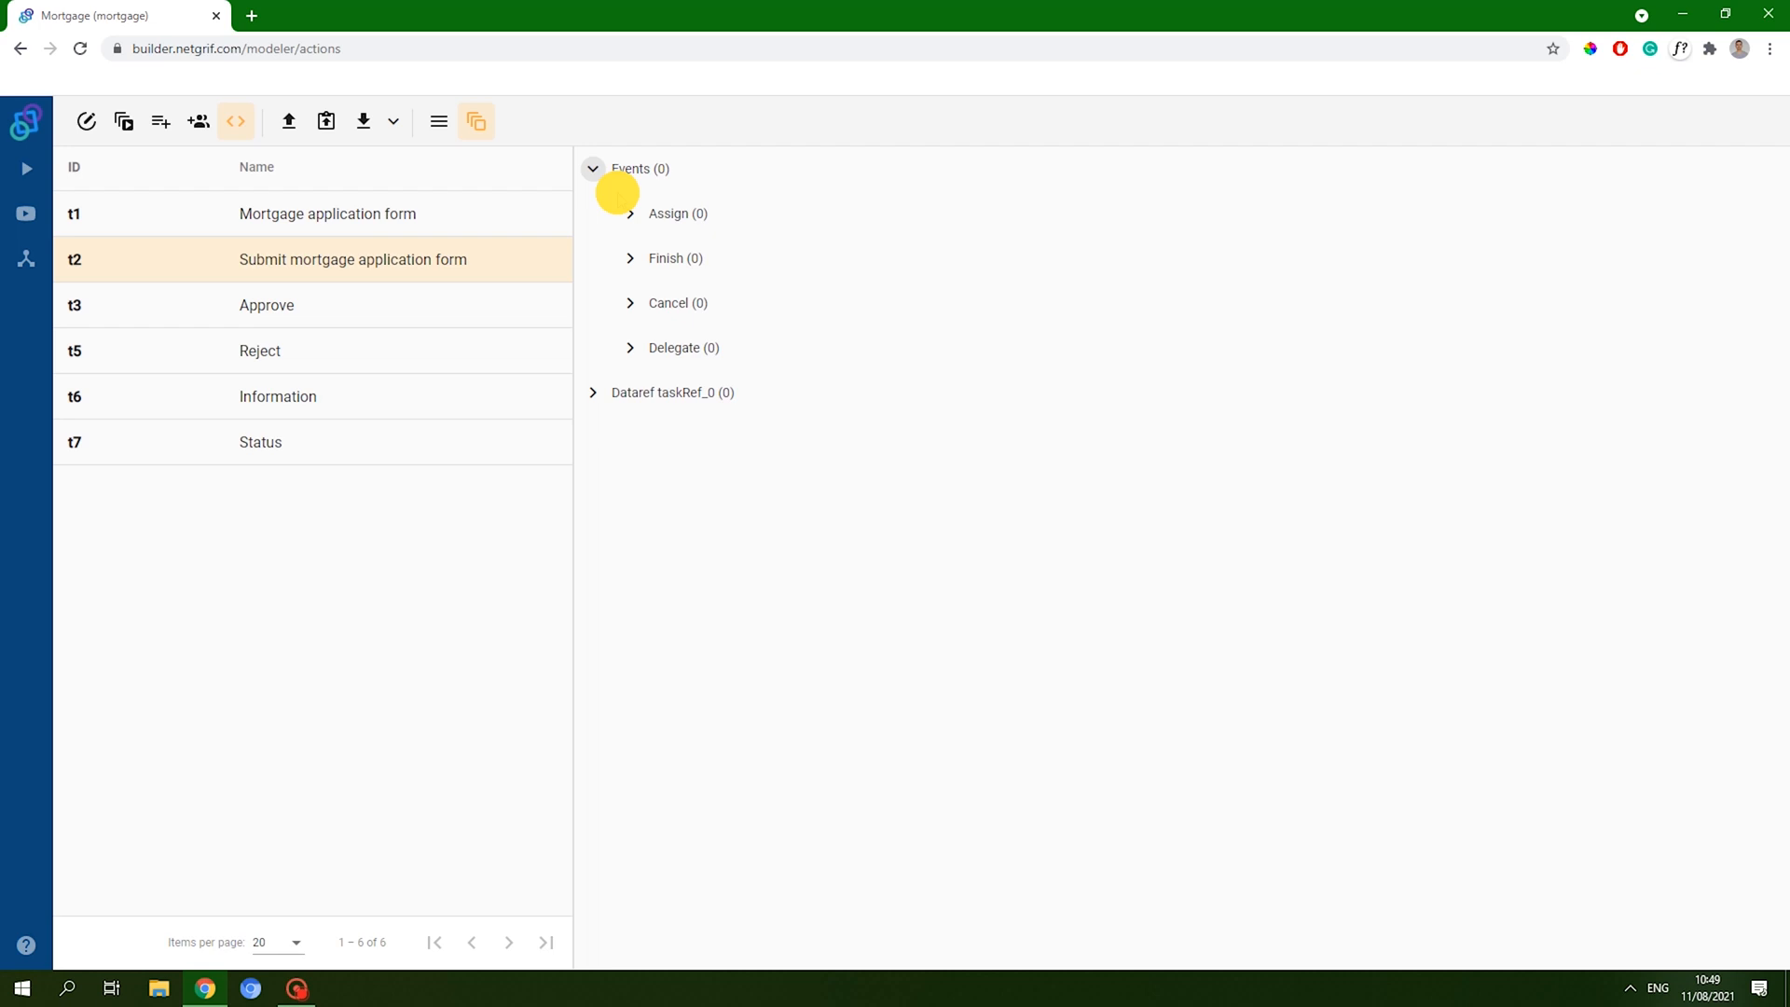
pyautogui.click(628, 262)
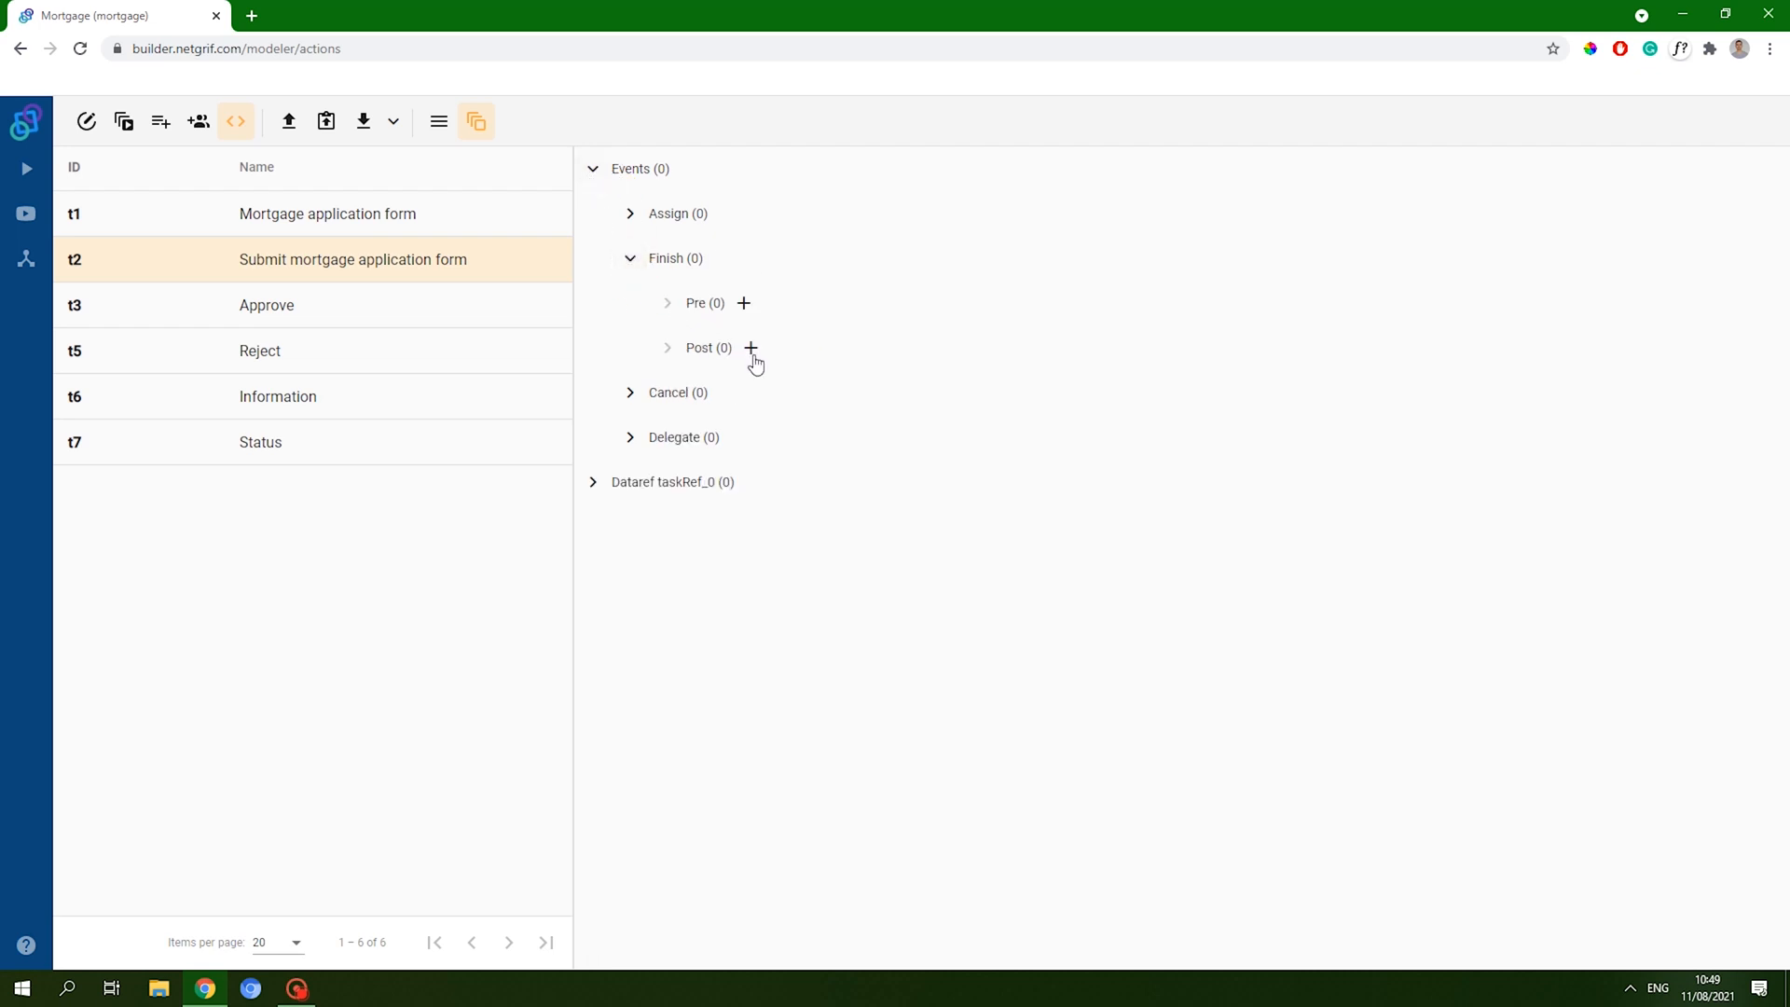
pyautogui.click(746, 306)
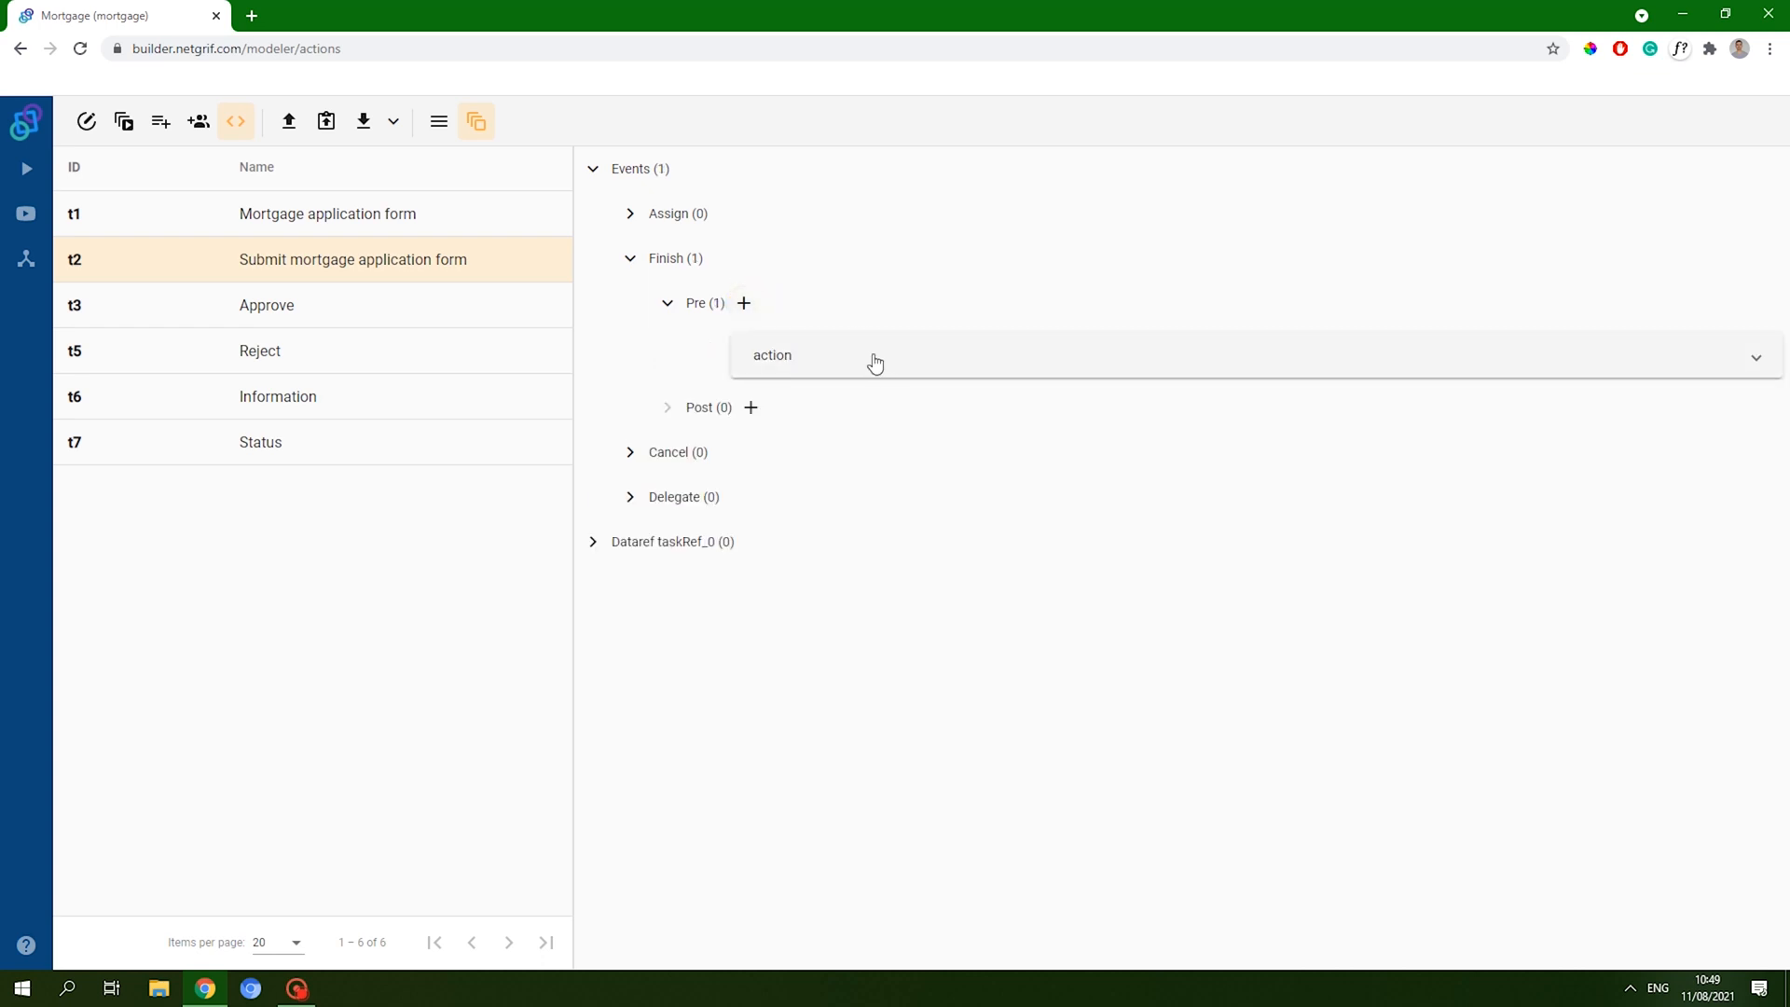
pyautogui.click(870, 357)
pyautogui.click(870, 402)
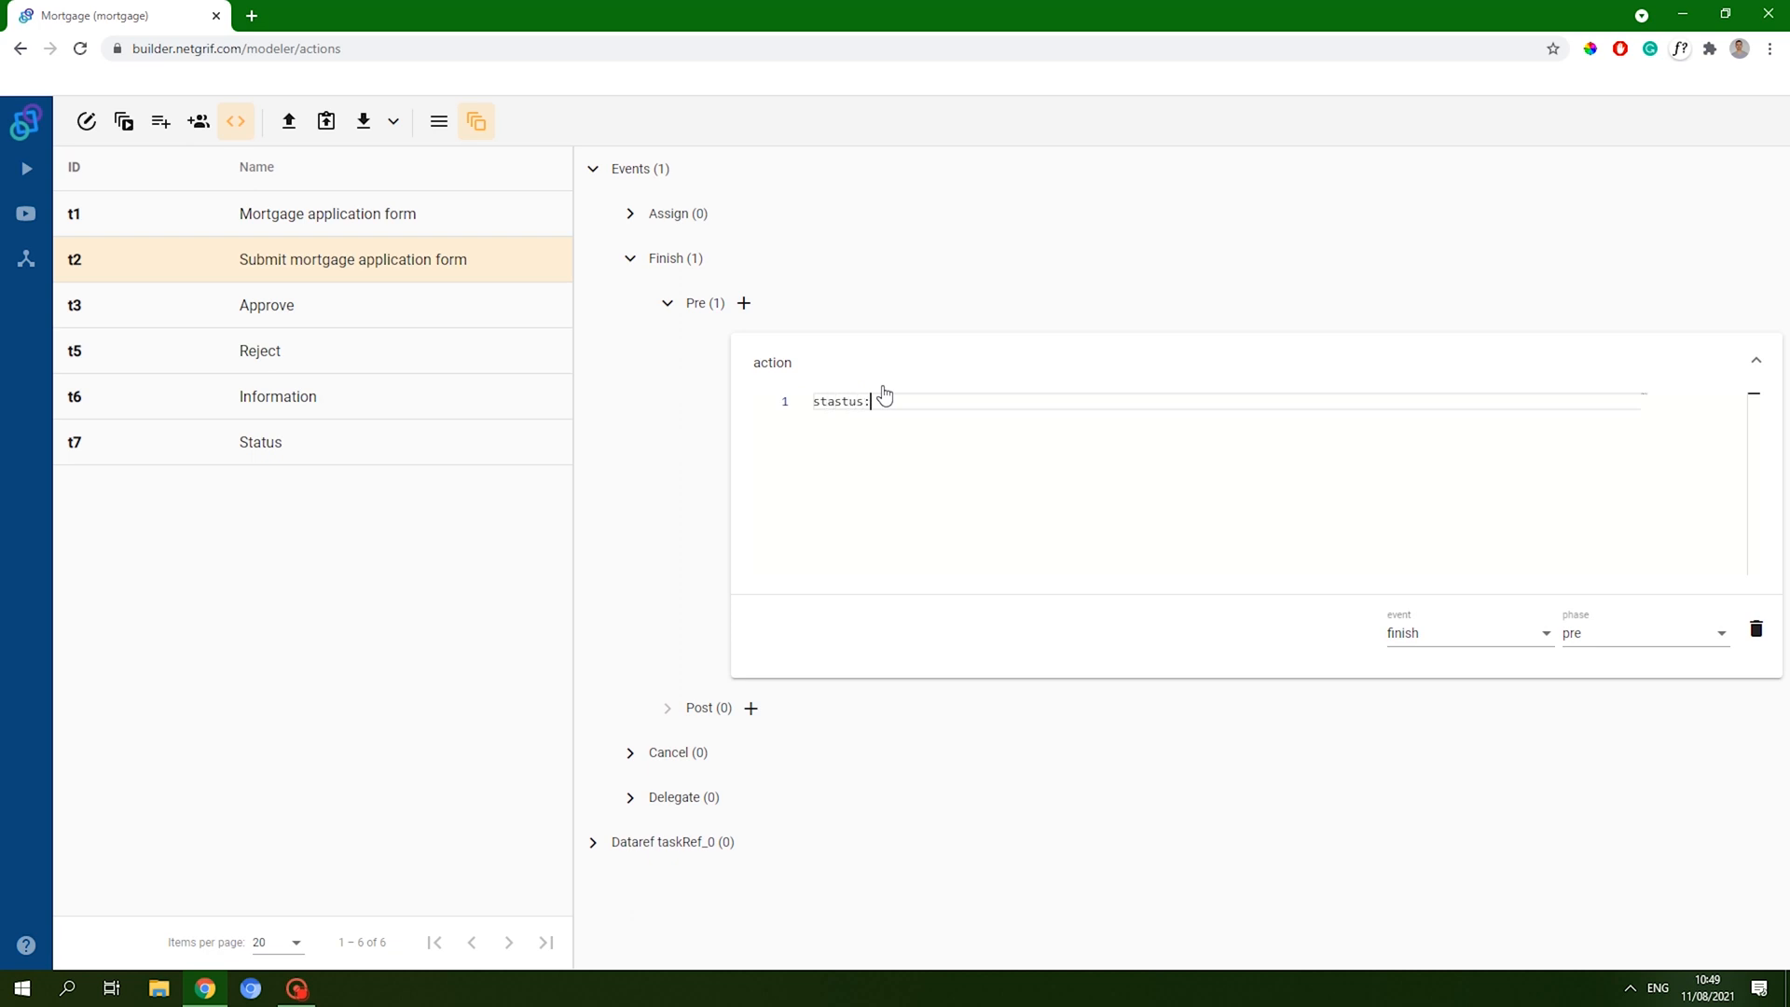
pyautogui.click(438, 121)
pyautogui.click(907, 398)
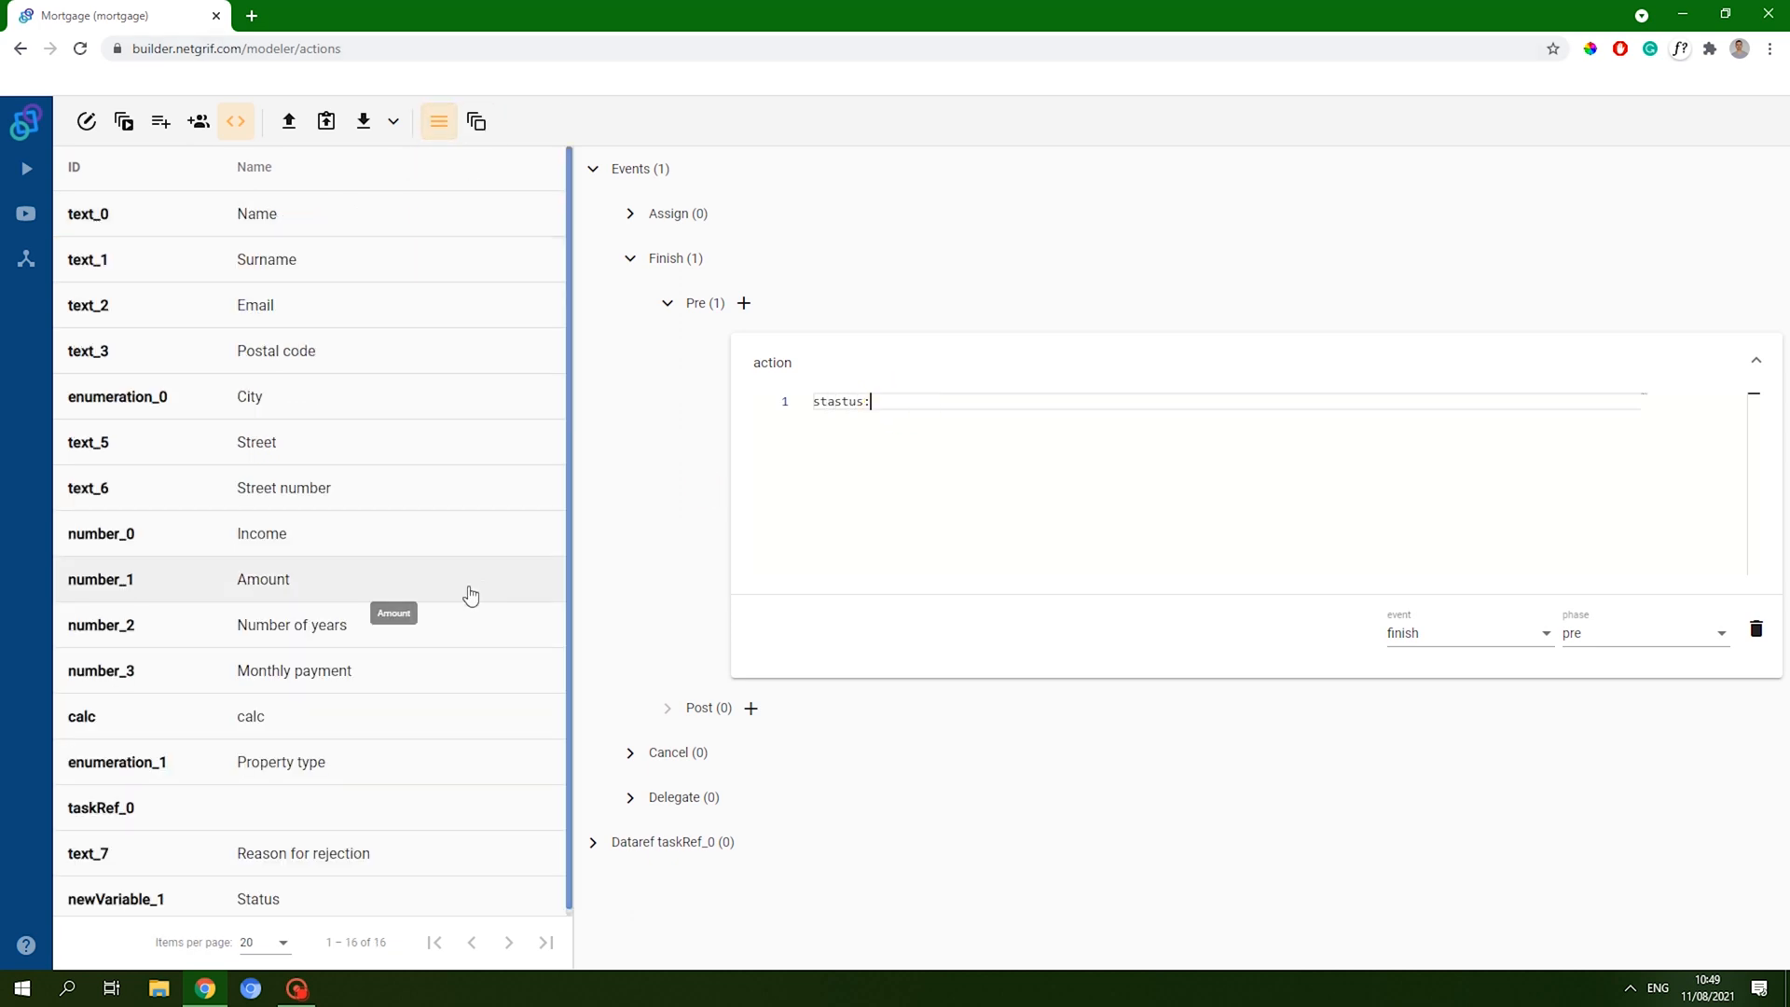
pyautogui.scroll(-1, 372, 648)
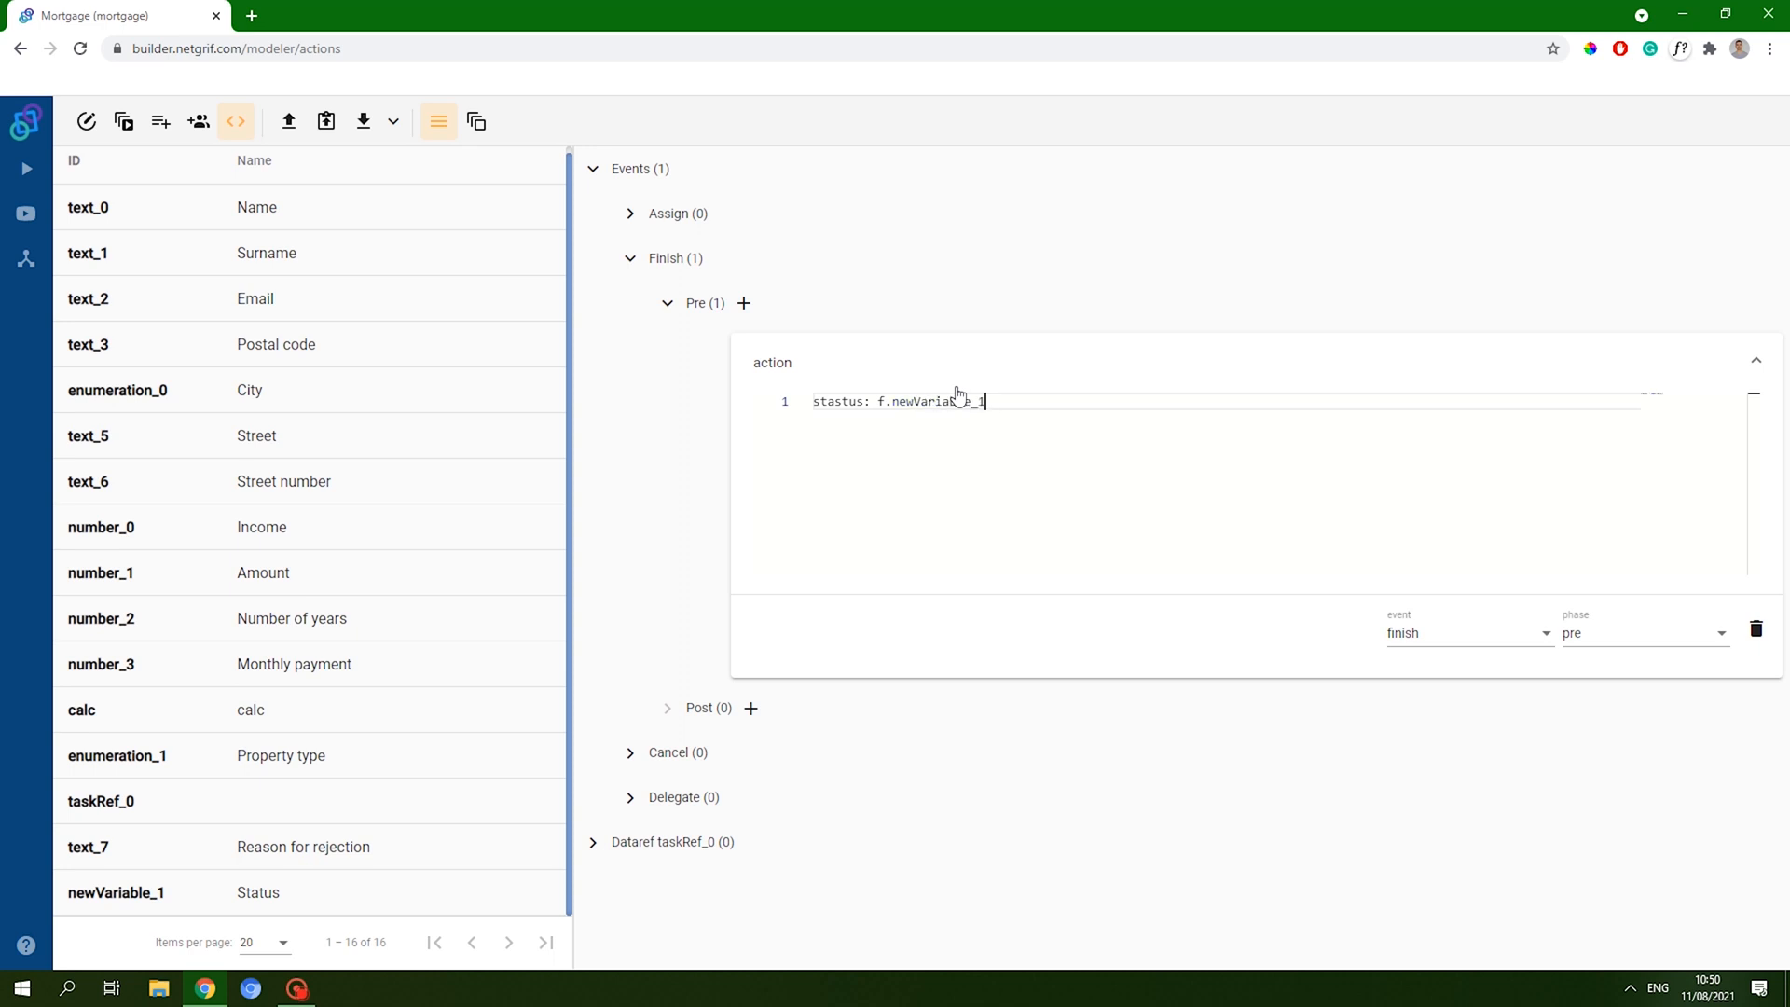
# - Write the action code setting Status to "Mortgage application submited." and collapse the editor
pyautogui.press('Return')
pyautogui.press('Return')
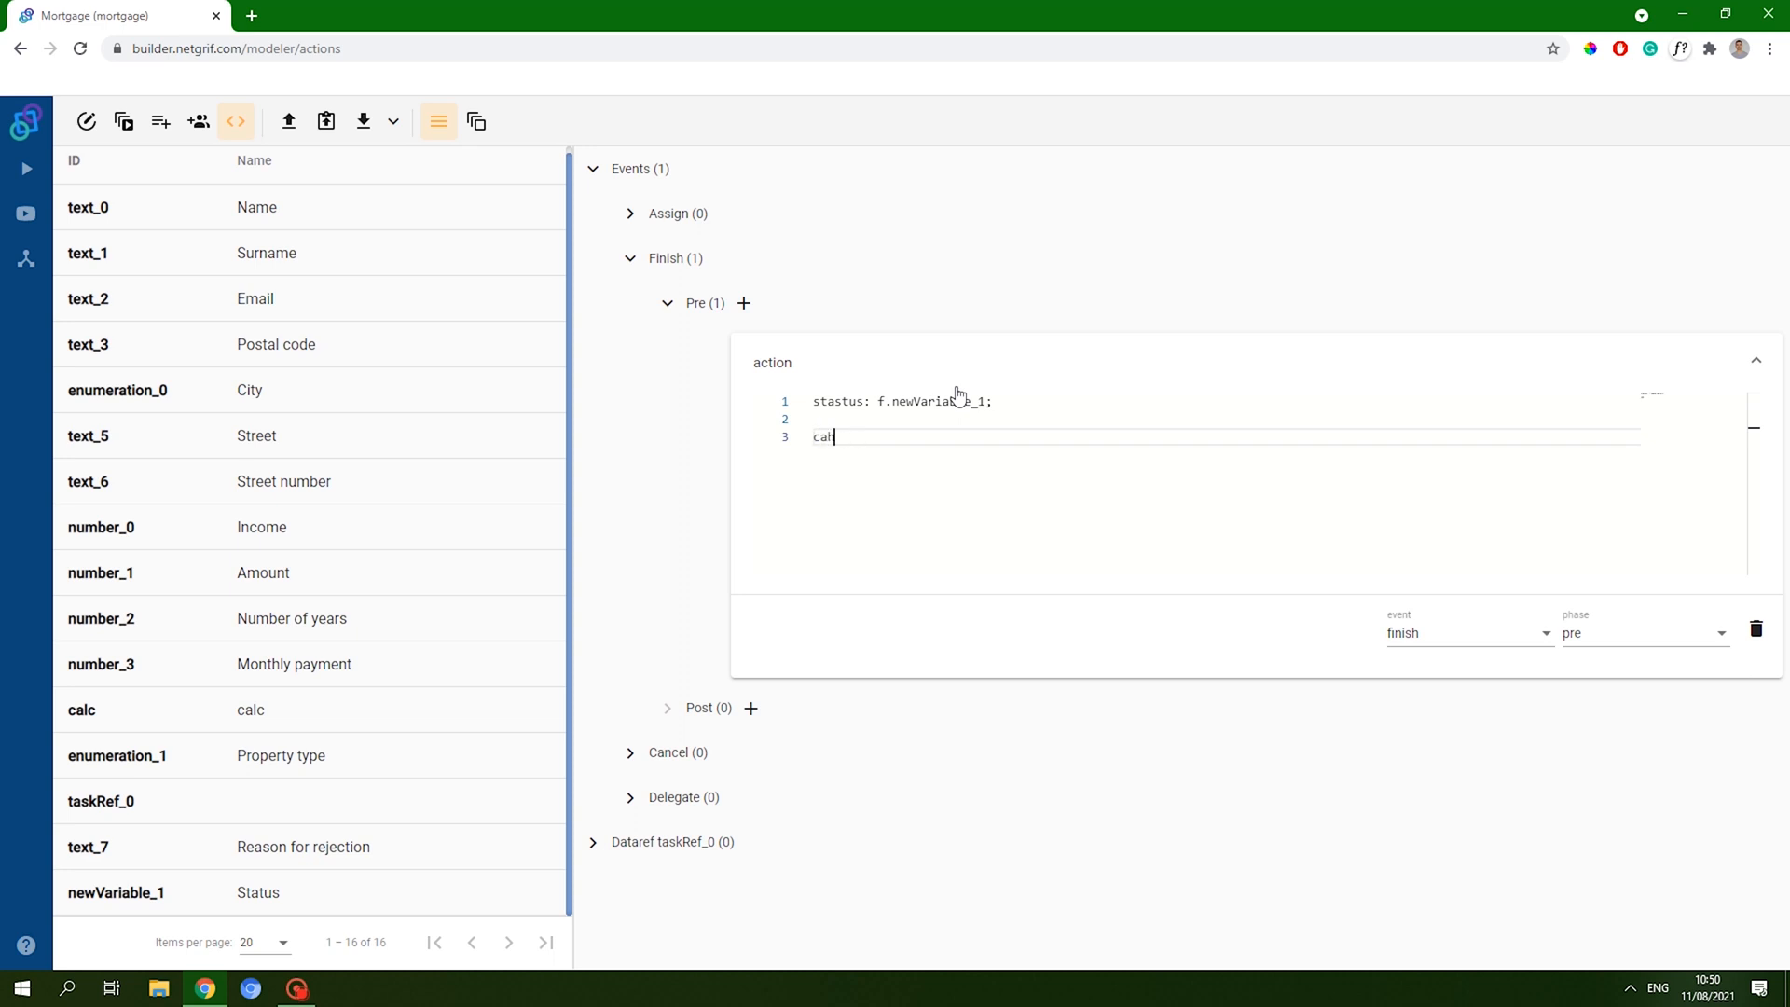
pyautogui.write('change sta')
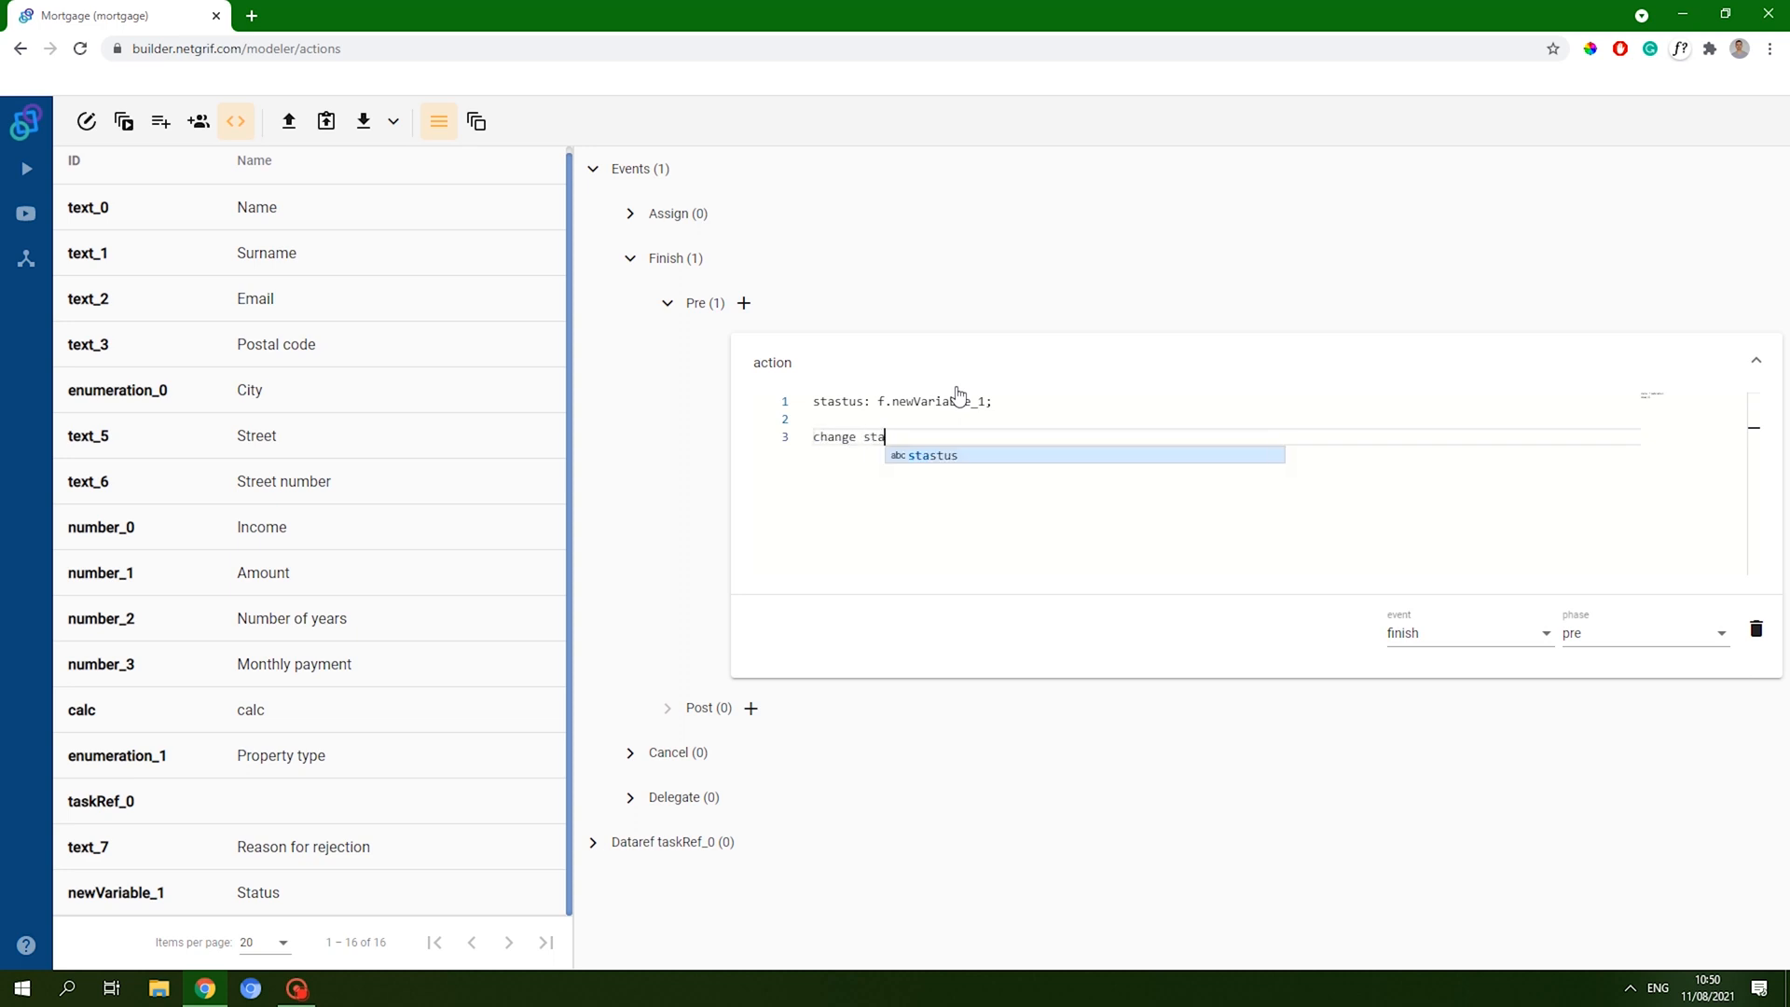
pyautogui.write('stus value ')
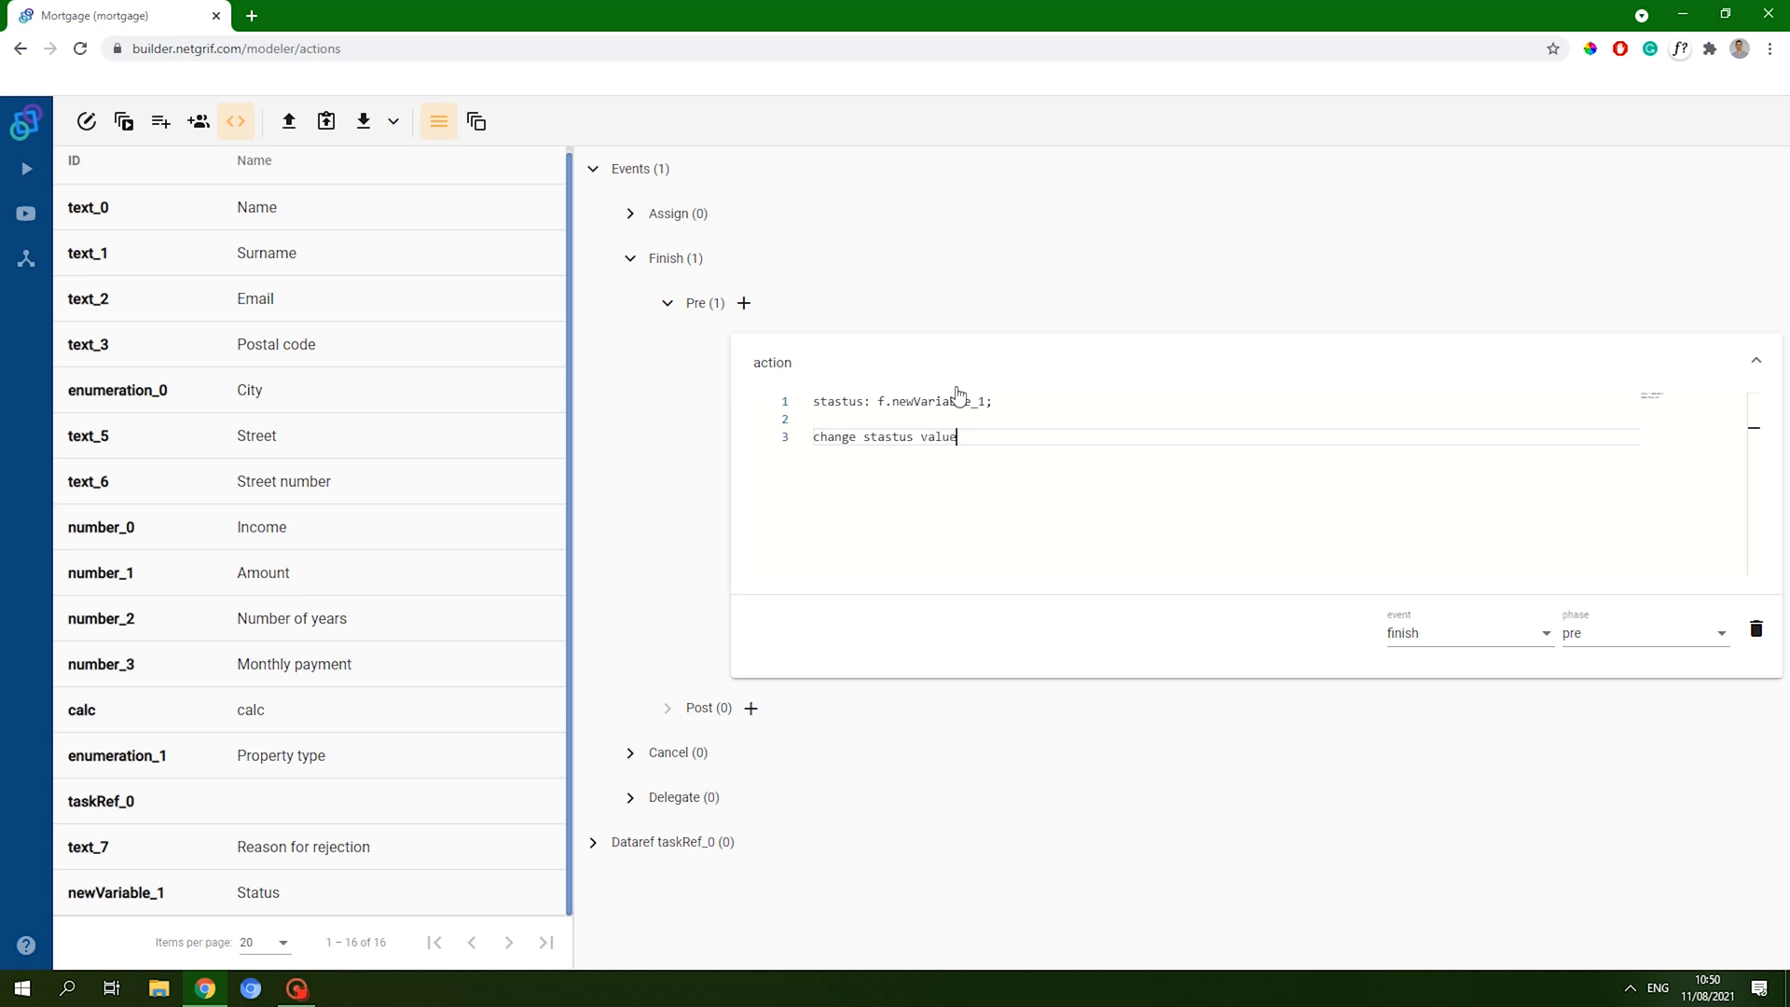
pyautogui.write('{}')
pyautogui.press('Home')
pyautogui.press('Right')
pyautogui.press('Right')
pyautogui.press('Right')
pyautogui.press('Right')
pyautogui.press('Right')
pyautogui.press('Right')
pyautogui.press('Right')
pyautogui.press('Right')
pyautogui.press('Right')
pyautogui.press('Right')
pyautogui.press('Right')
pyautogui.press('BackSpace')
pyautogui.press('End')
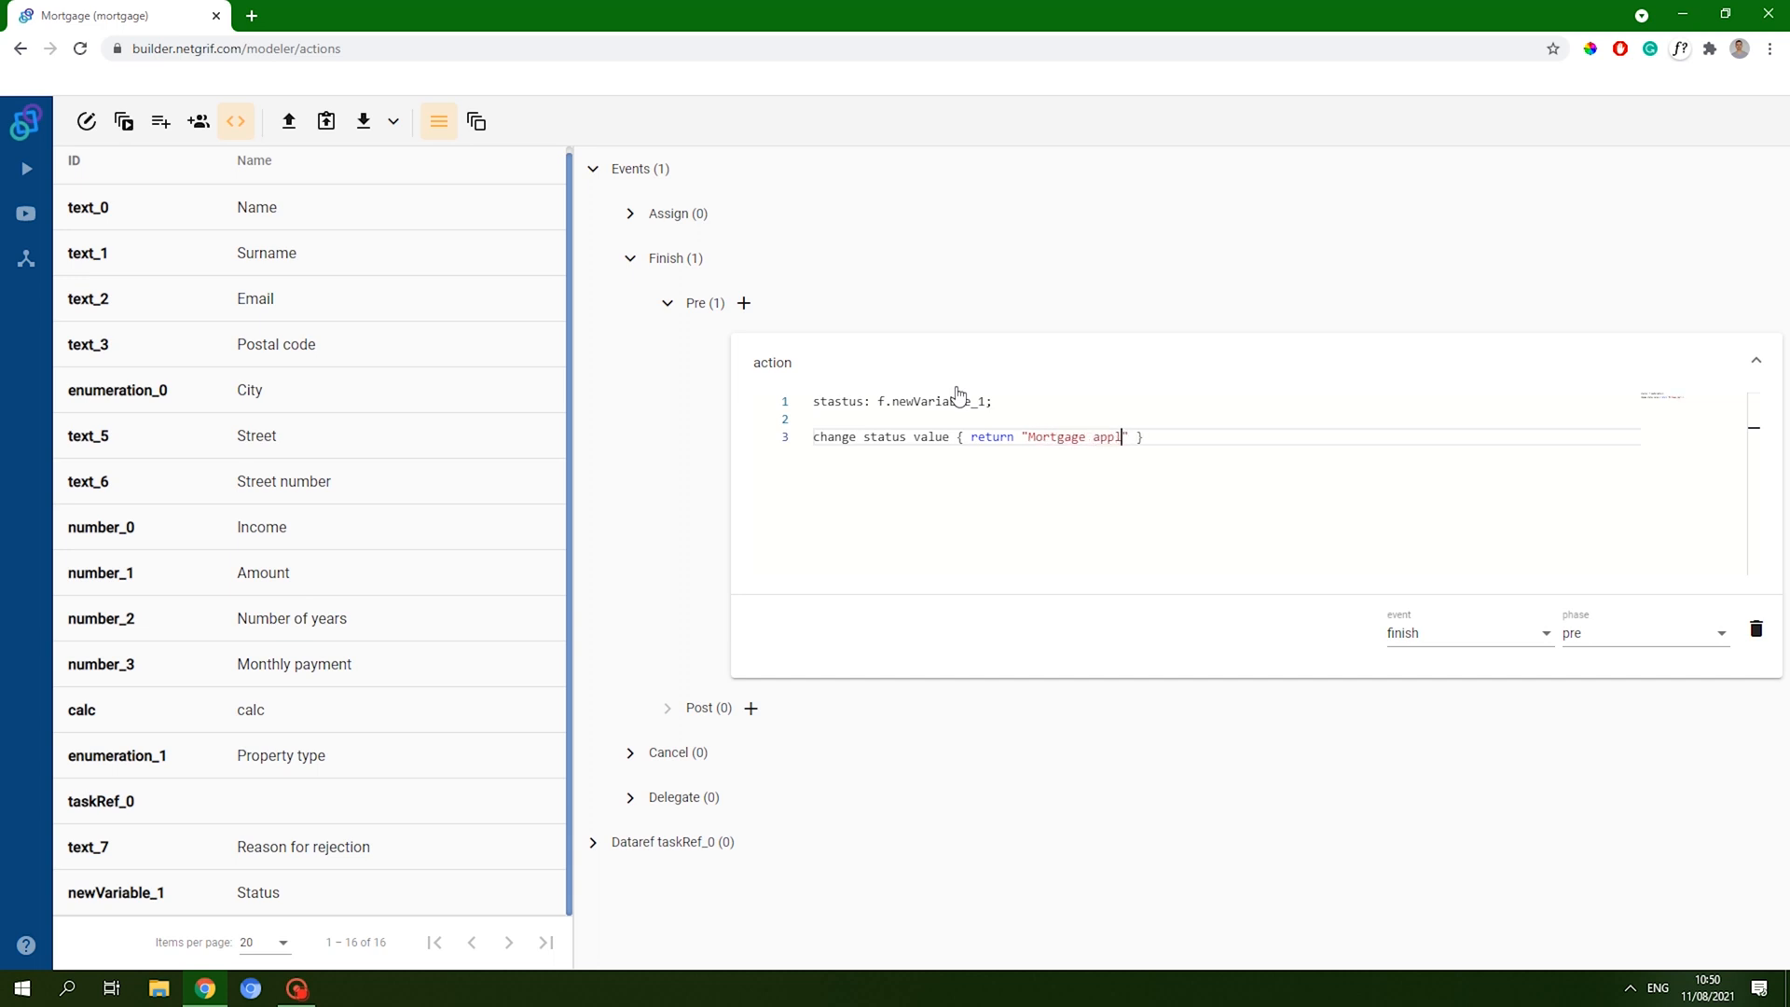
pyautogui.write('s')
pyautogui.write('ubmitte')
pyautogui.press('BackSpace')
pyautogui.press('End')
pyautogui.press('Left')
pyautogui.press('Left')
pyautogui.press('Left')
pyautogui.write('.')
pyautogui.press('End')
pyautogui.press('Return')
pyautogui.click(1083, 776)
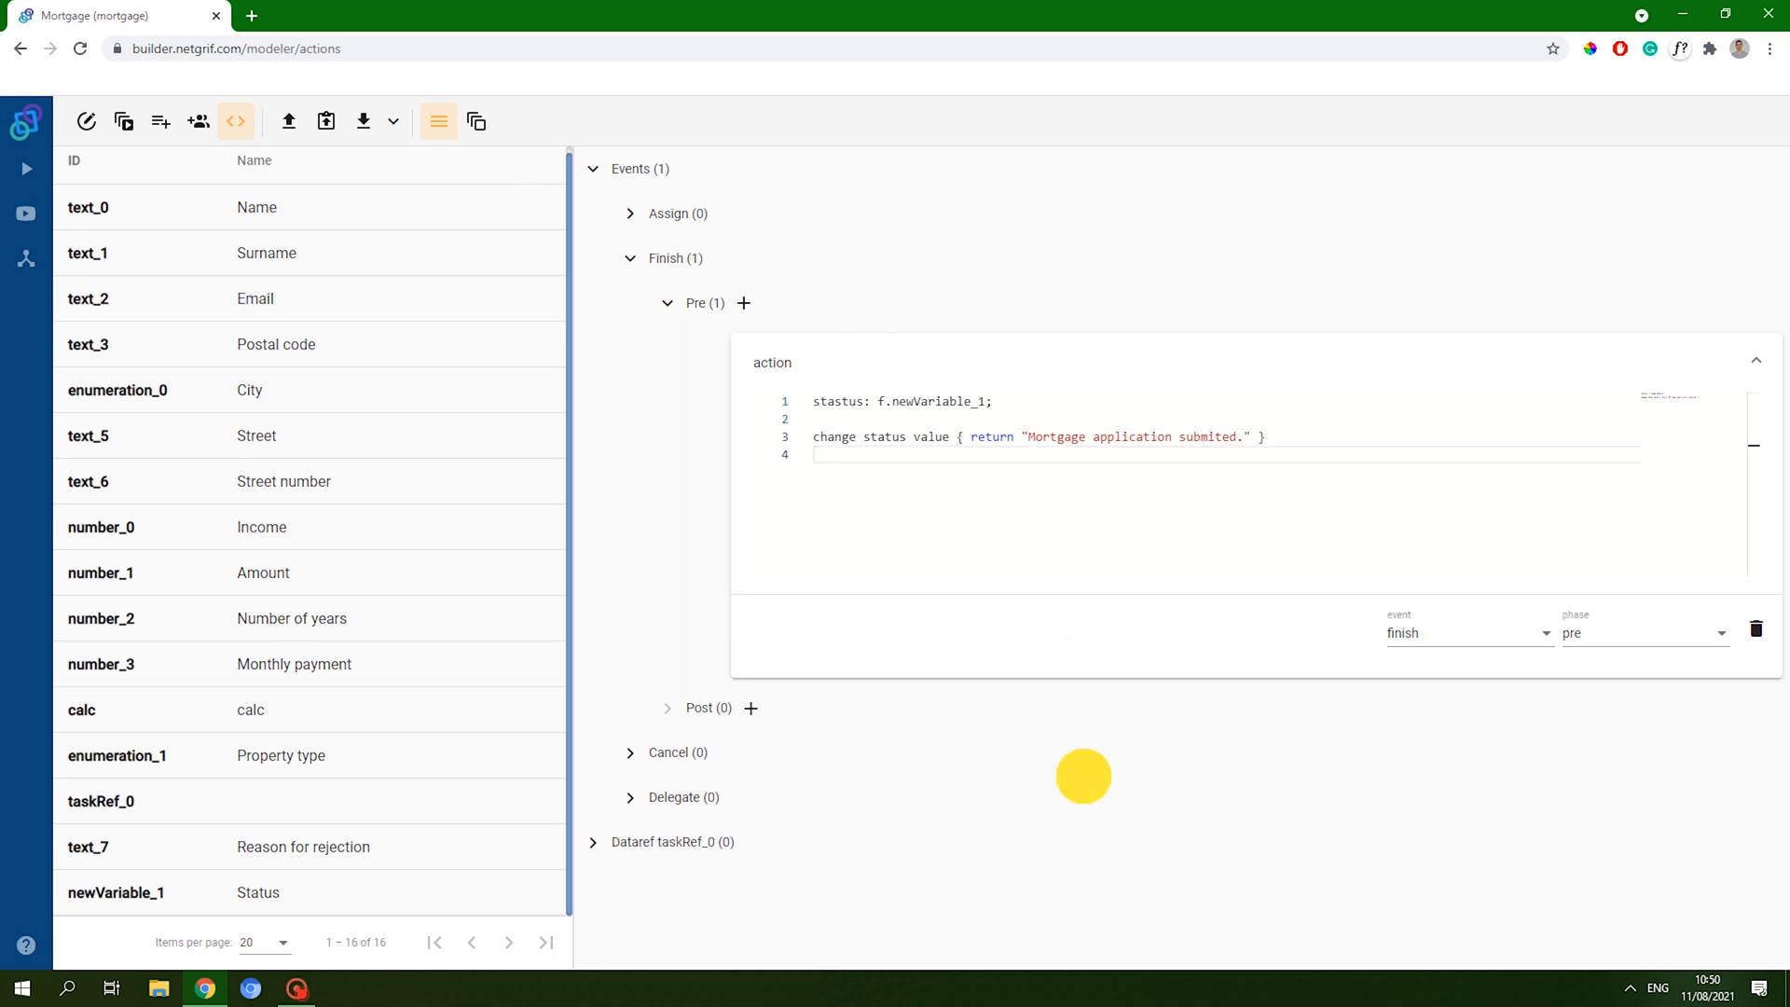
pyautogui.click(802, 358)
pyautogui.click(668, 303)
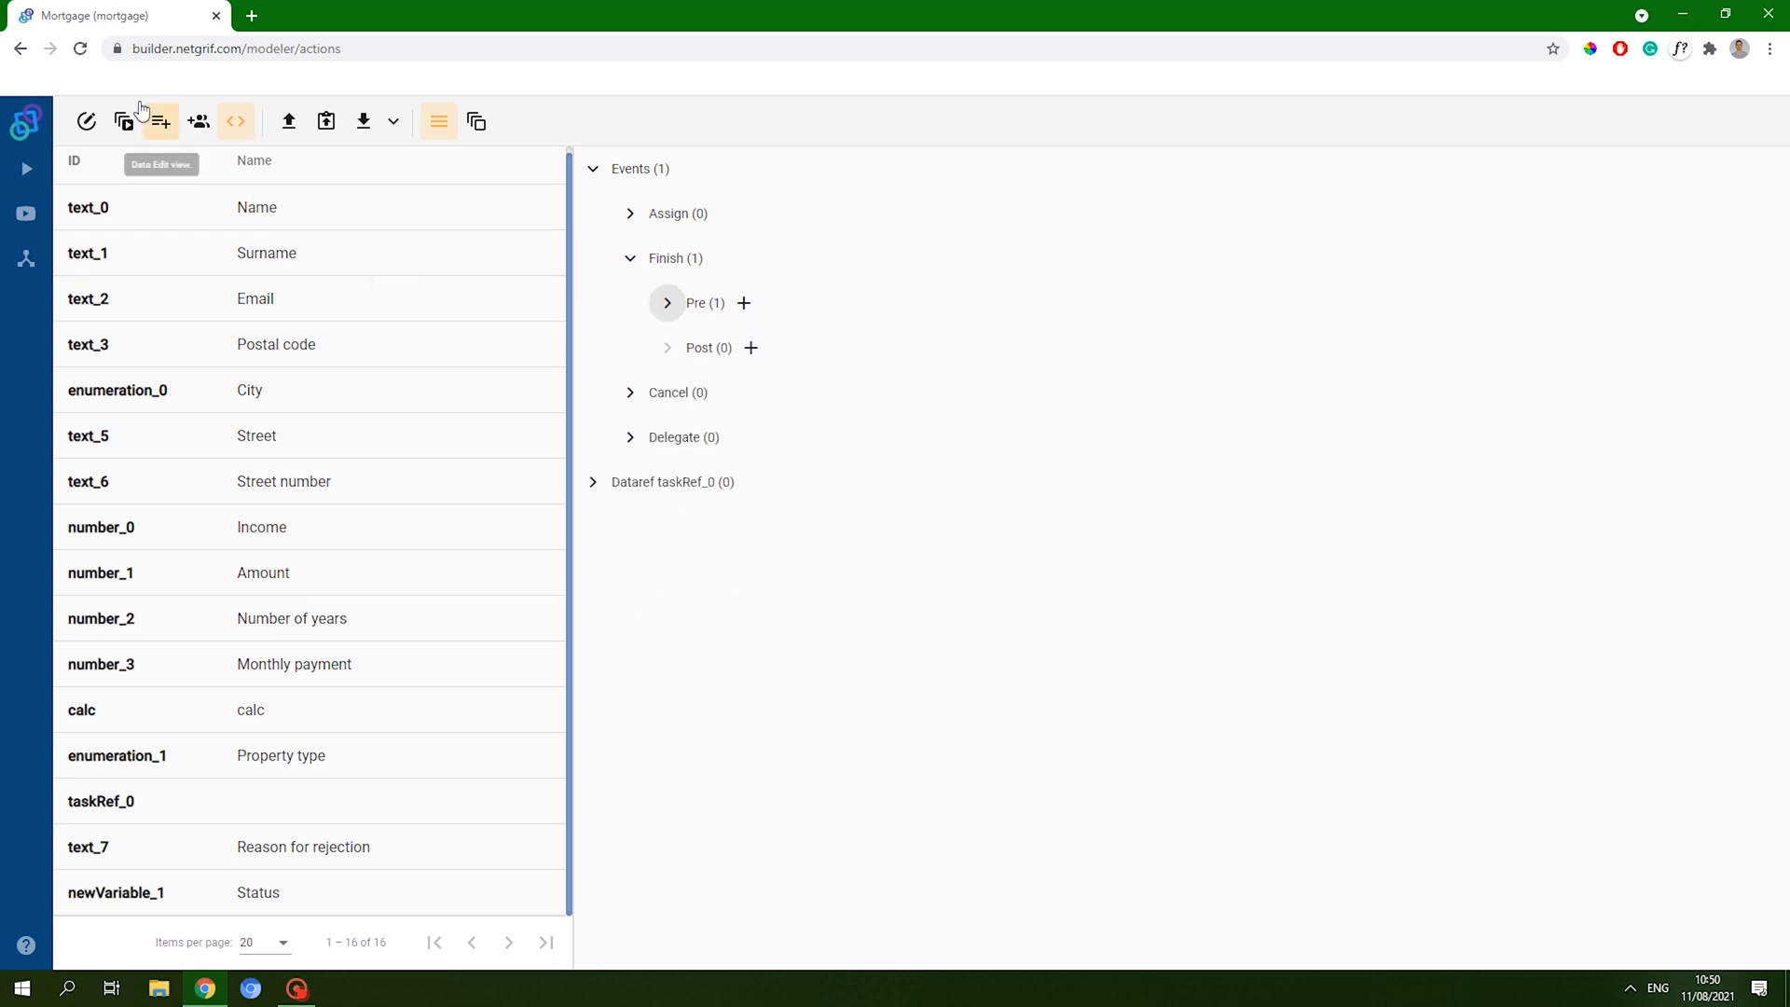
# - Copy the Submit transition's pre-finish status-setting action code
pyautogui.click(84, 130)
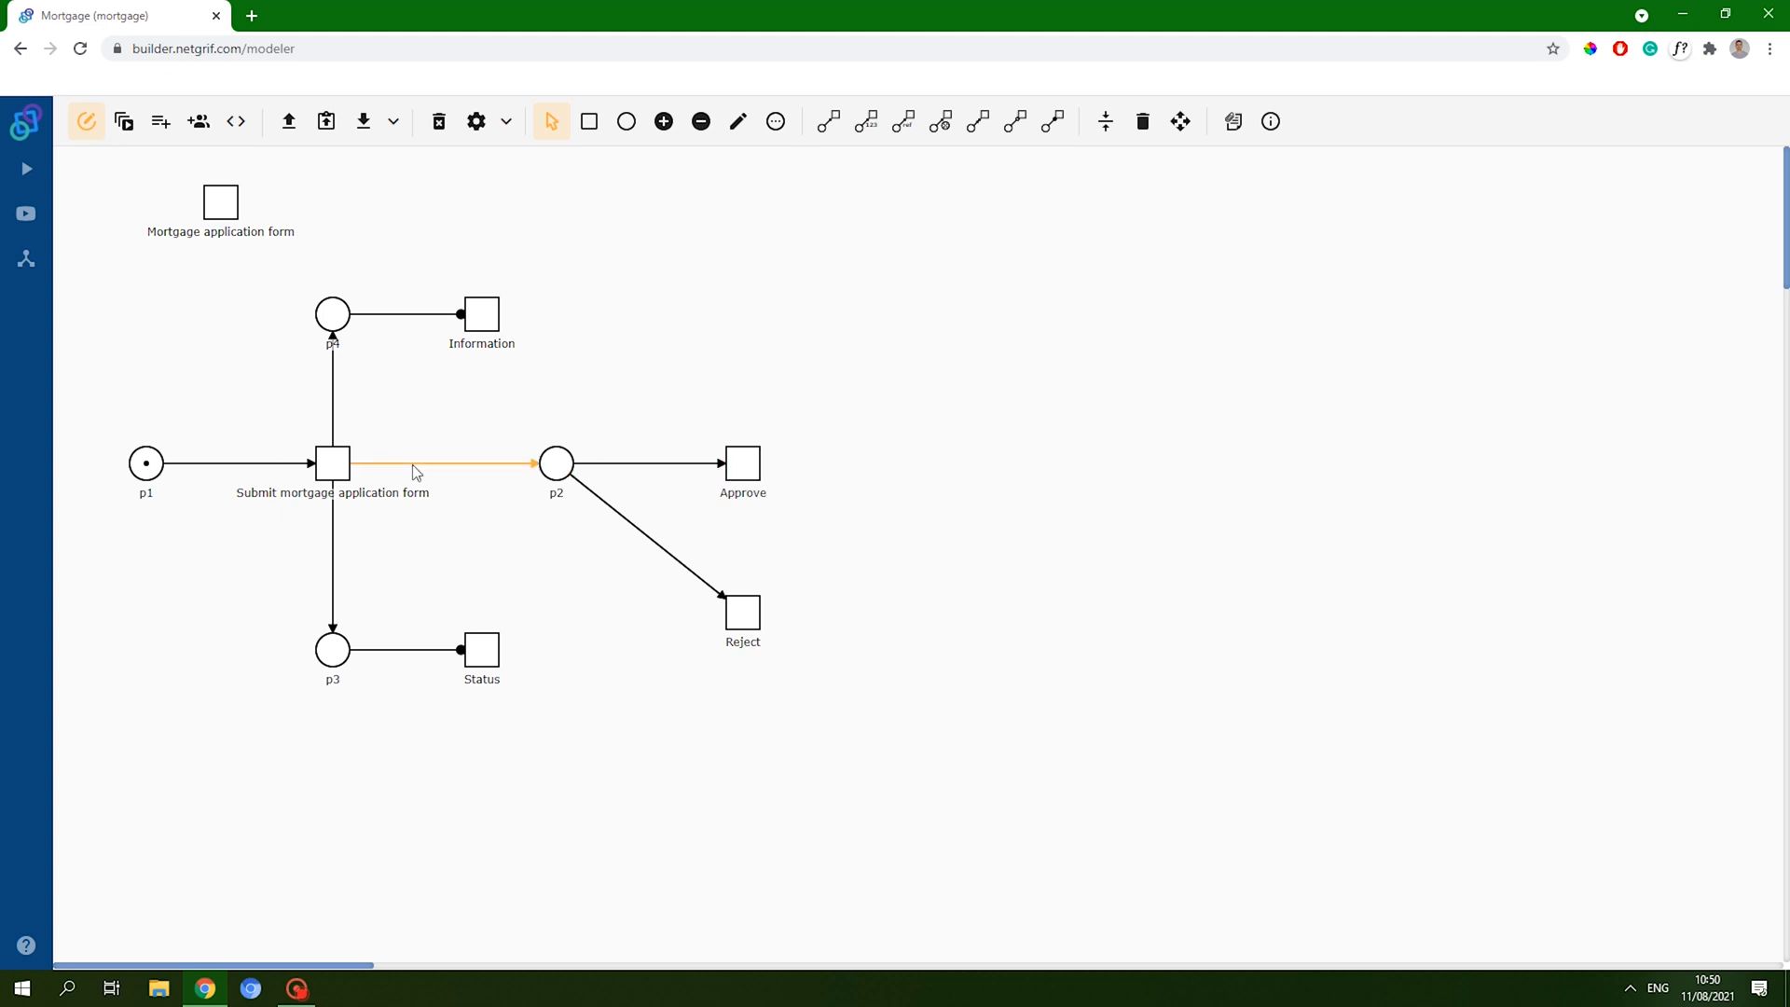
pyautogui.click(338, 462)
pyautogui.click(468, 615)
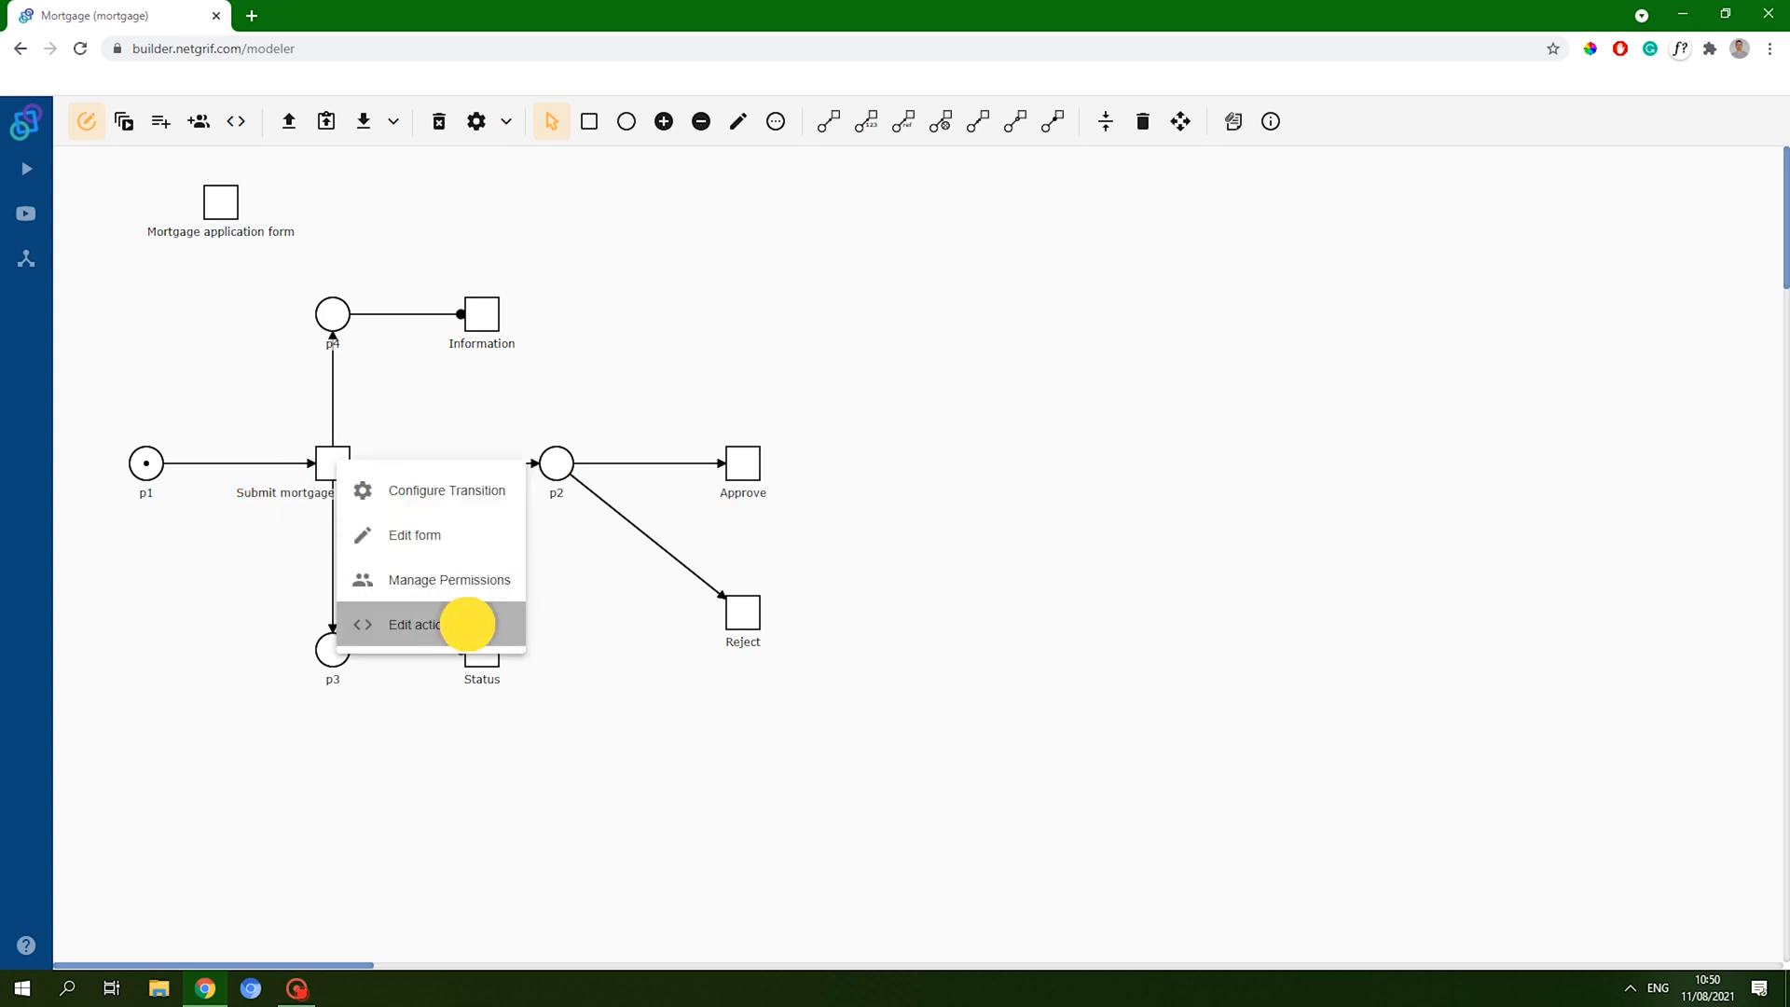
pyautogui.click(601, 177)
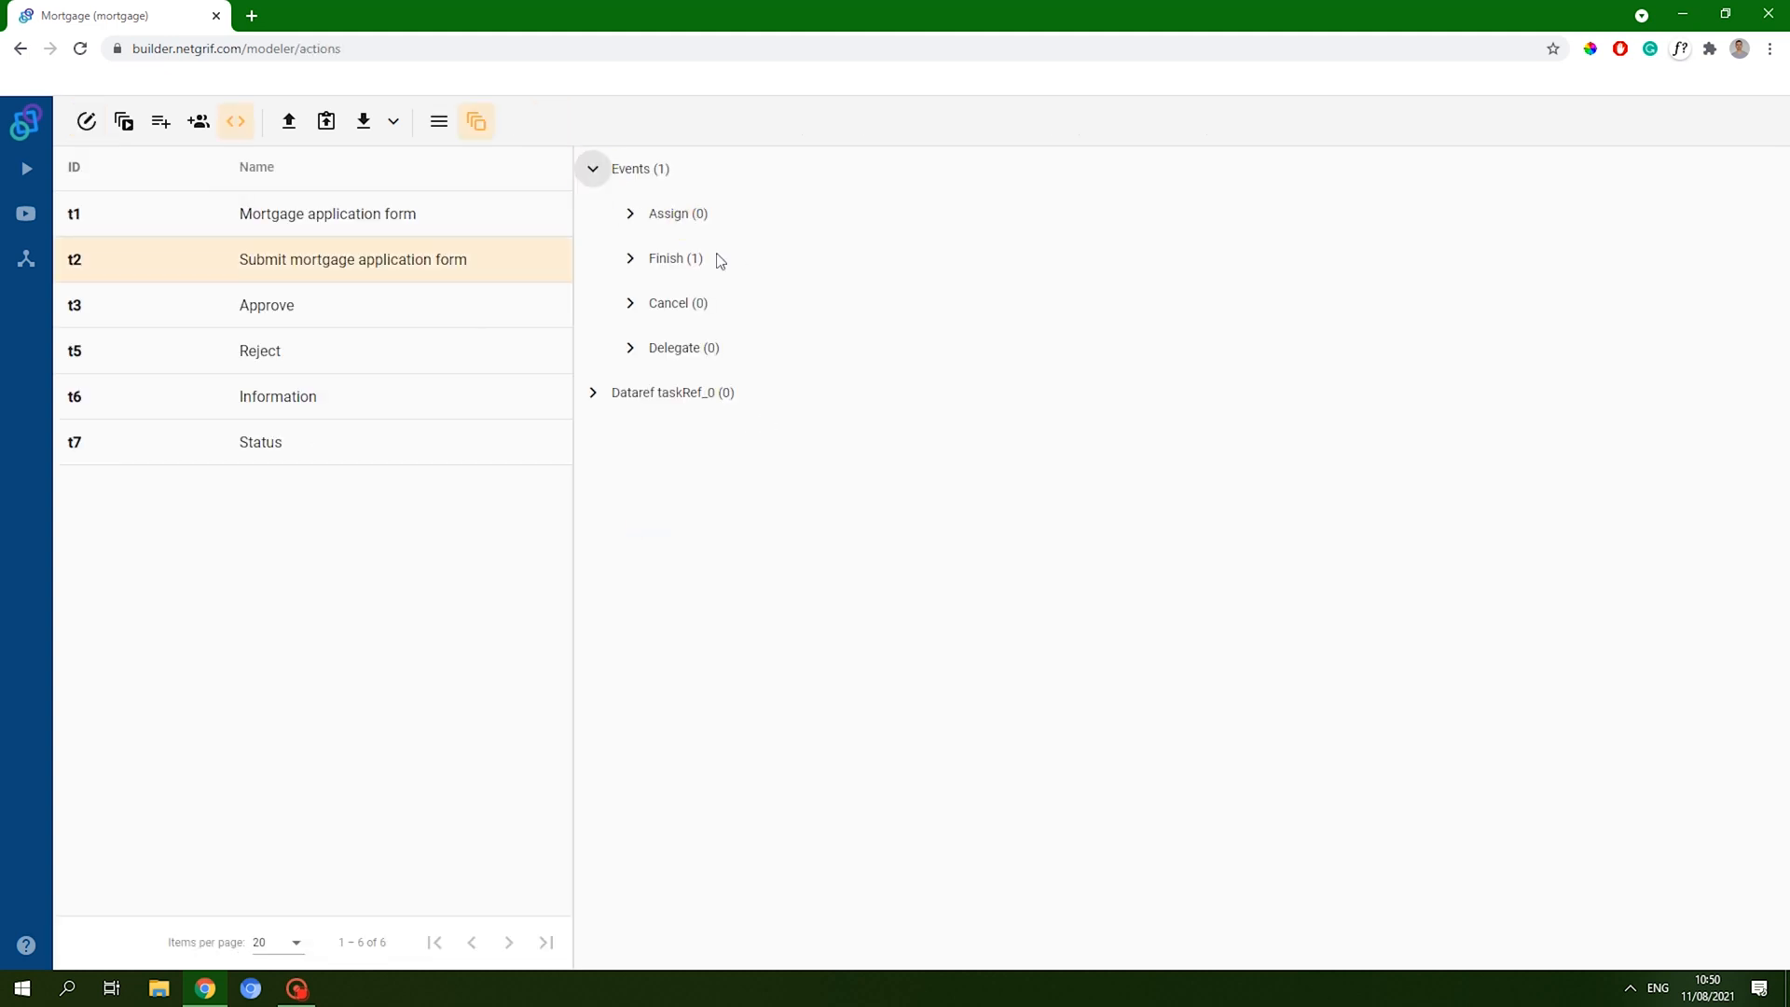
pyautogui.click(630, 258)
pyautogui.click(683, 304)
pyautogui.hotkey('ctrl', 'a')
pyautogui.hotkey('ctrl', 'c')
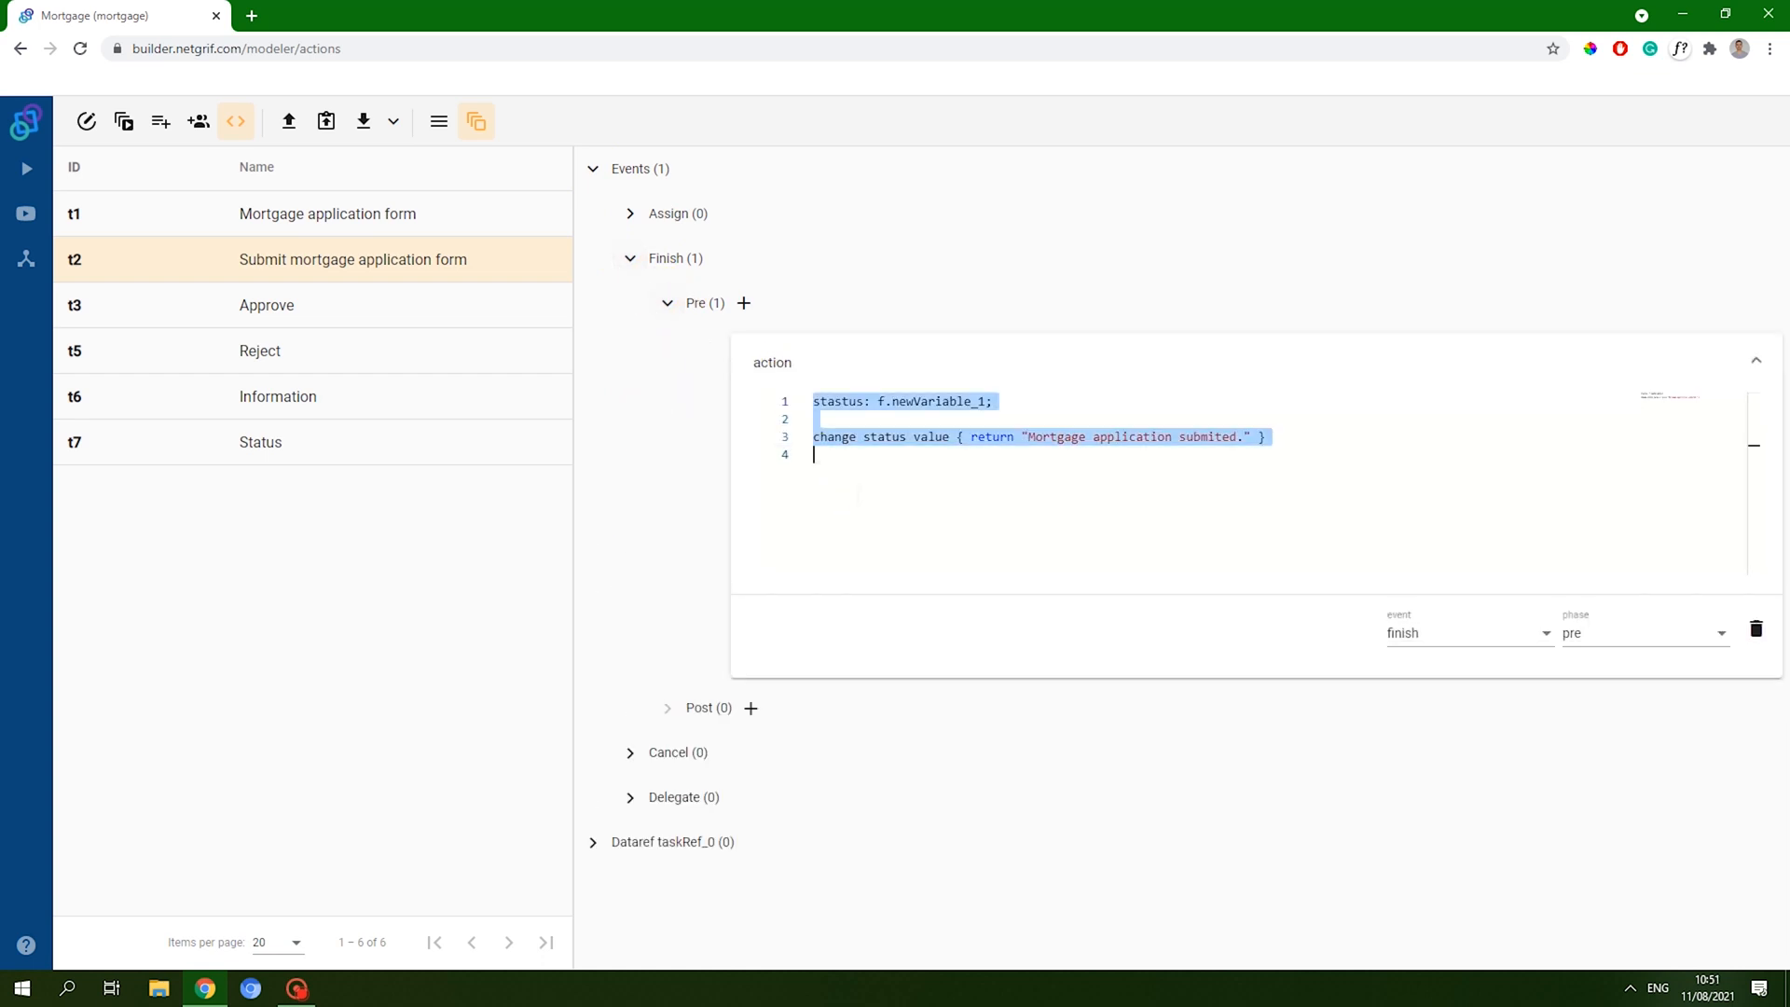
# - Paste it as Approve's Finish Pre action, changing the message to "Mortgage application approved."
pyautogui.click(351, 309)
pyautogui.click(593, 169)
pyautogui.click(630, 258)
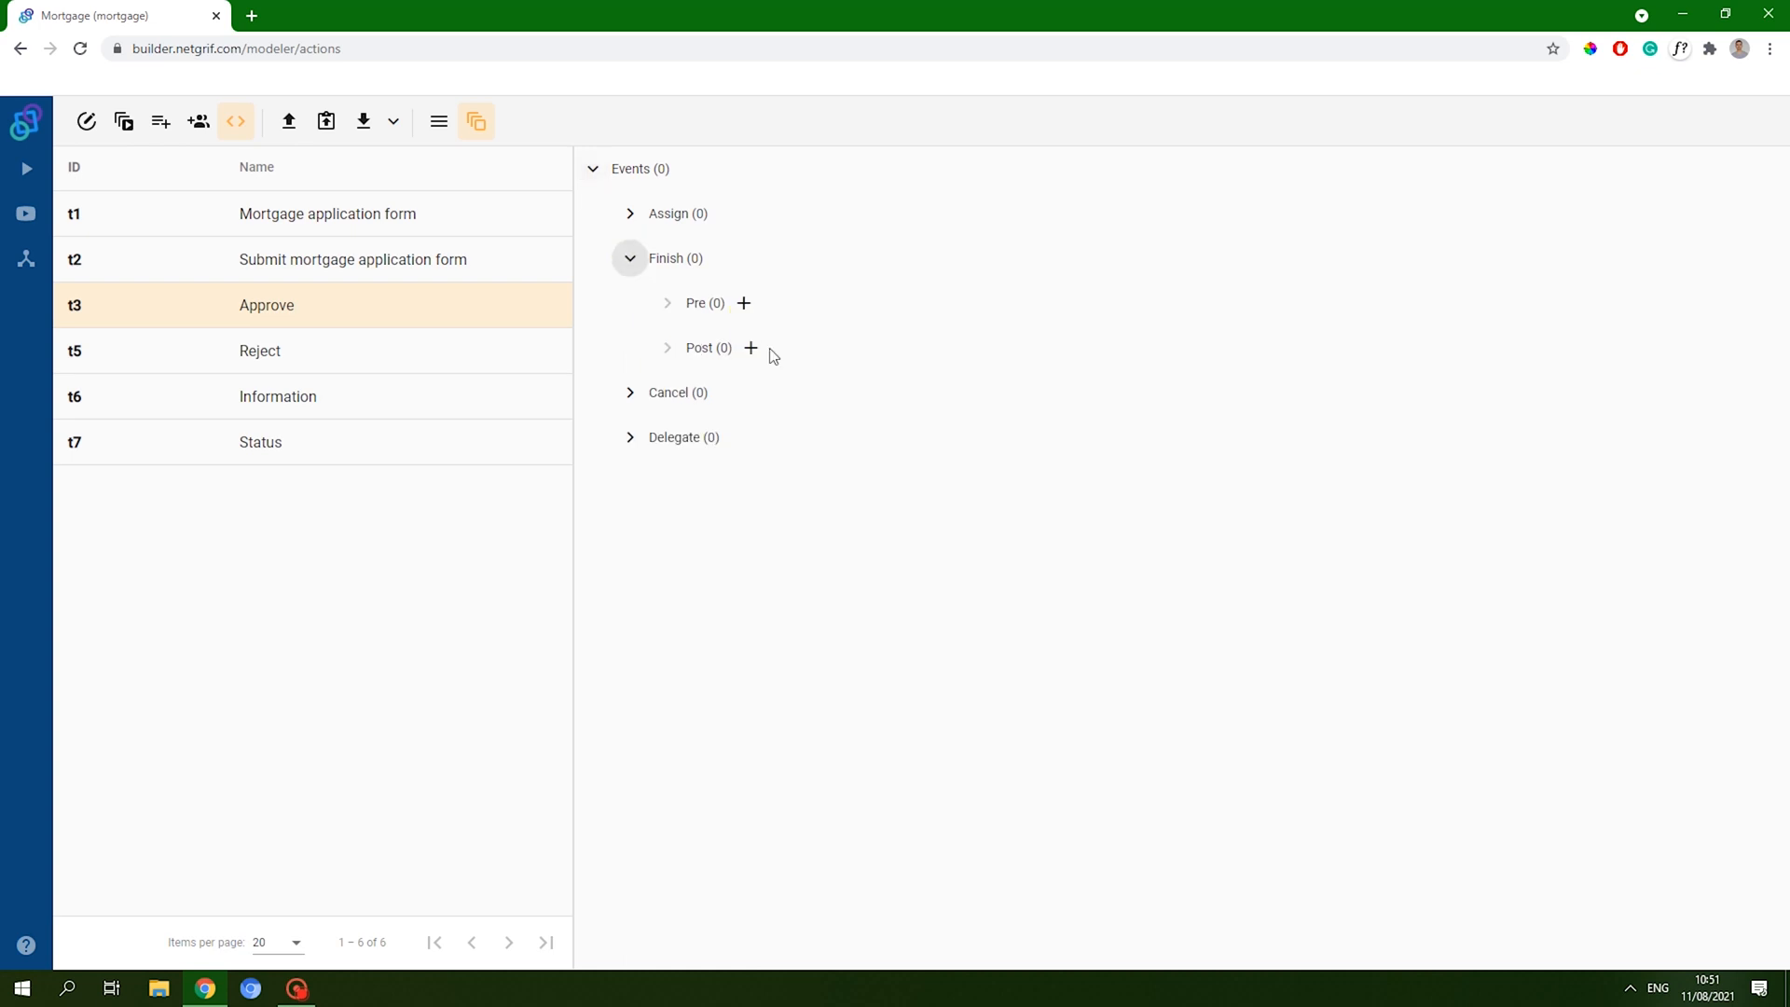
pyautogui.click(743, 303)
pyautogui.click(878, 420)
pyautogui.hotkey('ctrl', 'v')
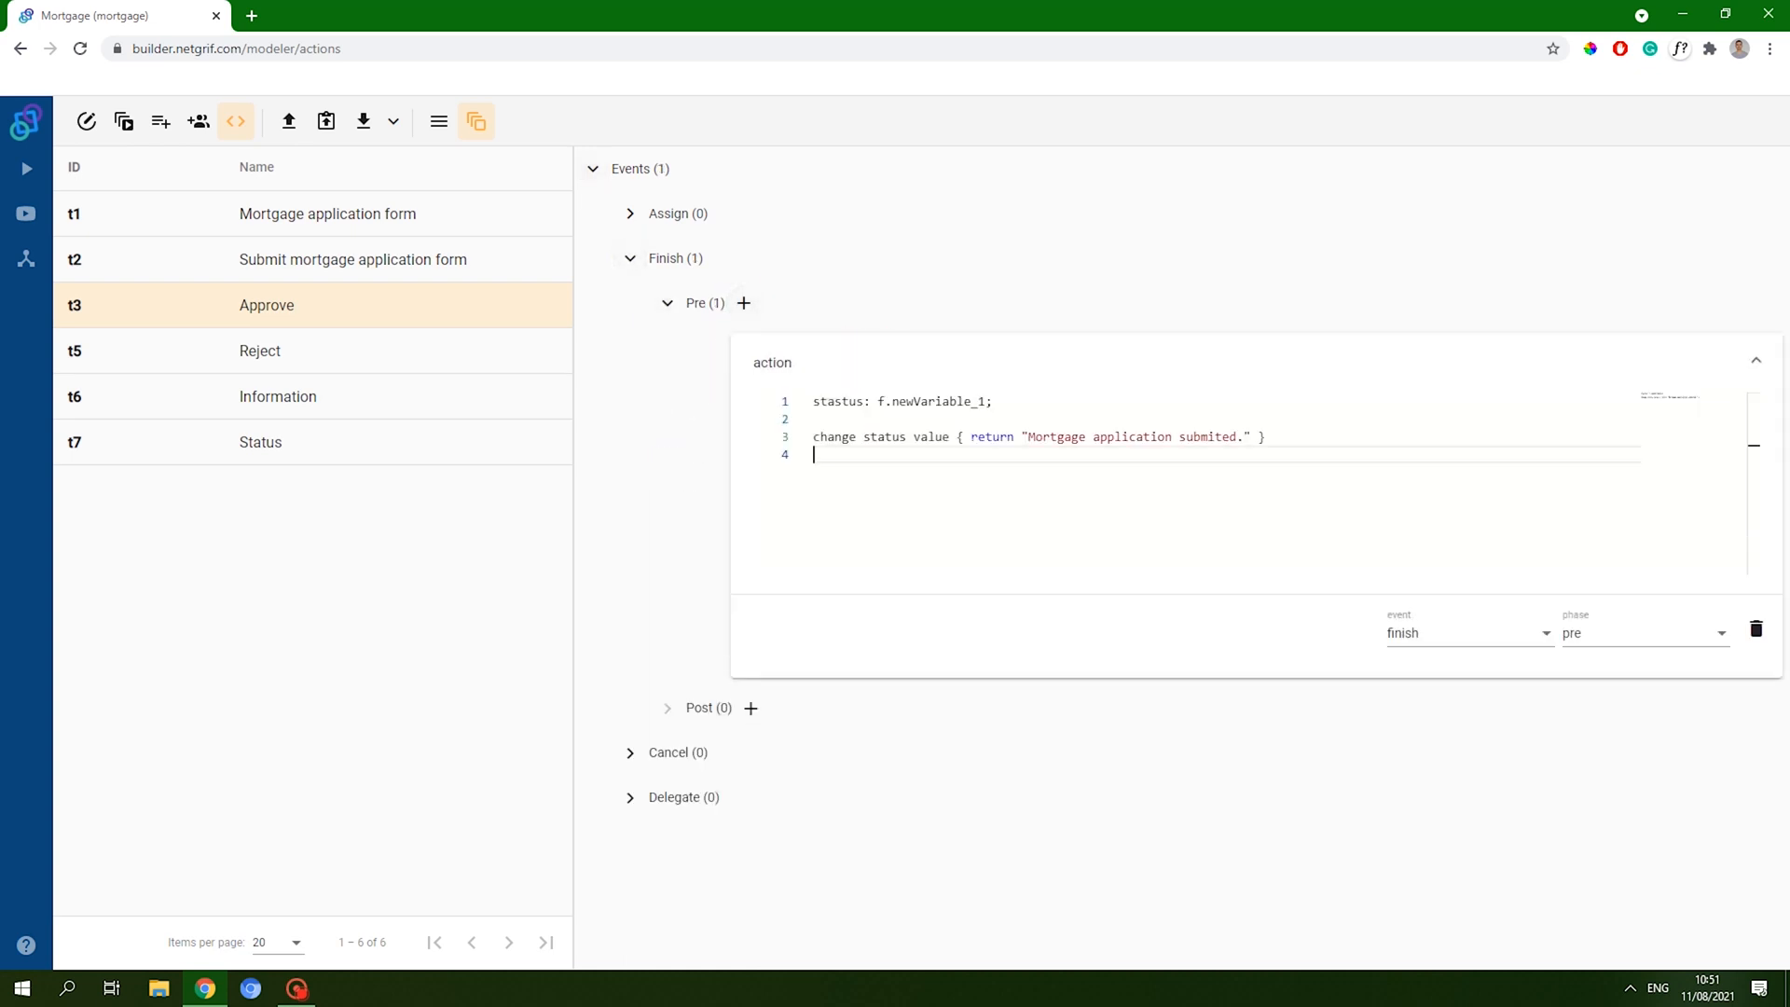
pyautogui.doubleClick(1207, 436)
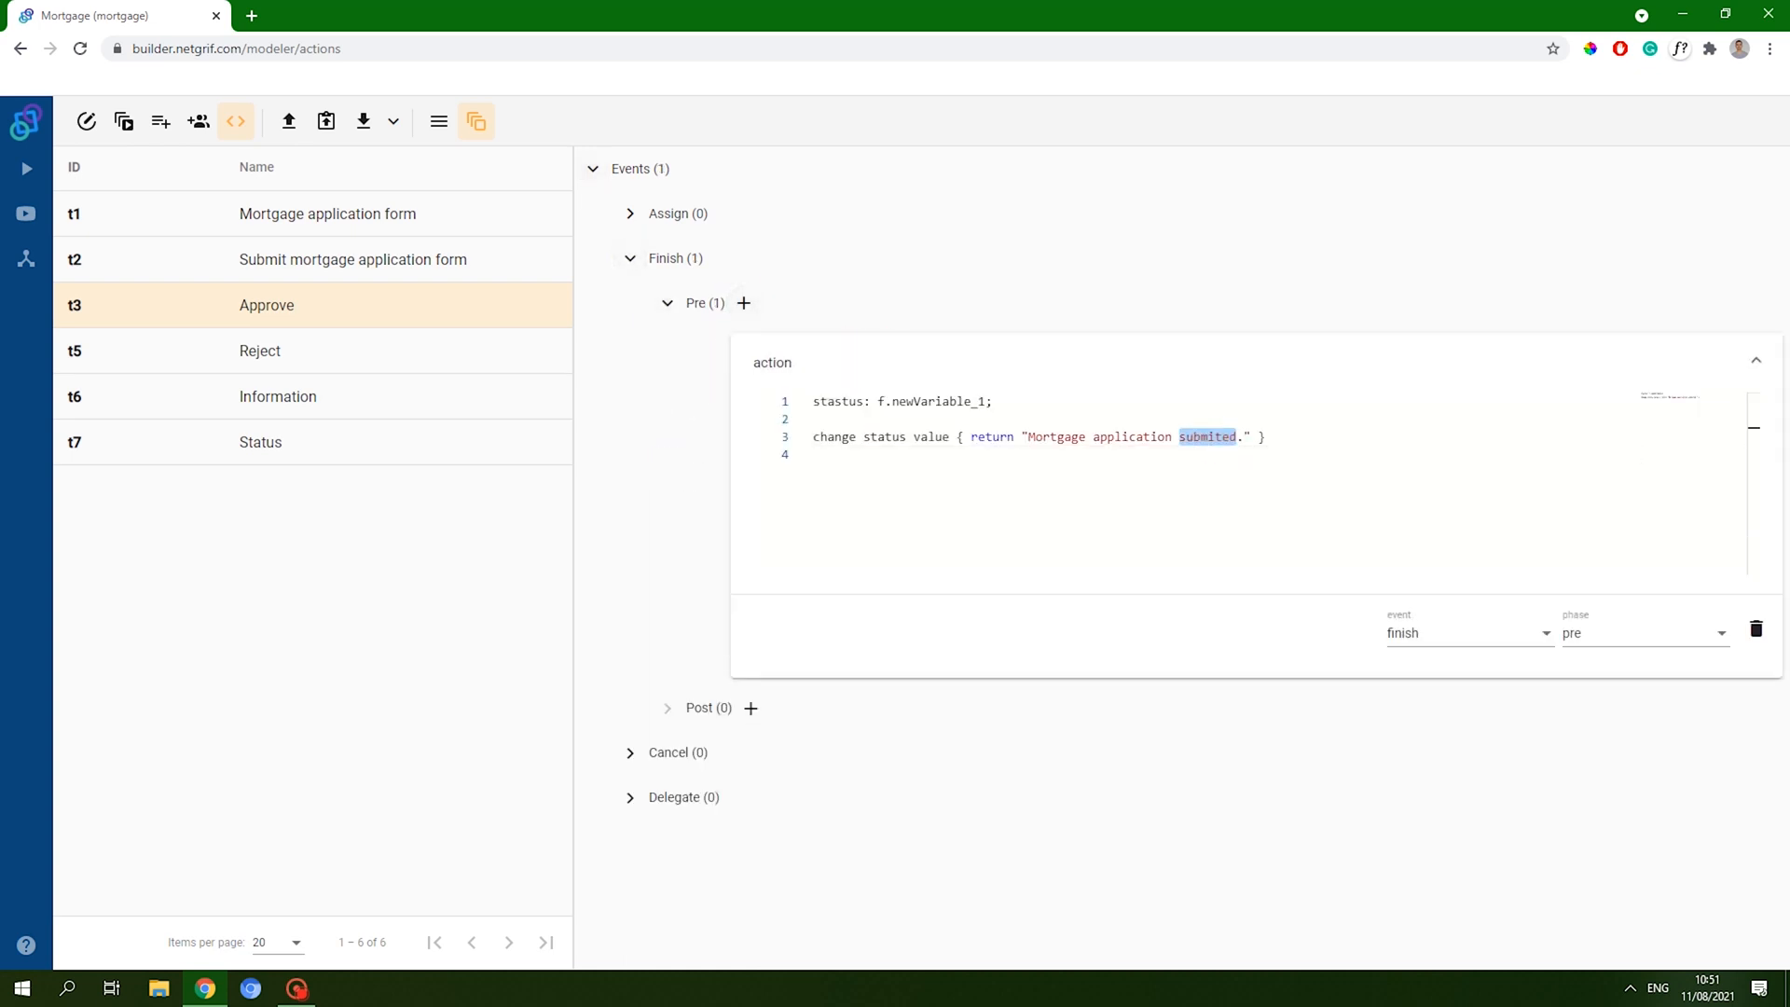
pyautogui.write('approved')
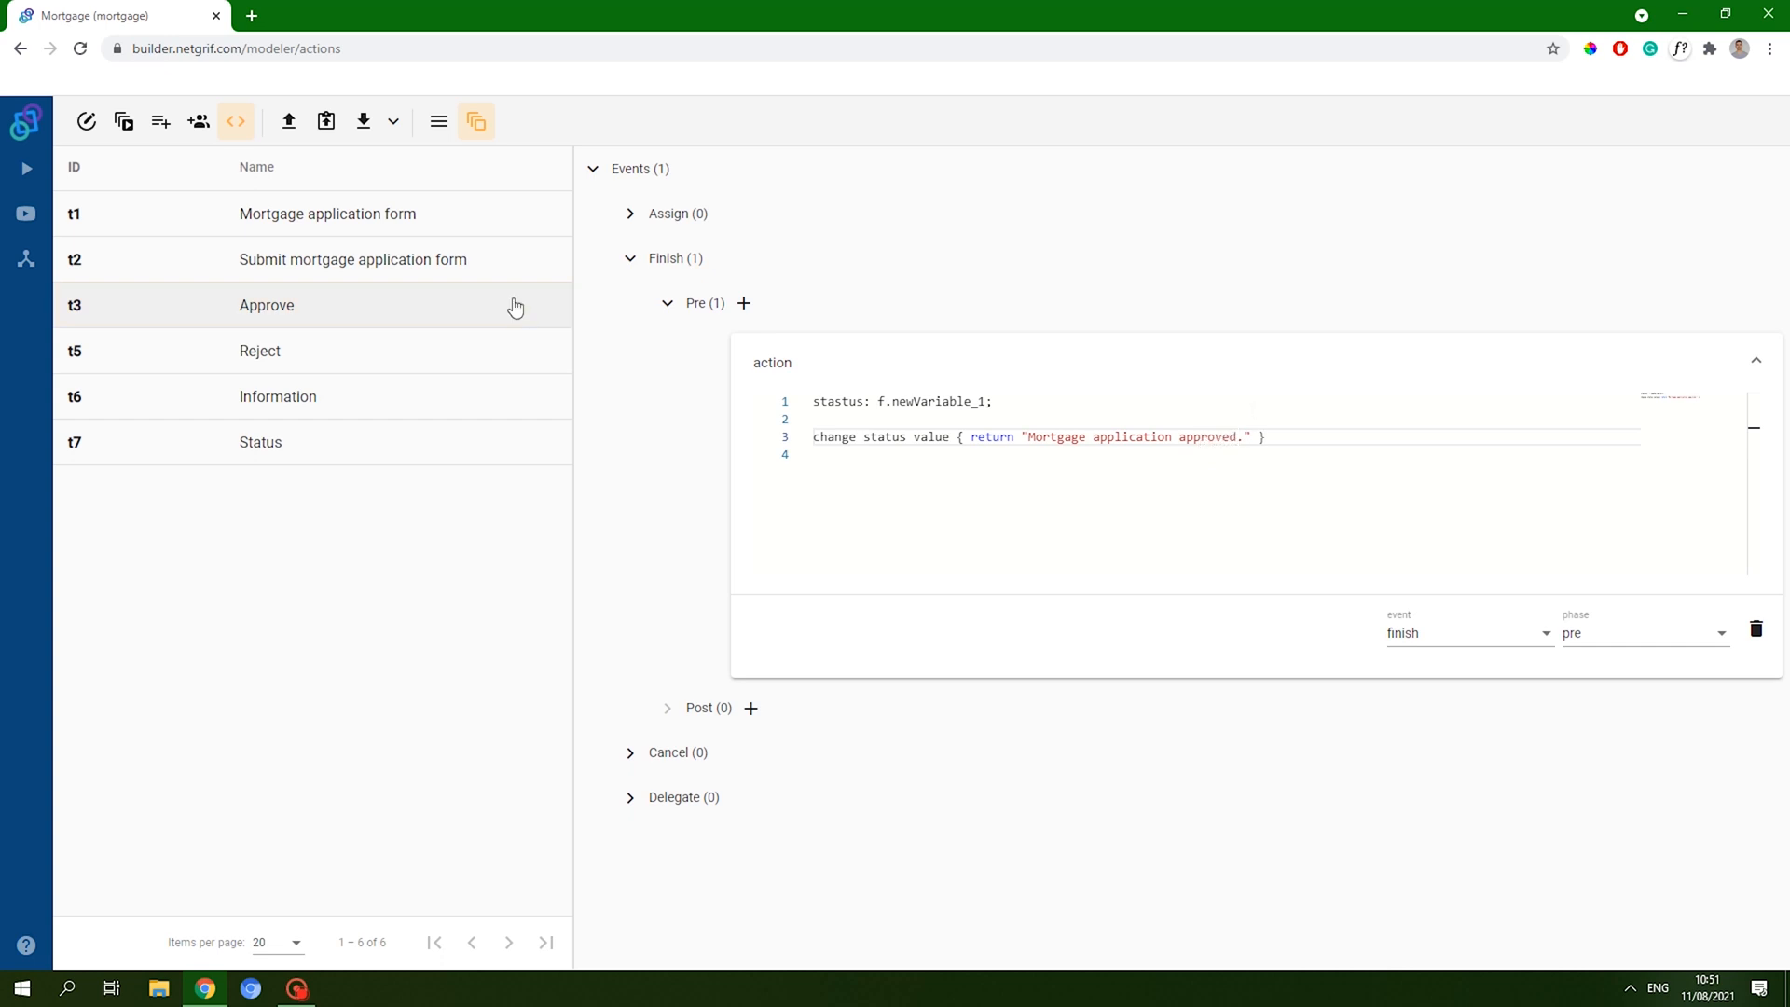
pyautogui.click(439, 348)
pyautogui.click(592, 170)
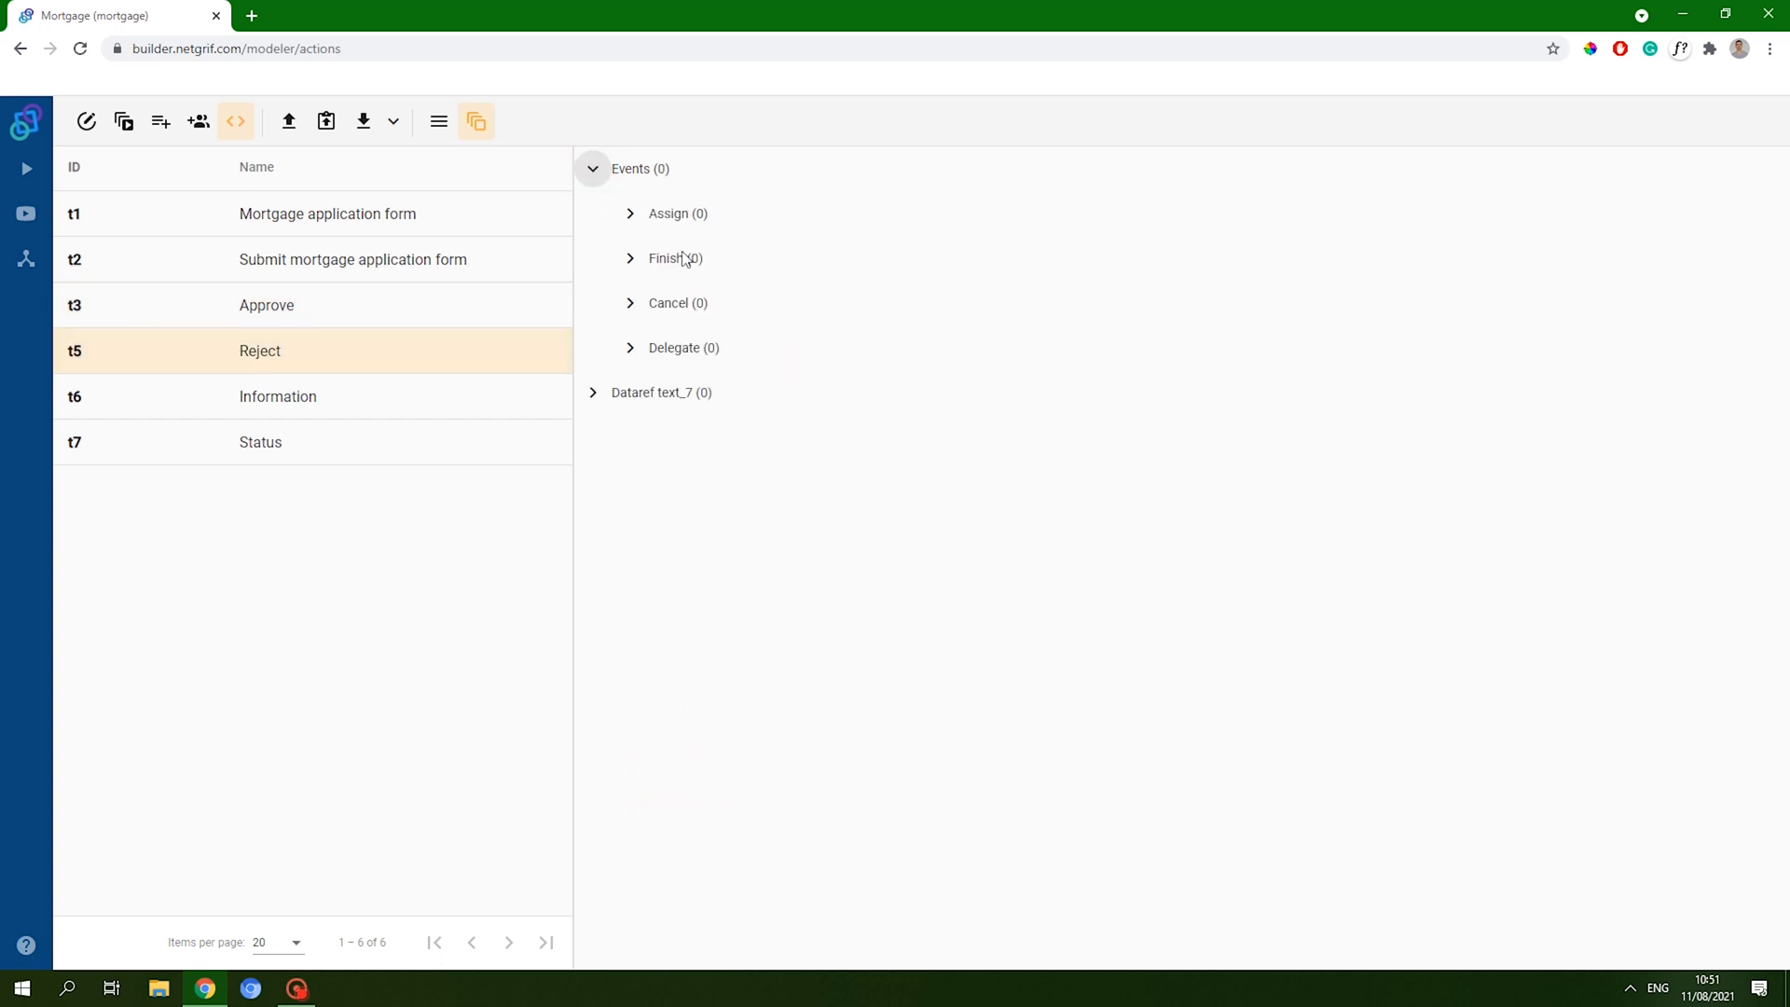
# - Add a Pre assign action to Reject with the pasted code, changing the message to 'rejected'
pyautogui.click(629, 214)
pyautogui.click(743, 258)
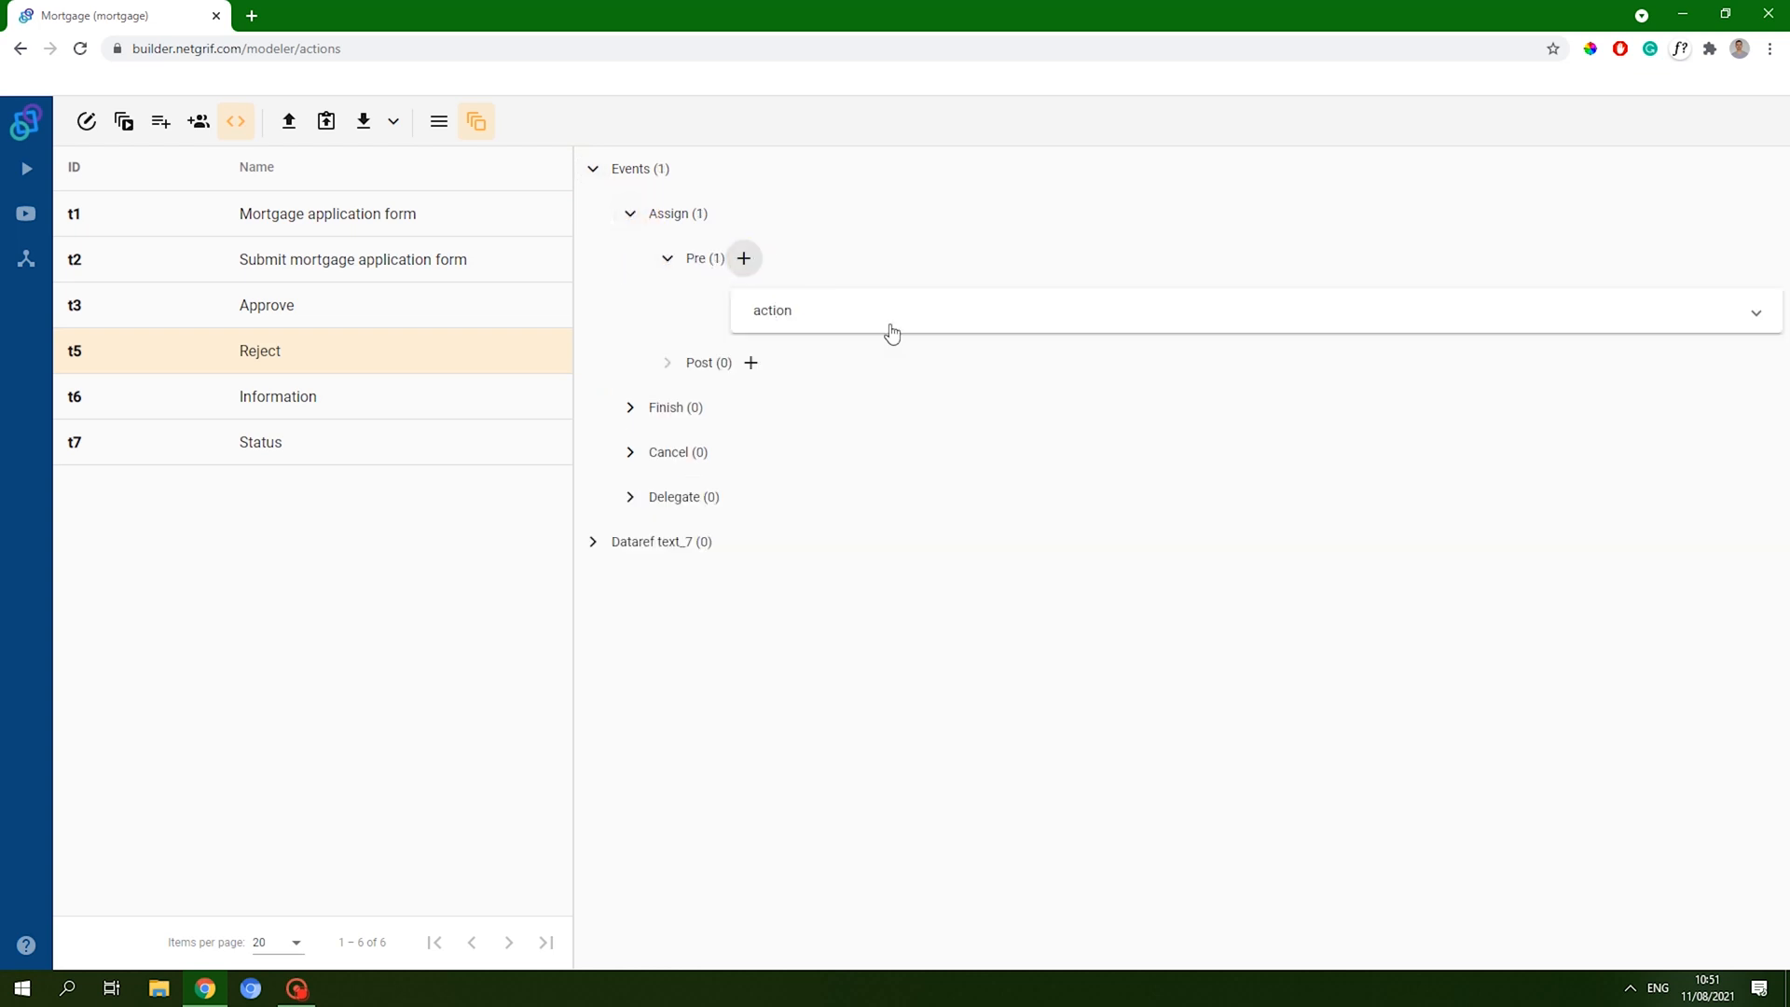
pyautogui.click(832, 331)
pyautogui.write('stastus: f.newVariable_1;  change status value { return "Mortgage application submitted" }')
pyautogui.doubleClick(1211, 391)
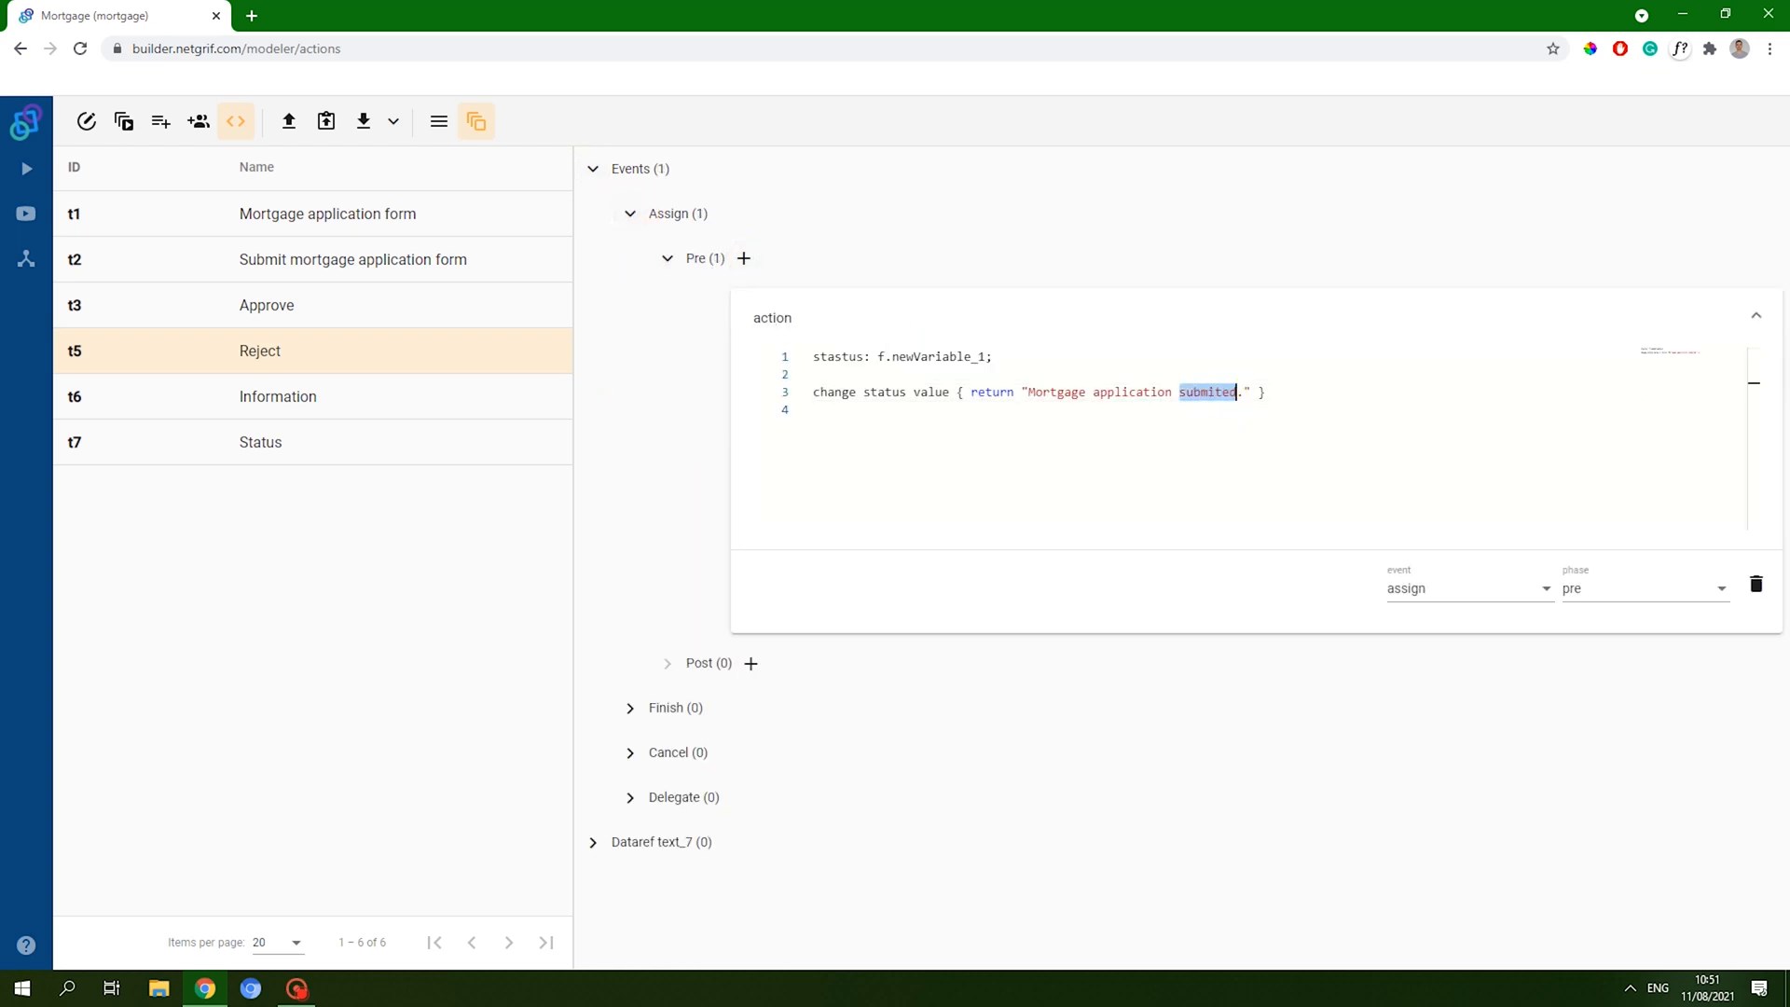
pyautogui.write('rejected')
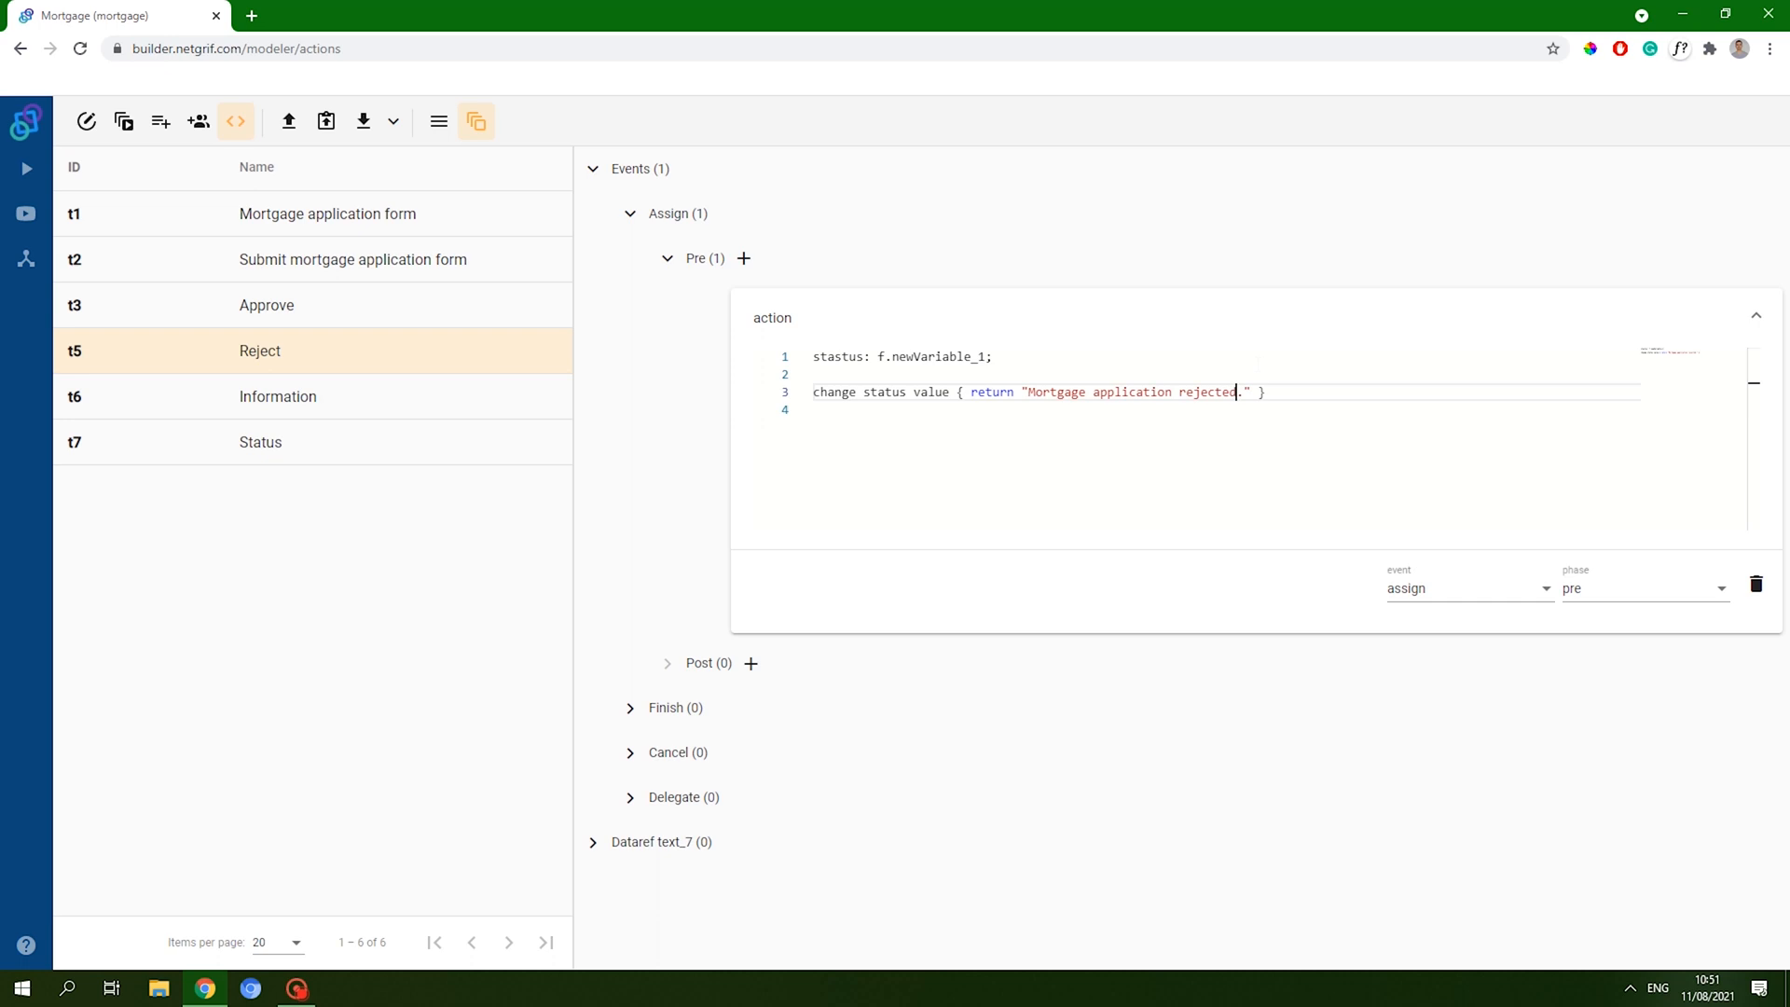
pyautogui.click(1405, 468)
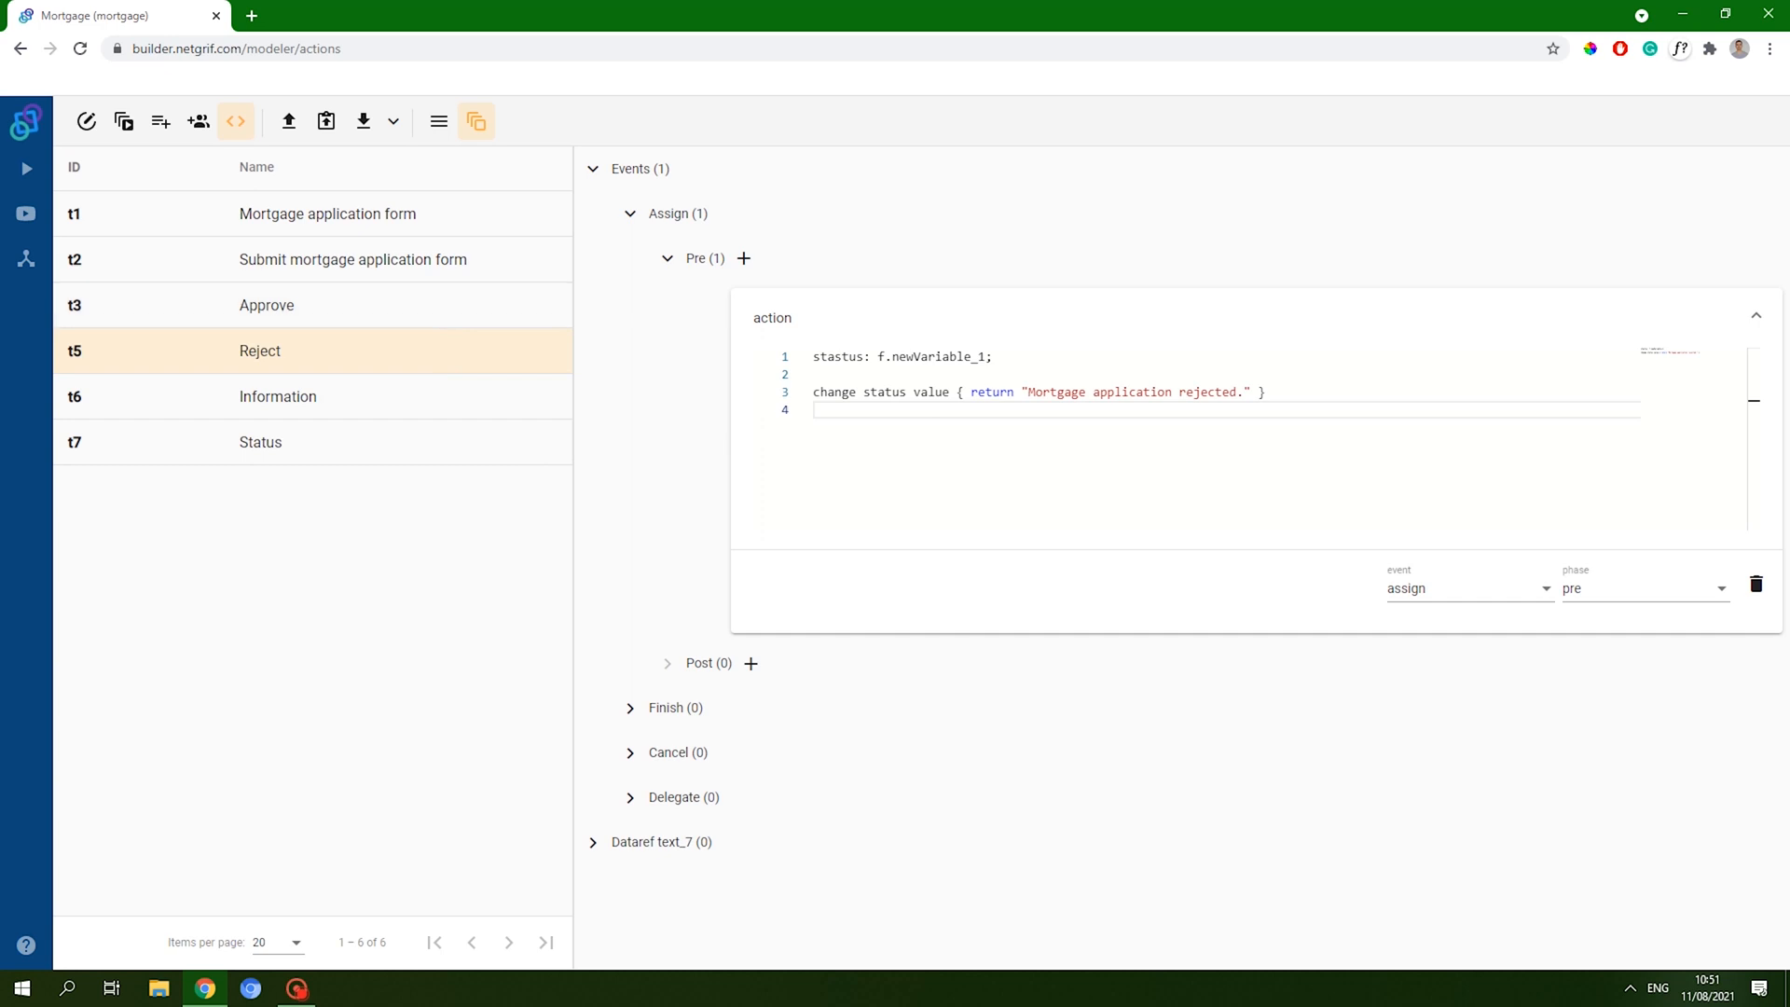
# - End the newVariable_1 line with a comma instead of a semicolon and fix 'stastus' to 'status'
pyautogui.click(1301, 375)
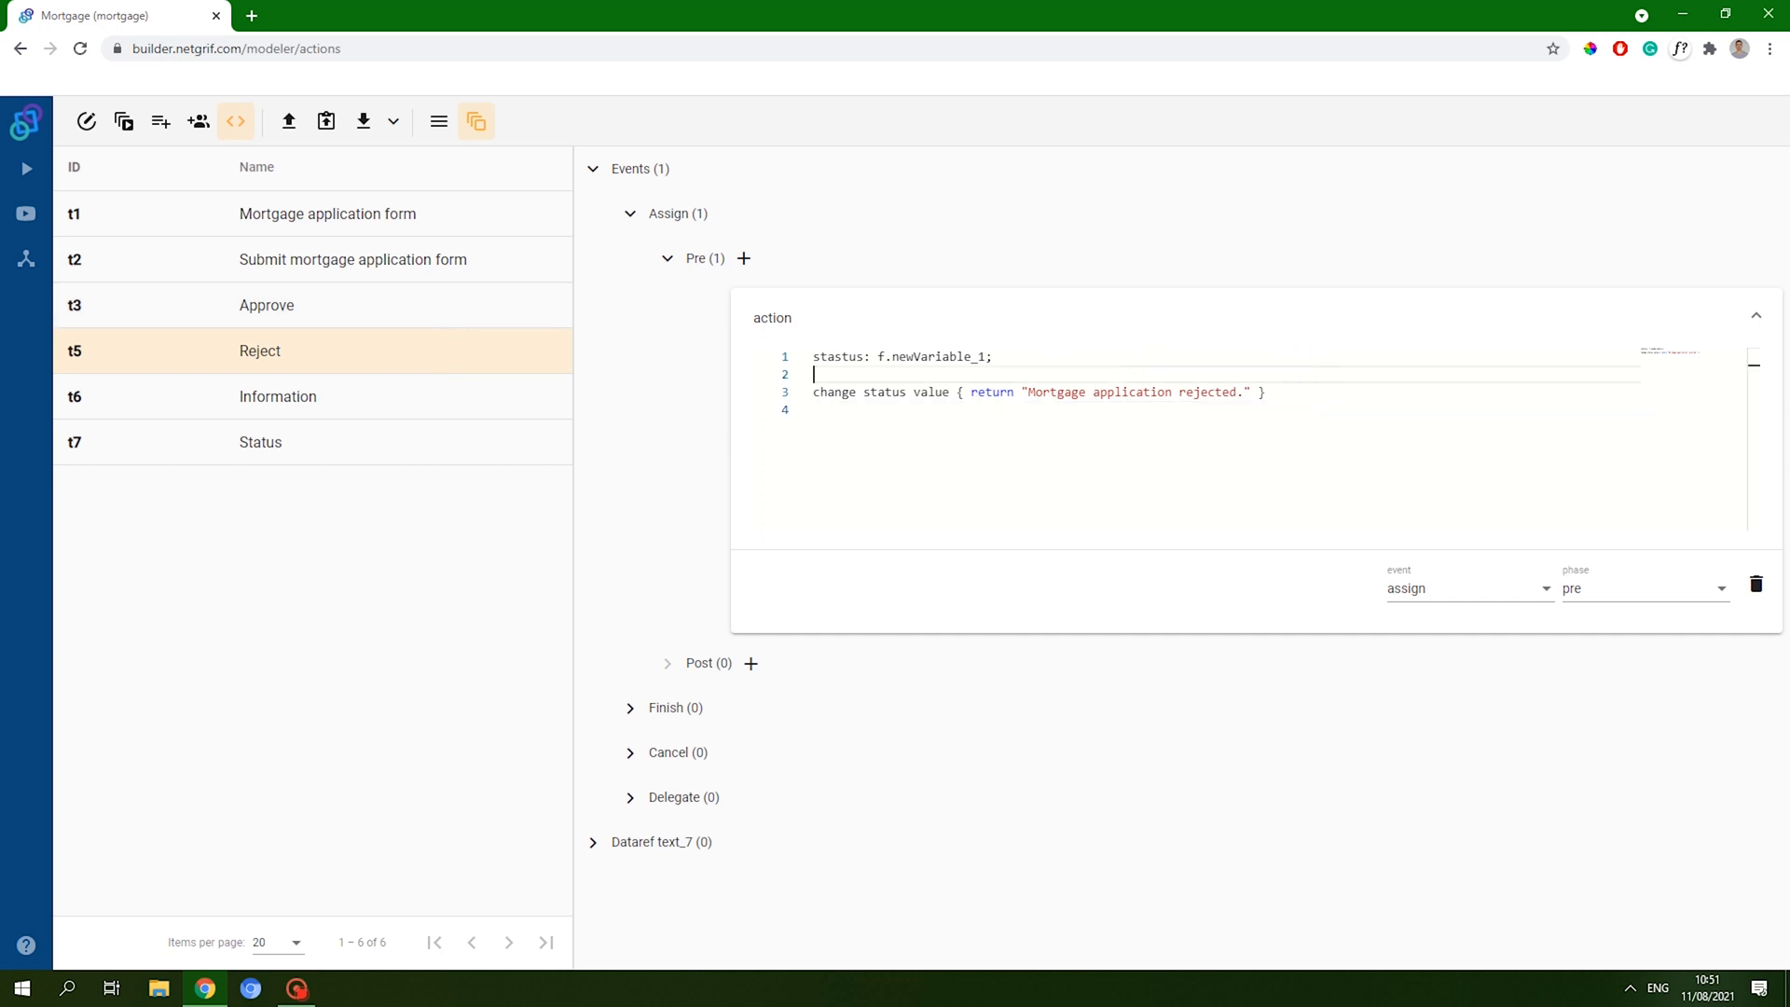
pyautogui.click(1099, 356)
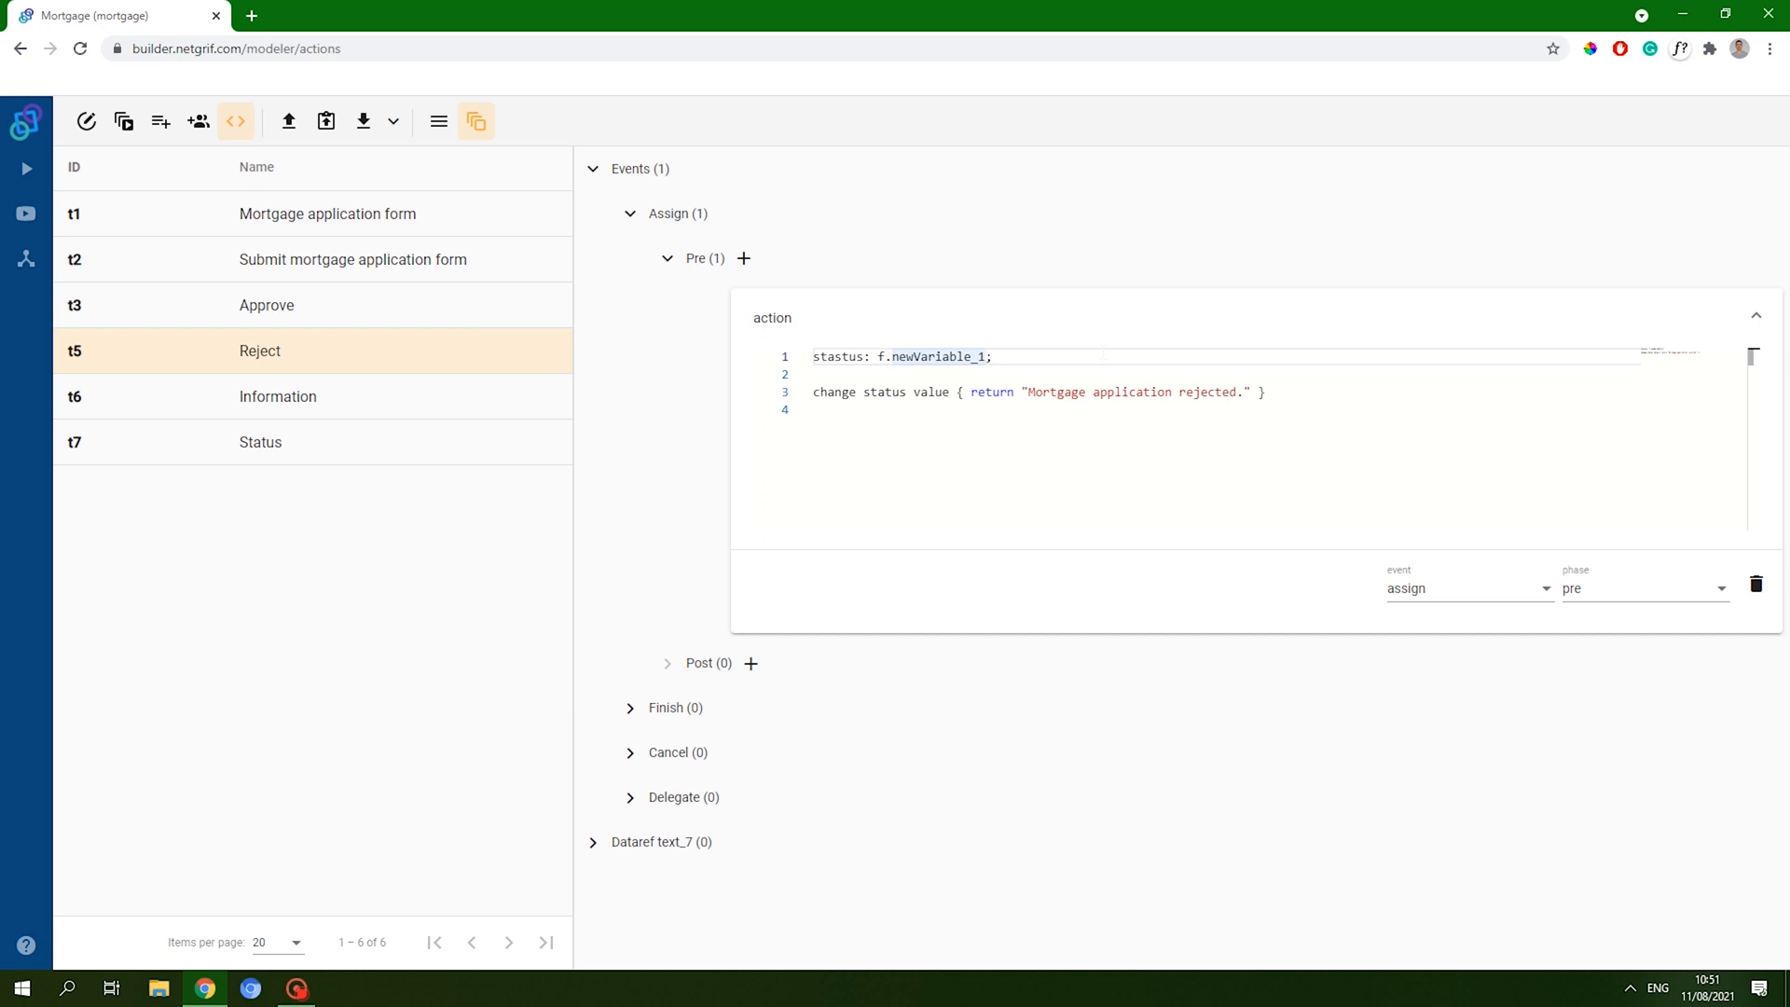
pyautogui.press('Left')
pyautogui.write(',')
pyautogui.press('Return')
pyautogui.press('Return')
pyautogui.press('Up')
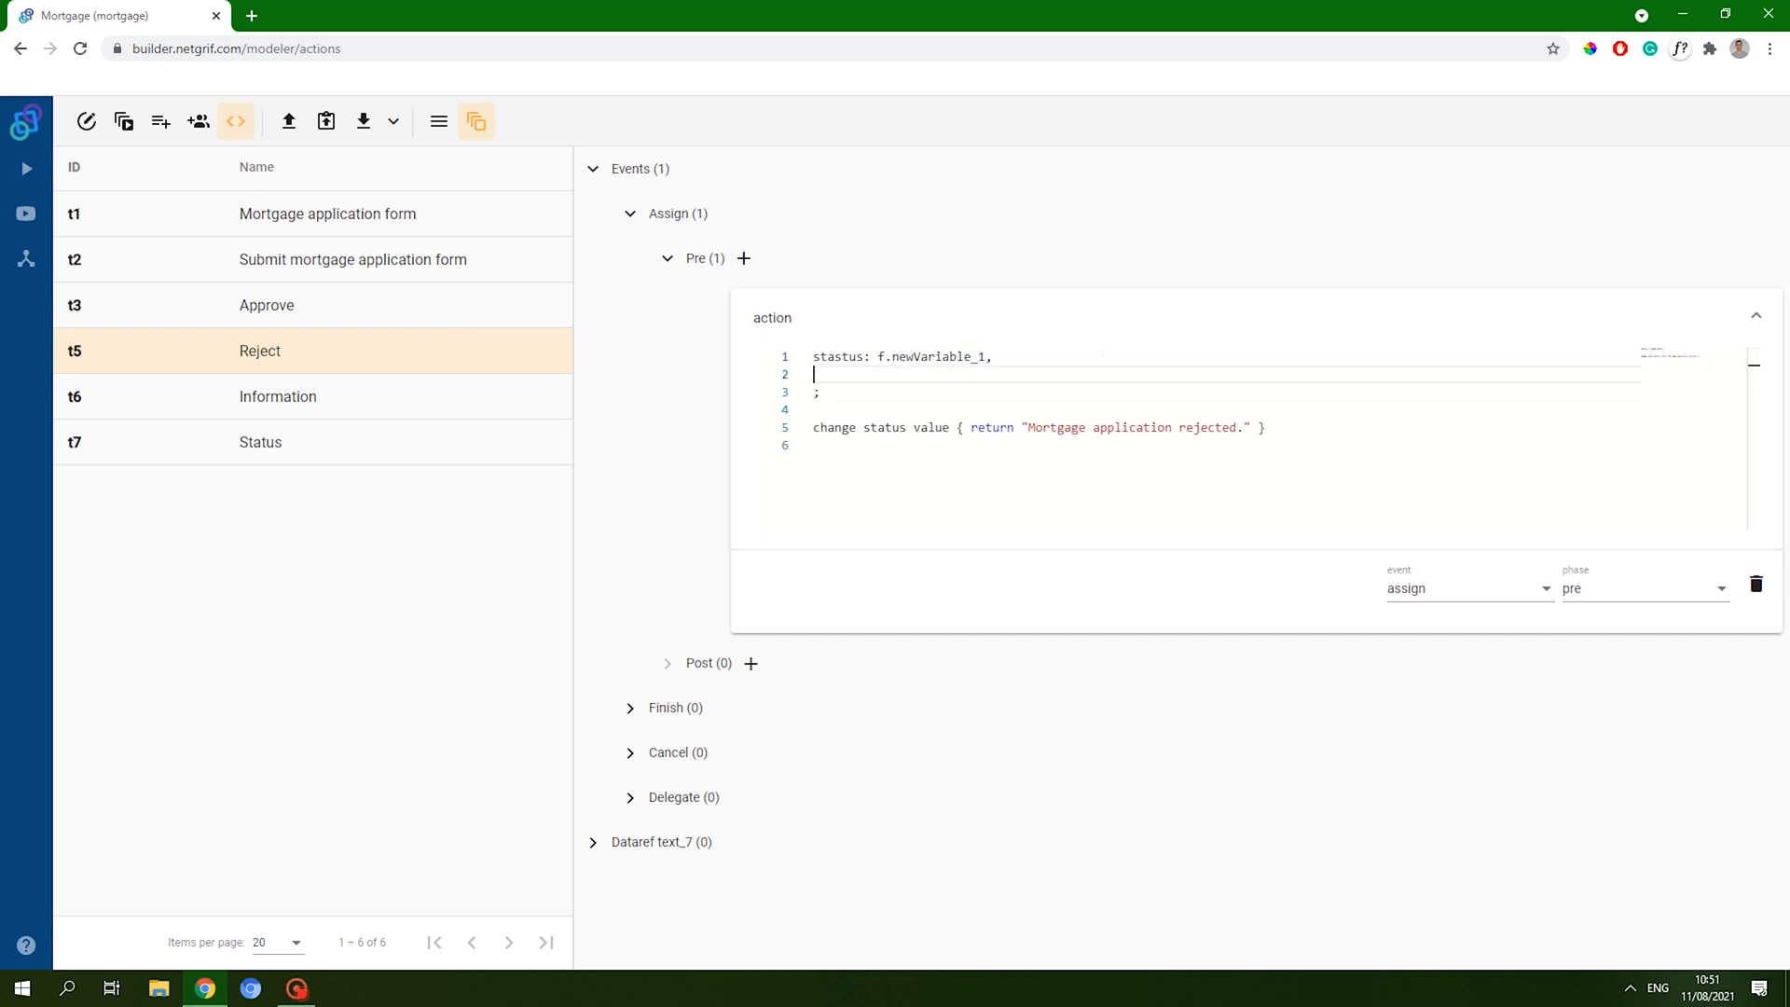
pyautogui.press('Down')
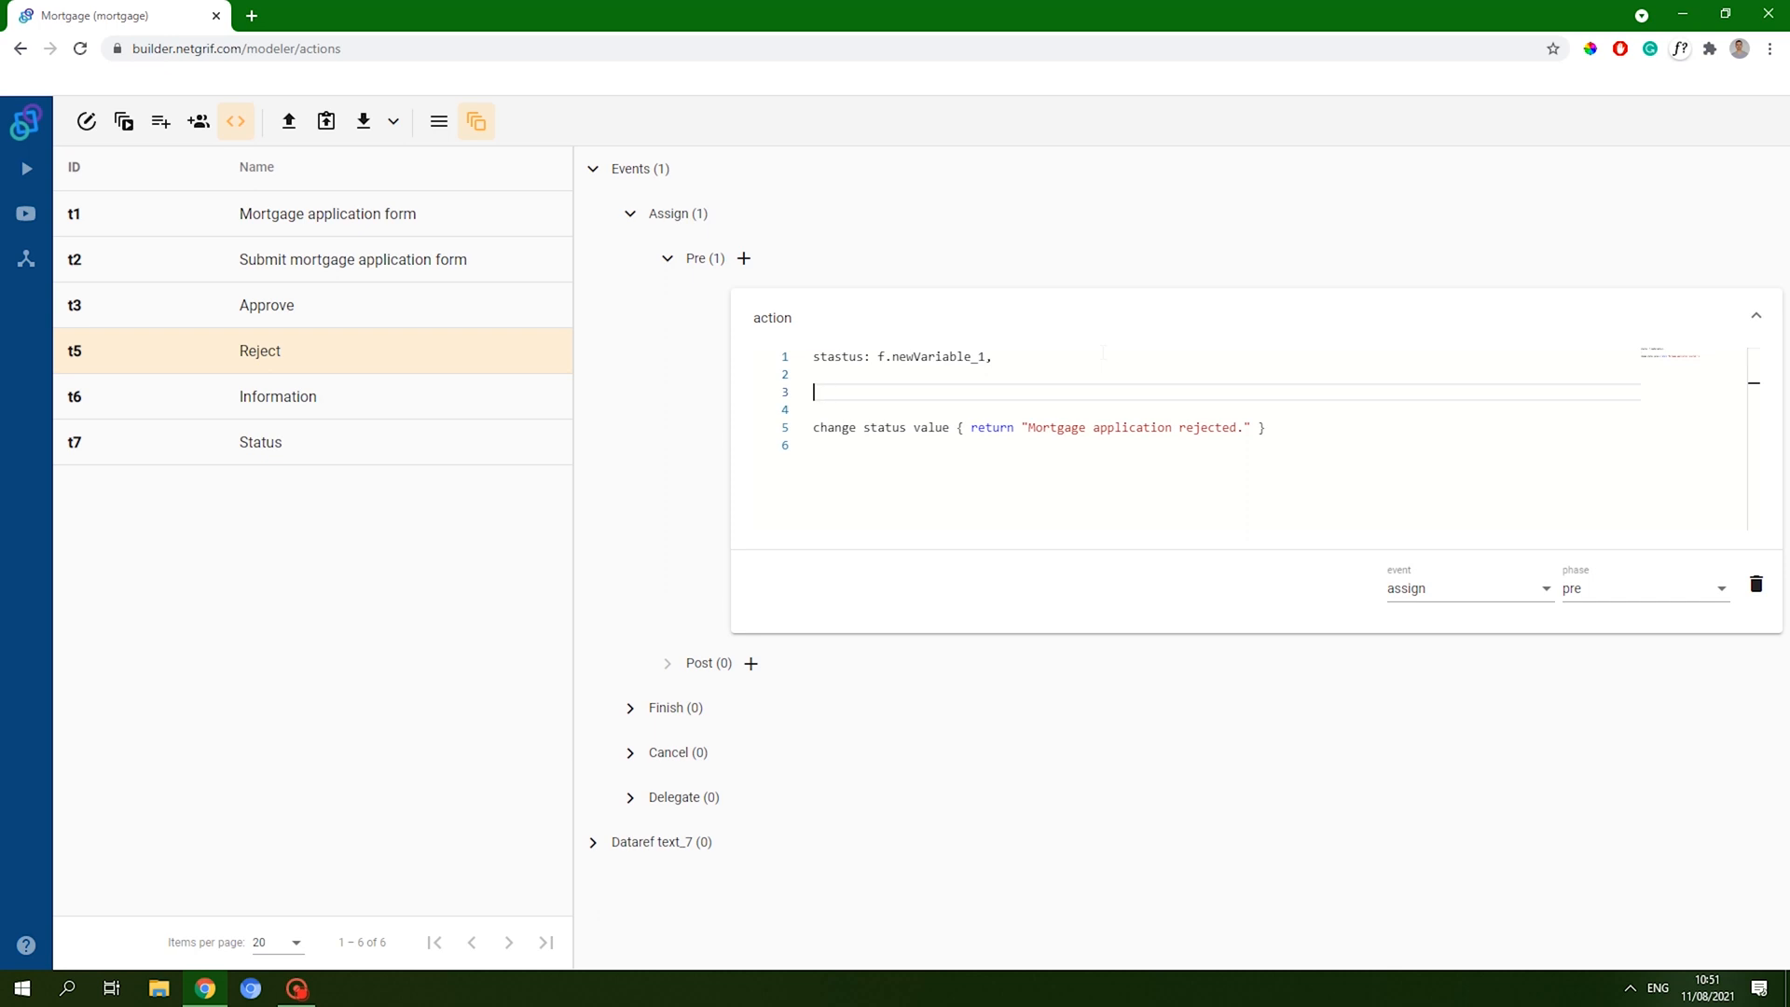
pyautogui.press('Up')
pyautogui.press('Up')
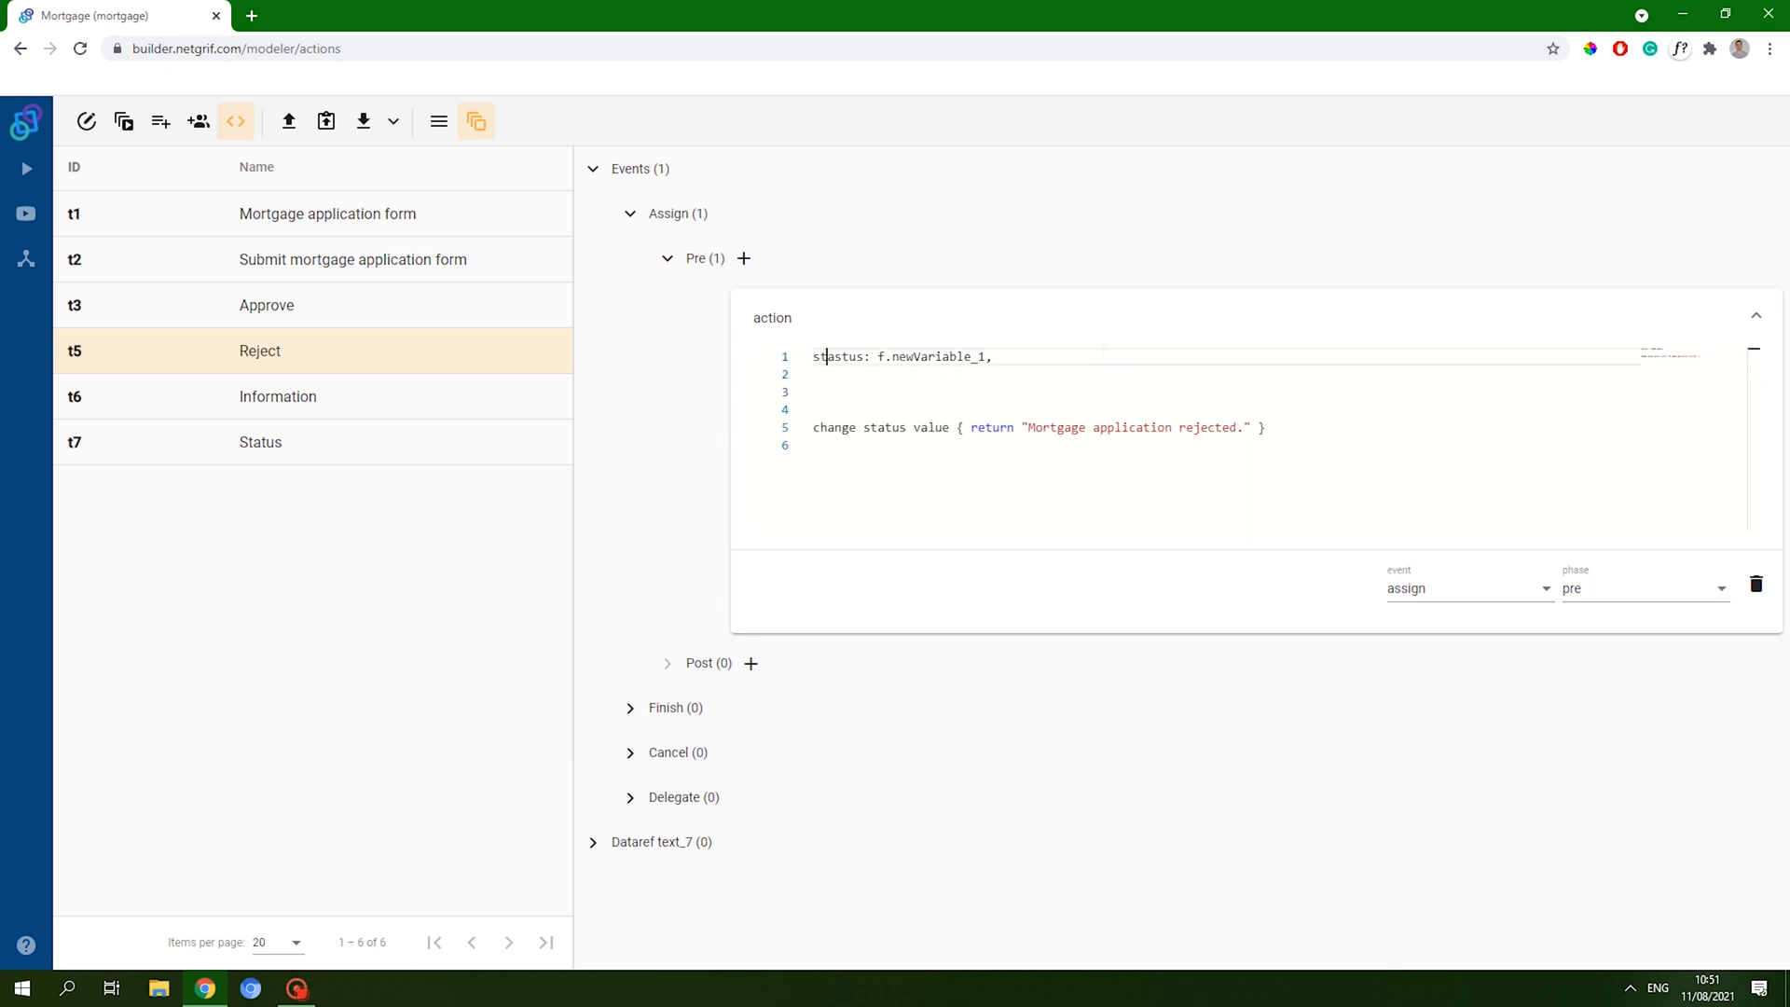
pyautogui.press('Right')
pyautogui.press('Delete')
pyautogui.click(419, 305)
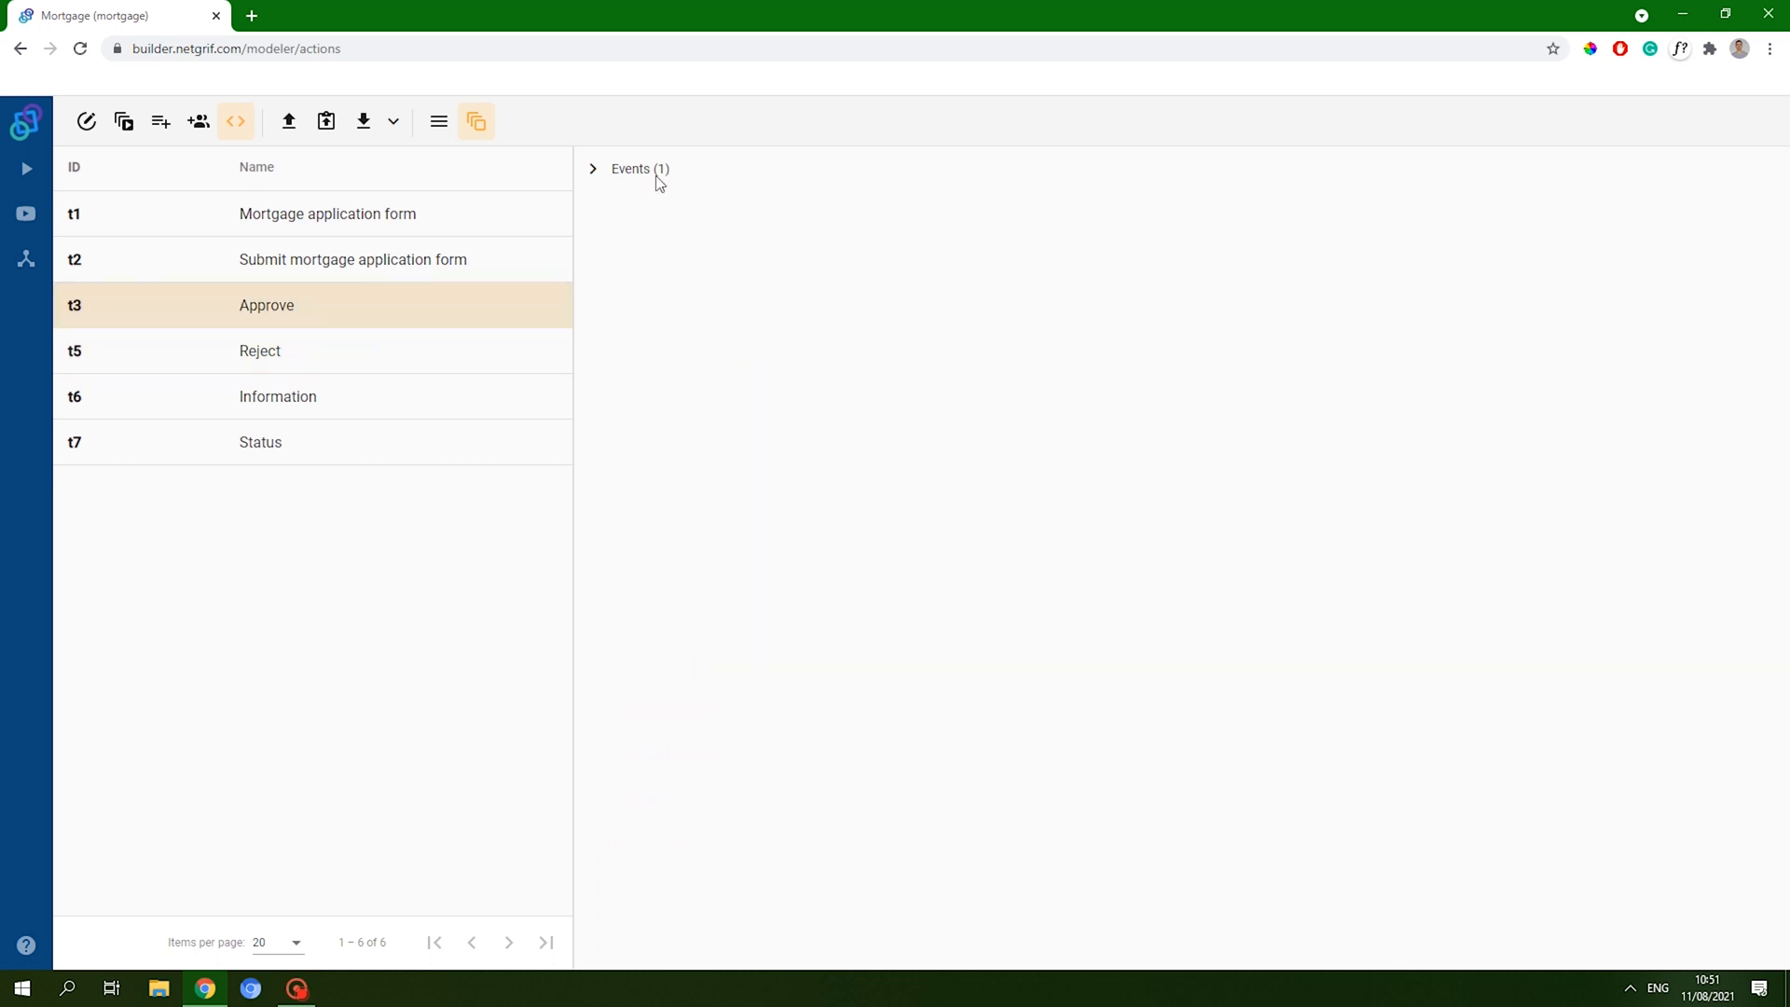
# - Fix 'stastus' to 'status' in the Approve transition's Finish pre action
pyautogui.click(643, 169)
pyautogui.click(627, 259)
pyautogui.click(665, 303)
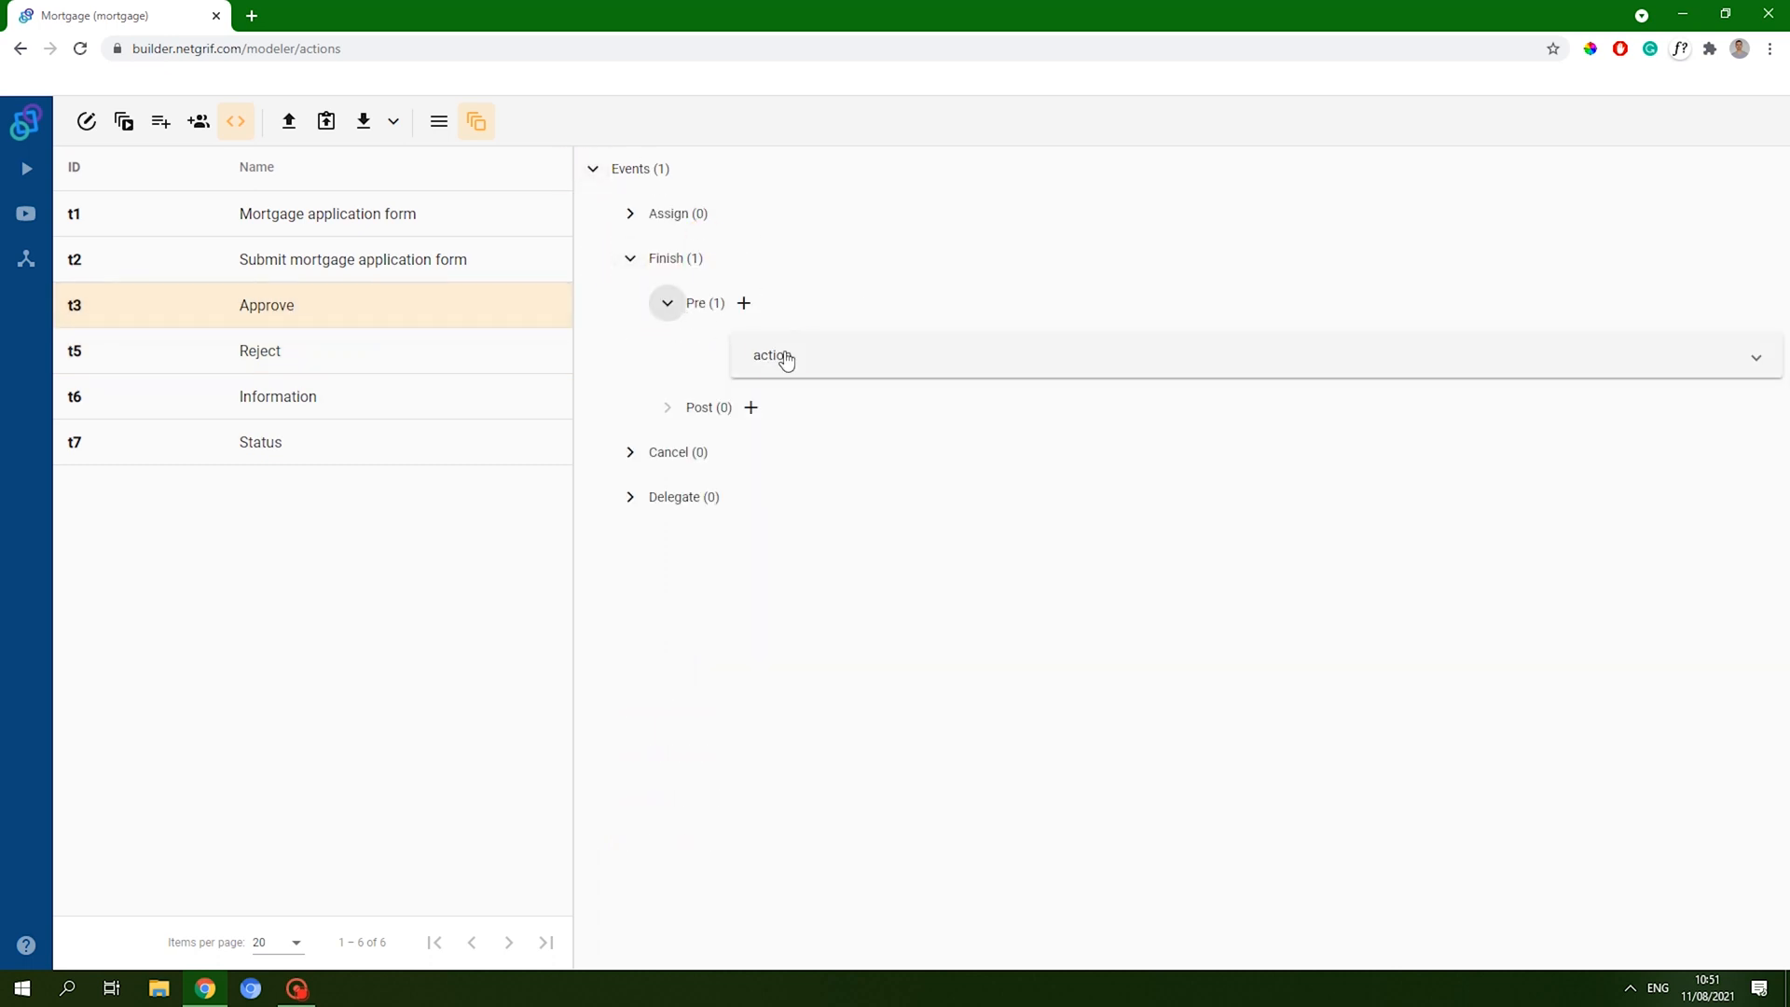
pyautogui.click(839, 401)
pyautogui.press('BackSpace')
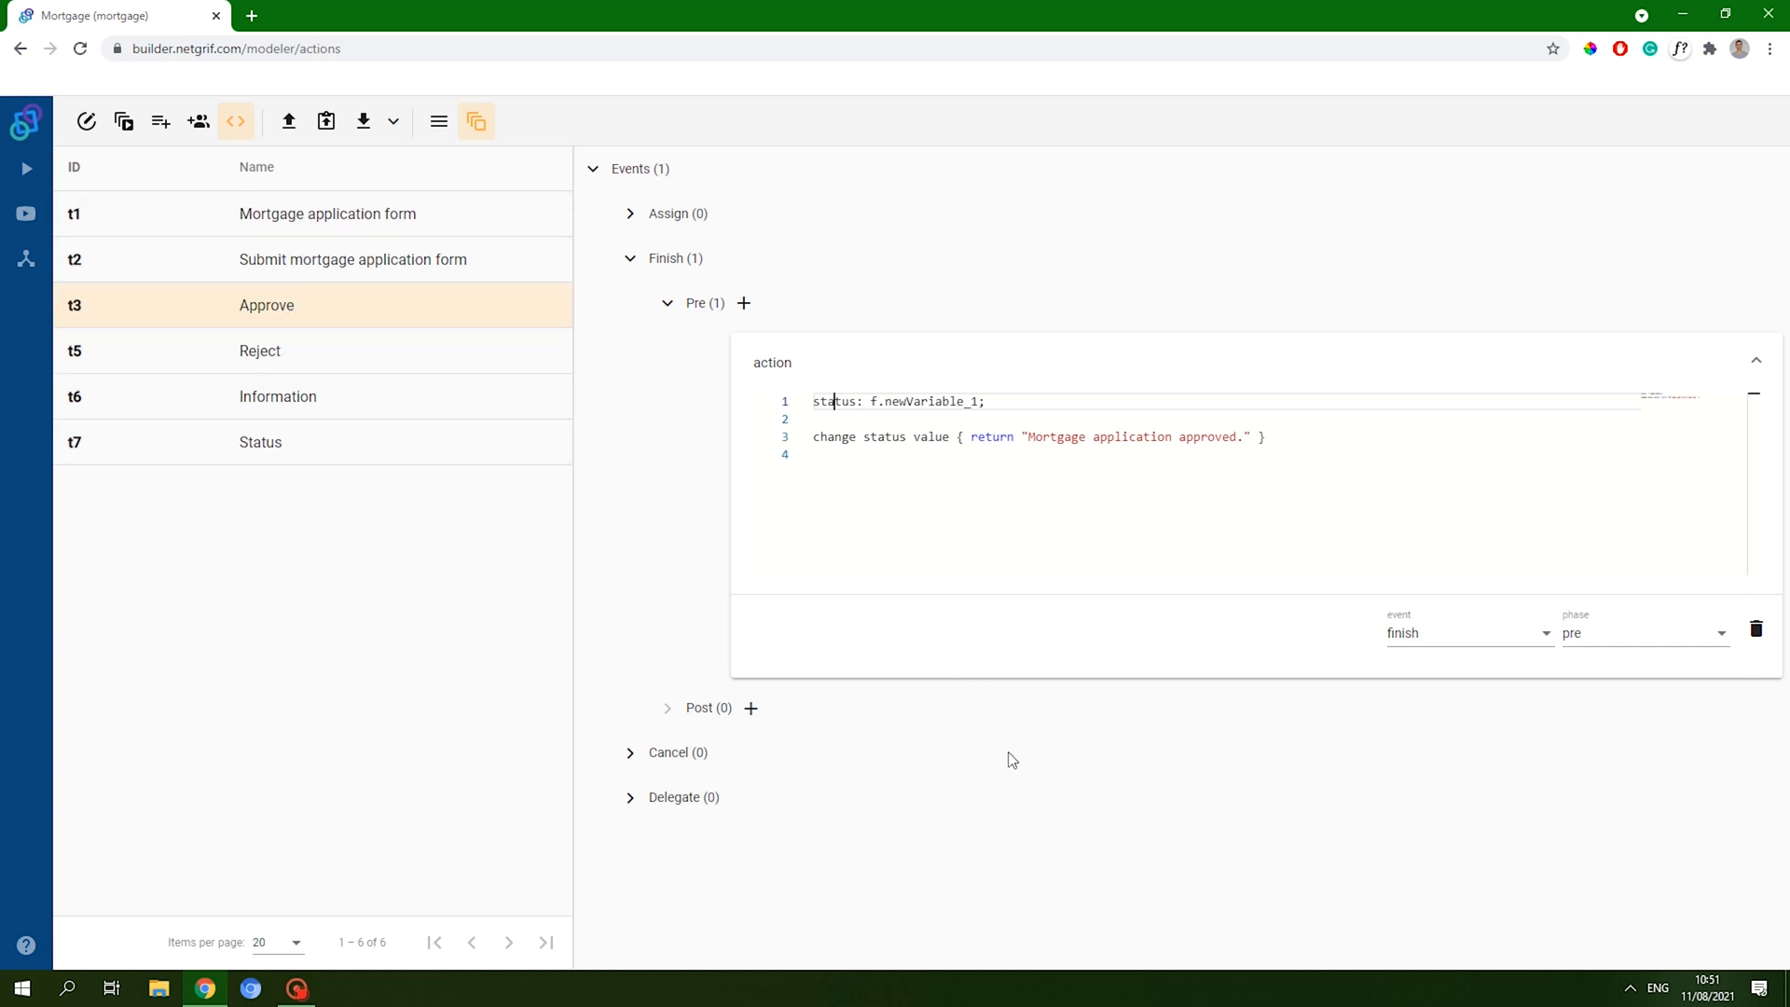
pyautogui.click(756, 536)
pyautogui.press('Return')
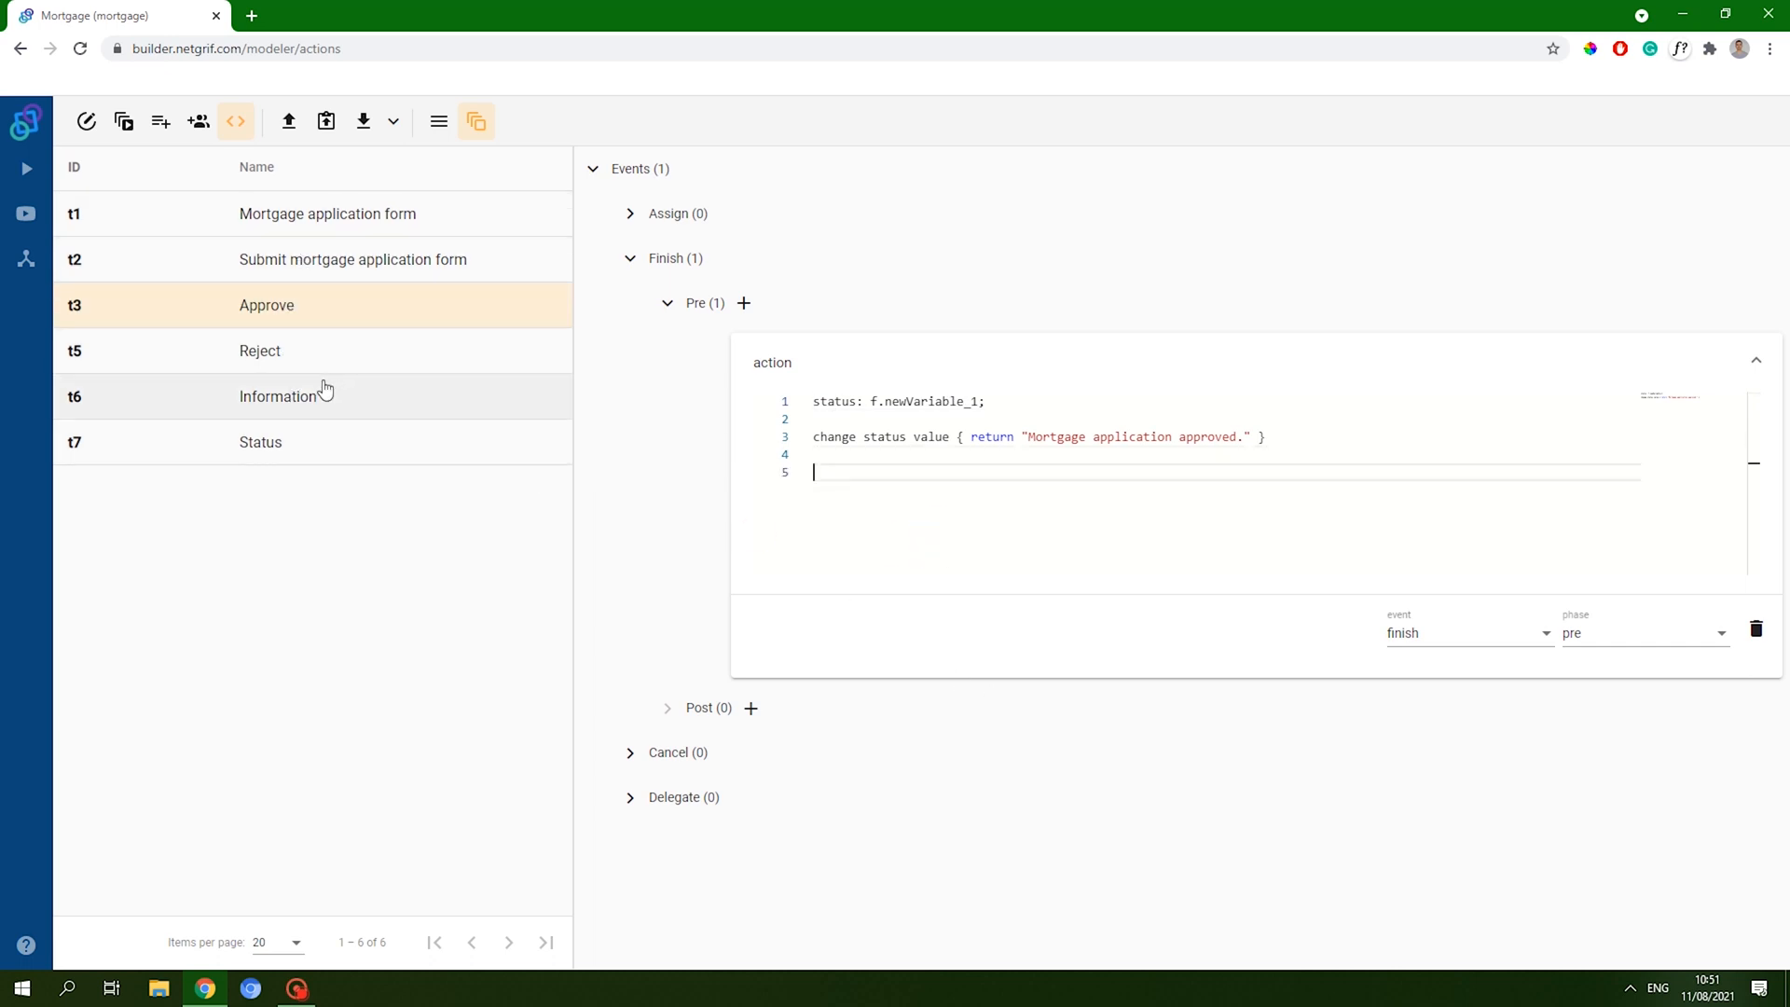
# - Check the status spelling in Submit's Finish pre action and add a blank line
pyautogui.click(327, 291)
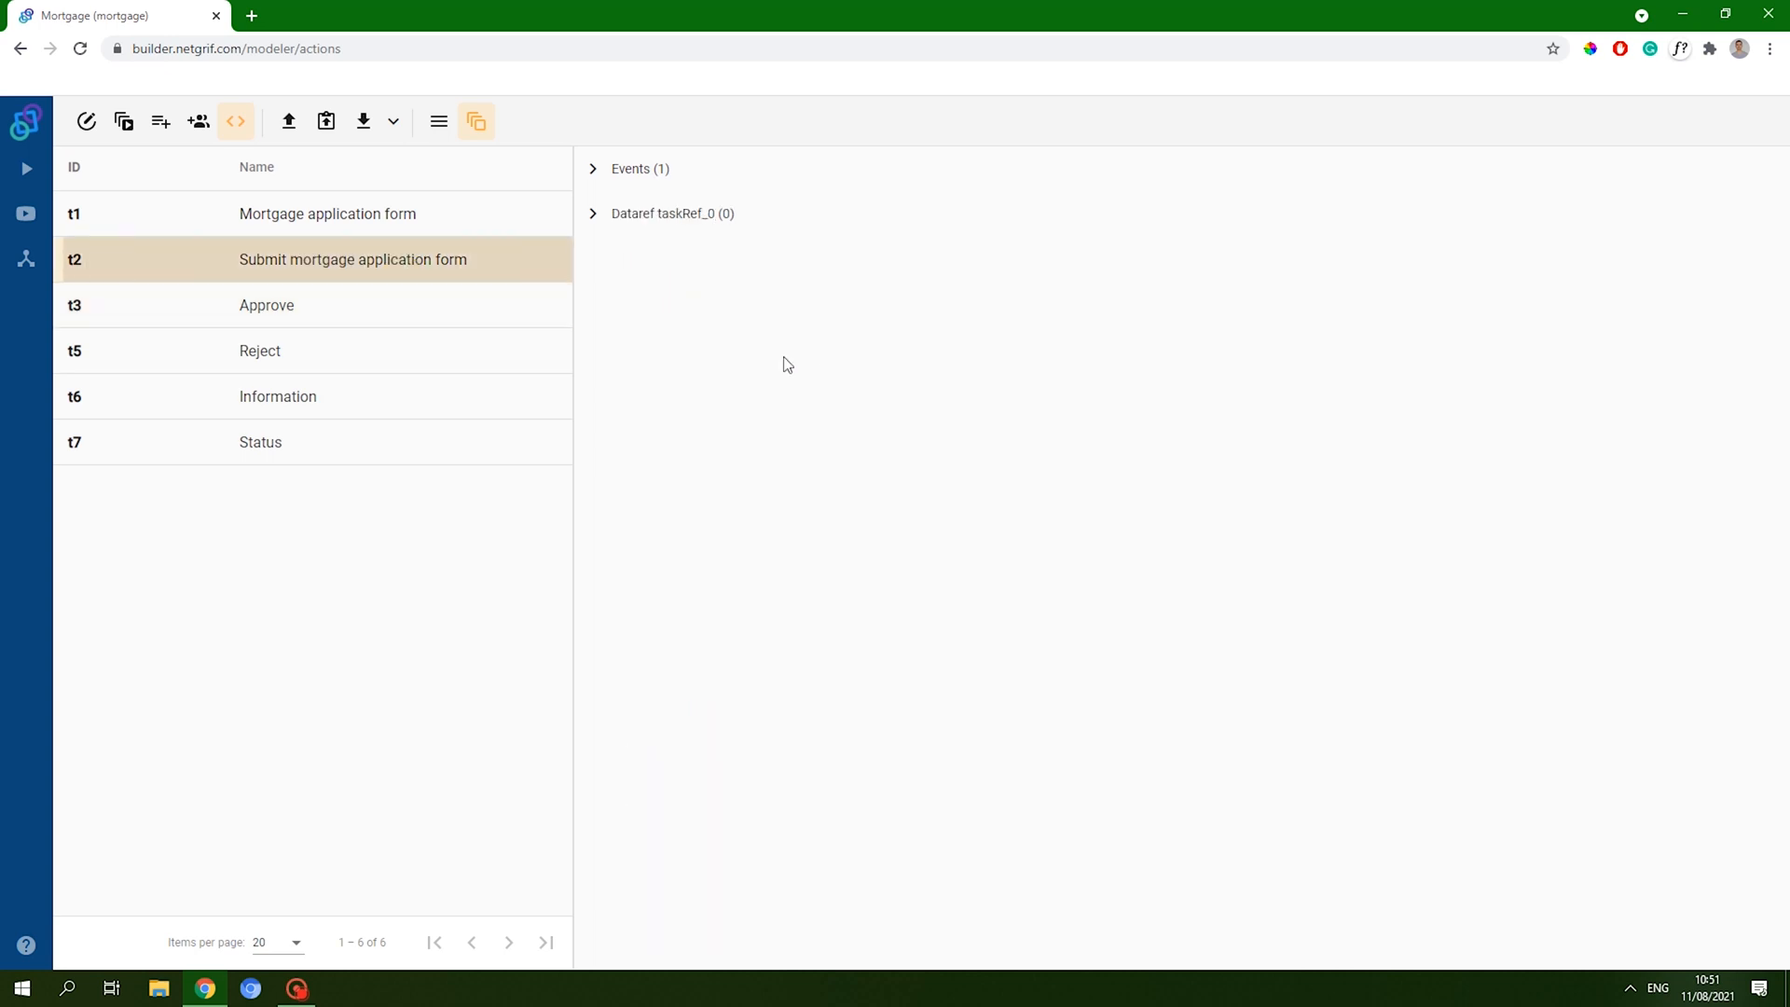
pyautogui.click(612, 181)
pyautogui.click(630, 258)
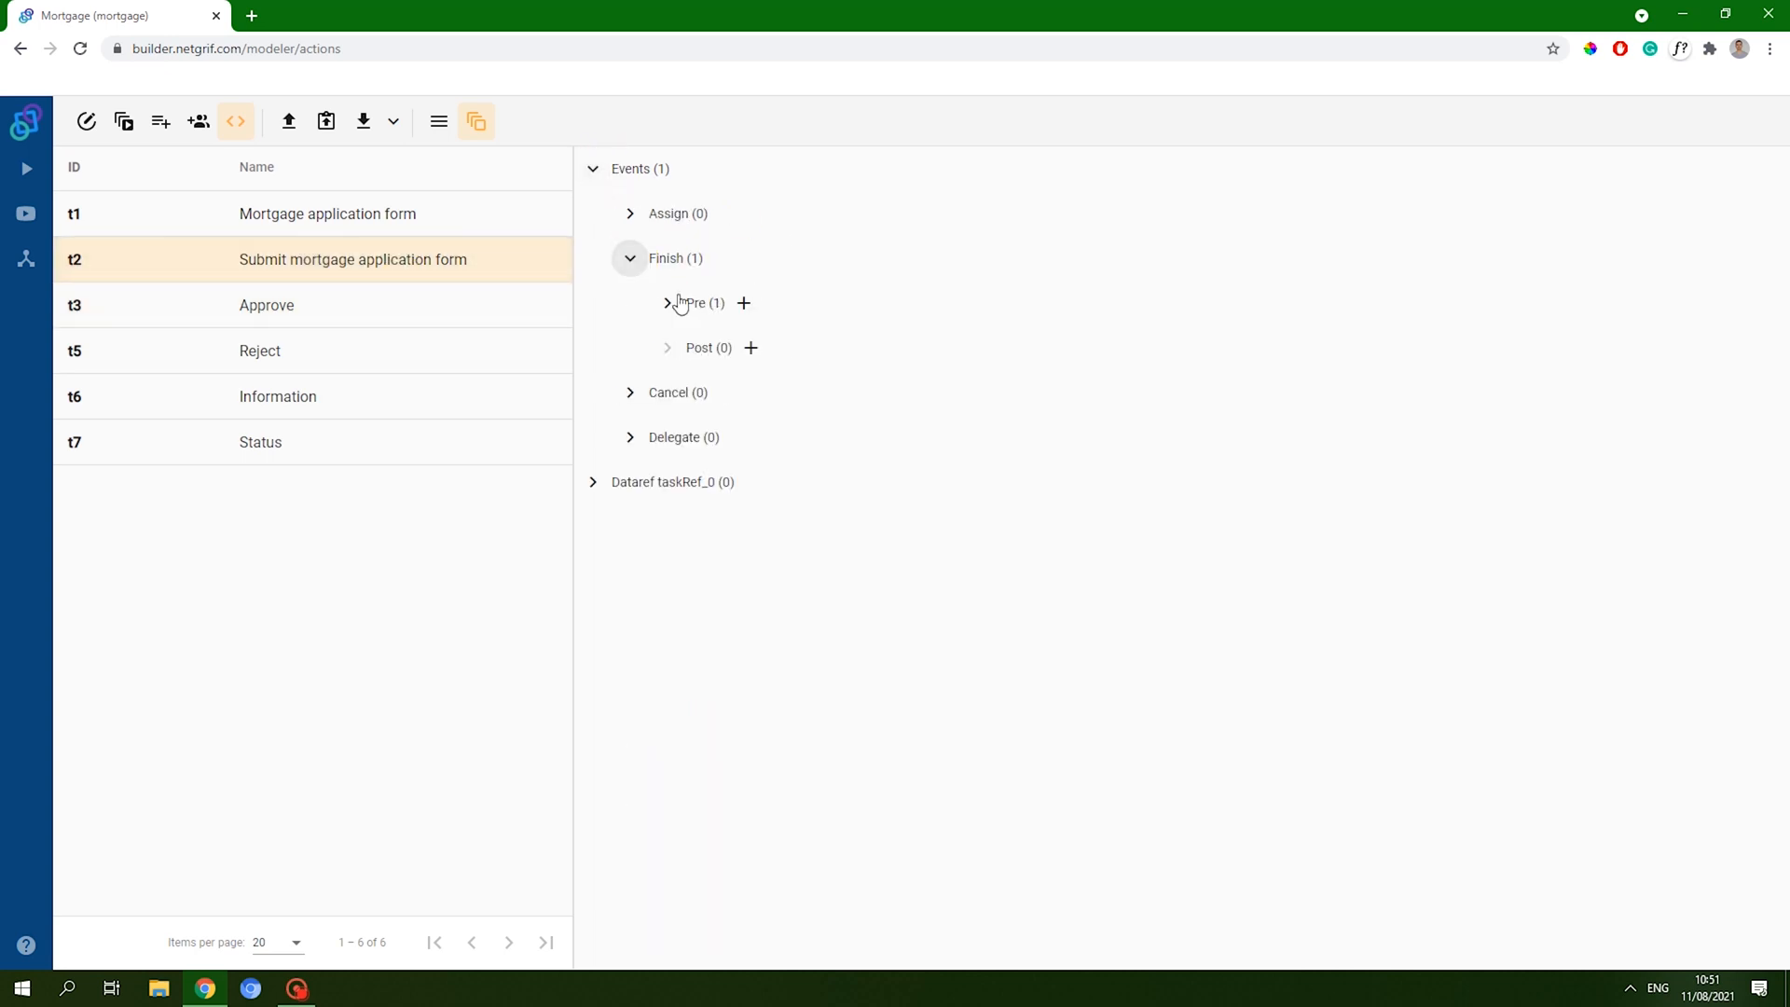
pyautogui.click(667, 303)
pyautogui.click(787, 356)
pyautogui.click(835, 401)
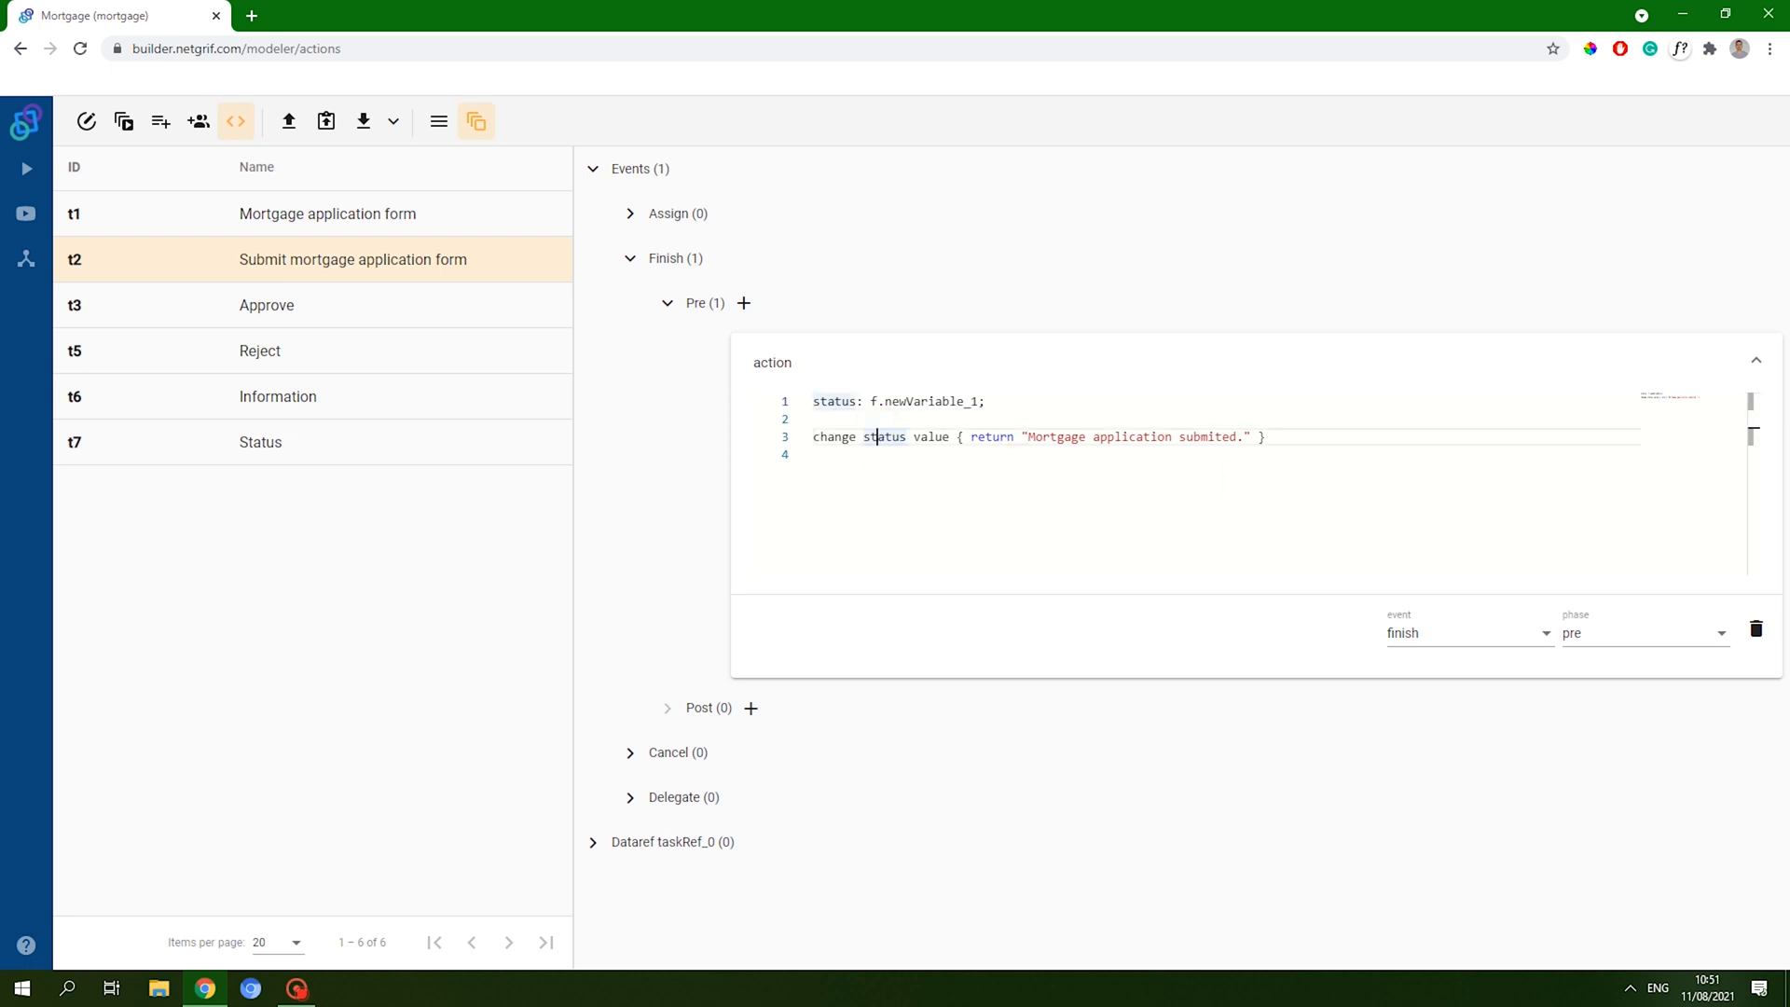
pyautogui.click(1322, 429)
pyautogui.press('Return')
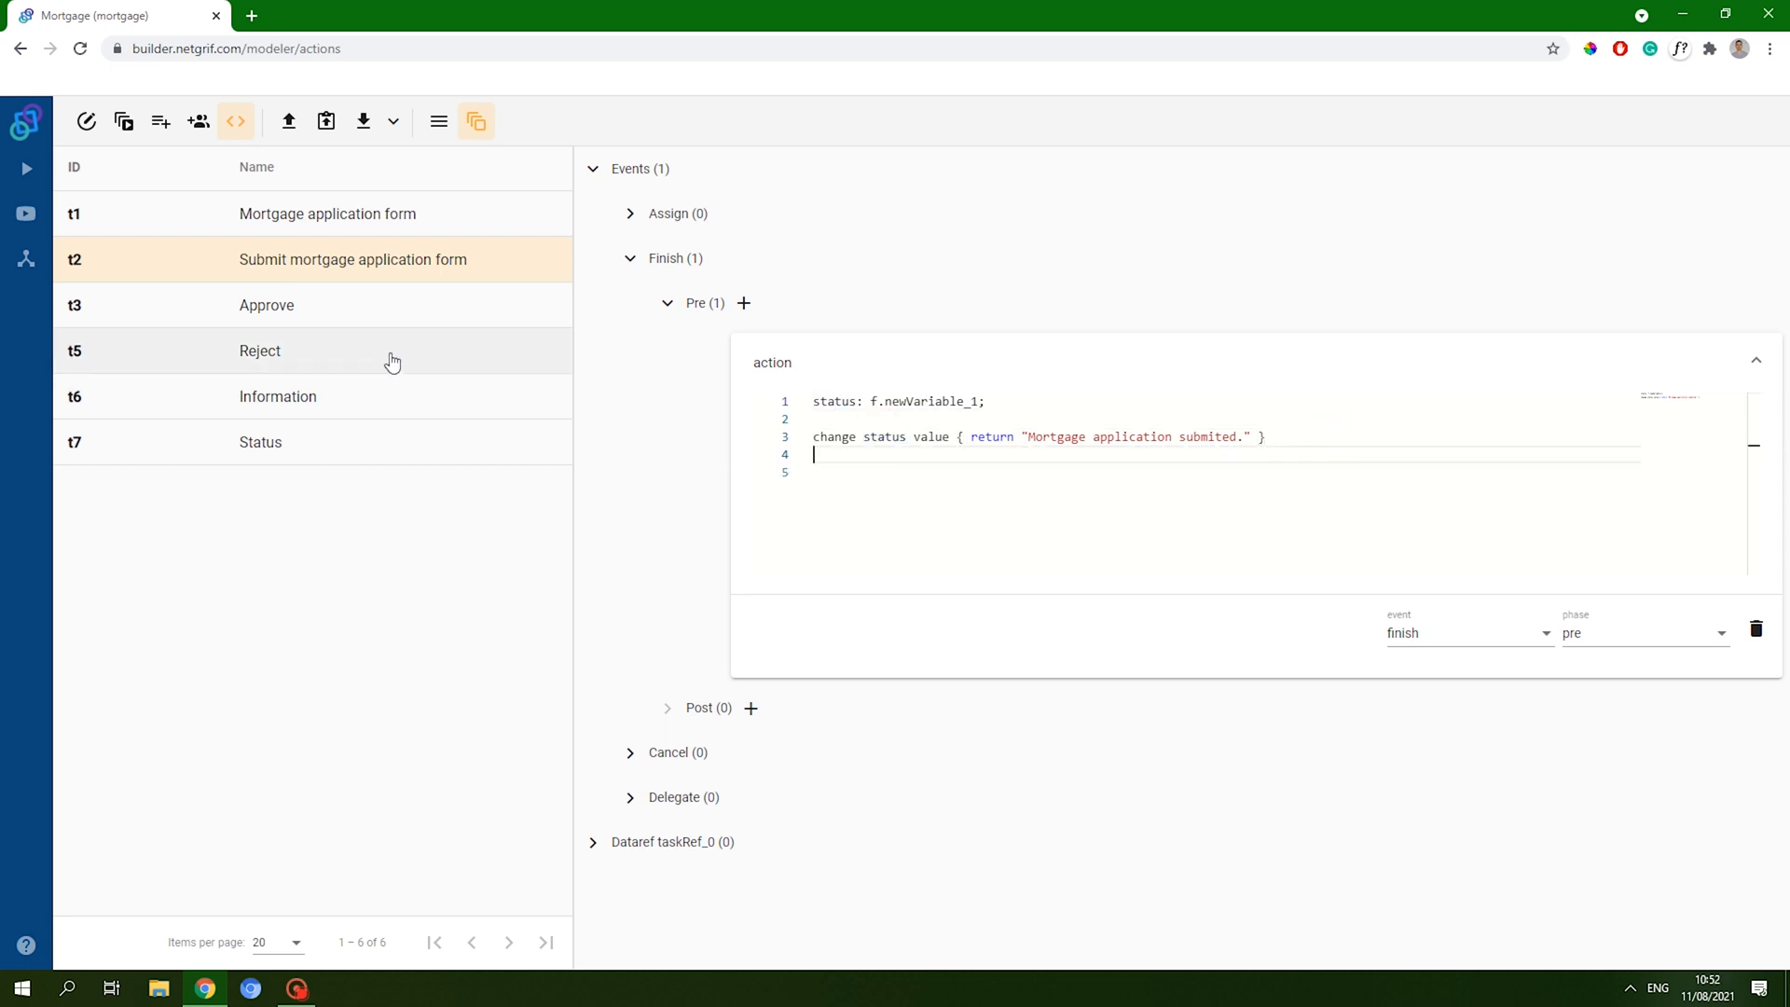
# - Show the Approve transition's Finish pre action again
pyautogui.click(381, 315)
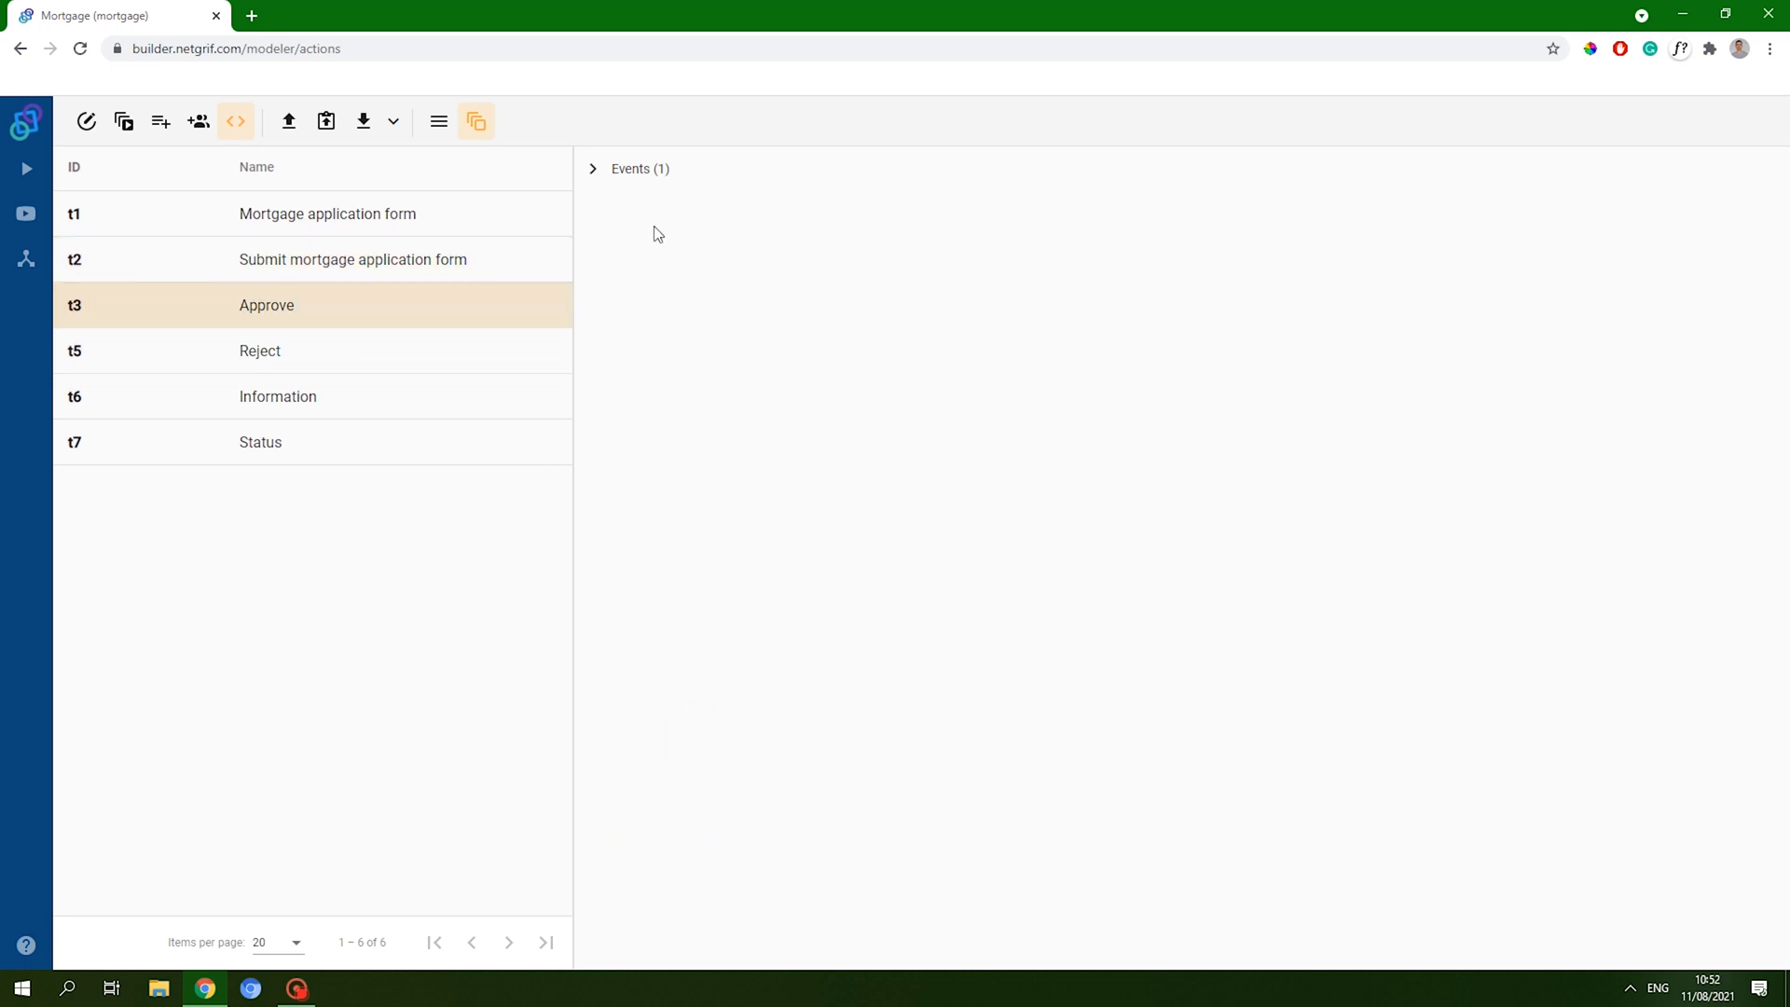
pyautogui.click(719, 220)
pyautogui.click(629, 257)
pyautogui.click(664, 305)
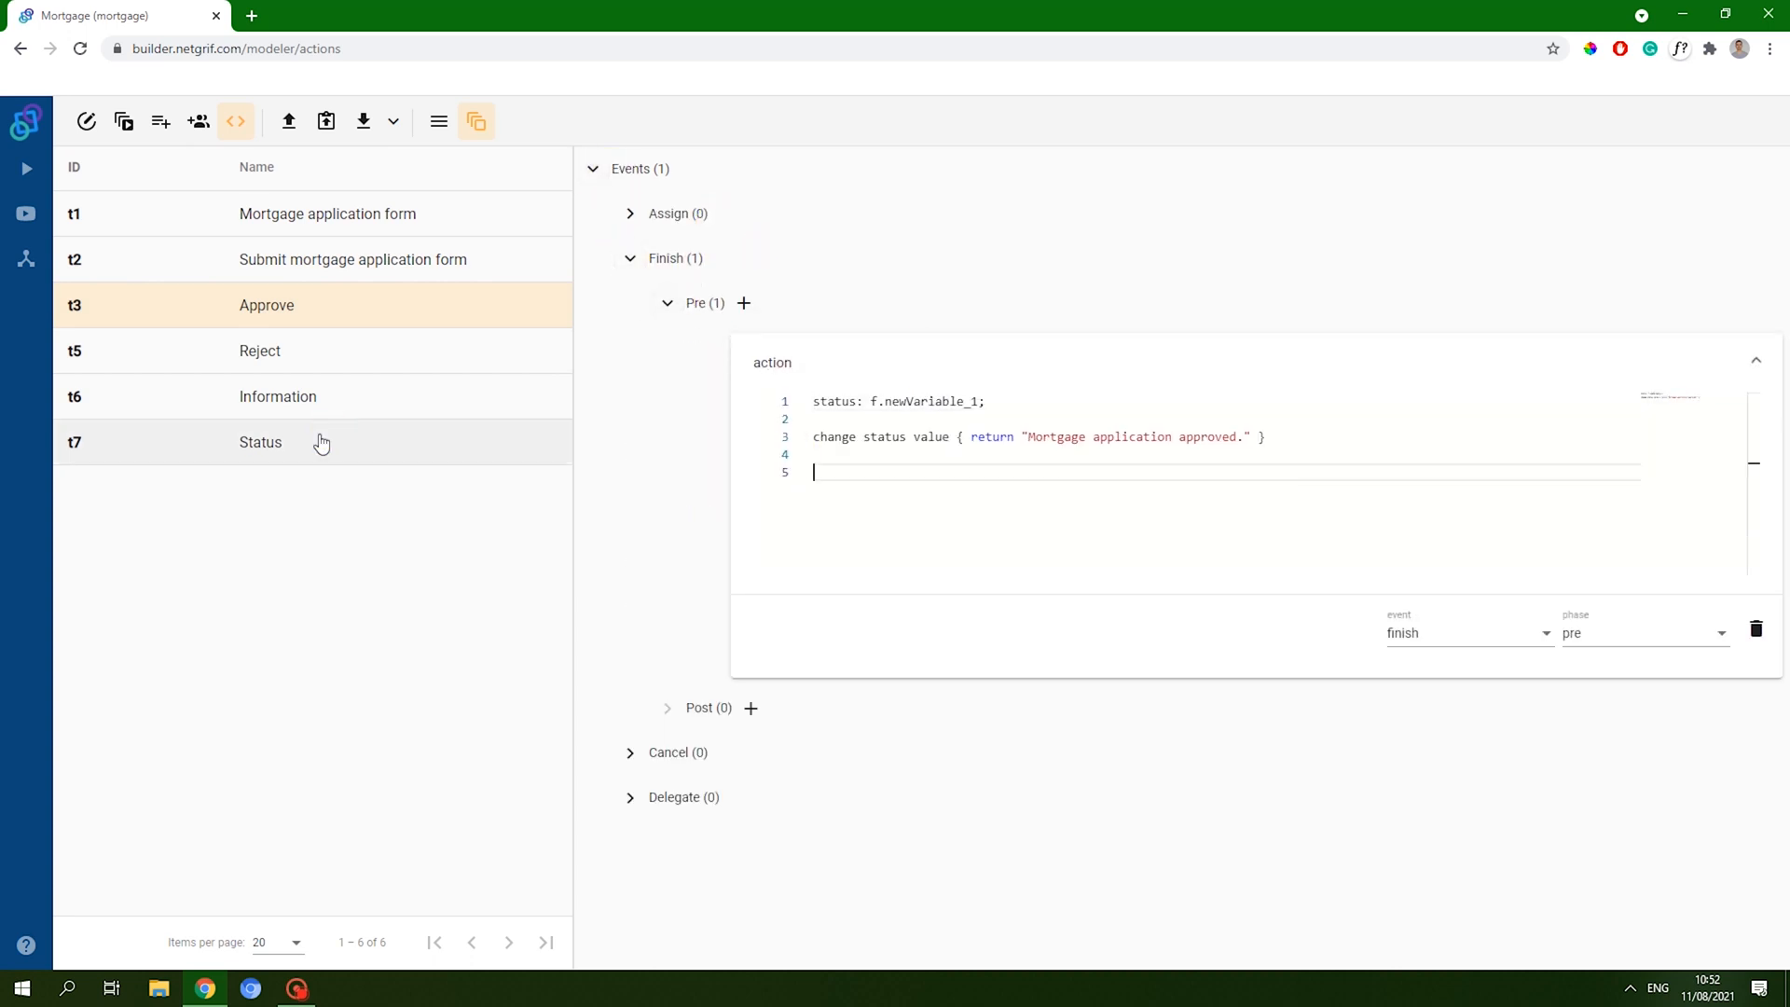
# - Add 'reject: f.text_7,' as line 2 of Reject's Assign pre action, referencing Reason for rejection
pyautogui.click(265, 353)
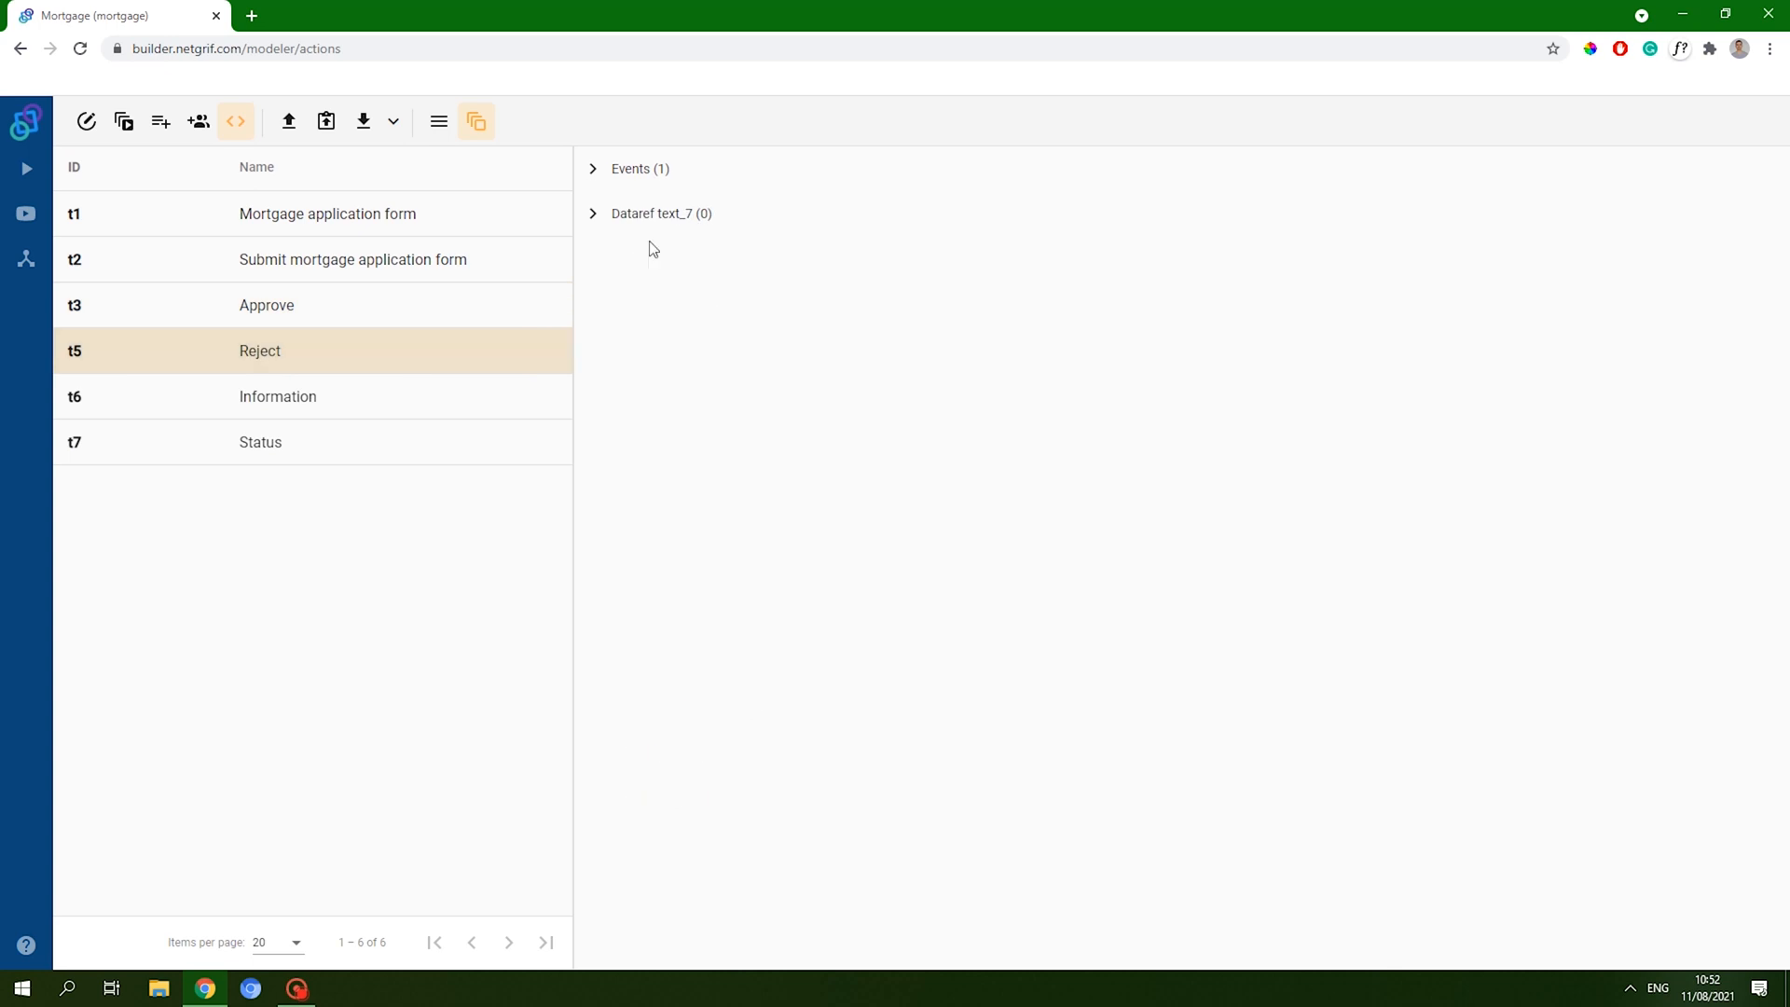
pyautogui.click(593, 170)
pyautogui.click(672, 233)
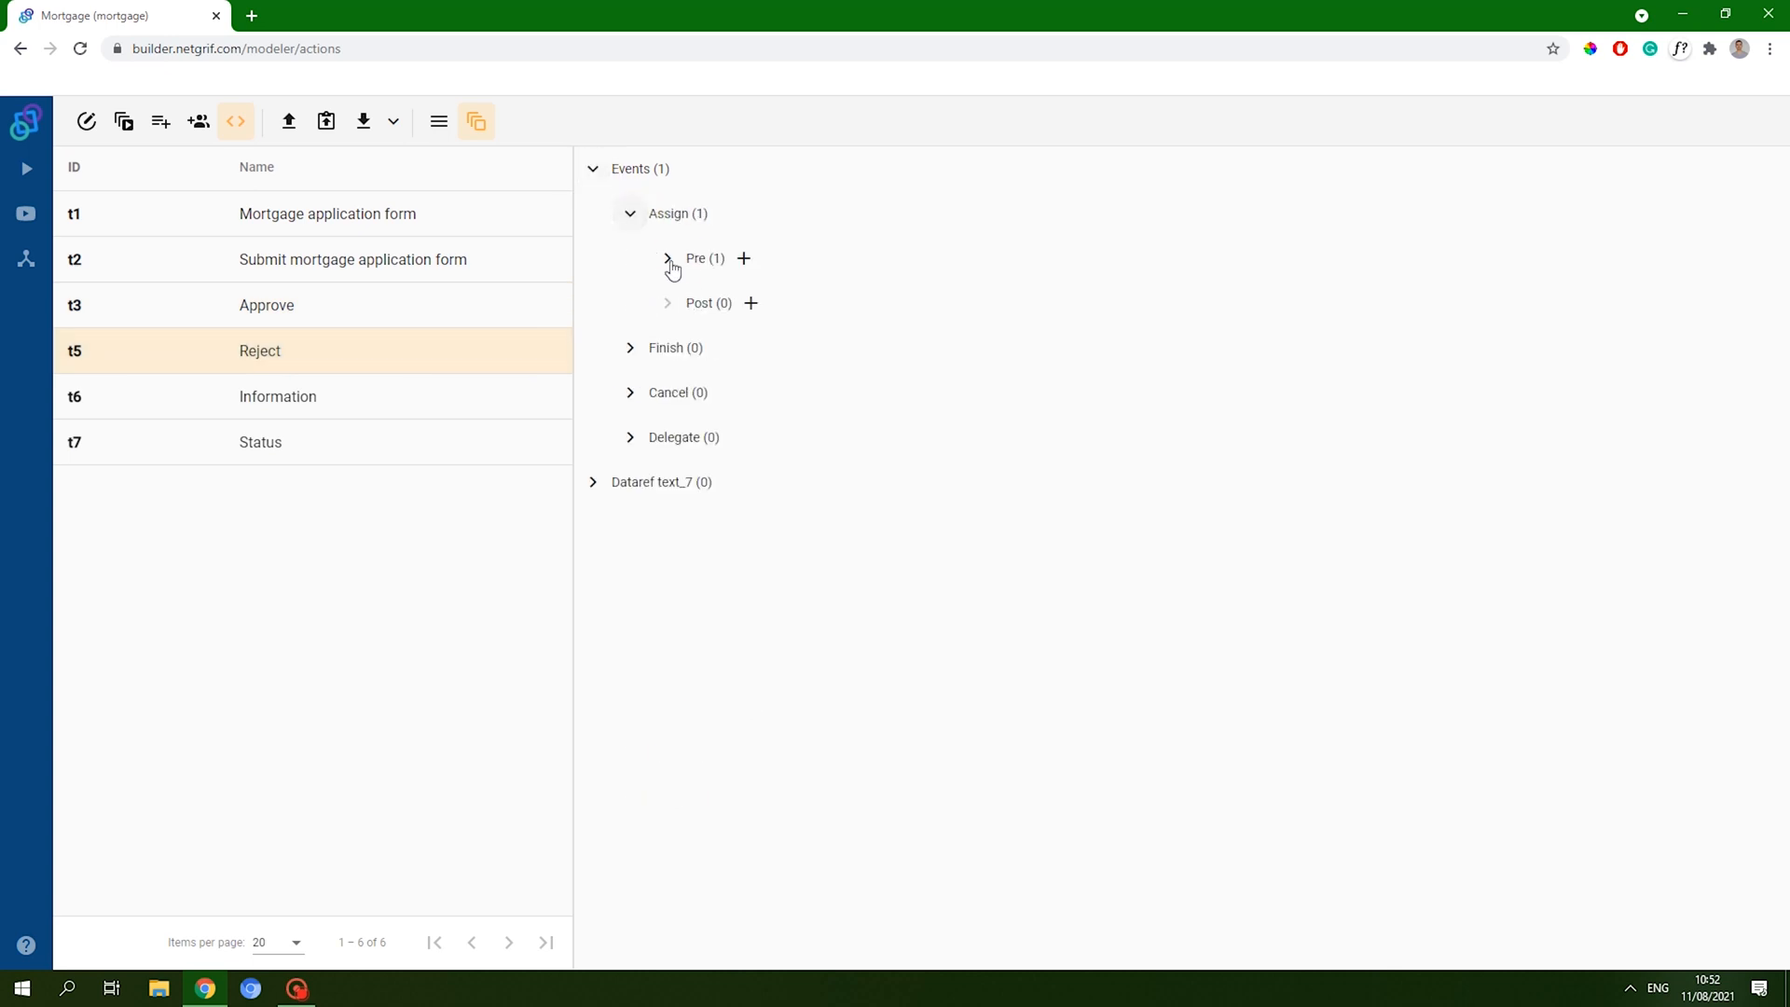
pyautogui.click(668, 259)
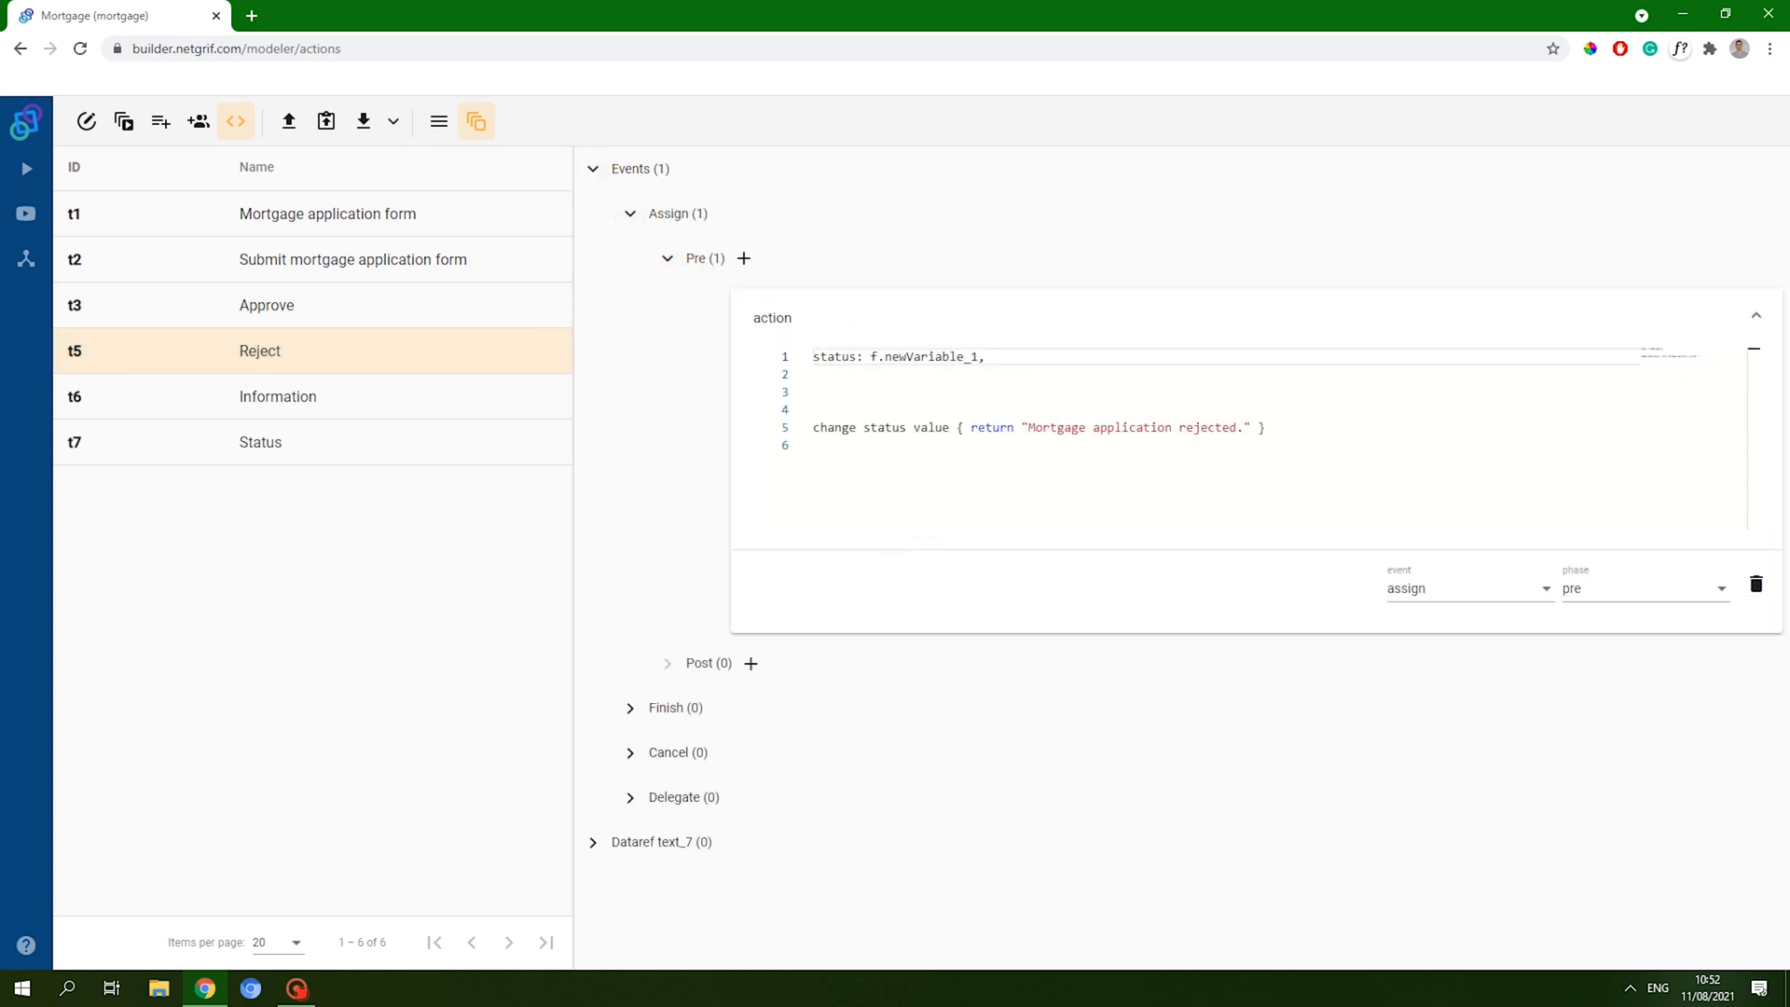
pyautogui.click(1016, 373)
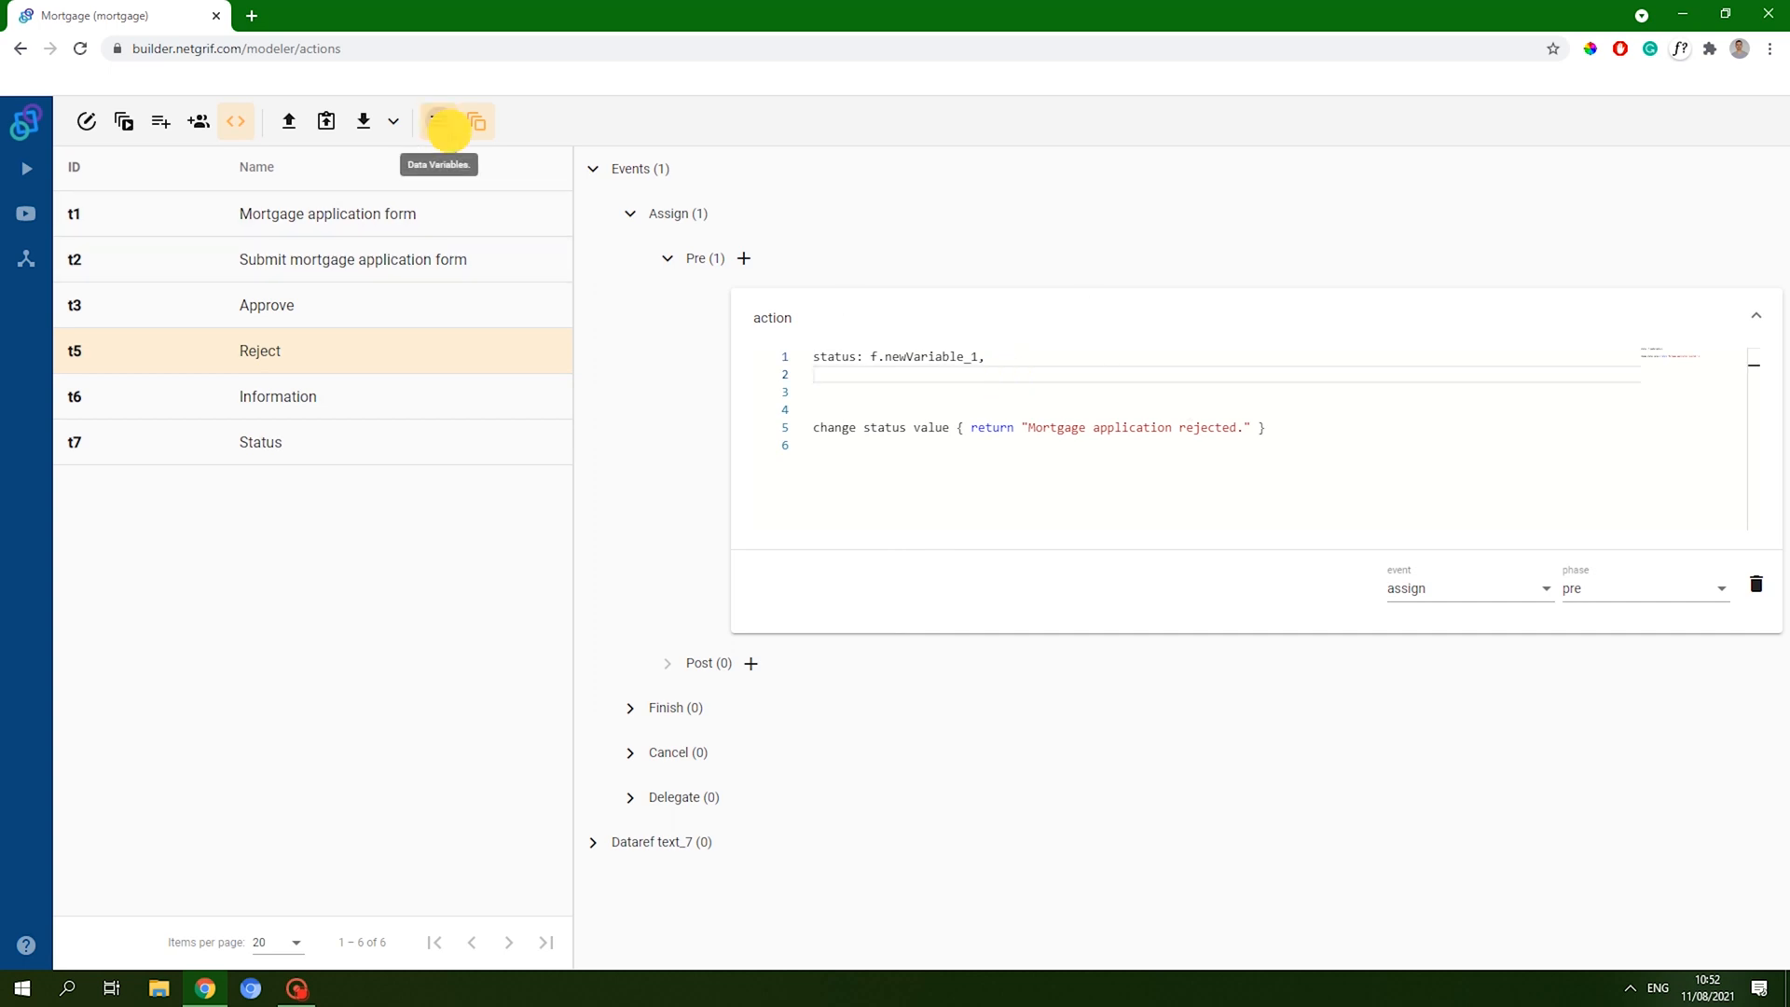
pyautogui.click(439, 121)
pyautogui.scroll(-1, 335, 736)
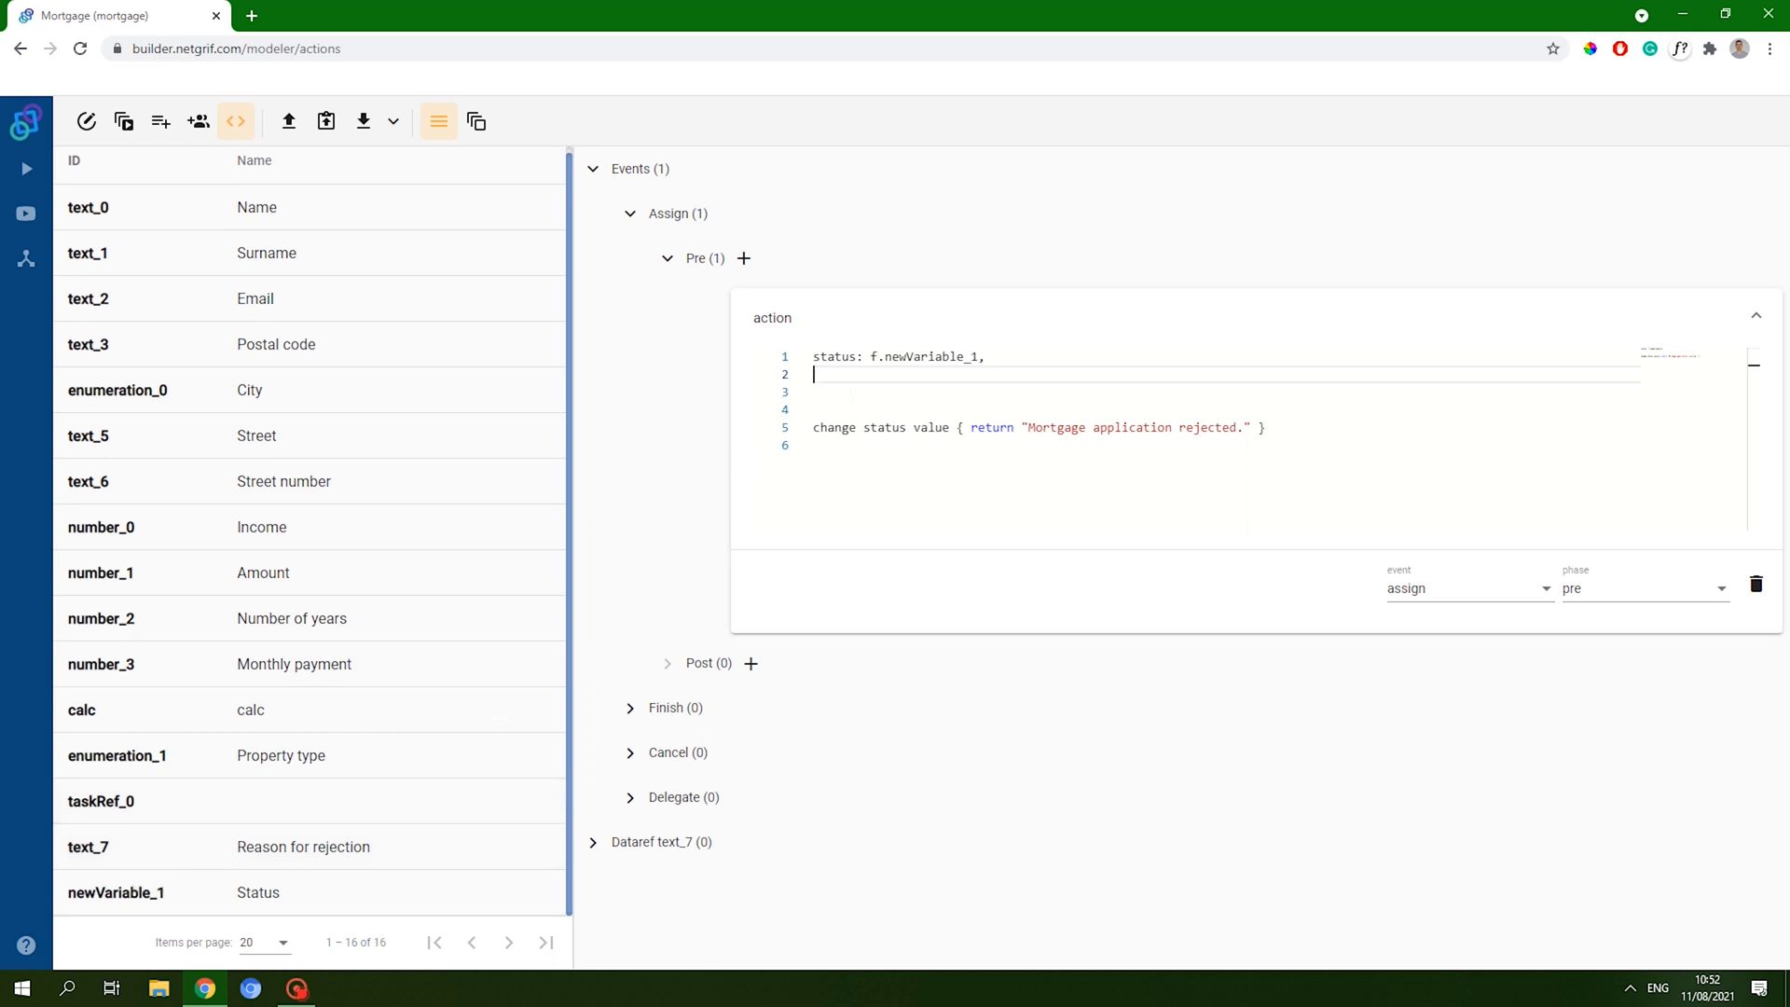
pyautogui.write('re')
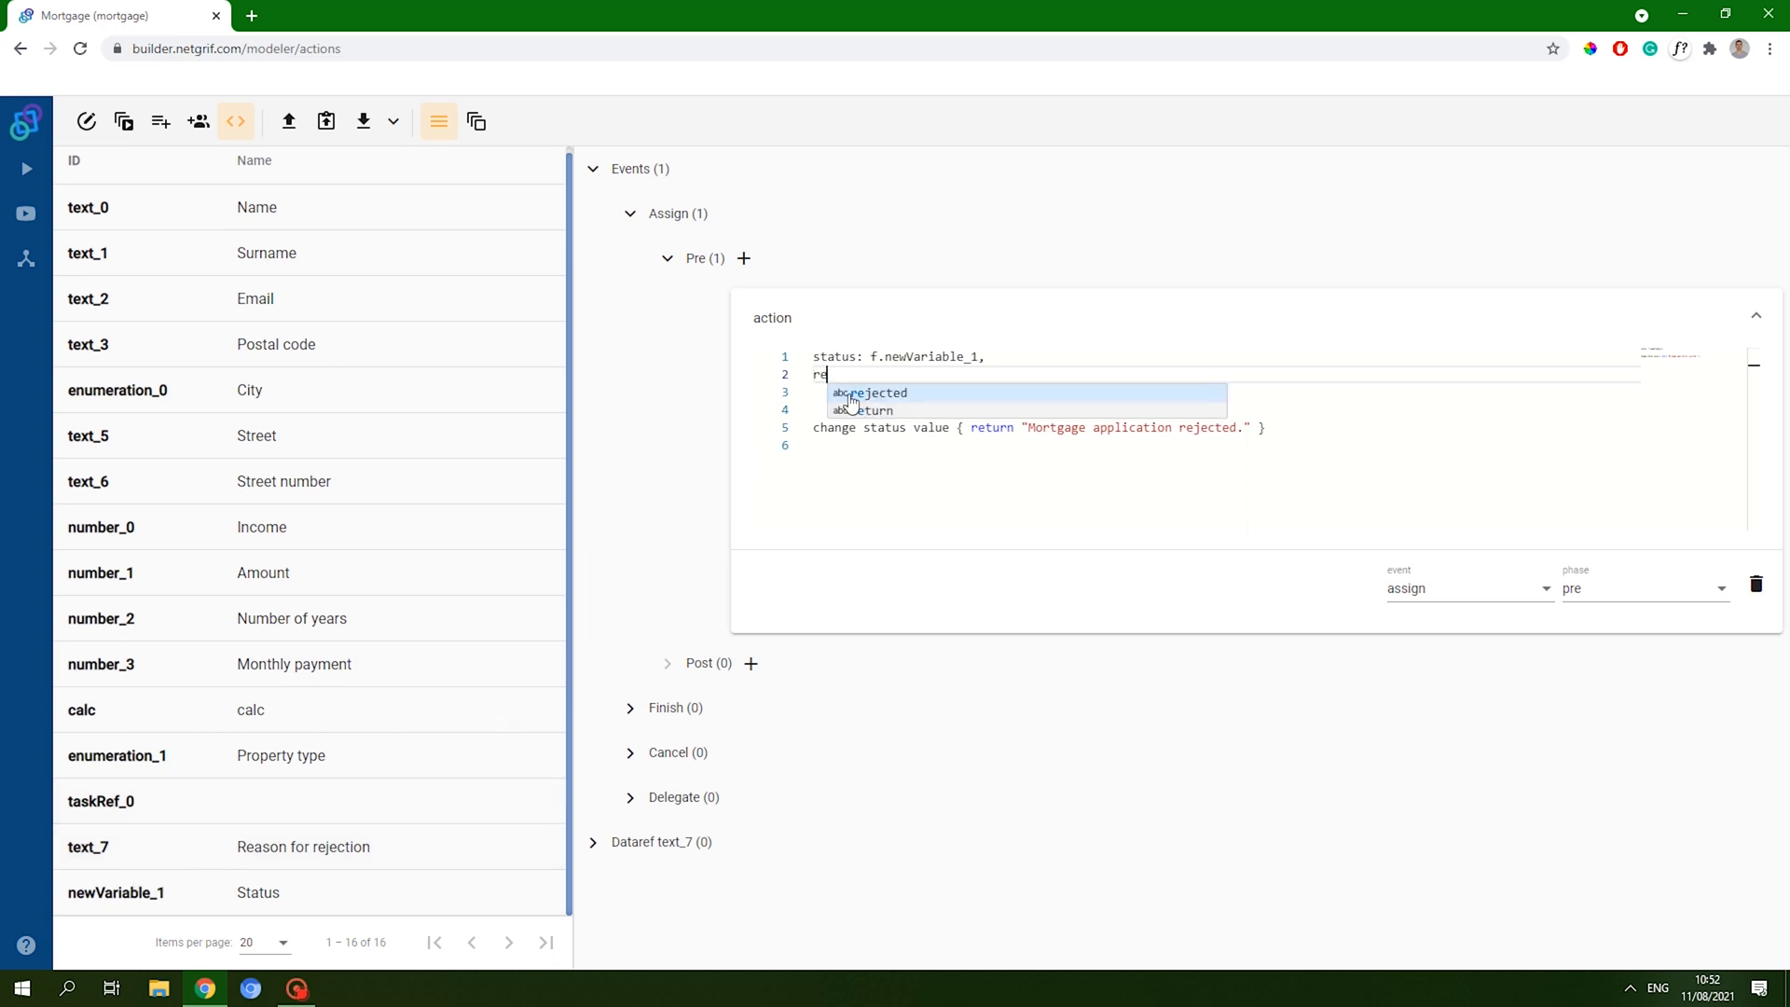
pyautogui.write('je')
pyautogui.write(': f.text_7,')
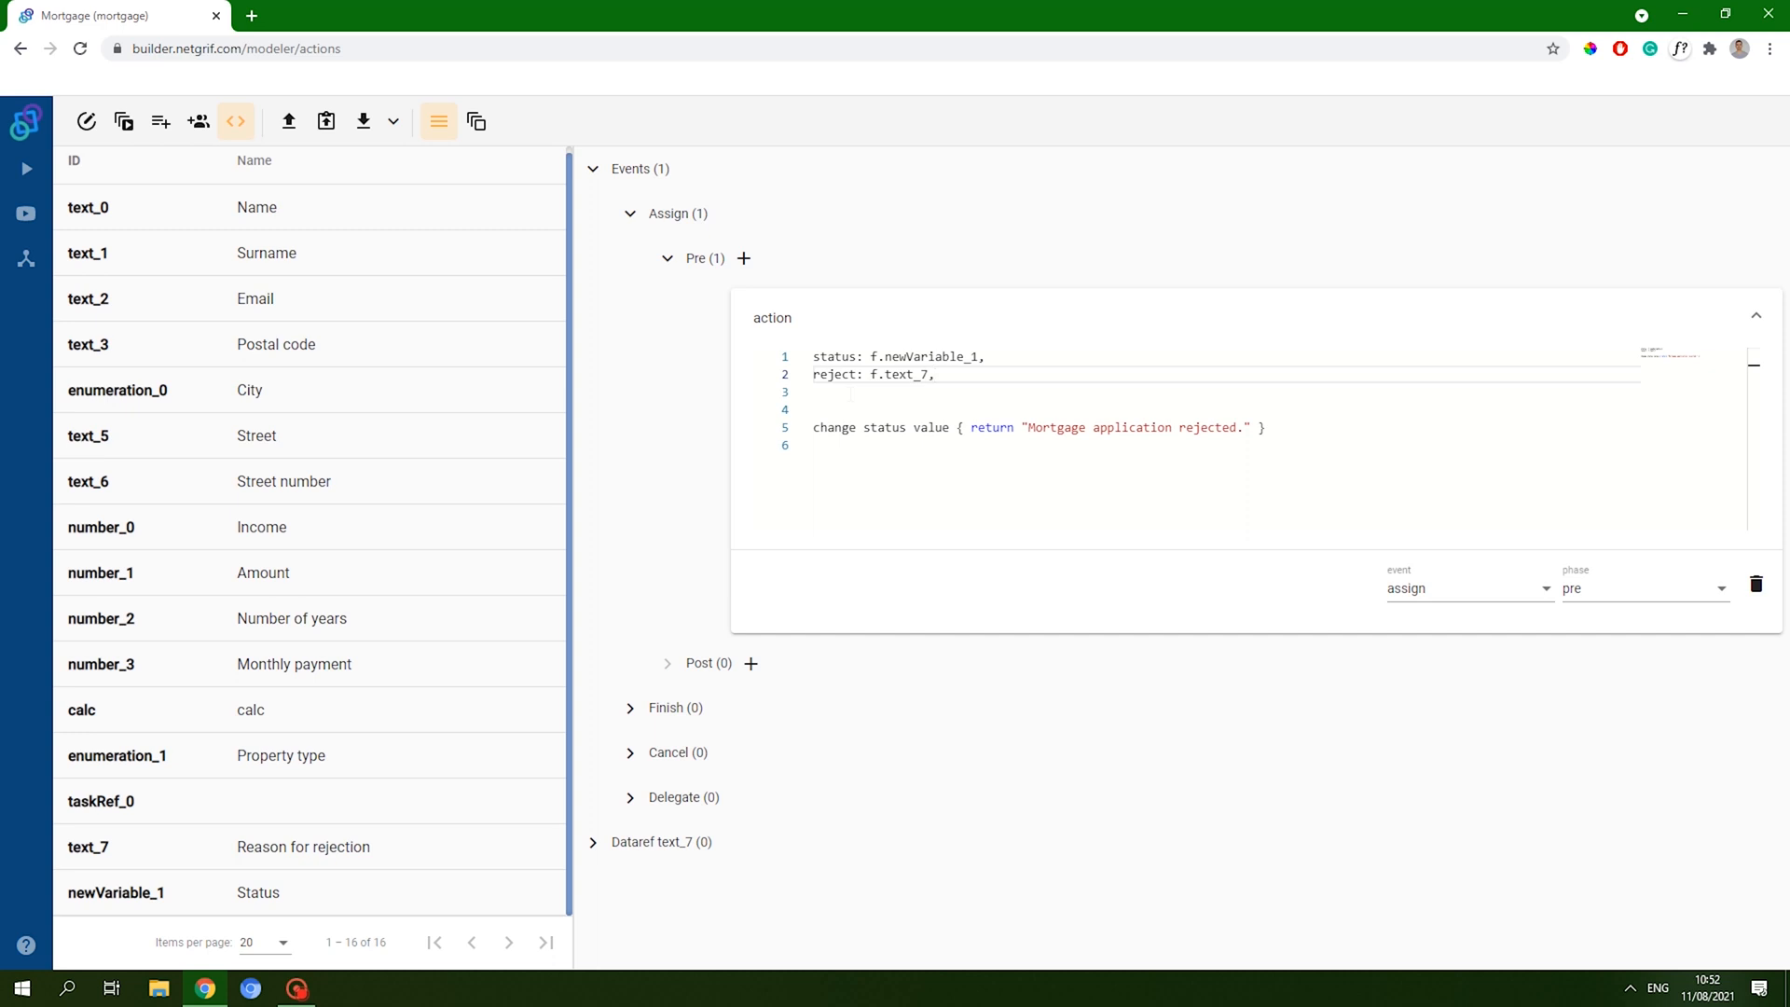
pyautogui.press('Return')
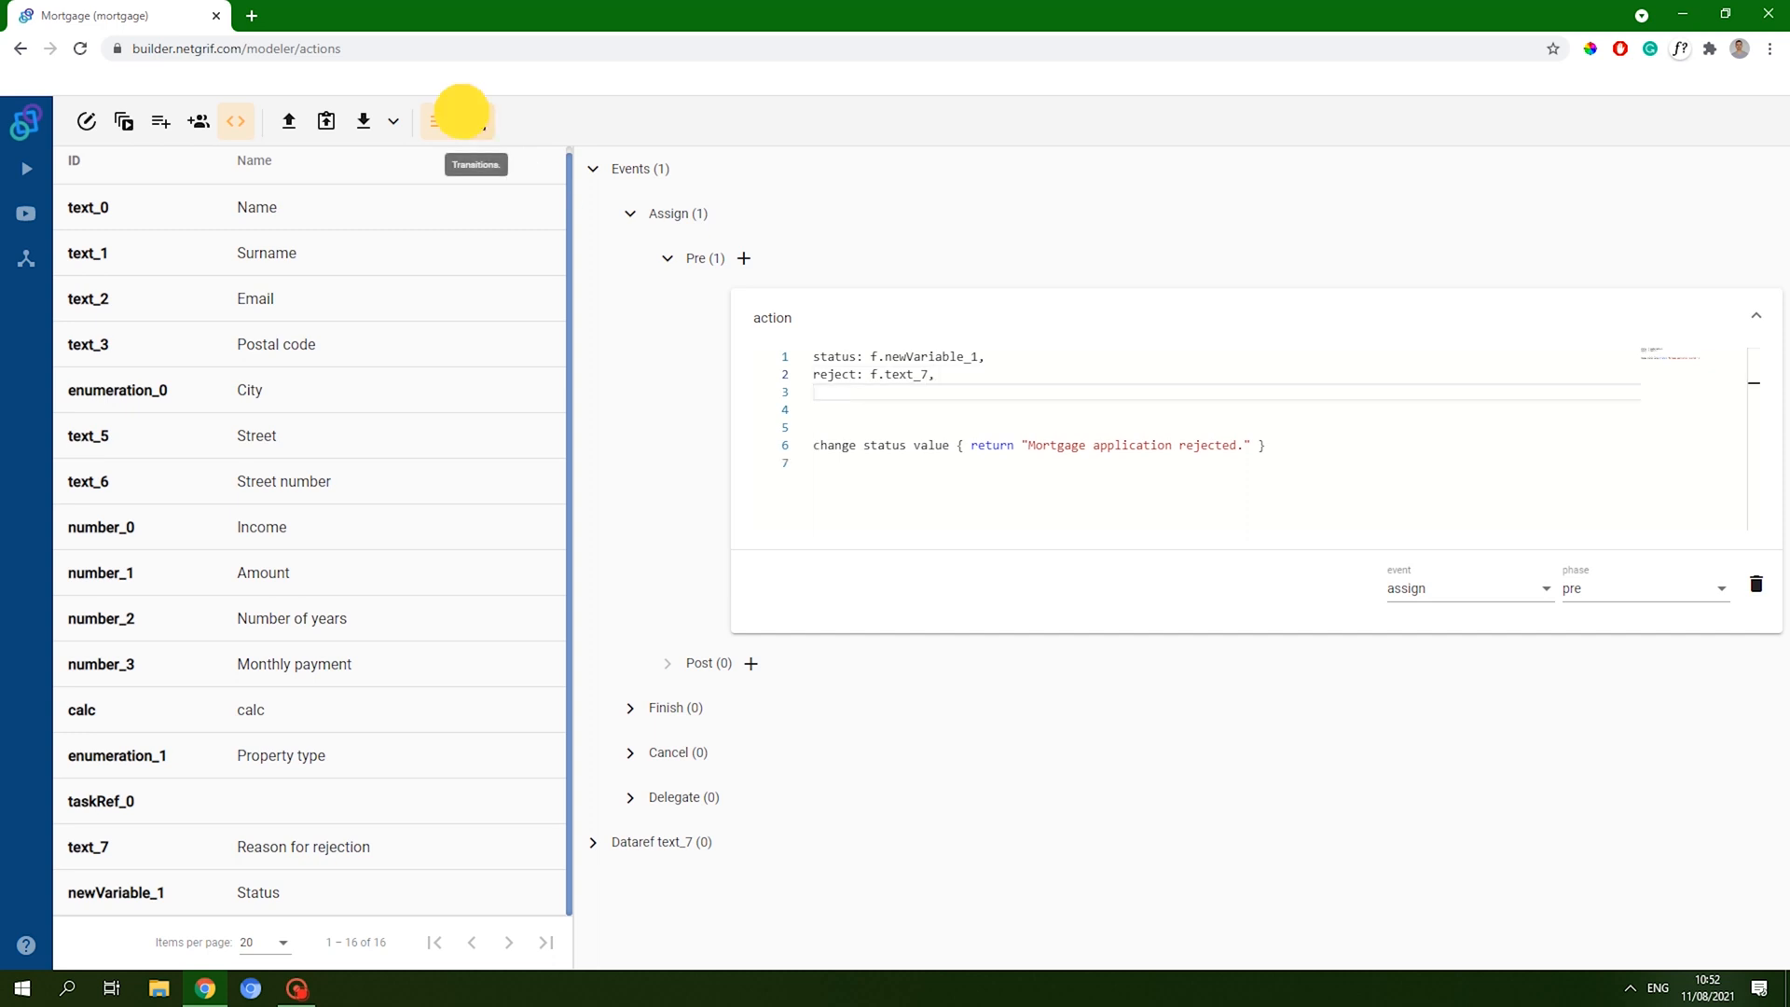
# - Declare 'trans: t.t7;' in Reject's action and remove the surplus blank line
pyautogui.click(476, 121)
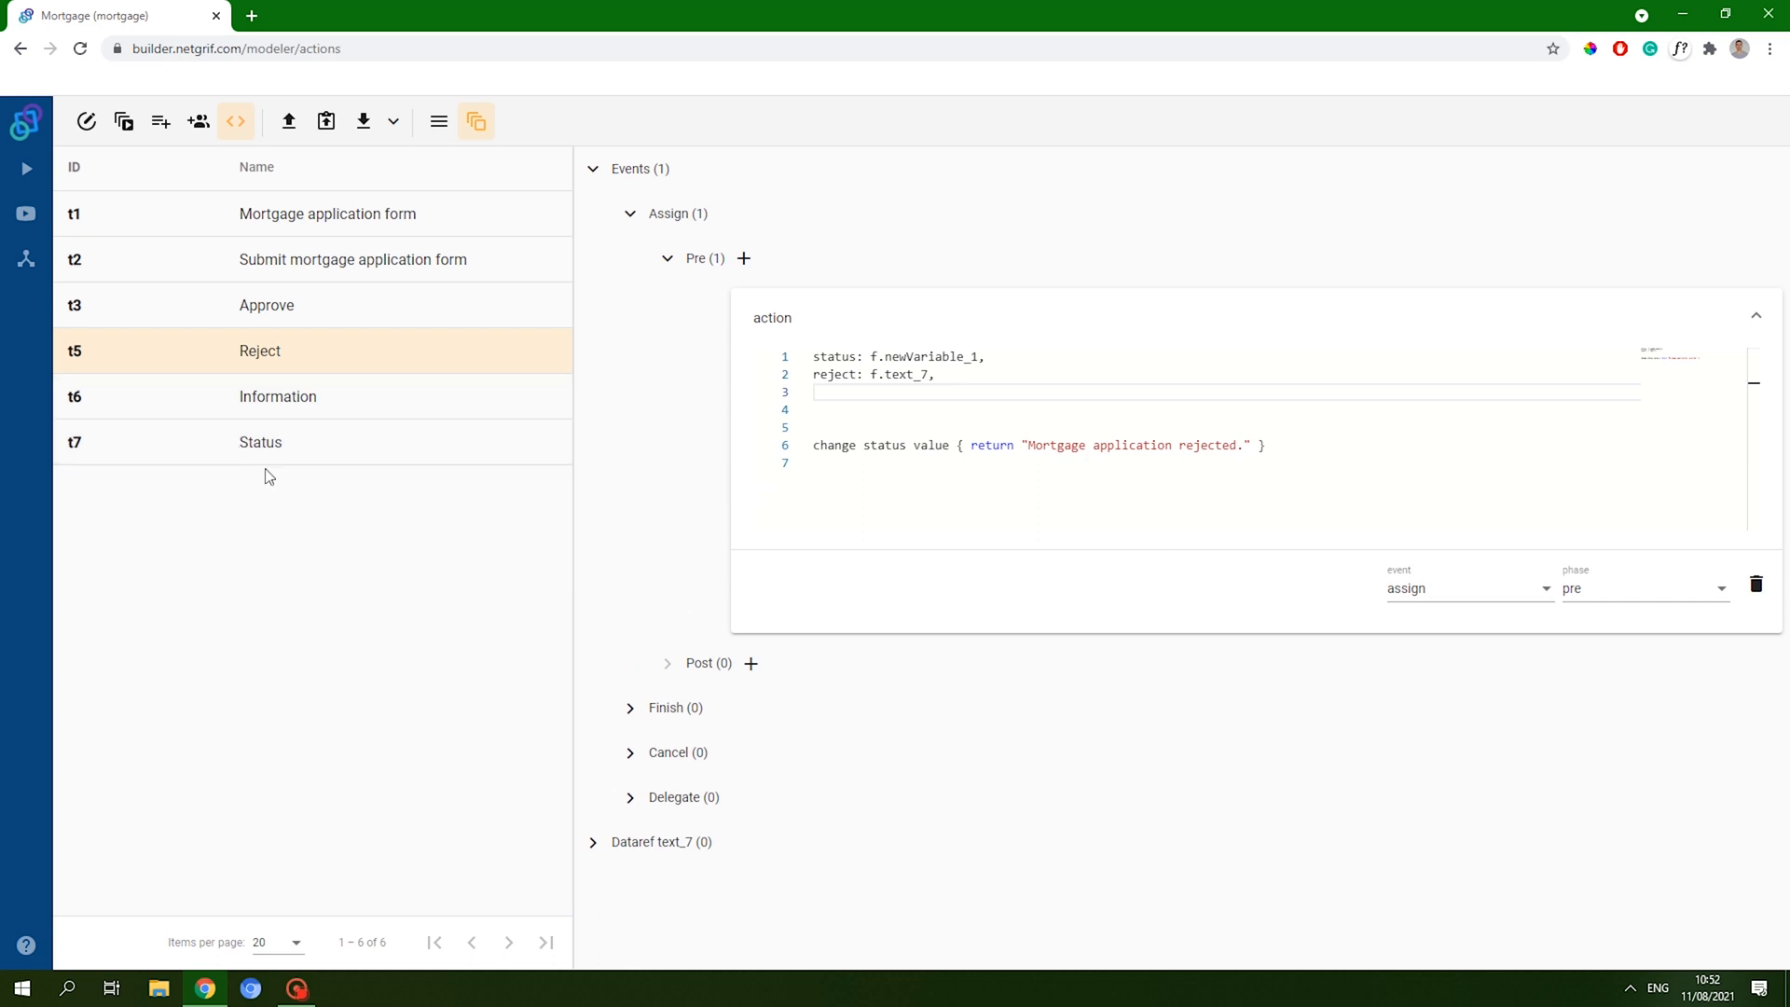
pyautogui.write('trans: t.t')
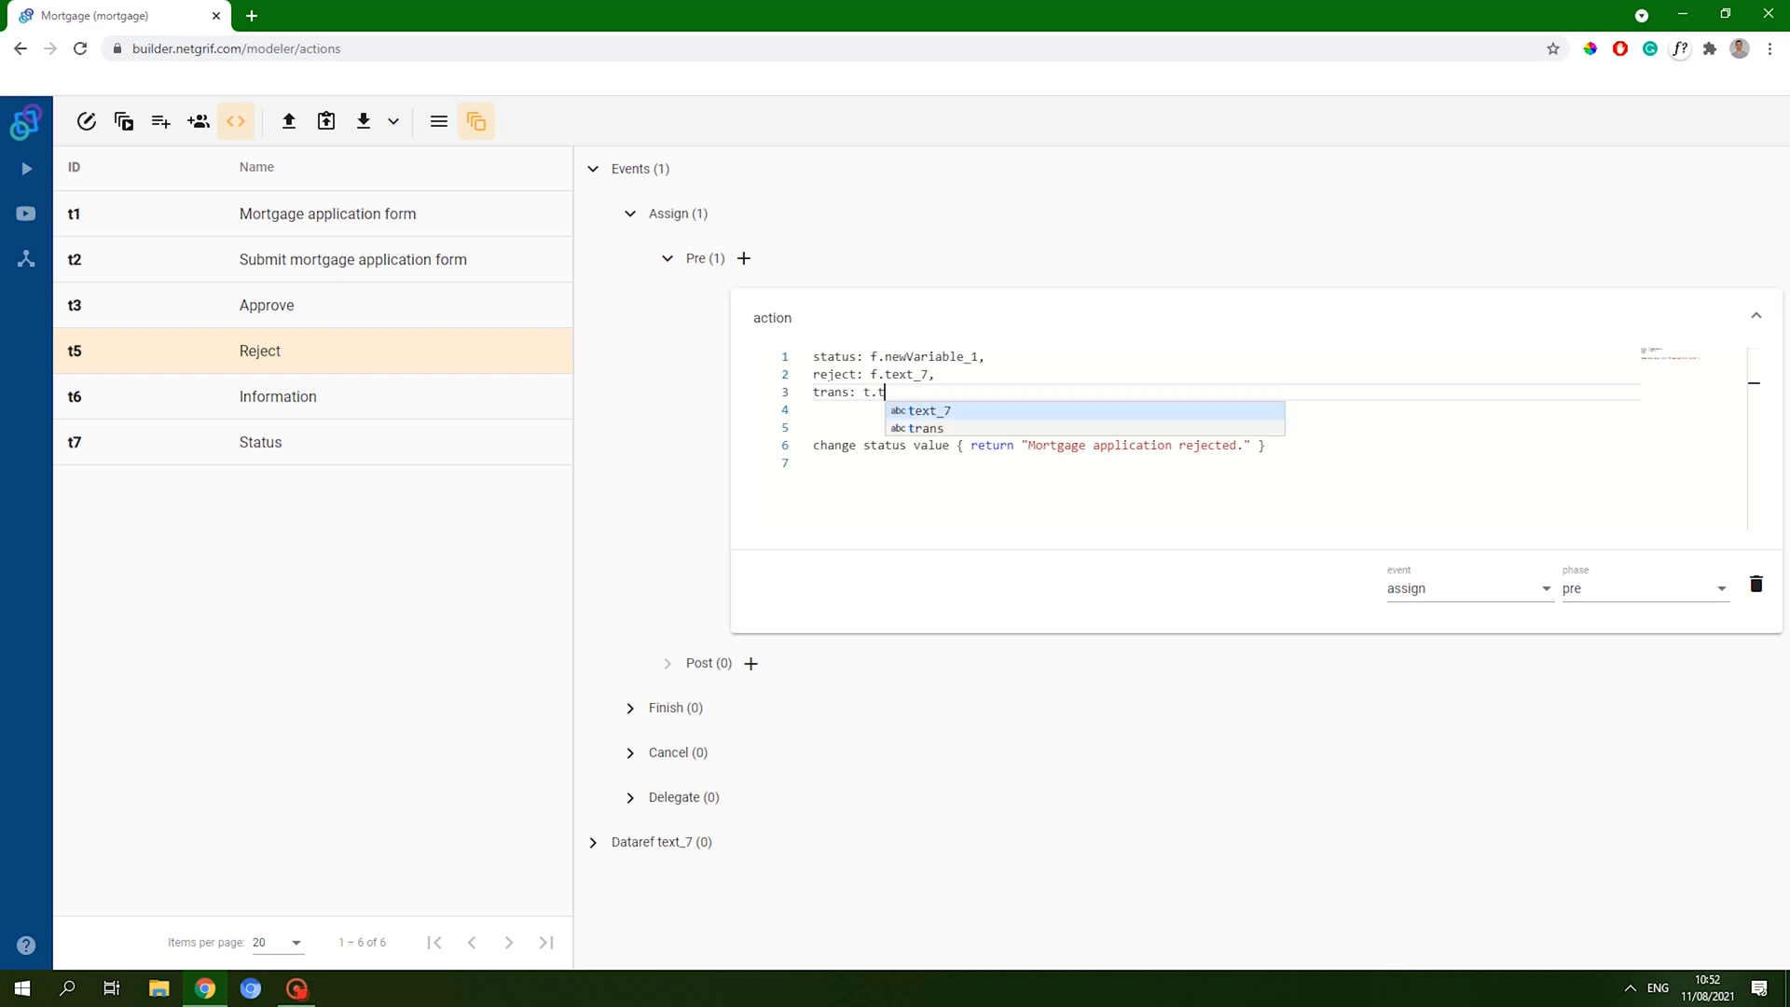
pyautogui.write('7;')
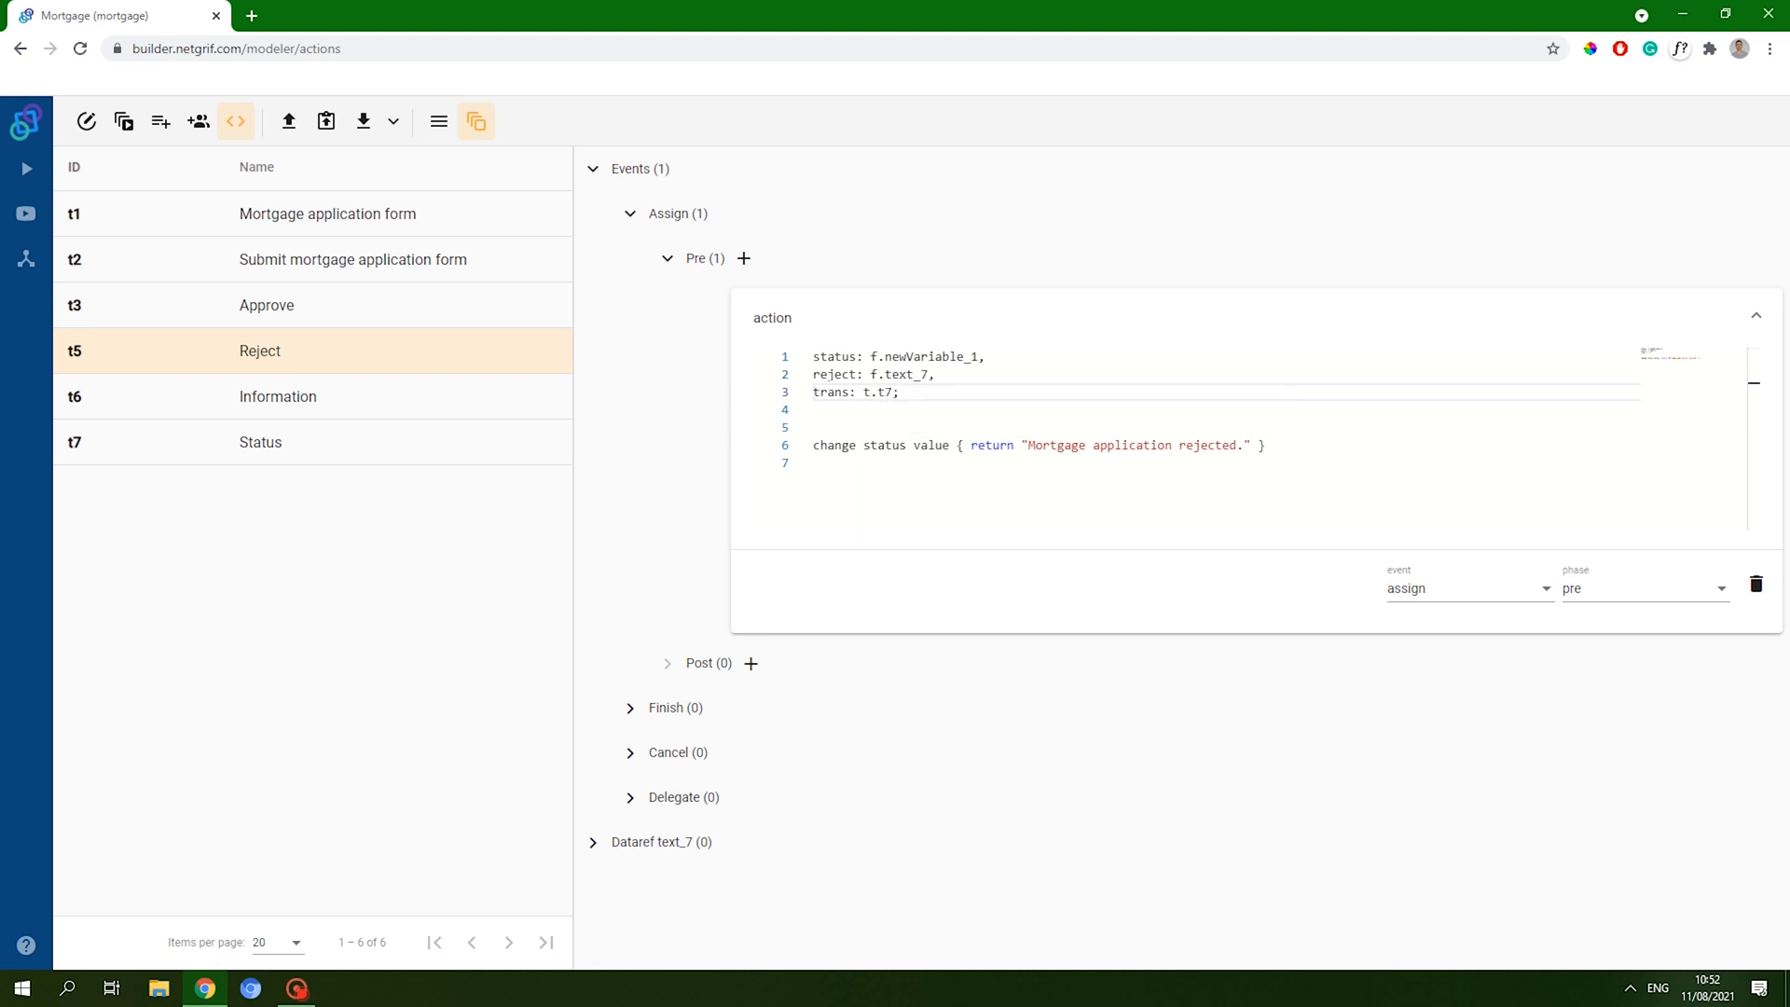
pyautogui.press('Down')
pyautogui.press('Down')
pyautogui.press('Delete')
pyautogui.press('End')
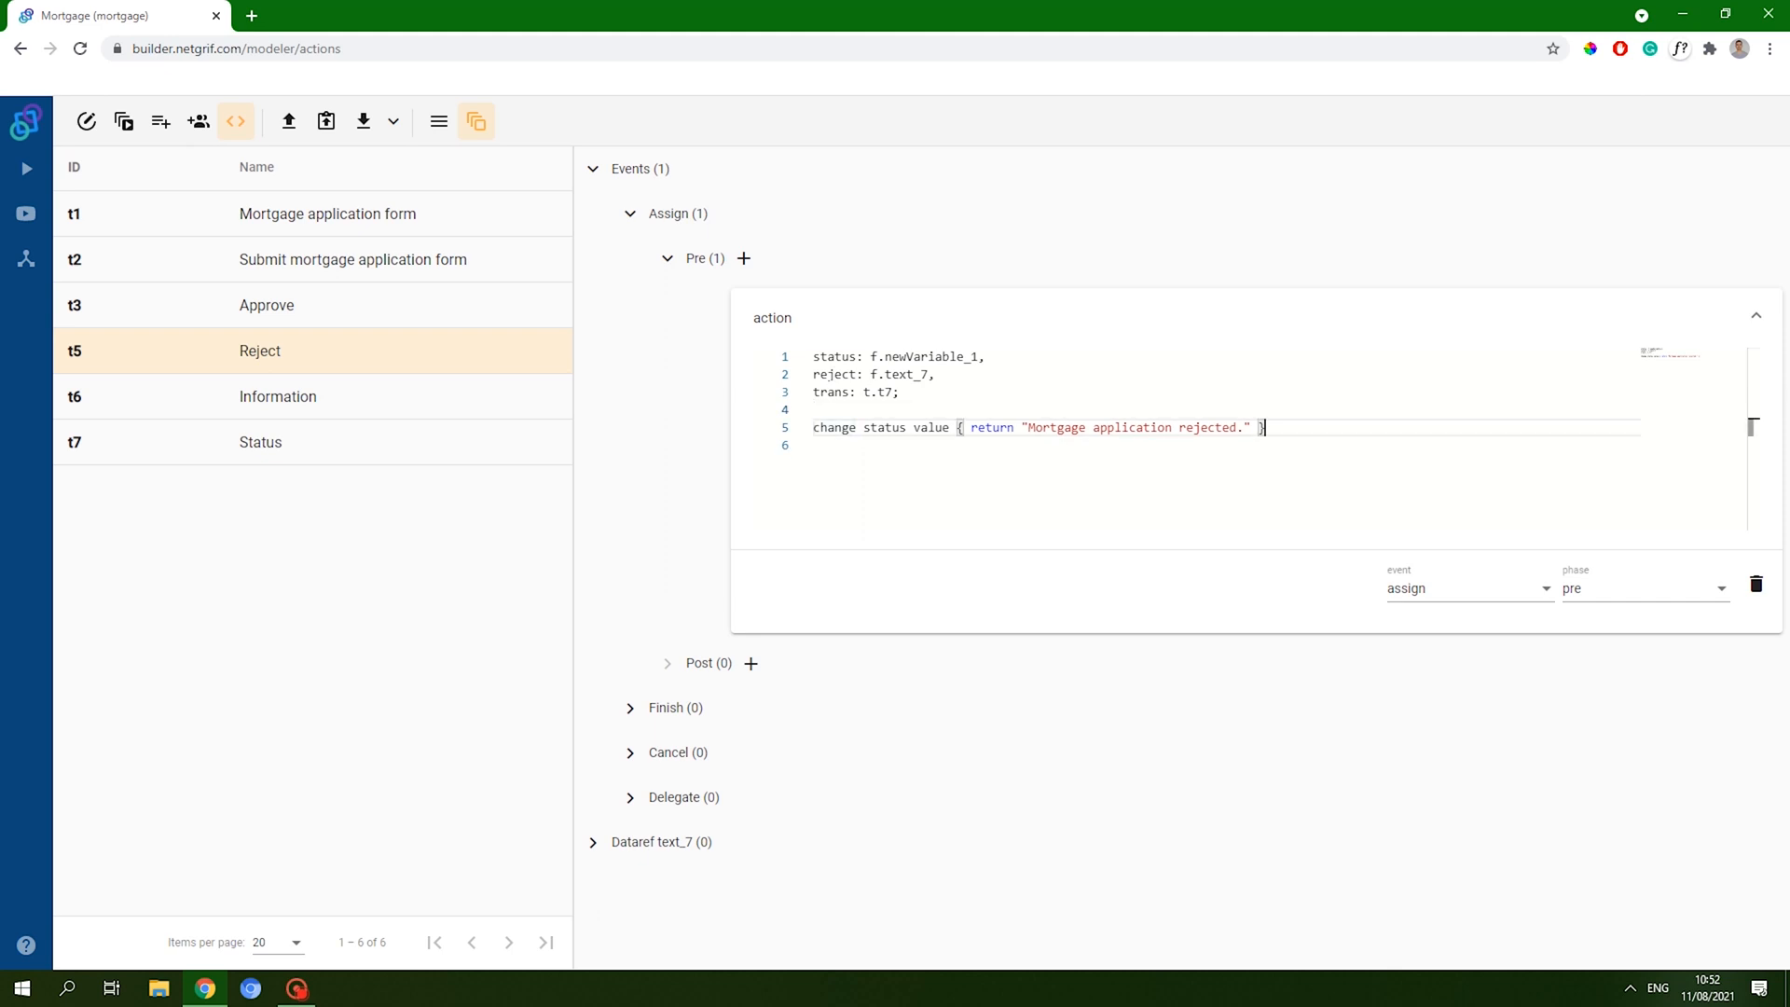
pyautogui.press('Return')
# - Add 'make reject, visible on trans when { true }' after the status change line
pyautogui.write('make ')
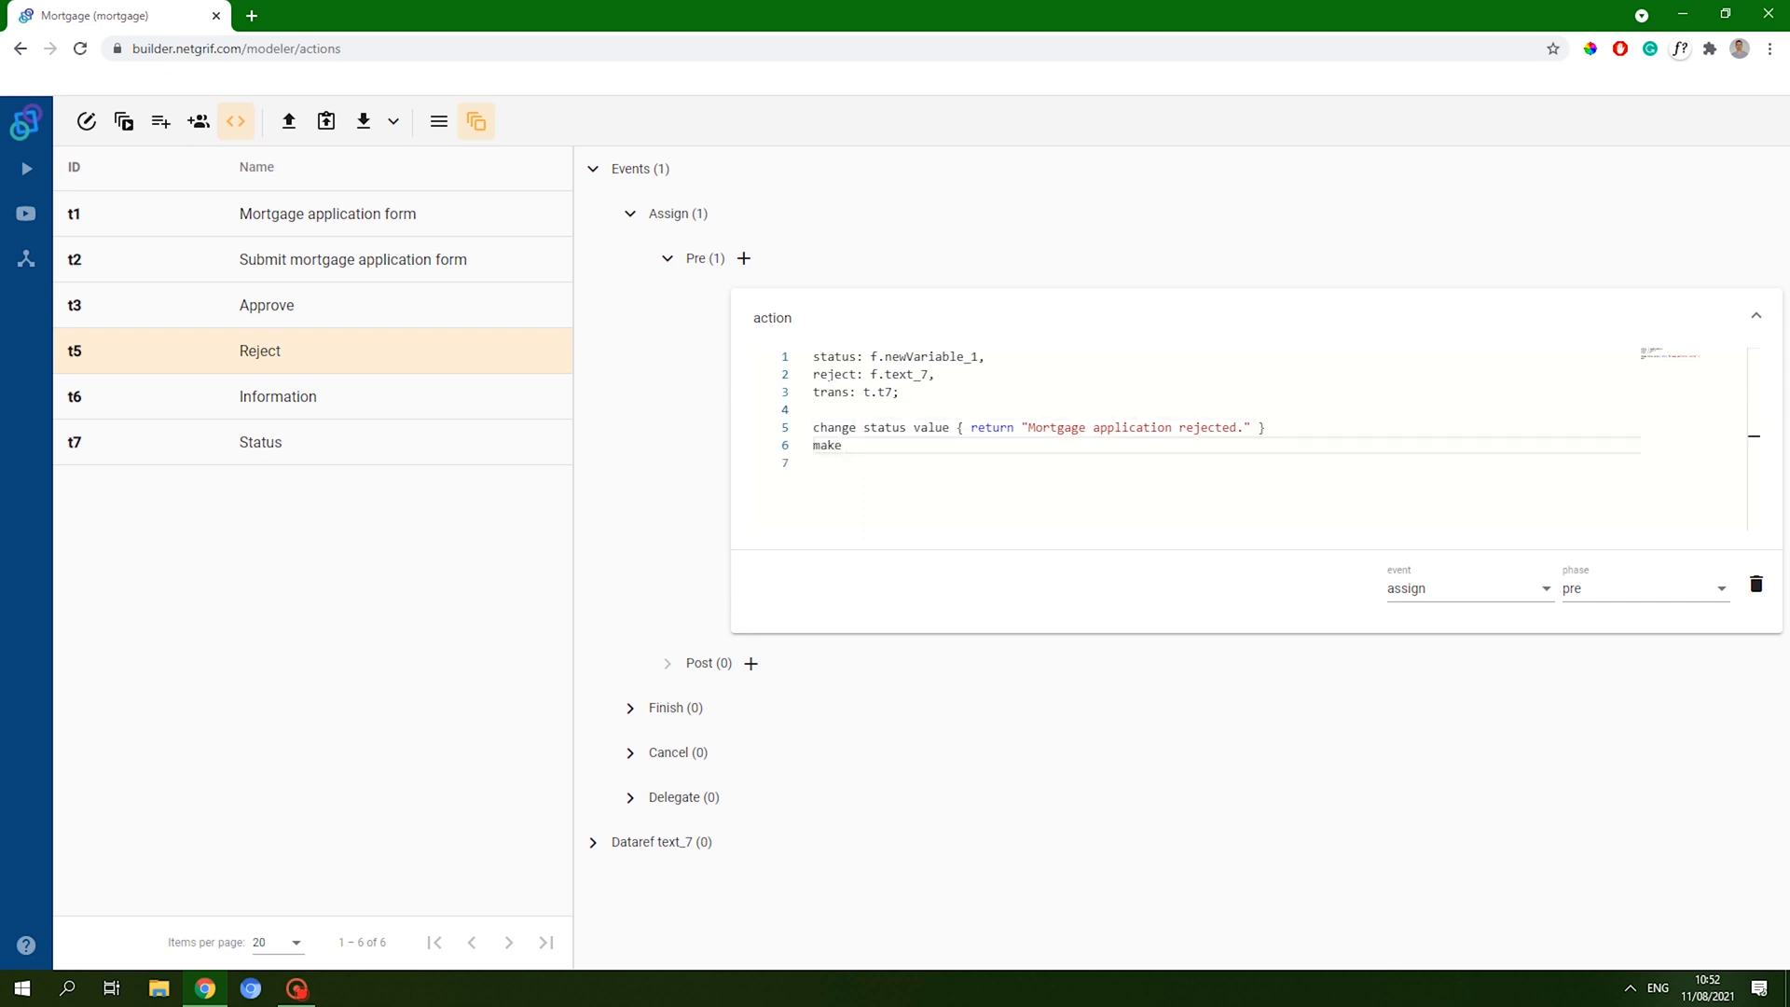
pyautogui.write('reject')
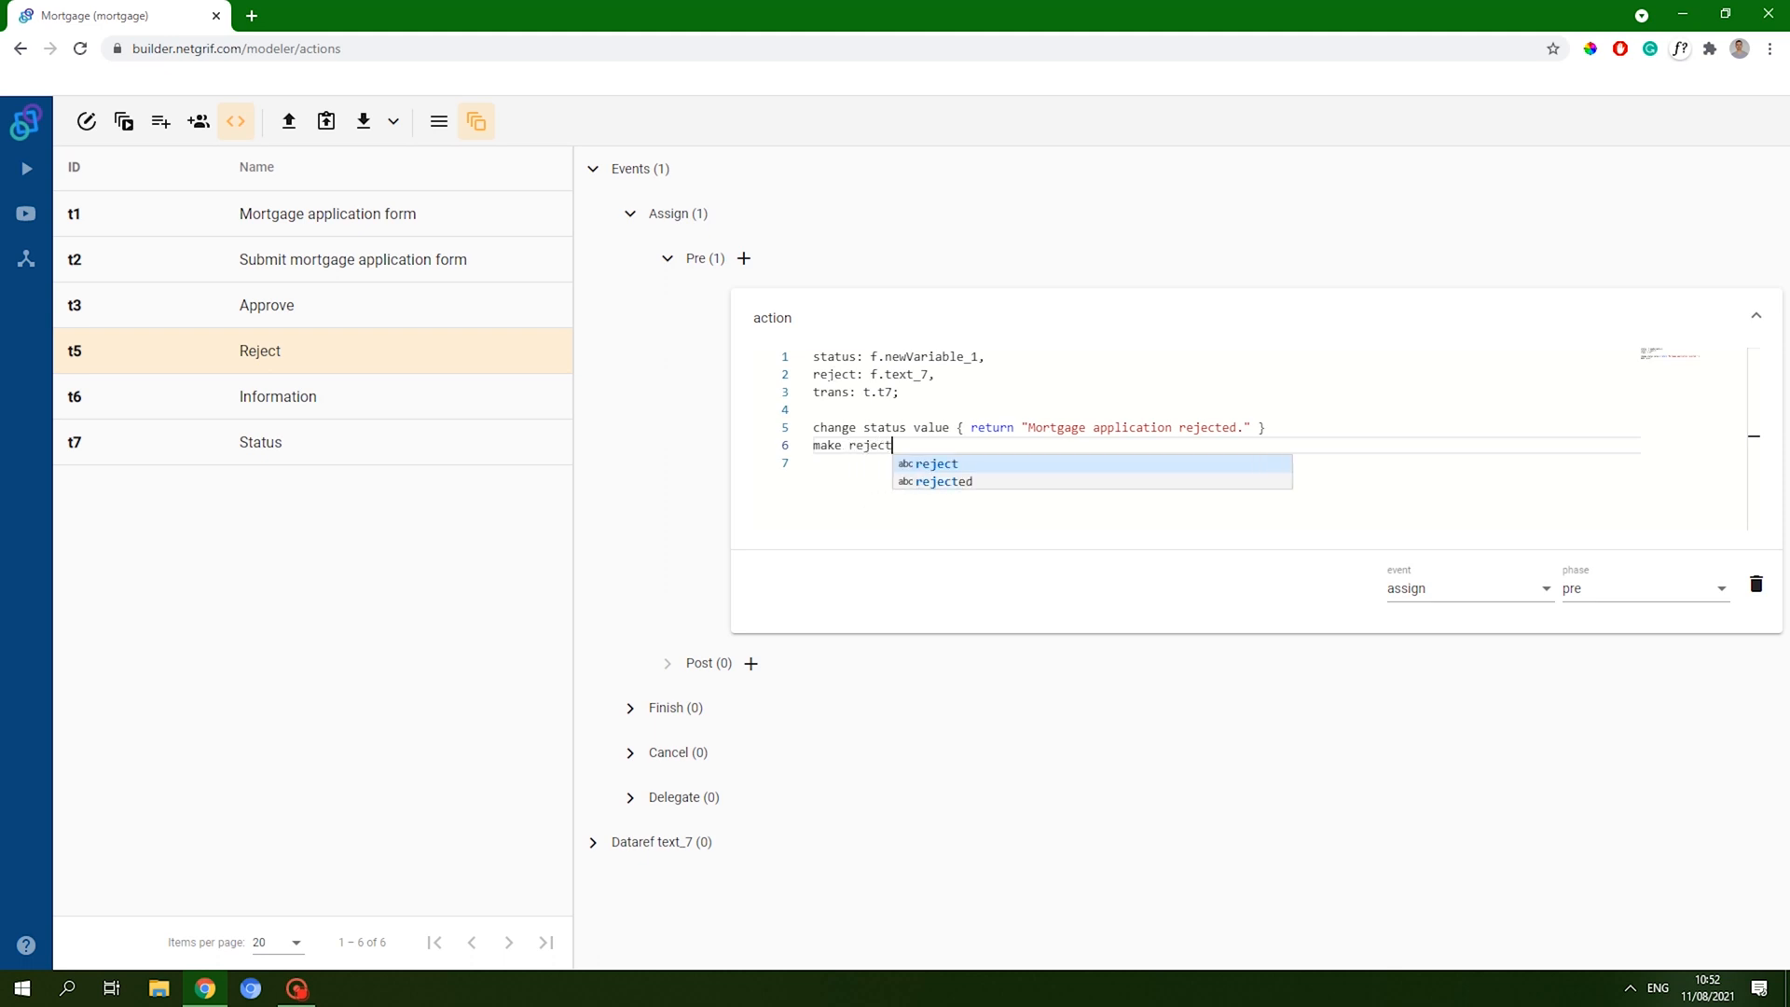
pyautogui.write(',')
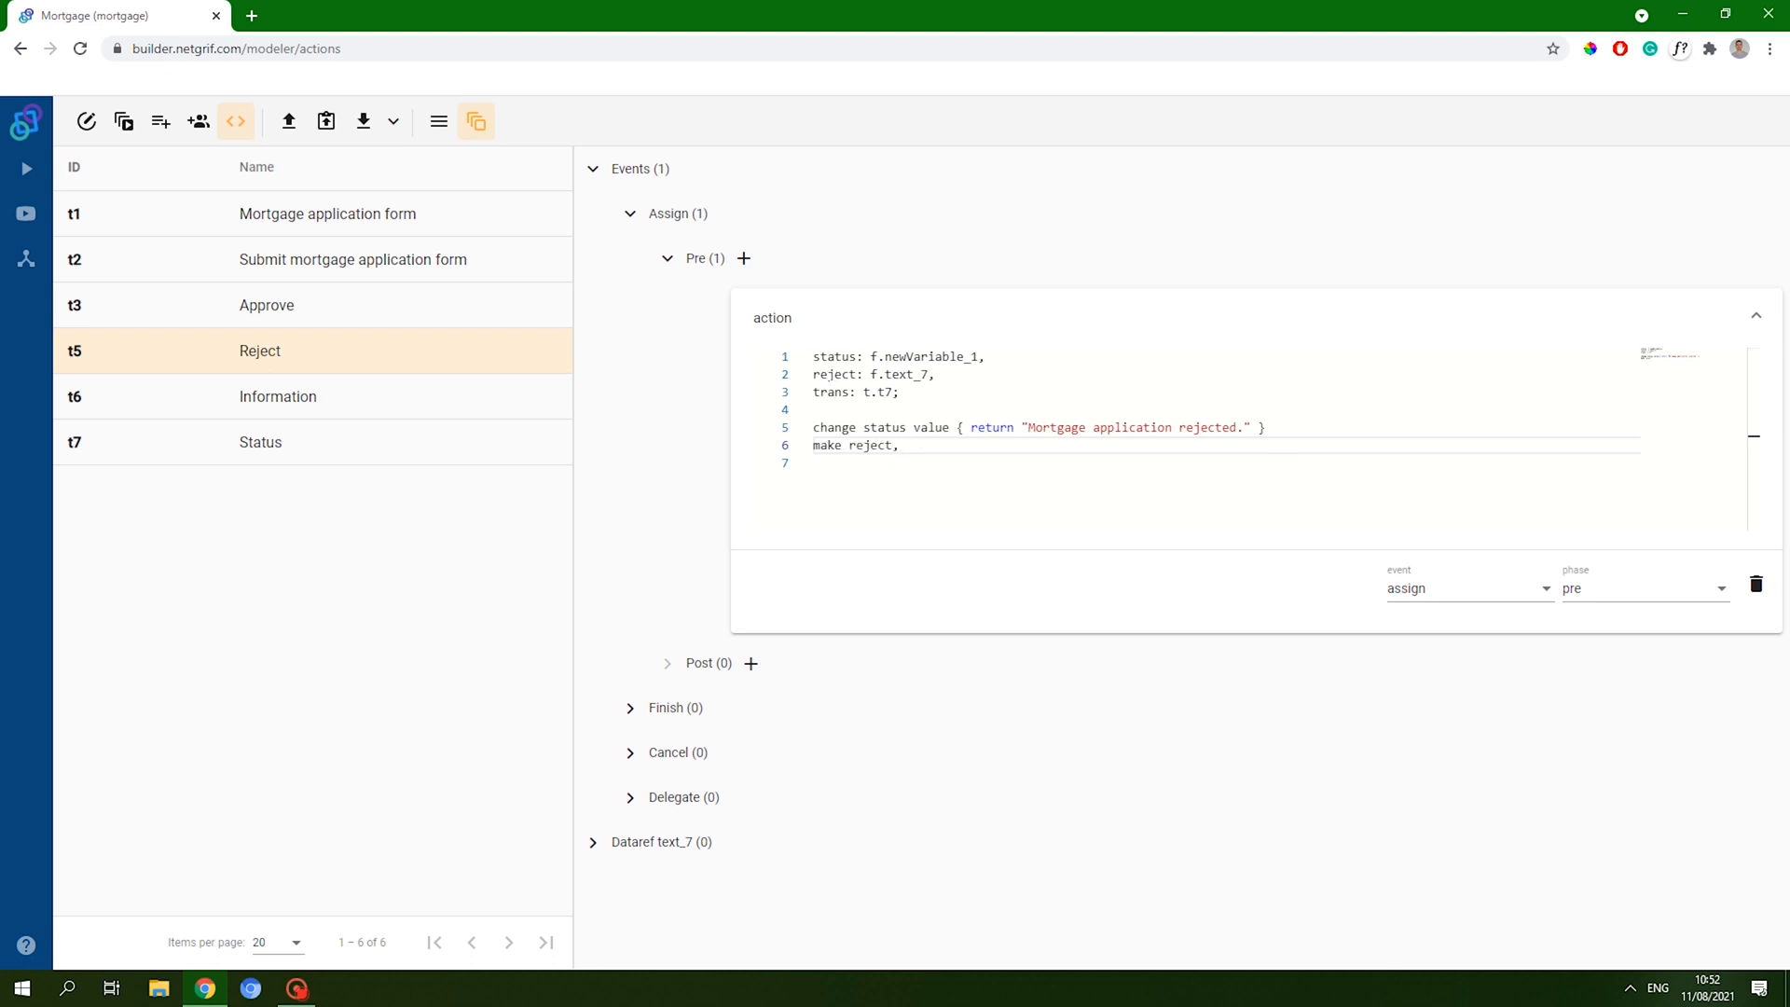
pyautogui.write(' visible on trans ')
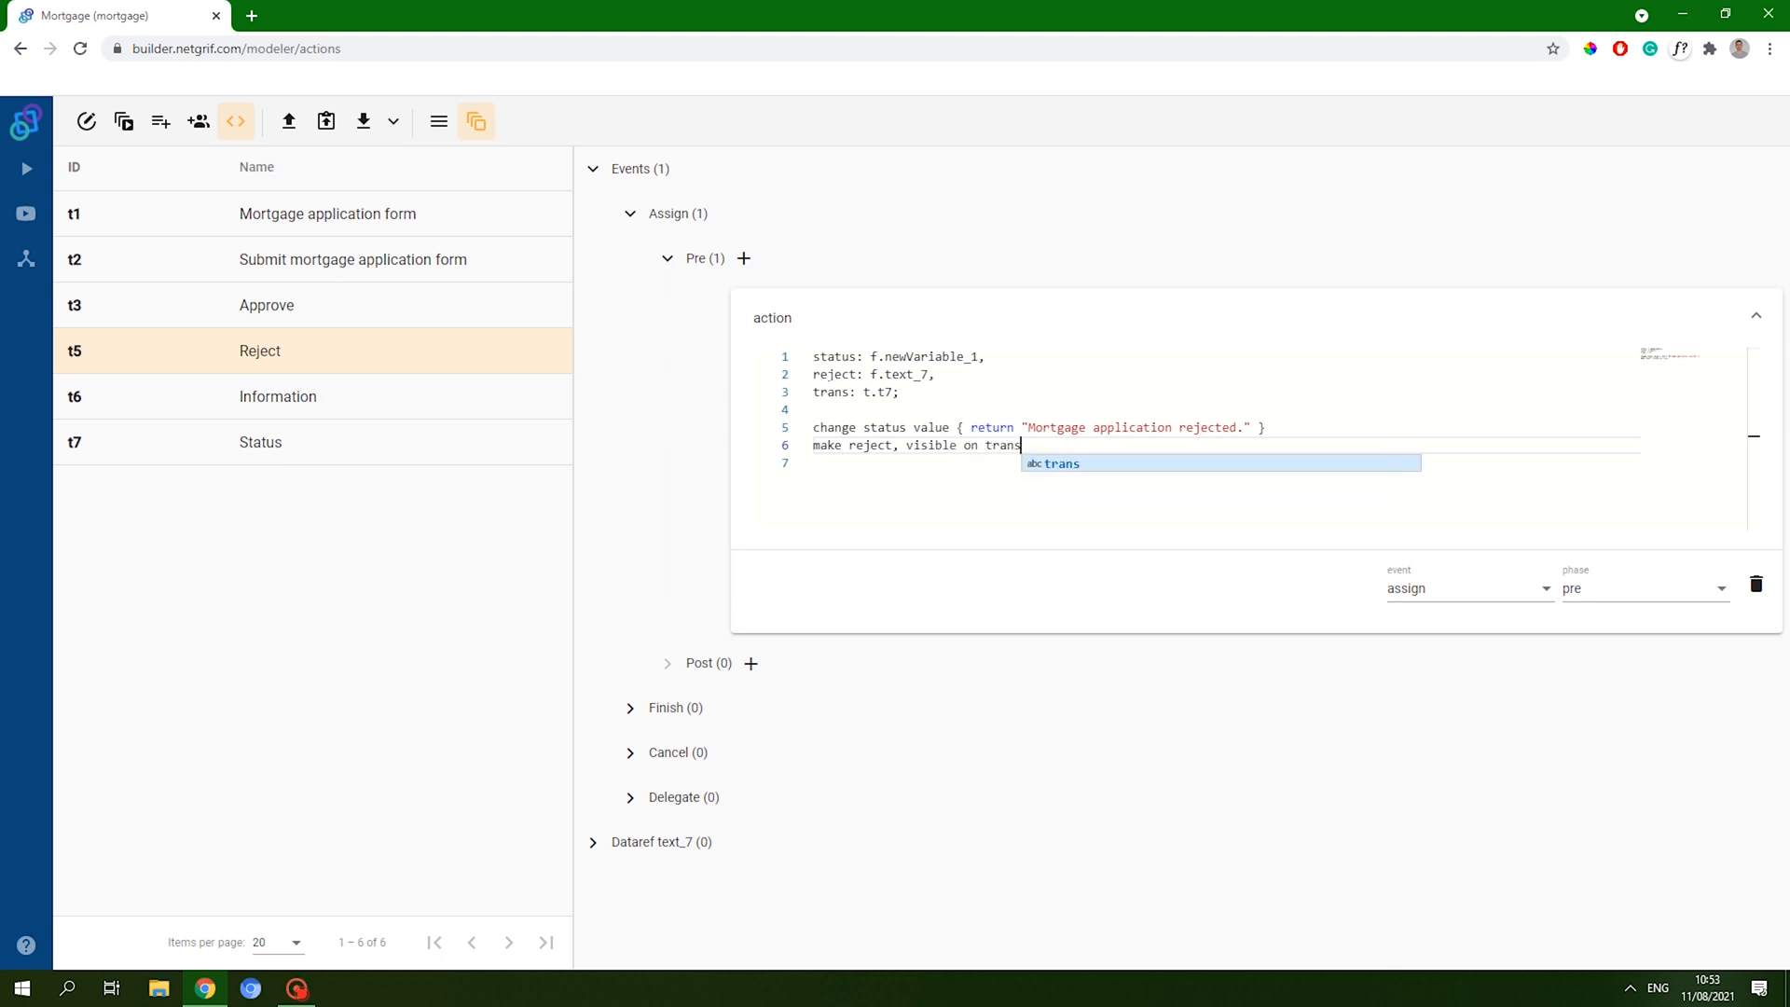
pyautogui.write('when ')
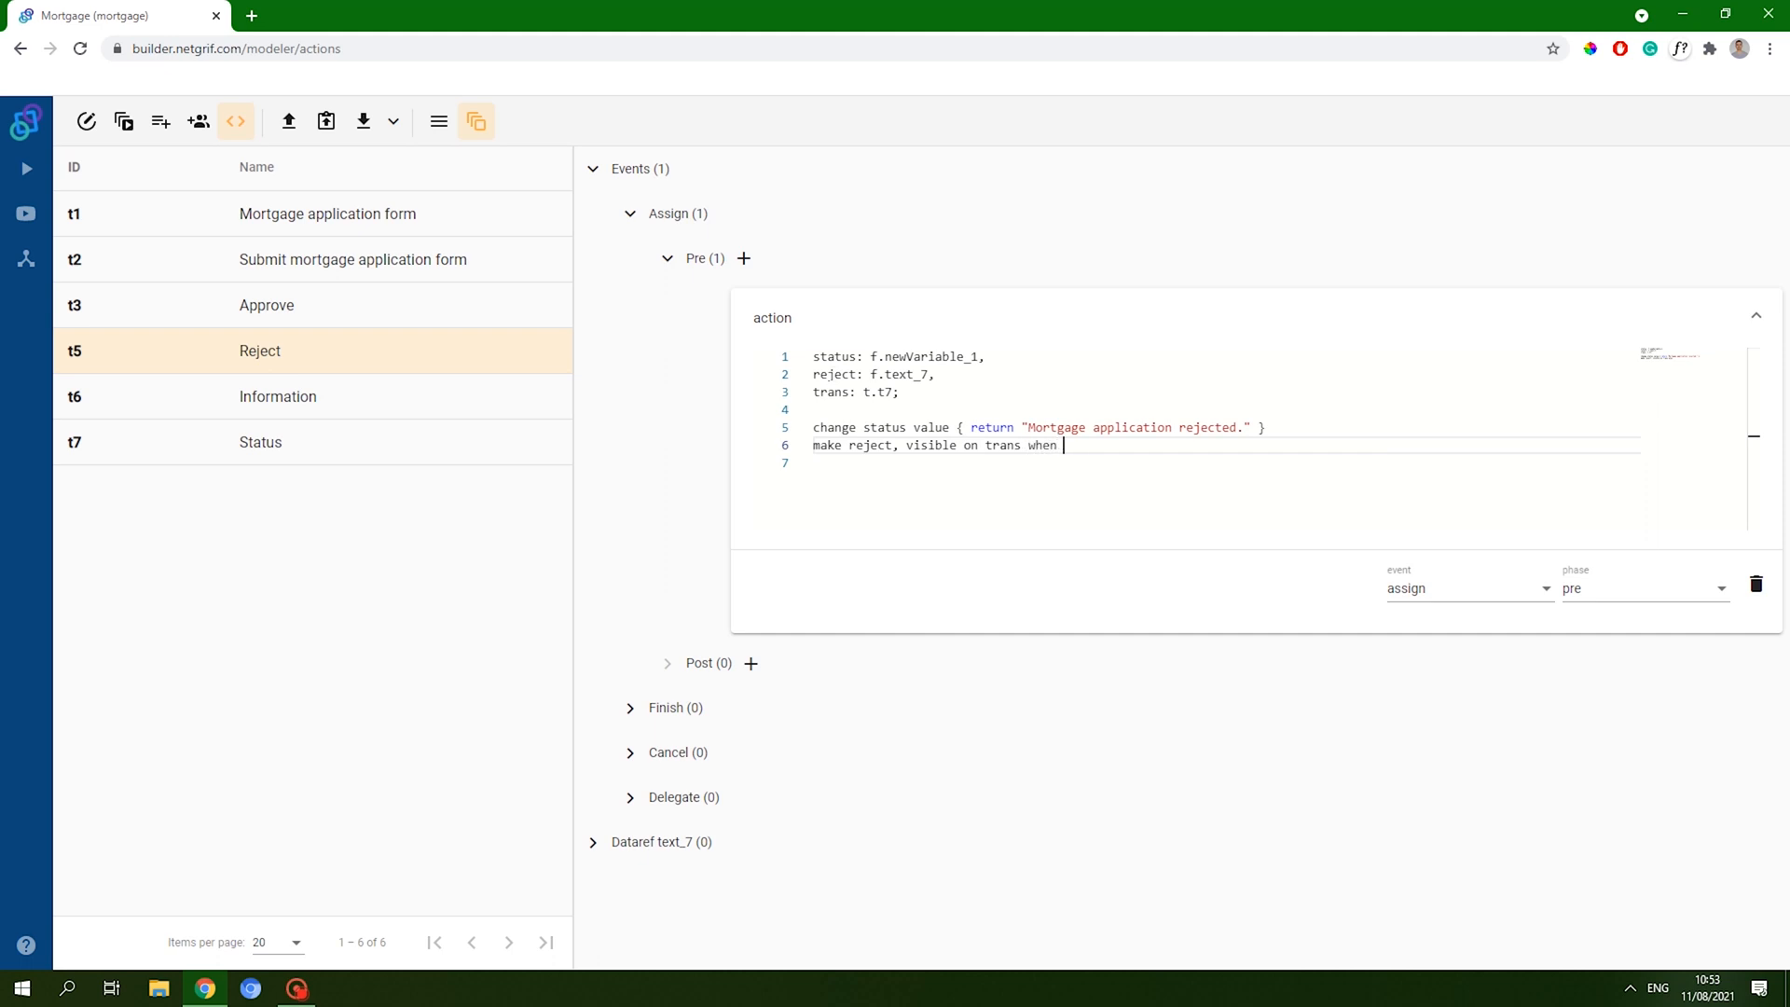
pyautogui.write('{tra')
pyautogui.press('BackSpace')
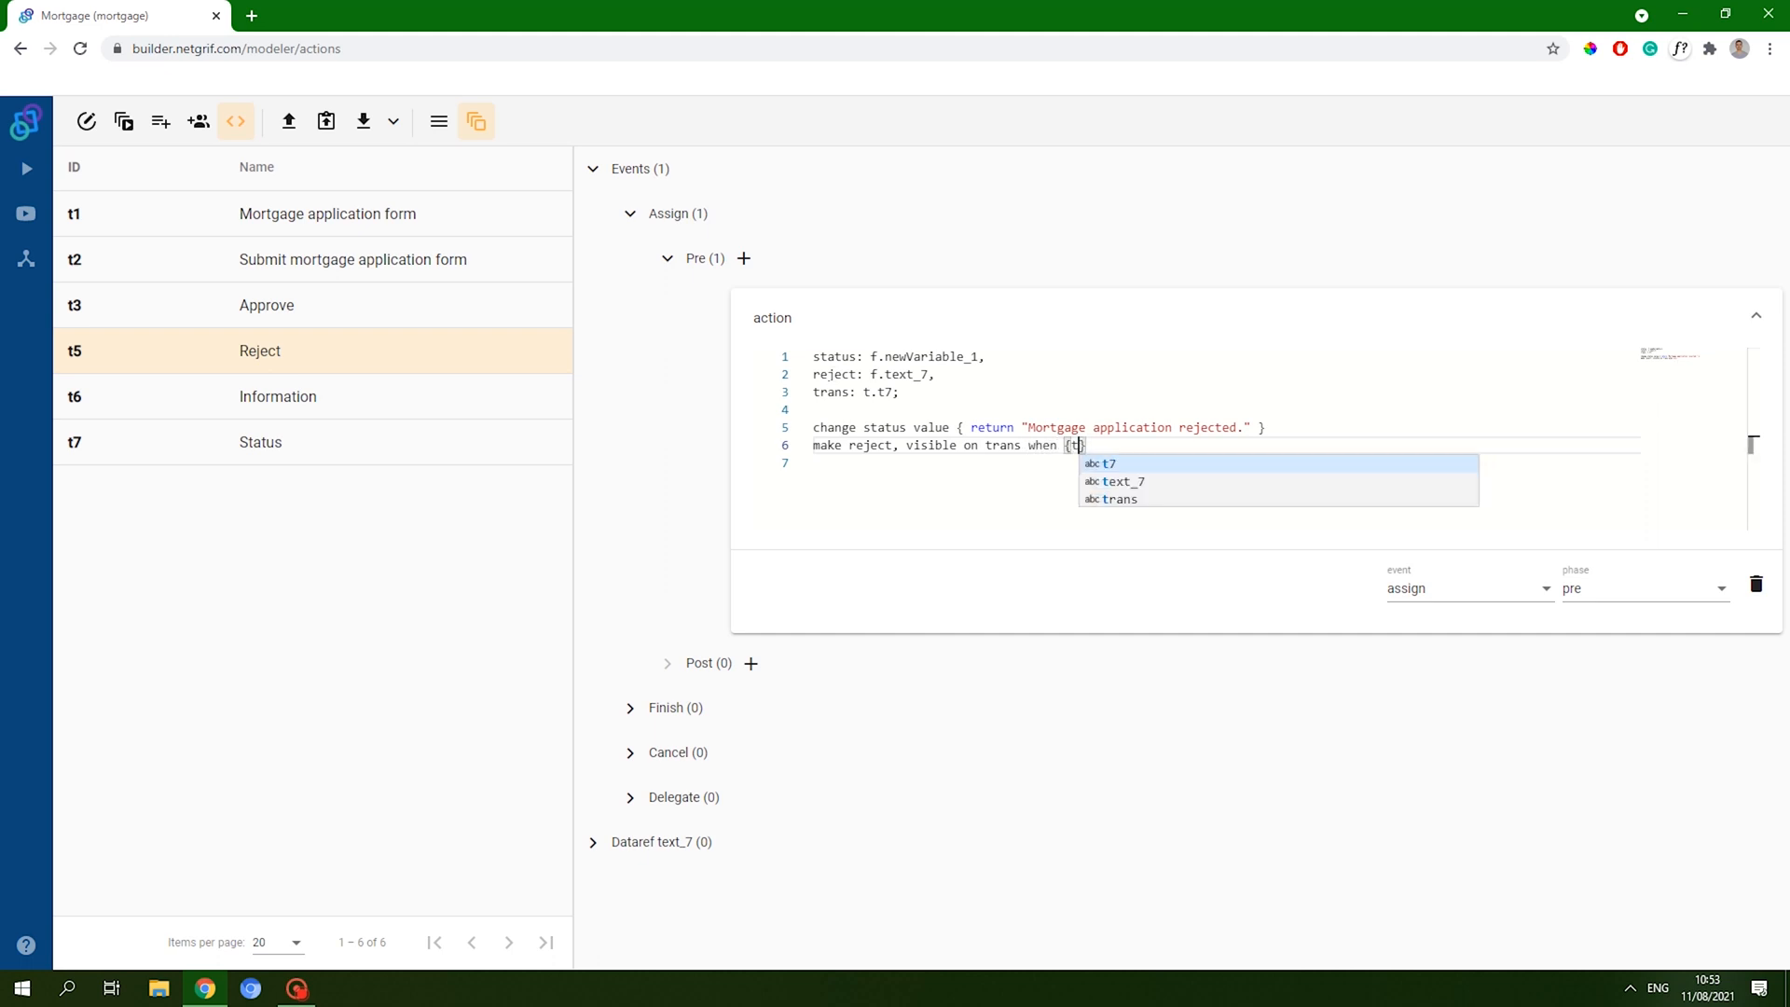
pyautogui.write('ue')
pyautogui.press('Left')
pyautogui.press('Left')
pyautogui.press('Left')
pyautogui.press('Left')
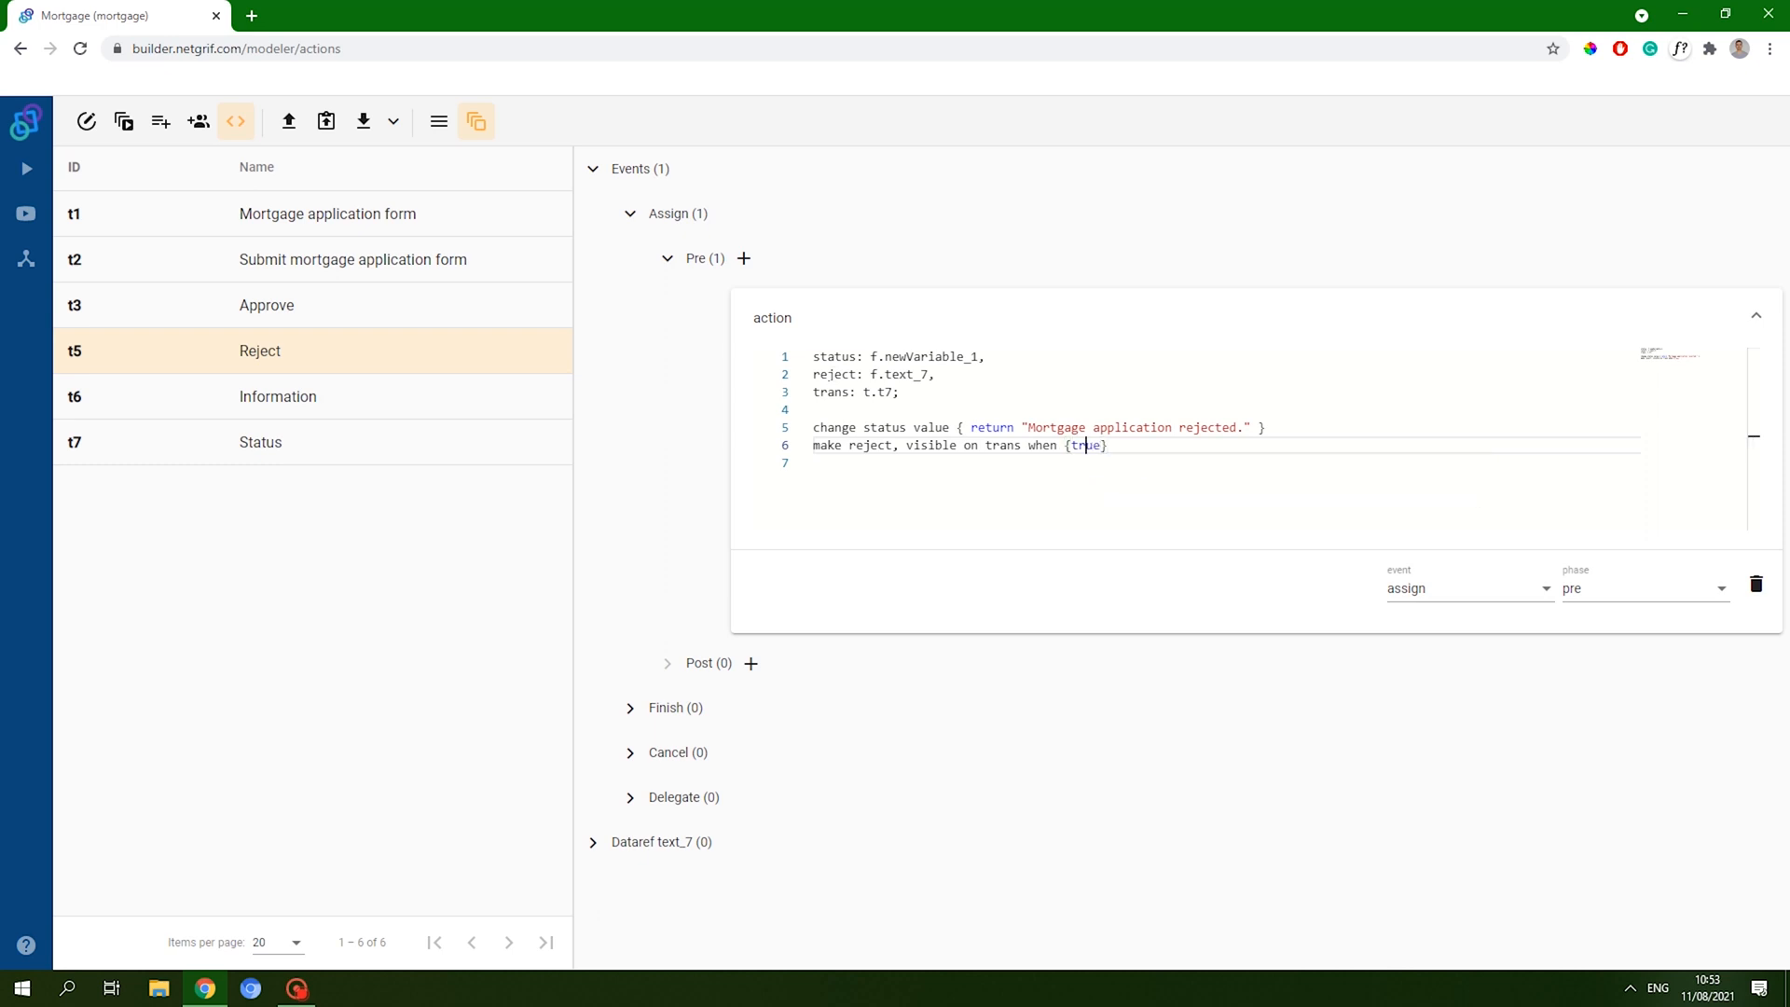
pyautogui.press('Right')
pyautogui.press('Right')
pyautogui.press('Right')
pyautogui.press('Right')
pyautogui.press('Return')
pyautogui.click(1057, 741)
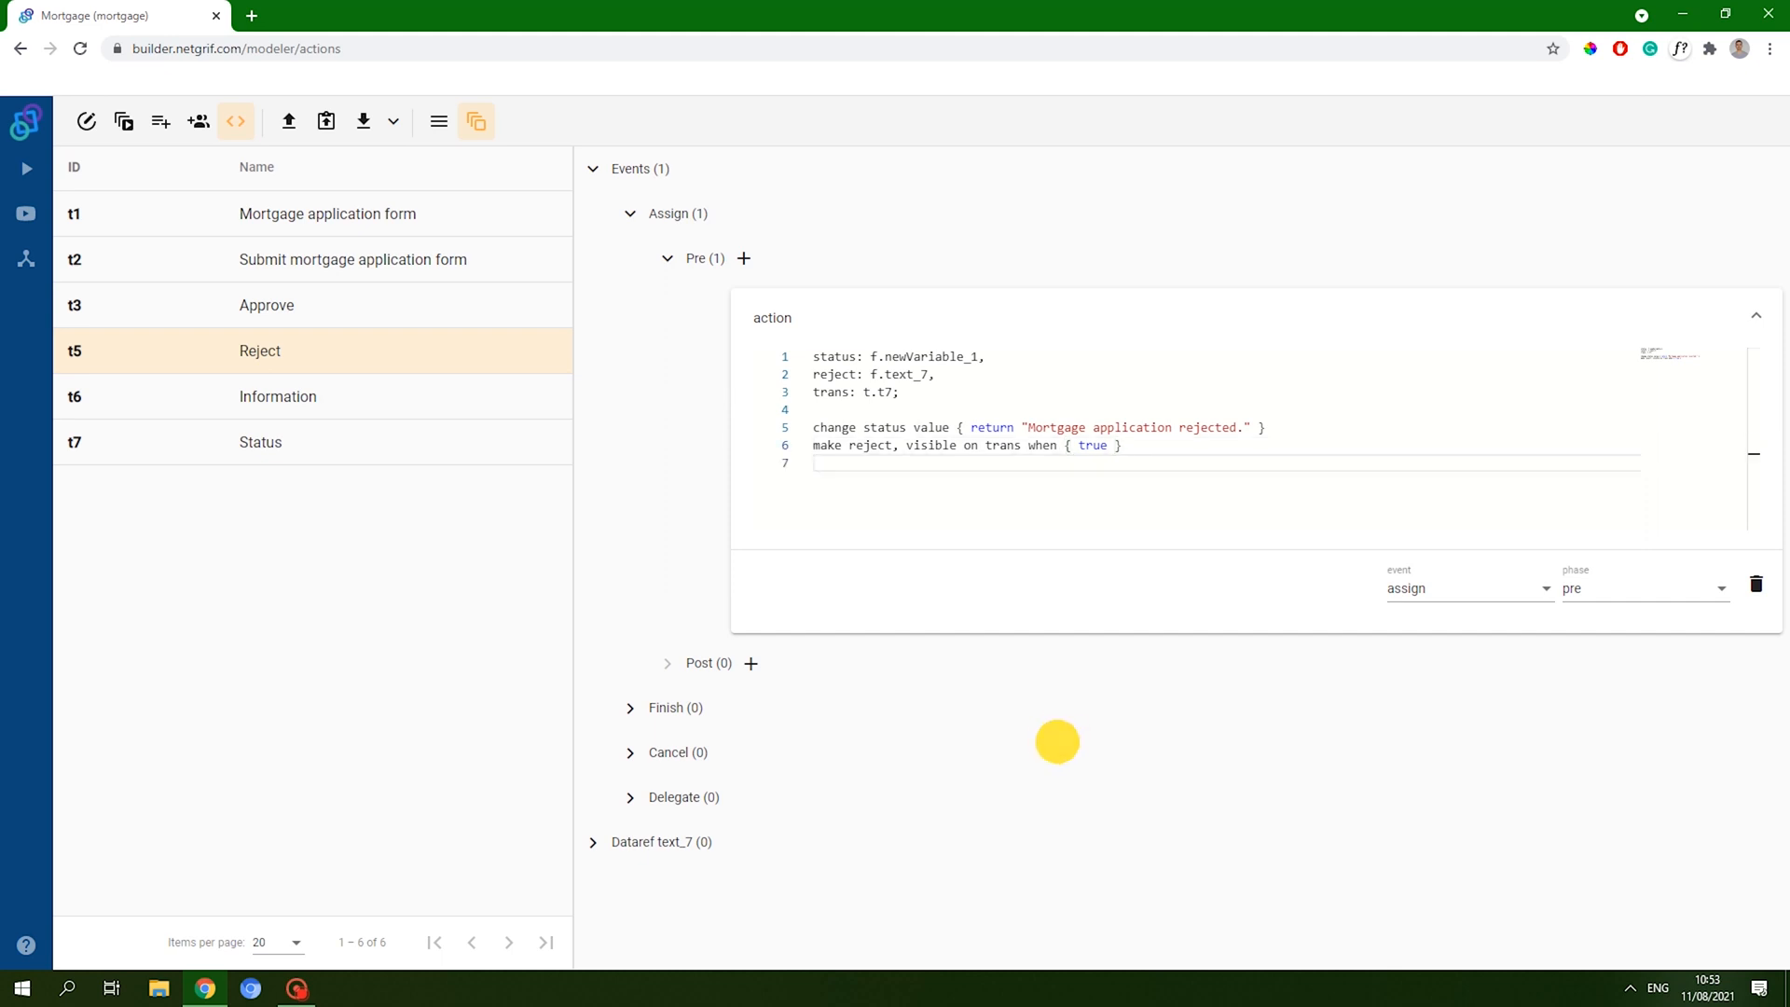
pyautogui.click(795, 307)
pyautogui.click(795, 308)
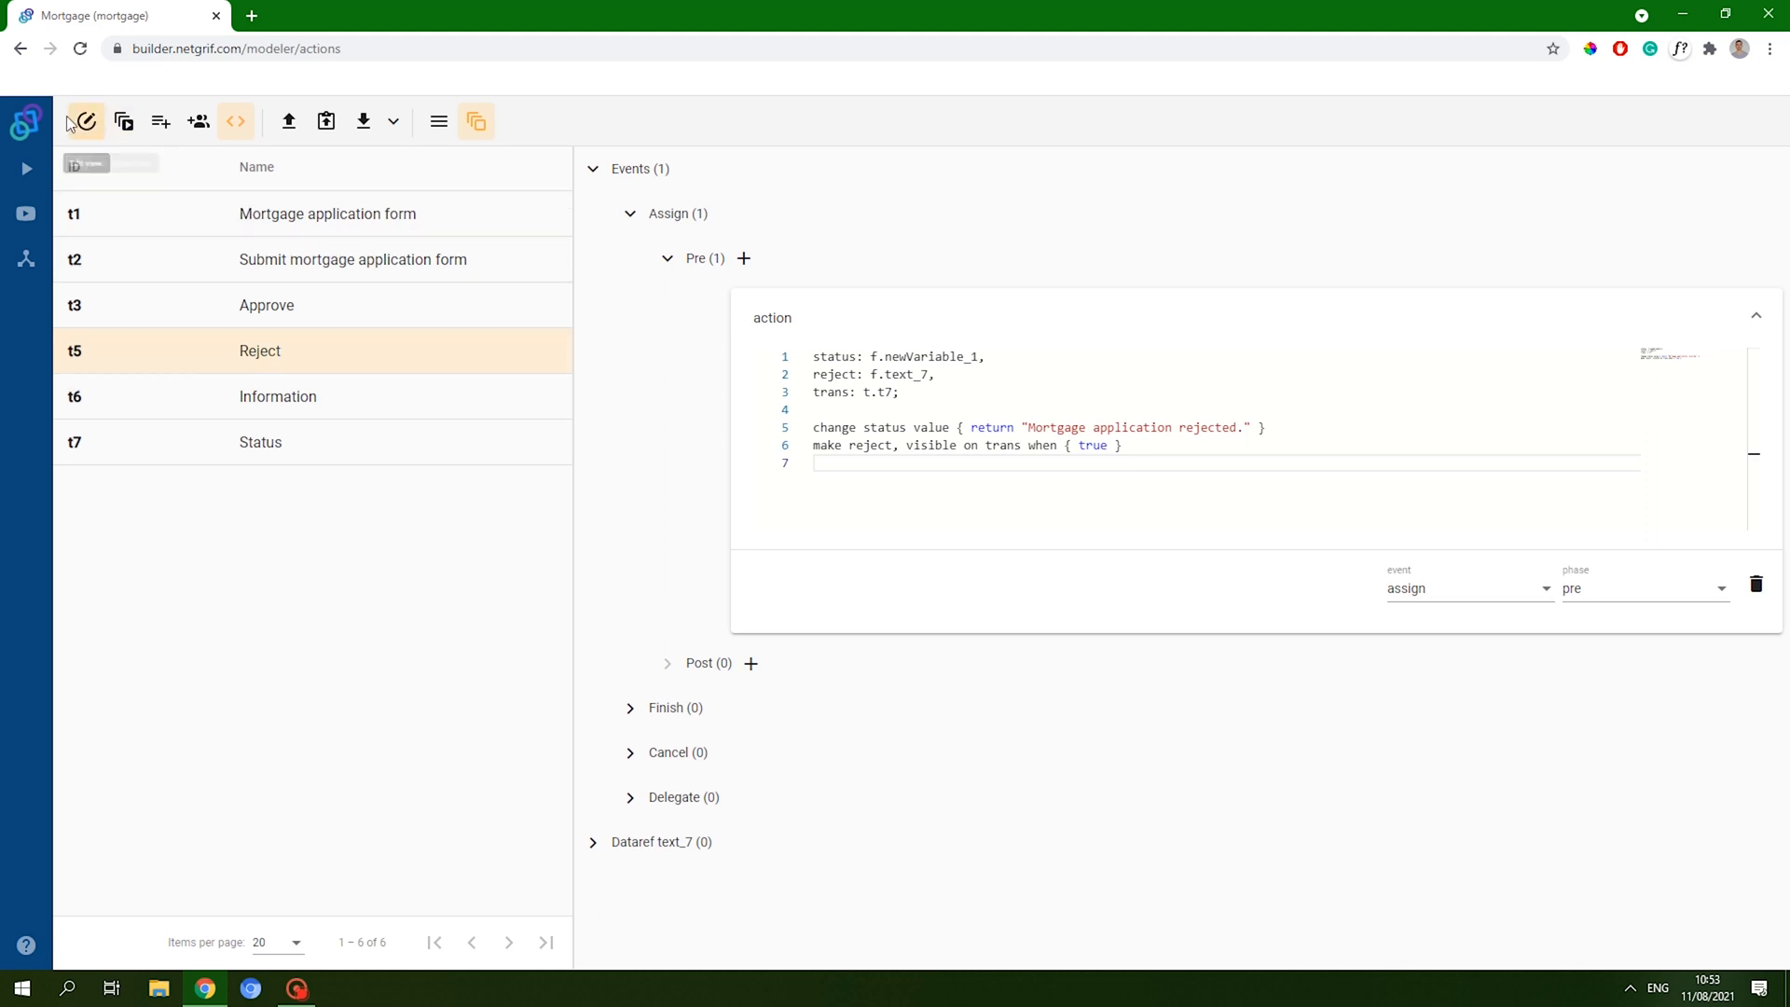
# - Add place p5 beside Approve and place p6 beside Reject
pyautogui.click(96, 124)
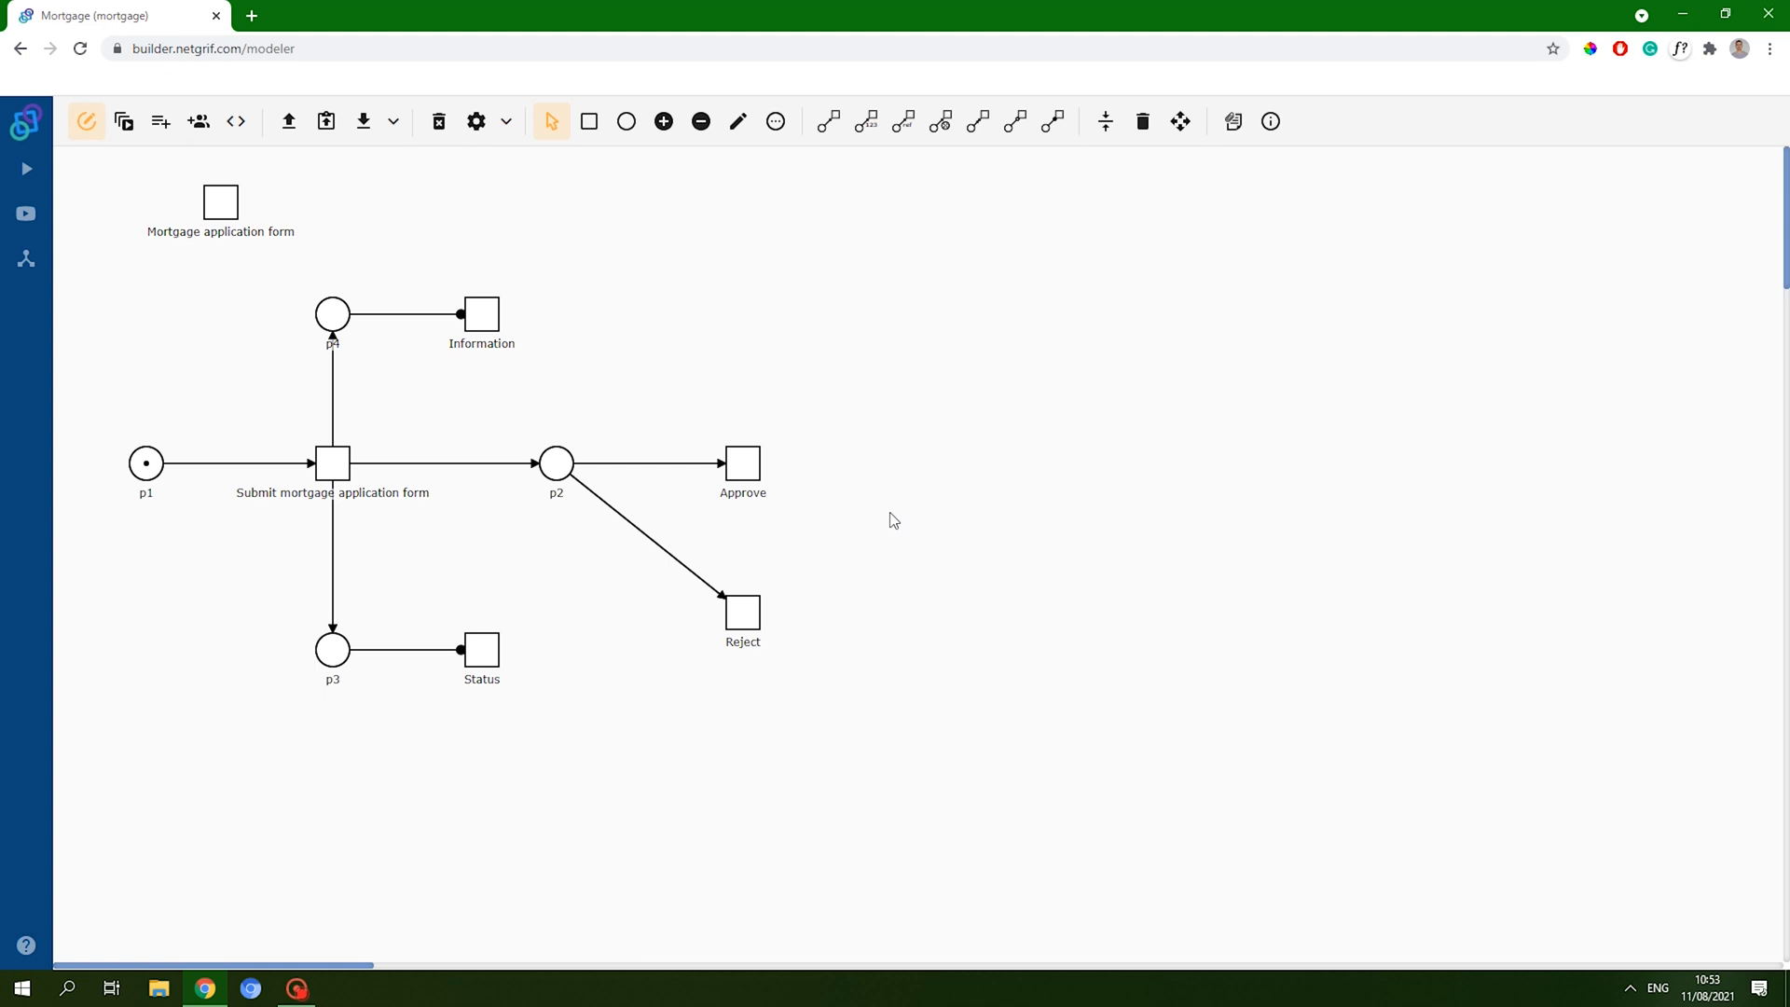
pyautogui.click(626, 121)
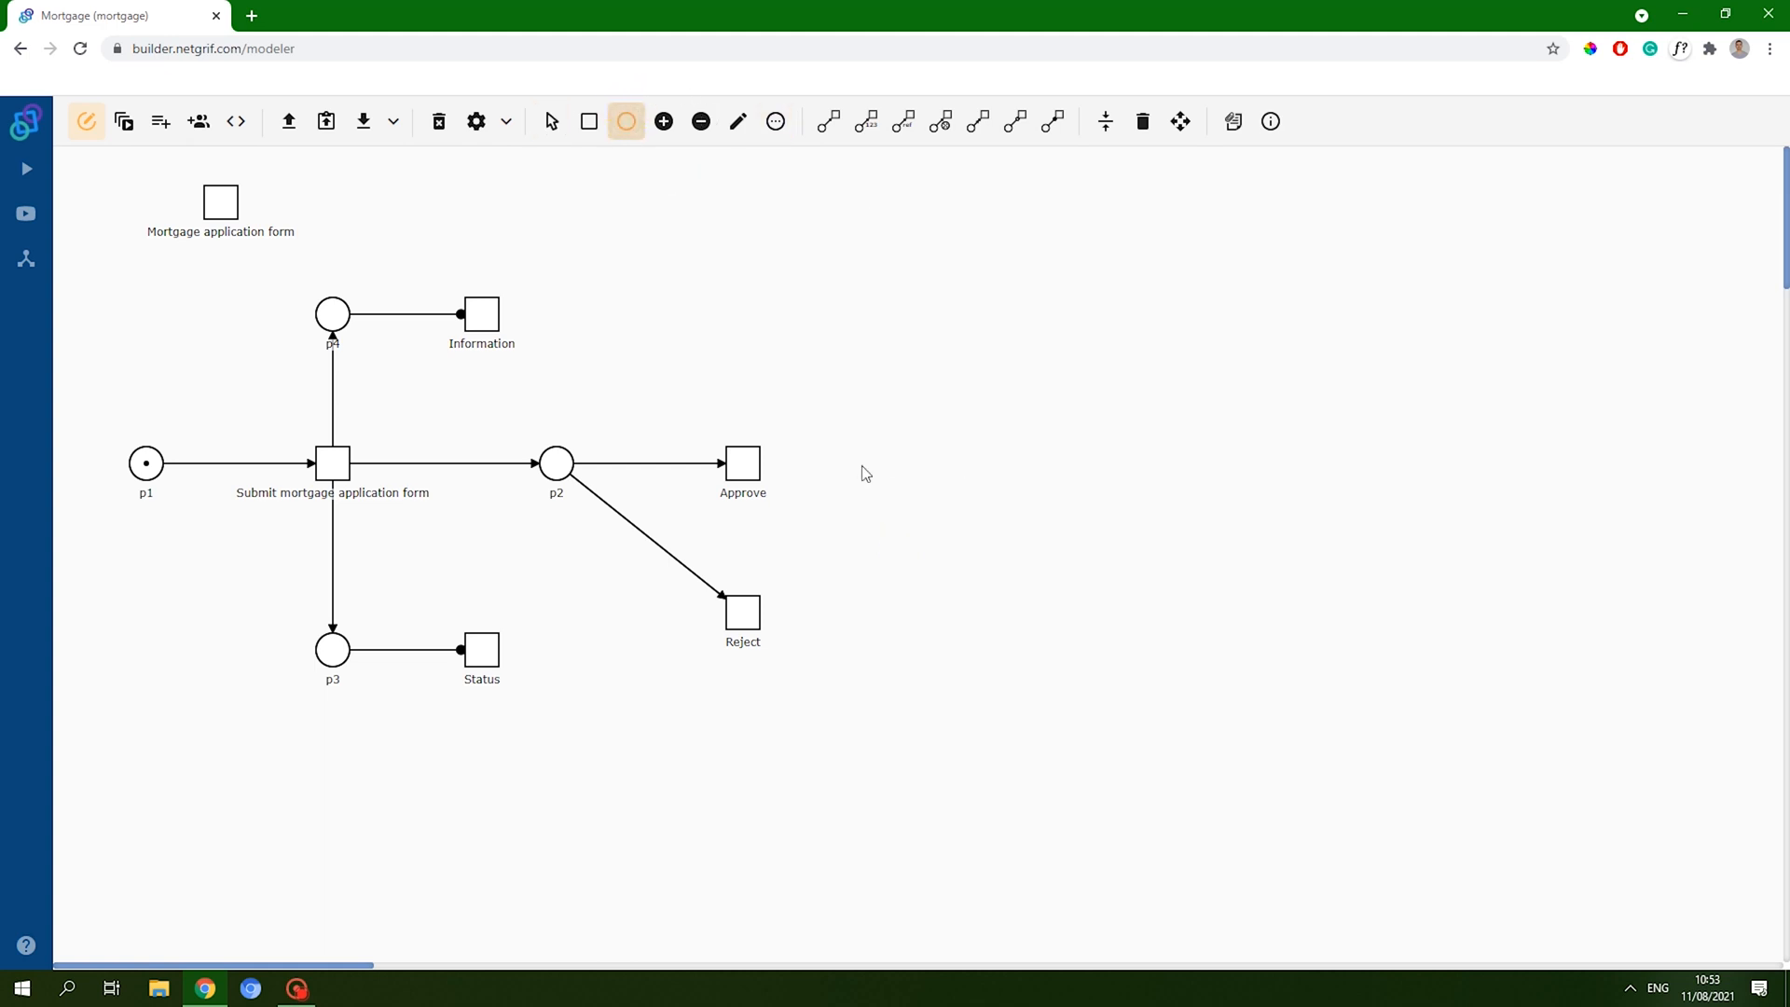
pyautogui.click(894, 461)
pyautogui.click(879, 624)
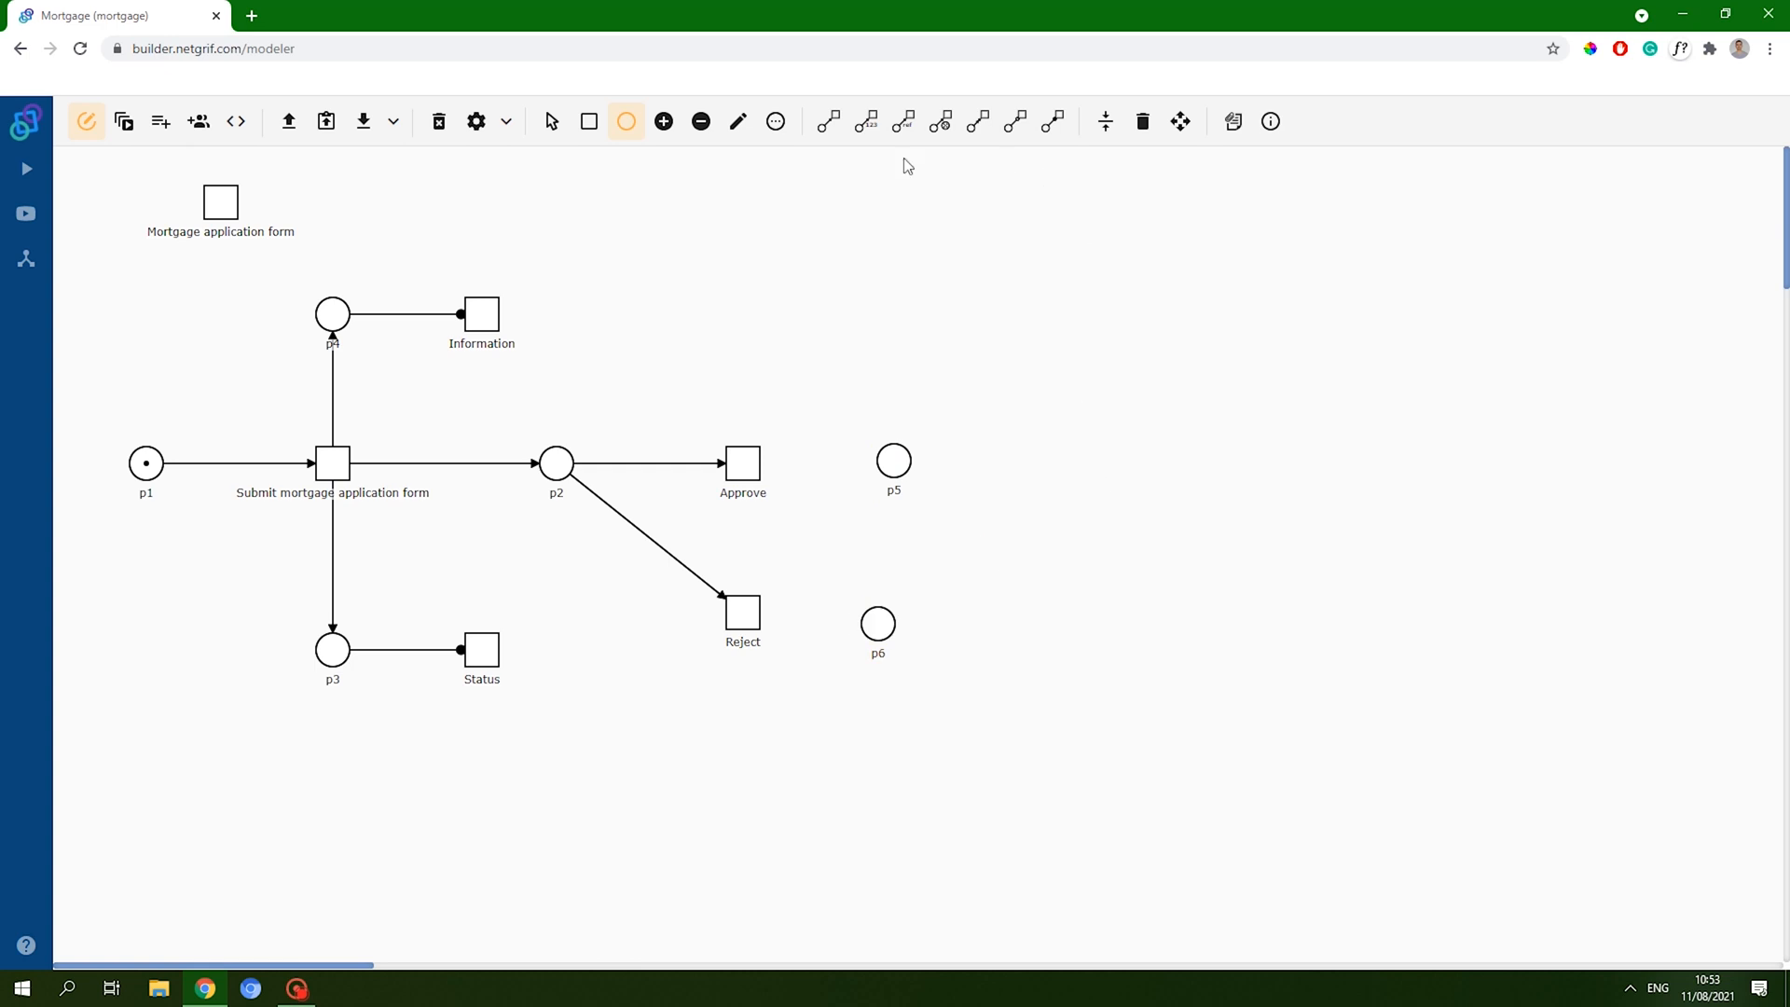
# - Draw arcs Approve→p5 and Reject→p6, then align the new places
pyautogui.click(828, 121)
pyautogui.click(754, 471)
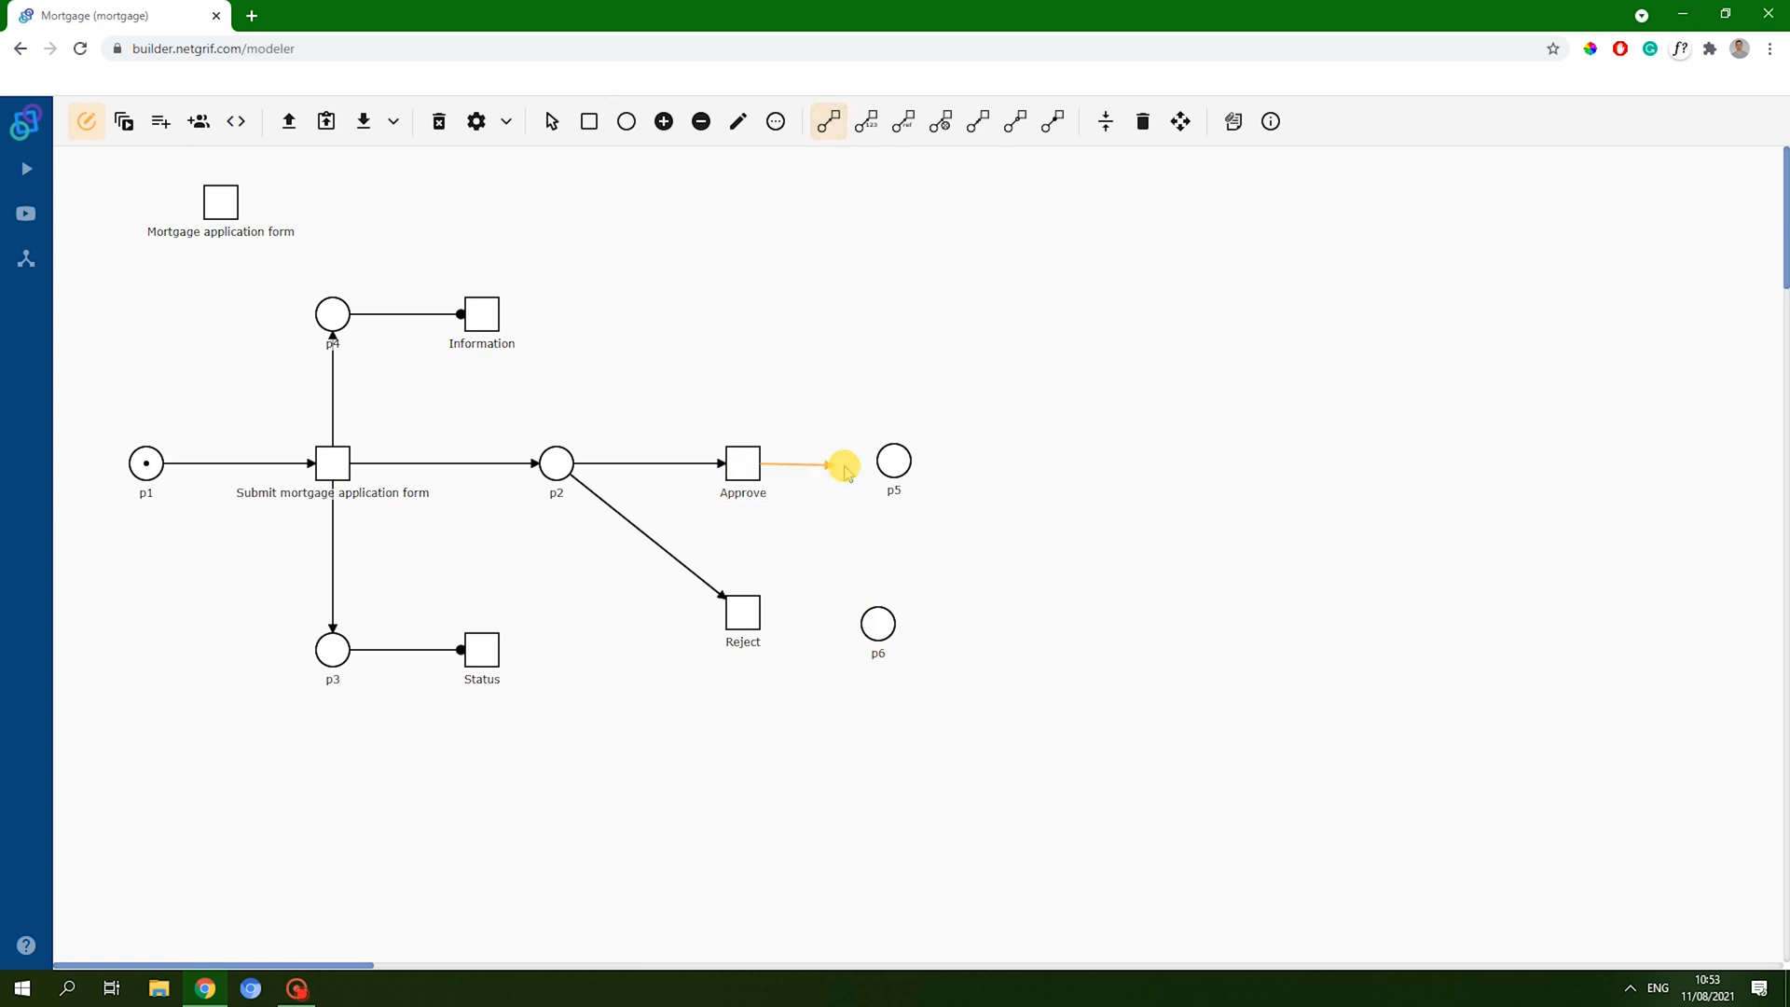
pyautogui.click(890, 464)
pyautogui.click(743, 615)
pyautogui.click(881, 625)
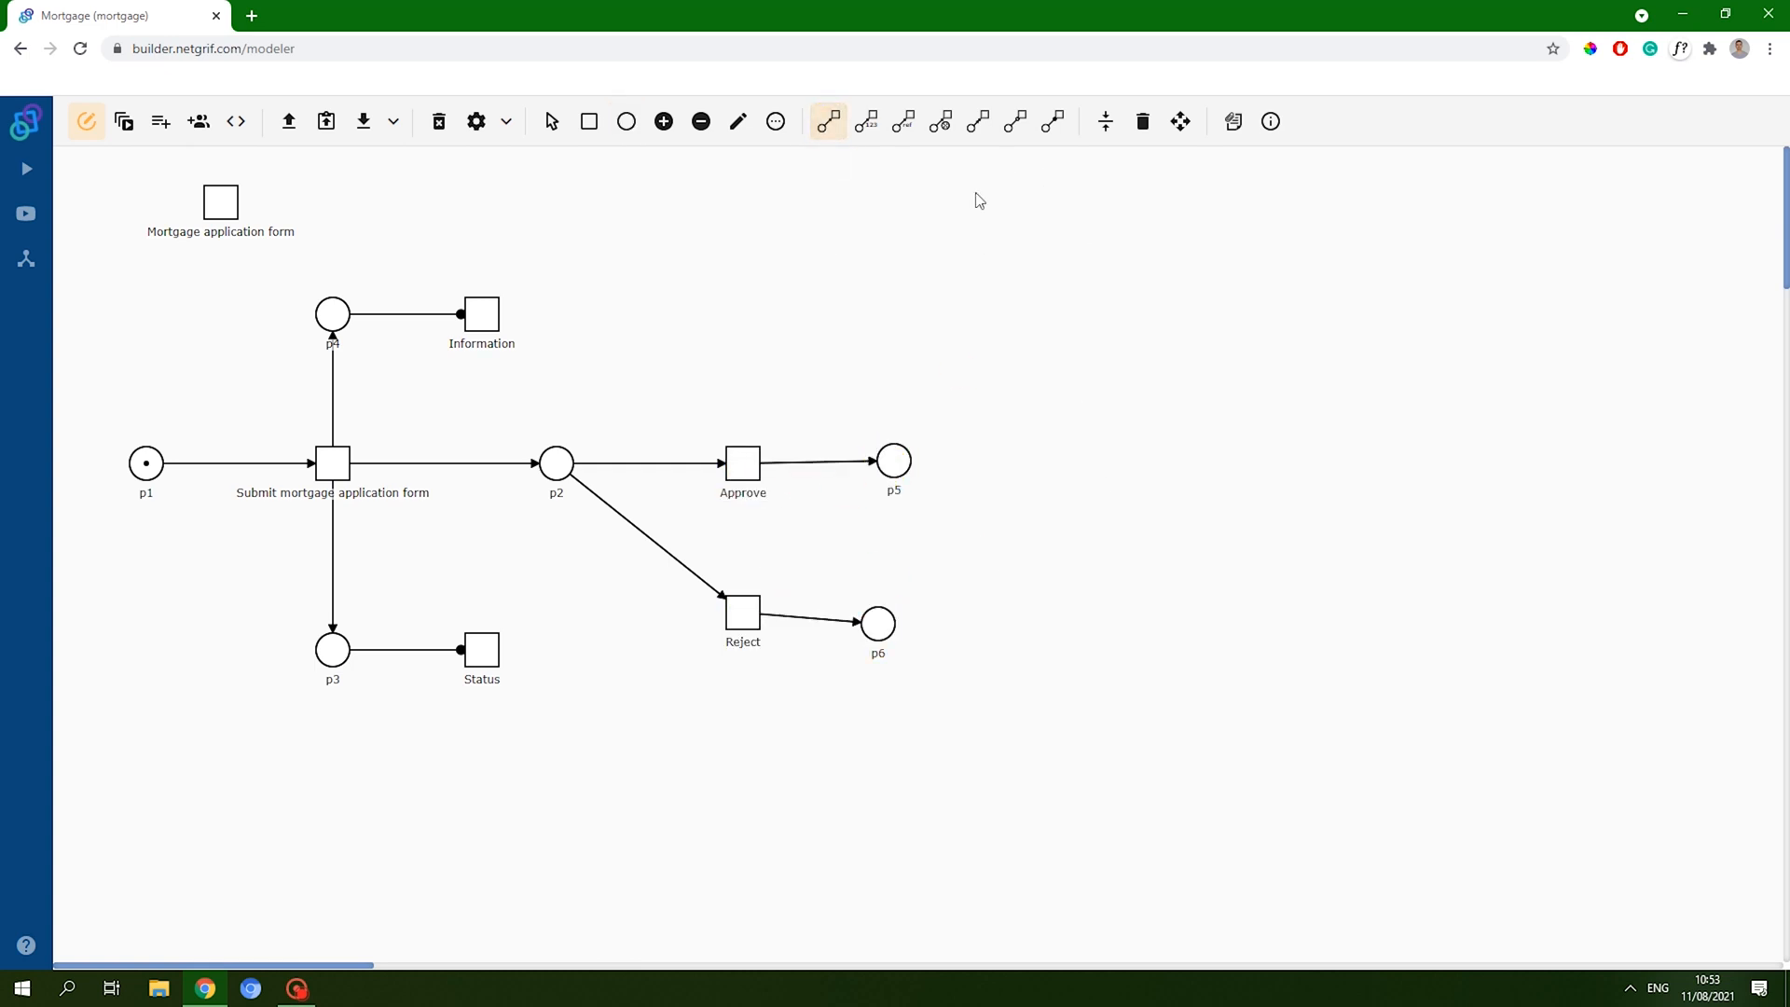
pyautogui.click(1105, 121)
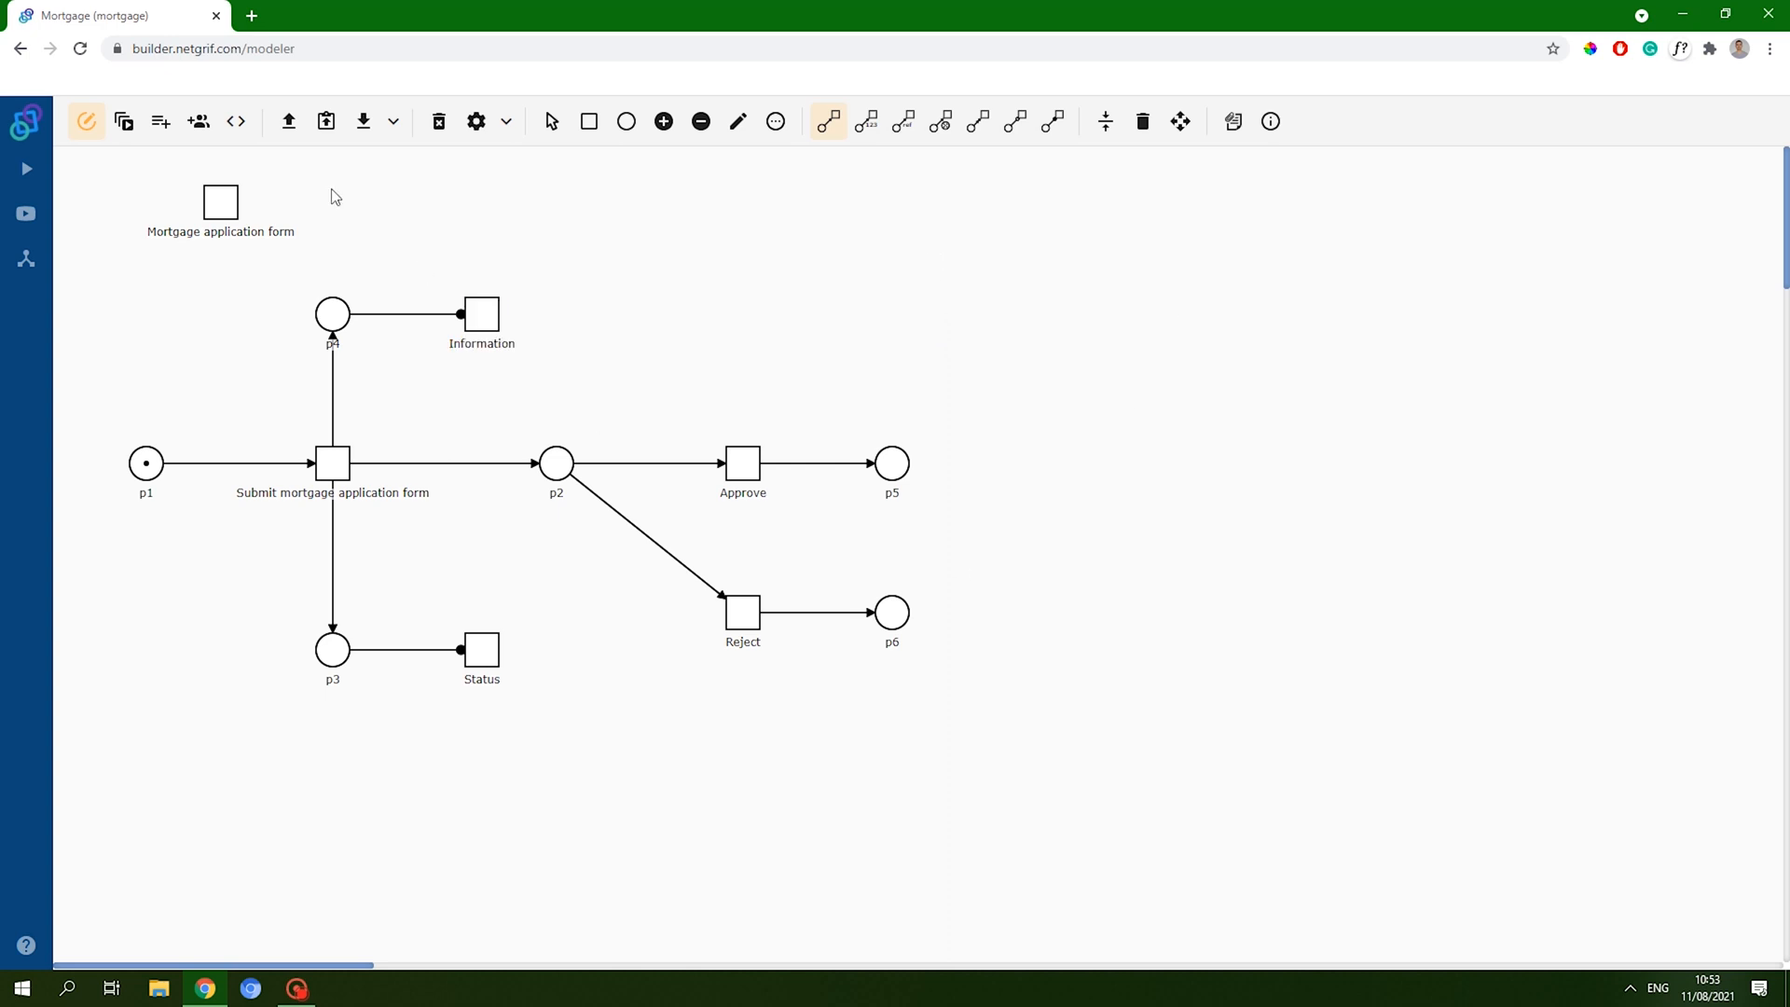
# - Simulate firing Submit and then Approve, moving the token to p5
pyautogui.click(127, 131)
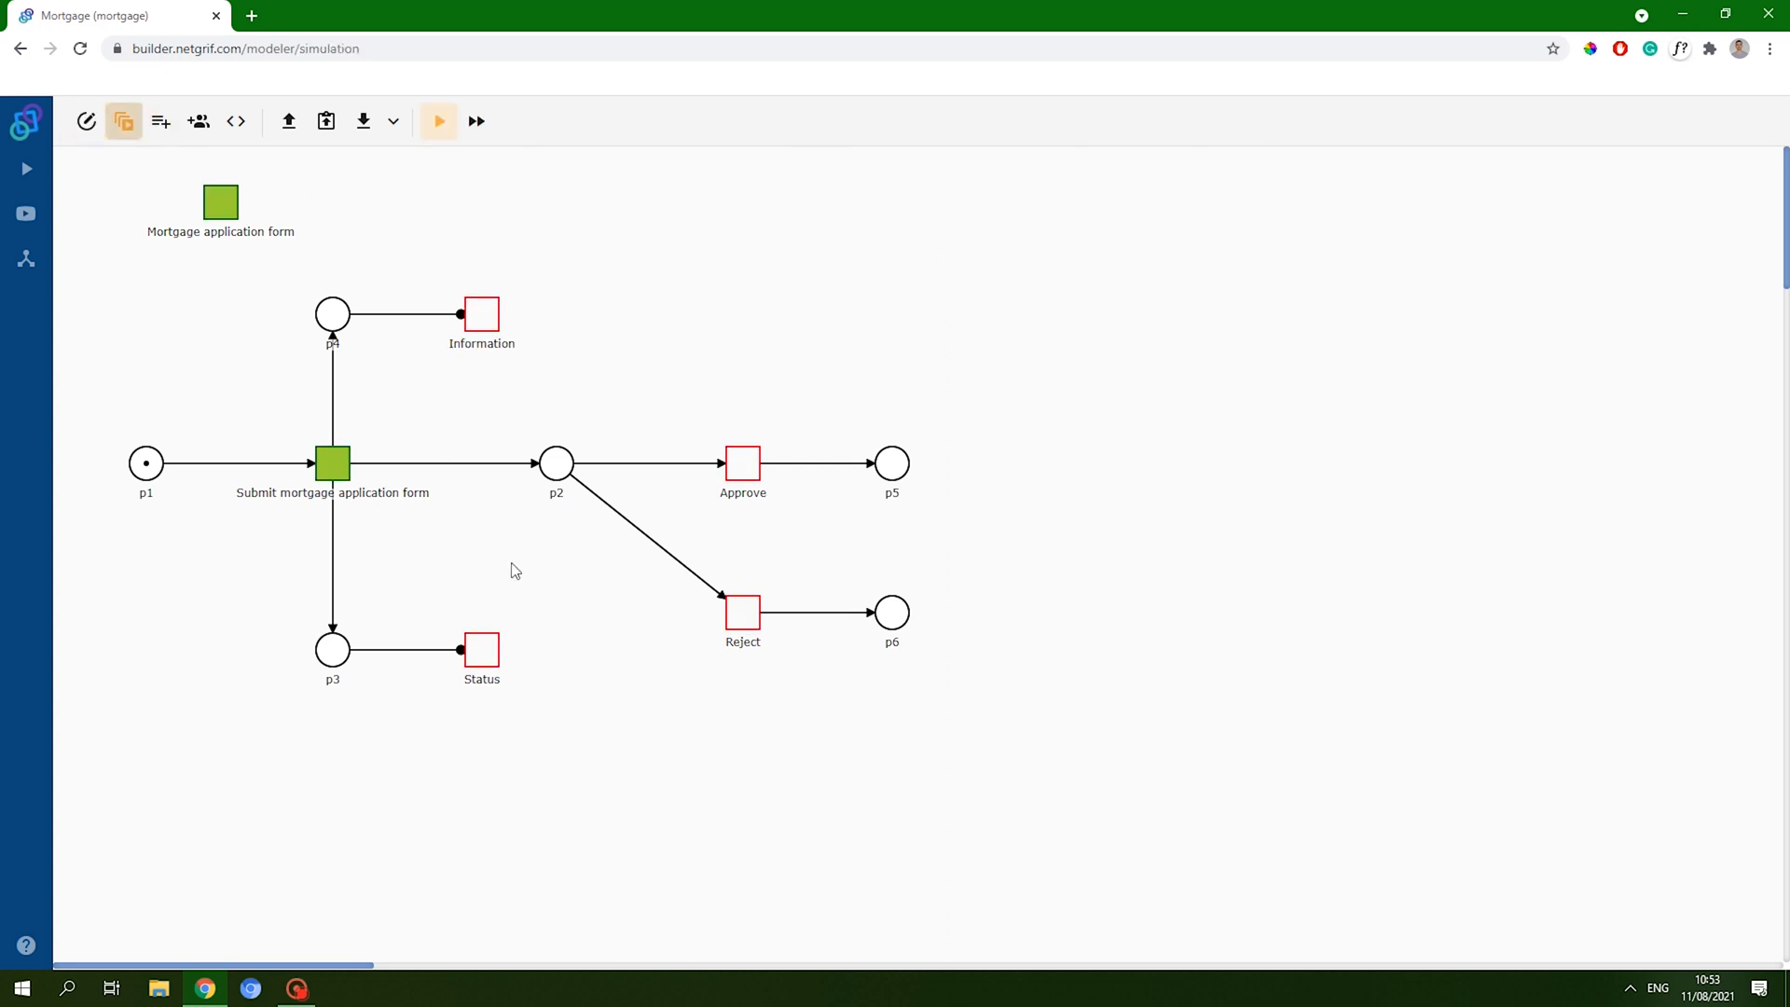
pyautogui.click(346, 469)
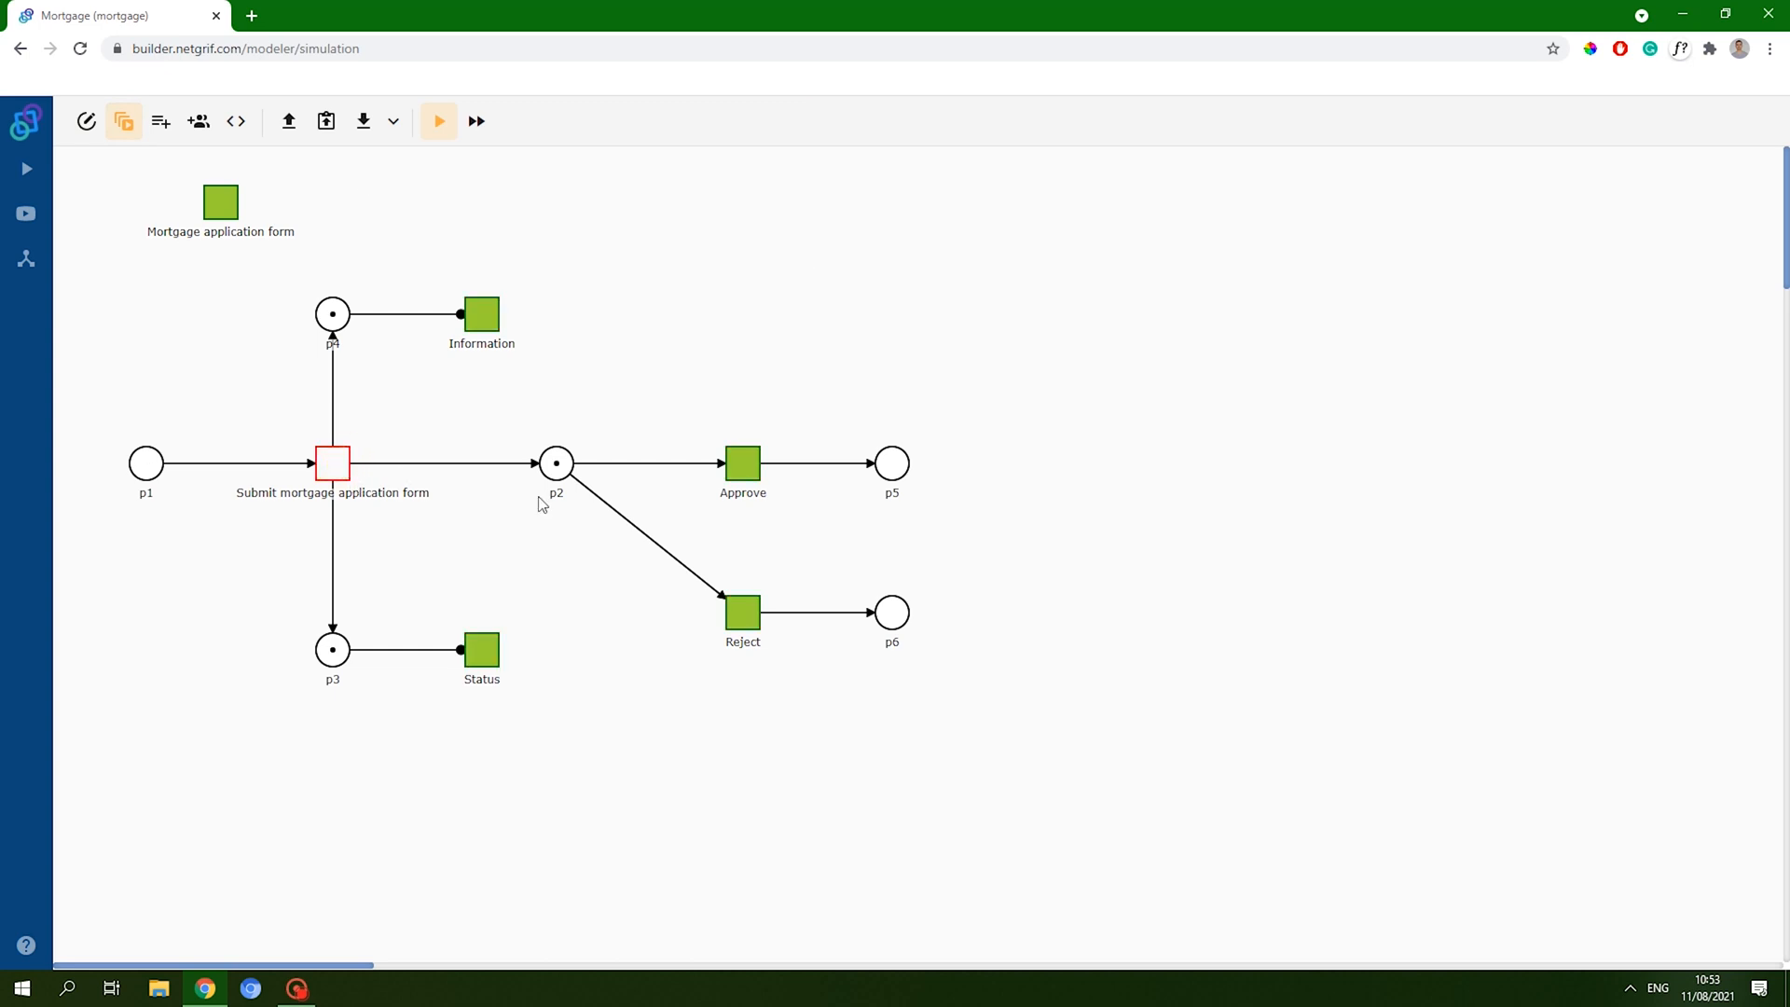
pyautogui.click(736, 473)
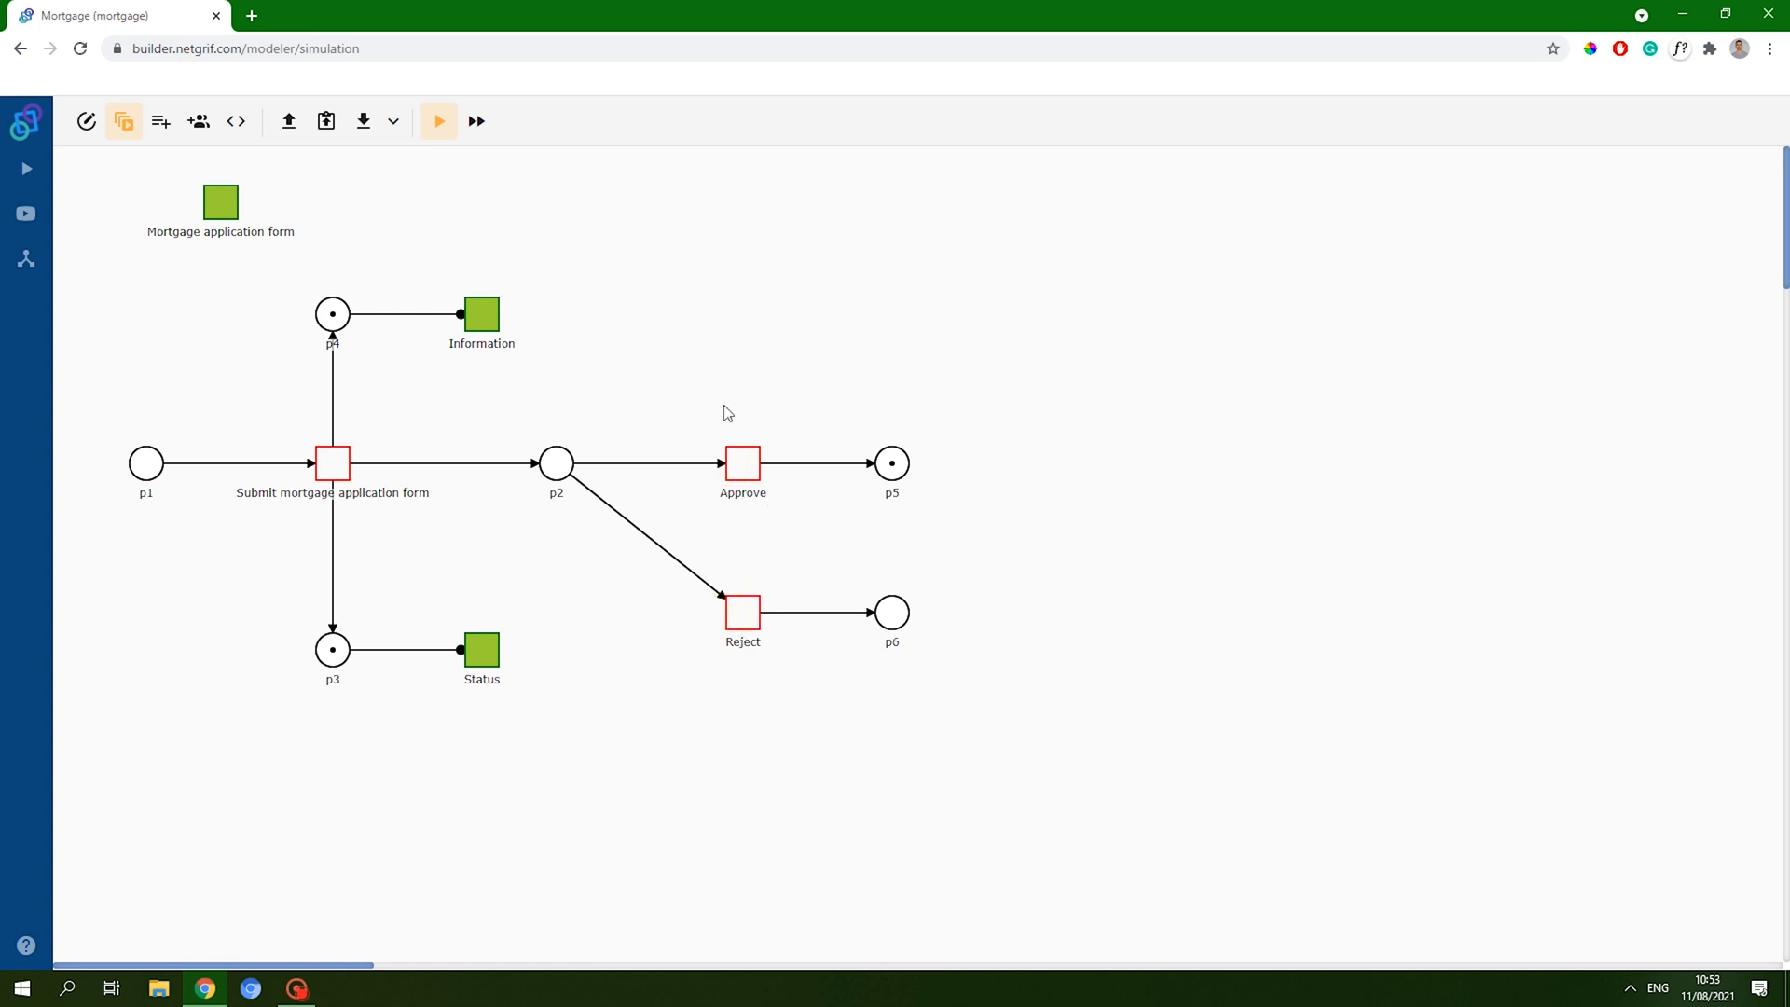
# - Reset the simulation, then fire Submit and Reject to move the token to p6
pyautogui.click(87, 121)
pyautogui.click(124, 121)
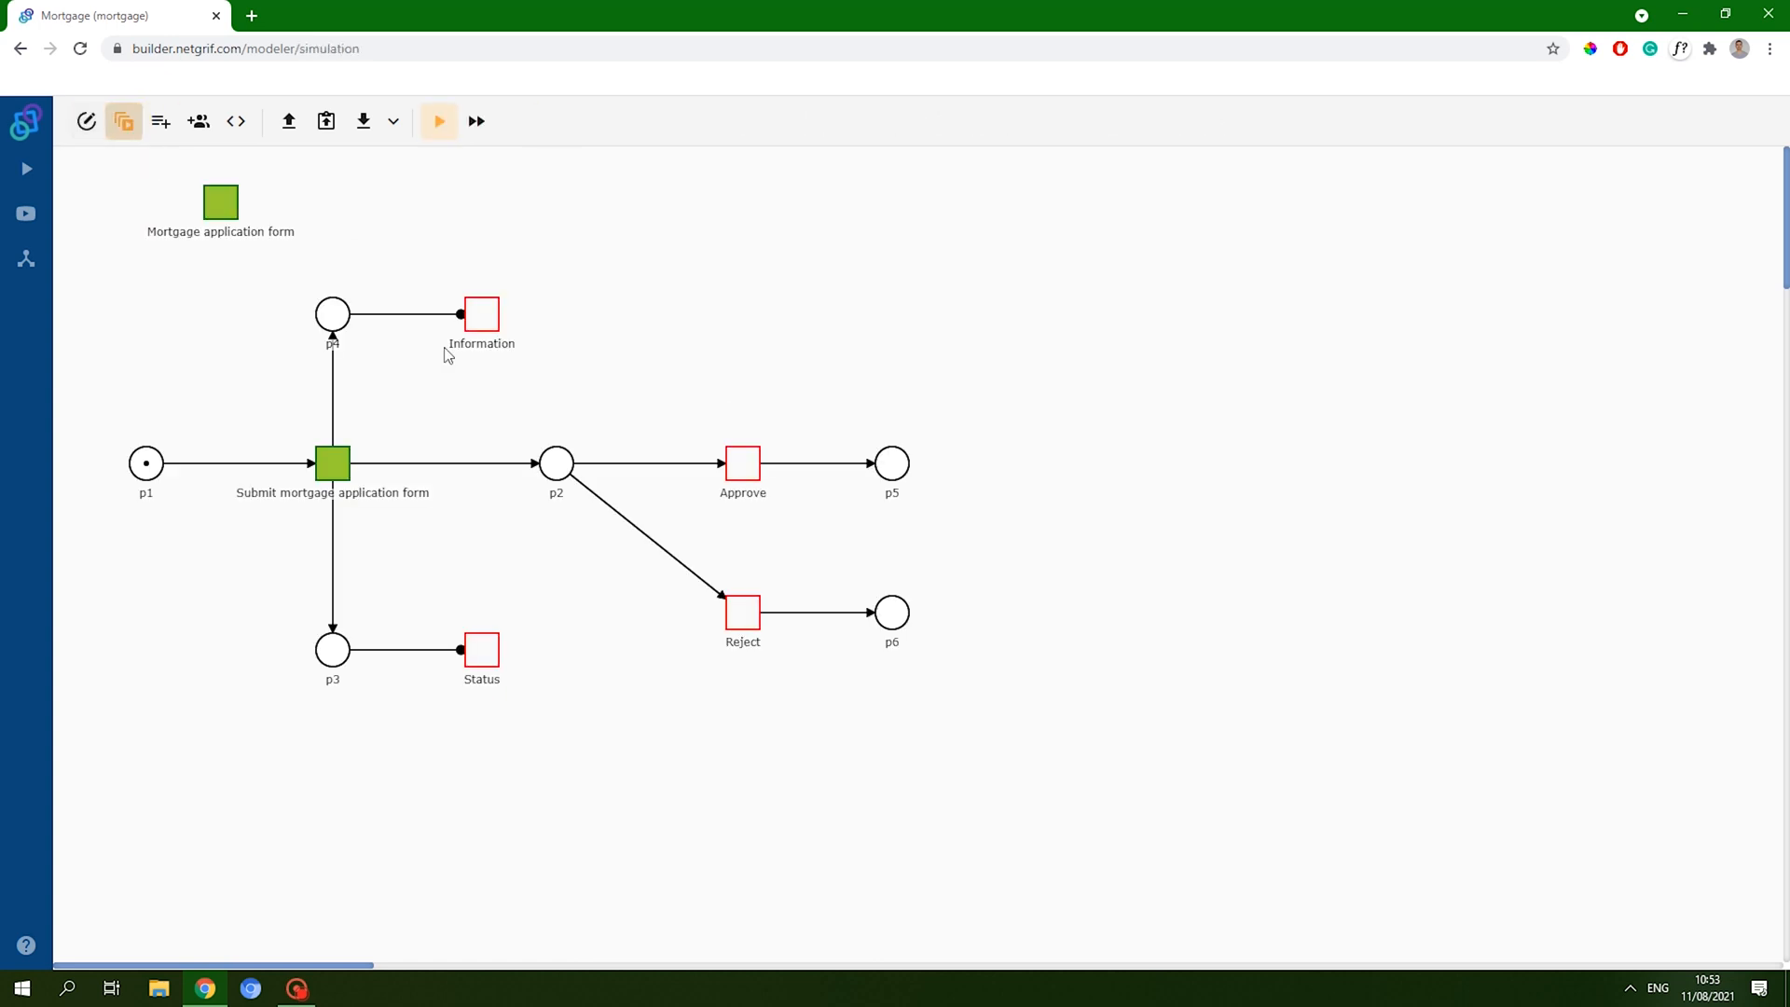
pyautogui.click(347, 468)
pyautogui.click(736, 614)
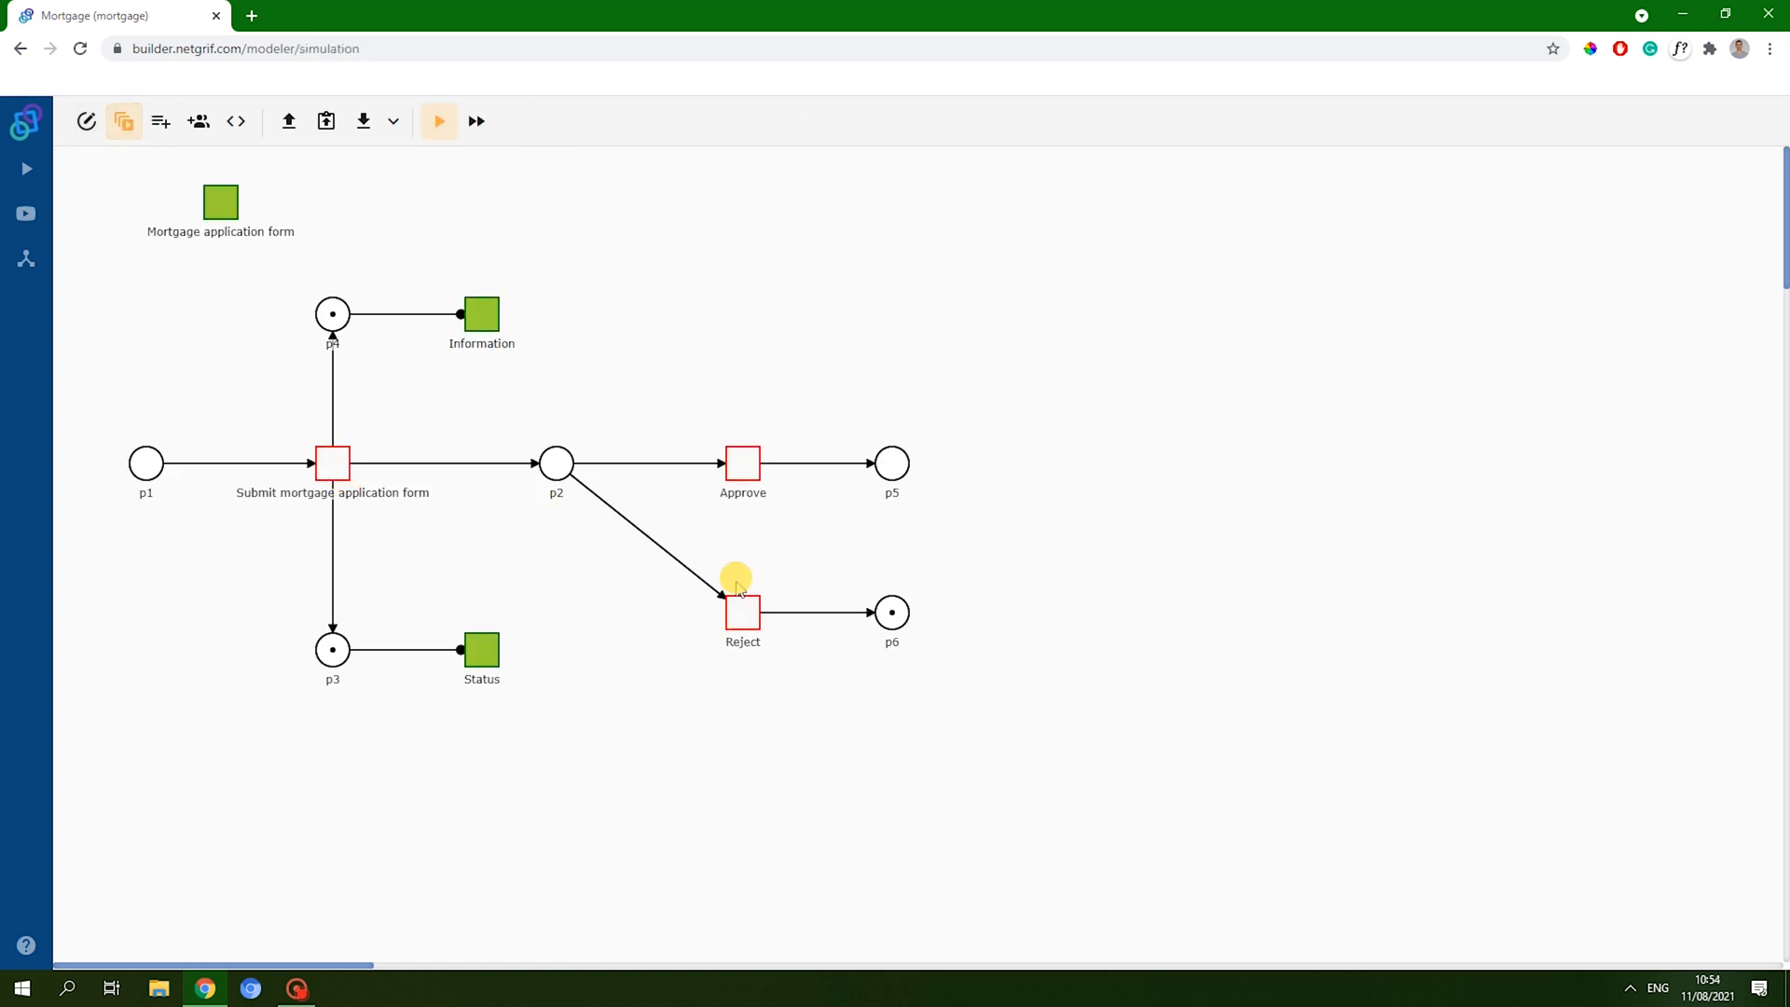
# - Return to editing and download the net as mortgage.xml
pyautogui.click(97, 132)
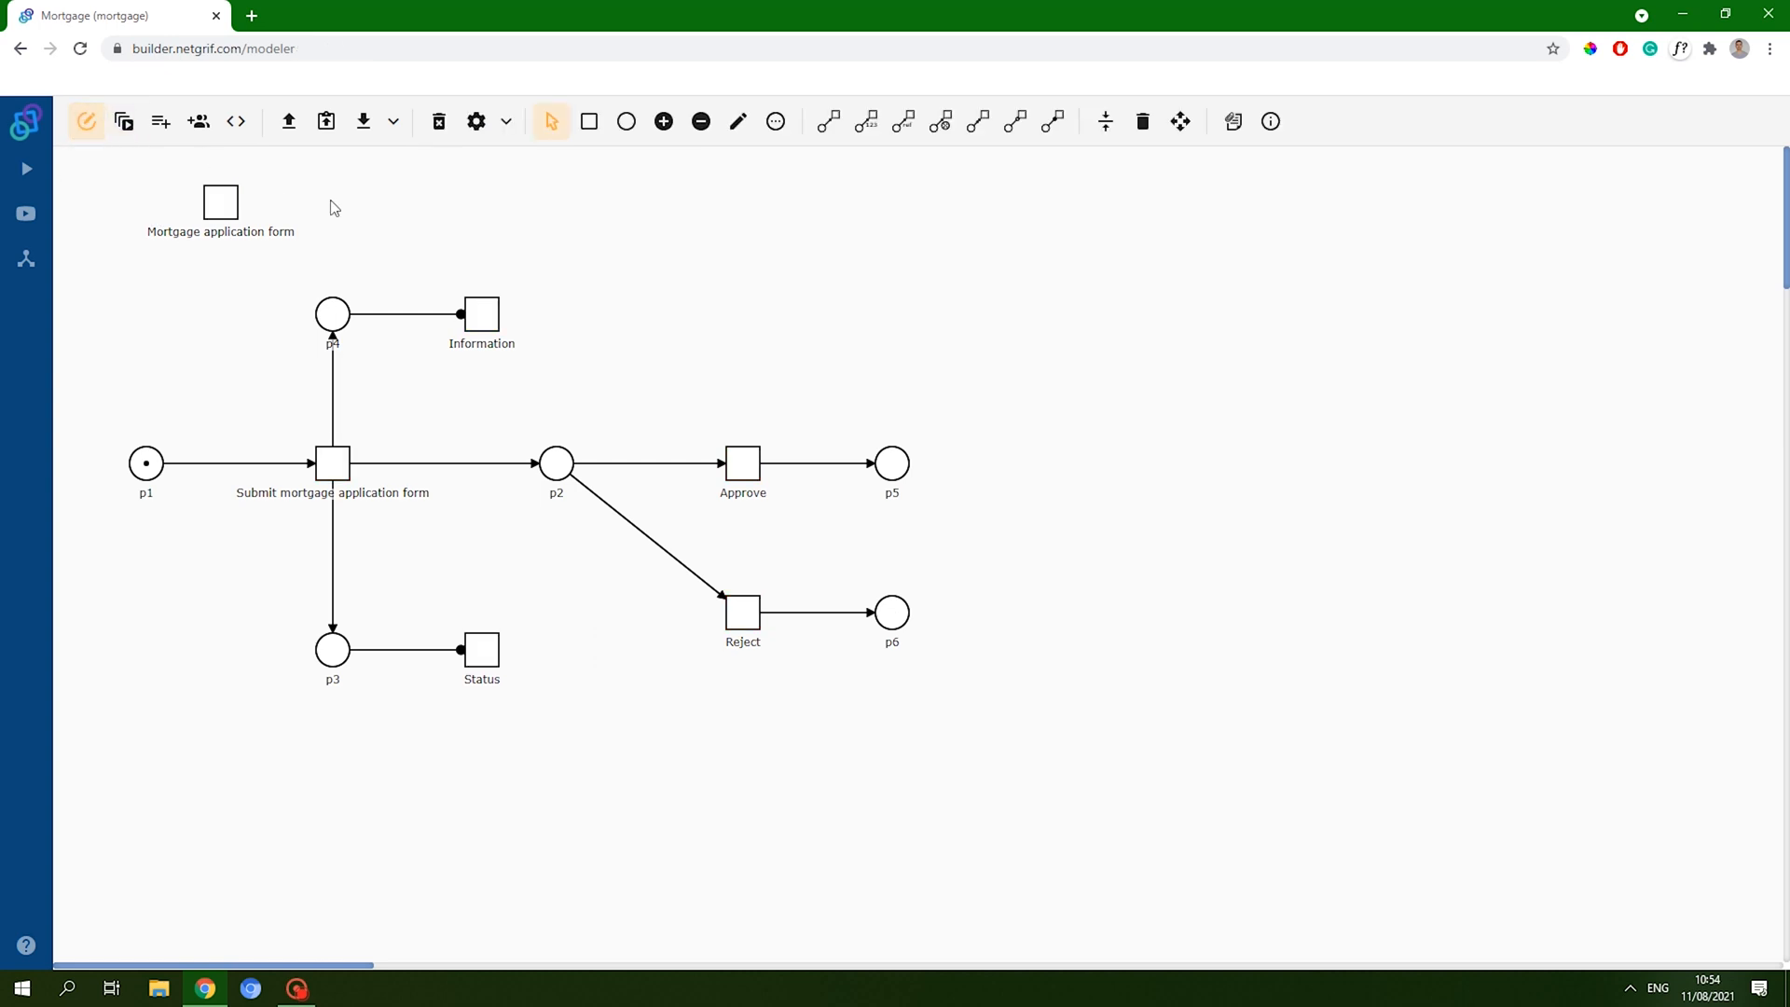
pyautogui.click(363, 126)
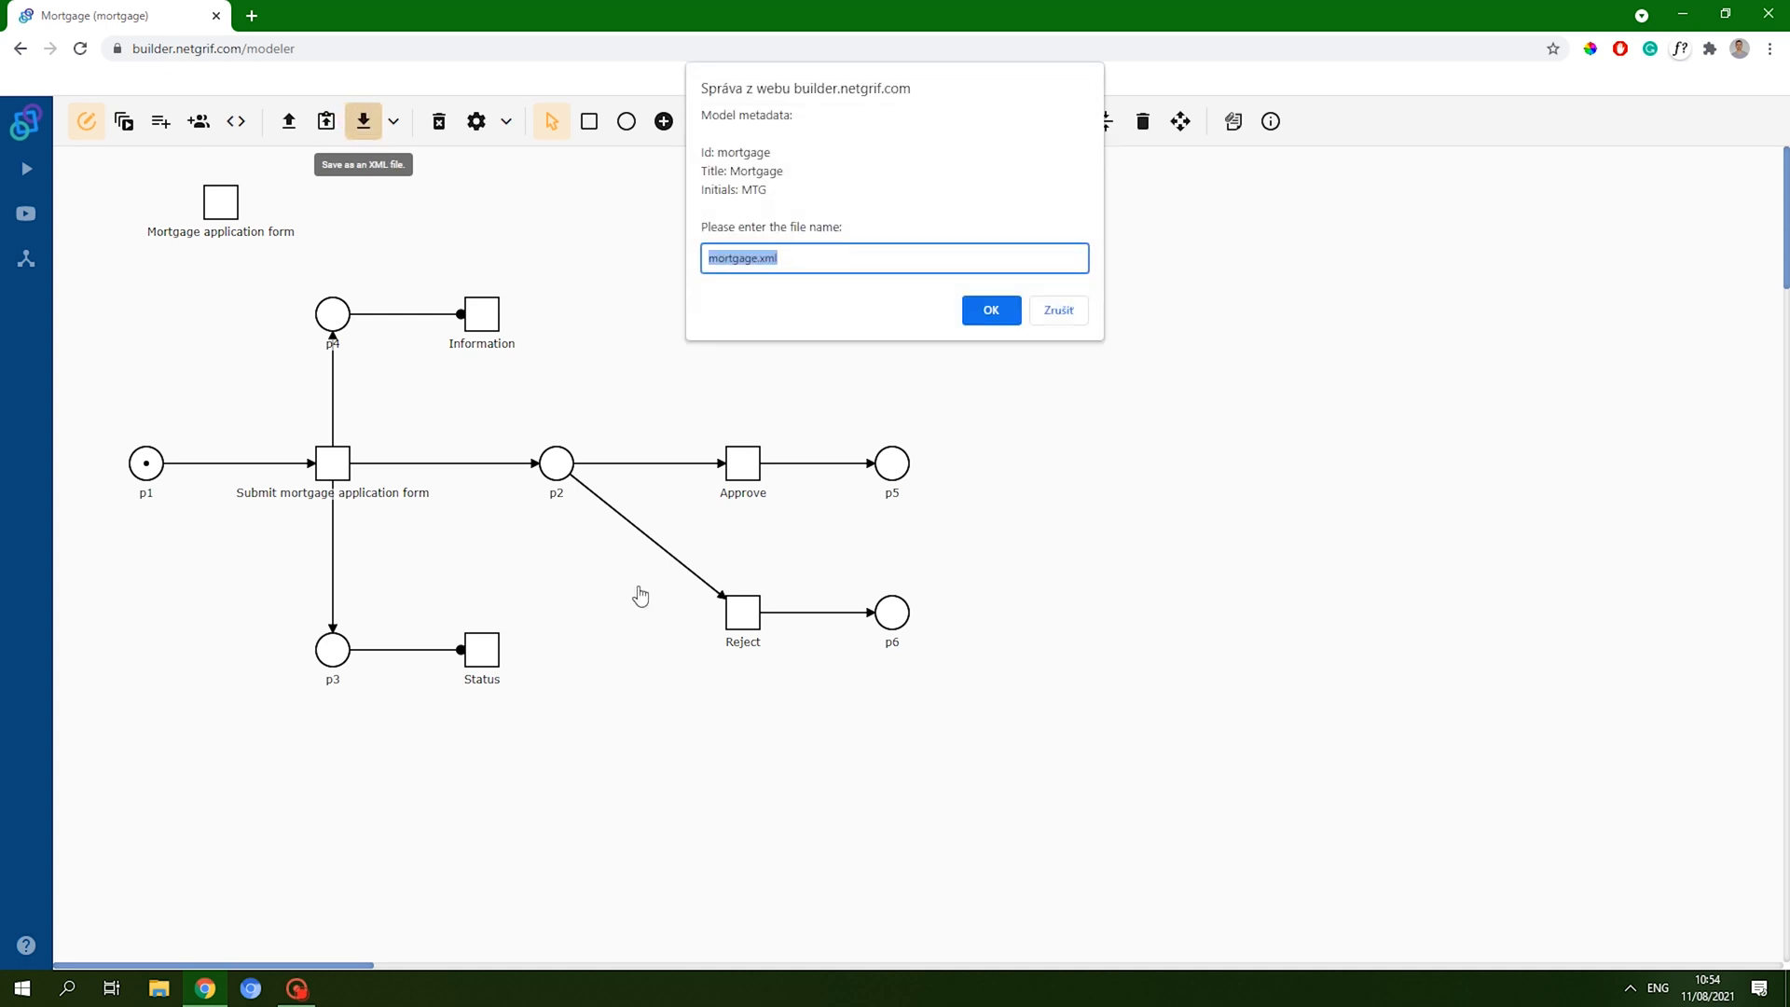
pyautogui.click(974, 313)
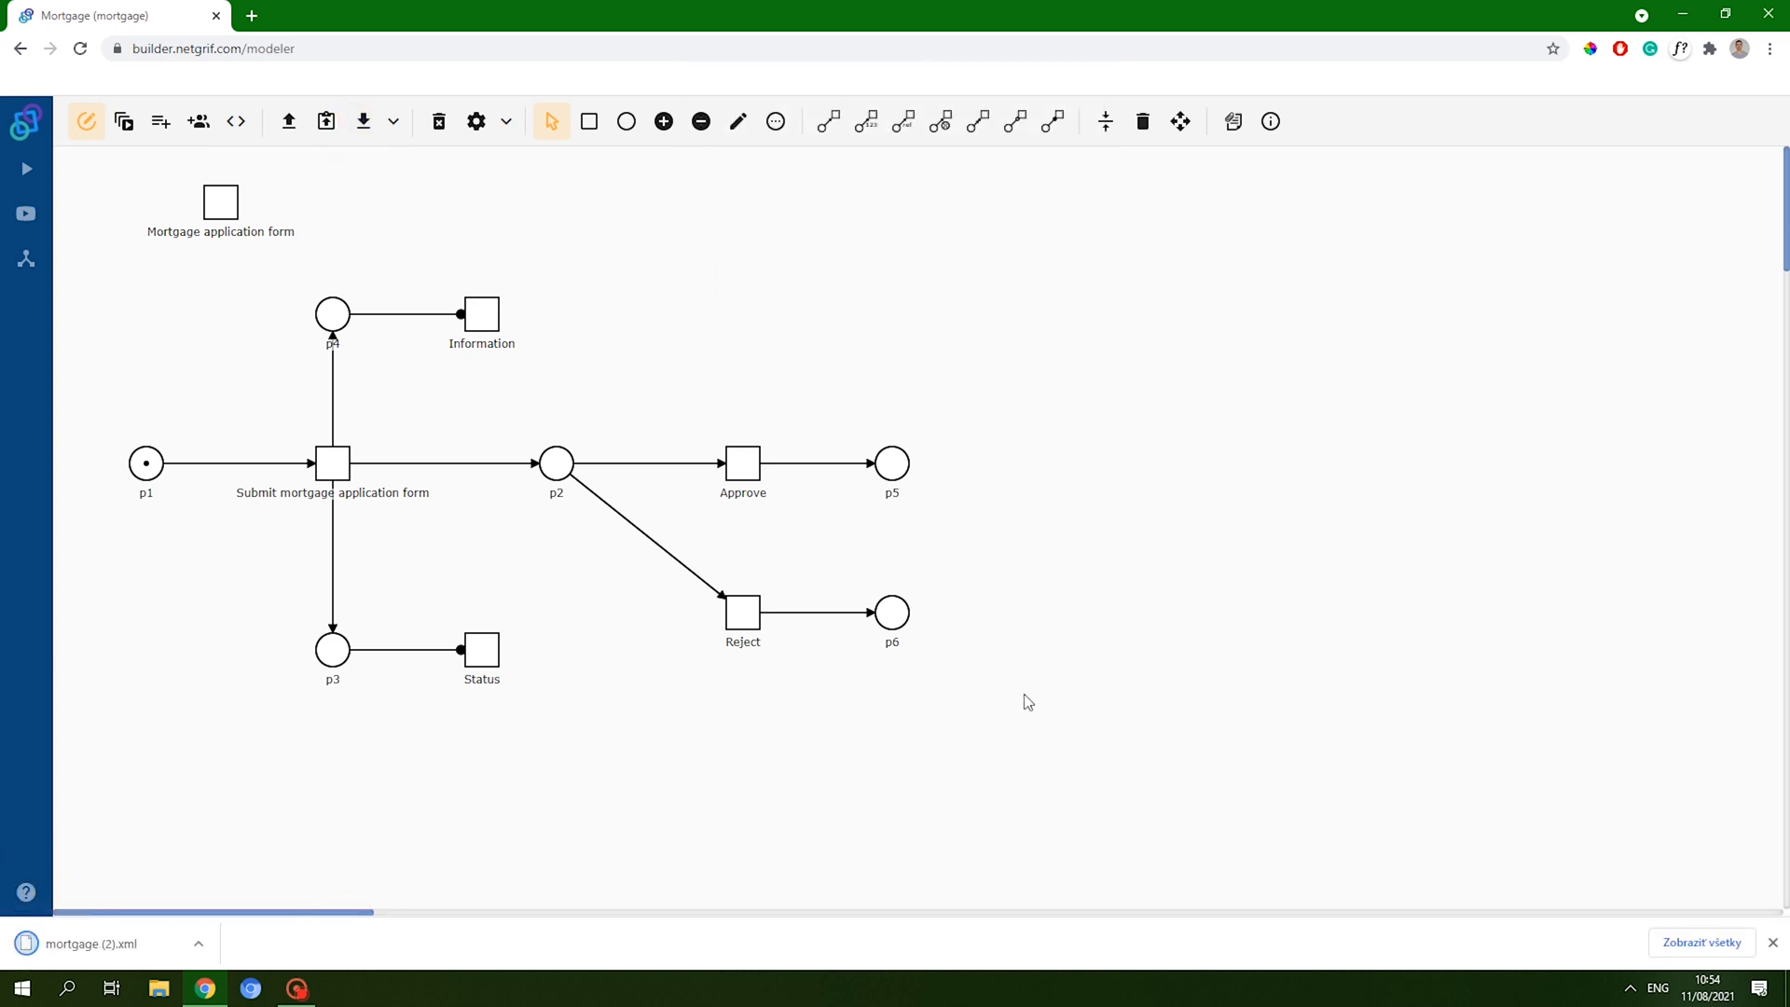
pyautogui.click(1772, 942)
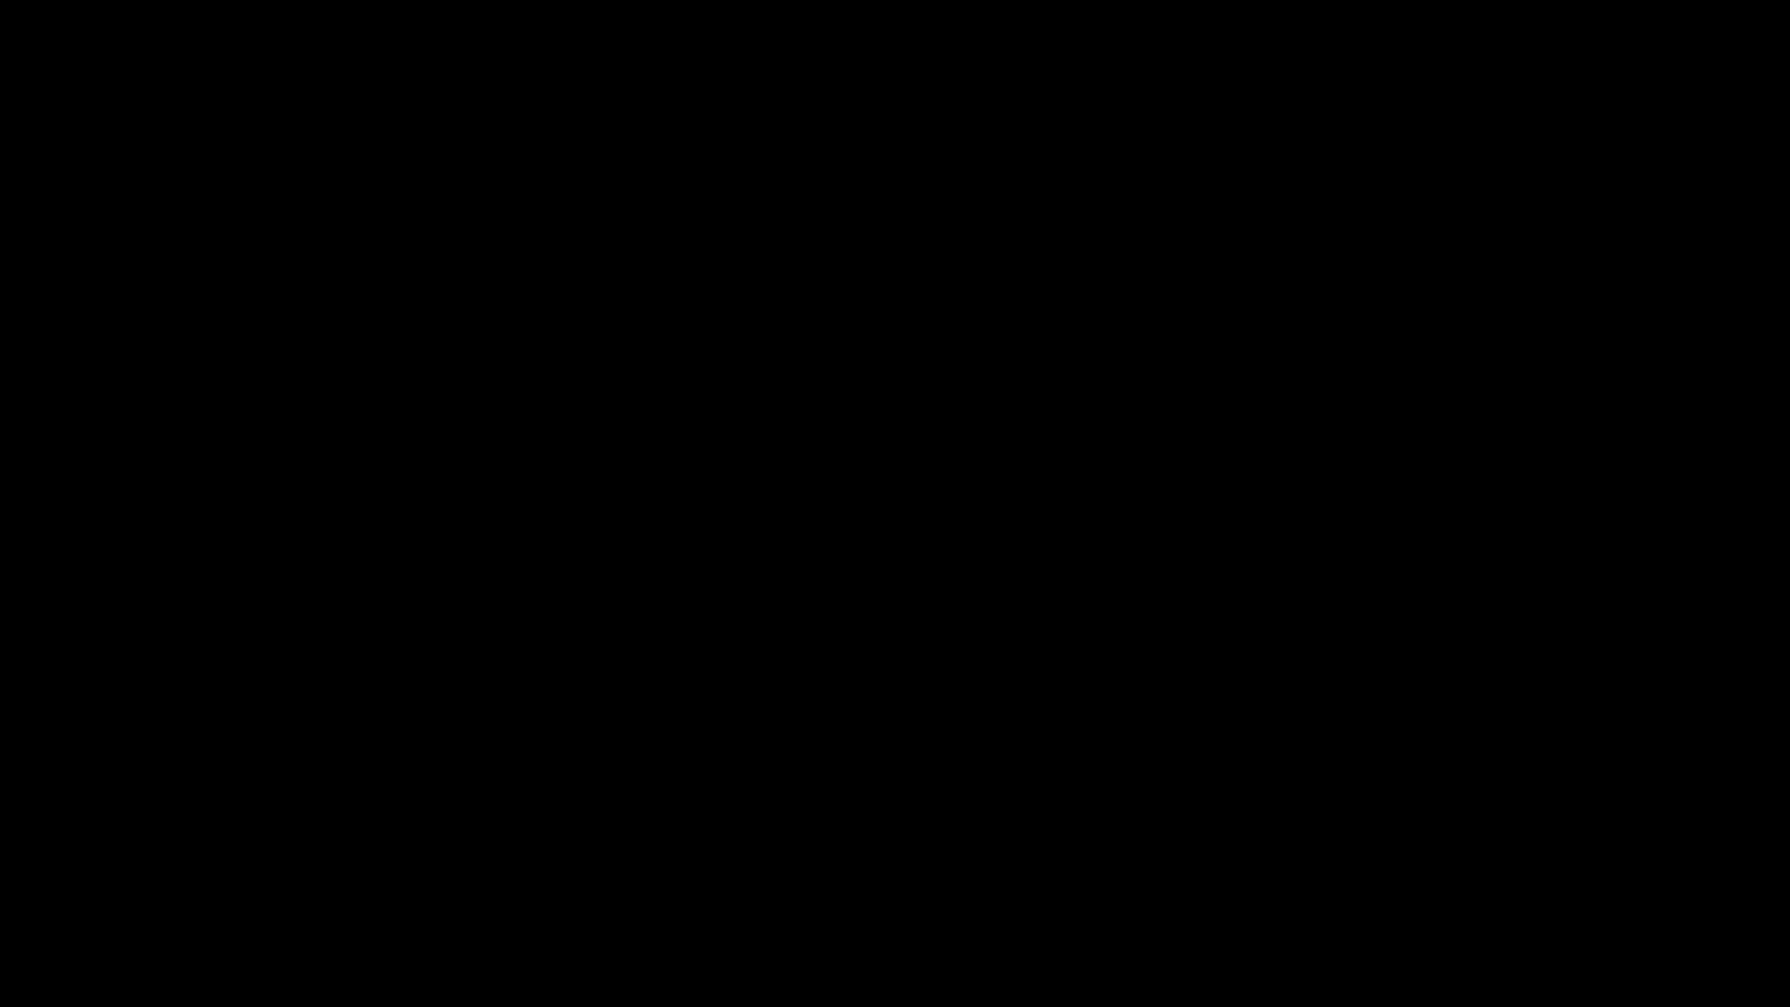